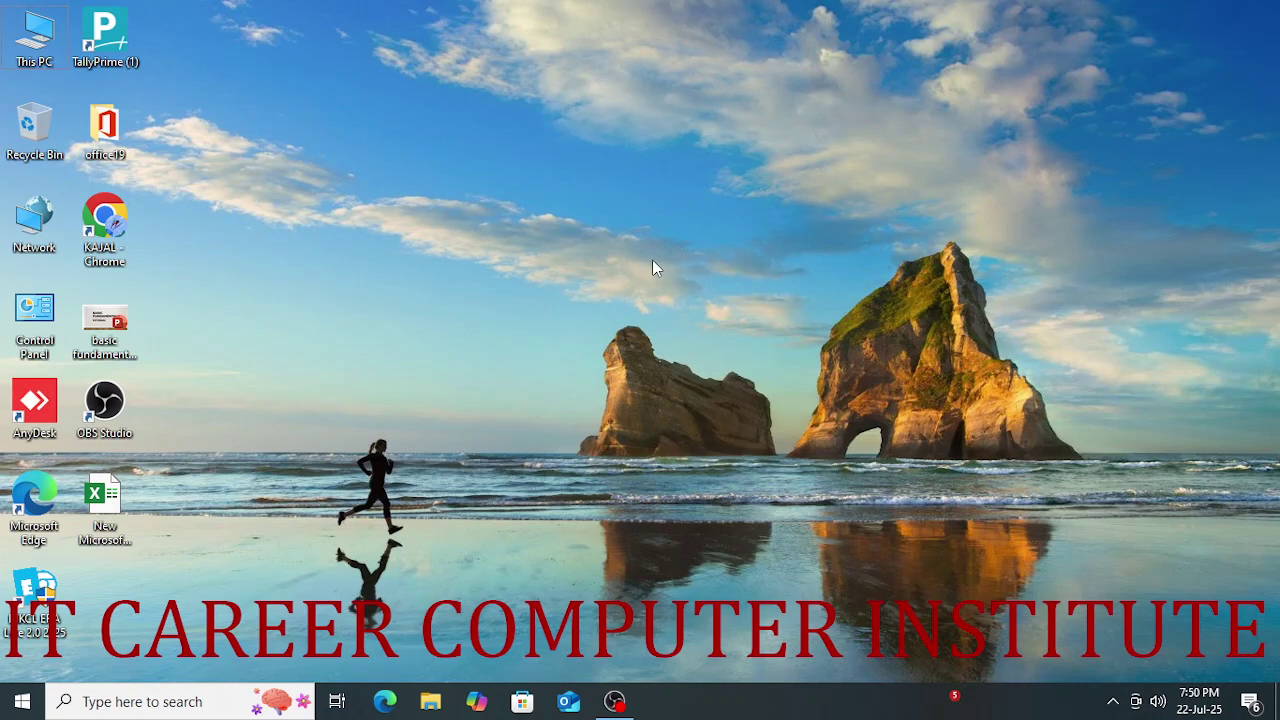
# Create a new Microsoft Excel Worksheet on the desktop and keep its default name
pyautogui.rightClick(588, 184)
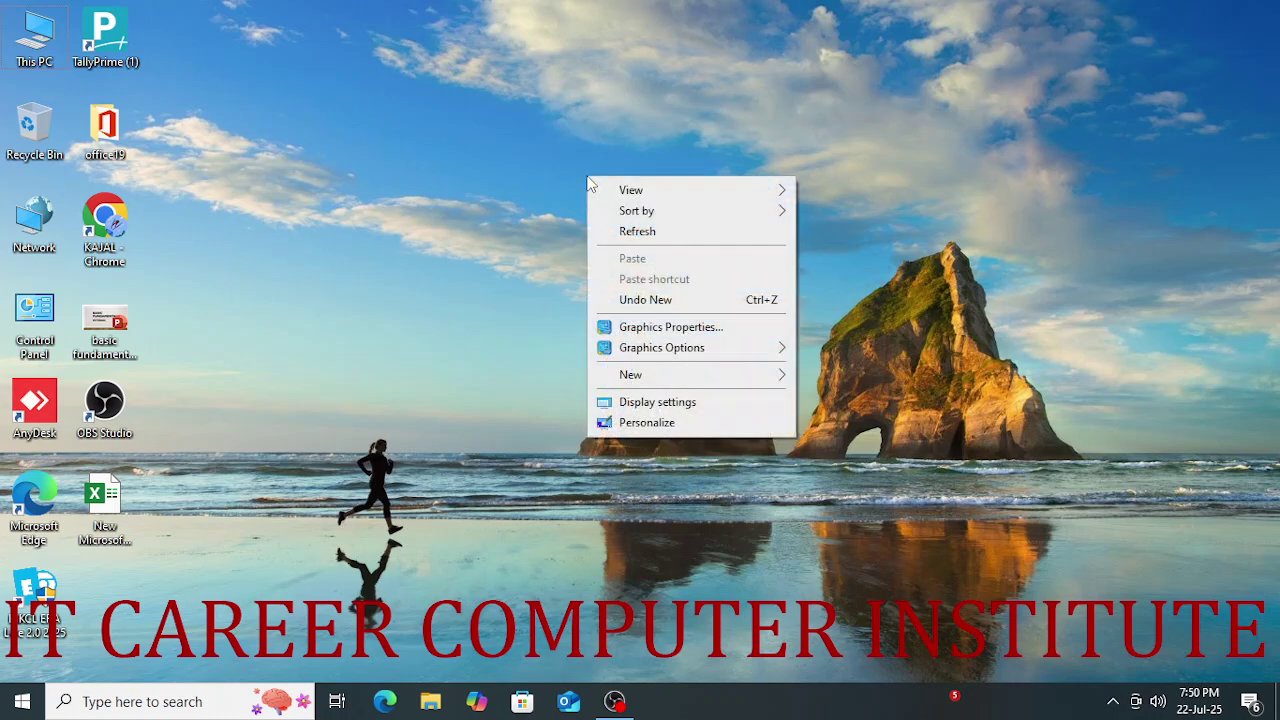
pyautogui.moveTo(690, 379)
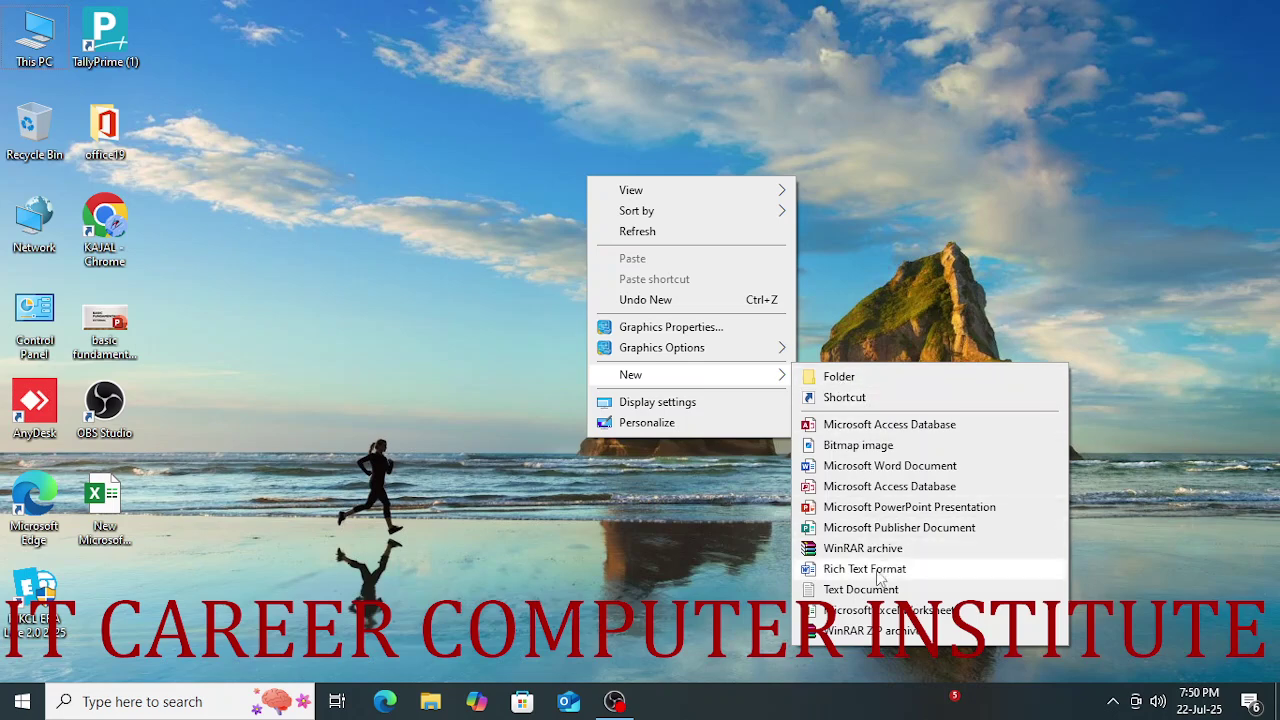
pyautogui.click(853, 612)
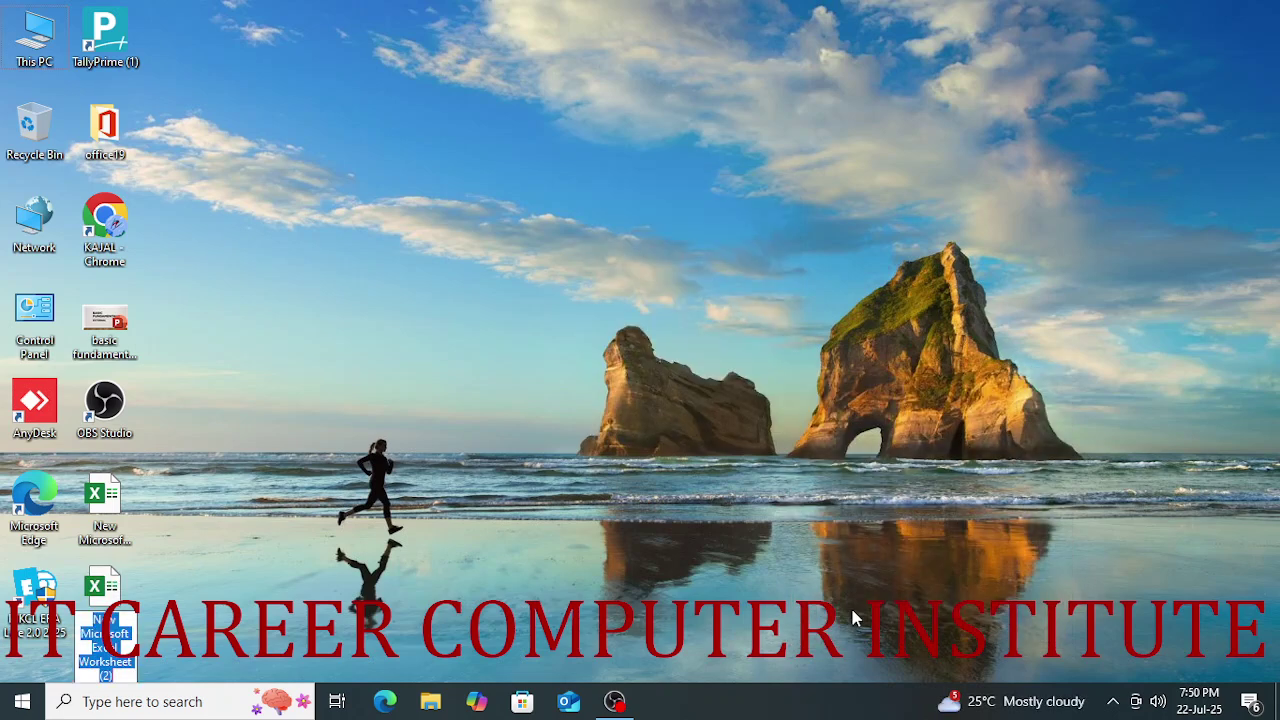
pyautogui.press('Return')
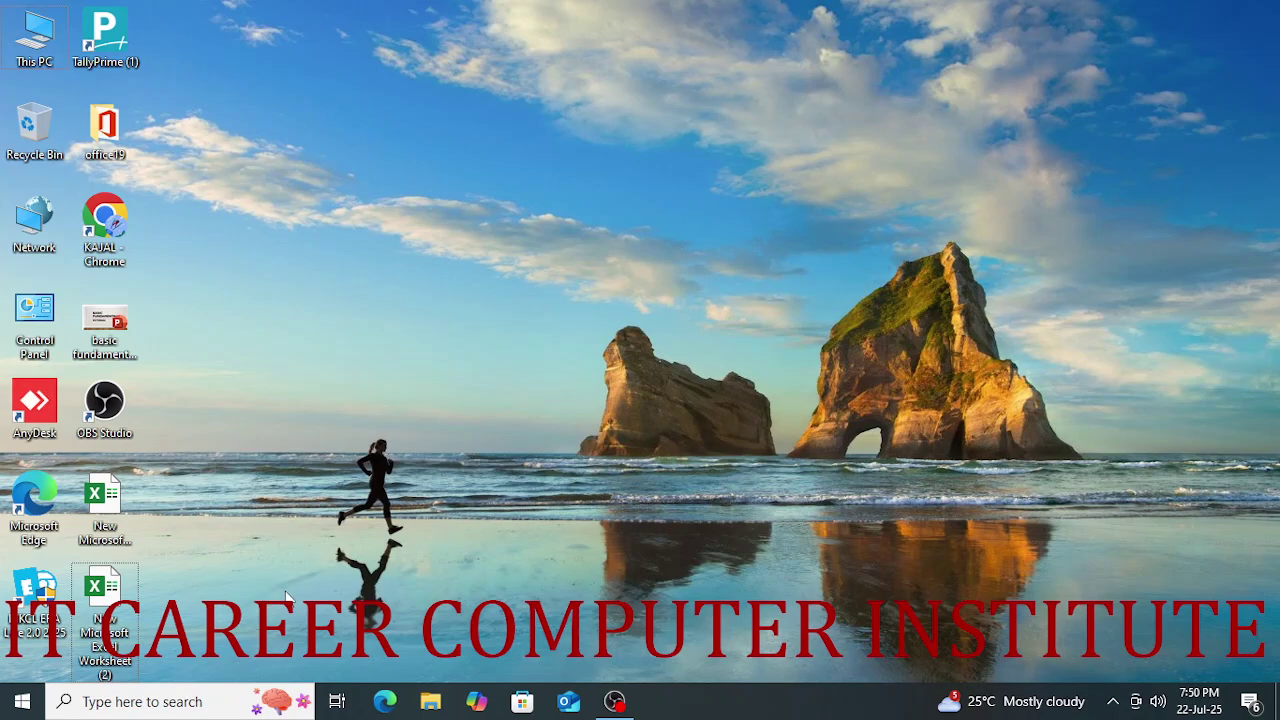
# Launch Excel from the list of installed apps, and close its start screen
pyautogui.click(22, 703)
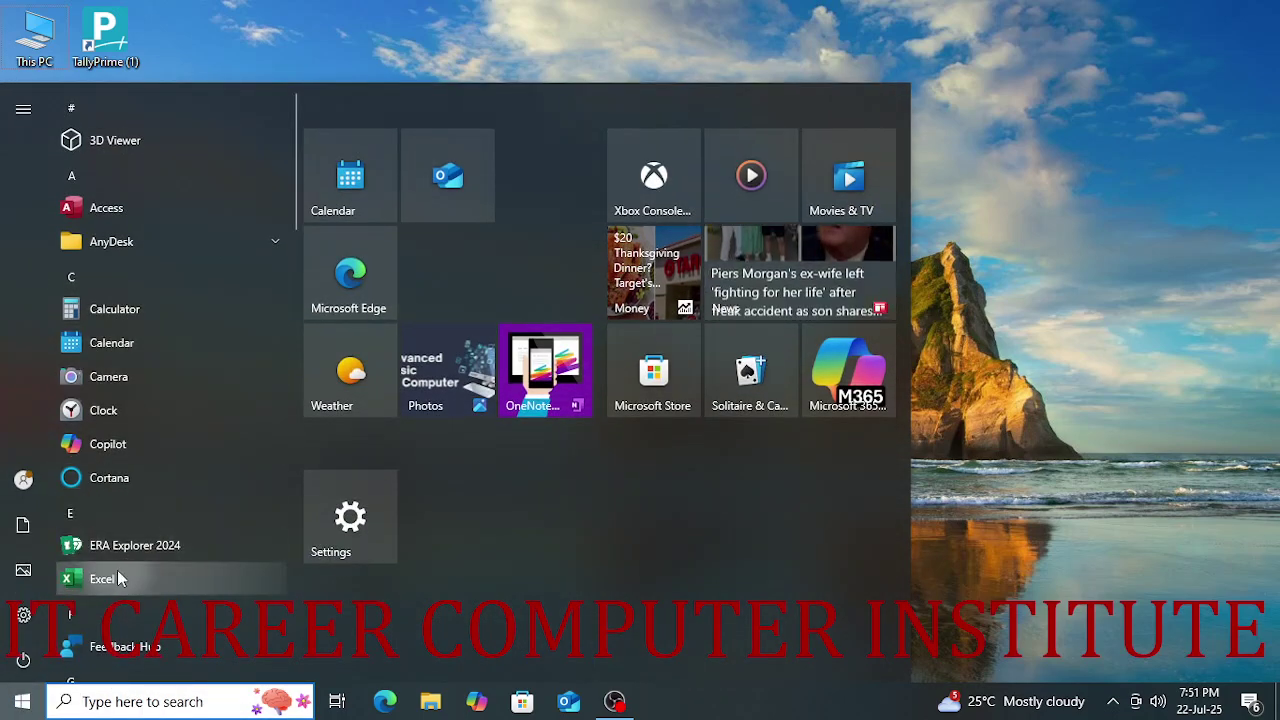
pyautogui.click(104, 579)
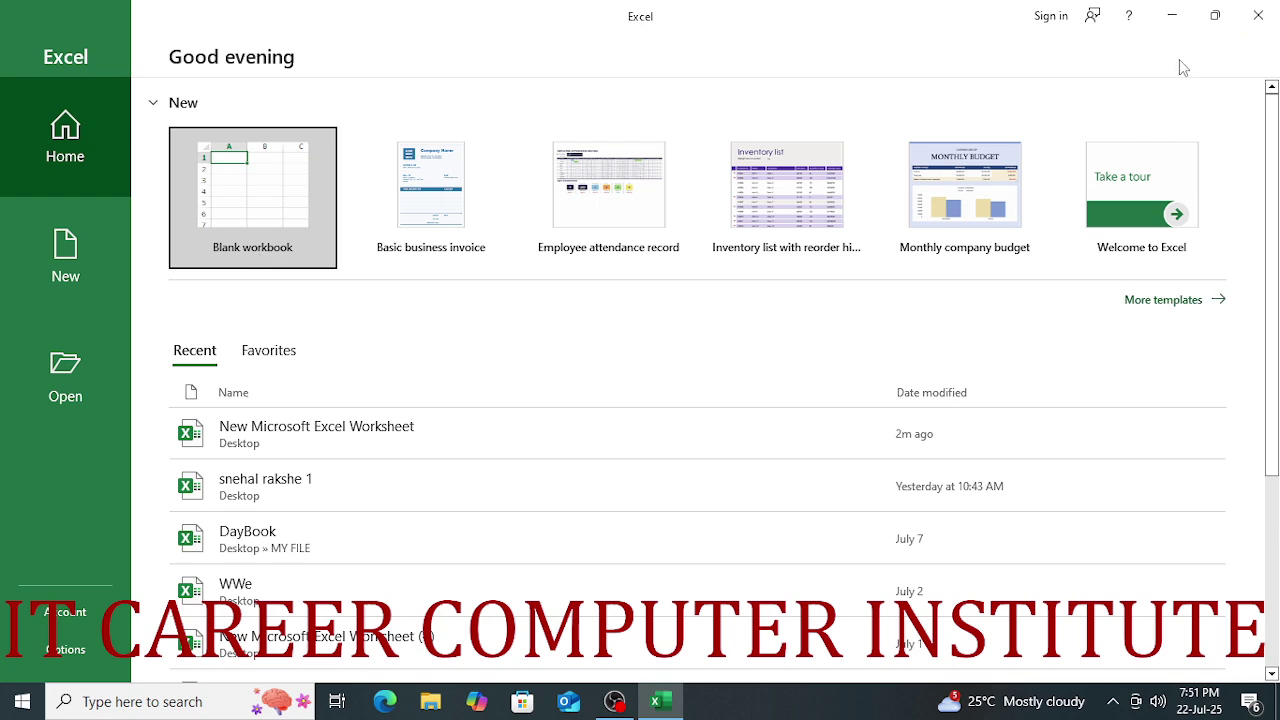
pyautogui.click(1272, 12)
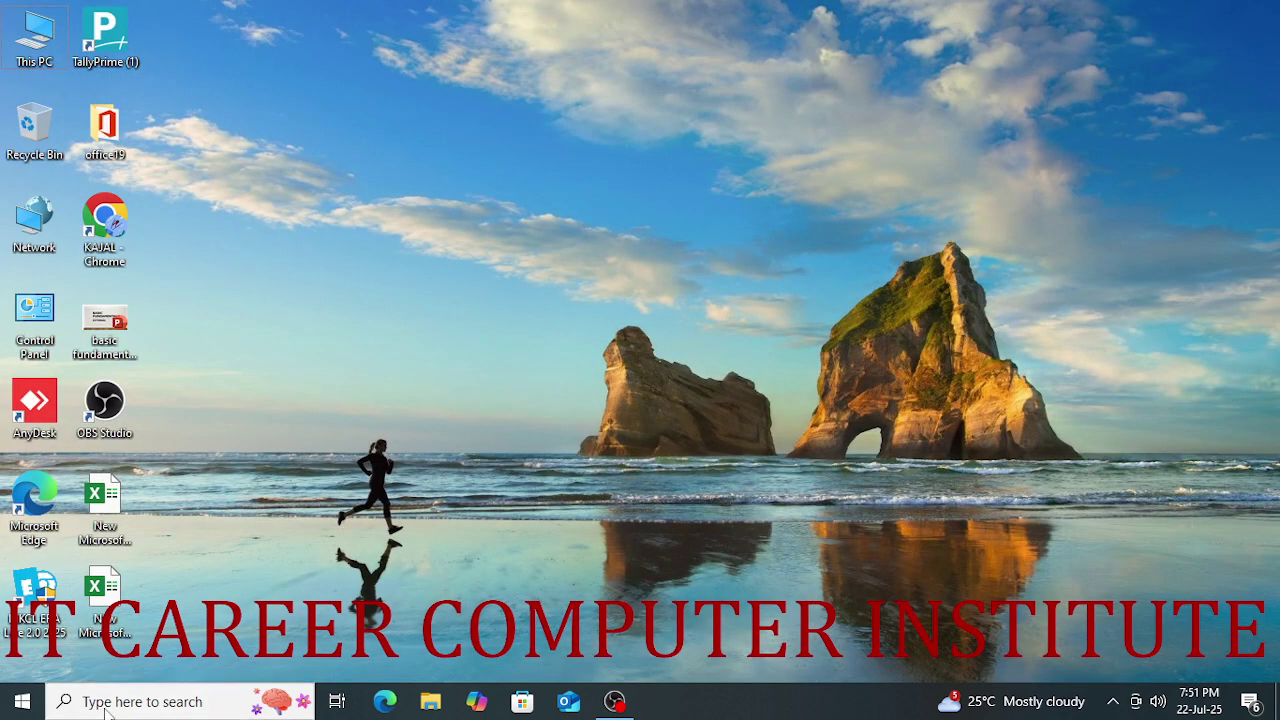
# Search Windows for EXCEL, launch the Excel app from the results, and close it again
pyautogui.click(142, 700)
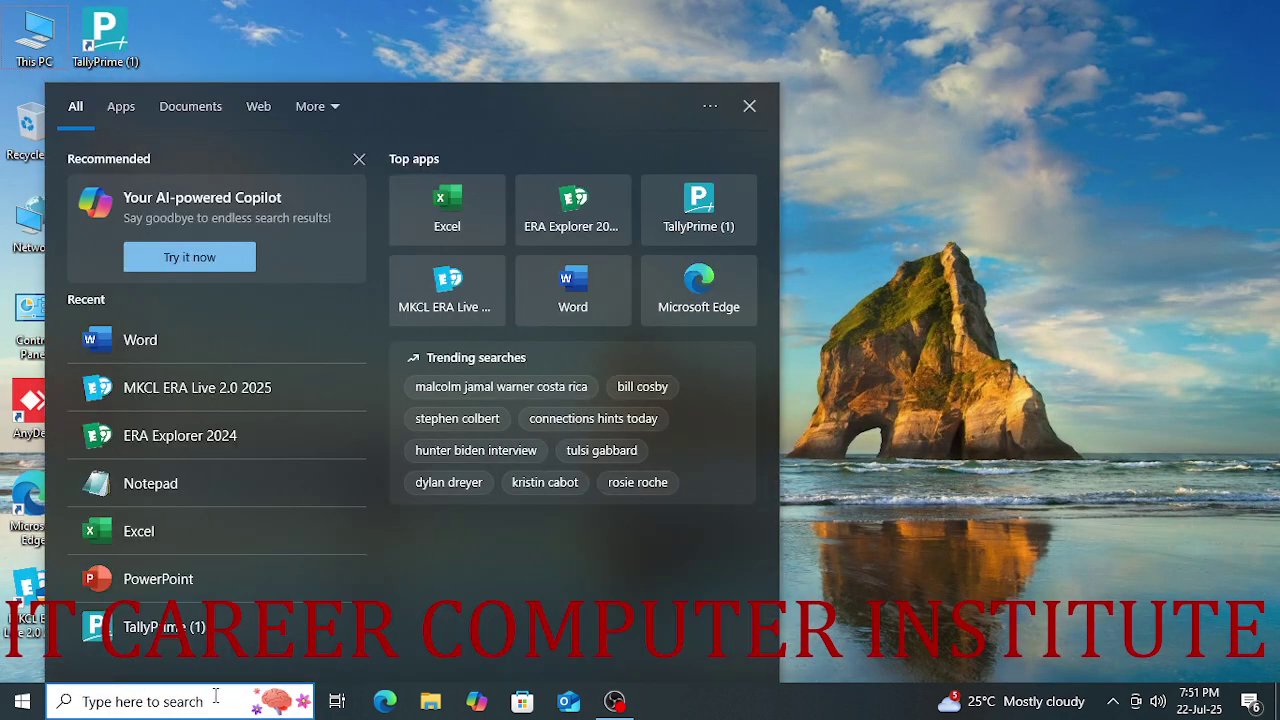
pyautogui.write('EXCEL')
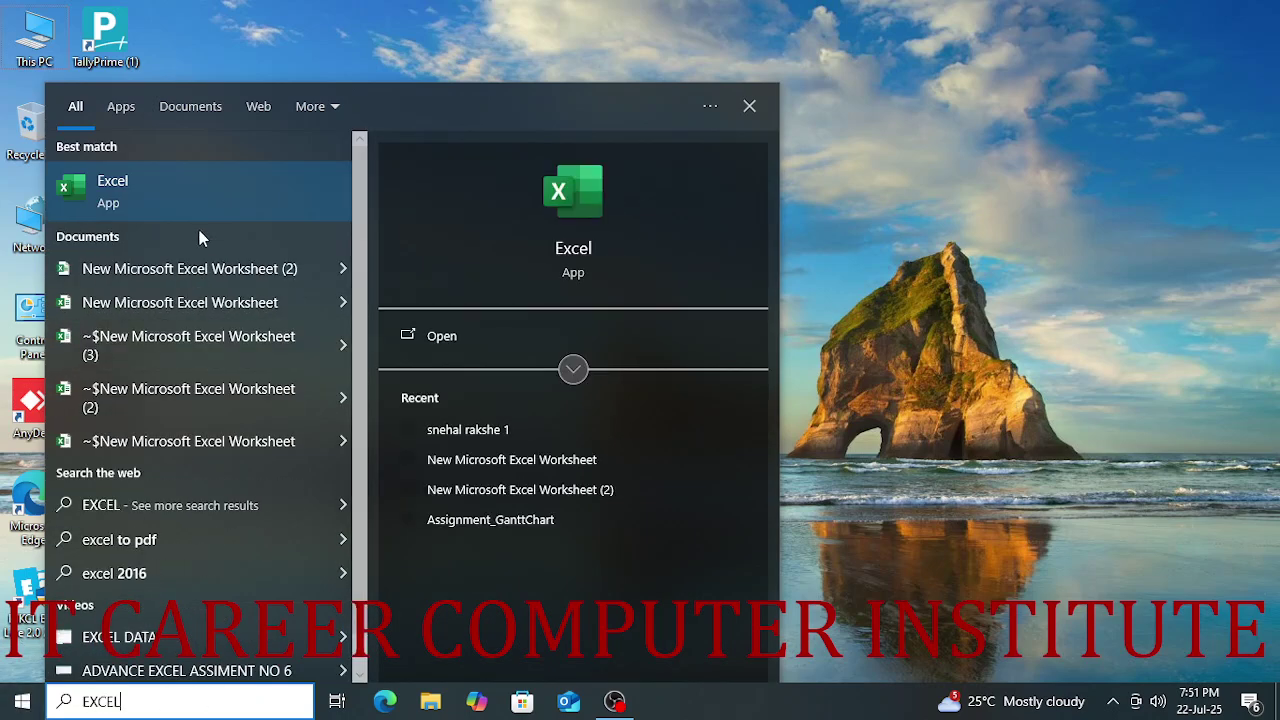
pyautogui.click(485, 340)
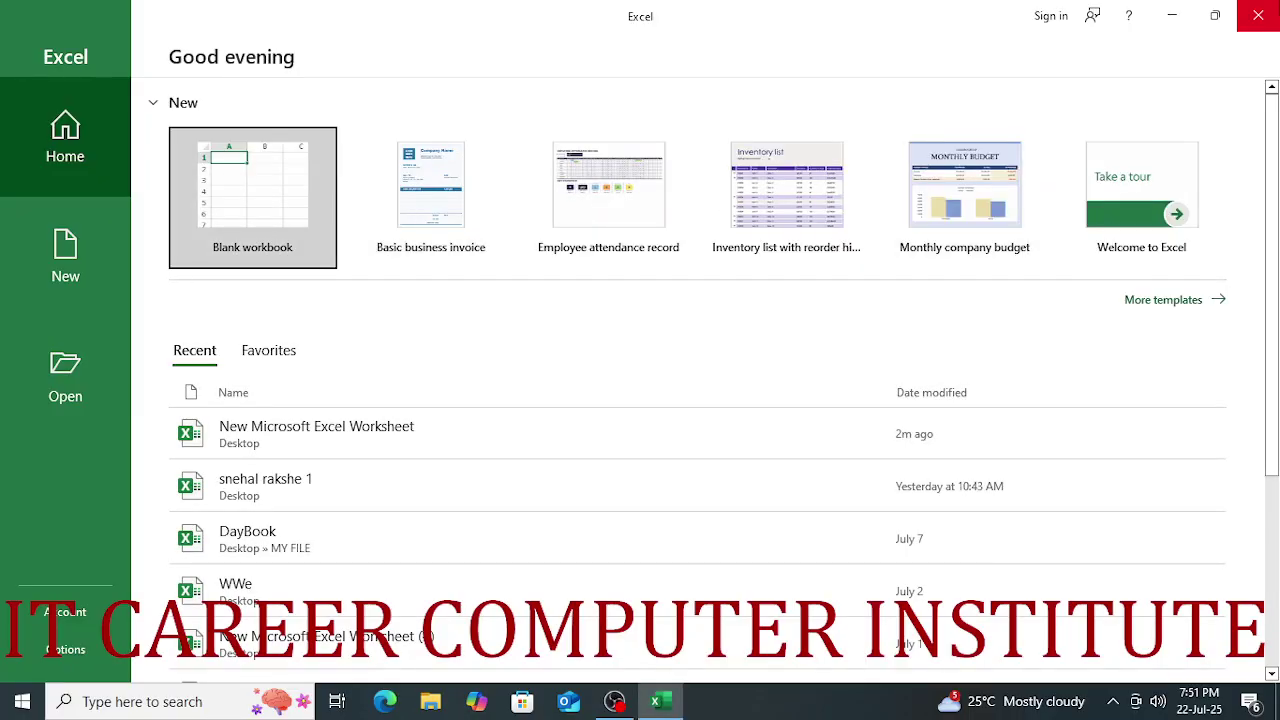
pyautogui.click(1264, 17)
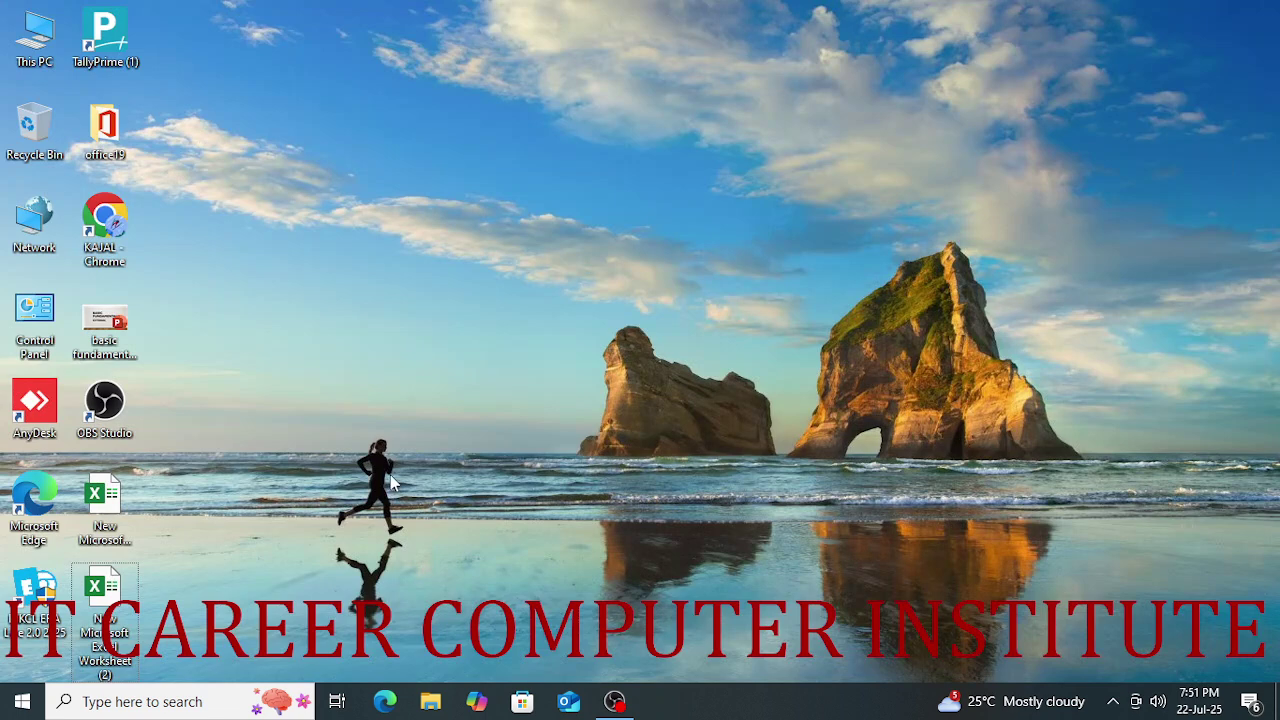
# Create another Microsoft Excel Worksheet on the desktop and permanently delete that new file
pyautogui.rightClick(556, 148)
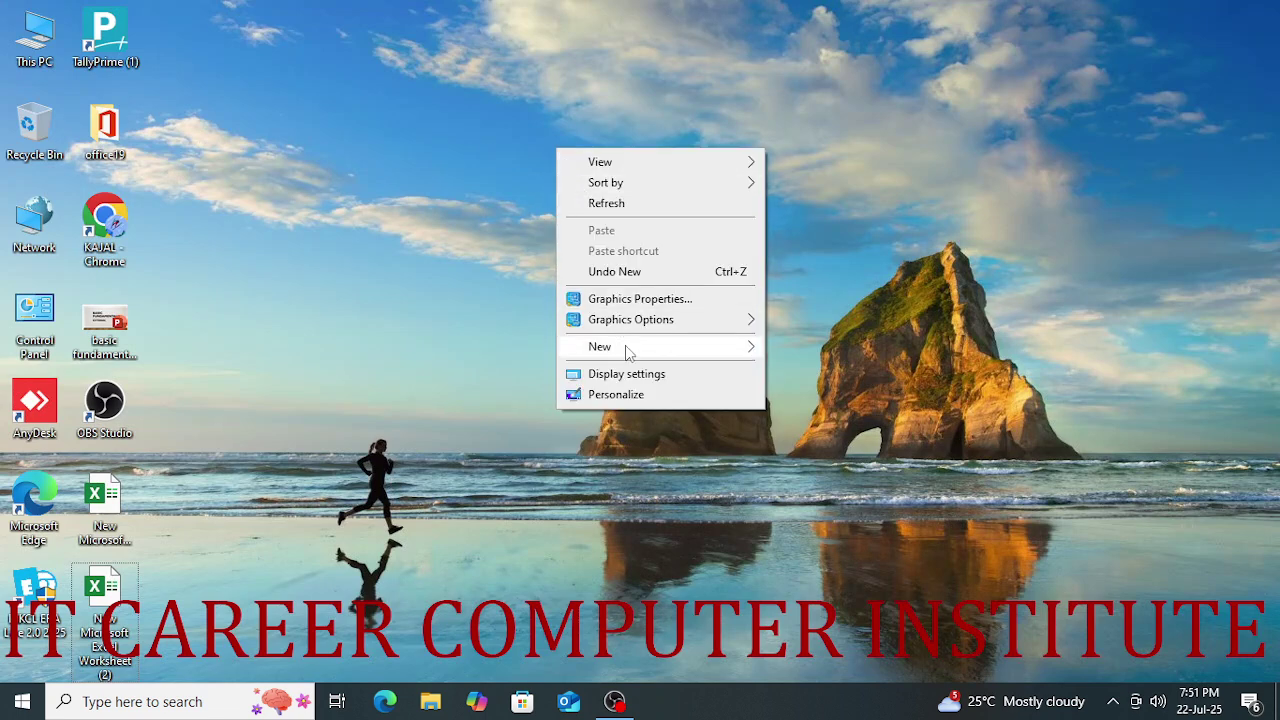
pyautogui.moveTo(625, 345)
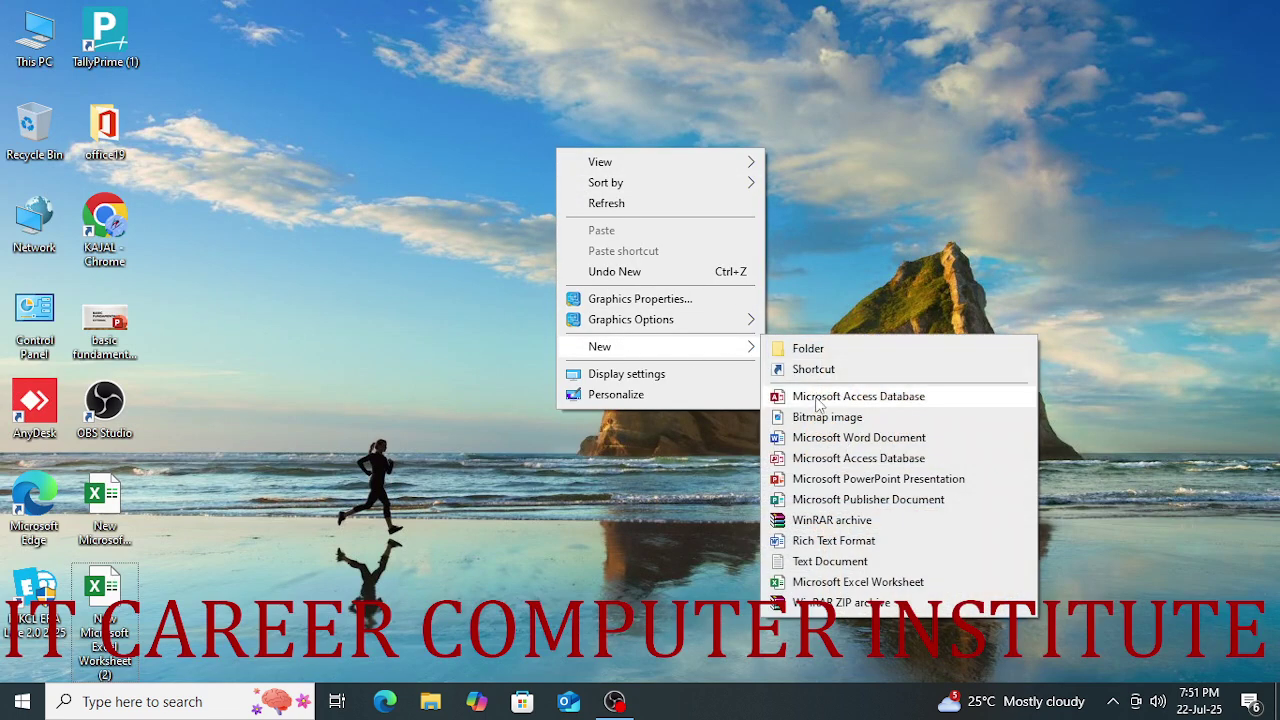
pyautogui.click(845, 582)
pyautogui.click(296, 188)
pyautogui.moveTo(354, 232); pyautogui.dragTo(172, 14)
pyautogui.hotkey('shift', 'Delete')
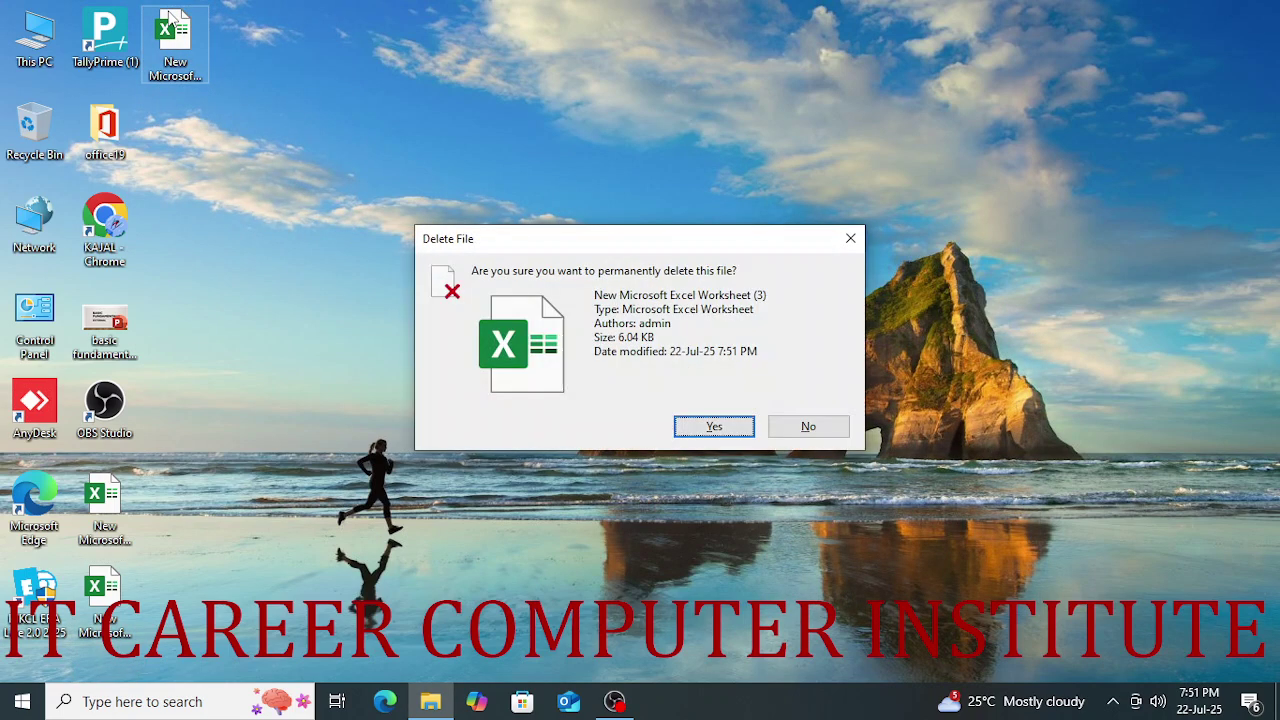
pyautogui.press('Return')
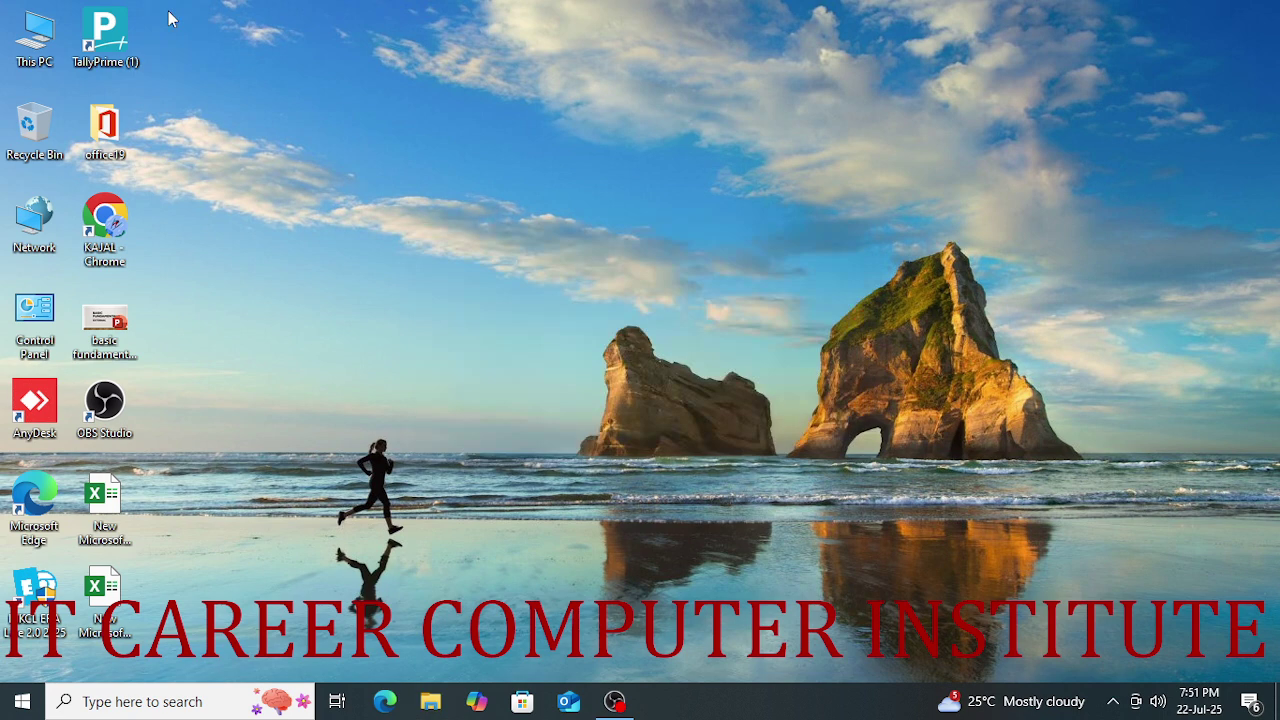
# Browse the list of installed apps to locate Excel, and dismiss the list without launching anything
pyautogui.click(18, 706)
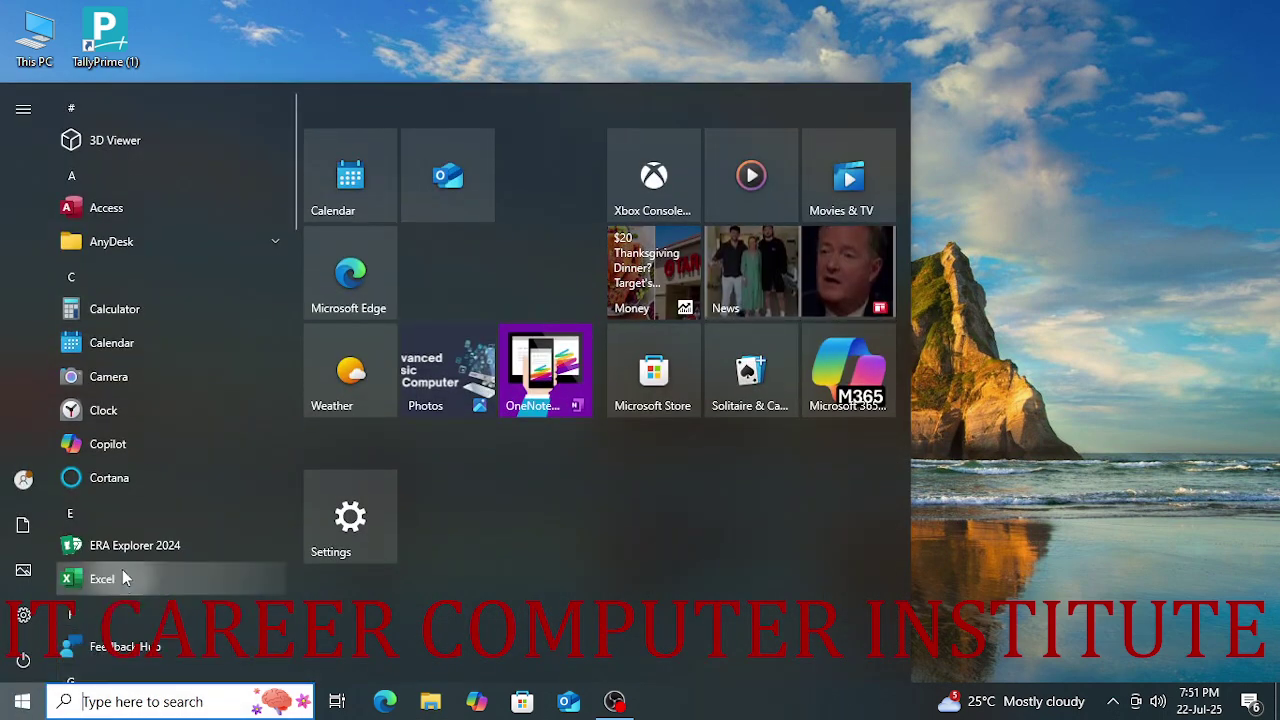
pyautogui.moveTo(294, 182); pyautogui.dragTo(300, 256)
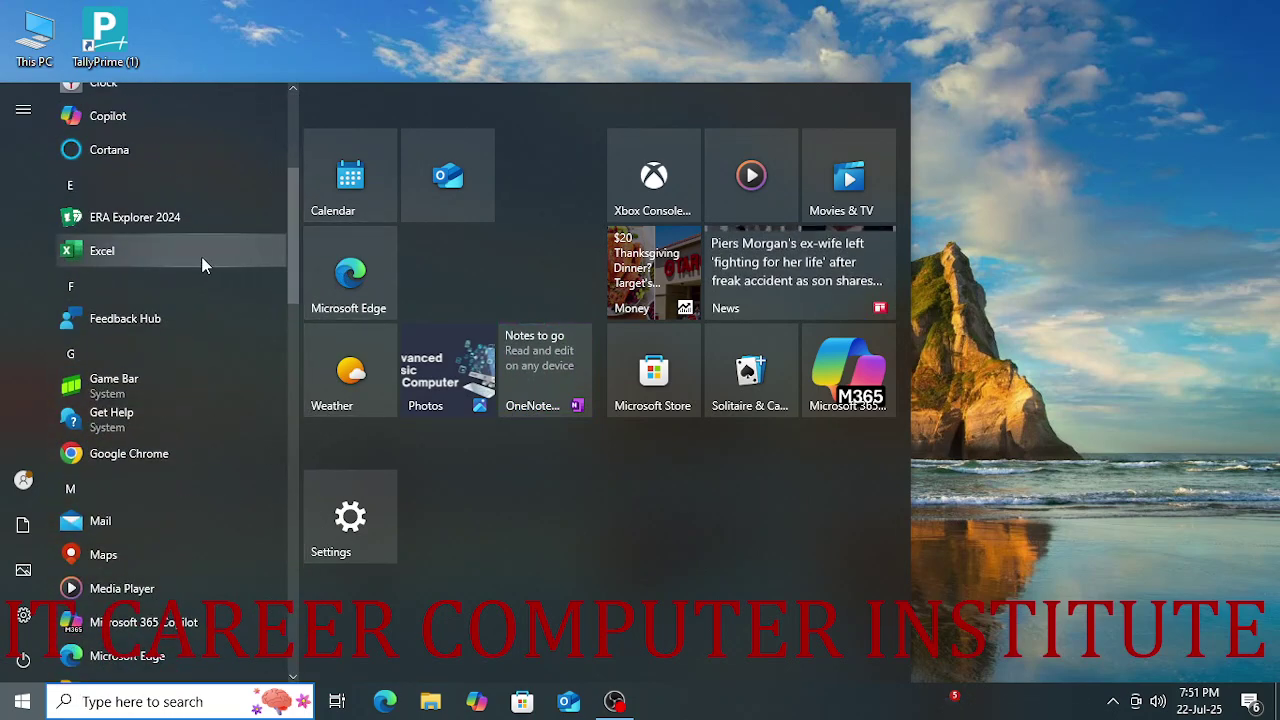
pyautogui.click(1157, 204)
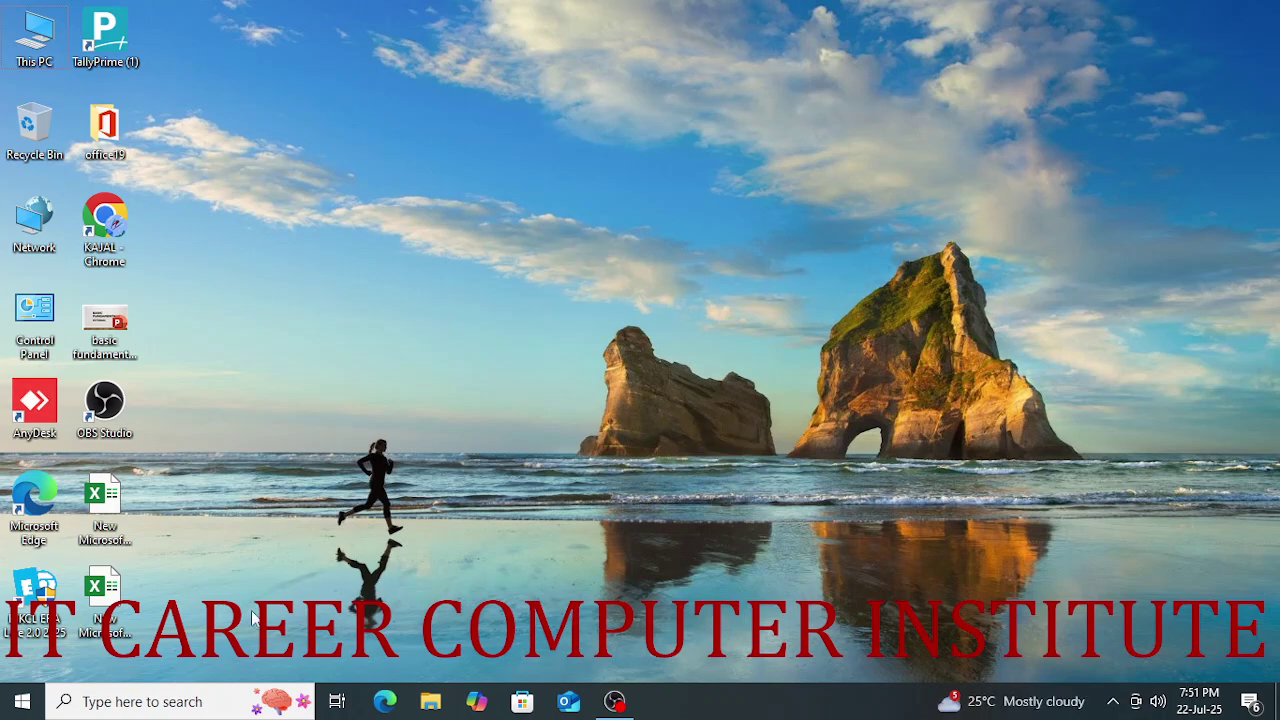
# Search Windows for EXCEL and dismiss the results without launching the app
pyautogui.click(166, 706)
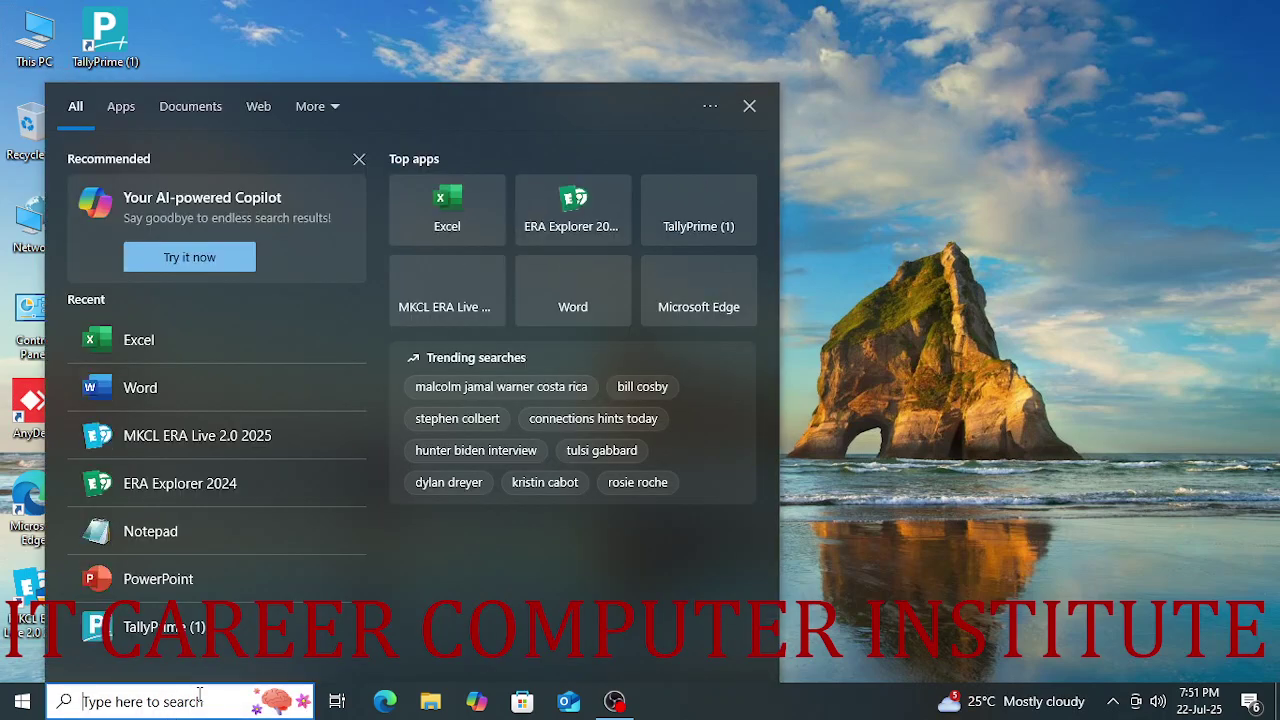
pyautogui.write('EXCEL')
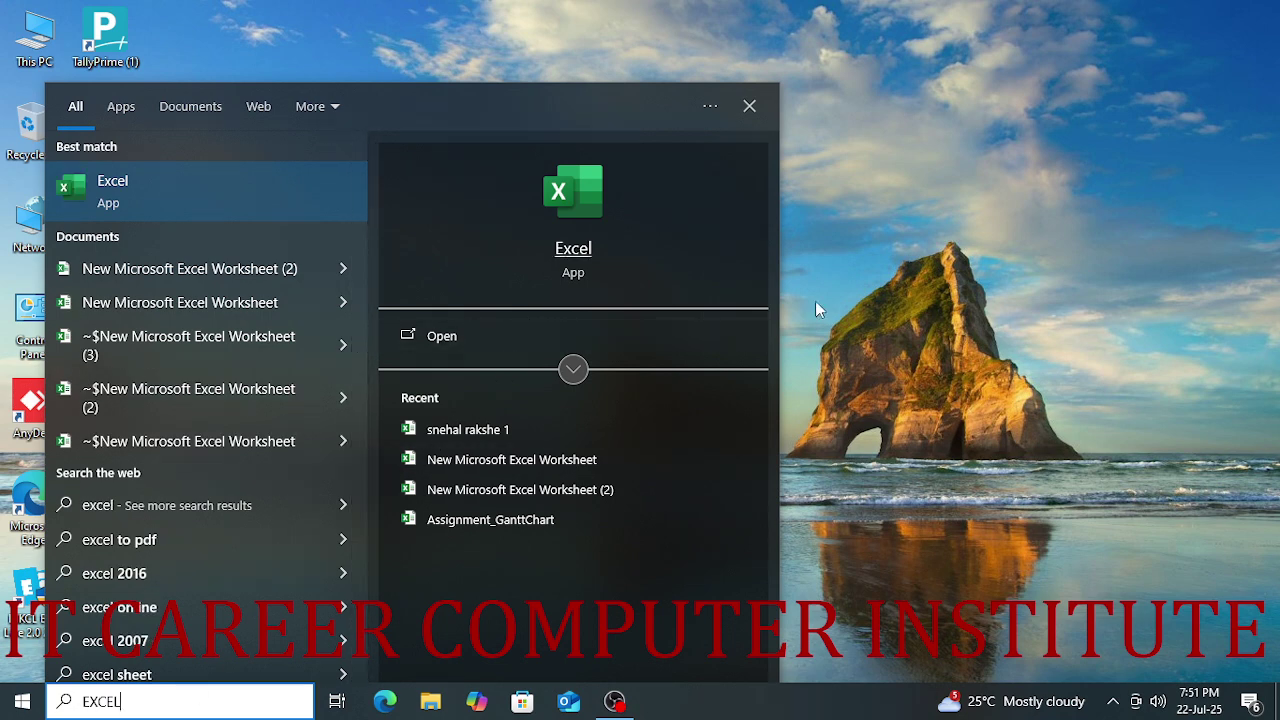
pyautogui.click(933, 276)
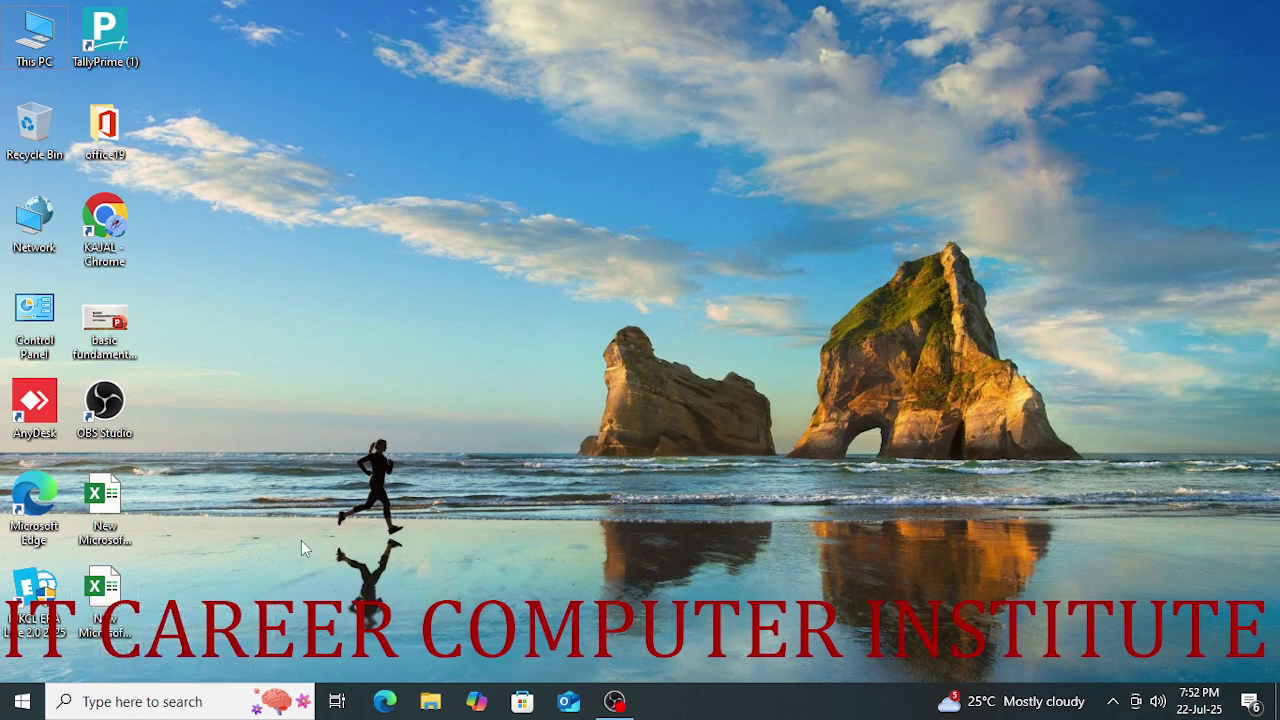
# Create a new Microsoft Word Document on the desktop
pyautogui.click(112, 590)
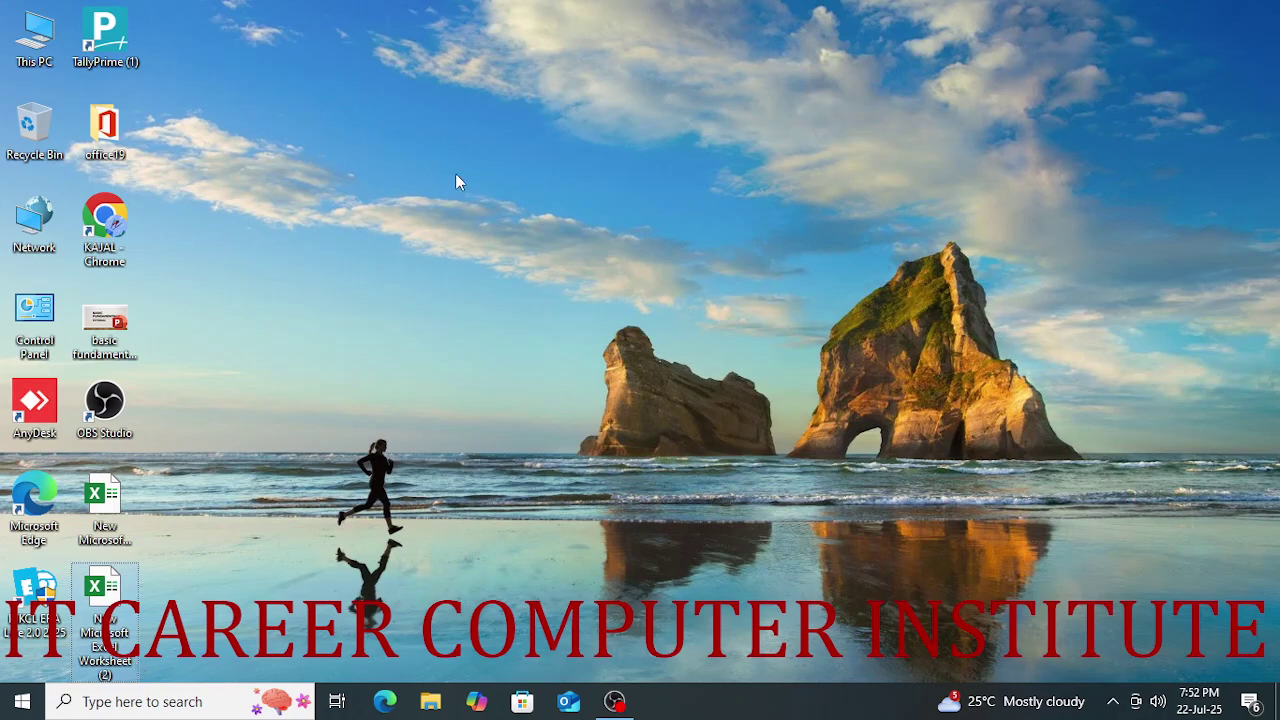
pyautogui.rightClick(377, 269)
pyautogui.moveTo(478, 470)
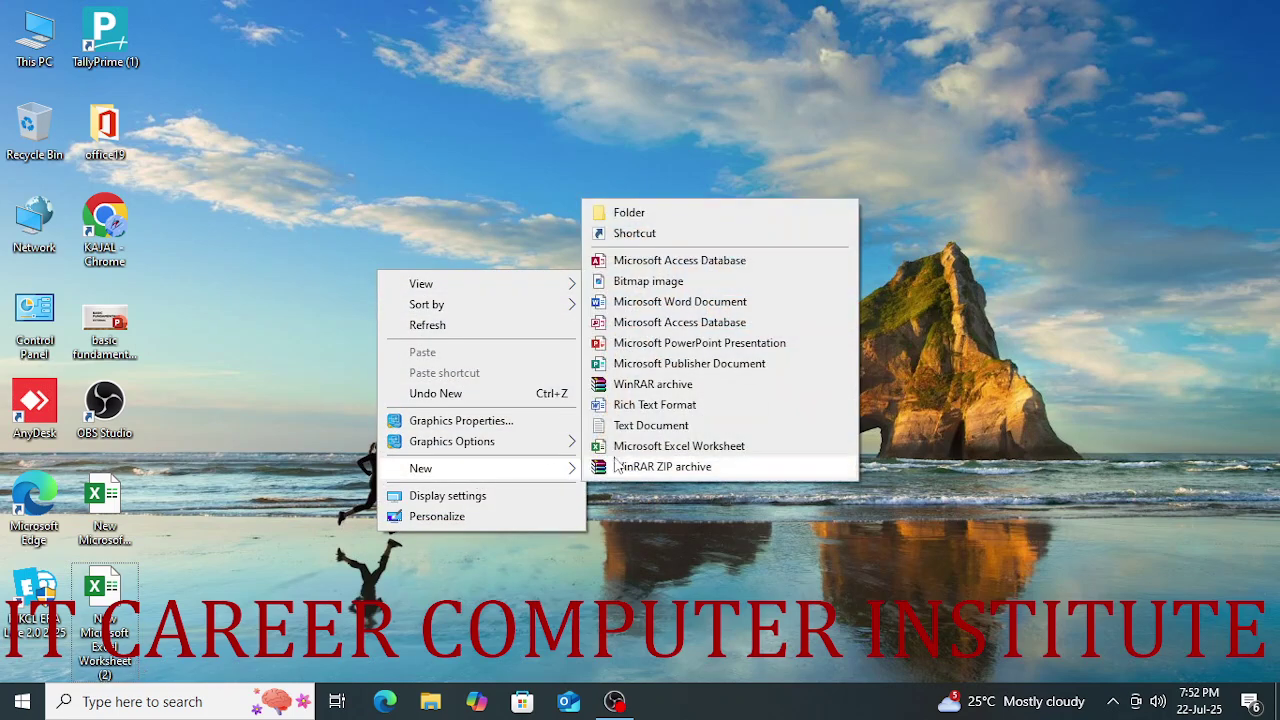
pyautogui.click(640, 301)
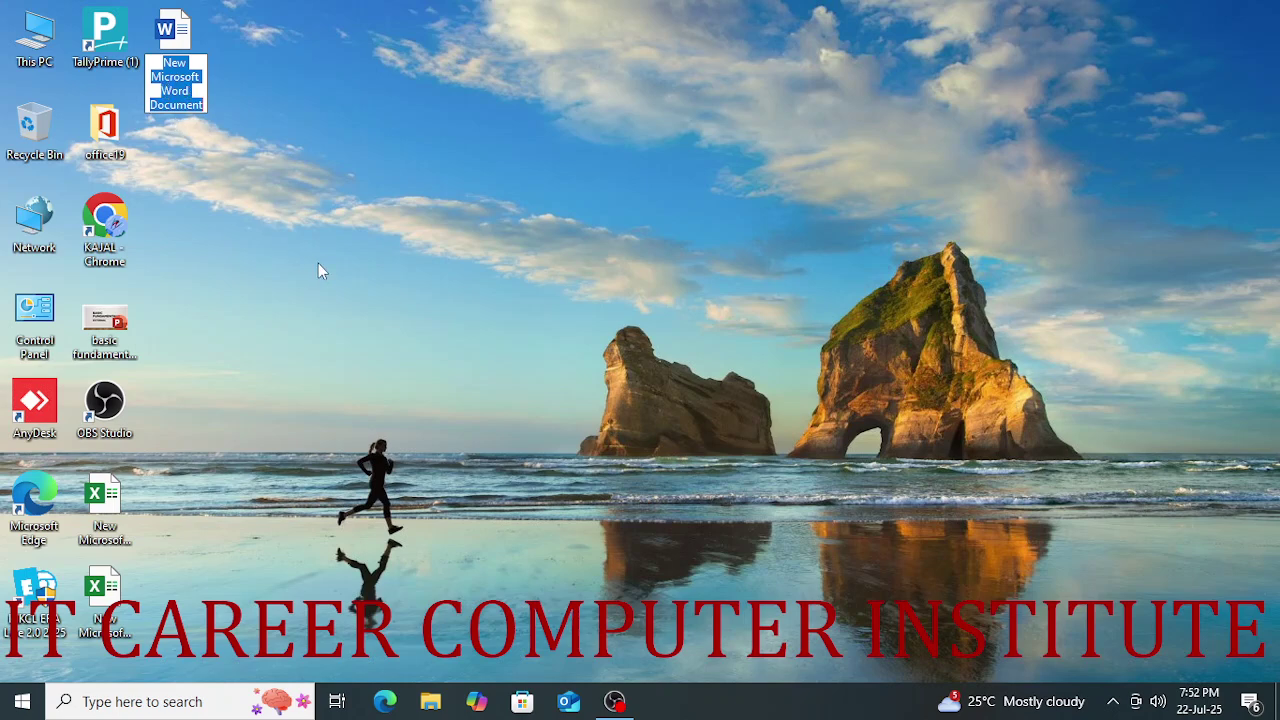
# Open New Microsoft Excel Worksheet (2) from the desktop and close the workbook again
pyautogui.click(106, 598)
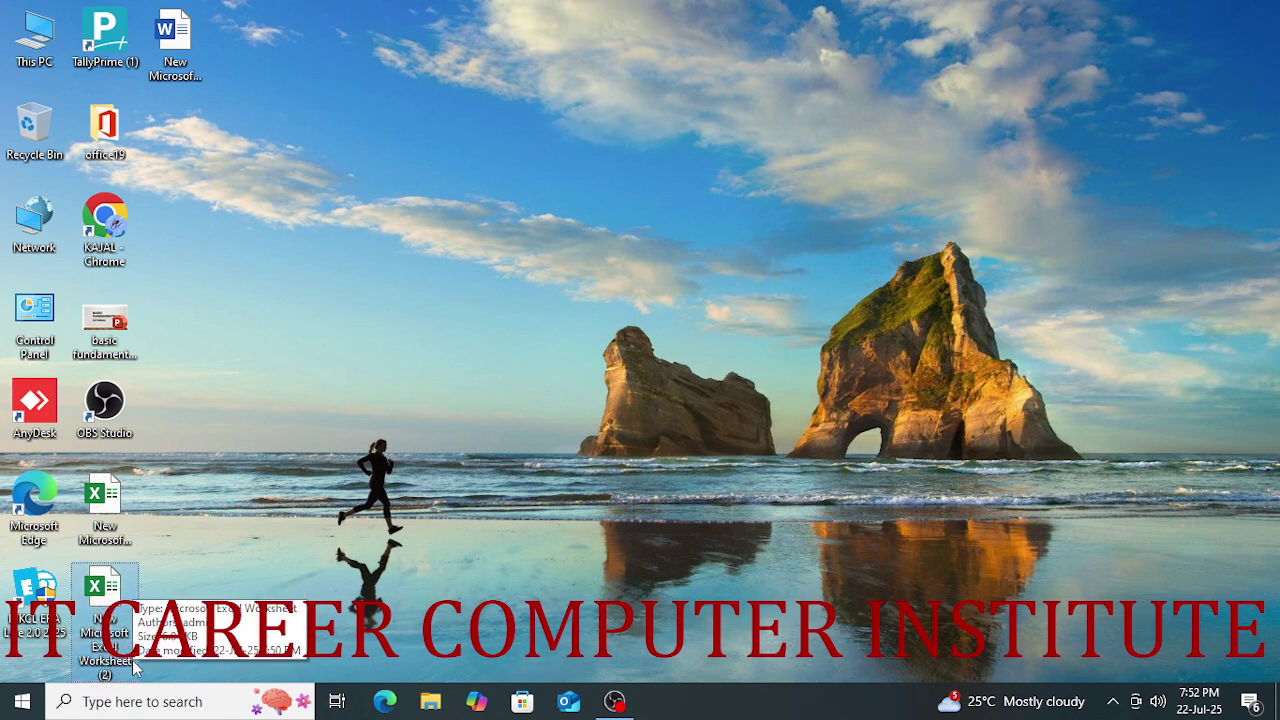
pyautogui.rightClick(114, 604)
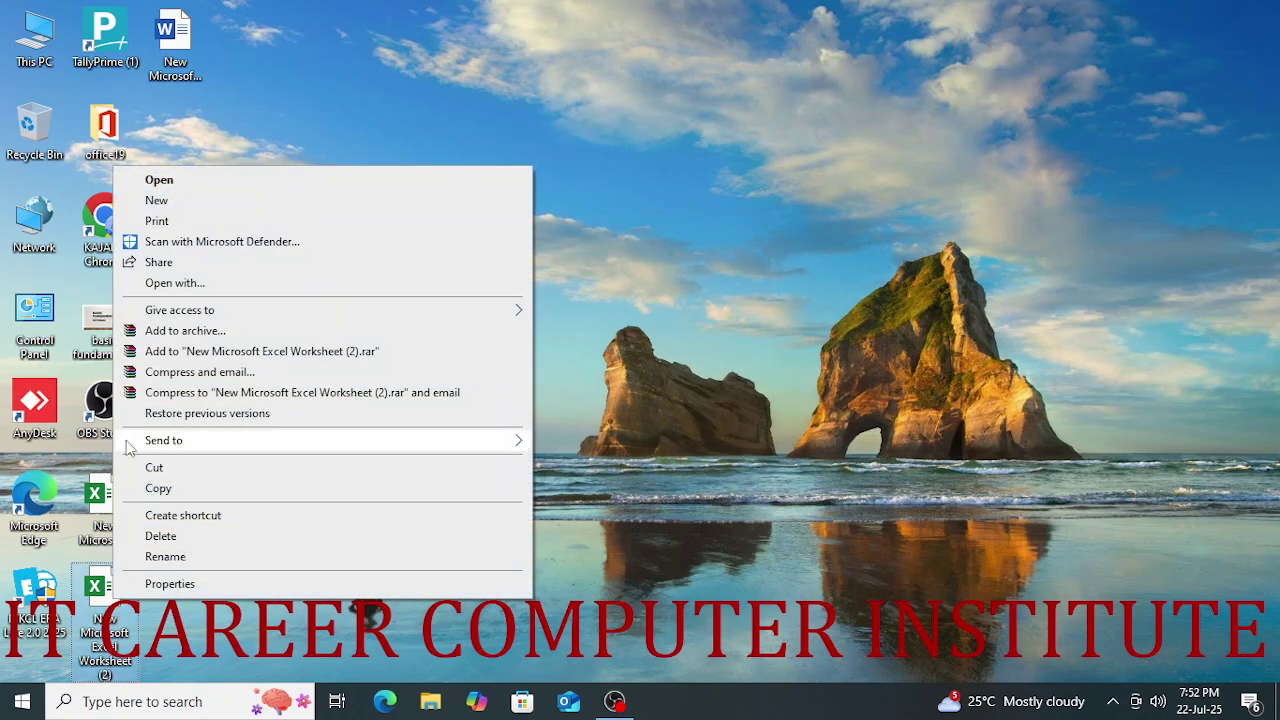
pyautogui.click(159, 181)
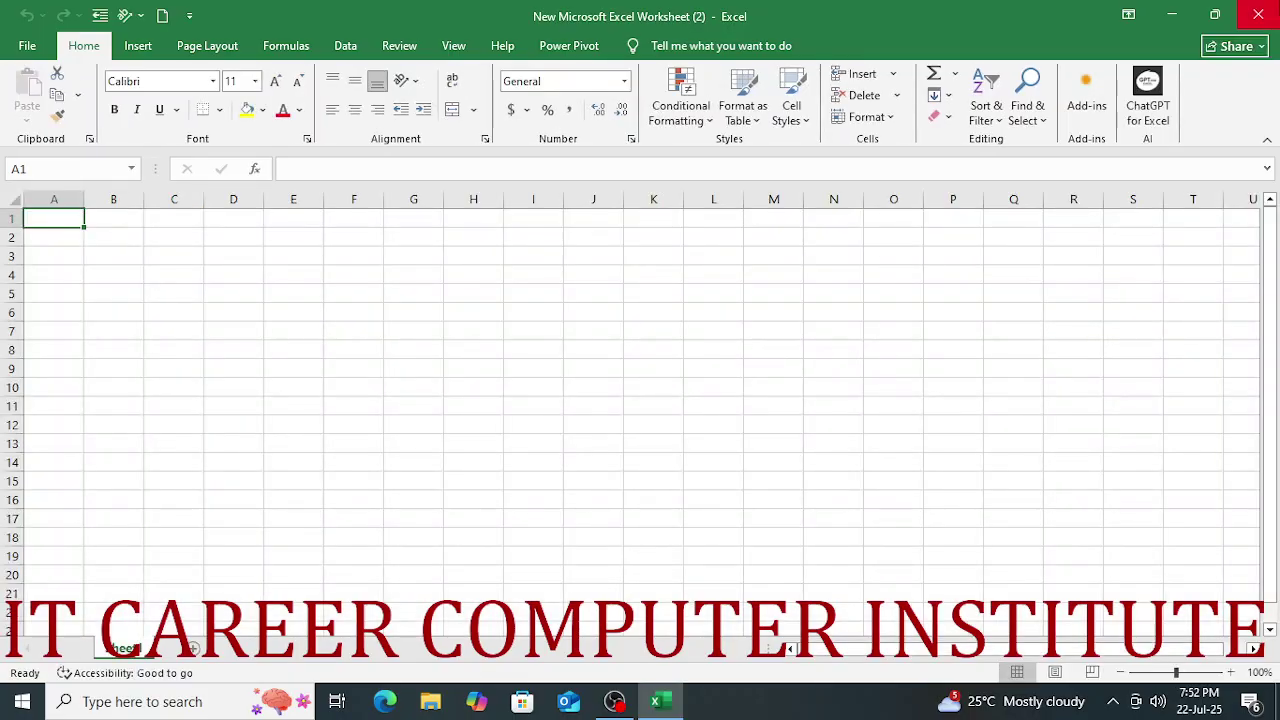
pyautogui.click(1258, 14)
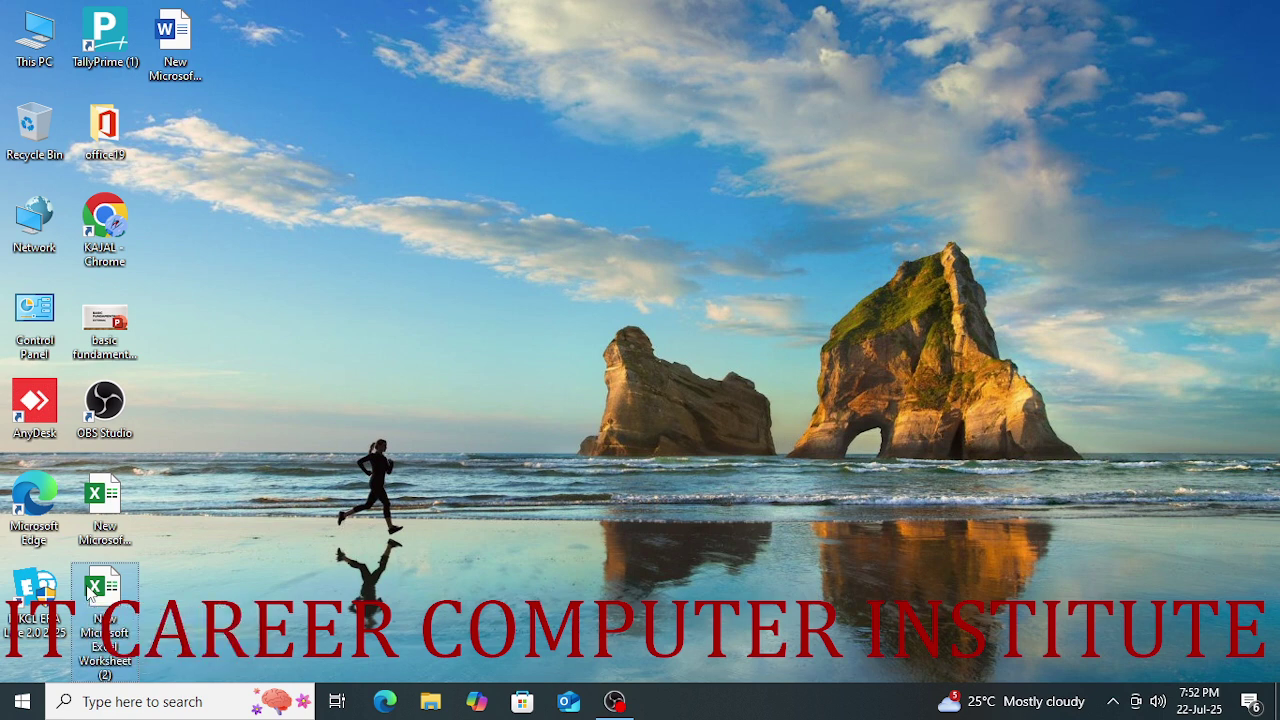
# Try to print New Microsoft Excel Worksheet (2) directly from the desktop
pyautogui.rightClick(90, 588)
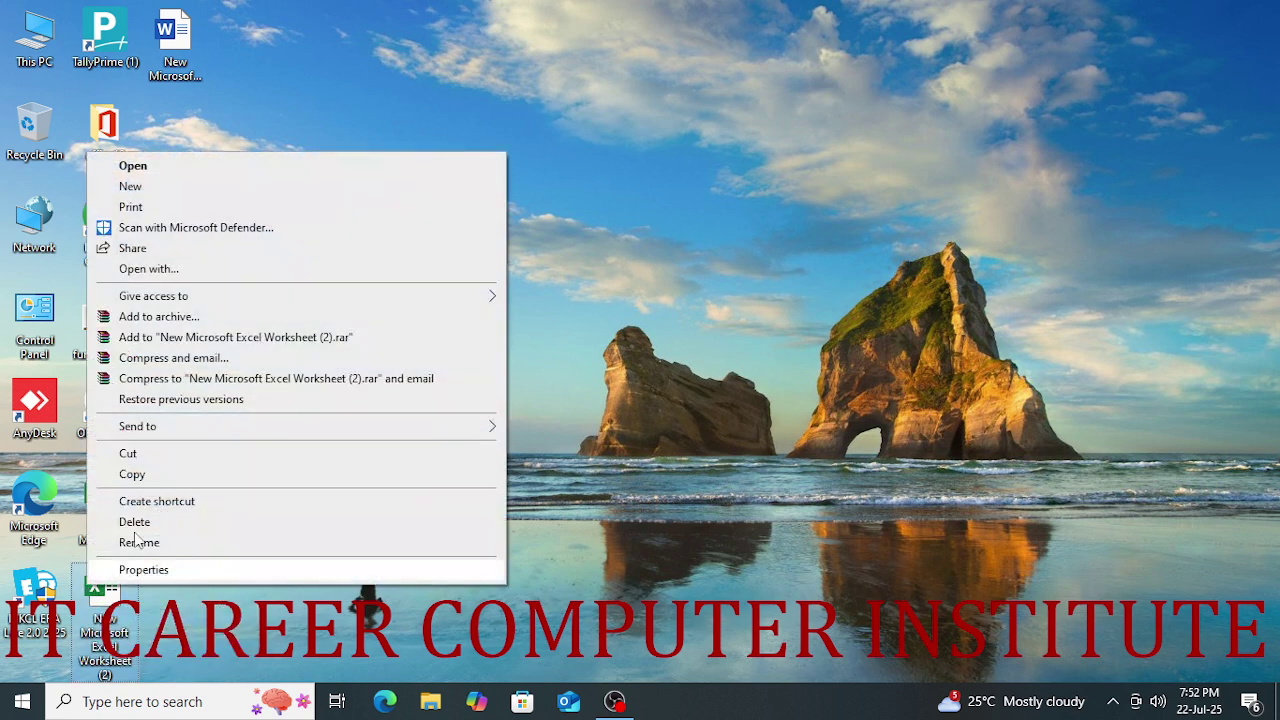
pyautogui.click(193, 207)
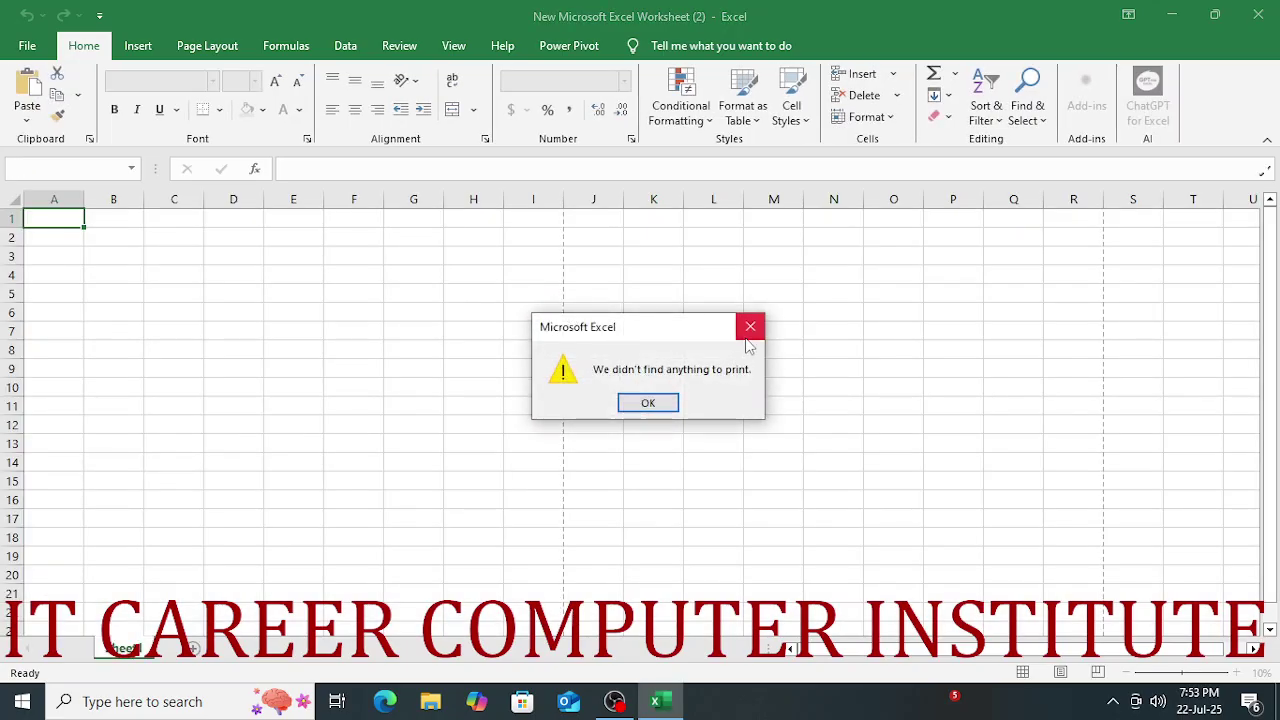
pyautogui.click(750, 328)
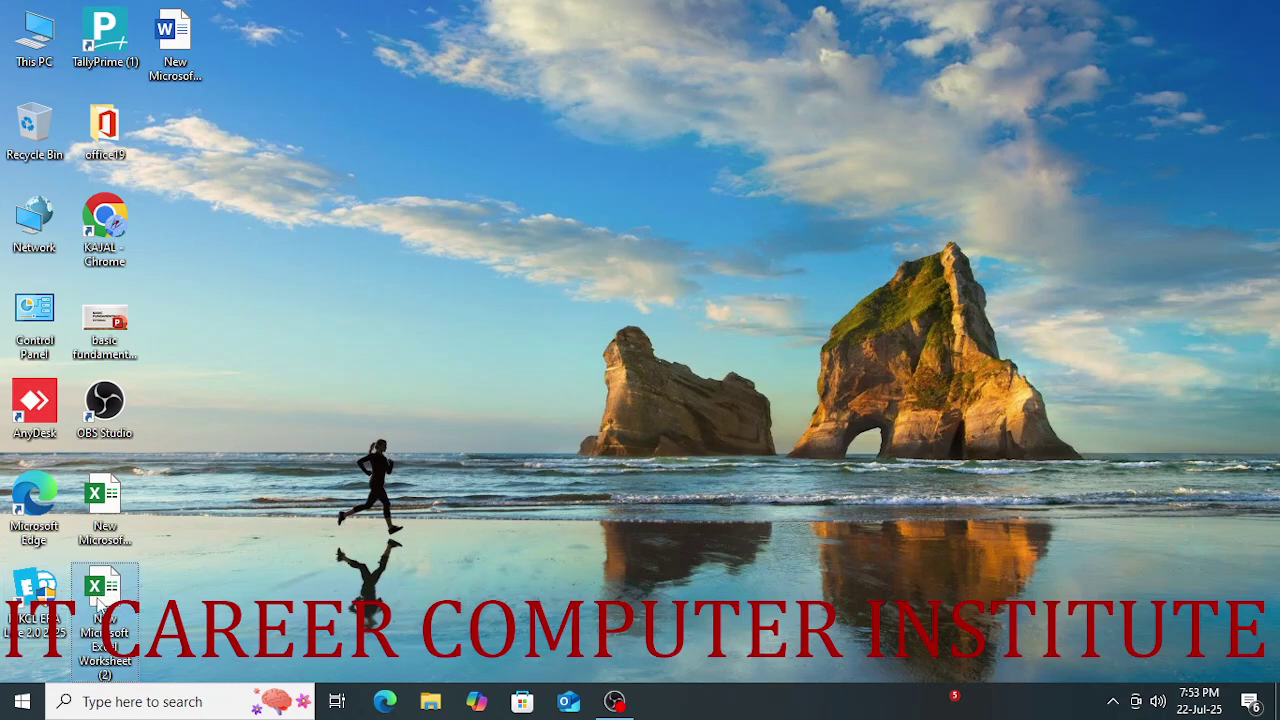
# Cut New Microsoft Excel Worksheet (2) from the desktop, paste it into the office19 folder and close the folder
pyautogui.rightClick(100, 600)
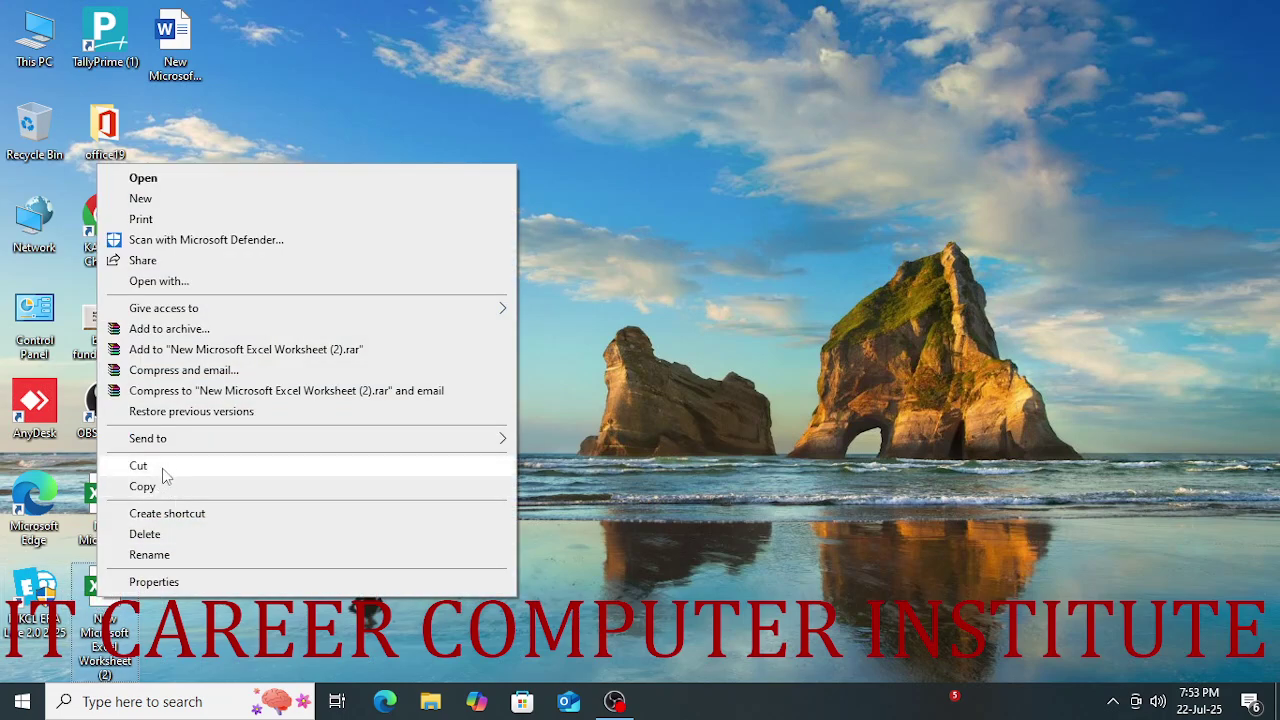
pyautogui.click(638, 515)
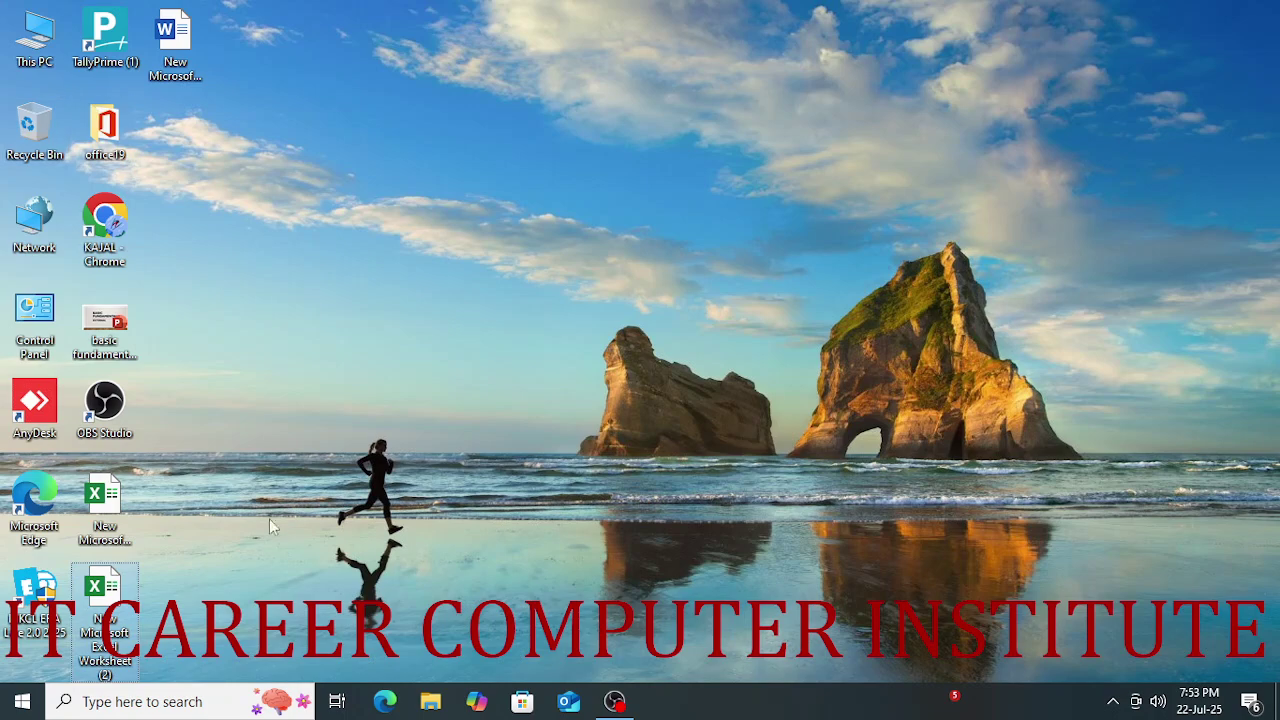
pyautogui.rightClick(106, 584)
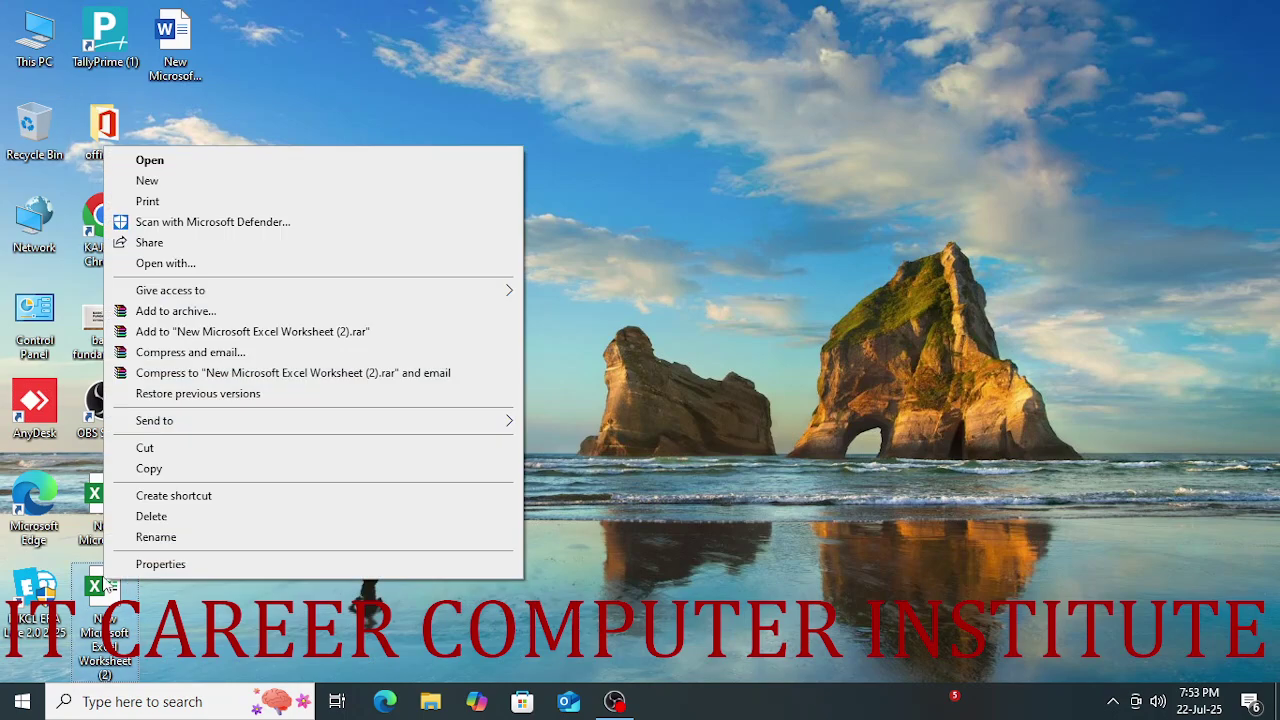
pyautogui.click(157, 456)
pyautogui.doubleClick(105, 125)
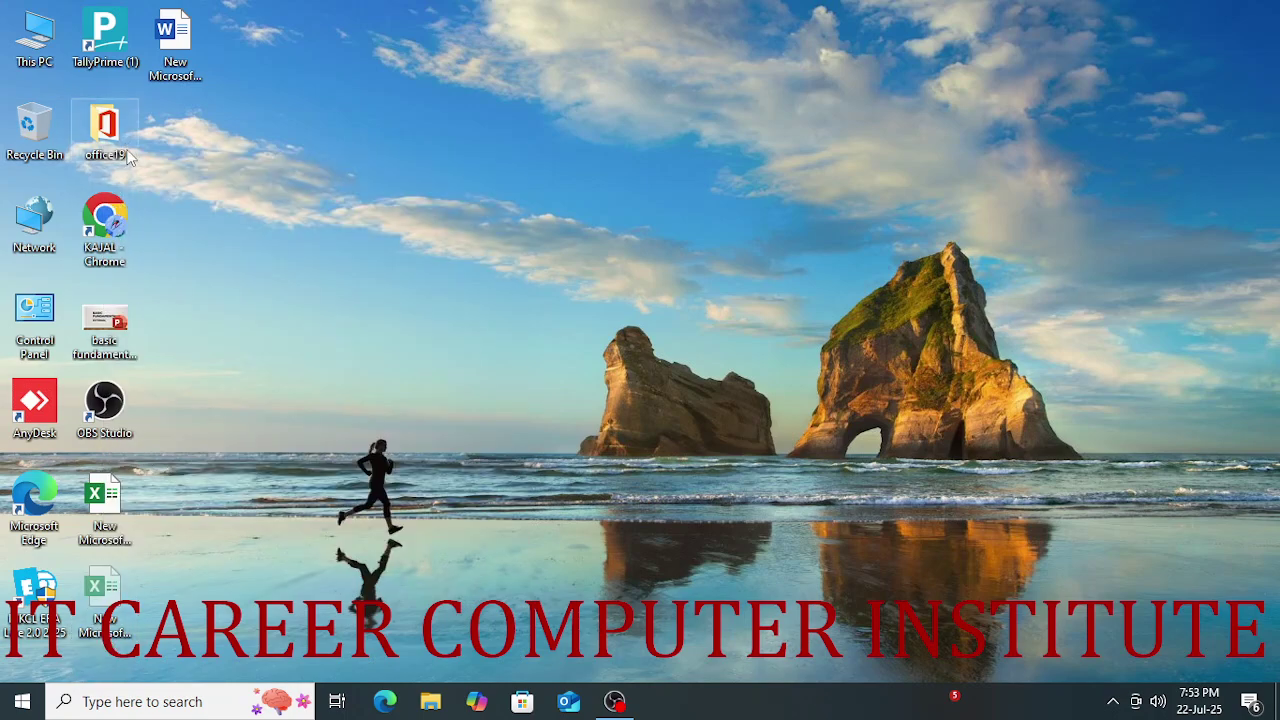
pyautogui.rightClick(269, 341)
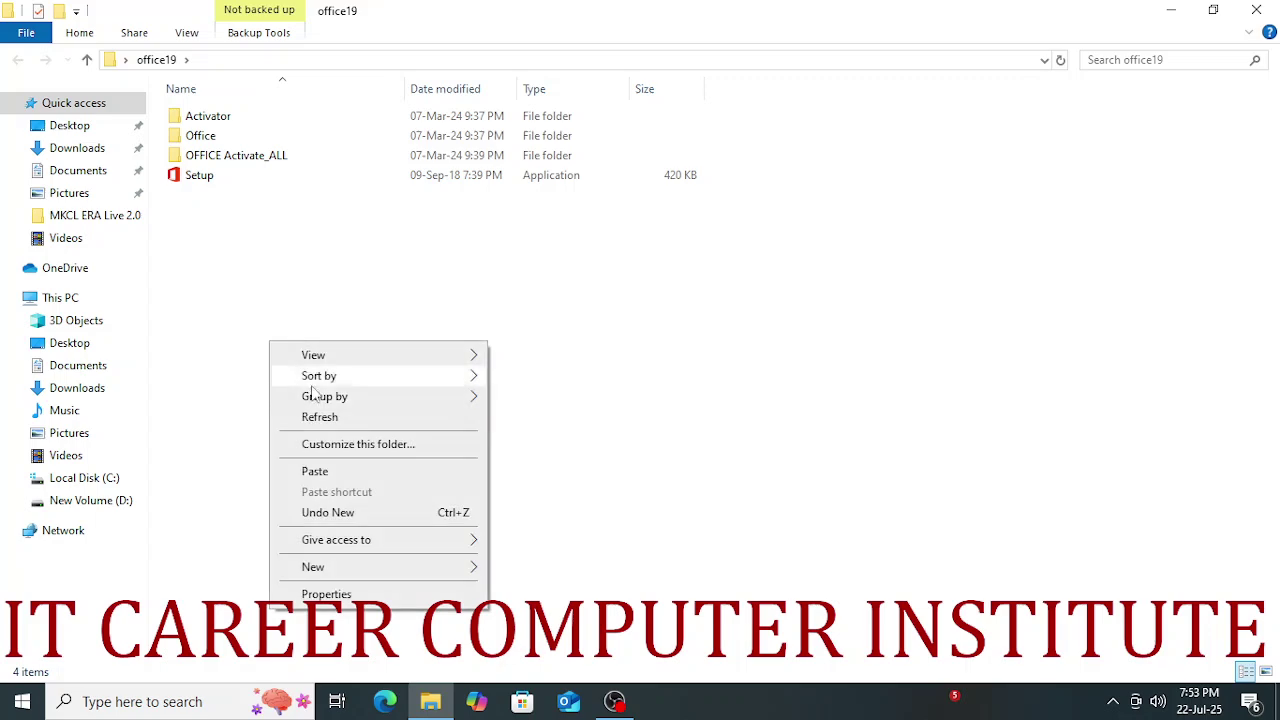
pyautogui.click(357, 474)
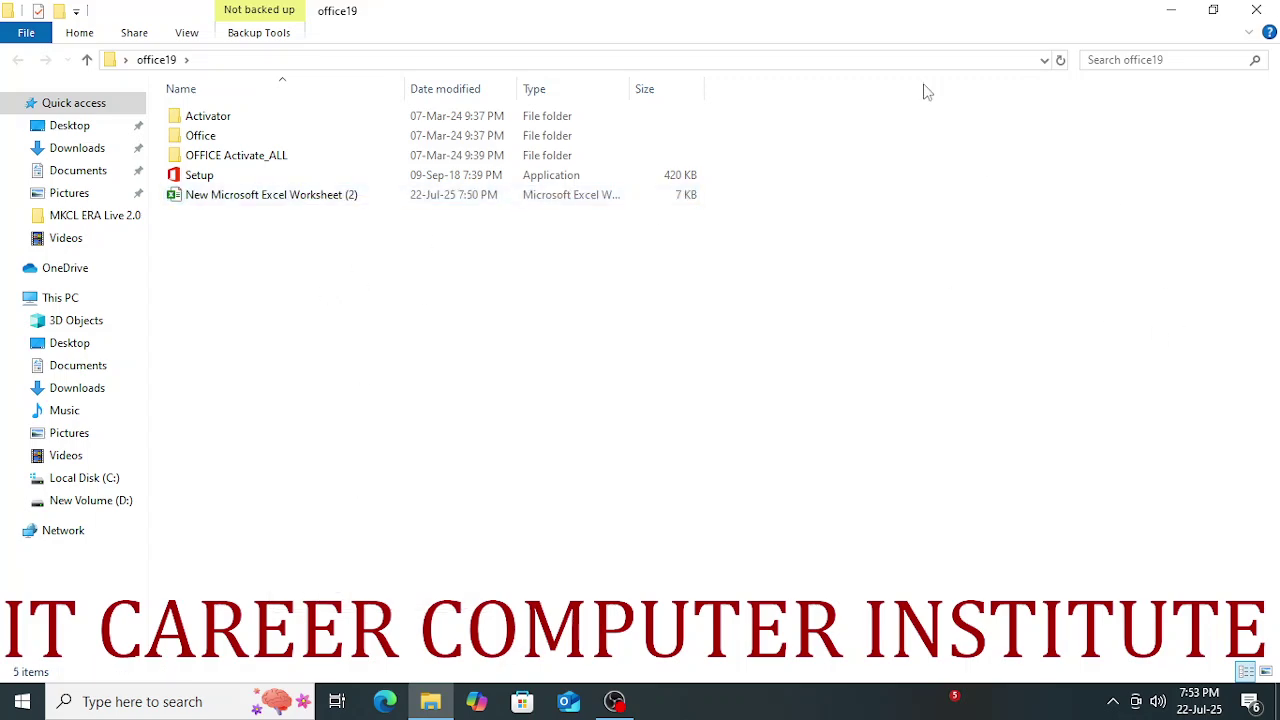
pyautogui.click(1278, 4)
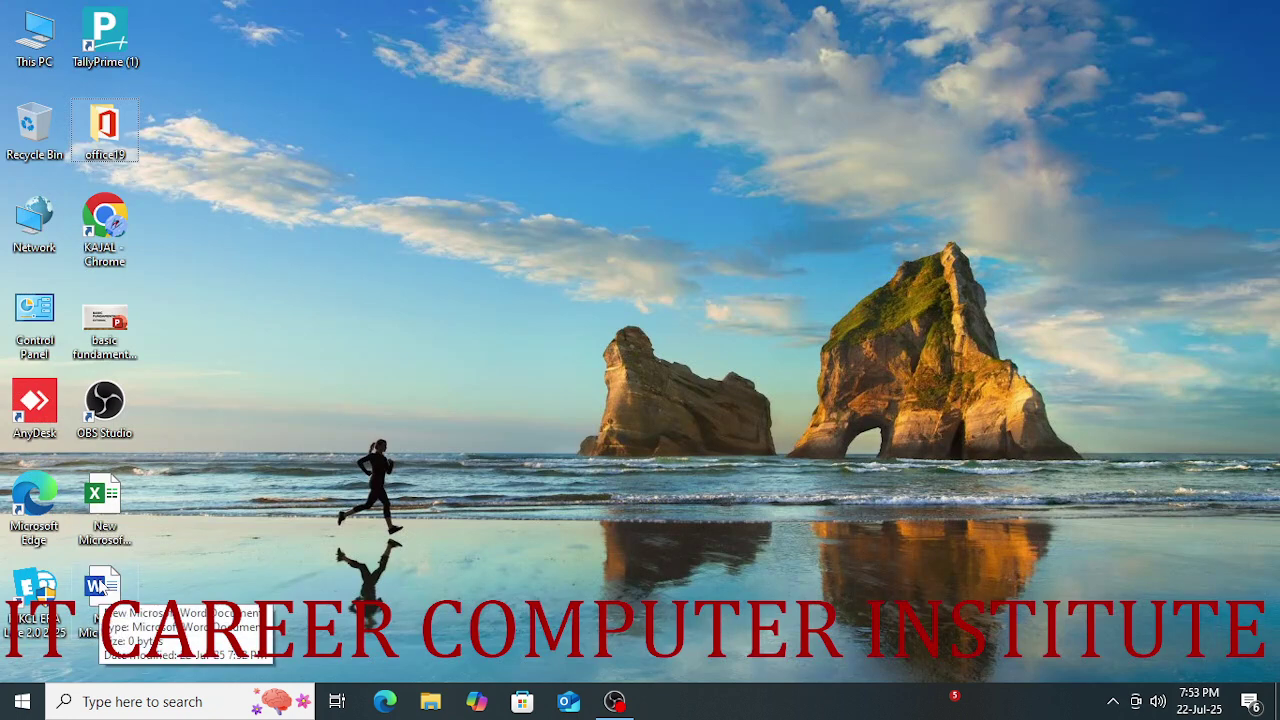
# Copy New Microsoft Excel Worksheet from the desktop, paste it into the office19 folder and close the folder
pyautogui.rightClick(113, 520)
pyautogui.click(234, 403)
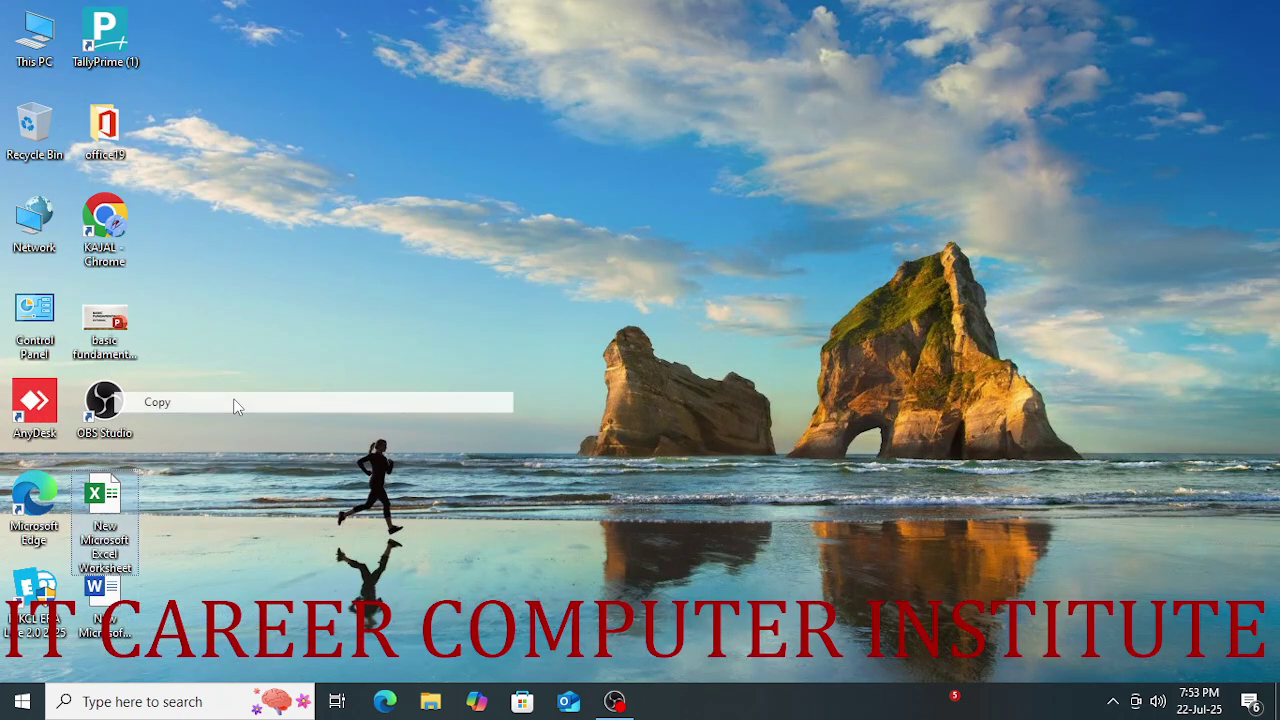
pyautogui.doubleClick(127, 156)
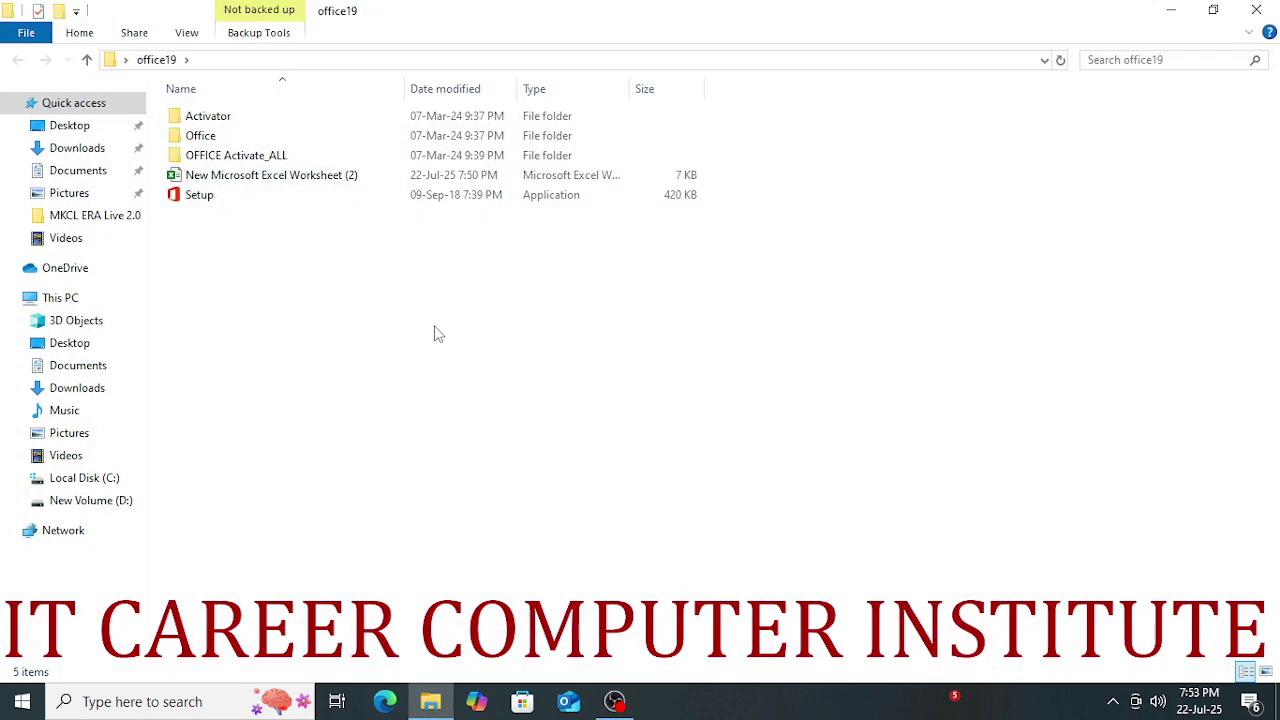
pyautogui.rightClick(434, 328)
pyautogui.click(480, 456)
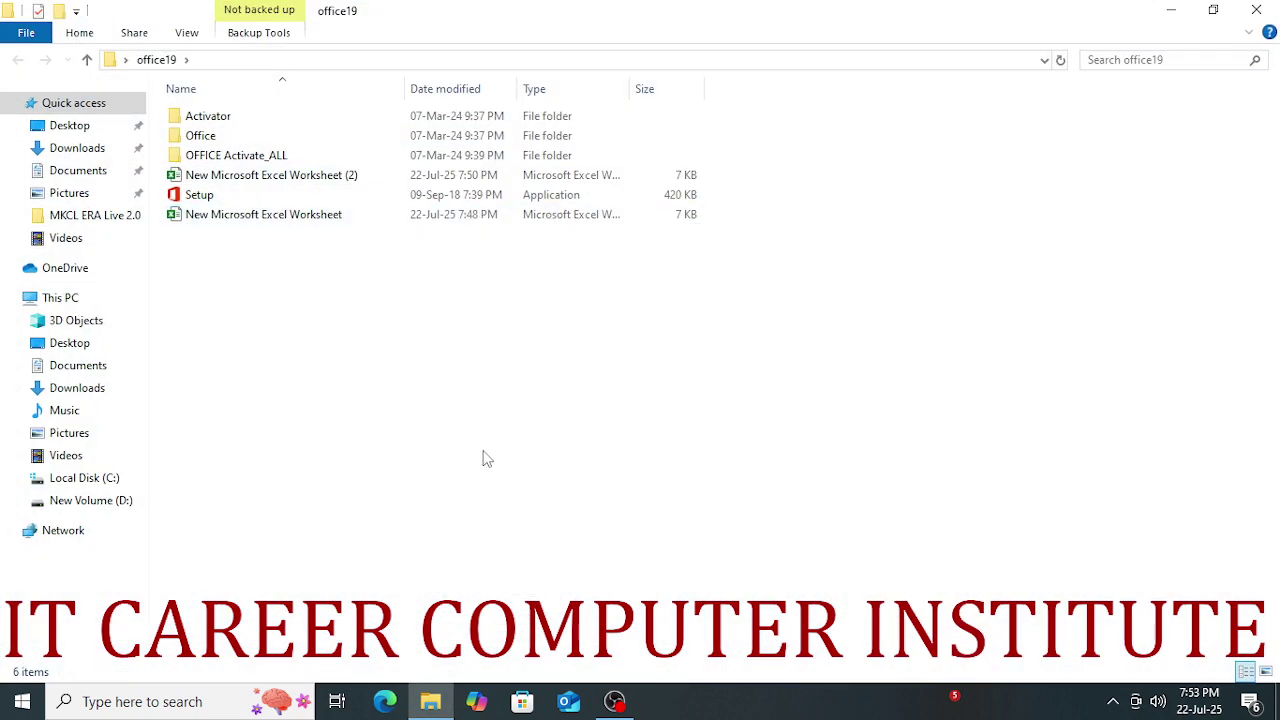
pyautogui.click(1256, 10)
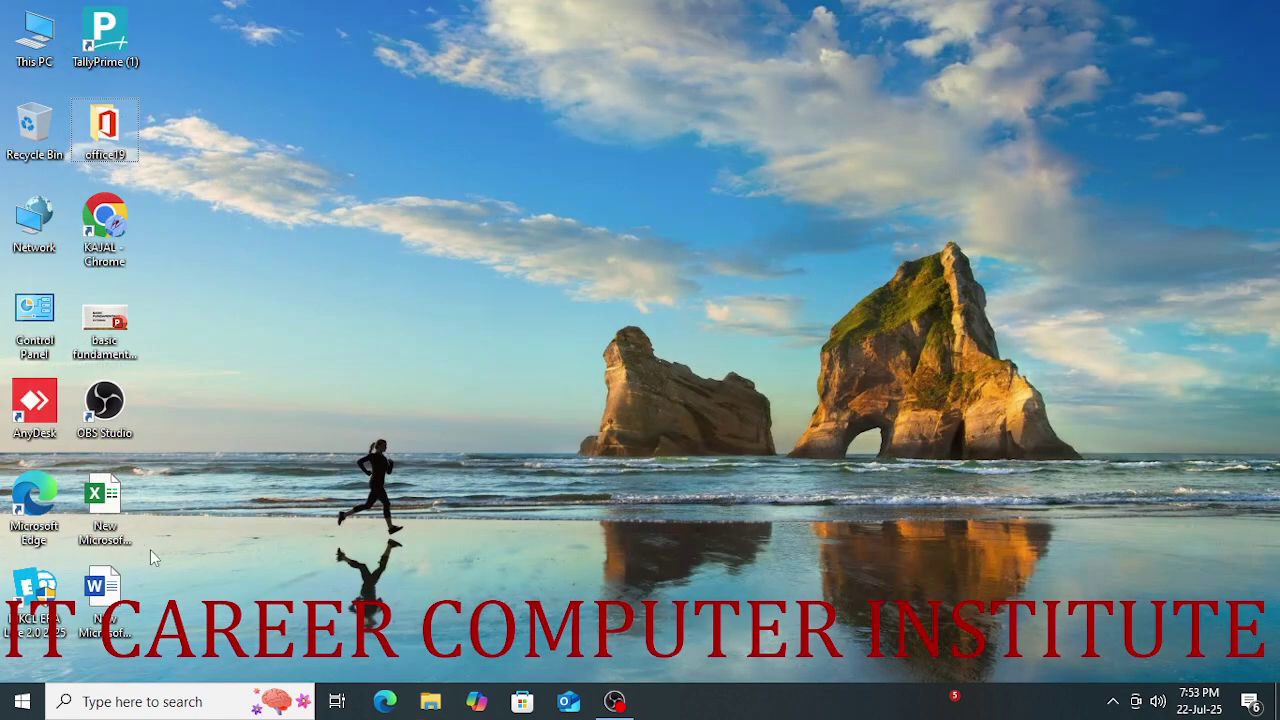
# Delete New Microsoft Word Document from the desktop
pyautogui.rightClick(112, 523)
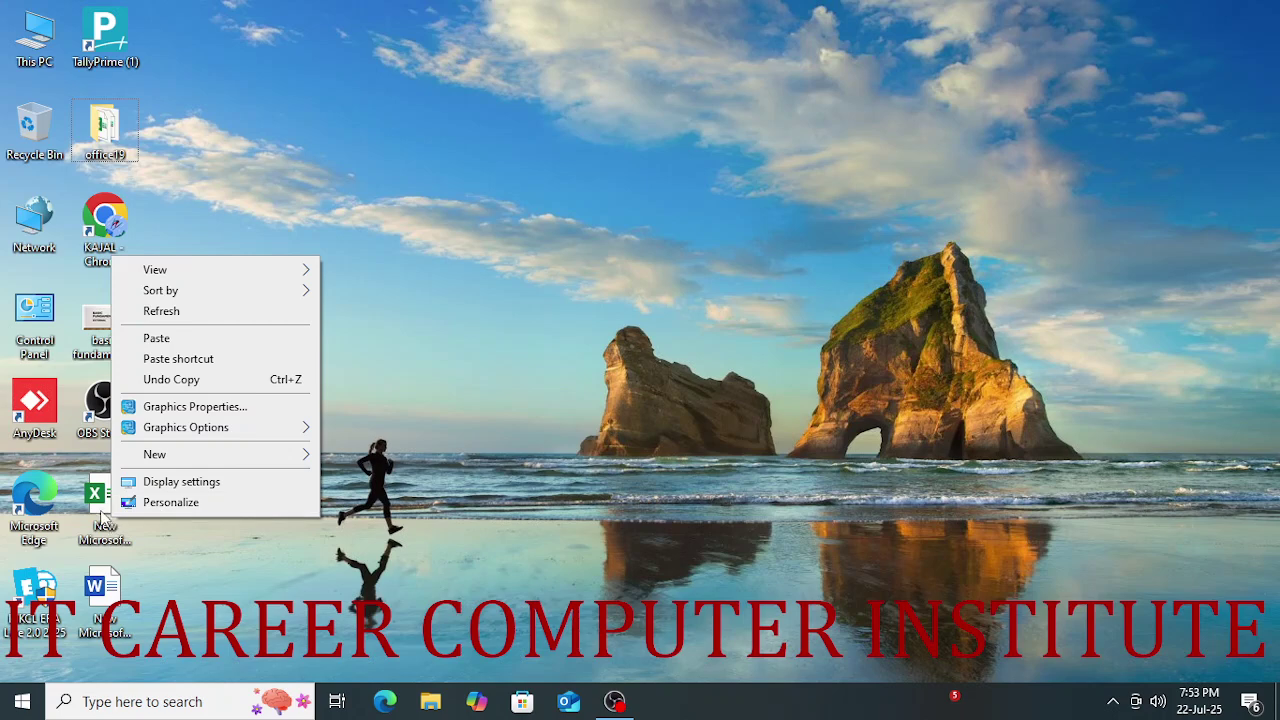
pyautogui.rightClick(103, 515)
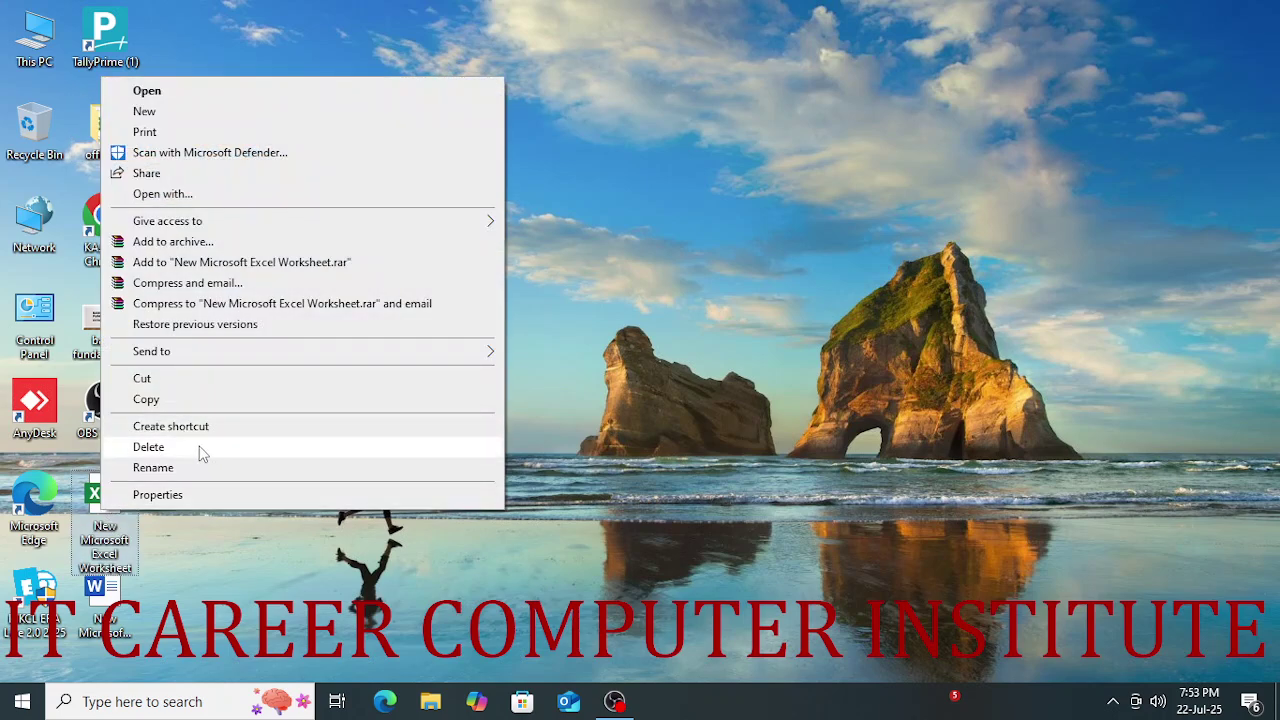
pyautogui.rightClick(113, 584)
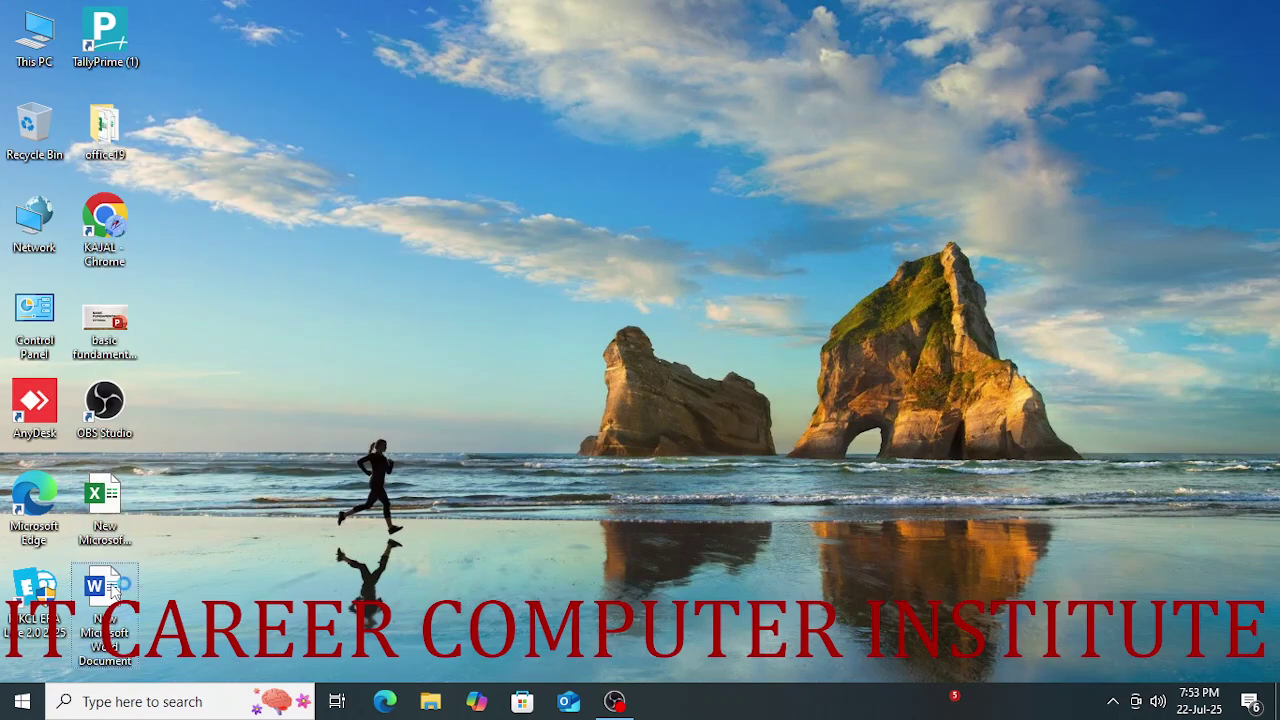
pyautogui.click(196, 521)
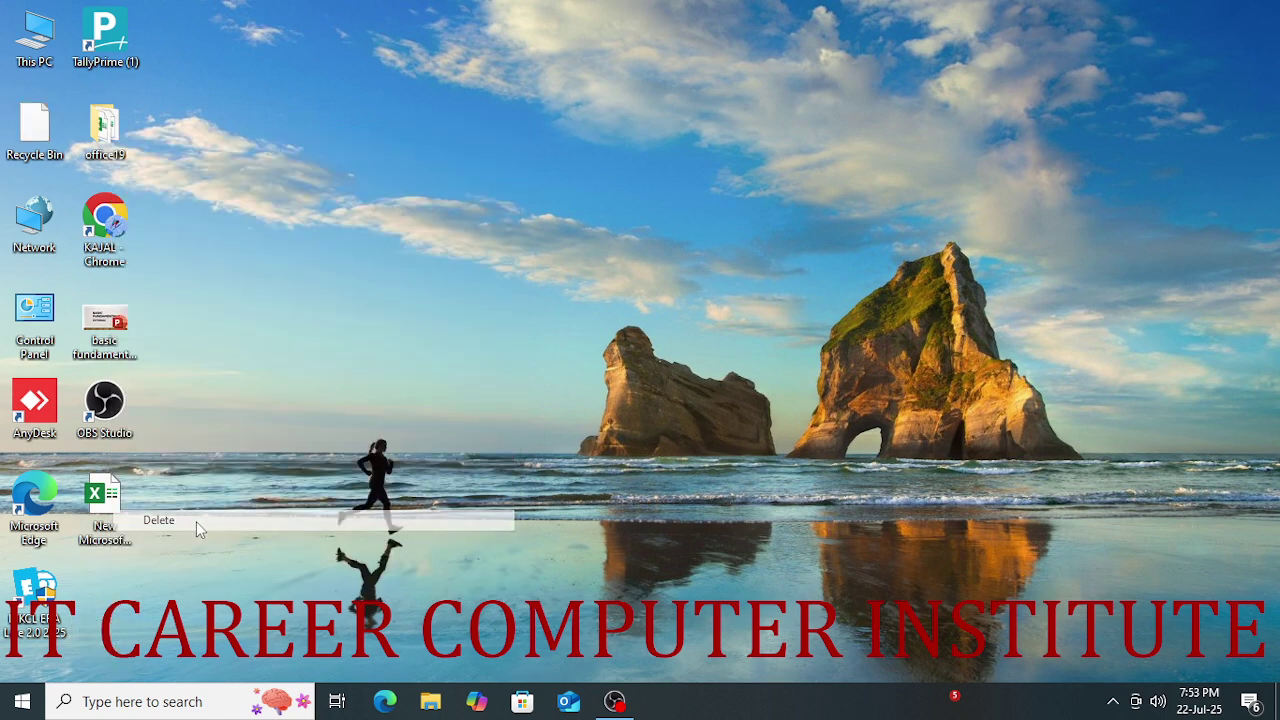
# Rename New Microsoft Excel Worksheet on the desktop as IT CAREER COMPUTER INSTITUTE
pyautogui.rightClick(125, 512)
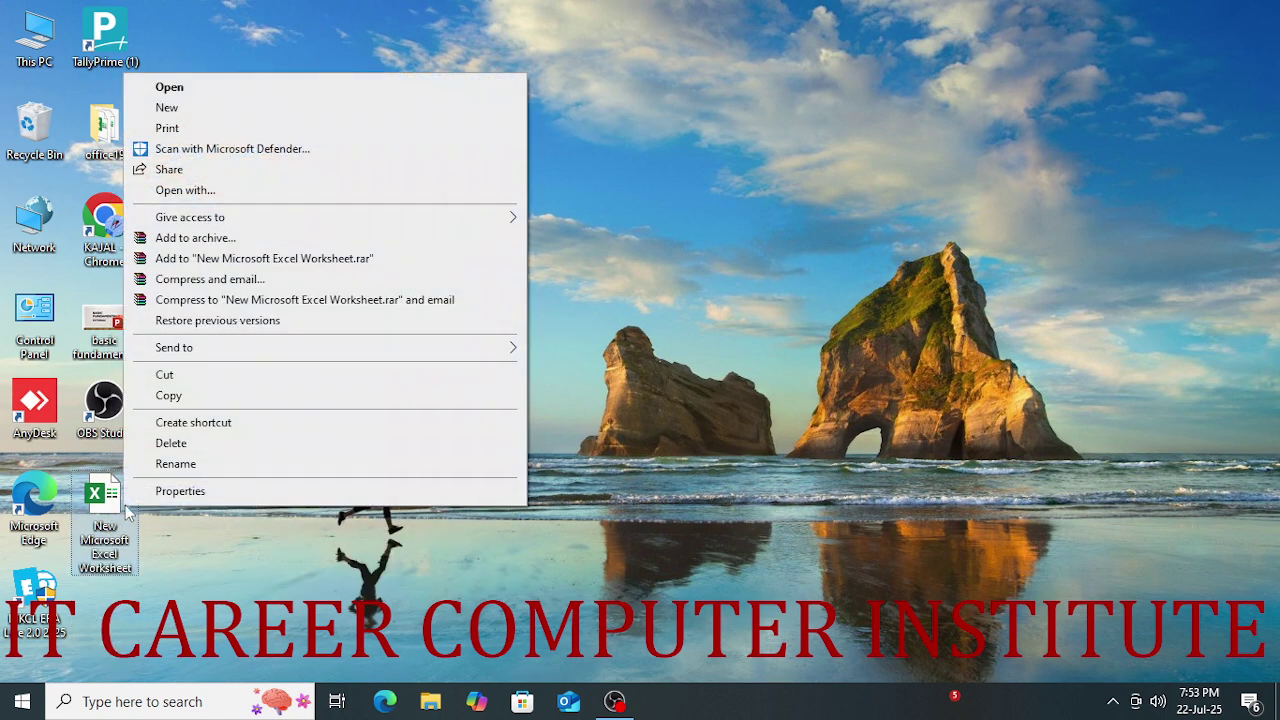
pyautogui.click(190, 465)
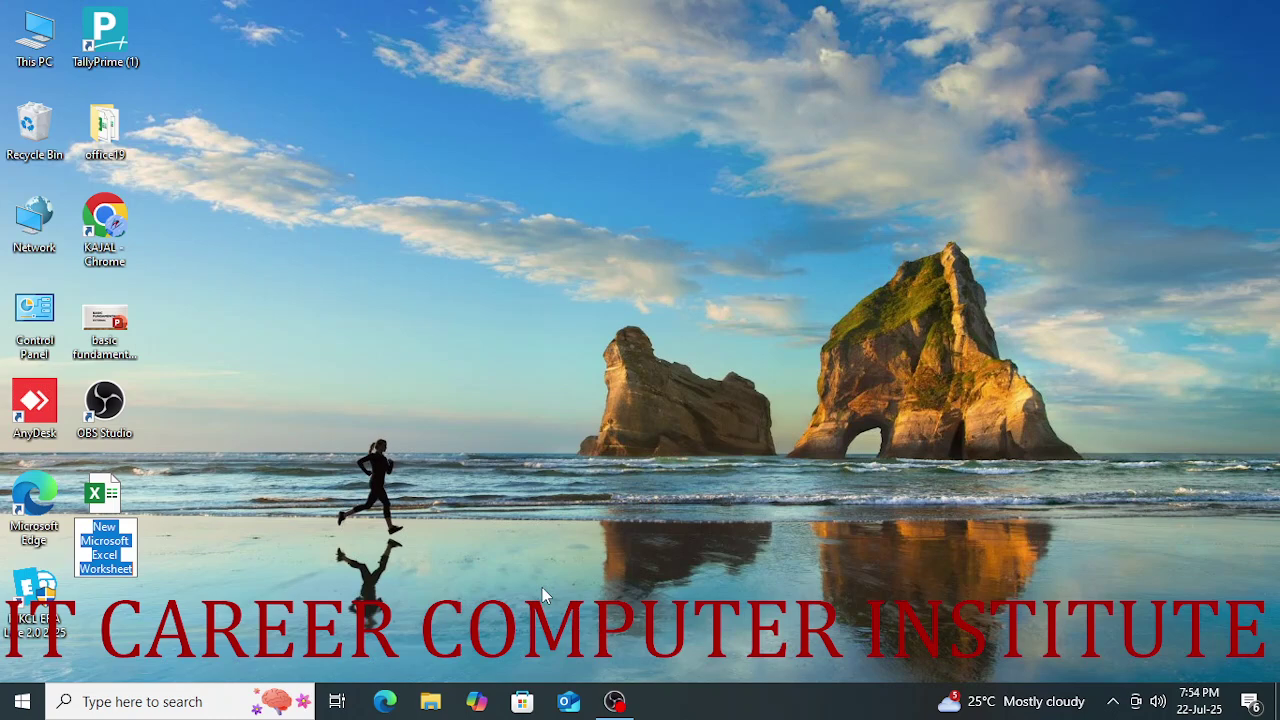
pyautogui.write('IT CAREER')
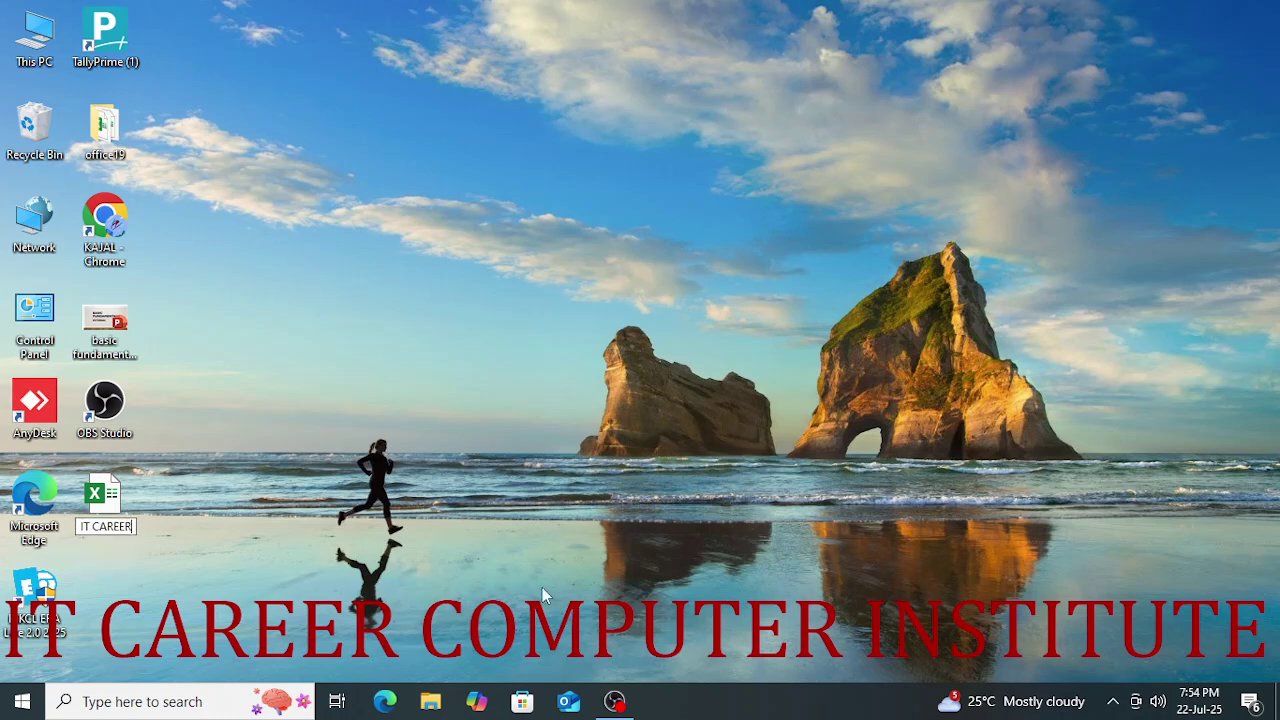
pyautogui.write(' COMPU')
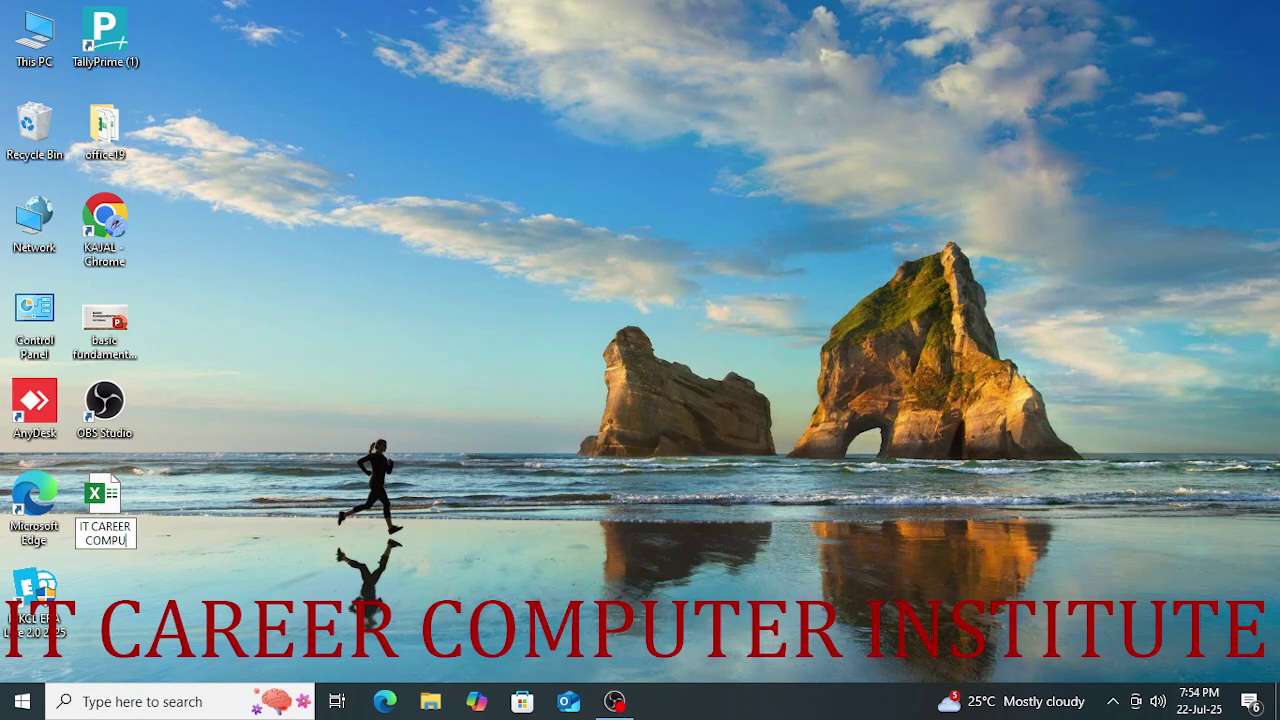
pyautogui.write('TER INSTITUTE')
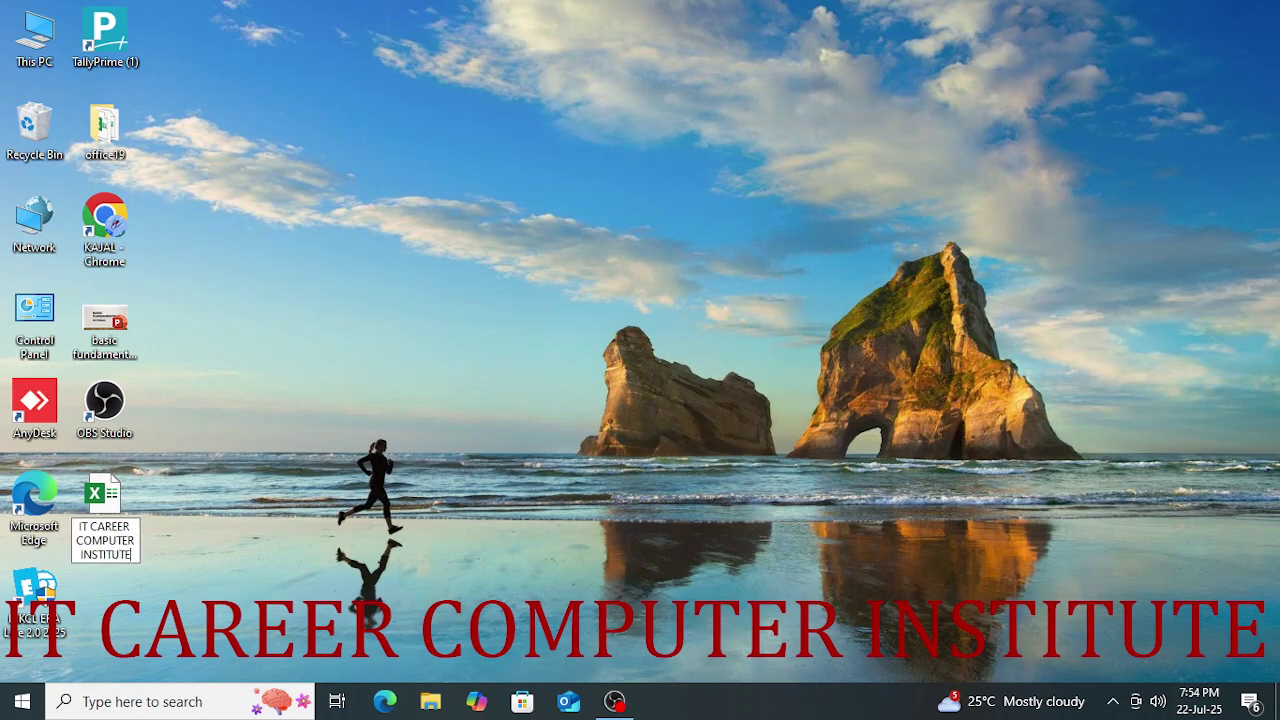
pyautogui.press('Return')
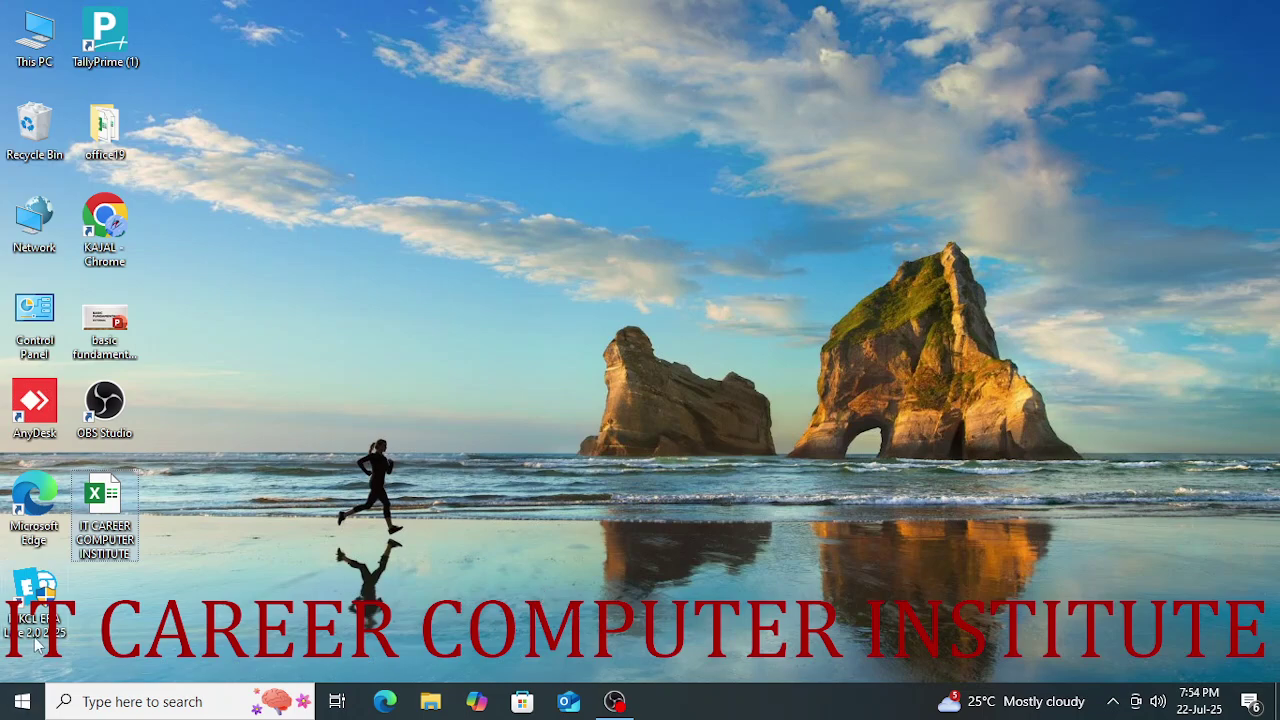
# View the file properties of IT CAREER COMPUTER INSTITUTE on the desktop and close them without changes
pyautogui.rightClick(116, 524)
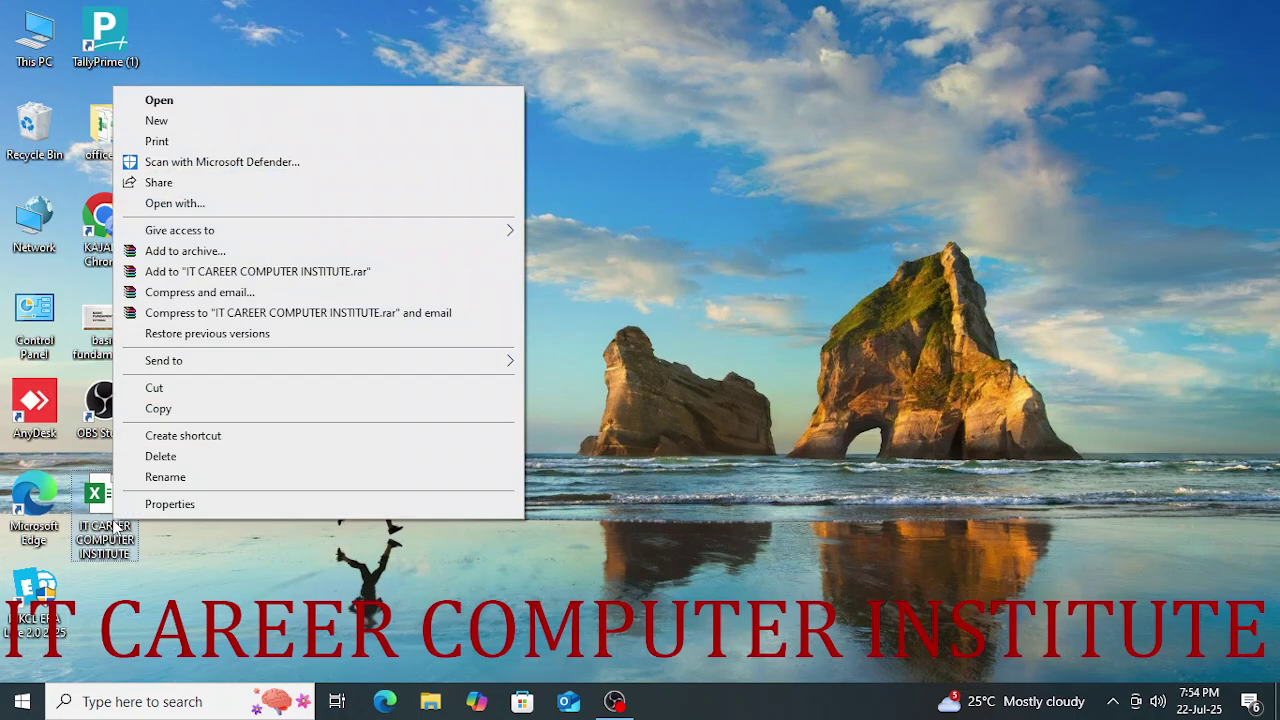
pyautogui.click(209, 505)
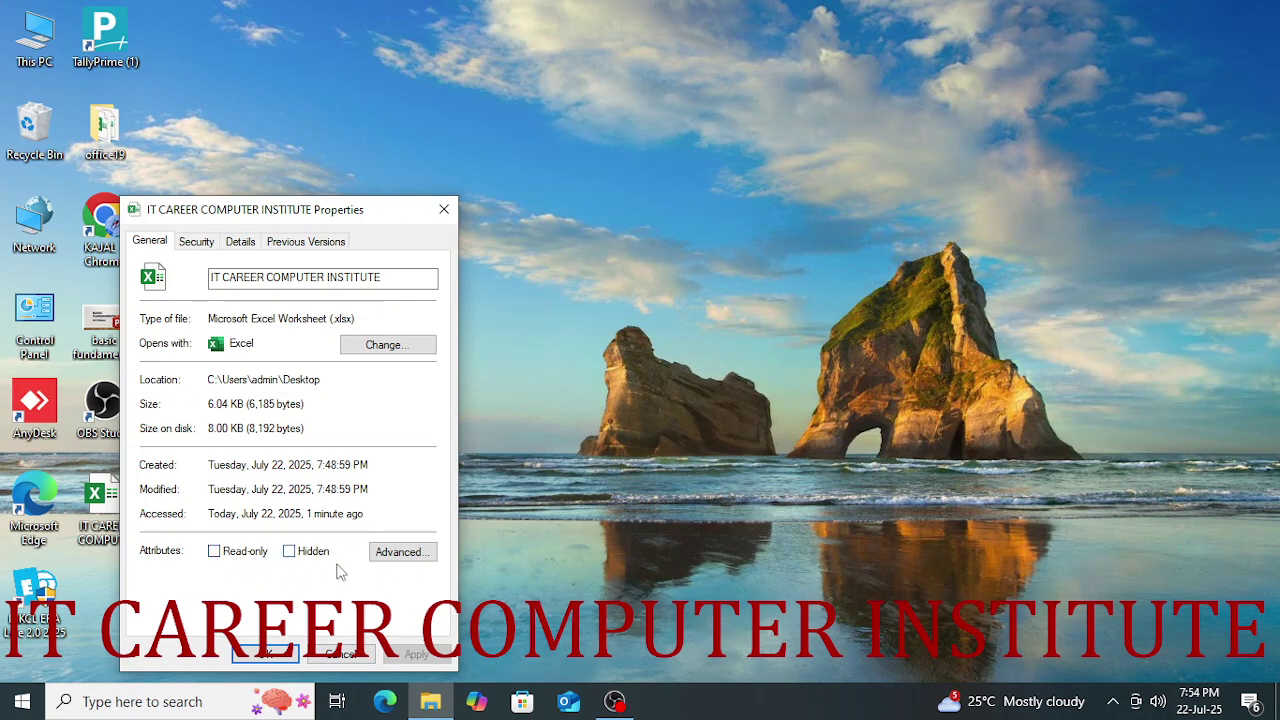
pyautogui.click(330, 654)
pyautogui.rightClick(108, 522)
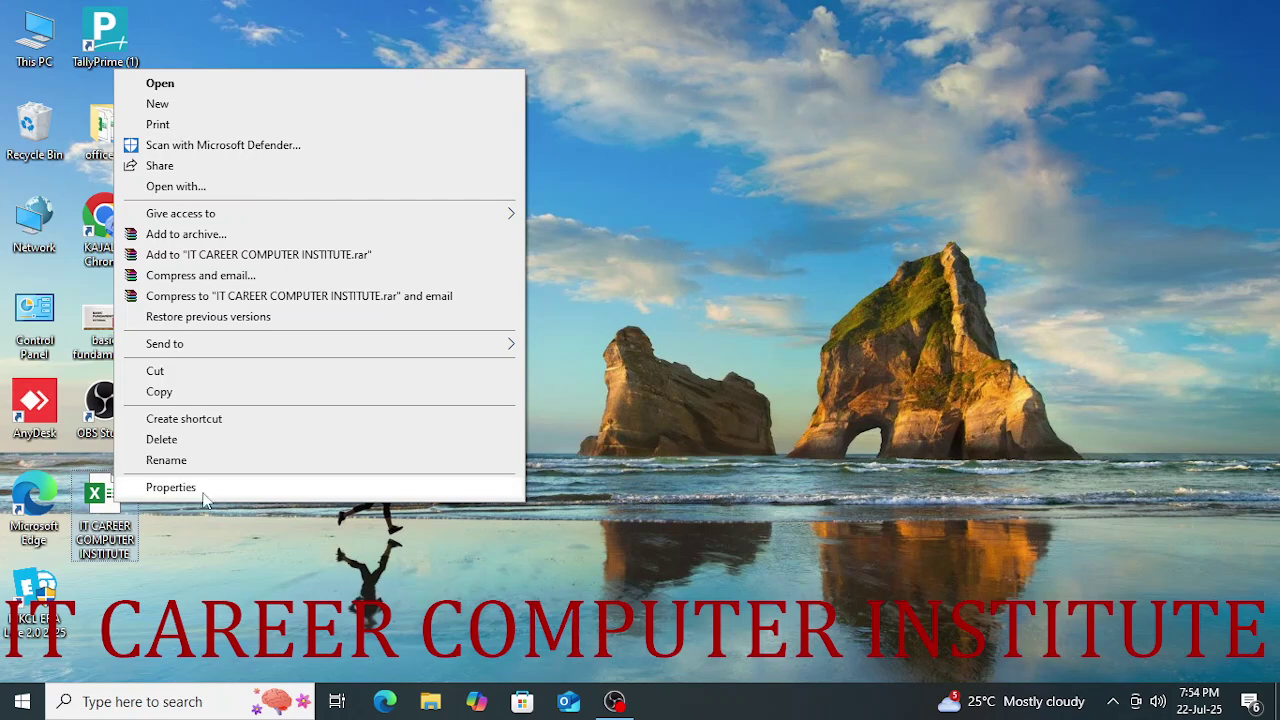
pyautogui.click(267, 560)
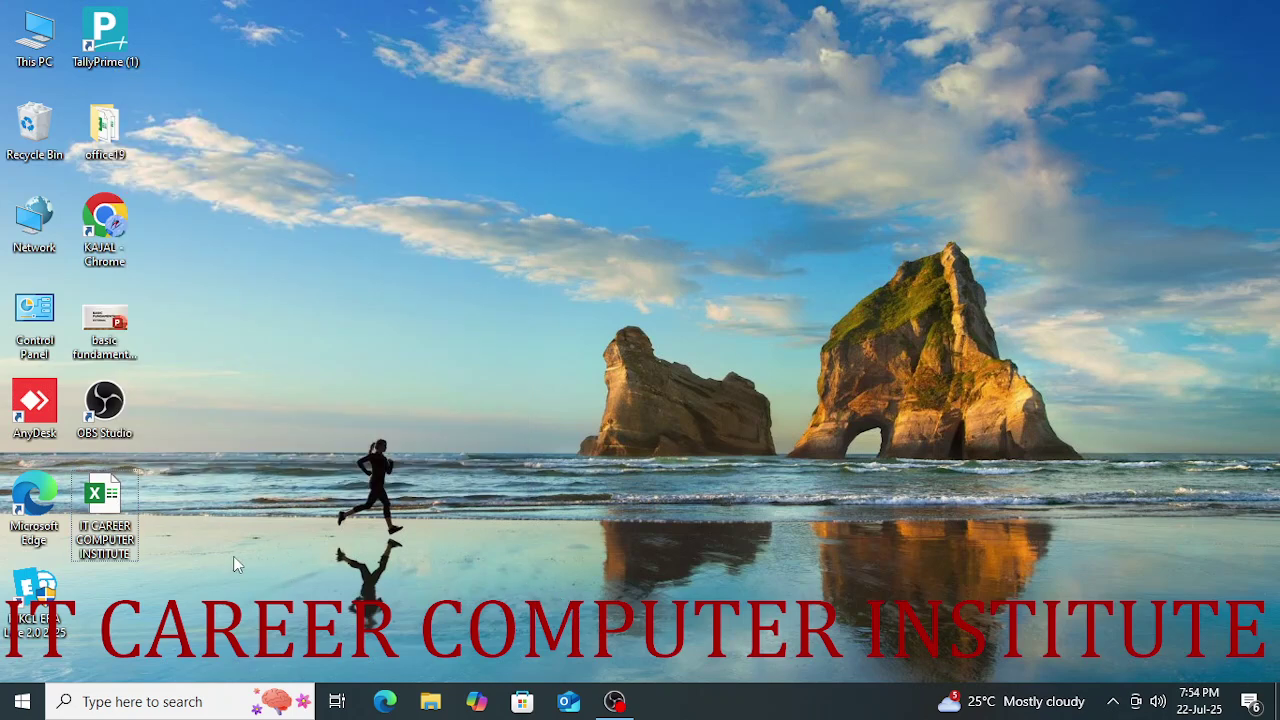
# Open the IT CAREER COMPUTER INSTITUTE workbook from the desktop and select cell I13
pyautogui.doubleClick(108, 513)
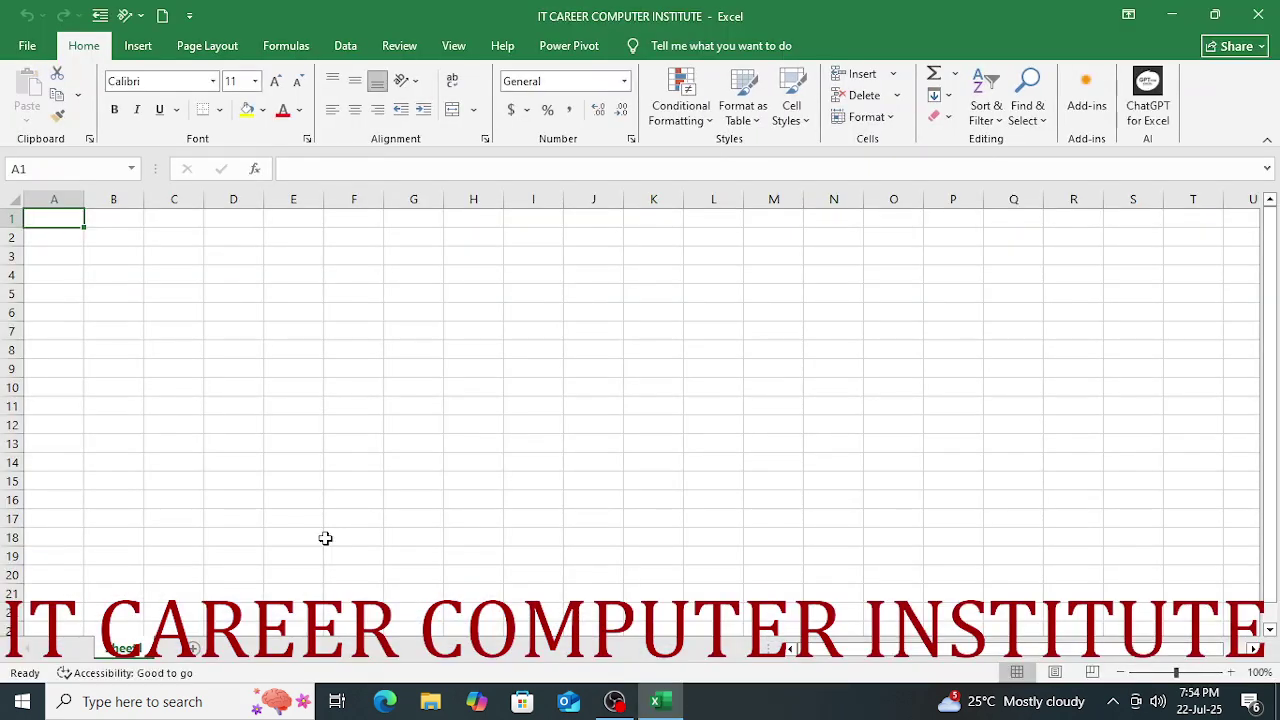
pyautogui.click(515, 443)
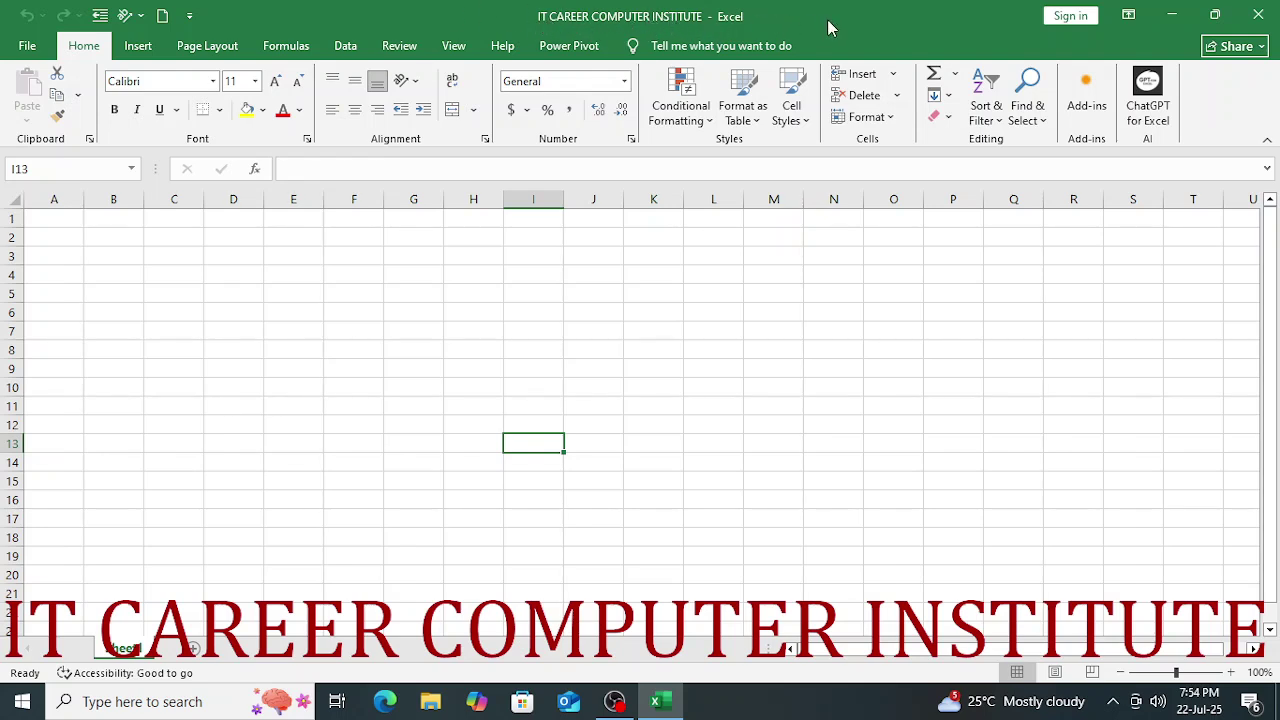
# Examine the workbook's file options and the Home, Insert, Page Layout, Formulas, Data, Review and View commands
pyautogui.click(27, 47)
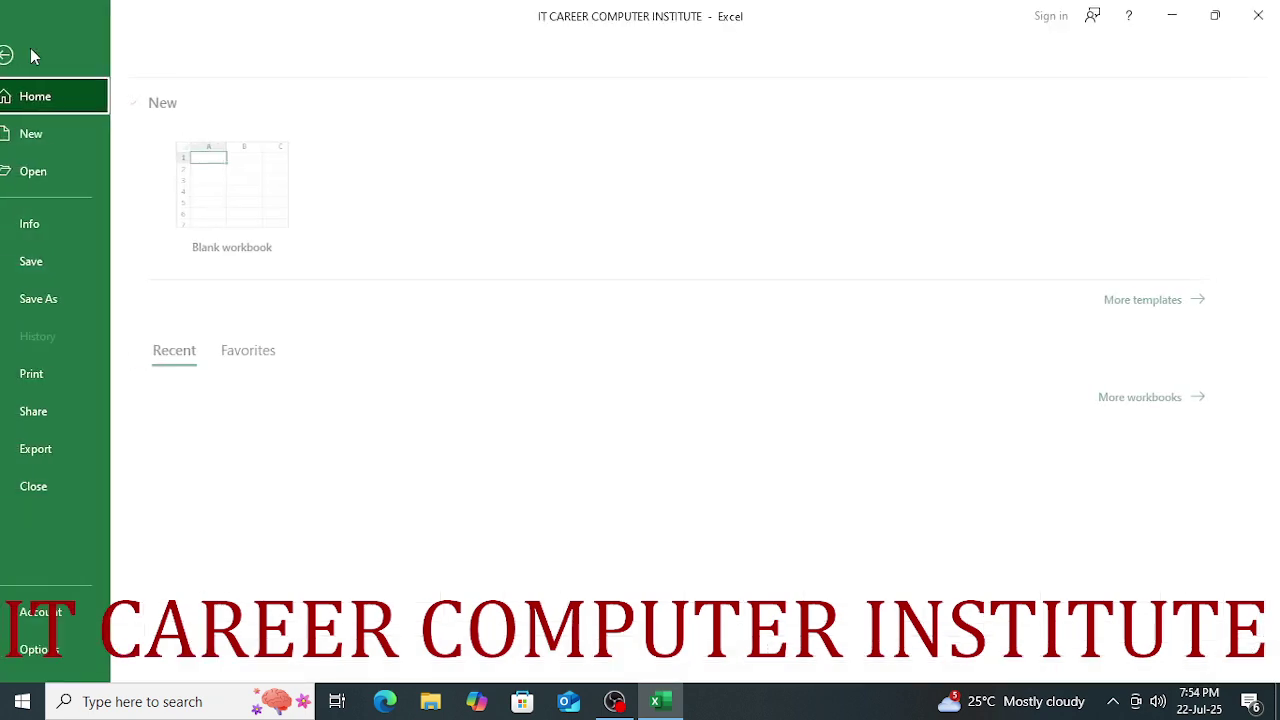
pyautogui.click(34, 46)
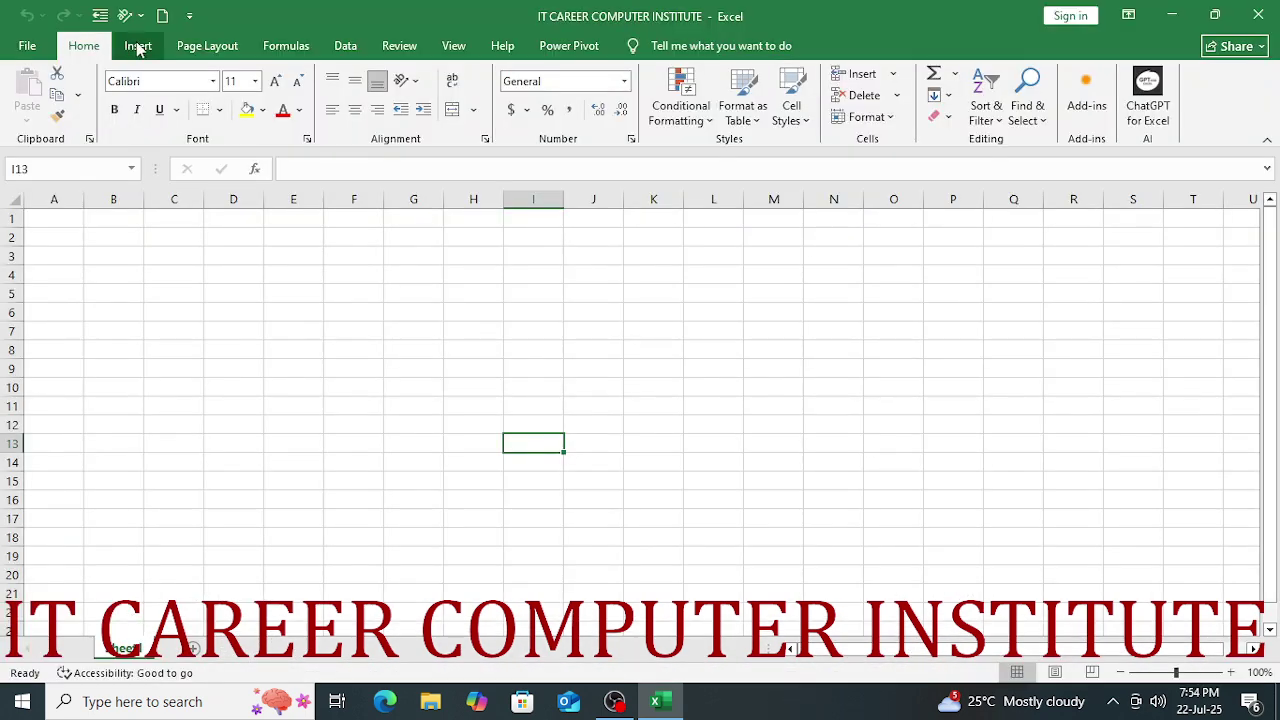
pyautogui.click(138, 47)
pyautogui.click(207, 46)
pyautogui.click(286, 46)
pyautogui.click(337, 48)
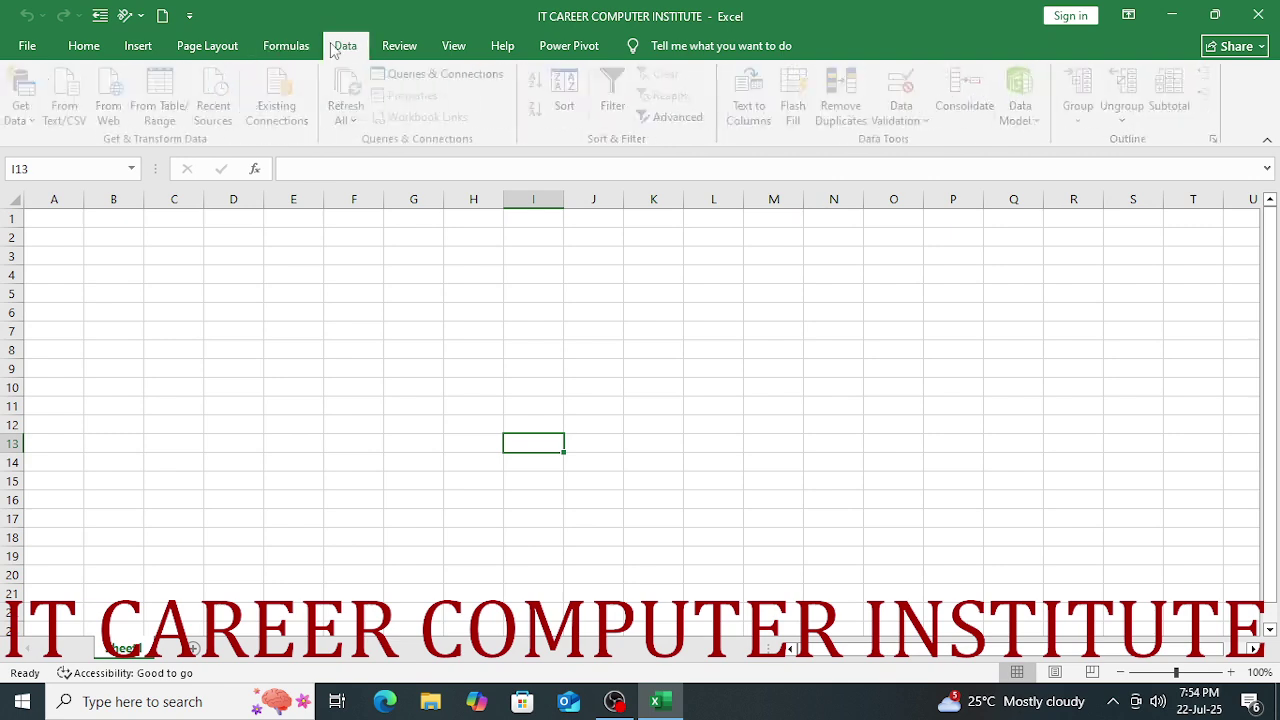
pyautogui.click(396, 47)
pyautogui.click(450, 49)
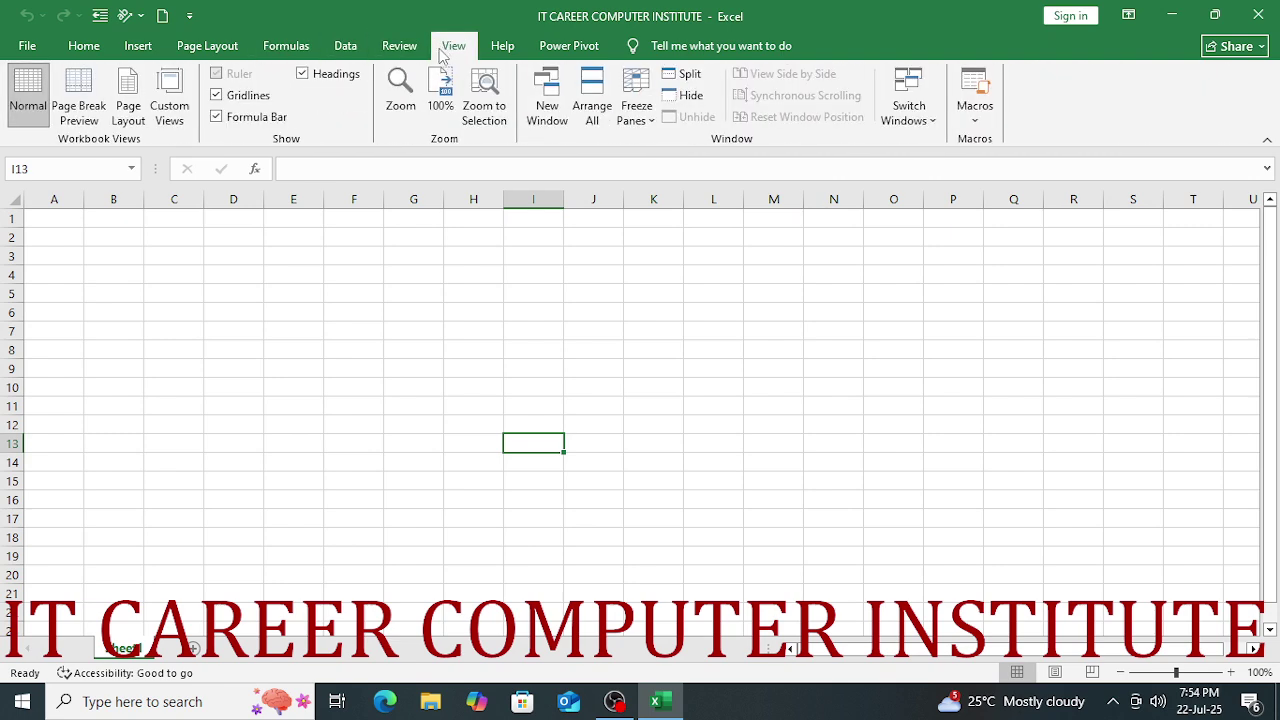
pyautogui.click(84, 47)
pyautogui.click(138, 47)
pyautogui.click(207, 47)
pyautogui.click(286, 46)
pyautogui.click(135, 47)
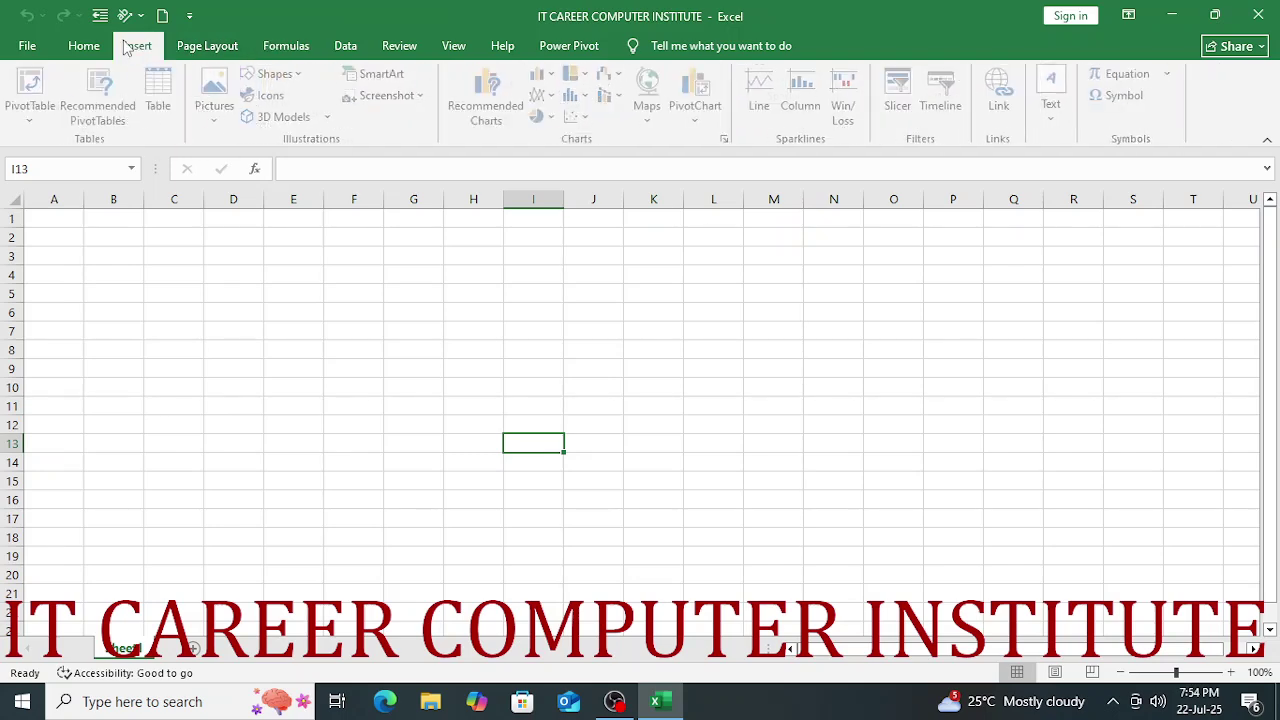
pyautogui.click(98, 48)
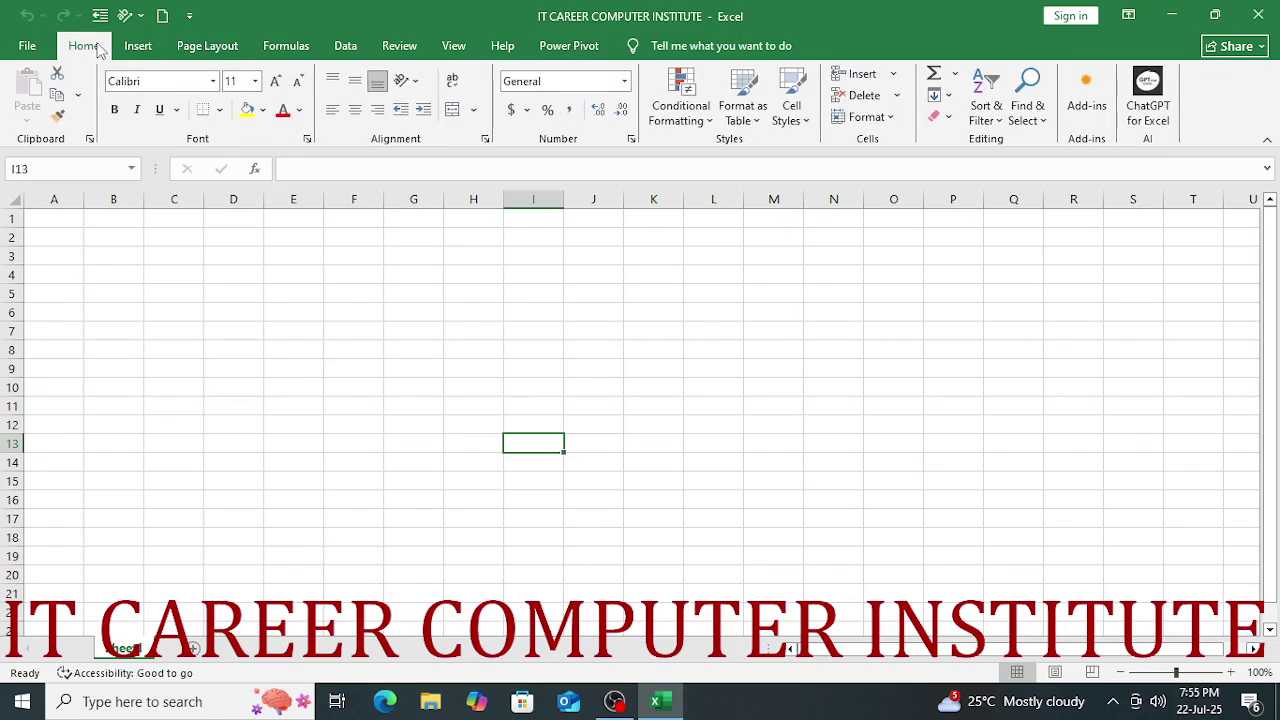
pyautogui.click(138, 47)
pyautogui.click(205, 47)
pyautogui.click(278, 47)
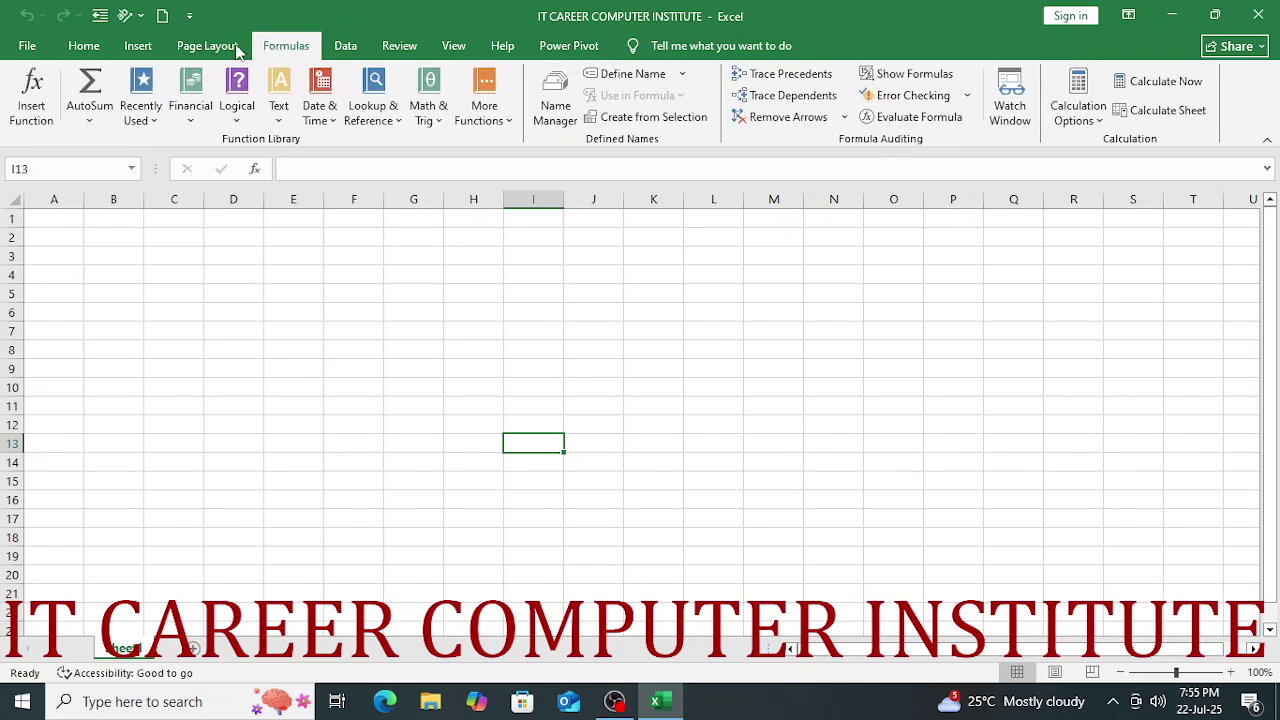
pyautogui.click(138, 47)
pyautogui.click(86, 47)
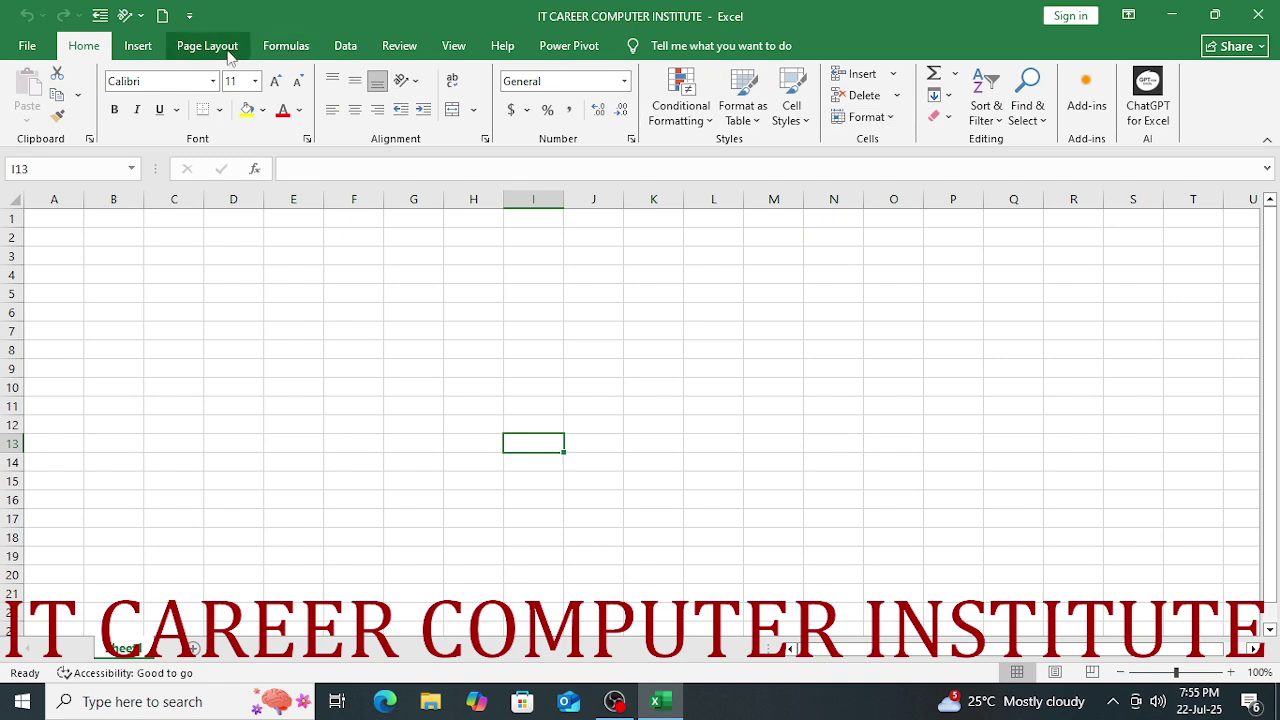
# Review the Insert, Page Layout and Formulas command groups again
pyautogui.click(138, 47)
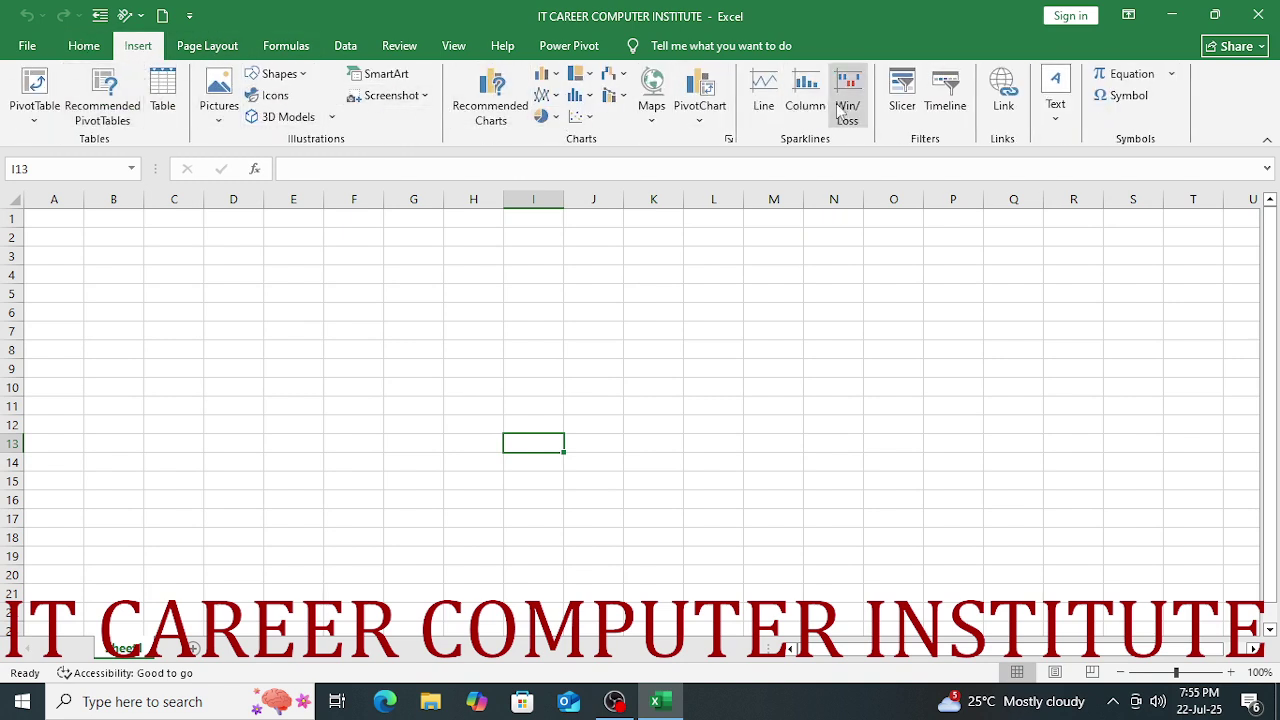
pyautogui.click(207, 46)
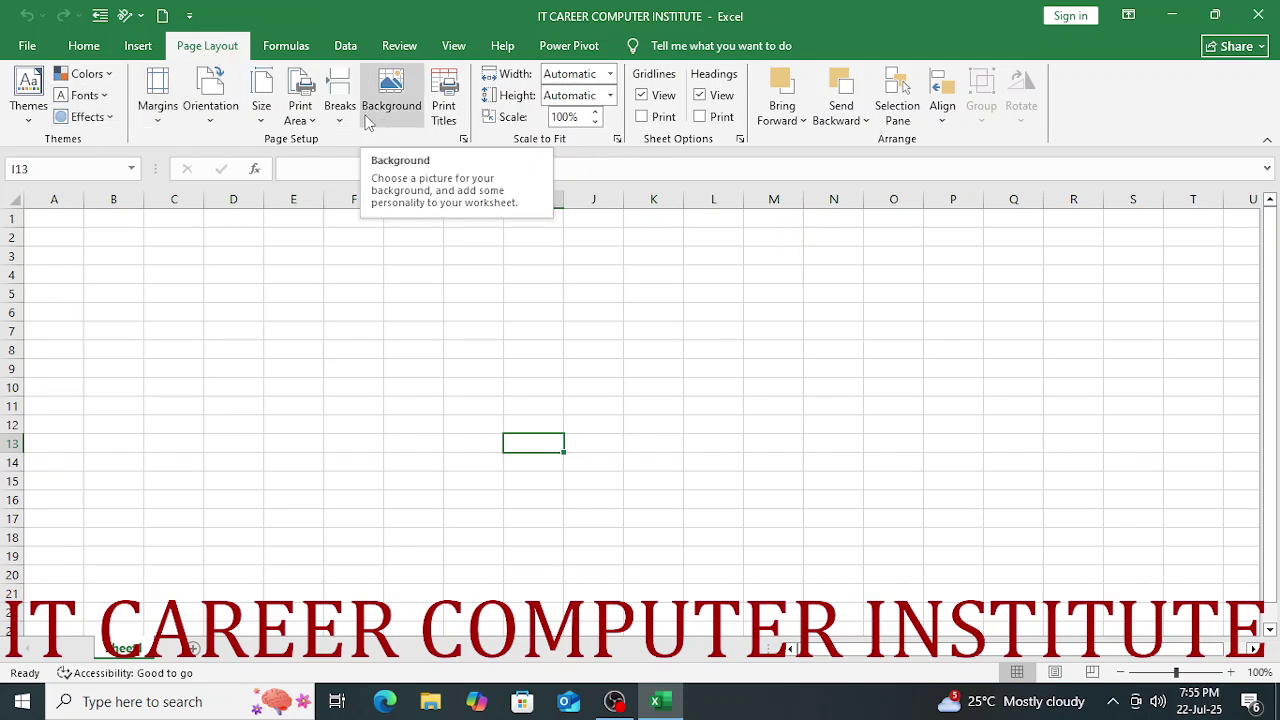
pyautogui.click(289, 52)
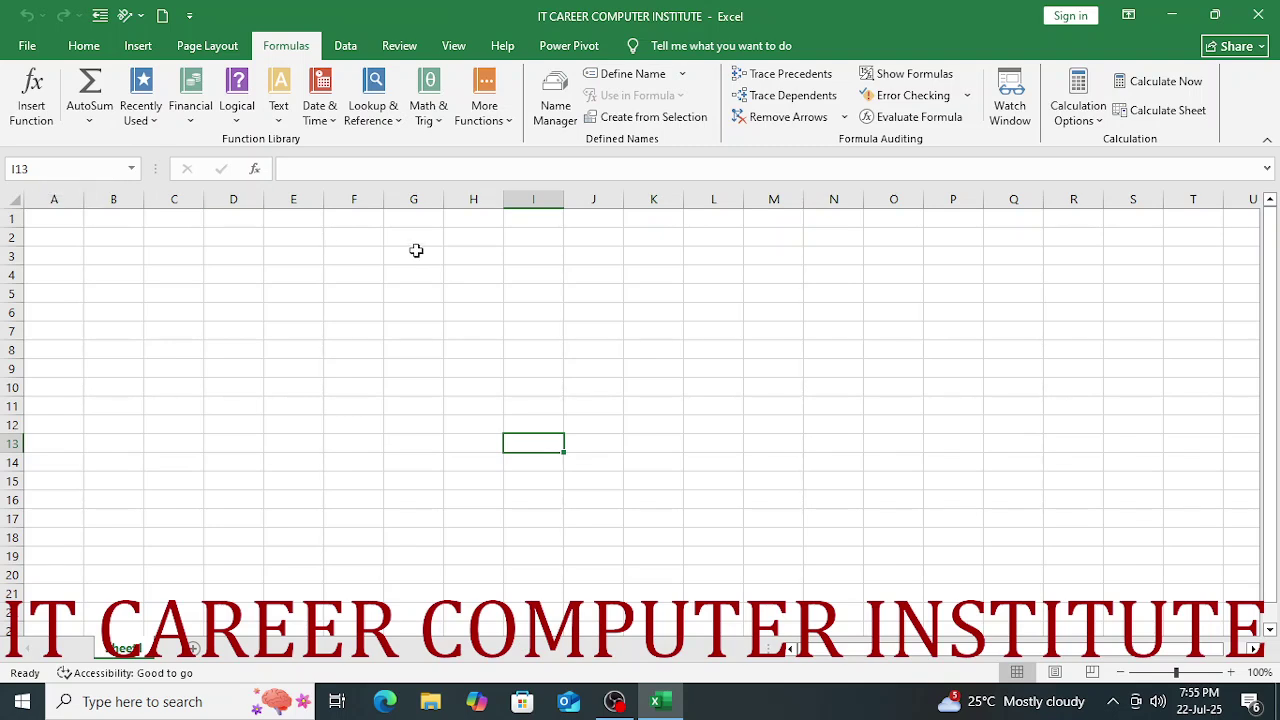
# Select the whole of column I, followed by the single cell L10
pyautogui.click(535, 200)
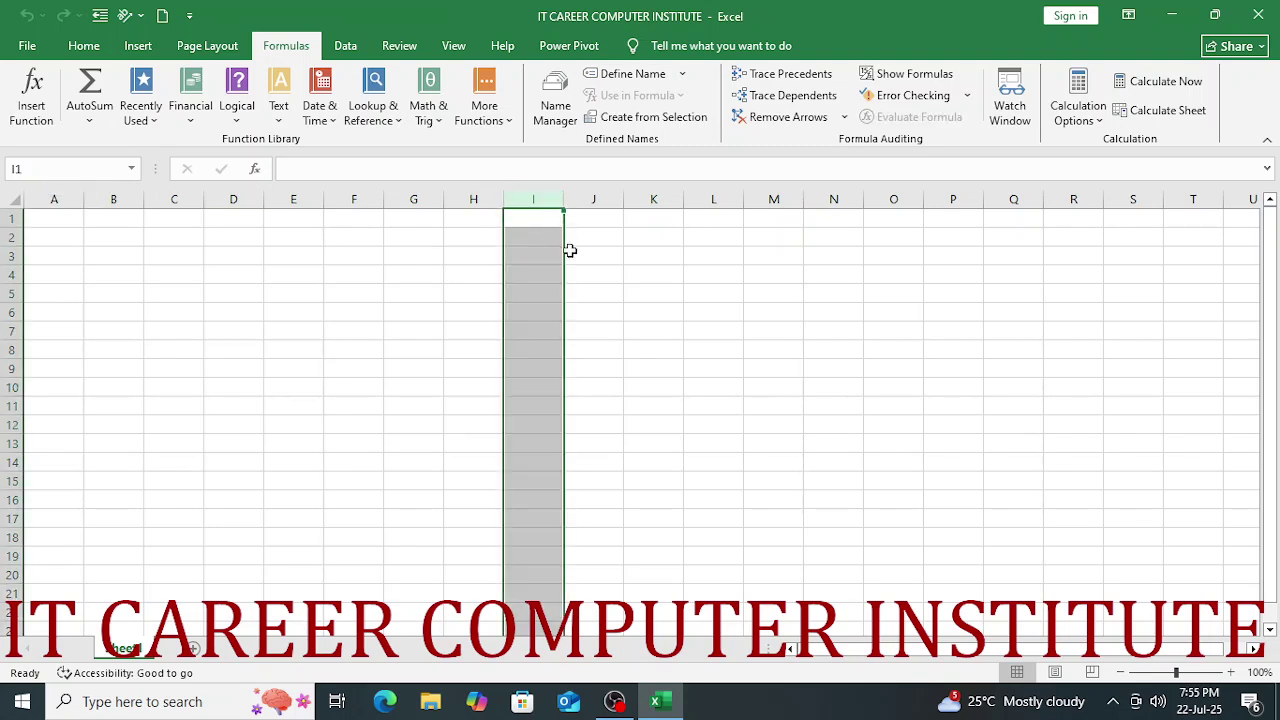
pyautogui.click(714, 334)
pyautogui.click(737, 389)
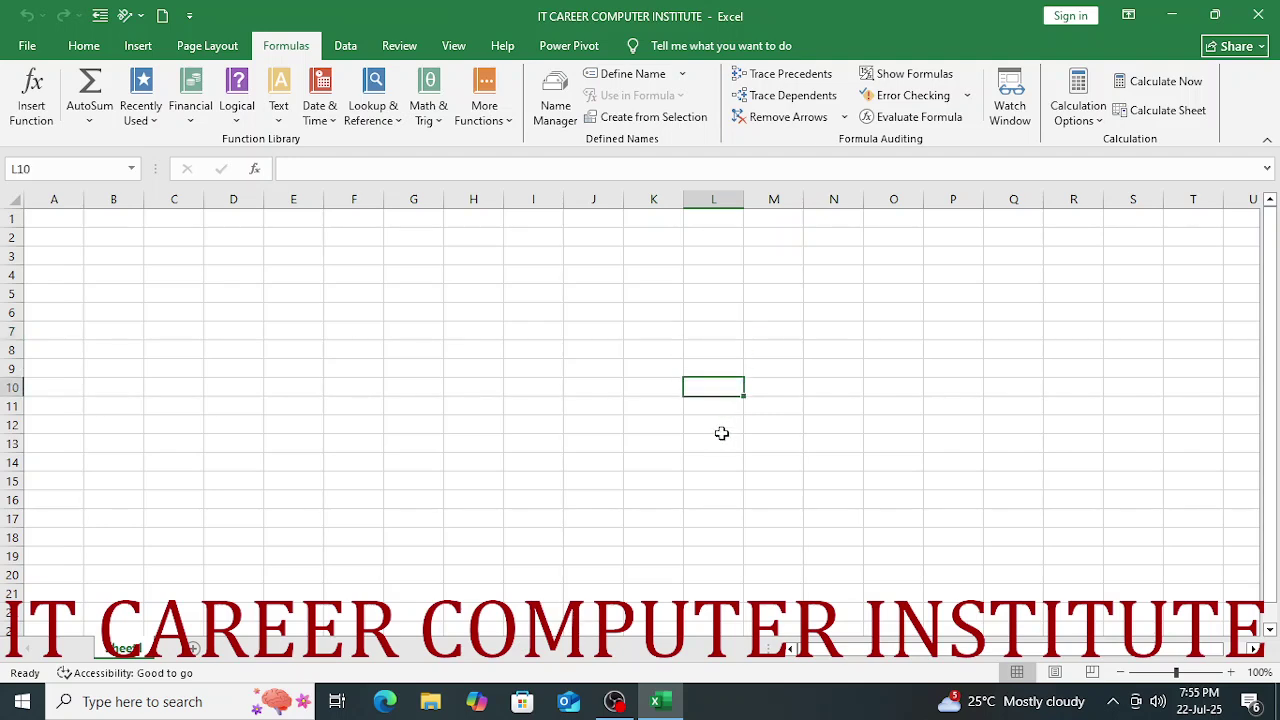
# Enter the formula +2+2+2+2+2+2+2+2+2+2+2 in cell K12 and reselect the cell to check its formula
pyautogui.click(626, 429)
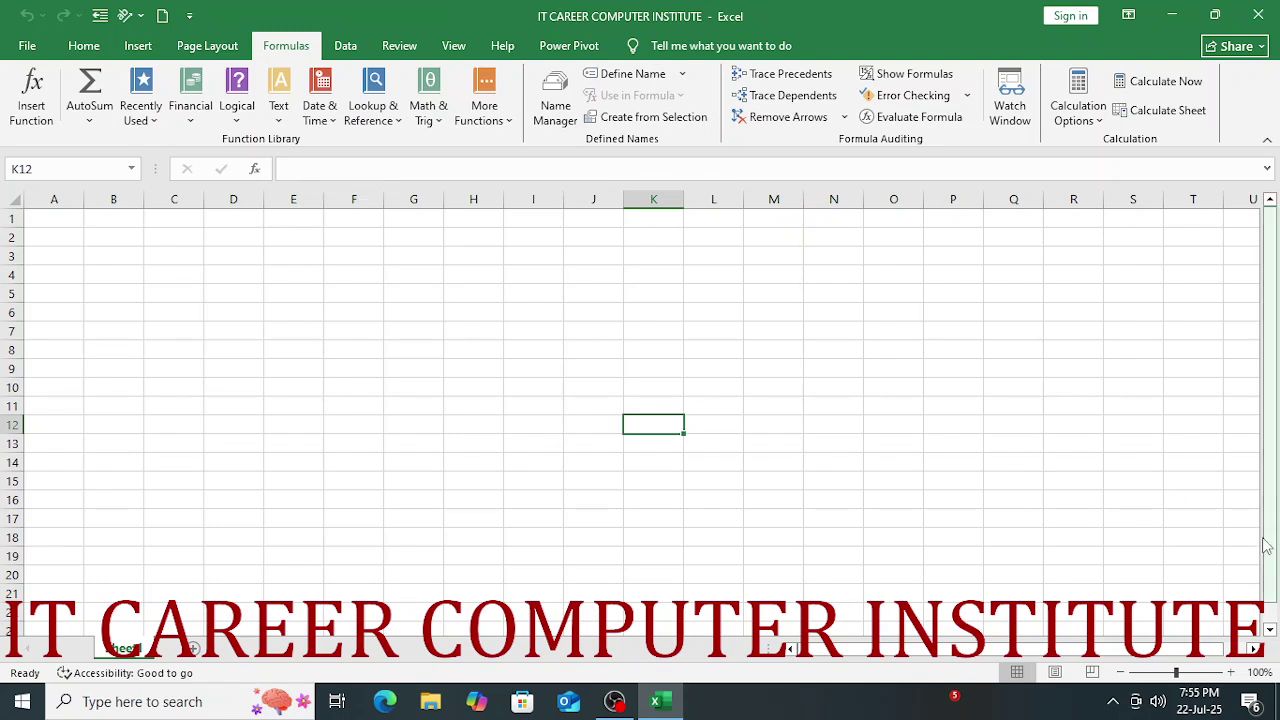
pyautogui.write('+2+2')
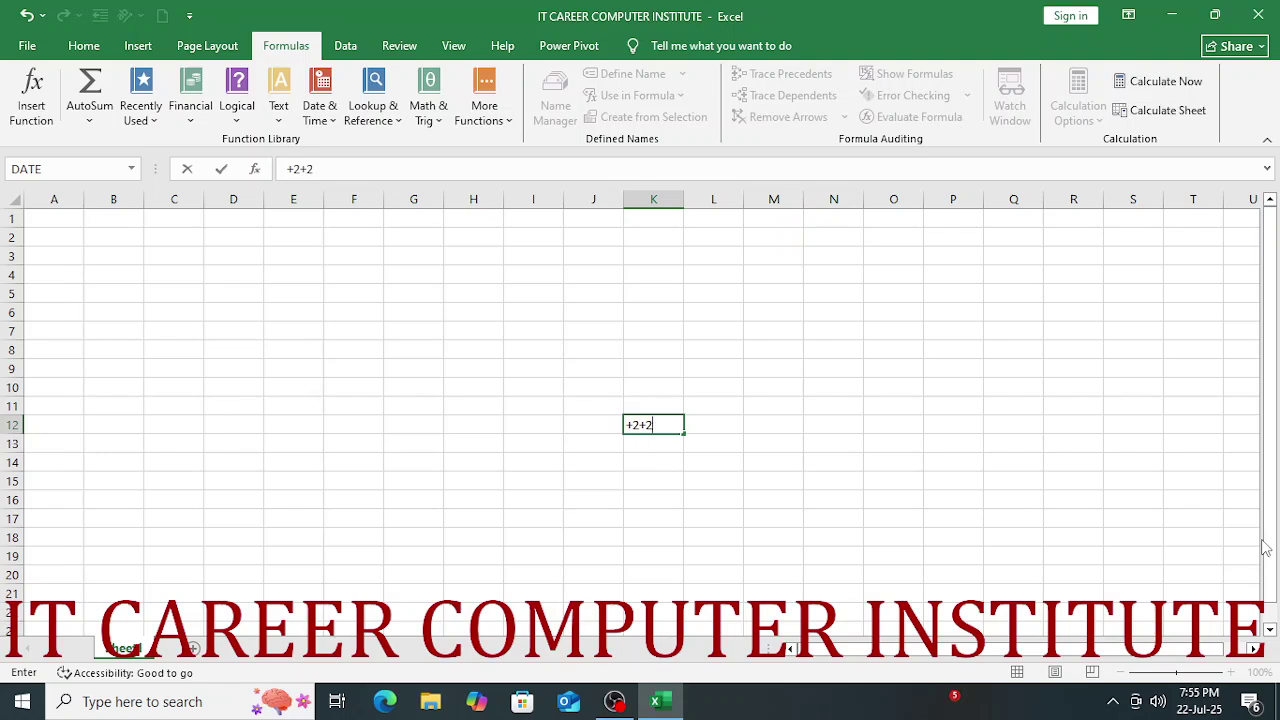
pyautogui.write('+2+2+2+2+2+2+2')
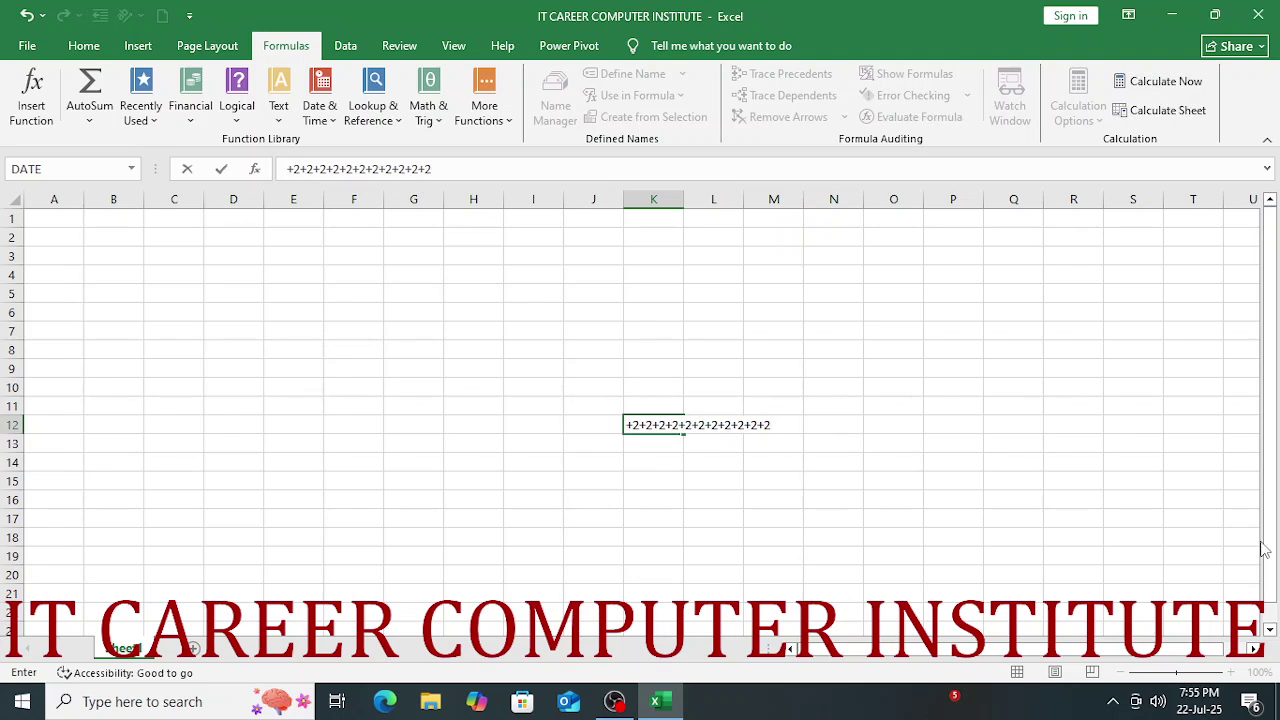
pyautogui.press('Return')
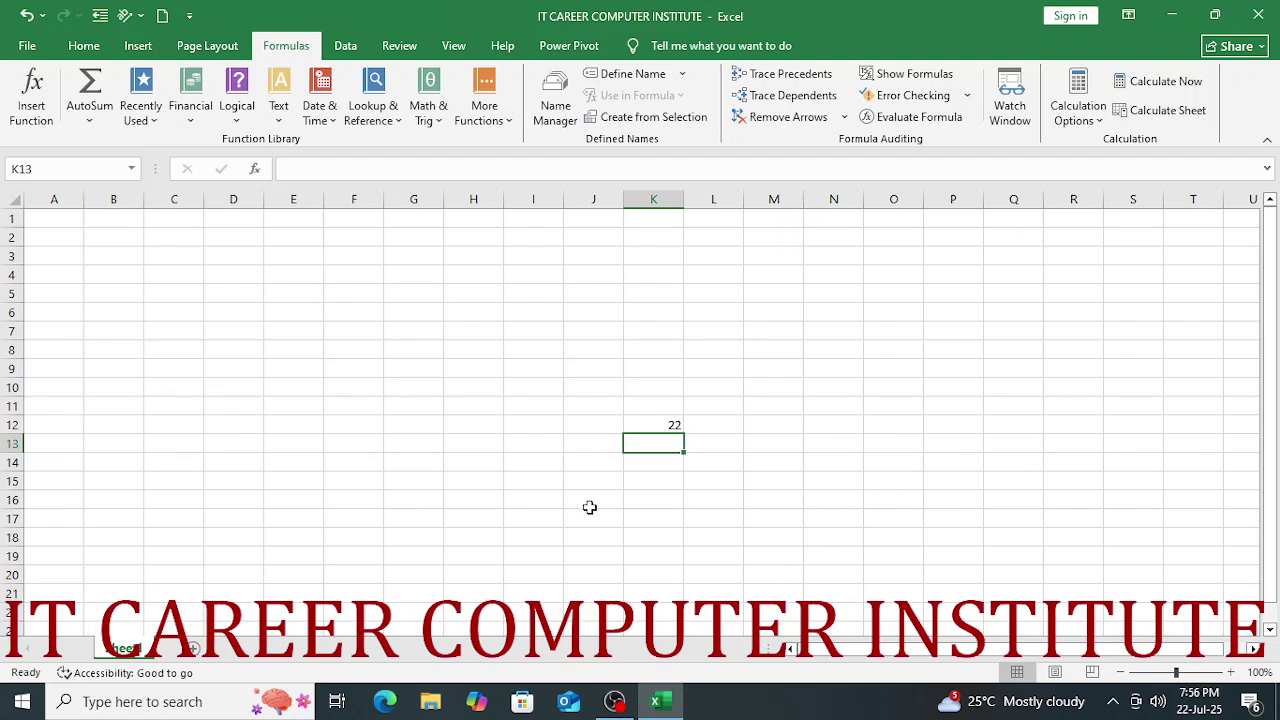
pyautogui.click(666, 428)
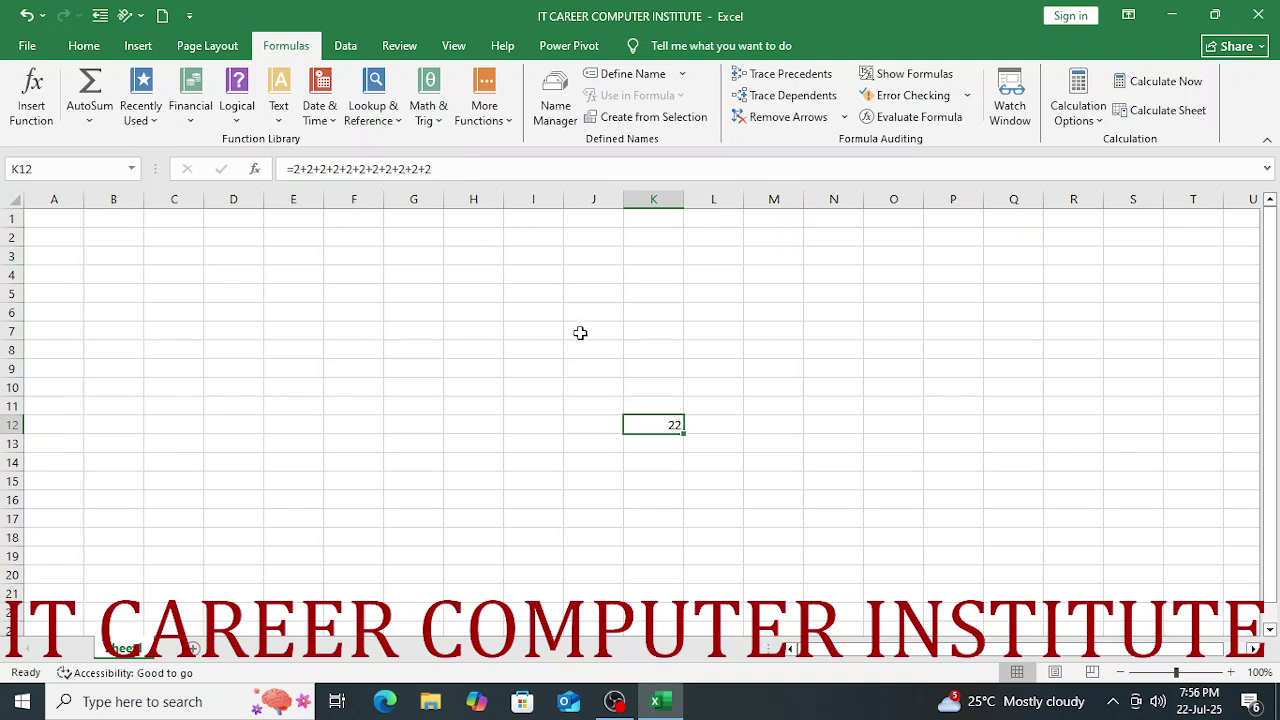
# Enter the formula +15*20+35*45 in cell J10
pyautogui.click(597, 394)
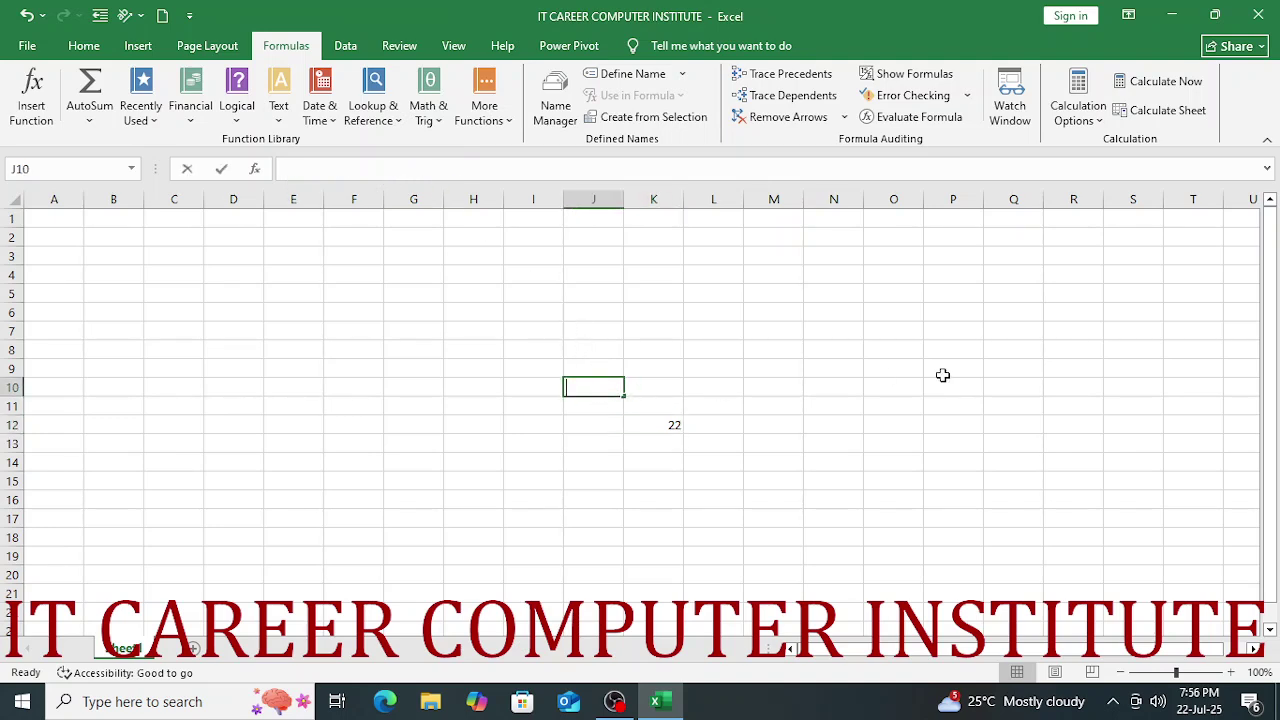
pyautogui.write('+15*20+35*45')
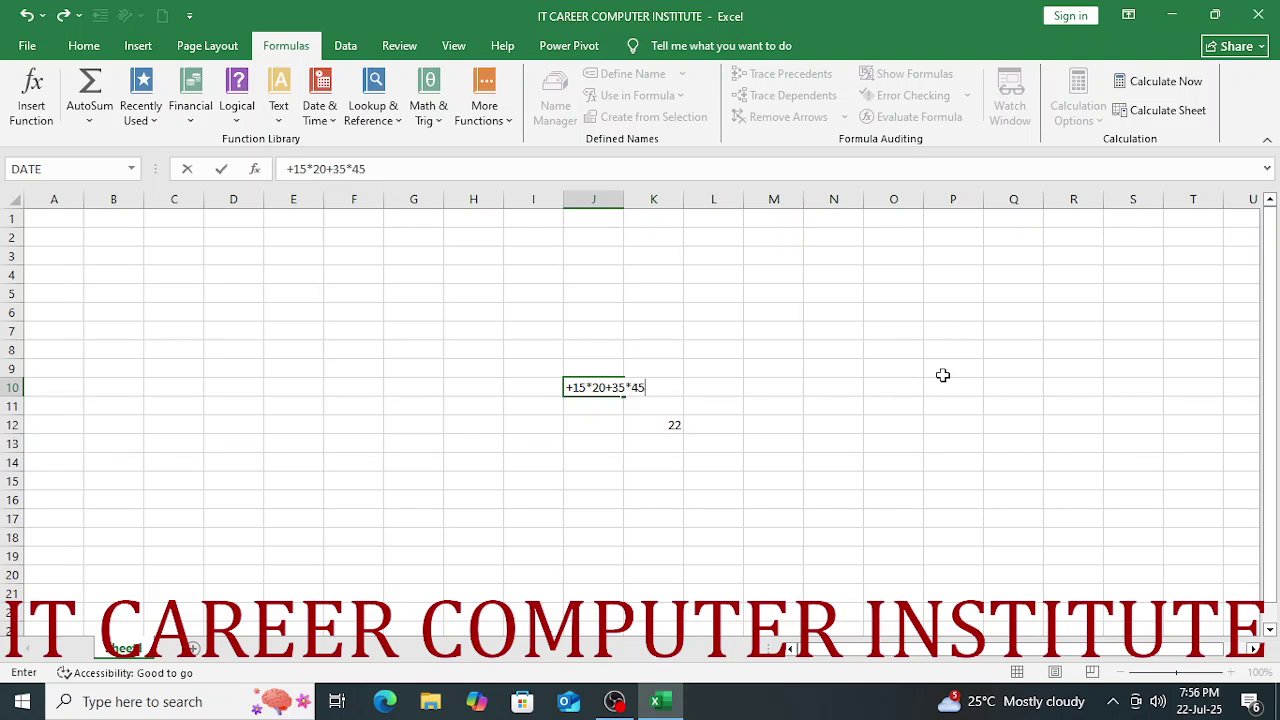
pyautogui.press('Return')
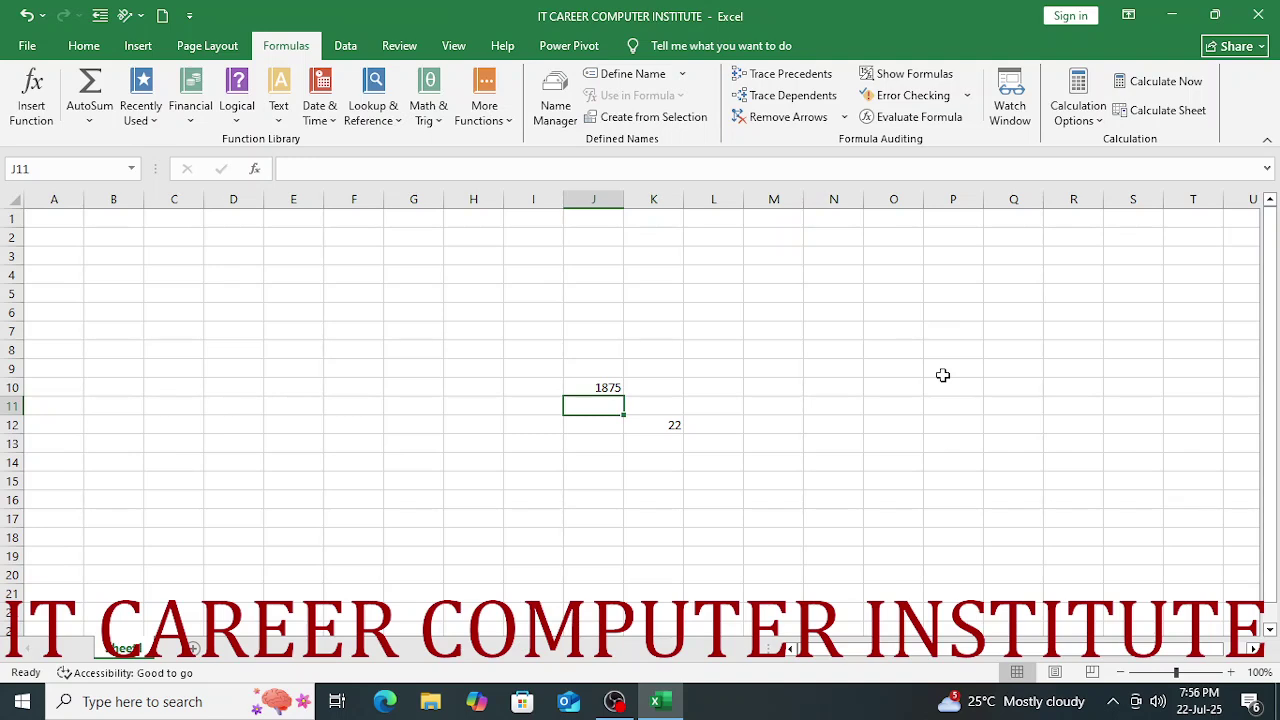
# Delete the formula in J10 and clear the contents of the range H10 to L14
pyautogui.press('Up')
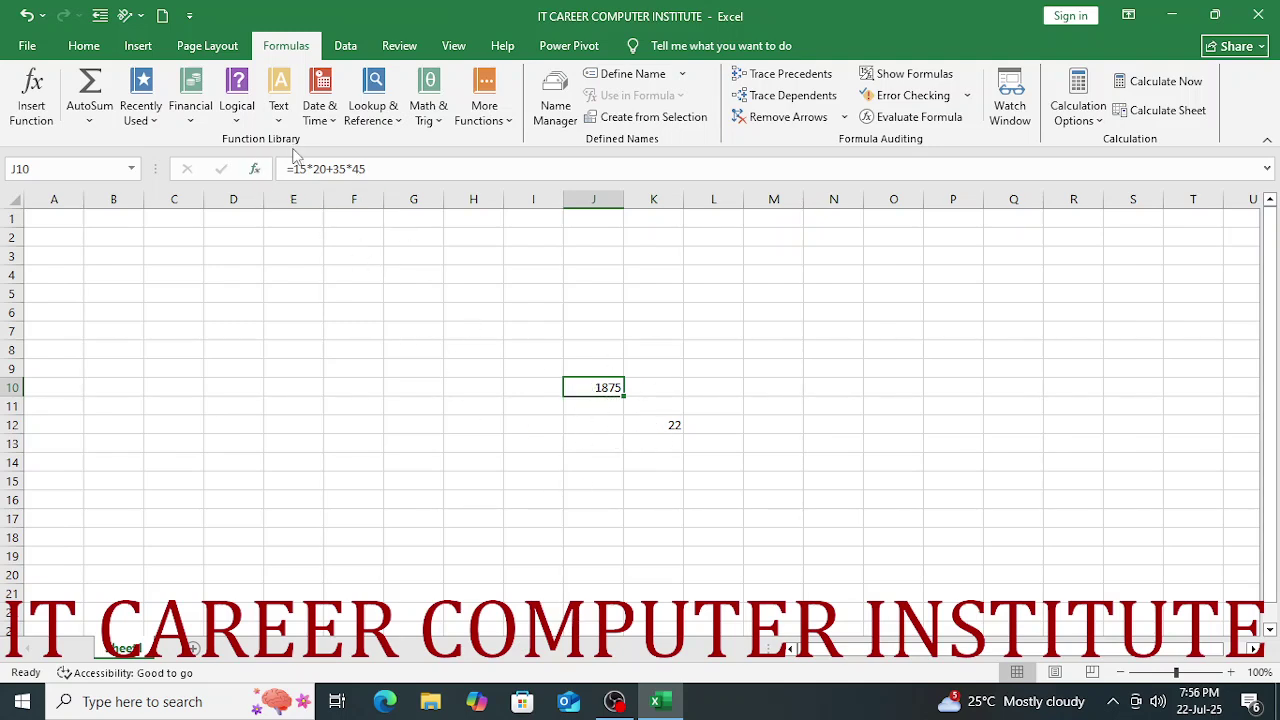
pyautogui.click(357, 170)
pyautogui.moveTo(414, 166); pyautogui.dragTo(283, 166)
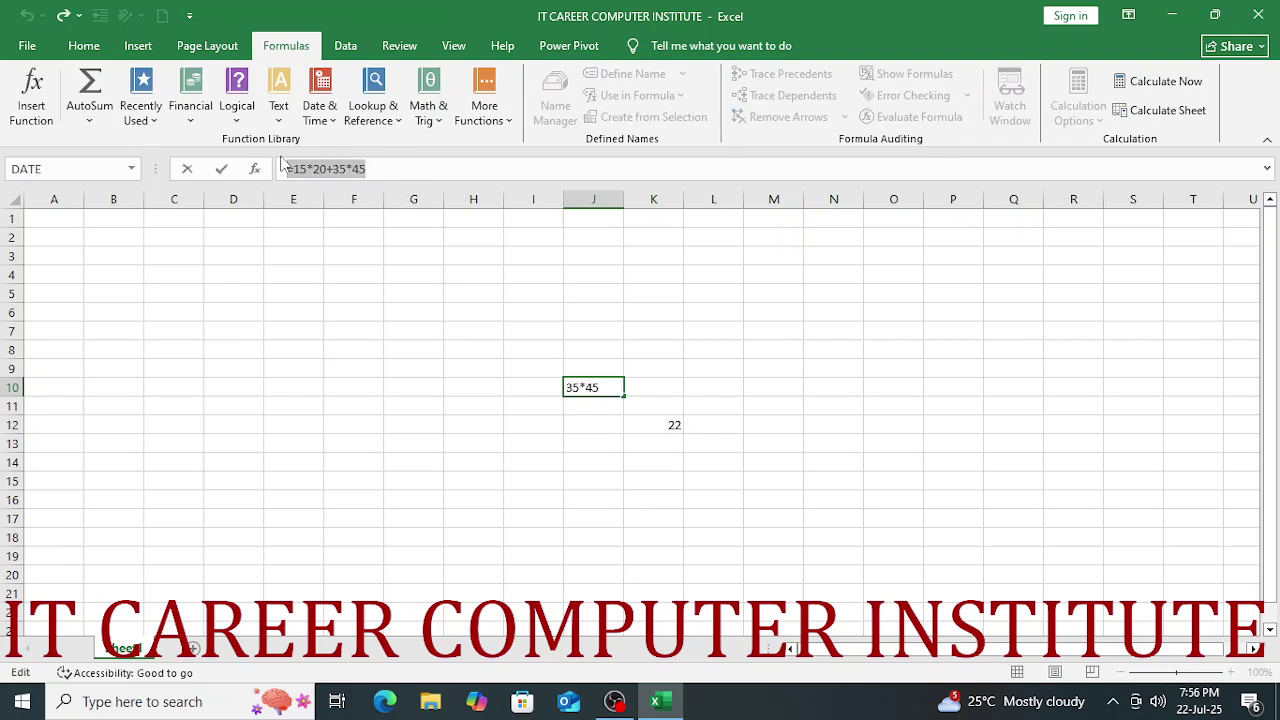
pyautogui.press('BackSpace')
pyautogui.click(499, 325)
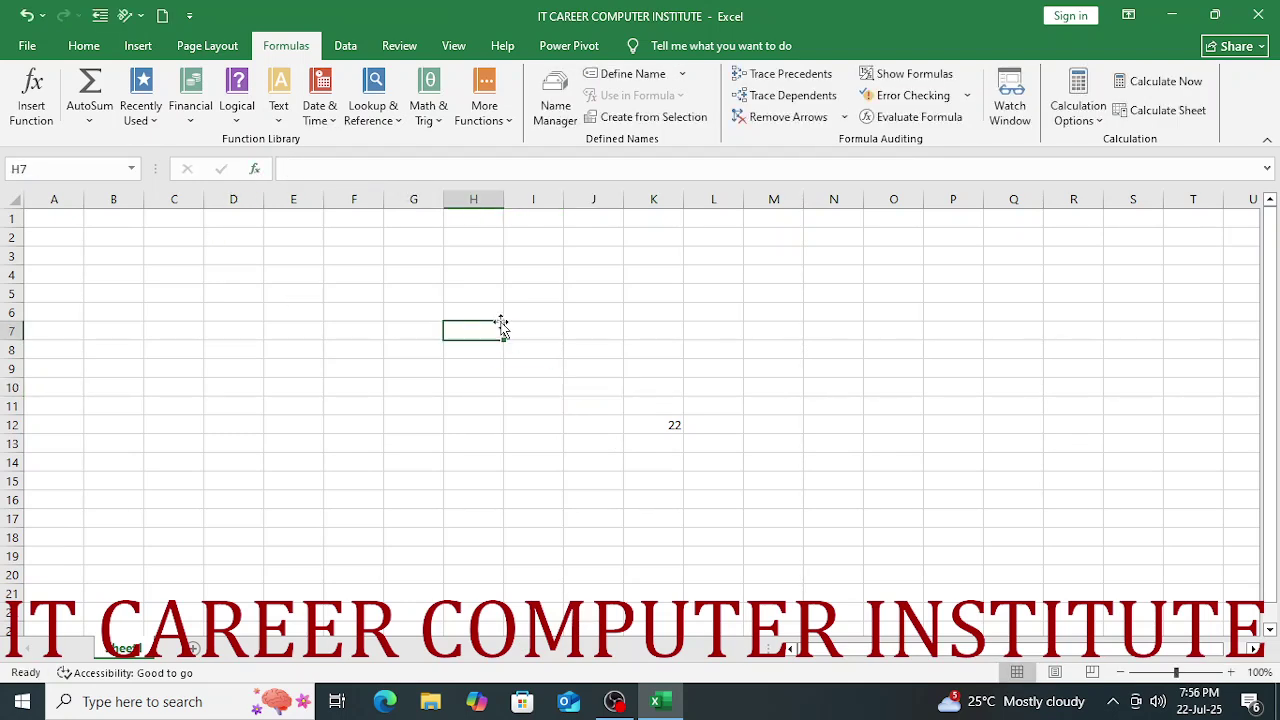
pyautogui.moveTo(720, 463); pyautogui.dragTo(463, 394)
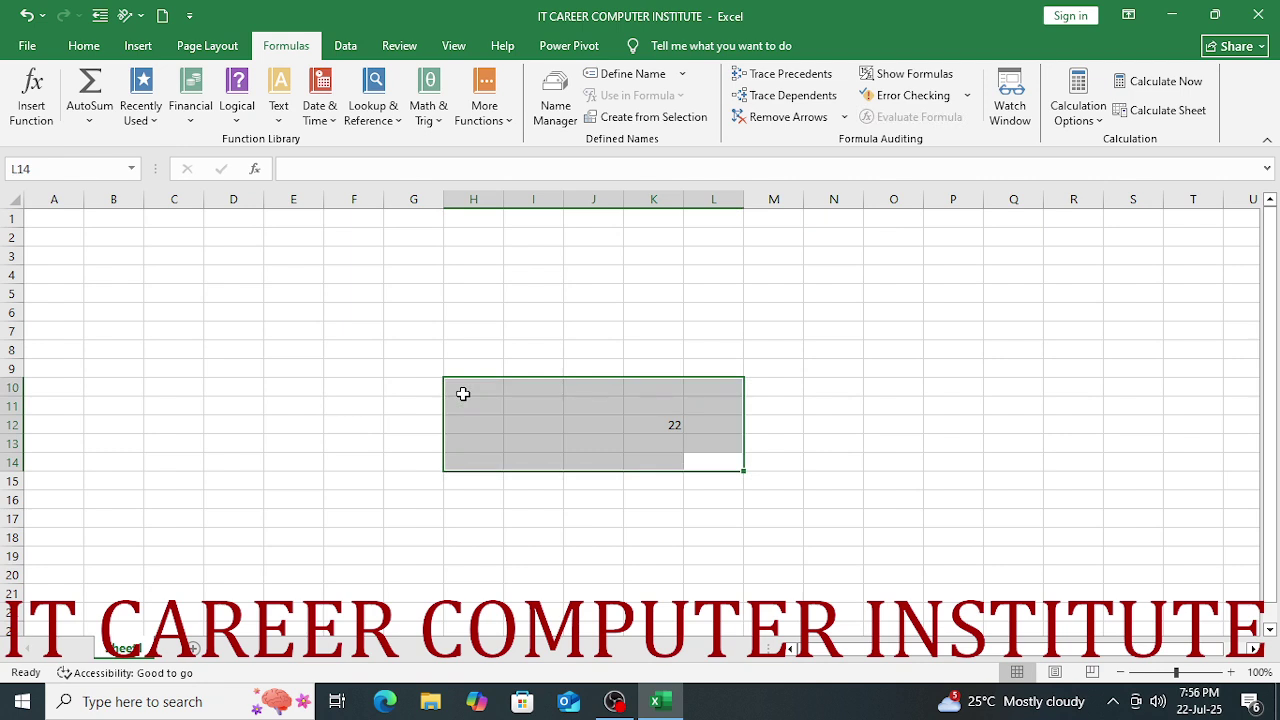
pyautogui.click(233, 277)
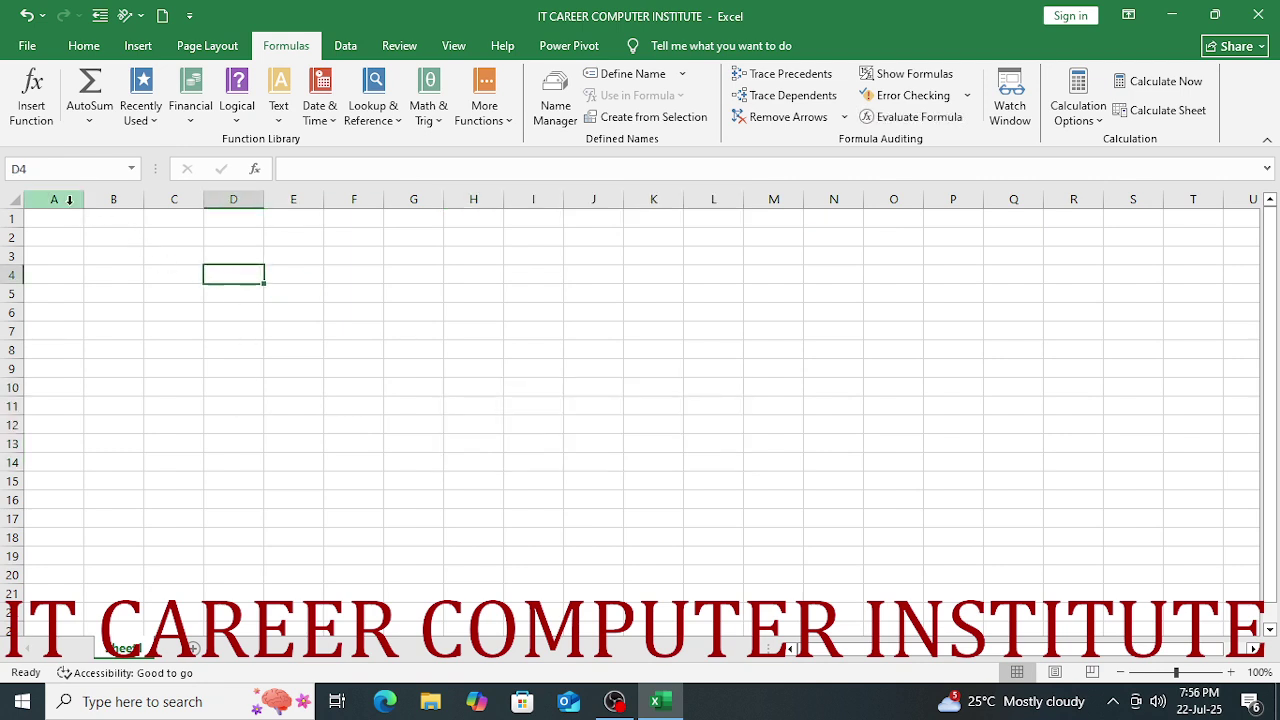
# Select the non-adjacent columns A, C, E, G, I, K, M, O, Q and T together
pyautogui.click(71, 200)
pyautogui.keyDown('ctrl'); pyautogui.click(174, 200); pyautogui.keyUp('ctrl')
pyautogui.keyDown('ctrl'); pyautogui.click(293, 200); pyautogui.keyUp('ctrl')
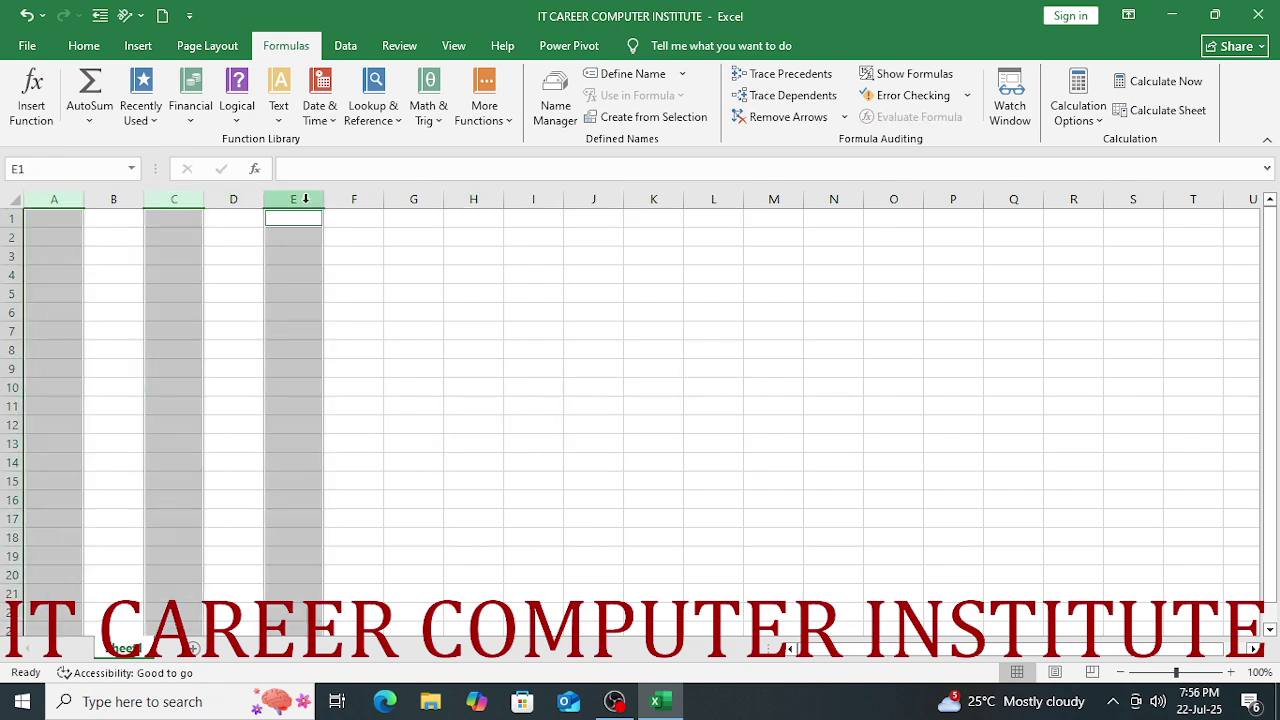
pyautogui.keyDown('ctrl'); pyautogui.click(405, 199); pyautogui.keyUp('ctrl')
pyautogui.keyDown('ctrl'); pyautogui.click(535, 199); pyautogui.keyUp('ctrl')
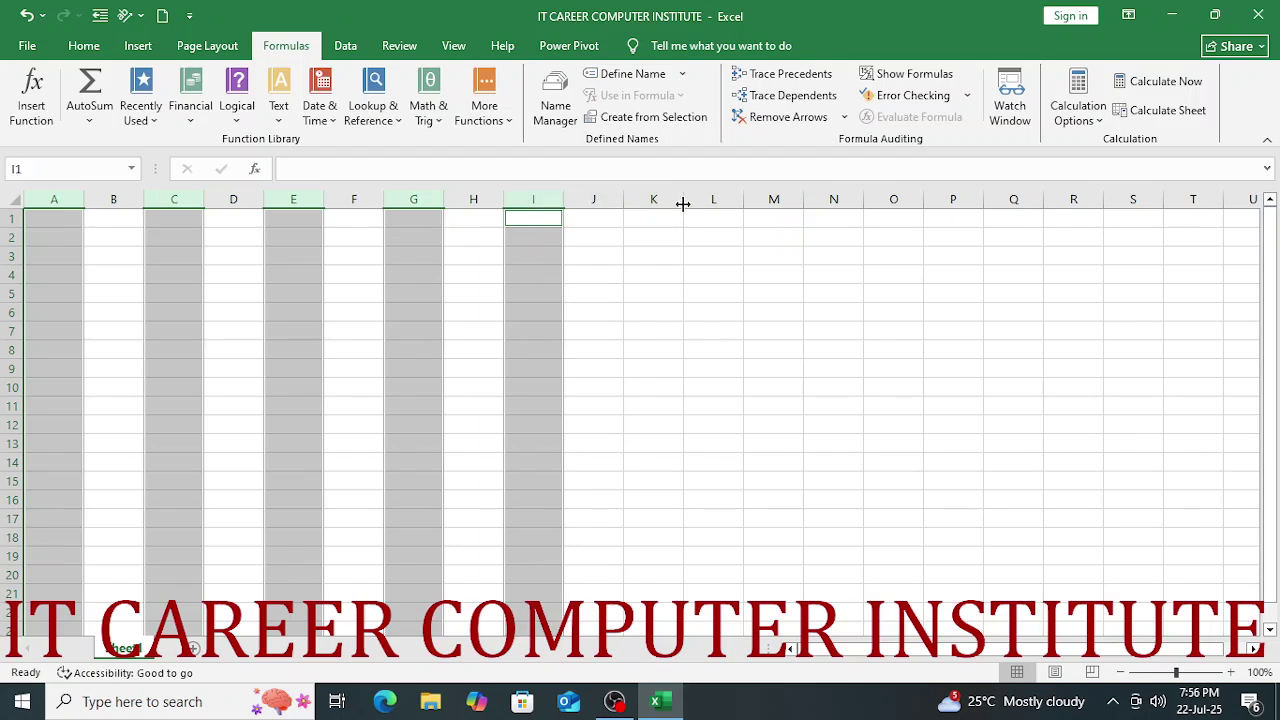
pyautogui.keyDown('ctrl'); pyautogui.click(665, 199); pyautogui.keyUp('ctrl')
pyautogui.keyDown('ctrl'); pyautogui.click(770, 199); pyautogui.keyUp('ctrl')
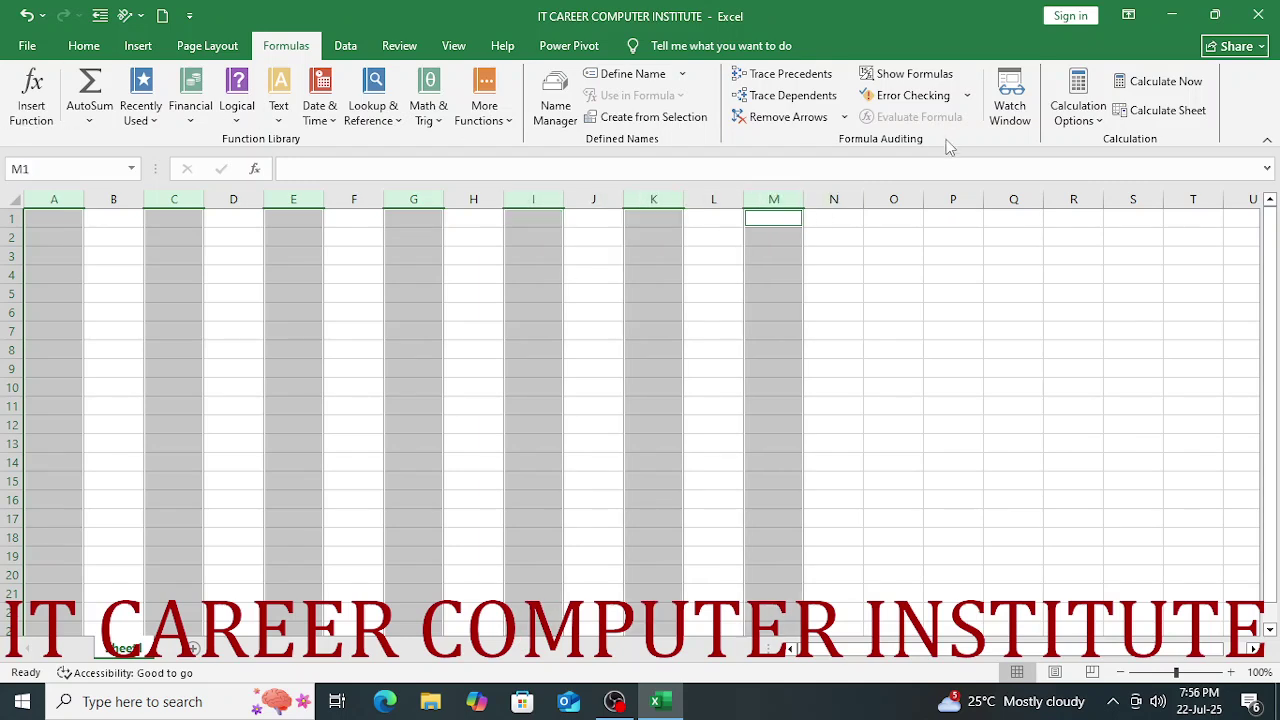
pyautogui.keyDown('ctrl'); pyautogui.click(895, 199); pyautogui.keyUp('ctrl')
pyautogui.keyDown('ctrl'); pyautogui.click(1018, 199); pyautogui.keyUp('ctrl')
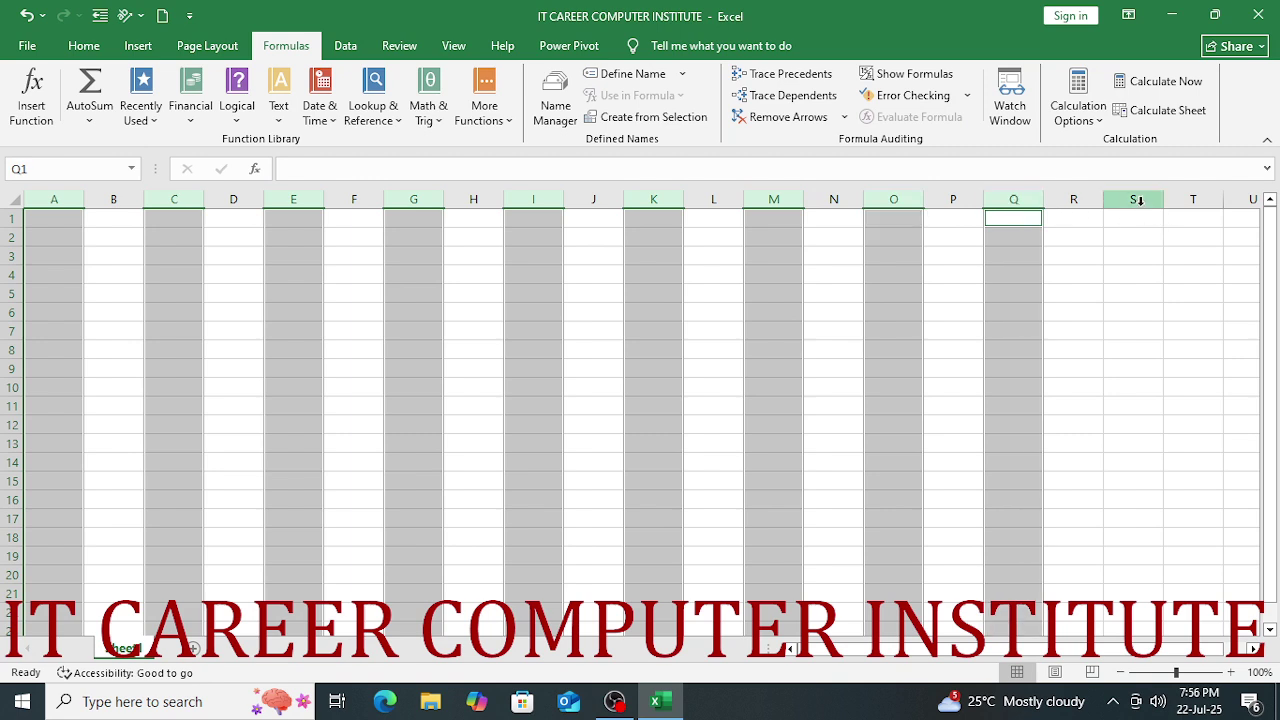
pyautogui.keyDown('ctrl'); pyautogui.click(1172, 200); pyautogui.keyUp('ctrl')
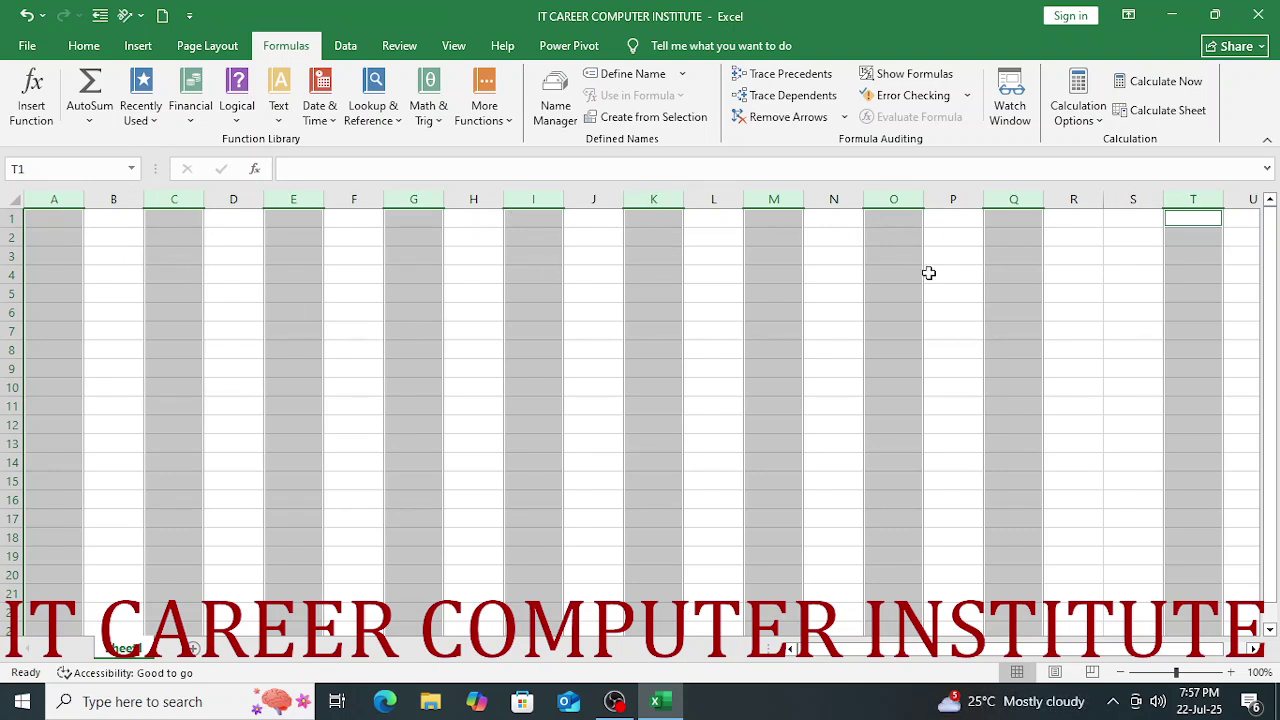
# Add rows 2, 4, 6, 8, 10, 12 and 14 to the current column selection
pyautogui.keyDown('ctrl'); pyautogui.click(8, 237); pyautogui.keyUp('ctrl')
pyautogui.keyDown('ctrl'); pyautogui.click(8, 275); pyautogui.keyUp('ctrl')
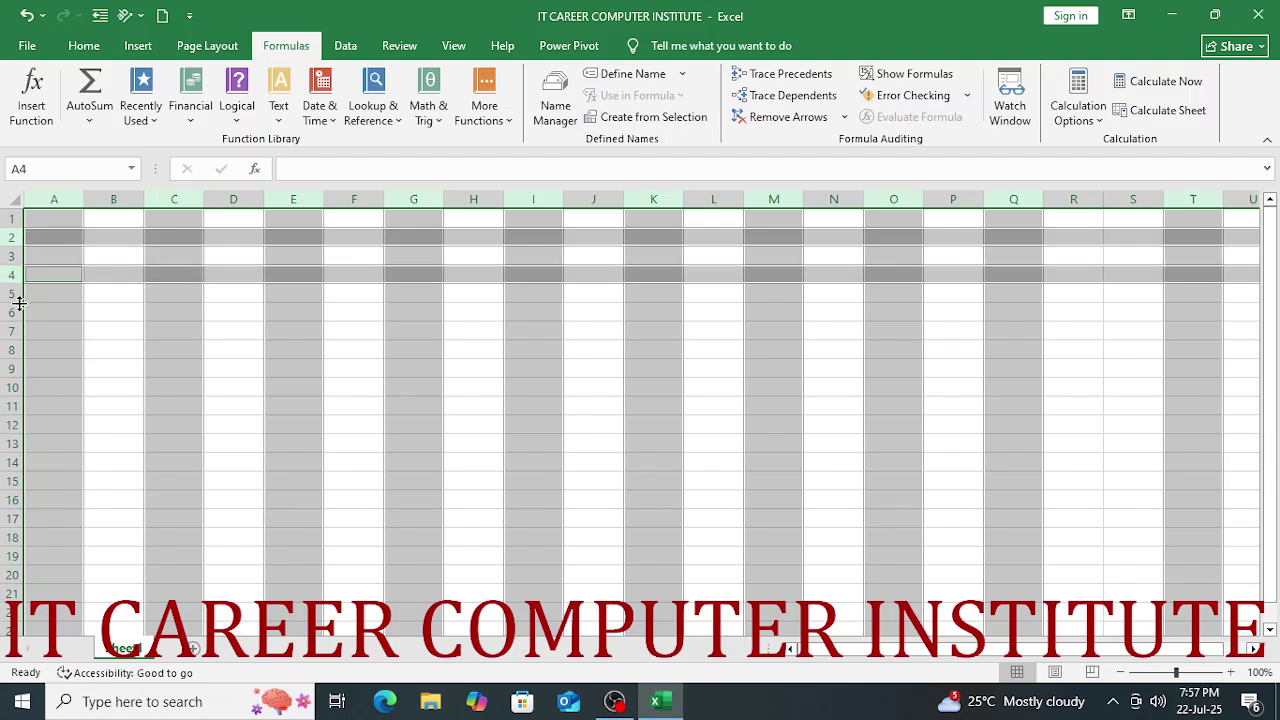
pyautogui.keyDown('ctrl'); pyautogui.click(8, 312); pyautogui.keyUp('ctrl')
pyautogui.keyDown('ctrl'); pyautogui.click(11, 350); pyautogui.keyUp('ctrl')
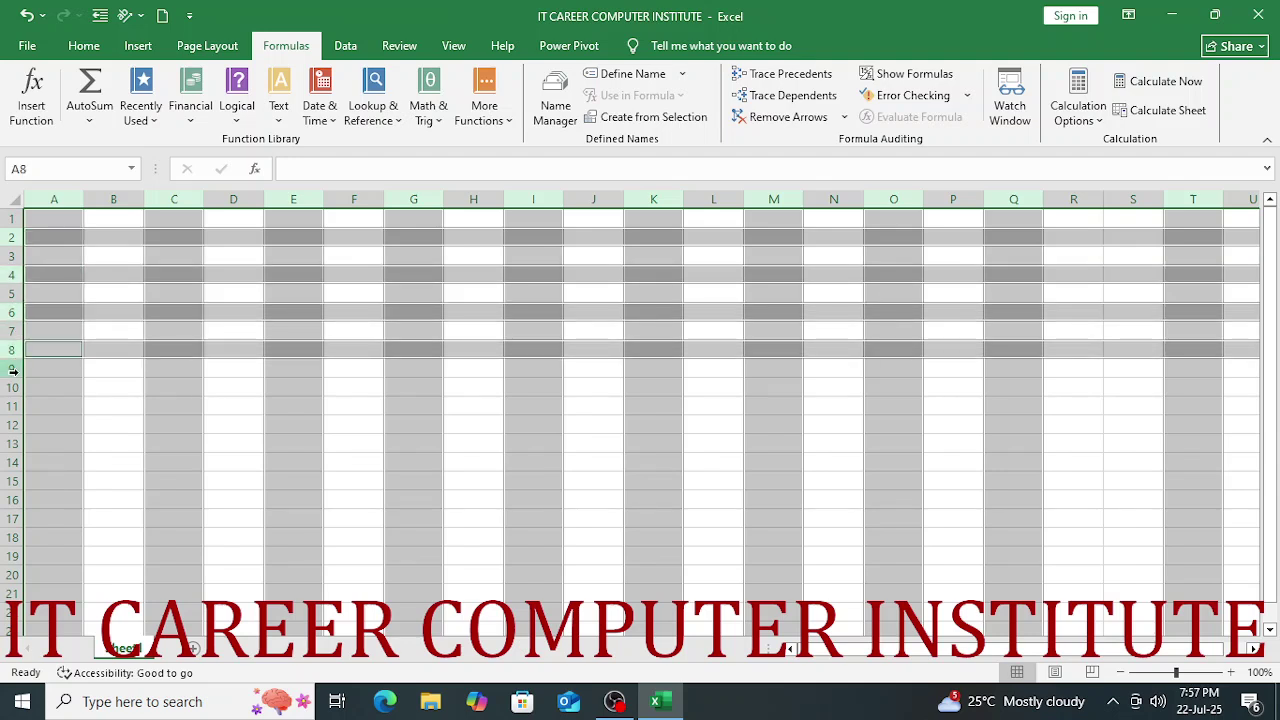
pyautogui.keyDown('ctrl'); pyautogui.click(12, 387); pyautogui.keyUp('ctrl')
pyautogui.keyDown('ctrl'); pyautogui.click(12, 424); pyautogui.keyUp('ctrl')
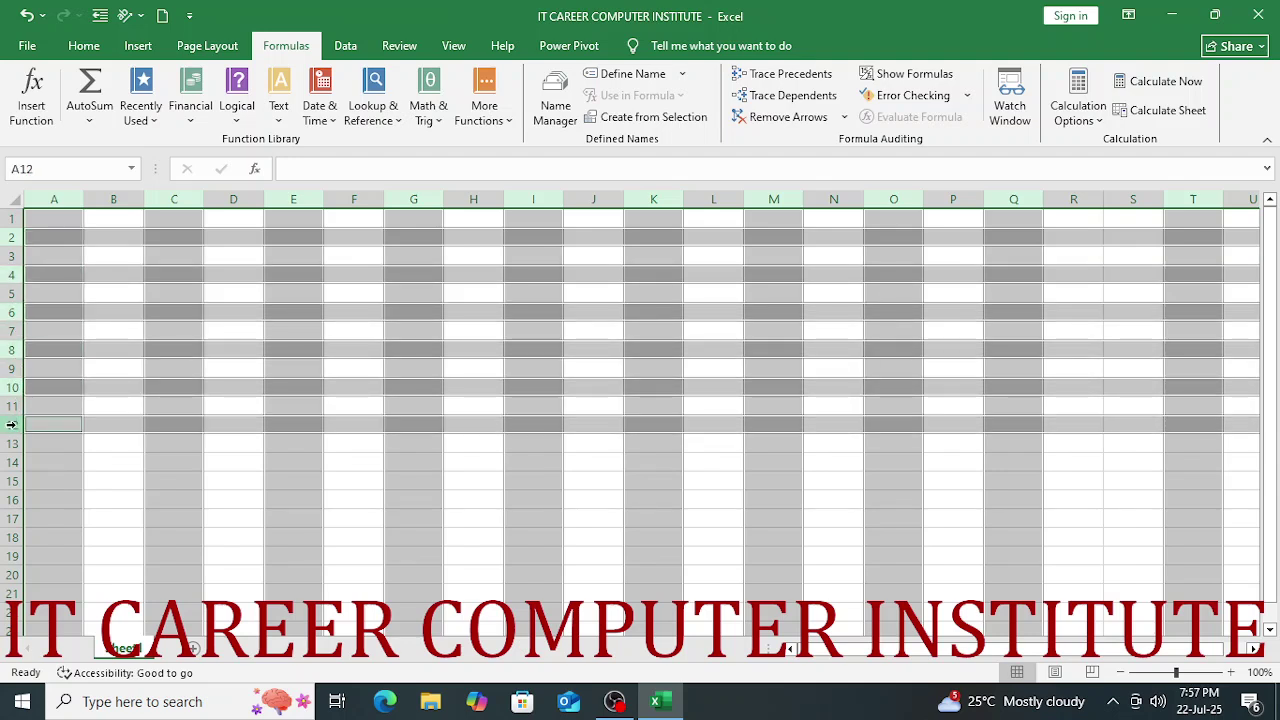
pyautogui.keyDown('ctrl'); pyautogui.click(11, 462); pyautogui.keyUp('ctrl')
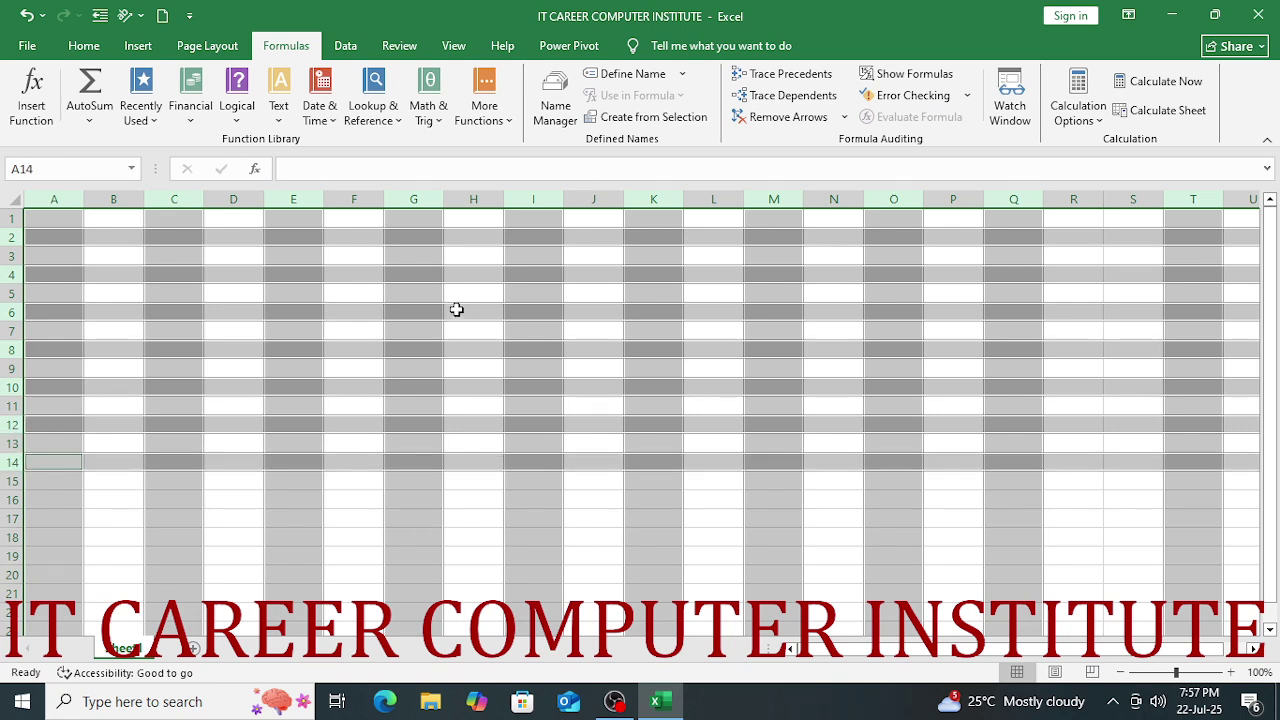
# Enter the numbers 10 to 120 in increments of 10 down cells H4 to H15
pyautogui.click(477, 271)
pyautogui.write('10')
pyautogui.press('Return')
pyautogui.write('20')
pyautogui.press('Return')
pyautogui.write('30')
pyautogui.press('Return')
pyautogui.write('40 50')
pyautogui.press('Return')
pyautogui.write('60')
pyautogui.press('Return')
pyautogui.write('70')
pyautogui.press('Return')
pyautogui.write('80 90 100')
pyautogui.press('Return')
pyautogui.write('110')
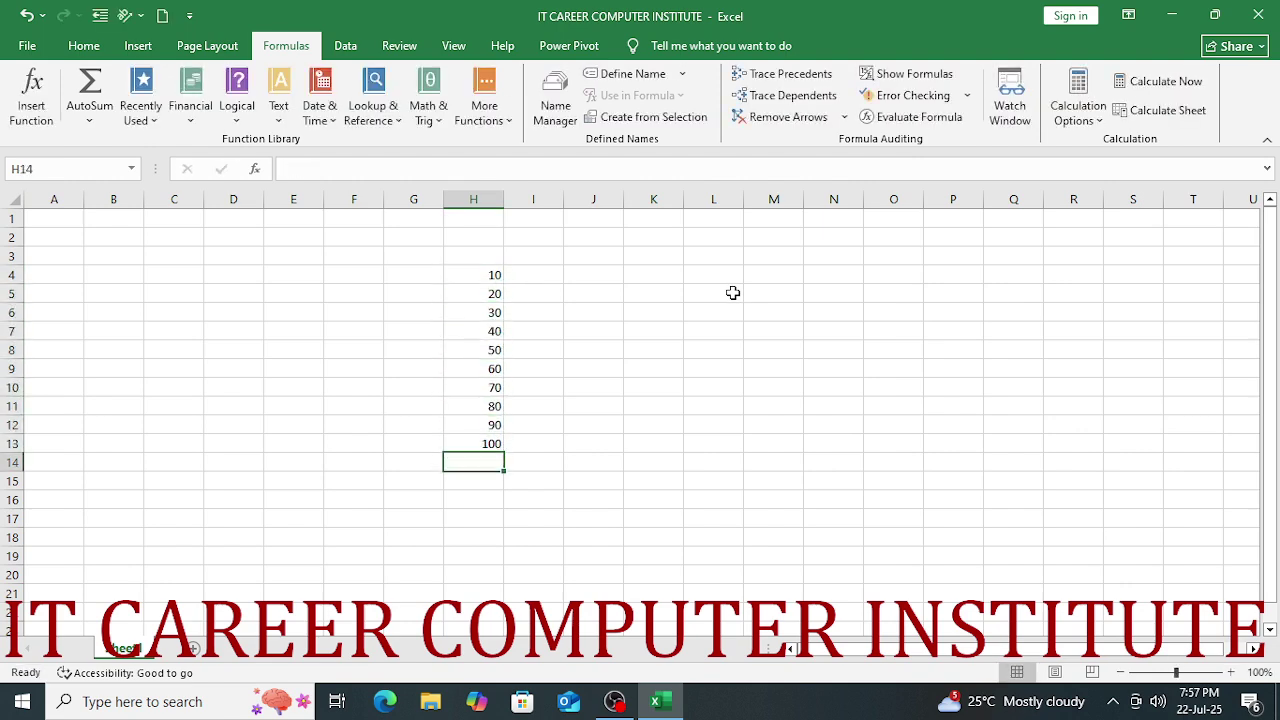
pyautogui.press('Return')
pyautogui.write('120')
pyautogui.press('Return')
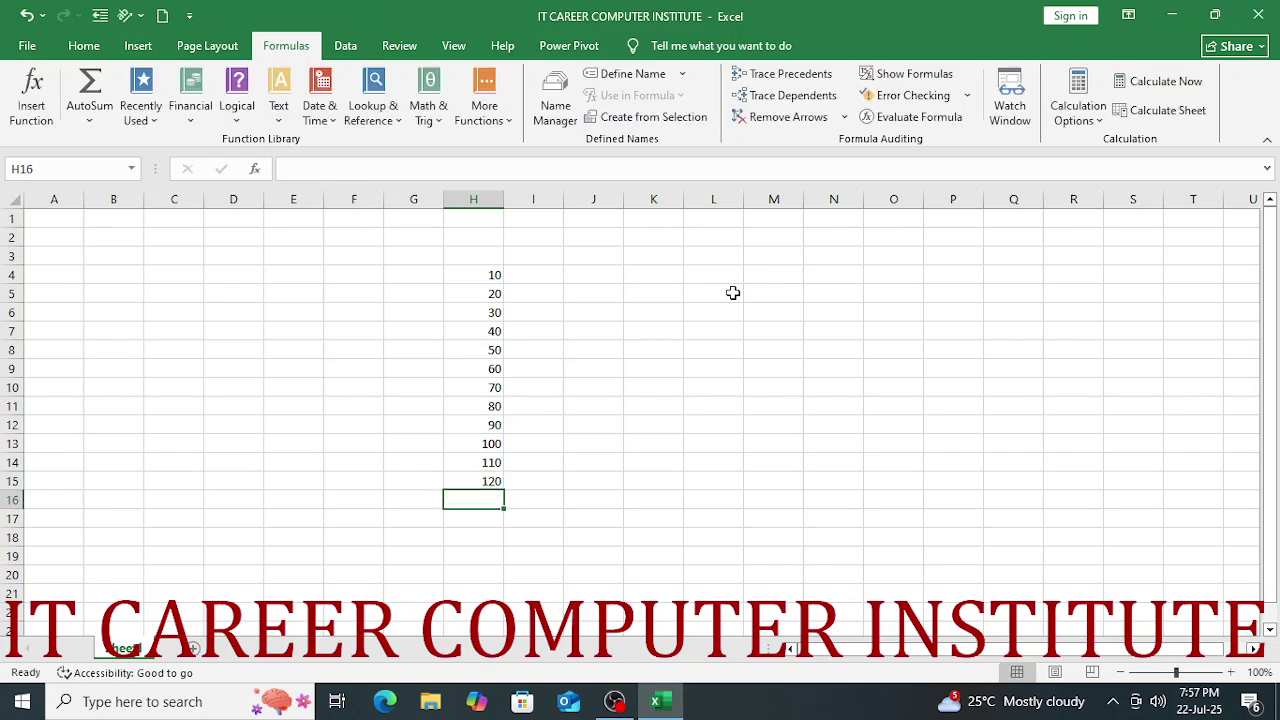
pyautogui.write('1')
pyautogui.press('Escape')
# Enter the numbers 10 to 110 in increments of 10 across row 2, from C2 to M2
pyautogui.press('Up')
pyautogui.press('Up')
pyautogui.press('Up')
pyautogui.press('Up')
pyautogui.press('Up')
pyautogui.press('Up')
pyautogui.press('Up')
pyautogui.press('Up')
pyautogui.press('Up')
pyautogui.press('Up')
pyautogui.press('Up')
pyautogui.press('Up')
pyautogui.press('Up')
pyautogui.press('Up')
pyautogui.press('Up')
pyautogui.press('Down')
pyautogui.press('Down')
pyautogui.press('Down')
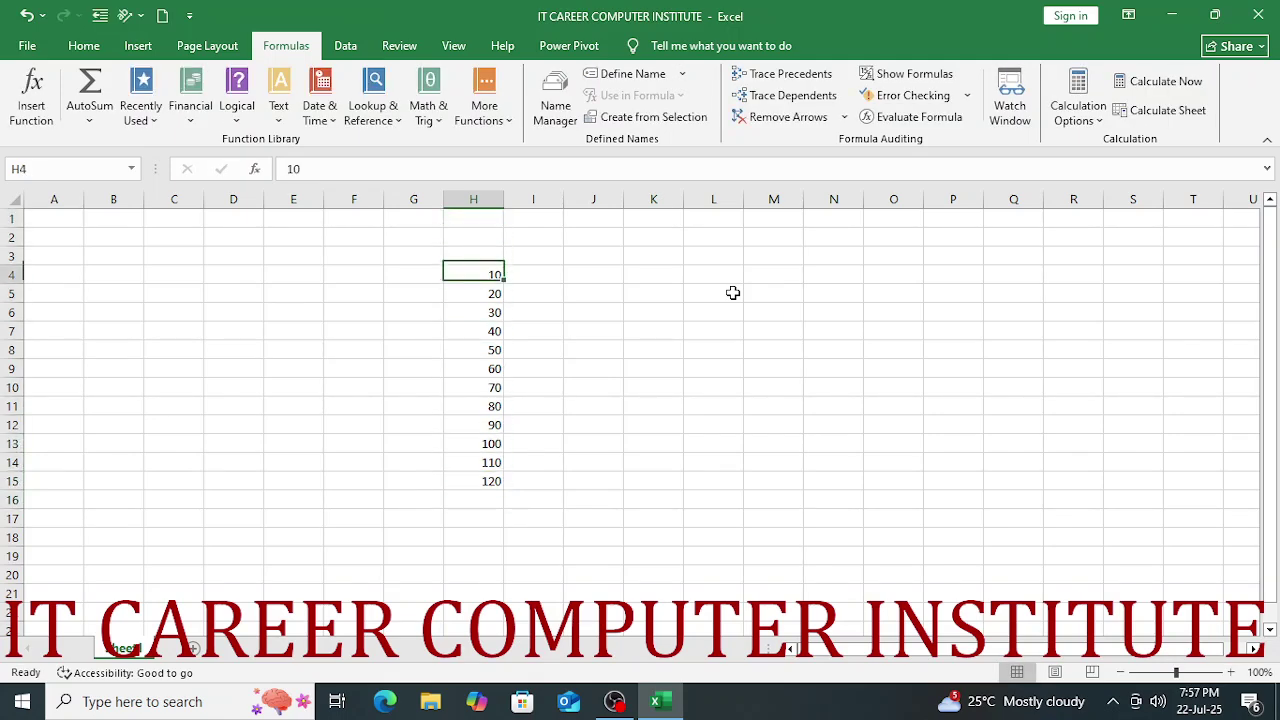
pyautogui.press('Left')
pyautogui.press('Up')
pyautogui.press('Up')
pyautogui.press('Left')
pyautogui.press('Left')
pyautogui.press('Left')
pyautogui.press('Left')
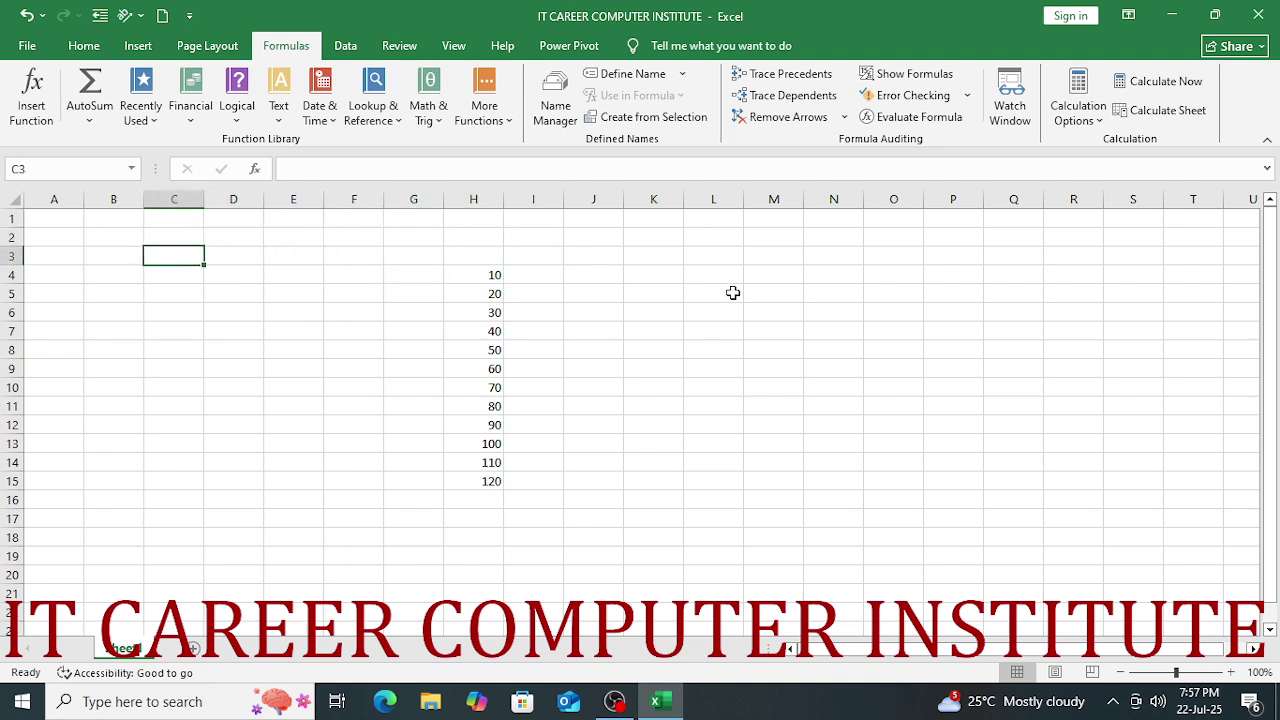
pyautogui.write('10')
pyautogui.press('Right')
pyautogui.write('20')
pyautogui.press('Right')
pyautogui.write('3')
pyautogui.press('Right')
pyautogui.press('Left')
pyautogui.write('30')
pyautogui.press('Right')
pyautogui.write('40')
pyautogui.press('Right')
pyautogui.write('50')
pyautogui.press('Right')
pyautogui.write('60')
pyautogui.press('Right')
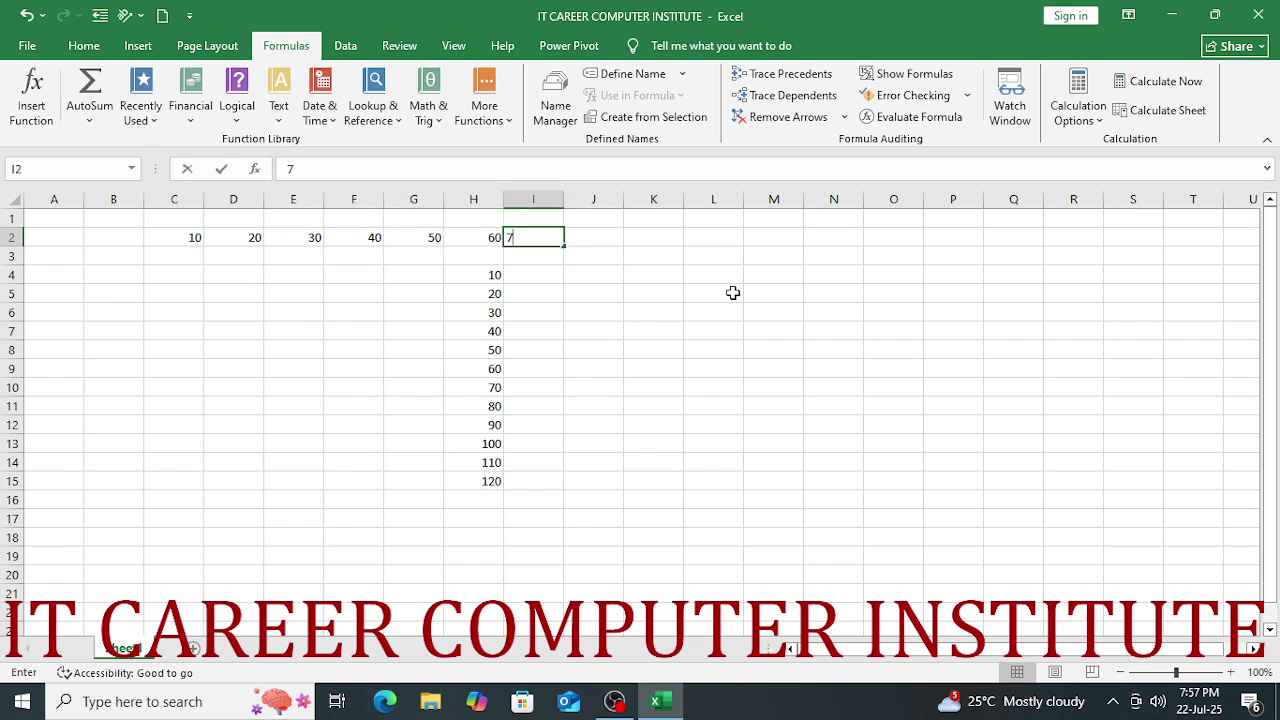
pyautogui.write('70')
pyautogui.press('Right')
pyautogui.write('80')
pyautogui.press('Right')
pyautogui.write('90')
pyautogui.press('Right')
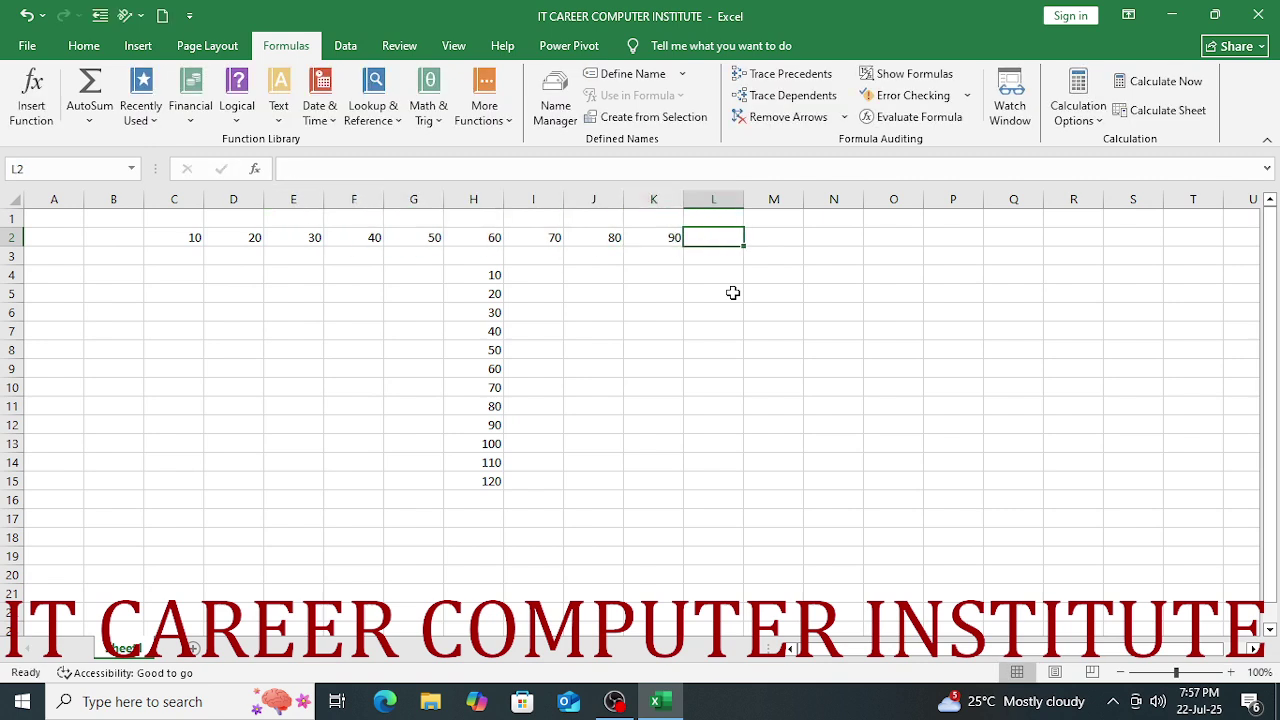
pyautogui.write('100')
pyautogui.press('Right')
pyautogui.write('1')
pyautogui.press('Right')
# Select the cells from B2 to N2, followed by the whole of row 2
pyautogui.moveTo(127, 235); pyautogui.dragTo(820, 237)
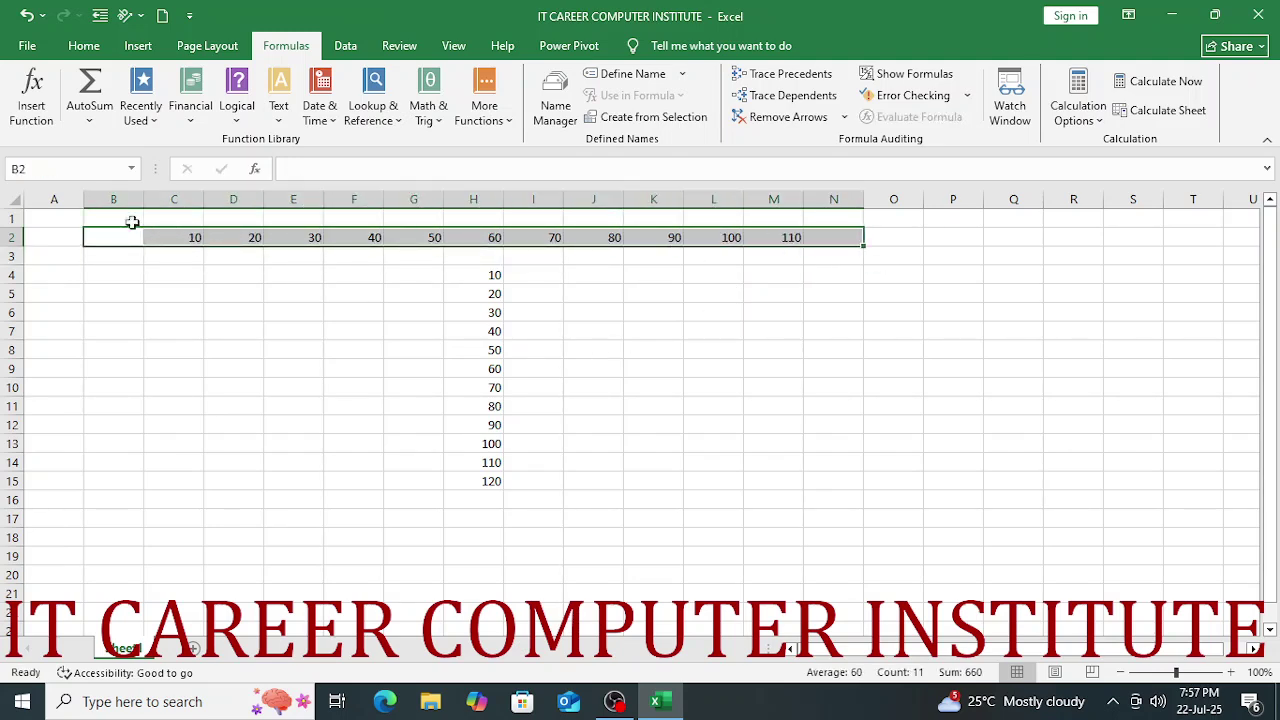
pyautogui.click(11, 237)
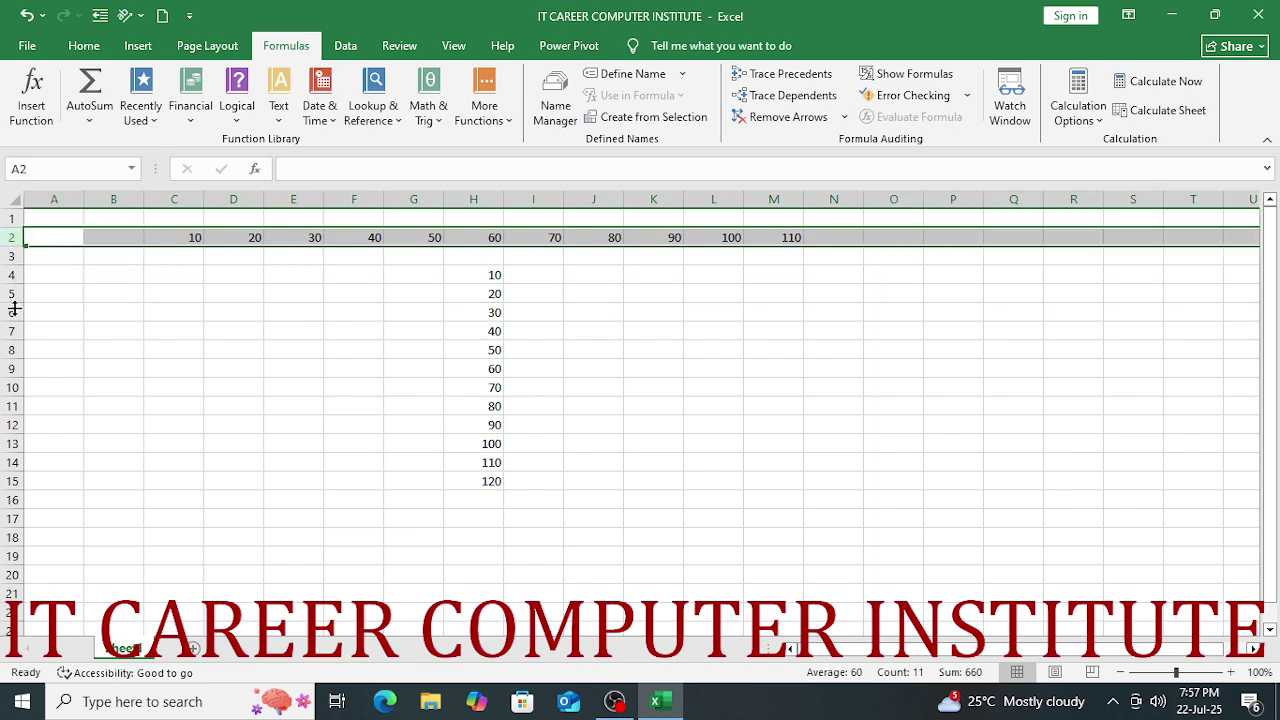
# Select the whole of row 6, followed by individual columns one at a time across the sheet, ending with column N
pyautogui.click(11, 311)
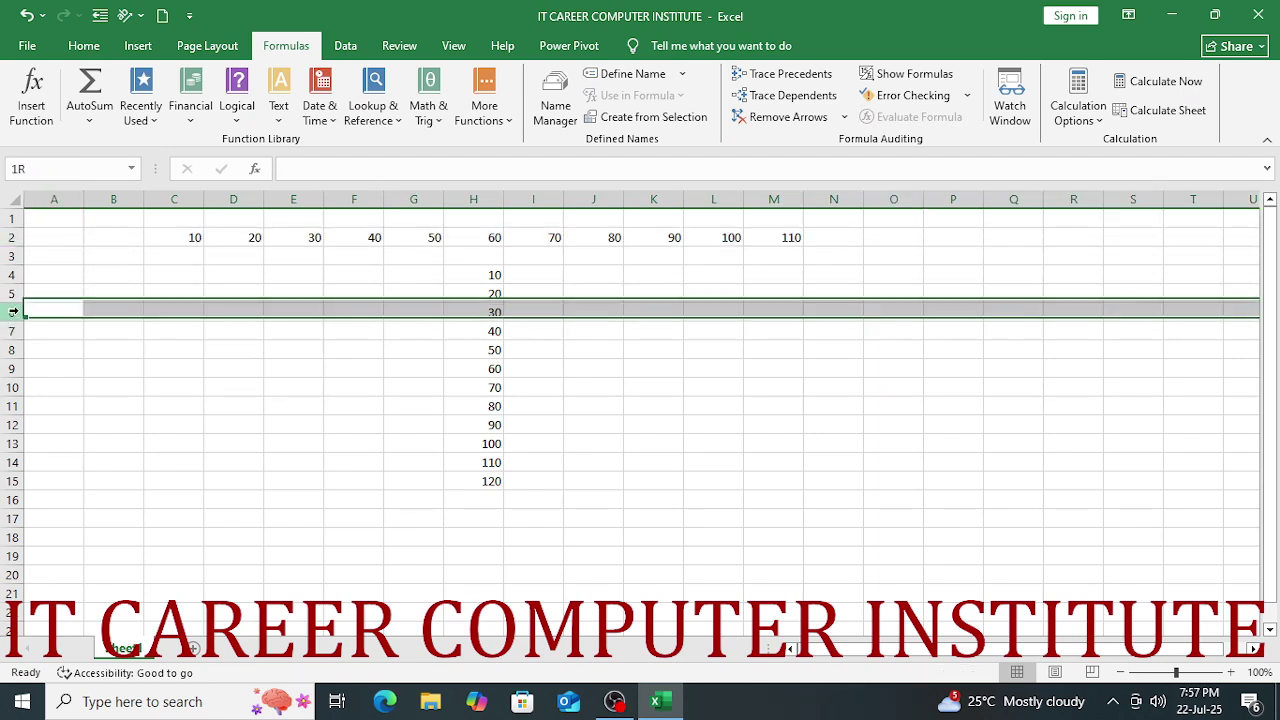
pyautogui.click(240, 201)
pyautogui.click(356, 199)
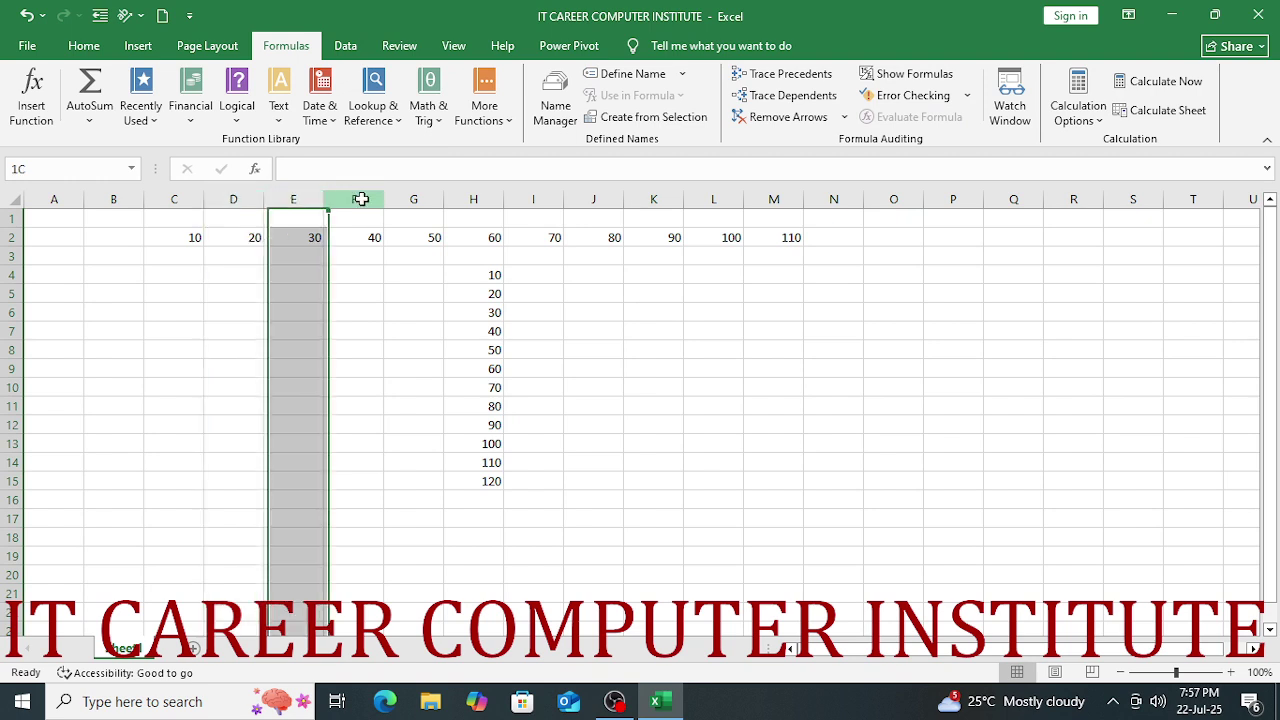
pyautogui.click(474, 199)
pyautogui.click(595, 199)
pyautogui.click(713, 199)
pyautogui.click(822, 195)
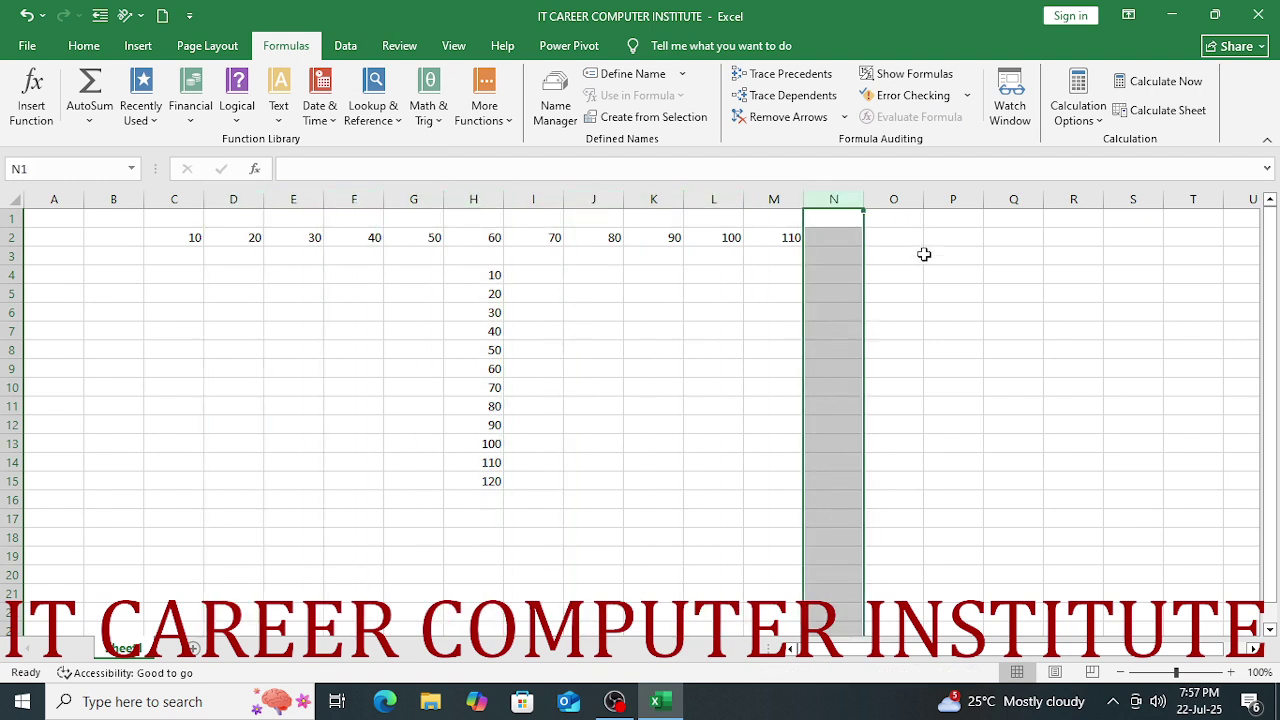
# Clear the contents of the entire worksheet
pyautogui.click(925, 329)
pyautogui.hotkey('ctrl', 'a')
pyautogui.press('Delete')
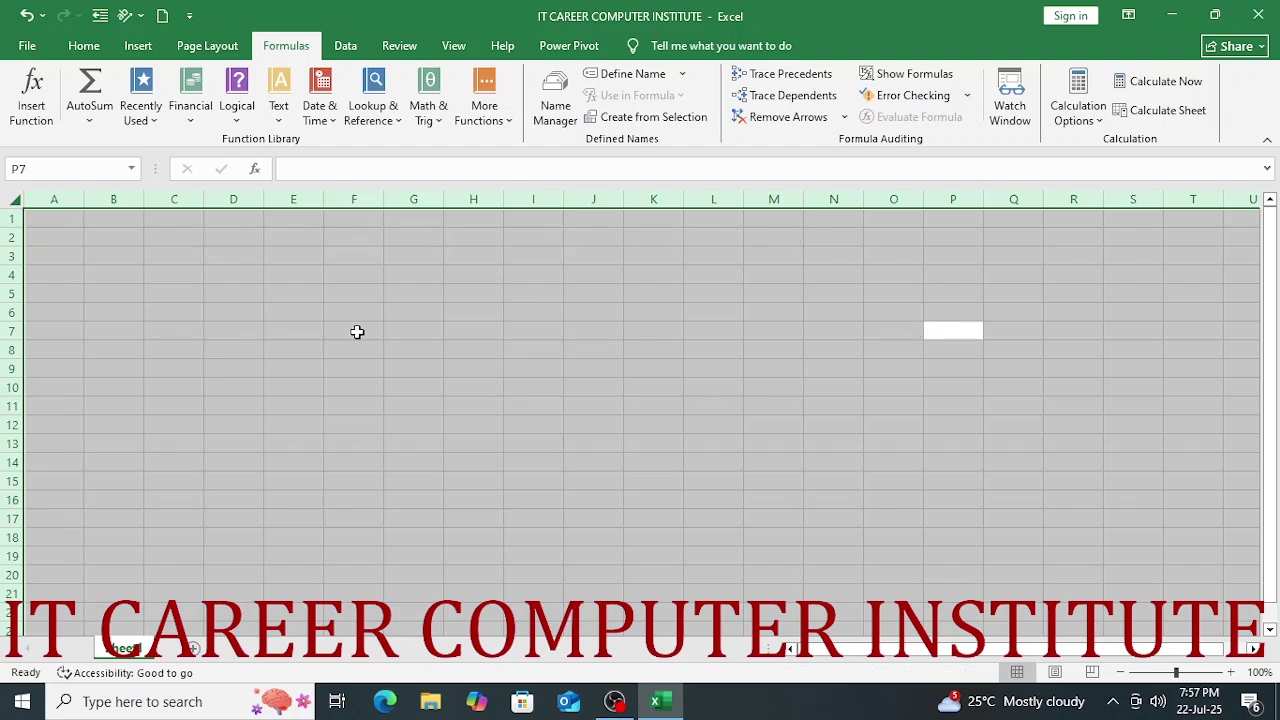
pyautogui.click(358, 331)
# Select columns A, C, E and G together with rows 3, 5 and 7, and release the selection
pyautogui.click(52, 203)
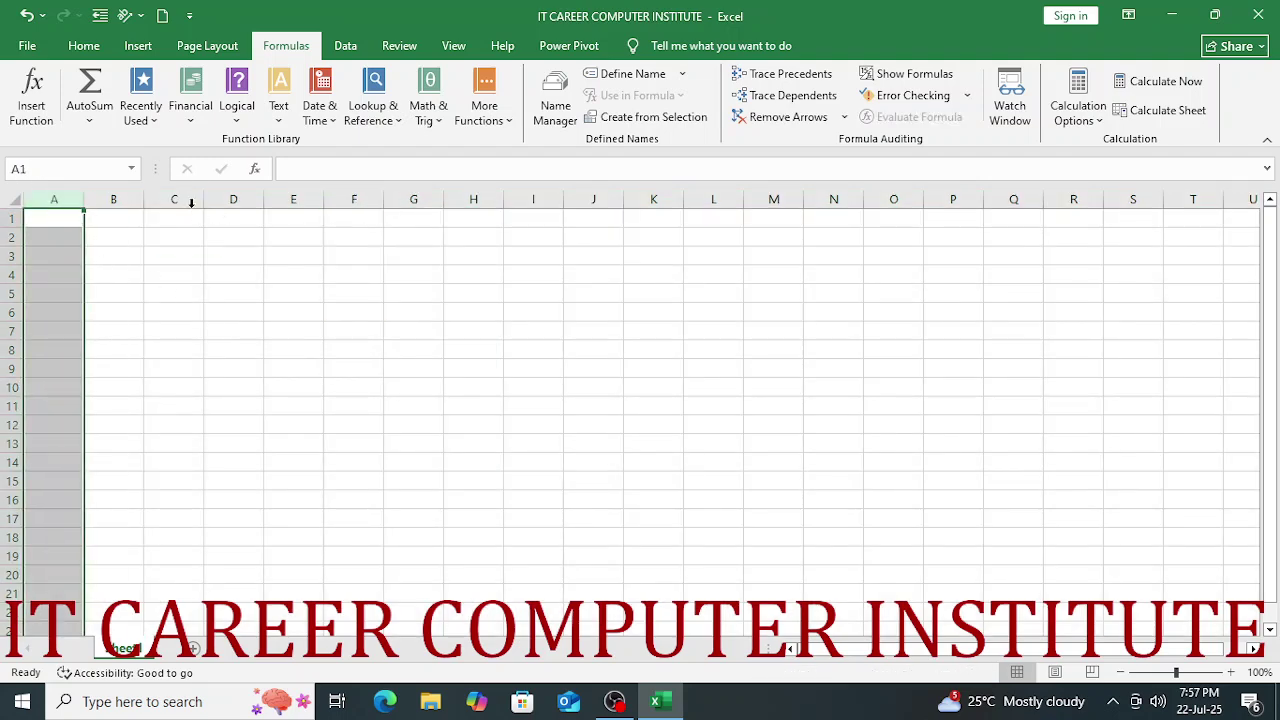
pyautogui.keyDown('ctrl'); pyautogui.click(174, 199); pyautogui.keyUp('ctrl')
pyautogui.keyDown('ctrl'); pyautogui.click(293, 199); pyautogui.keyUp('ctrl')
pyautogui.keyDown('ctrl'); pyautogui.click(413, 199); pyautogui.keyUp('ctrl')
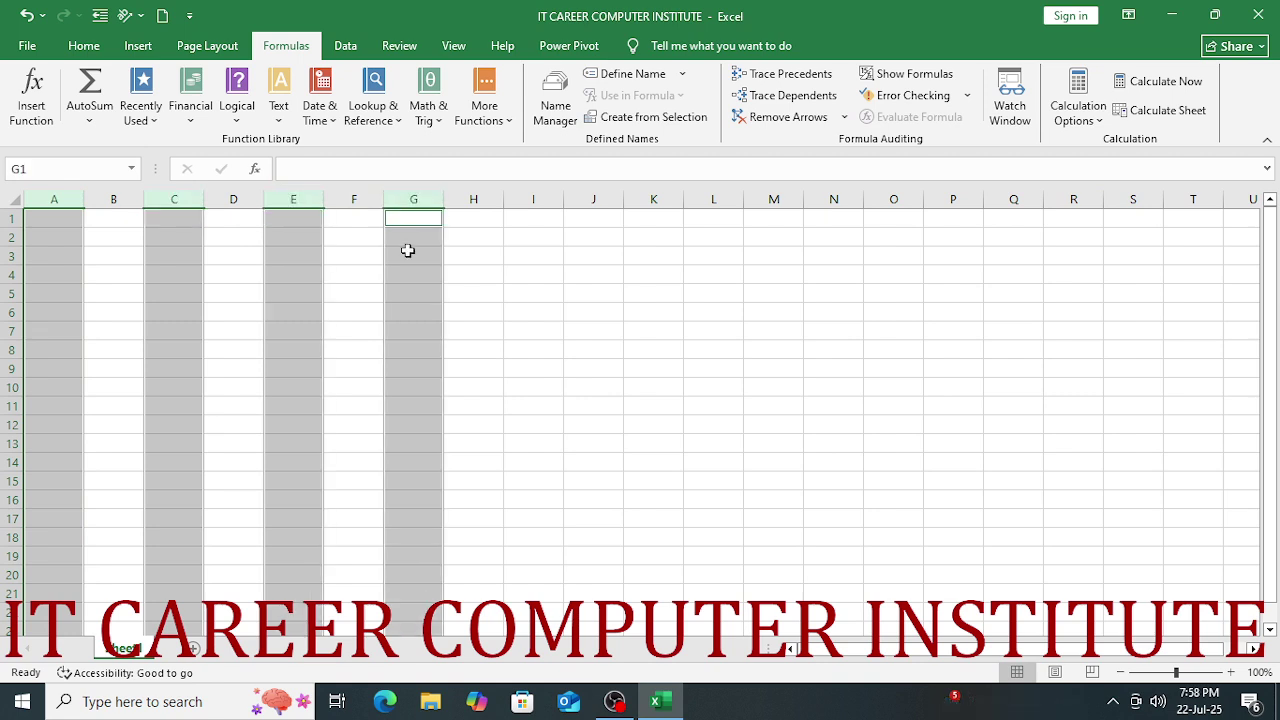
pyautogui.keyDown('ctrl'); pyautogui.click(10, 256); pyautogui.keyUp('ctrl')
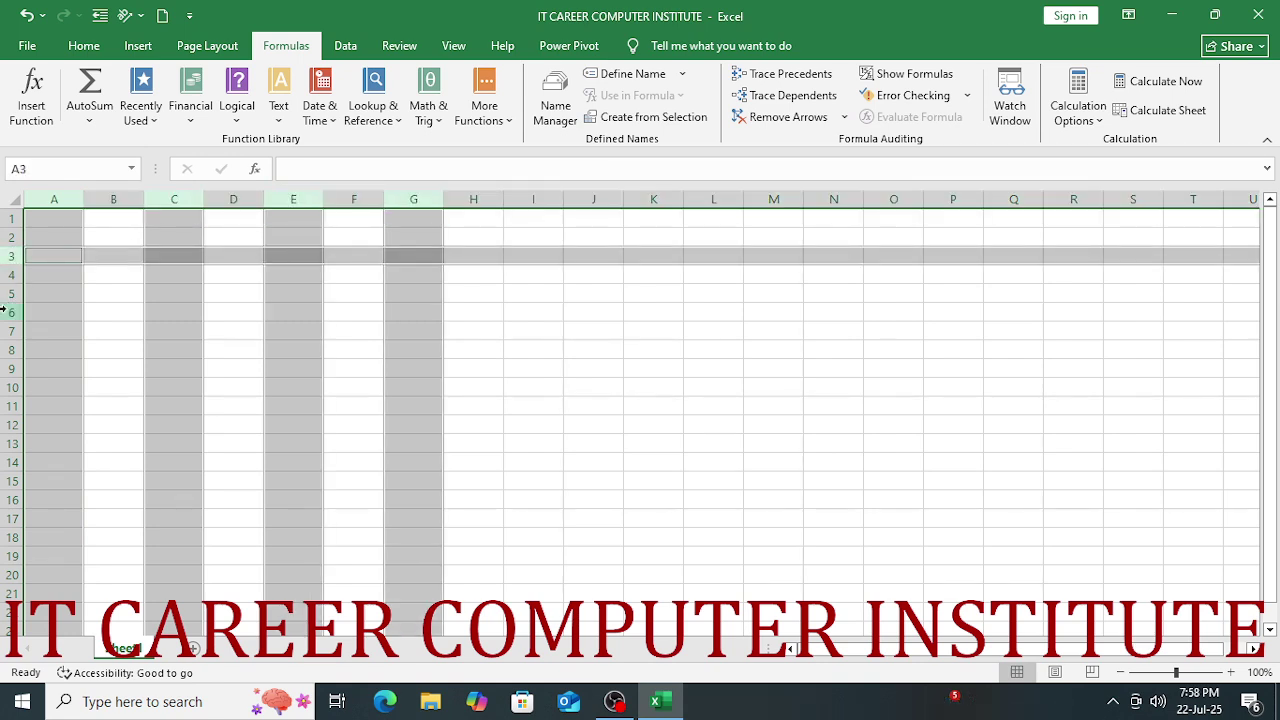
pyautogui.keyDown('ctrl'); pyautogui.click(10, 294); pyautogui.keyUp('ctrl')
pyautogui.keyDown('ctrl'); pyautogui.click(10, 331); pyautogui.keyUp('ctrl')
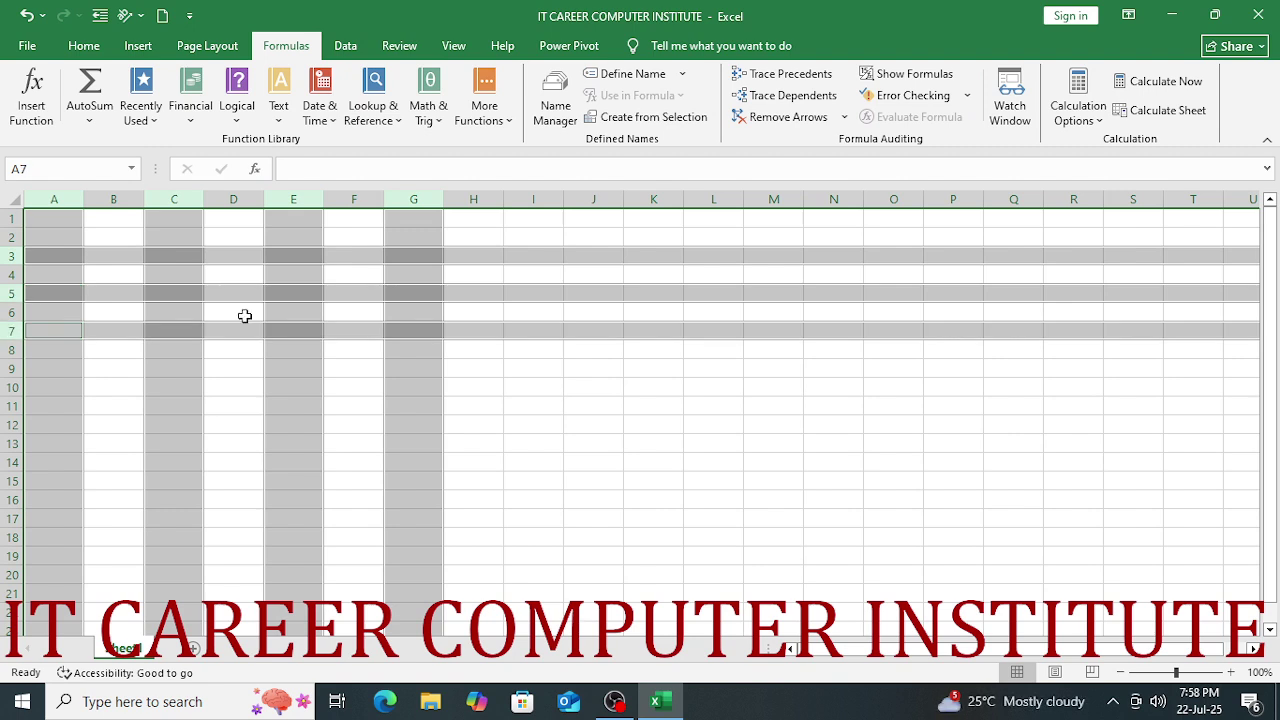
pyautogui.click(779, 428)
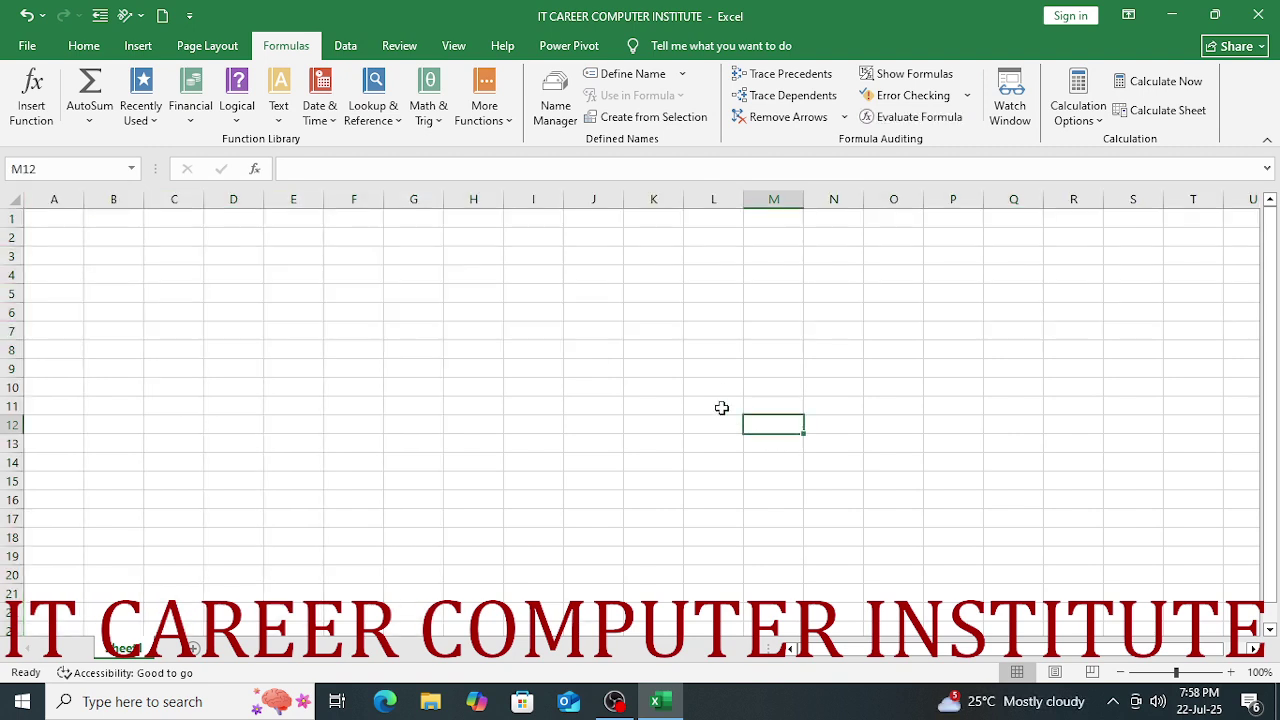
# Select cells M8, E6 and E9 in turn to check the address of each
pyautogui.click(798, 346)
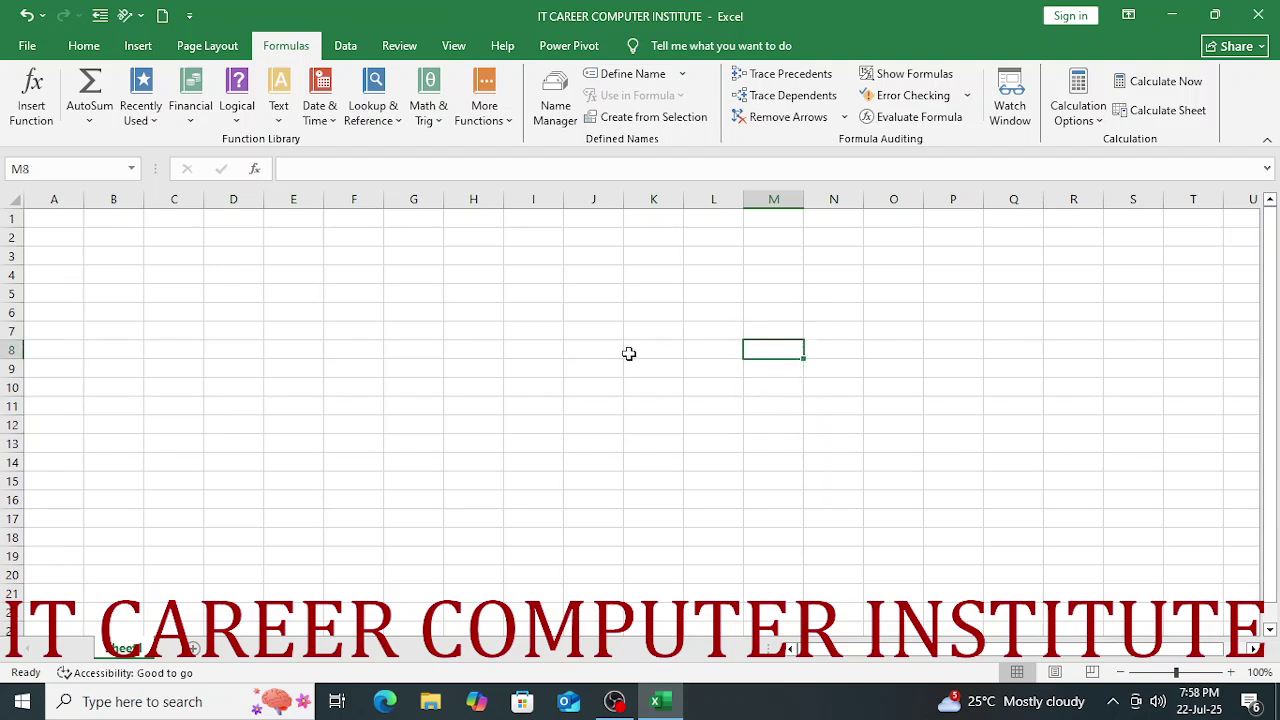
pyautogui.click(312, 307)
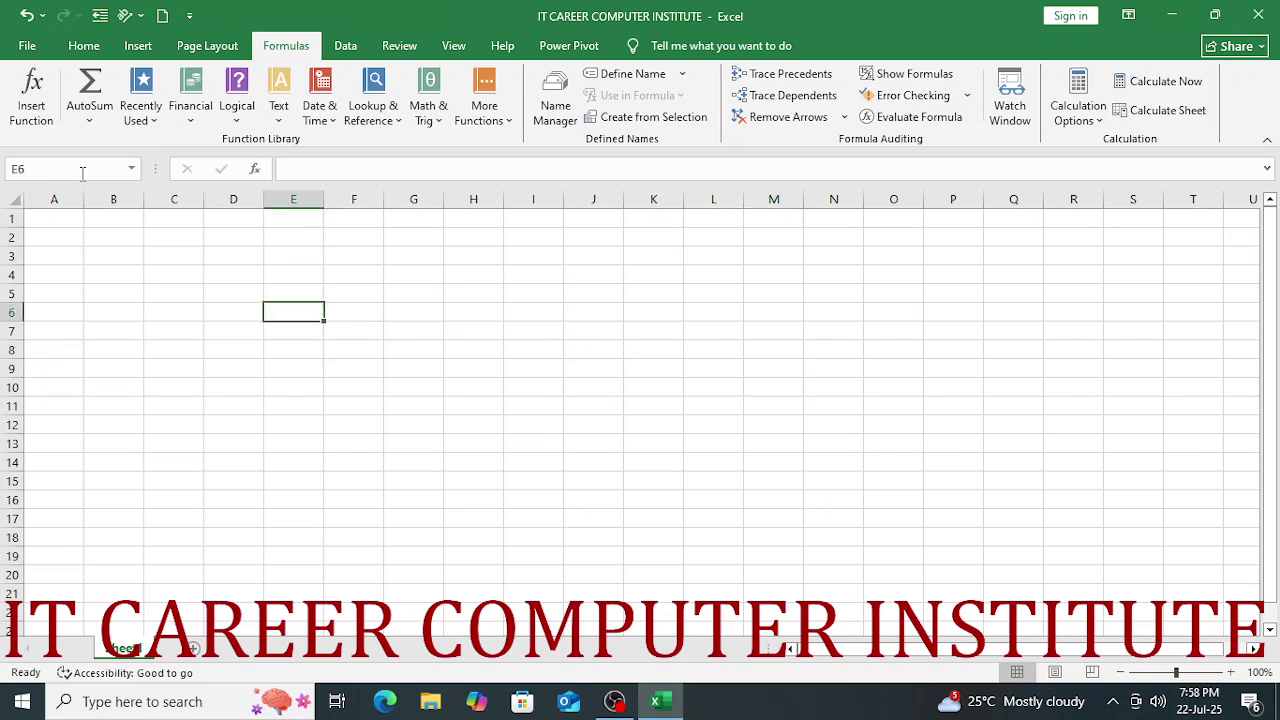
pyautogui.click(312, 365)
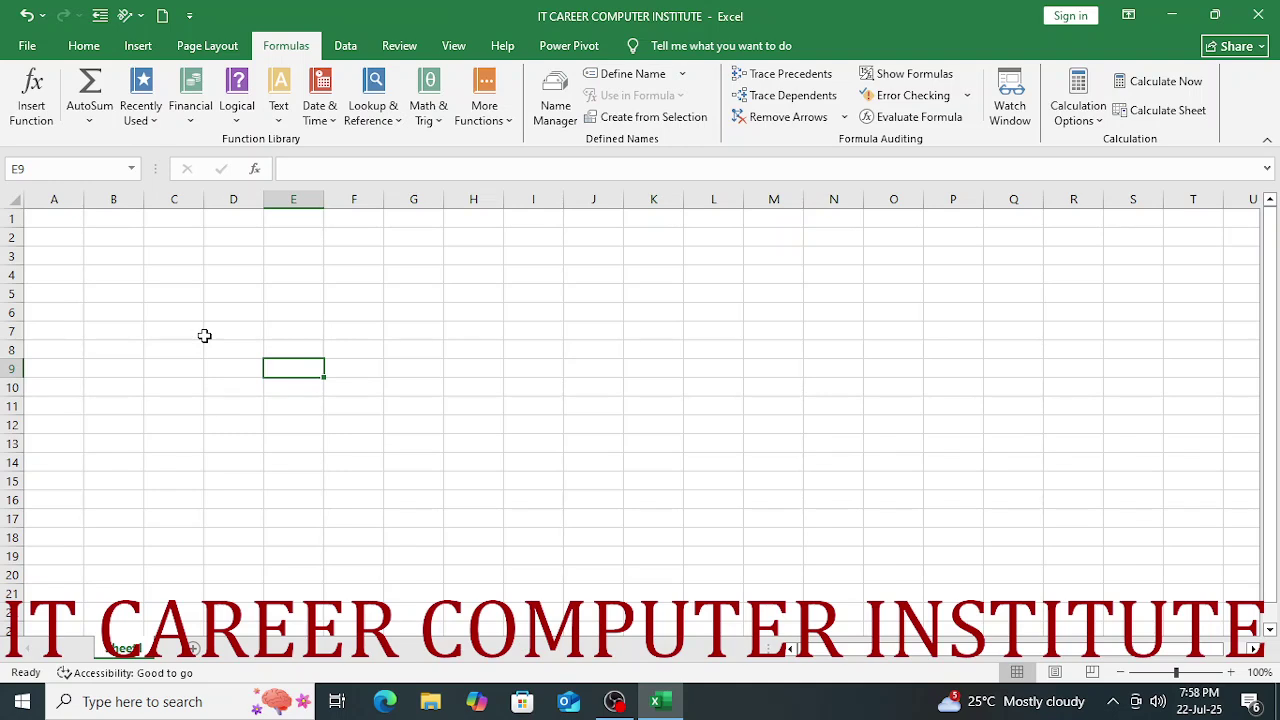
# Enter a formula adding 2+2 in cells E8 and F8, one started with an equals sign and one with a plus sign
pyautogui.click(282, 347)
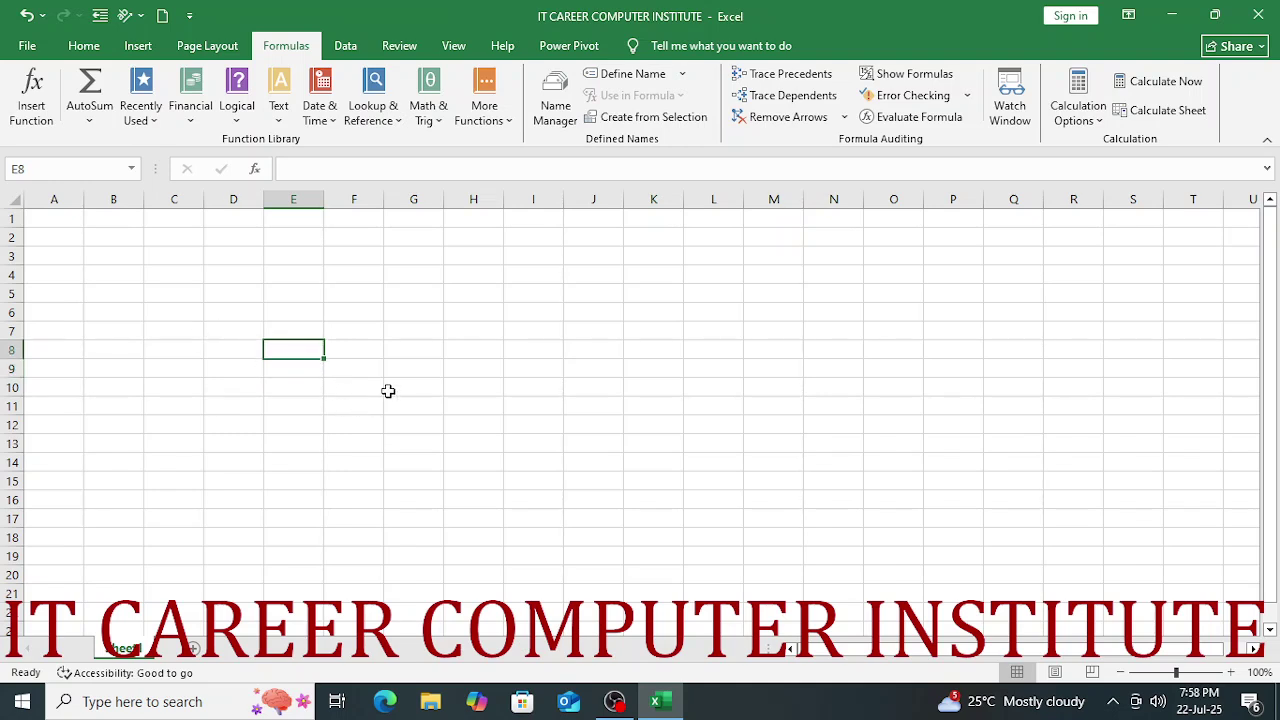
pyautogui.write('=2+2')
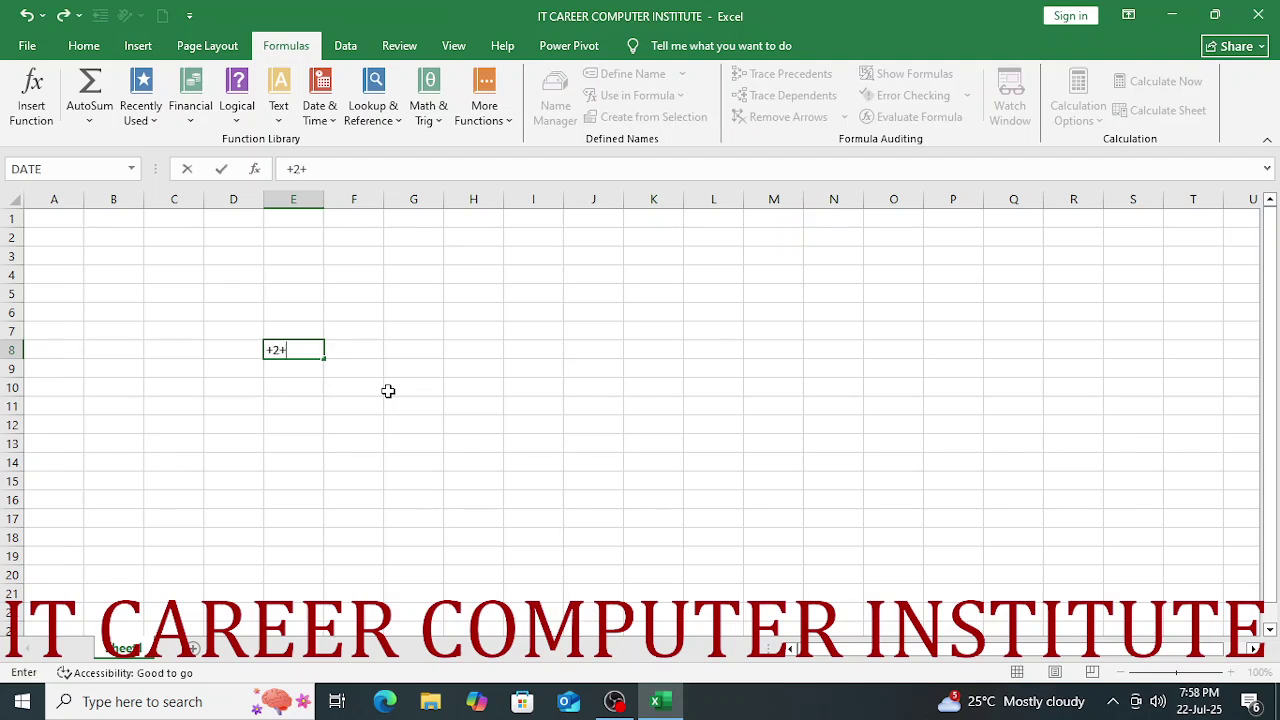
pyautogui.press('Tab')
pyautogui.write('+2+2')
pyautogui.press('Return')
# Compare the formulas stored in cells E8 and F8
pyautogui.press('Up')
pyautogui.press('Left')
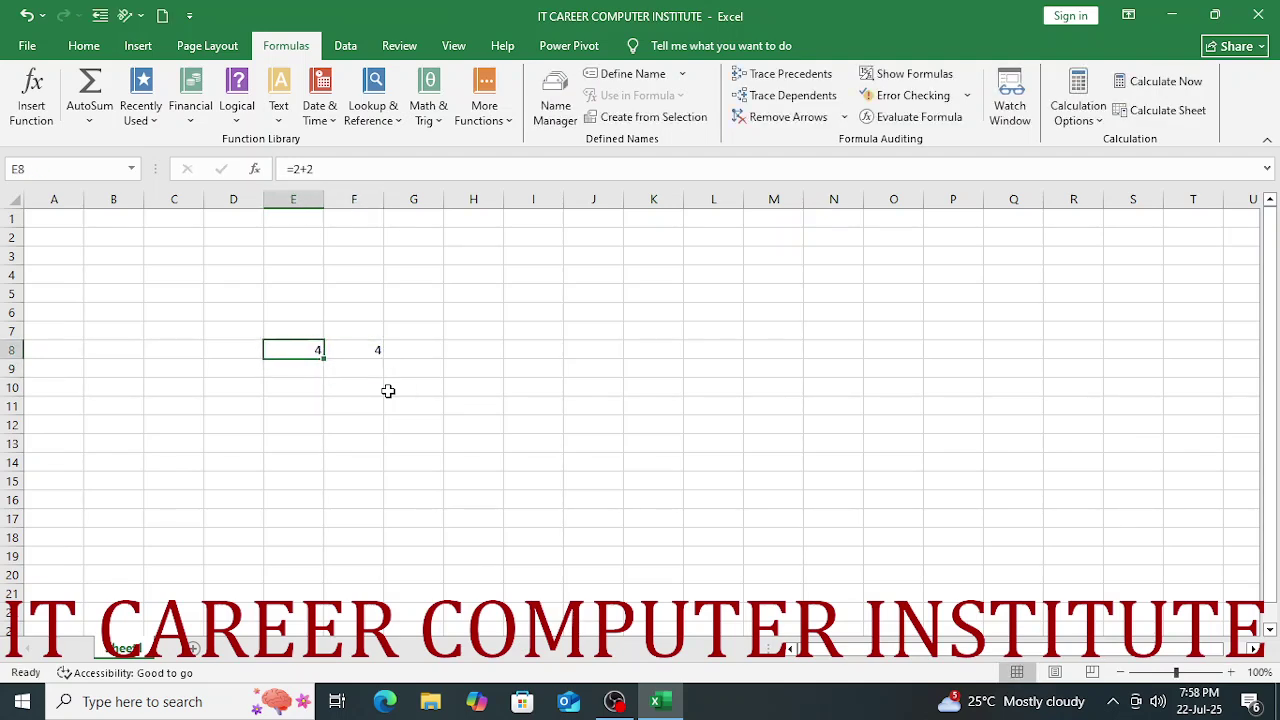
pyautogui.press('Right')
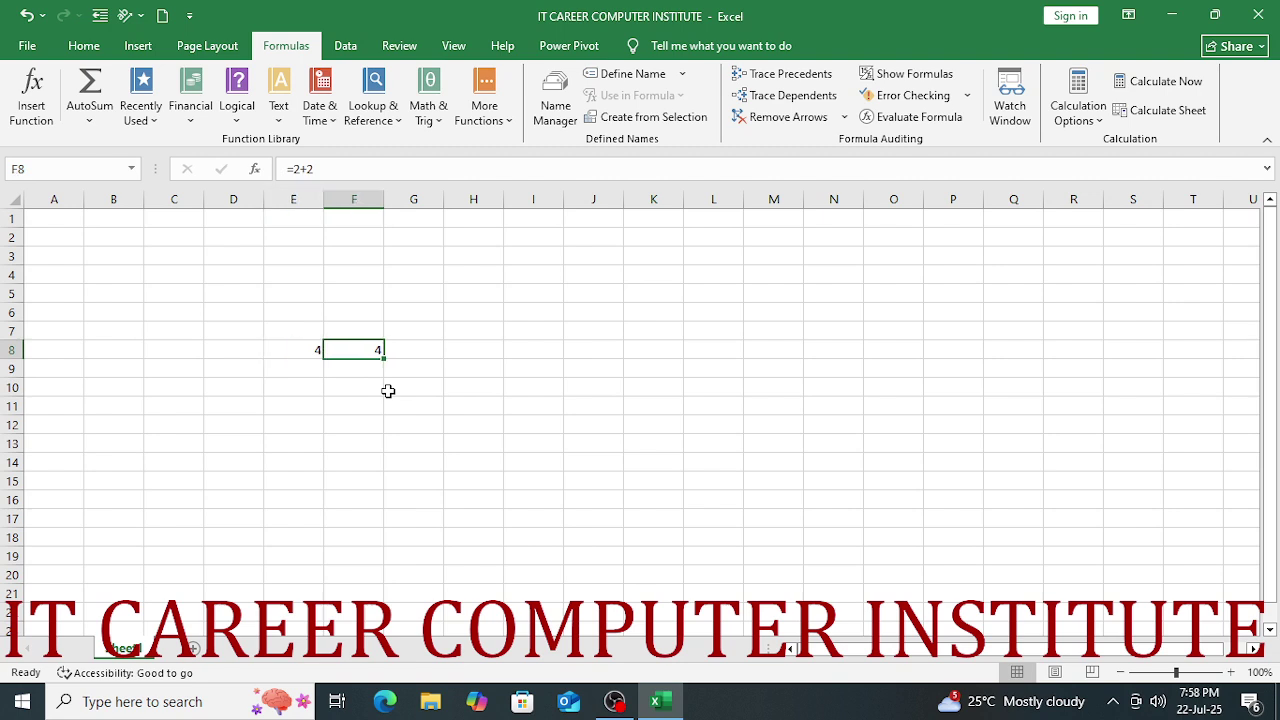
pyautogui.press('Left')
pyautogui.press('F2')
pyautogui.press('Tab')
pyautogui.press('Left')
pyautogui.press('Left')
pyautogui.press('Right')
pyautogui.press('Right')
pyautogui.press('Left')
# Clear the formulas from cells E8 and F8 and make A2 the active cell
pyautogui.hotkey('shift', 'Right')
pyautogui.press('Delete')
pyautogui.press('Left')
pyautogui.press('Up')
pyautogui.press('Up')
pyautogui.press('Left')
pyautogui.press('Up')
pyautogui.press('Up')
pyautogui.press('Left')
pyautogui.press('Left')
pyautogui.press('Up')
pyautogui.press('Up')
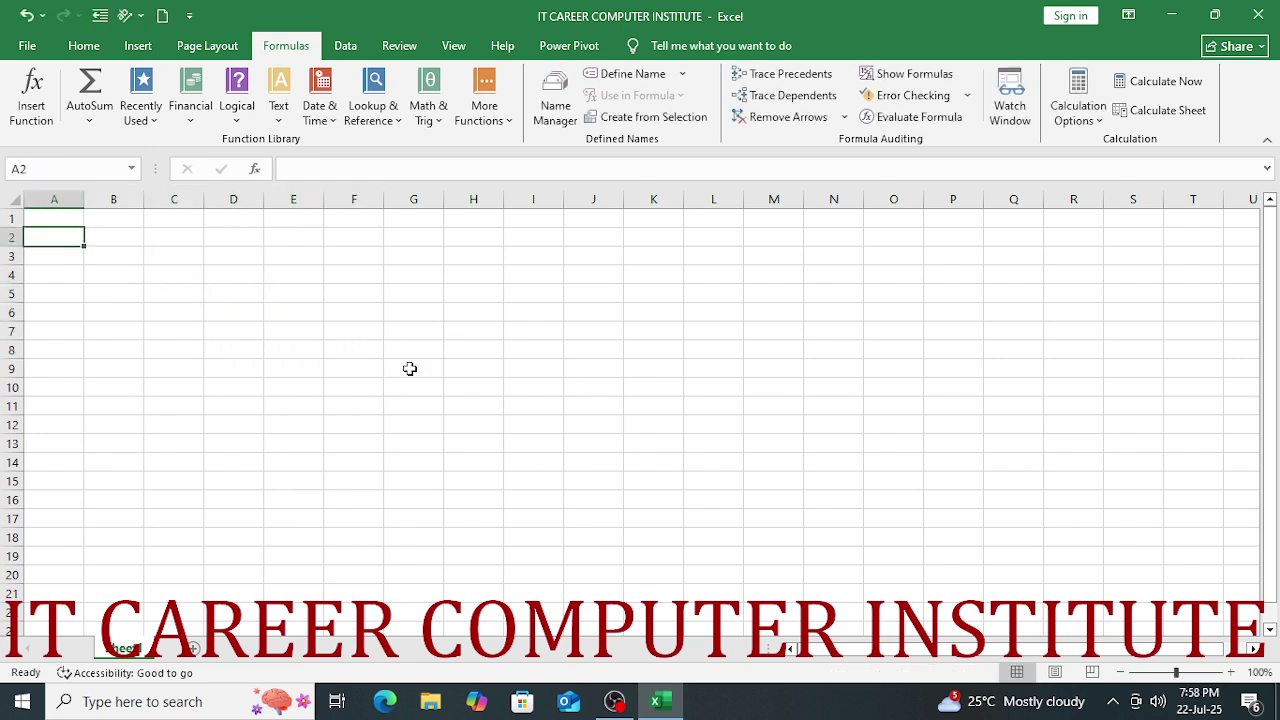
# Create a new Microsoft Word document on the desktop, and open it briefly before closing it
pyautogui.press('super+d')
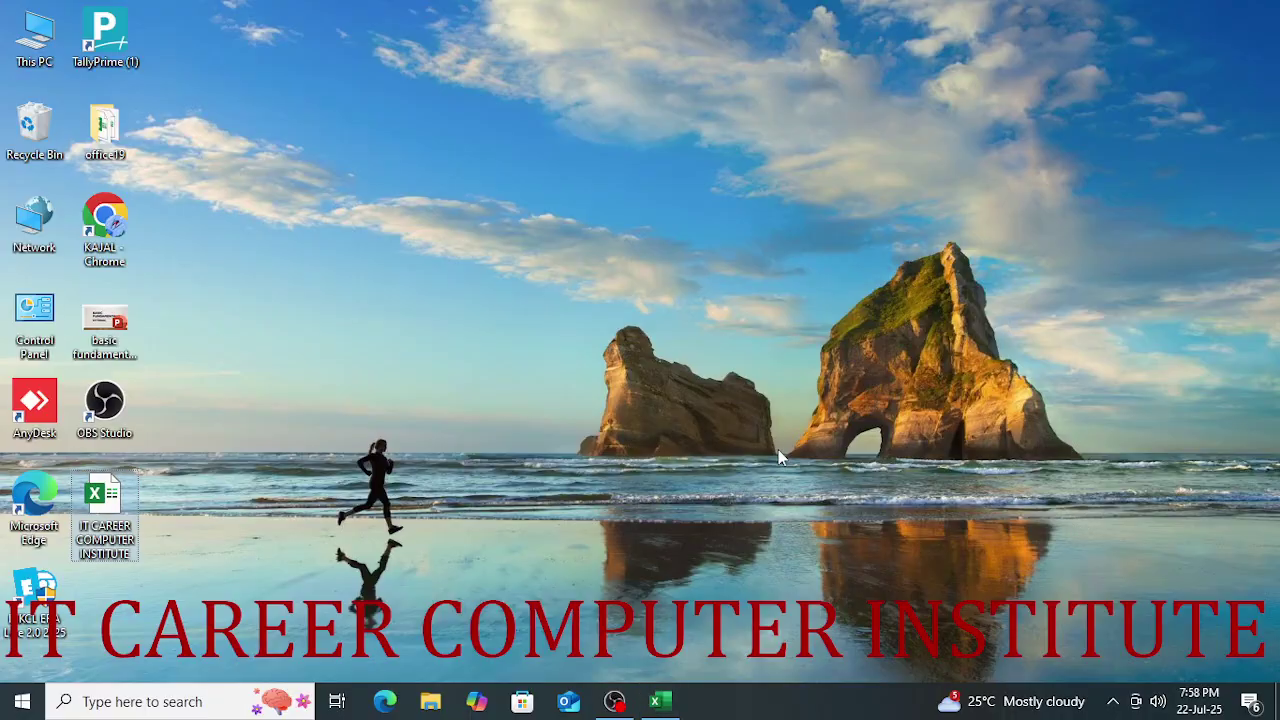
pyautogui.rightClick(384, 300)
pyautogui.moveTo(455, 496)
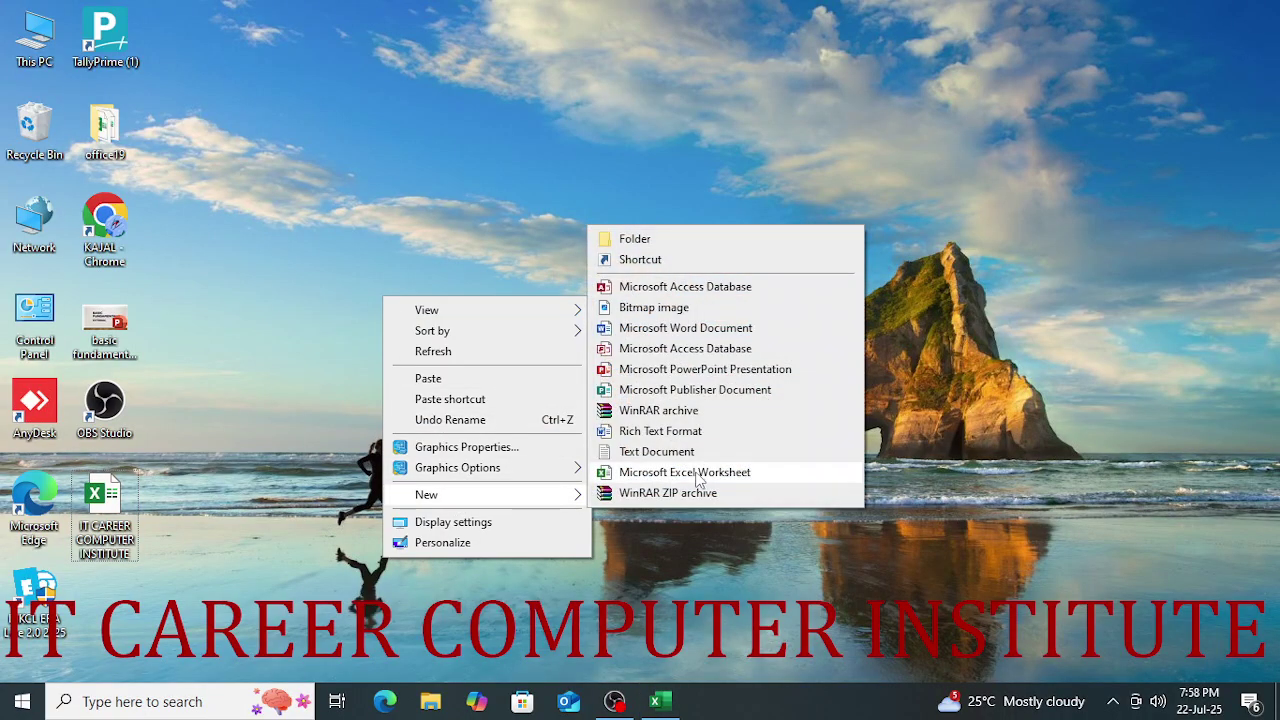
pyautogui.click(650, 328)
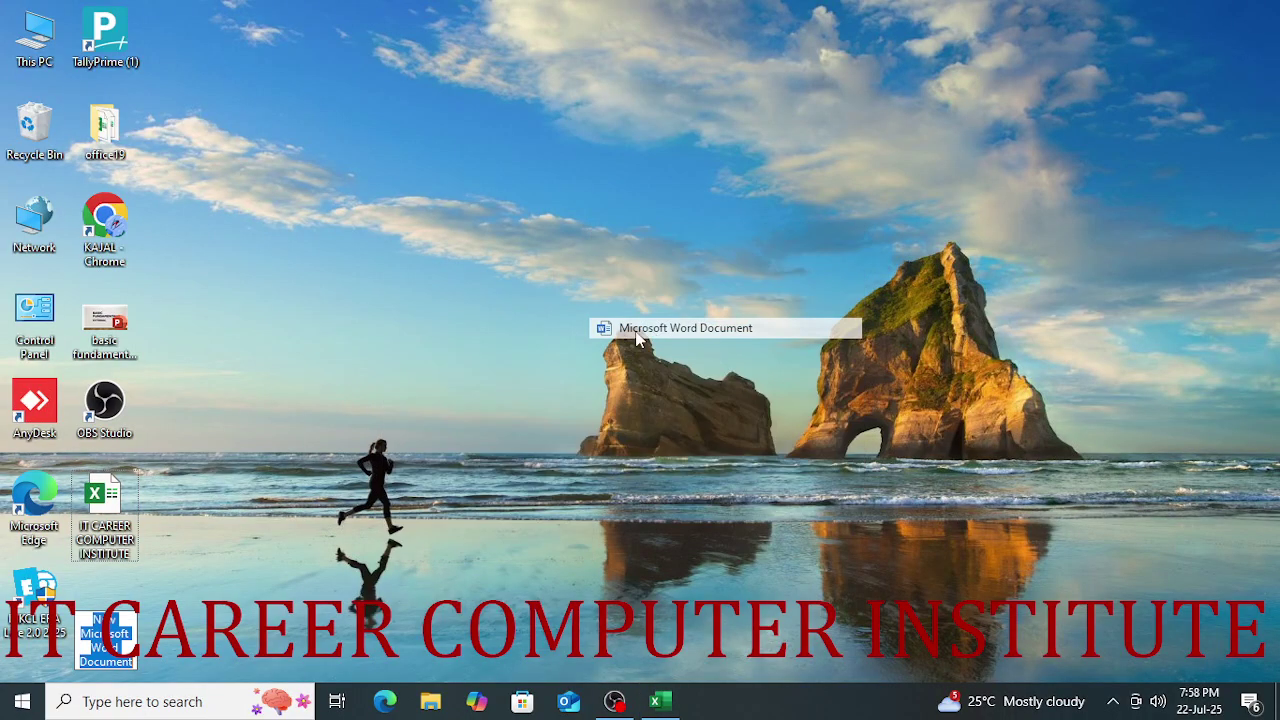
pyautogui.doubleClick(107, 603)
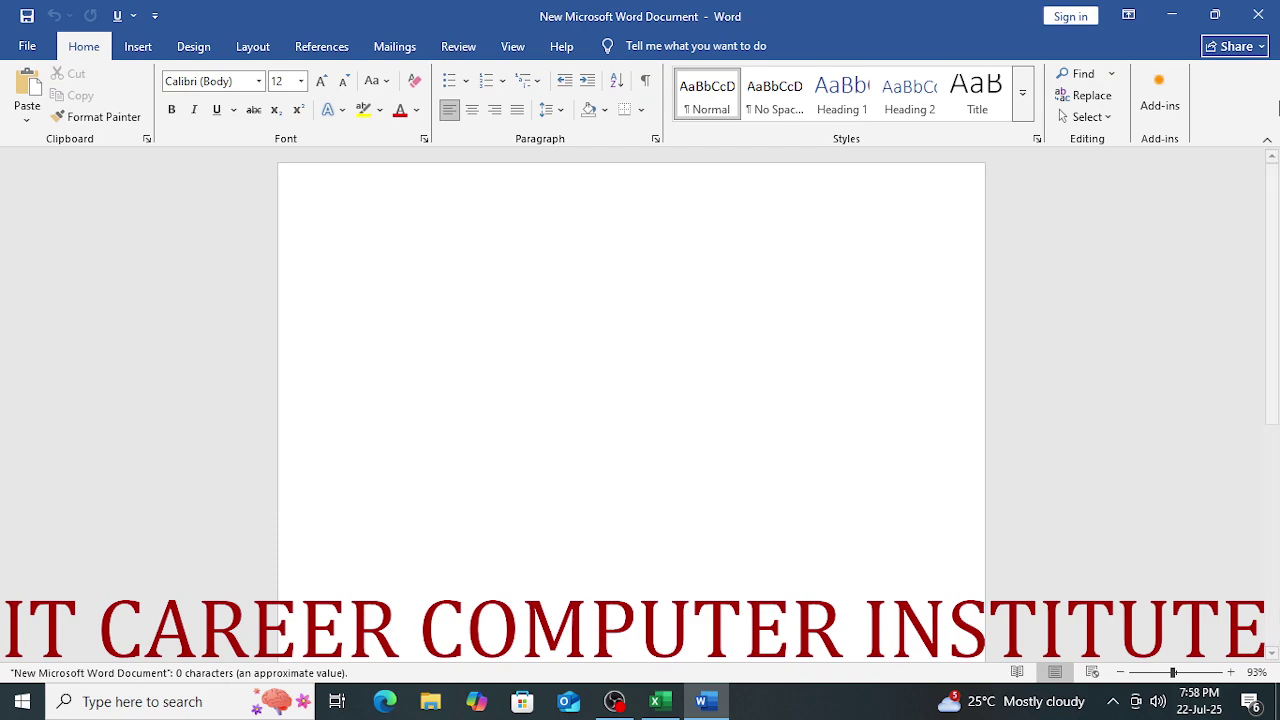
pyautogui.click(1258, 15)
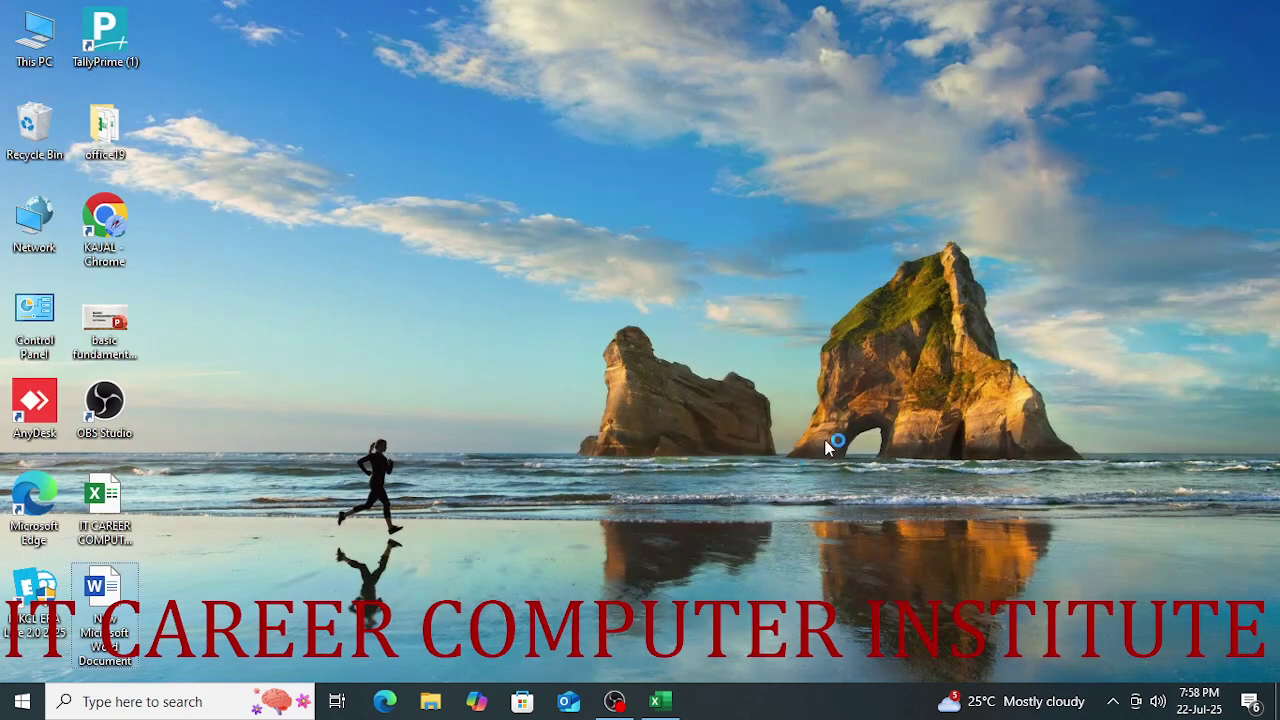
# Return to the IT CAREER COMPUTER INSTITUTE workbook in Excel and move the active cell stepwise from G10 to A1
pyautogui.click(660, 702)
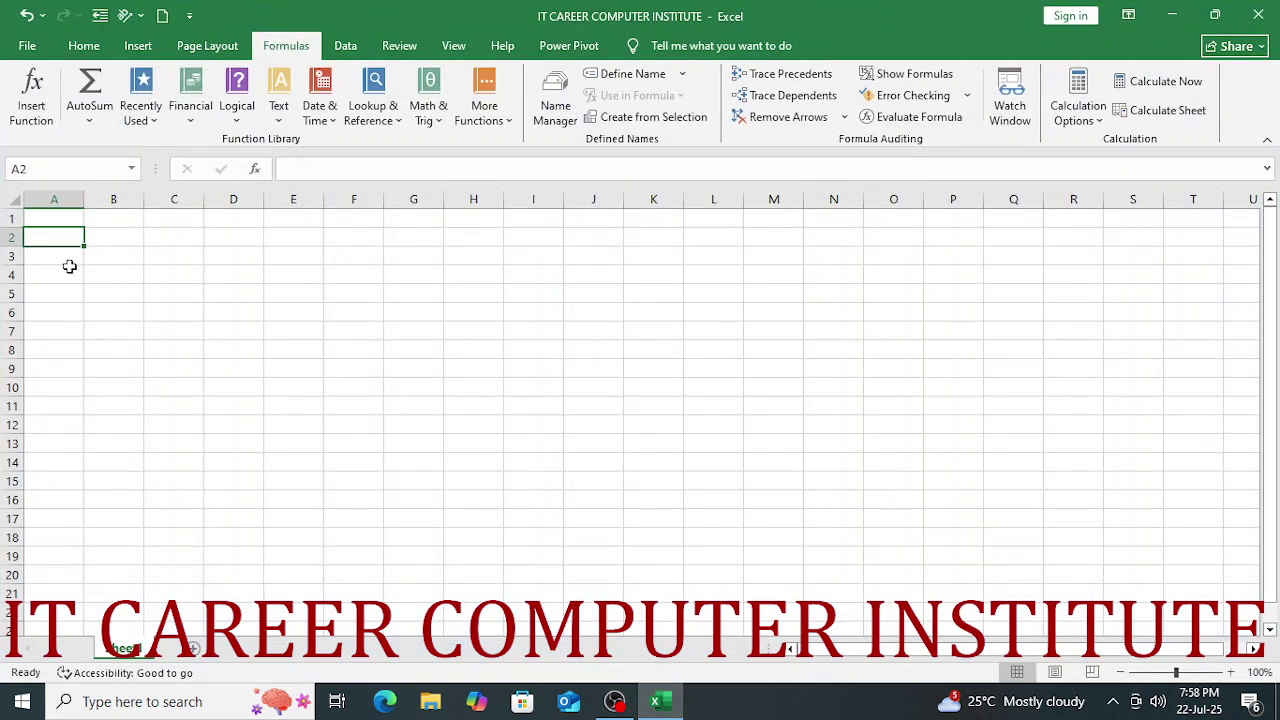
pyautogui.click(426, 391)
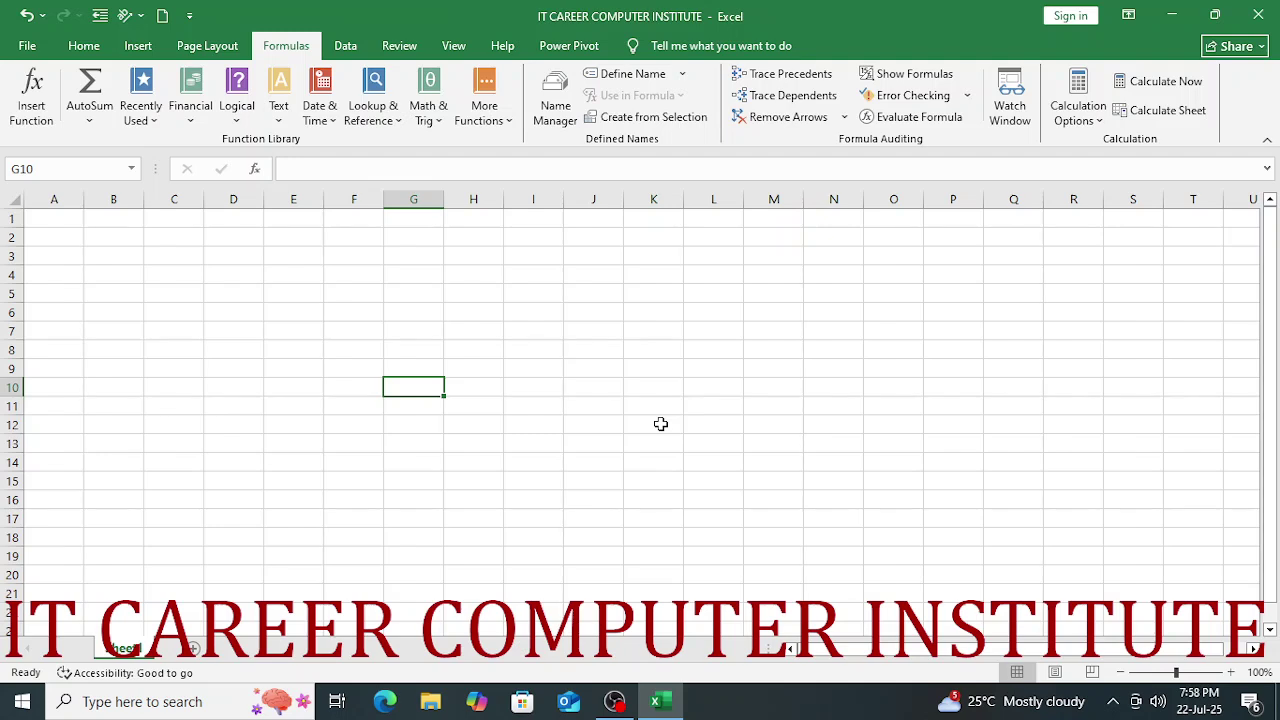
pyautogui.press('Left')
pyautogui.press('Up')
pyautogui.press('Left')
pyautogui.press('Up')
pyautogui.press('Left')
pyautogui.press('Up')
pyautogui.press('Left')
pyautogui.press('Up')
pyautogui.press('Up')
pyautogui.press('Left')
pyautogui.press('Left')
pyautogui.press('Up')
pyautogui.press('Up')
pyautogui.press('Up')
pyautogui.press('Up')
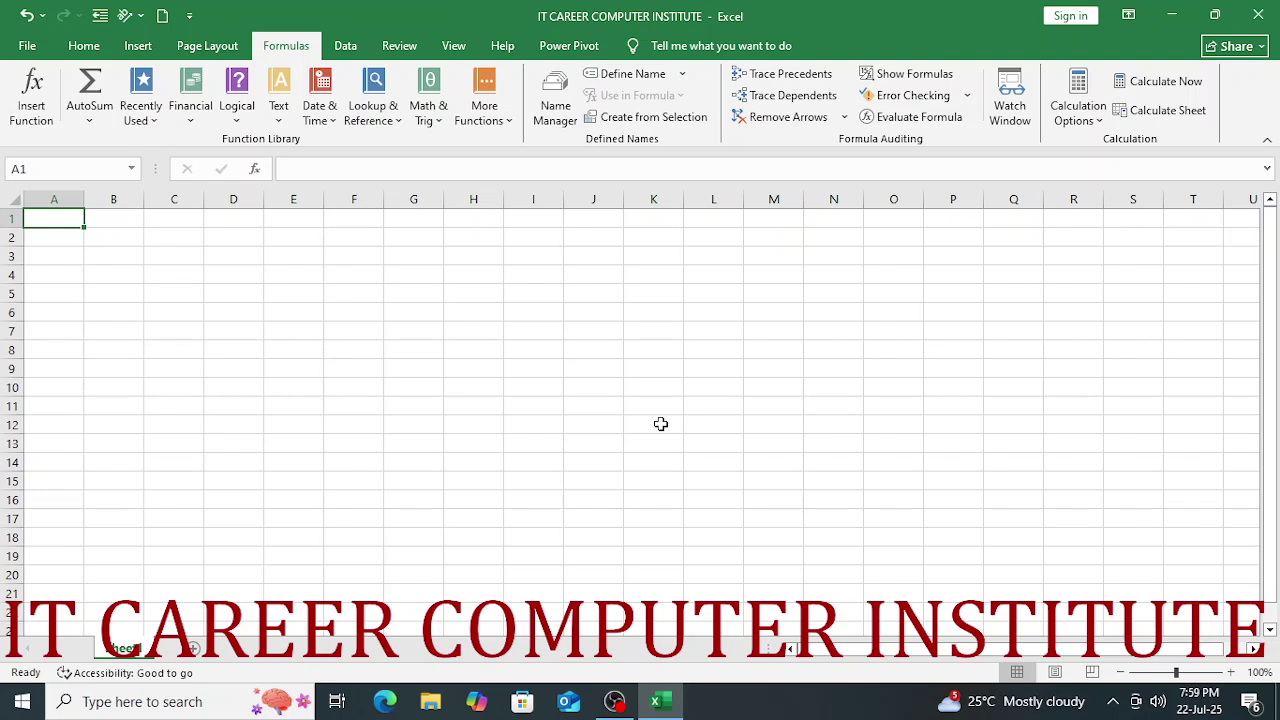
# Move the active cell from A1 to E1, down through column E, and back up to row 1
pyautogui.press('Right')
pyautogui.press('Right')
pyautogui.press('Right')
pyautogui.press('Right')
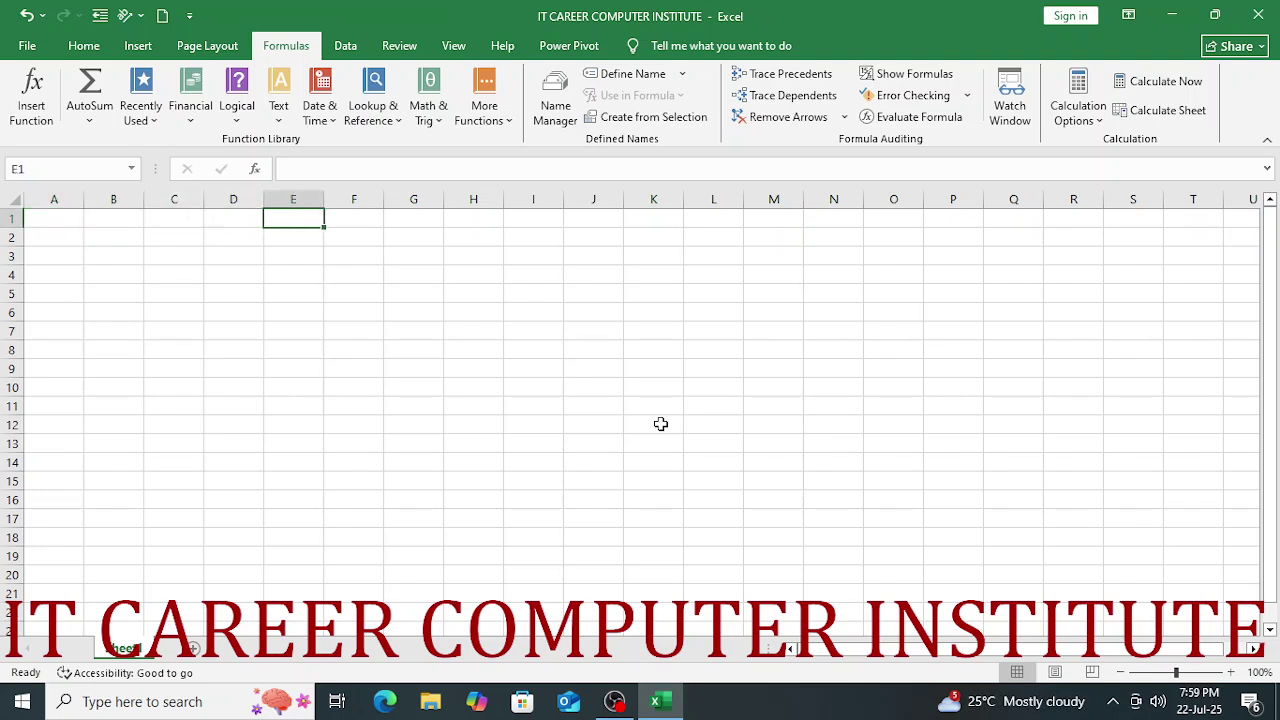
pyautogui.press('Down')
pyautogui.press('Down')
pyautogui.press('Down')
pyautogui.press('Down')
pyautogui.press('Down')
pyautogui.press('Down')
pyautogui.press('Down')
pyautogui.press('Down')
pyautogui.press('Down')
pyautogui.press('Down')
pyautogui.press('Down')
pyautogui.press('Down')
pyautogui.press('Down')
pyautogui.press('Down')
pyautogui.press('Down')
pyautogui.press('Down')
pyautogui.press('Down')
pyautogui.press('Down')
pyautogui.press('Down')
pyautogui.press('Down')
pyautogui.press('Down')
pyautogui.press('Up')
pyautogui.press('Up')
pyautogui.press('Up')
pyautogui.press('Up')
pyautogui.press('Up')
pyautogui.press('Up')
pyautogui.press('Up')
pyautogui.press('Up')
pyautogui.press('Up')
pyautogui.press('Up')
pyautogui.press('Up')
pyautogui.press('Up')
pyautogui.press('Up')
pyautogui.press('Up')
pyautogui.press('Up')
pyautogui.press('Up')
pyautogui.press('Up')
pyautogui.press('Up')
pyautogui.press('Up')
pyautogui.press('Up')
pyautogui.press('Up')
pyautogui.press('Up')
# Move the active cell along row 1 through the columns as far as FC1
pyautogui.press('Right')
pyautogui.press('Right')
pyautogui.press('Right')
pyautogui.press('Right')
pyautogui.press('Right')
pyautogui.press('Right')
pyautogui.press('Right')
pyautogui.press('Right')
pyautogui.press('Right')
pyautogui.press('Right')
pyautogui.press('Right')
pyautogui.press('Right')
pyautogui.press('Right')
pyautogui.press('Right')
pyautogui.press('Right')
pyautogui.press('Right')
pyautogui.press('Right')
pyautogui.press('Right')
pyautogui.press('Right')
pyautogui.press('Right')
pyautogui.press('Right')
pyautogui.press('Right')
pyautogui.press('Right')
pyautogui.press('Right')
pyautogui.press('Right')
pyautogui.press('Right')
pyautogui.press('Right')
pyautogui.press('Right')
pyautogui.press('Right')
pyautogui.press('Right')
pyautogui.press('Right')
pyautogui.press('Right')
pyautogui.press('Right')
pyautogui.press('Right')
pyautogui.press('Right')
pyautogui.press('Right')
pyautogui.press('Right')
pyautogui.press('Right')
pyautogui.press('Right')
pyautogui.press('Right')
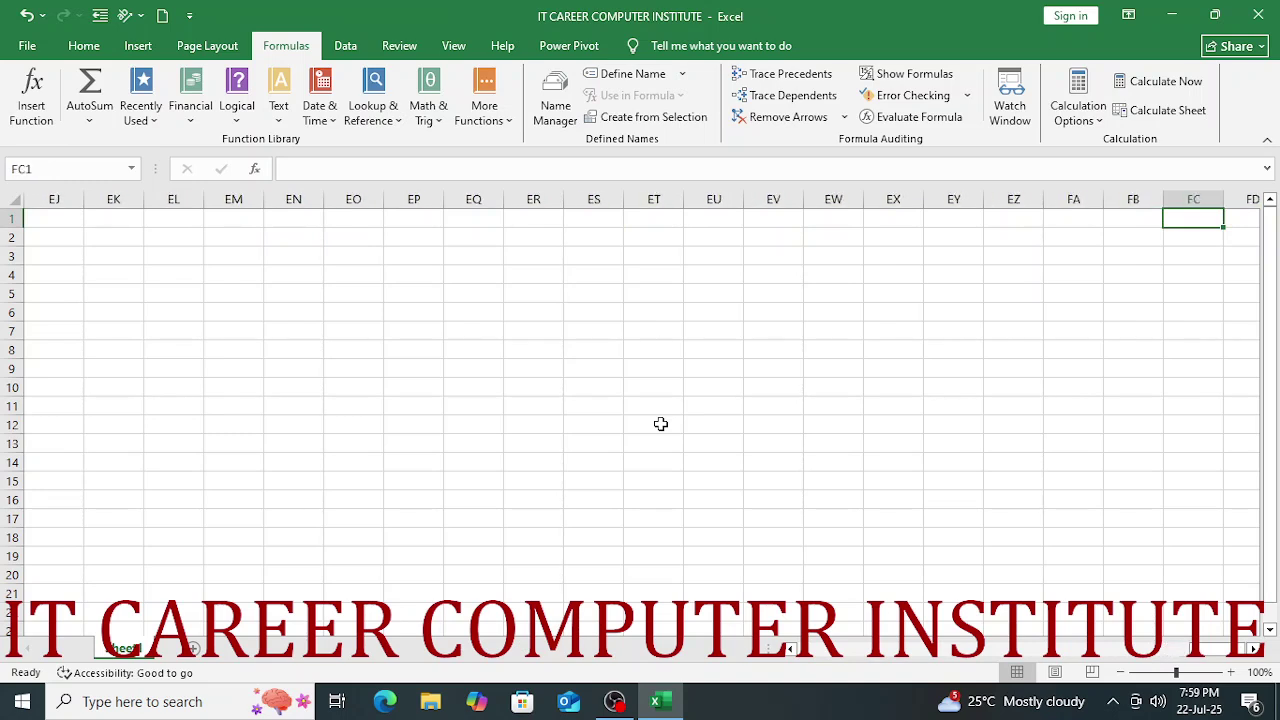
# Move the active cell along row 1 from FC1 through the columns as far as AGU1
pyautogui.press('Right')
pyautogui.press('Right')
pyautogui.press('Right')
pyautogui.press('Right')
pyautogui.press('Right')
pyautogui.press('Right')
pyautogui.press('Right')
pyautogui.press('Right')
pyautogui.press('Right')
pyautogui.press('Right')
pyautogui.press('Right')
pyautogui.press('Right')
pyautogui.press('Right')
pyautogui.press('Right')
pyautogui.press('Right')
pyautogui.press('Right')
pyautogui.press('Right')
pyautogui.press('Right')
pyautogui.press('Right')
pyautogui.press('Right')
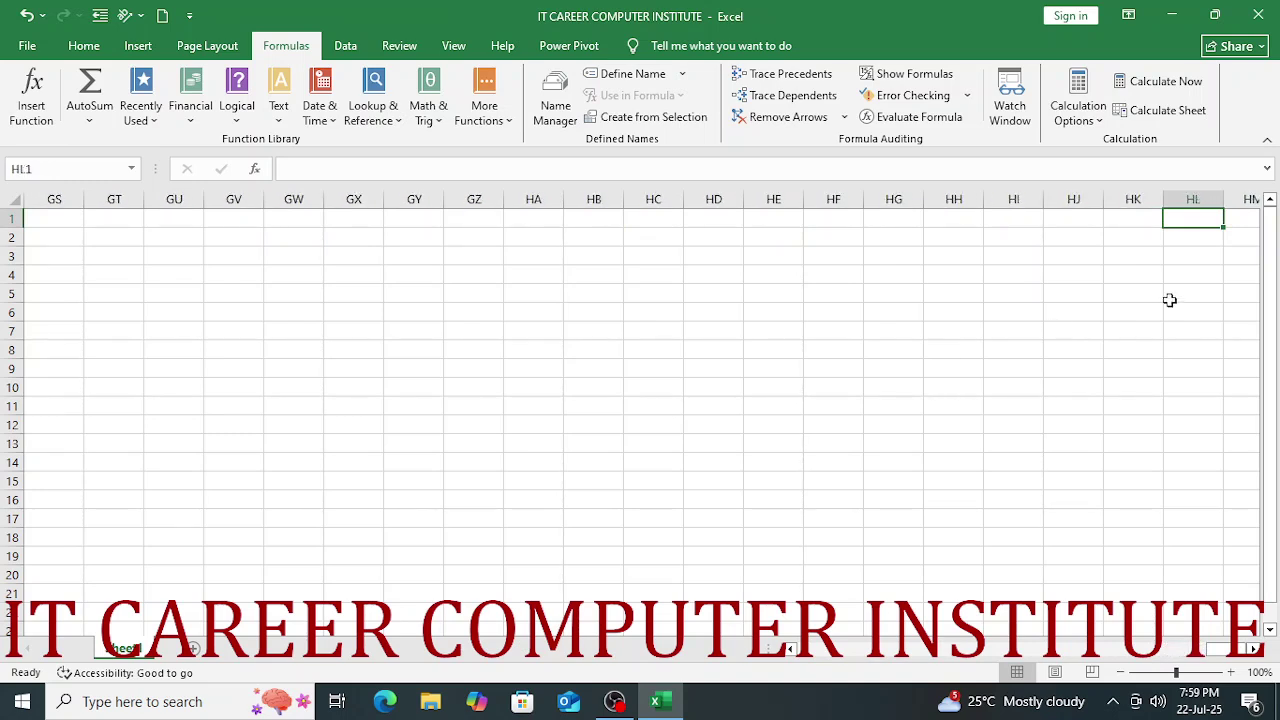
pyautogui.press('Right')
pyautogui.press('Right')
pyautogui.press('Right')
pyautogui.press('Right')
pyautogui.press('Right')
pyautogui.press('Right')
pyautogui.press('Right')
pyautogui.press('Right')
pyautogui.press('Right')
pyautogui.press('Right')
pyautogui.press('Right')
pyautogui.press('Right')
pyautogui.press('Right')
pyautogui.press('Right')
pyautogui.press('Right')
pyautogui.press('Right')
pyautogui.press('Right')
pyautogui.press('Right')
pyautogui.press('Right')
pyautogui.press('Right')
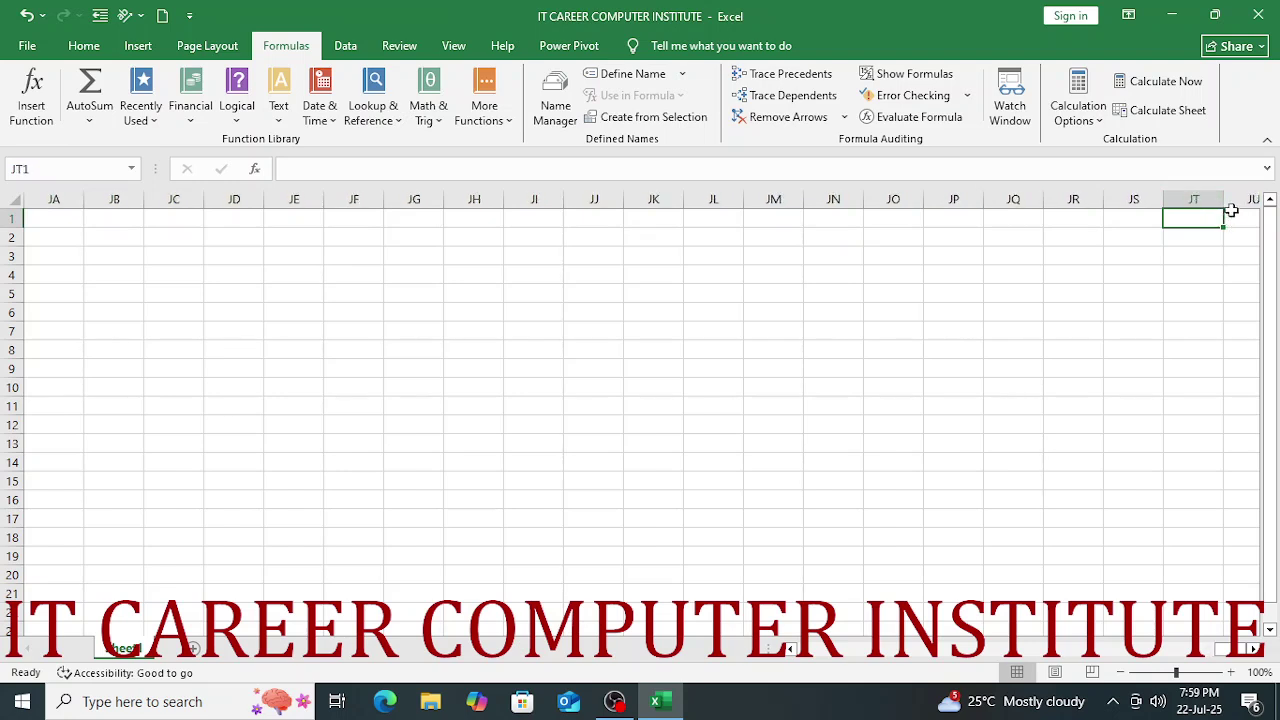
pyautogui.press('Right')
pyautogui.press('Right')
pyautogui.press('Right')
pyautogui.press('Right')
pyautogui.press('Right')
pyautogui.press('Right')
pyautogui.press('Right')
pyautogui.press('Right')
pyautogui.press('Right')
pyautogui.press('Right')
pyautogui.press('Right')
pyautogui.press('Right')
pyautogui.press('Right')
pyautogui.press('Right')
pyautogui.press('Right')
pyautogui.press('Right')
pyautogui.press('Right')
pyautogui.press('Right')
pyautogui.press('Right')
pyautogui.press('Right')
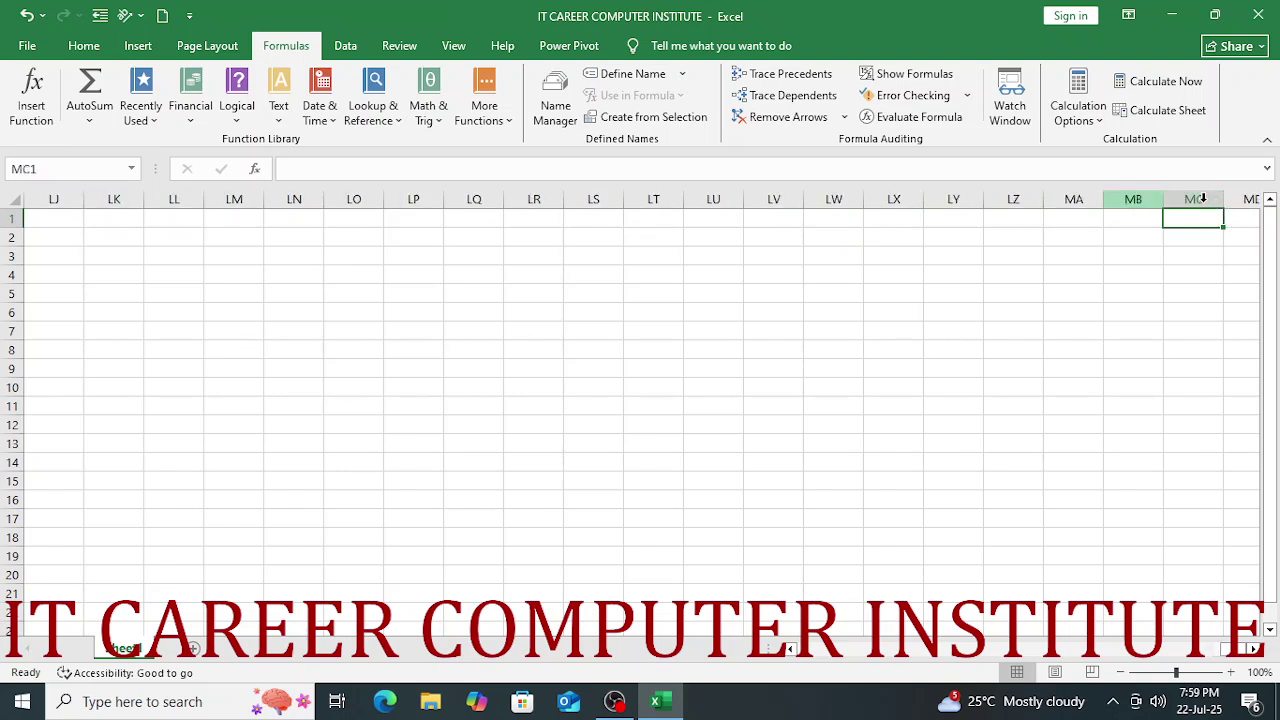
pyautogui.press('Right')
pyautogui.press('Right')
pyautogui.press('Right')
pyautogui.press('Right')
pyautogui.press('Right')
pyautogui.press('Right')
pyautogui.press('Right')
pyautogui.press('Right')
pyautogui.press('Right')
pyautogui.press('Right')
pyautogui.press('Right')
pyautogui.press('Right')
pyautogui.press('Right')
pyautogui.press('Right')
pyautogui.press('Right')
pyautogui.press('Right')
pyautogui.press('Right')
pyautogui.press('Right')
pyautogui.press('Right')
pyautogui.press('Right')
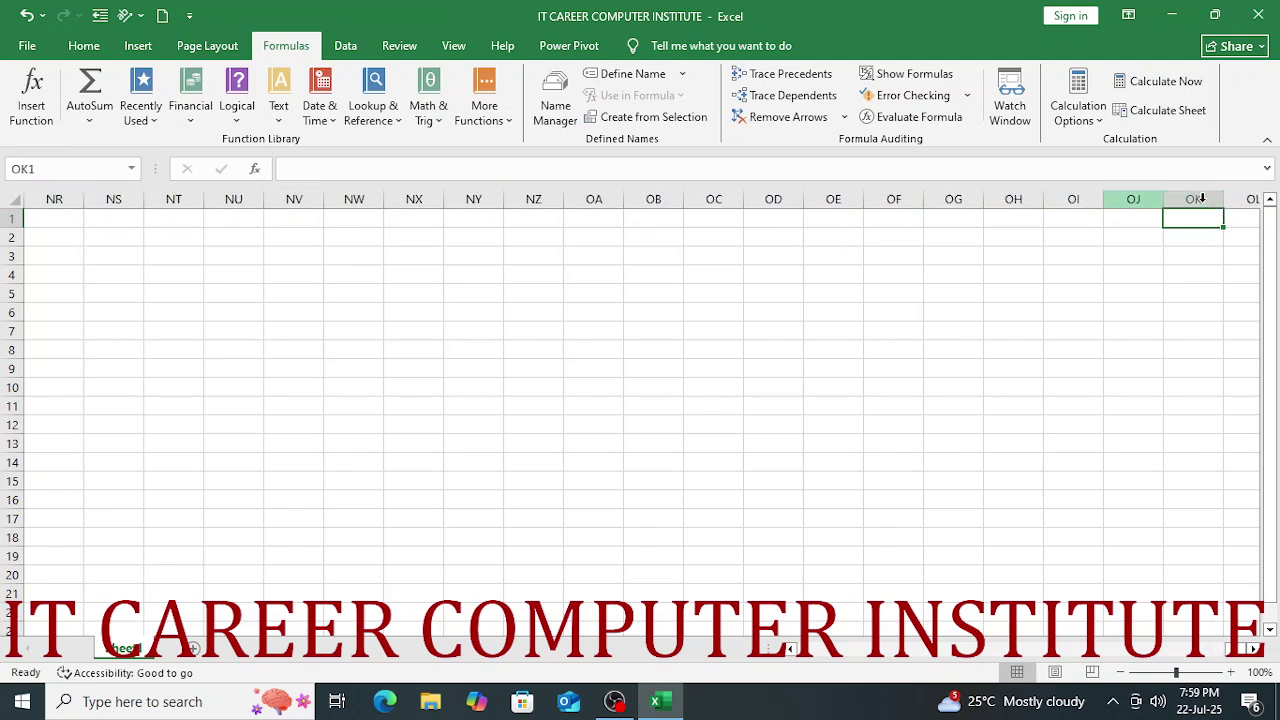
pyautogui.press('Right')
pyautogui.press('Right')
pyautogui.press('Right')
pyautogui.press('Right')
pyautogui.press('Right')
pyautogui.press('Right')
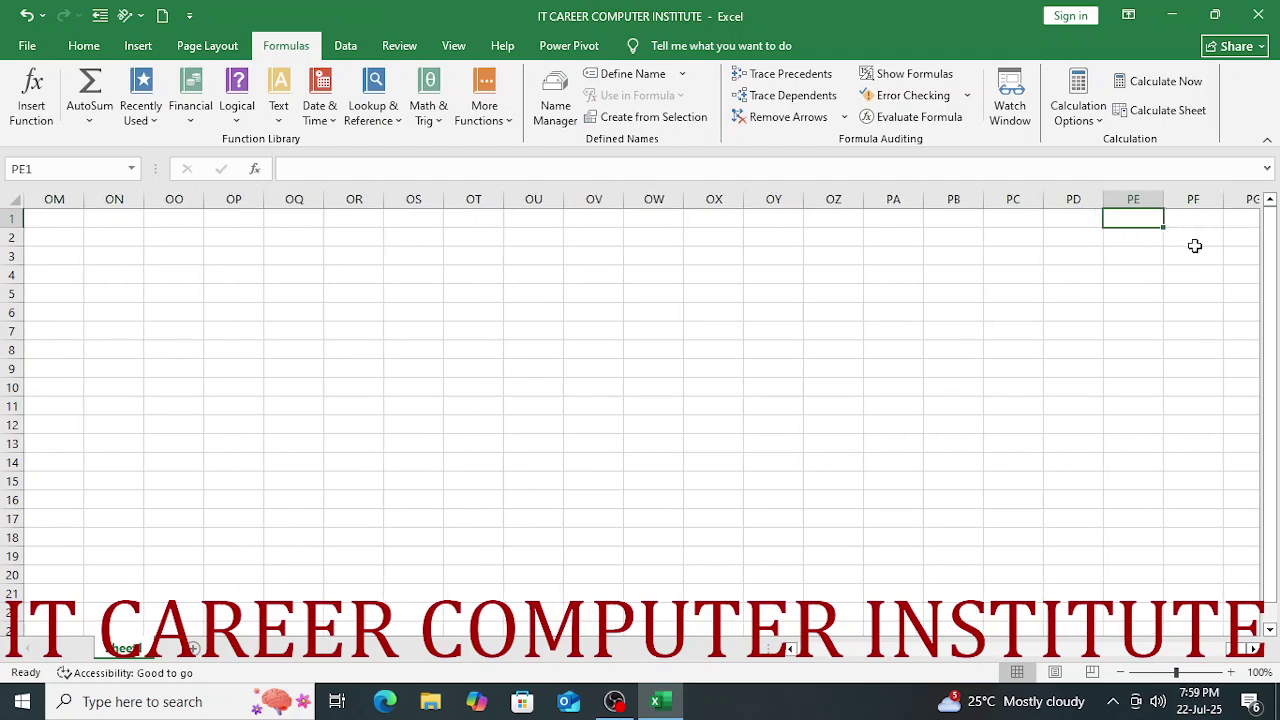
pyautogui.press('Right')
pyautogui.press('Right')
pyautogui.press('Right')
pyautogui.press('Right')
pyautogui.press('Right')
pyautogui.press('Right')
pyautogui.press('Right')
pyautogui.press('Right')
pyautogui.press('Right')
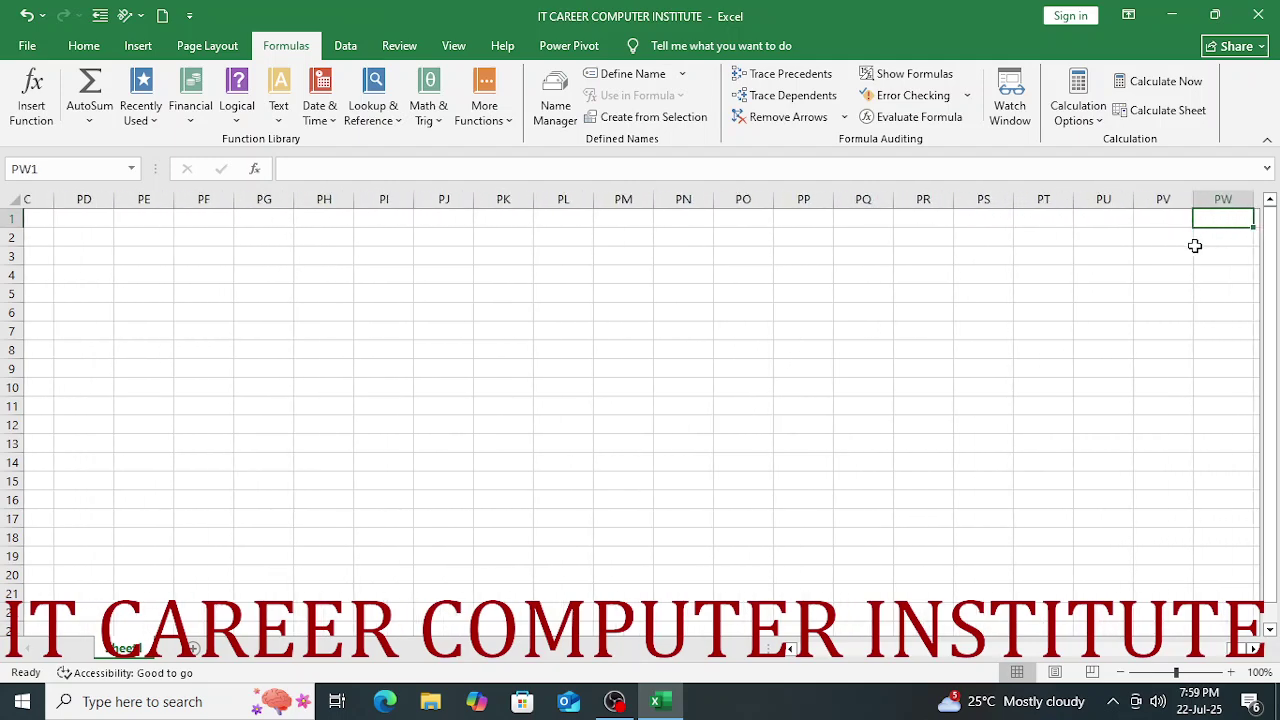
pyautogui.press('Right')
pyautogui.press('Right')
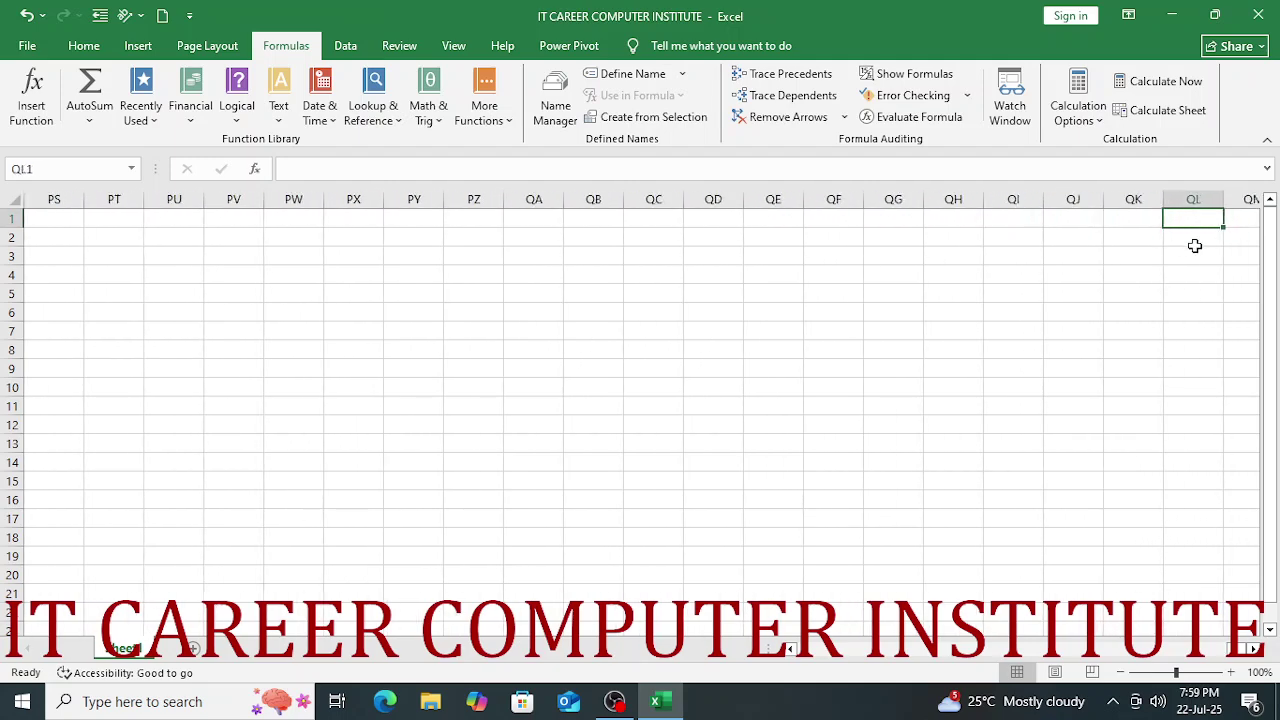
pyautogui.press('Right')
pyautogui.press('Right')
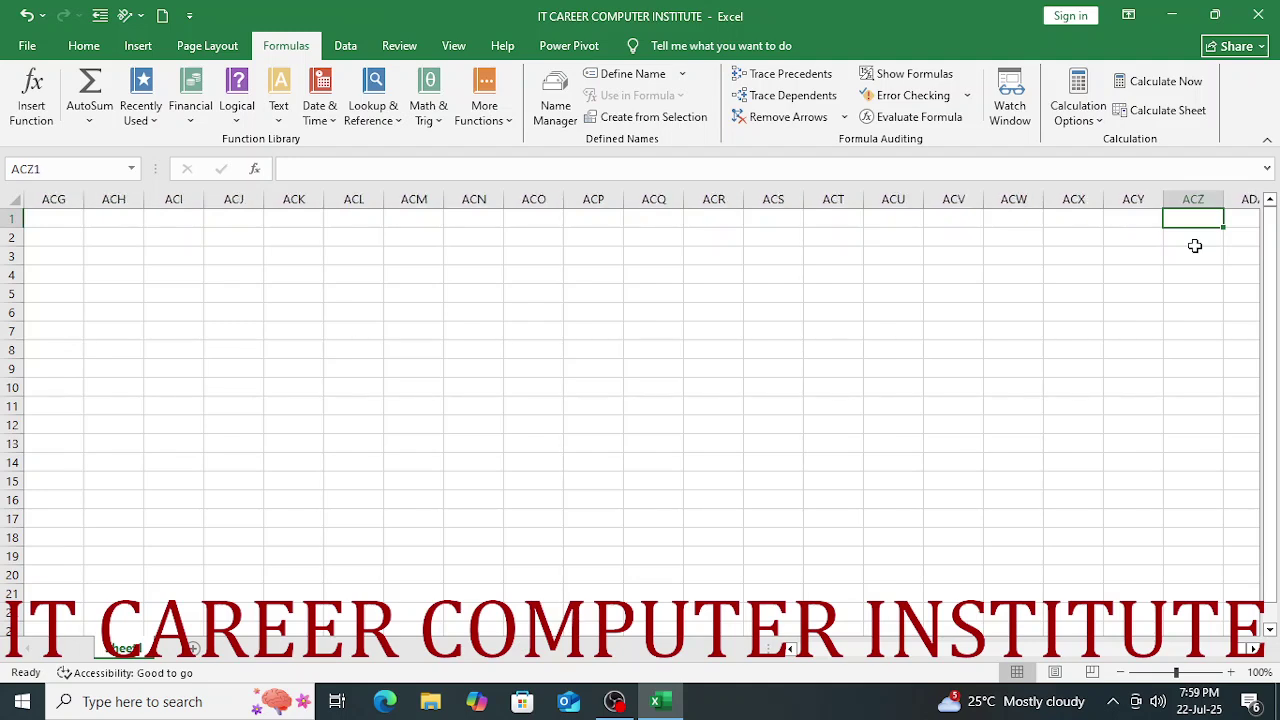
pyautogui.press('Right')
pyautogui.press('Right')
pyautogui.press('Right')
pyautogui.press('Right')
pyautogui.press('Right')
pyautogui.press('Right')
pyautogui.press('Right')
pyautogui.press('Right')
pyautogui.press('Right')
pyautogui.press('Right')
pyautogui.press('Right')
pyautogui.press('Right')
pyautogui.press('Right')
pyautogui.press('Right')
pyautogui.press('Right')
pyautogui.press('Right')
pyautogui.press('Right')
pyautogui.press('Right')
pyautogui.press('Right')
pyautogui.press('Right')
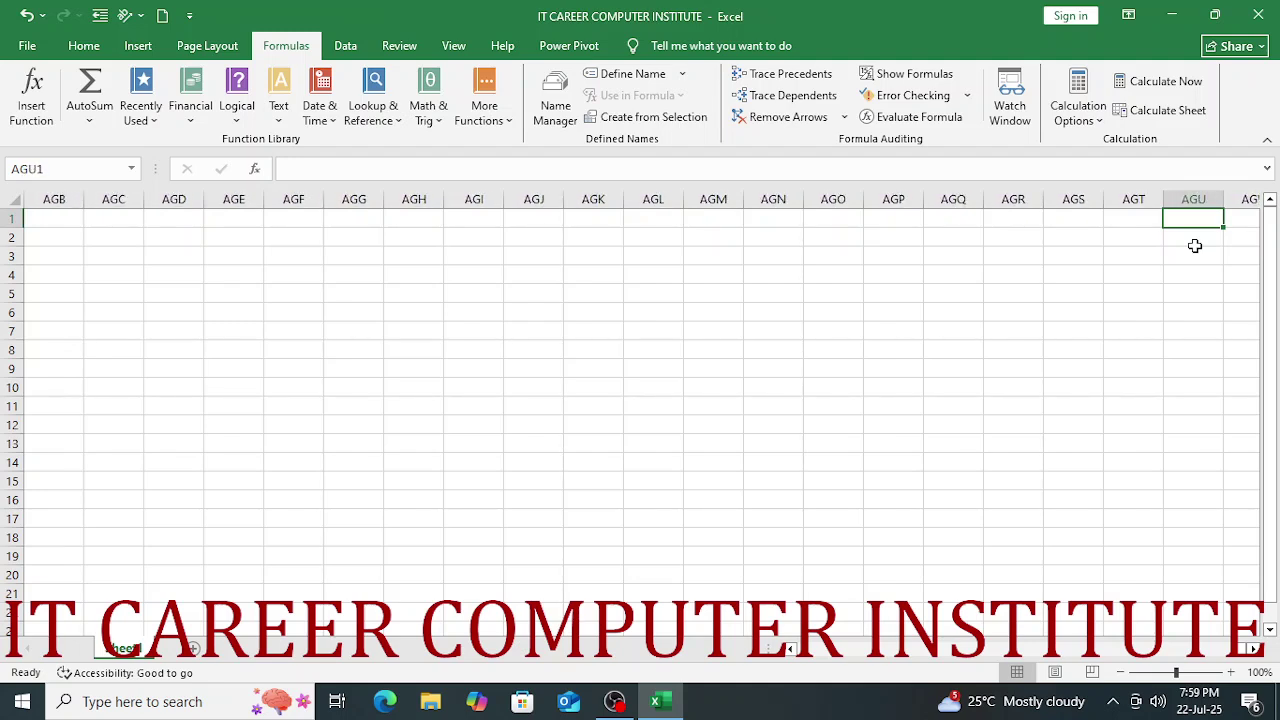
# Jump to the last column of row 1 and select cell XFD1
pyautogui.hotkey('ctrl', 'Right')
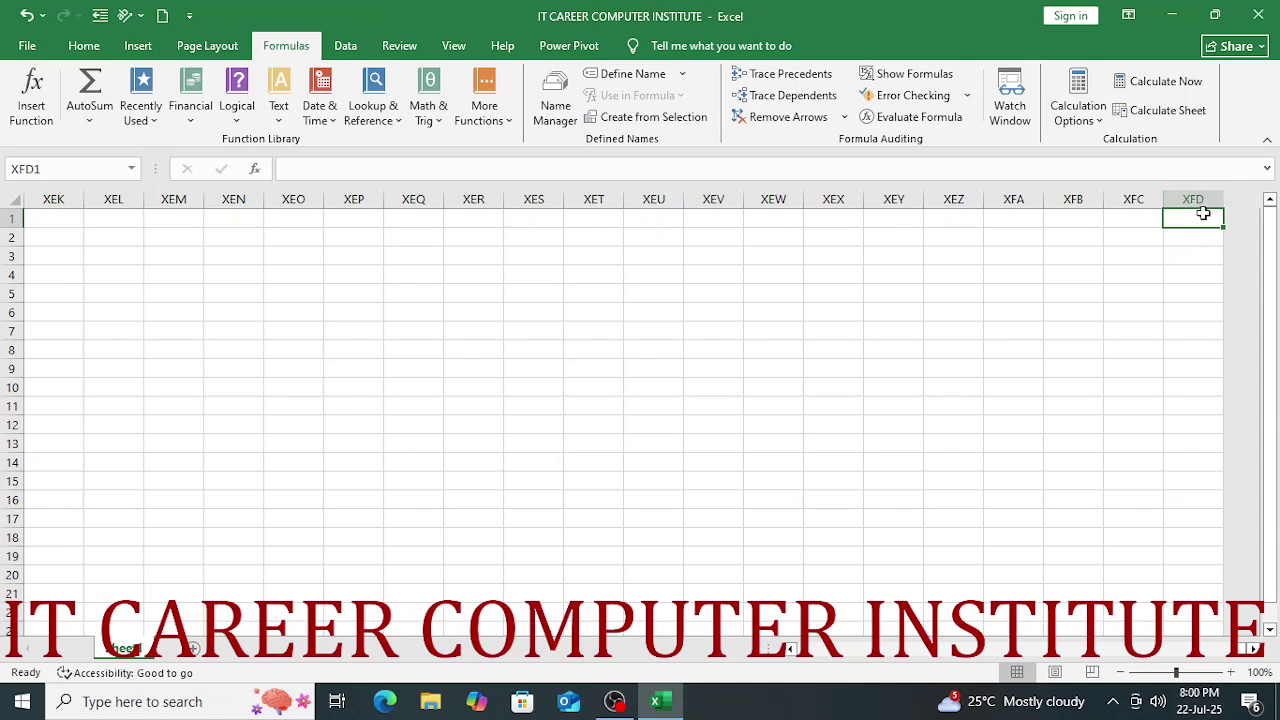
pyautogui.click(1203, 199)
pyautogui.click(1194, 218)
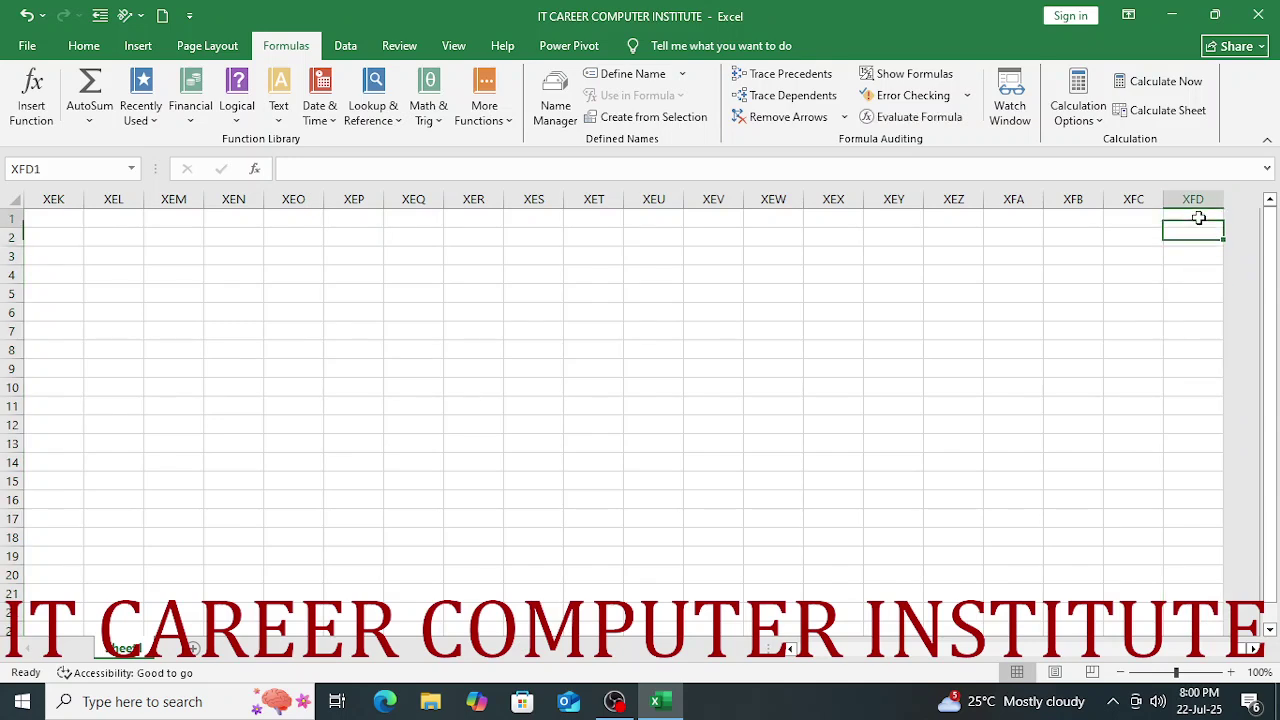
# Return to A1, step between A1 and B1, and jump to the end of row 1 and back to A1
pyautogui.hotkey('ctrl', 'Home')
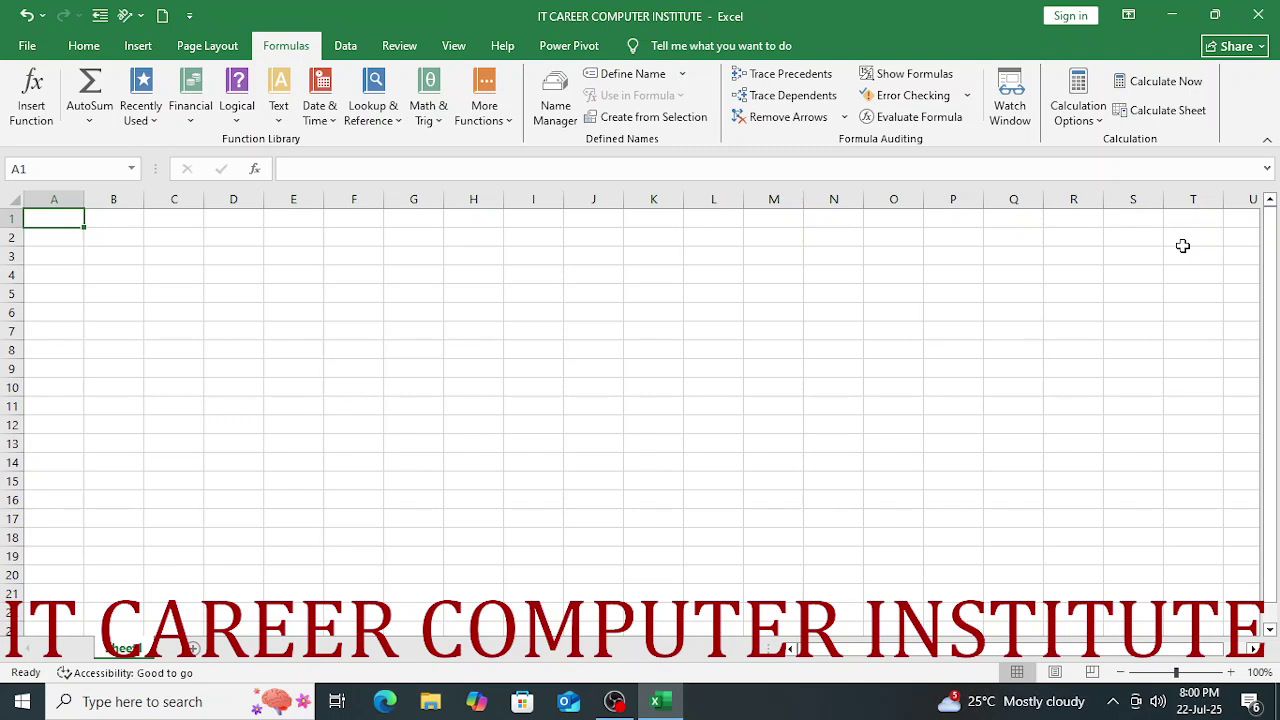
pyautogui.press('Right')
pyautogui.press('Left')
pyautogui.press('Right')
pyautogui.press('Left')
pyautogui.hotkey('ctrl', 'Right')
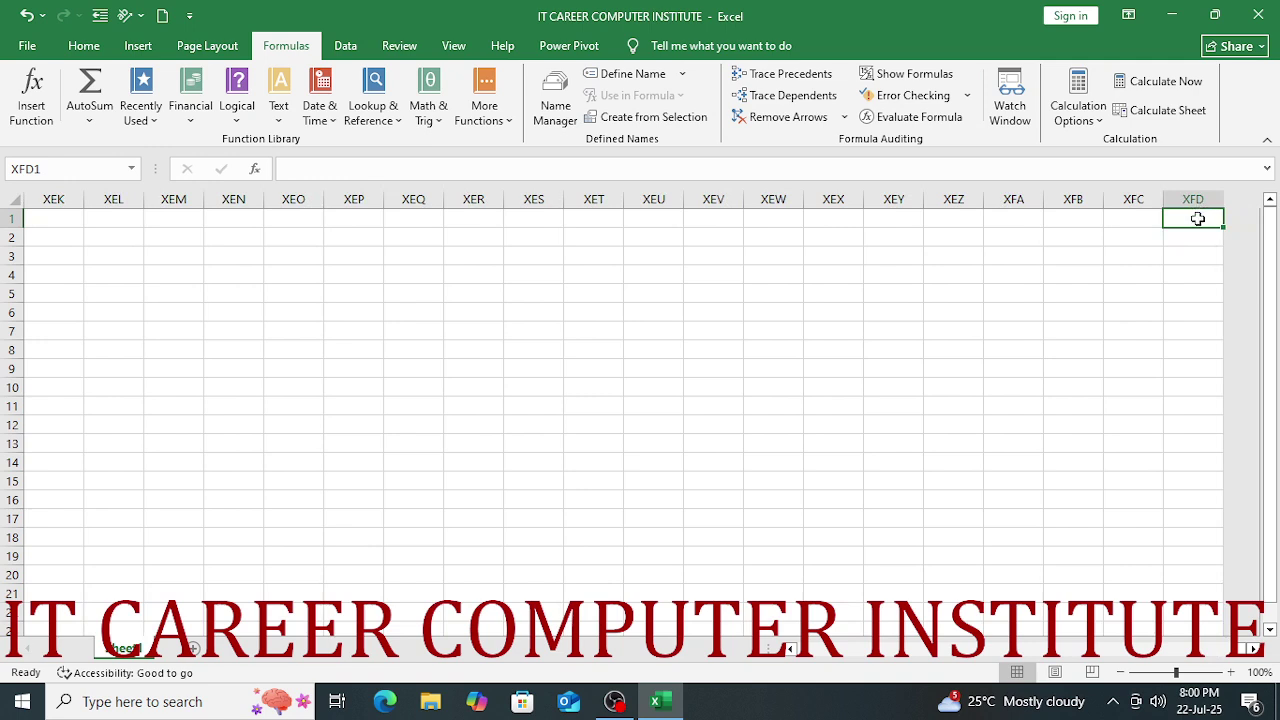
pyautogui.hotkey('ctrl', 'Left')
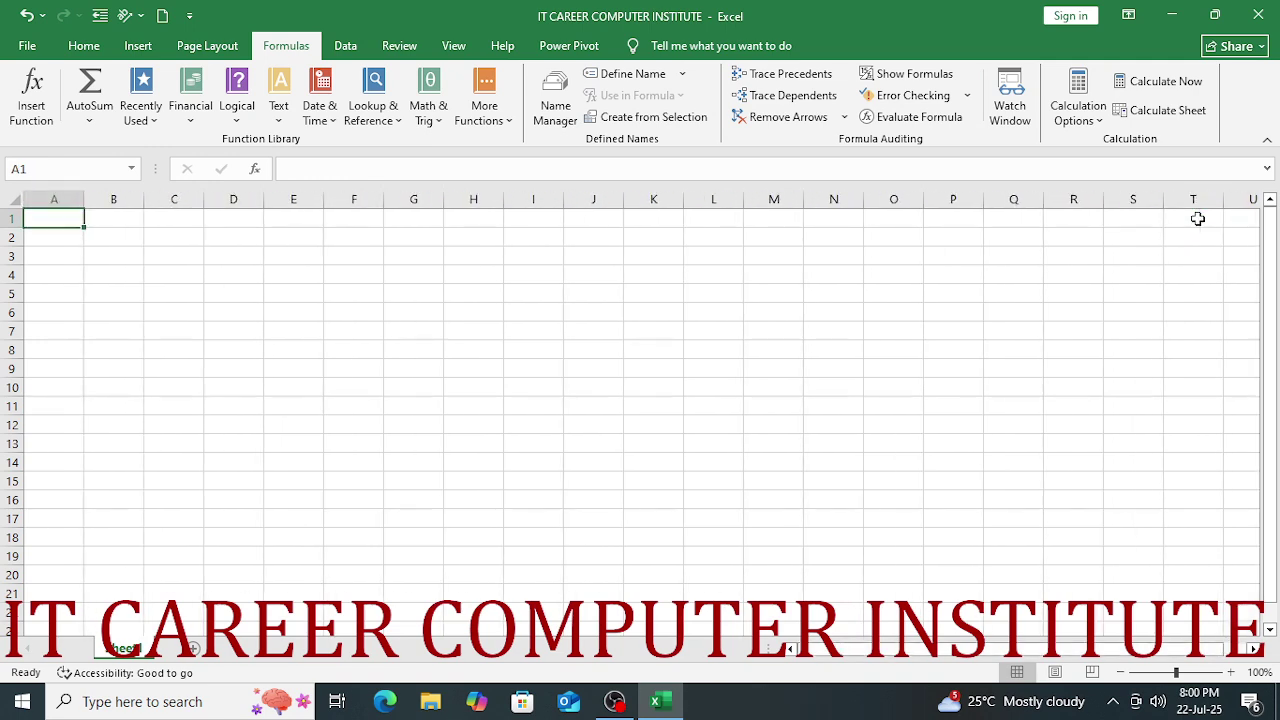
# Enter the numbers 1, 2, 3, 4 and 5 across cells A1 to E1
pyautogui.write('1')
pyautogui.press('Tab')
pyautogui.write('2')
pyautogui.press('Tab')
pyautogui.write('3')
pyautogui.press('Tab')
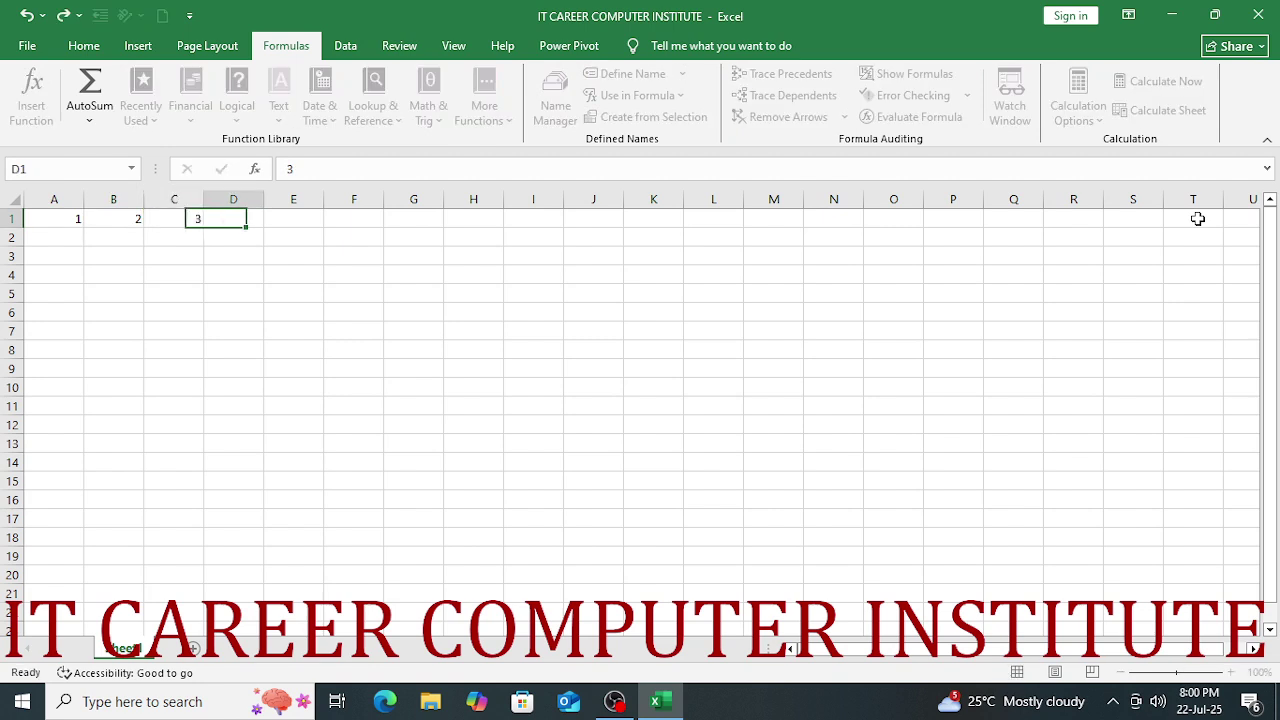
pyautogui.write('4')
pyautogui.press('Tab')
pyautogui.write('5')
pyautogui.press('Tab')
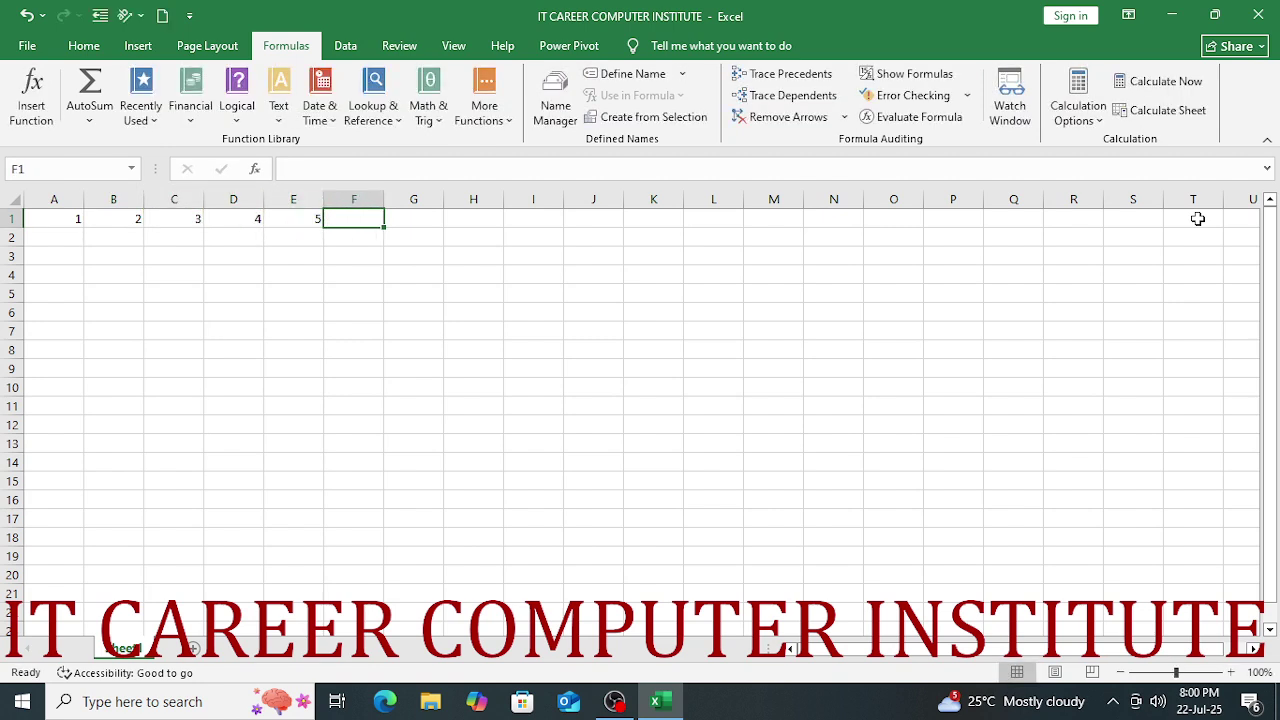
# Go back to A1 and select the filled range A1:E1 in one jump
pyautogui.press('Left')
pyautogui.press('Left')
pyautogui.press('Left')
pyautogui.press('Left')
pyautogui.press('Left')
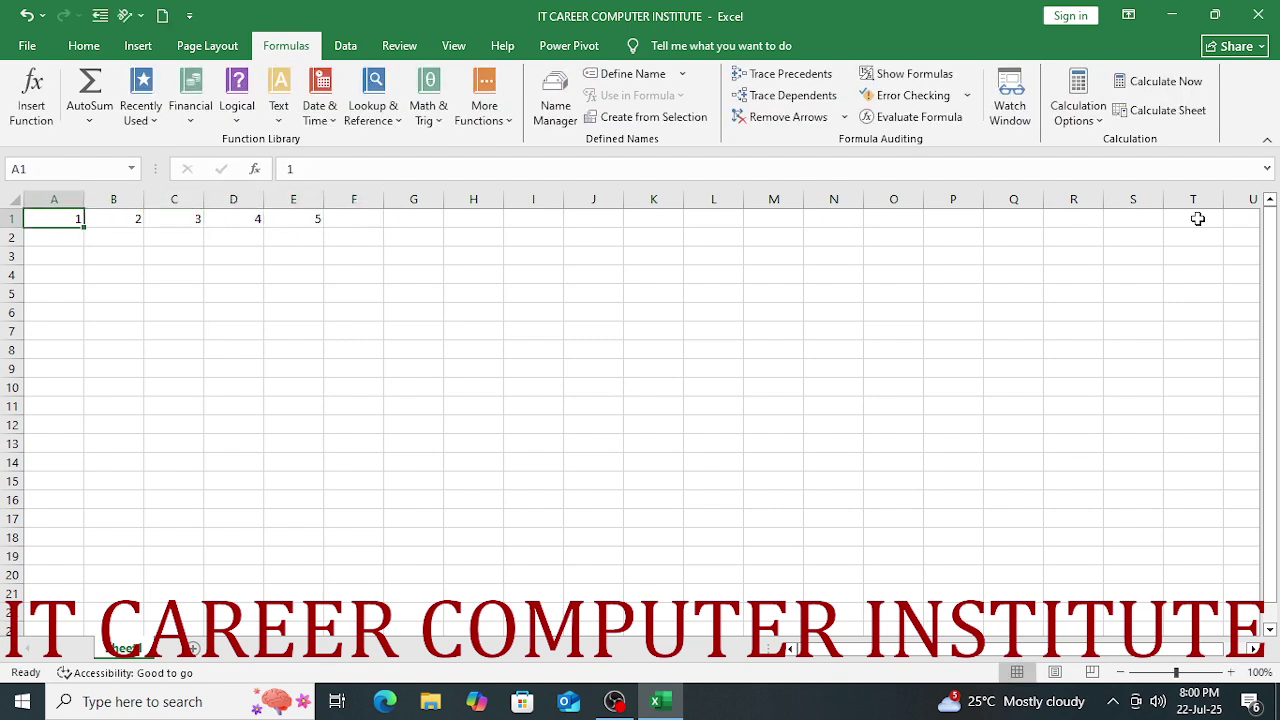
pyautogui.hotkey('ctrl', 'shift', 'Right')
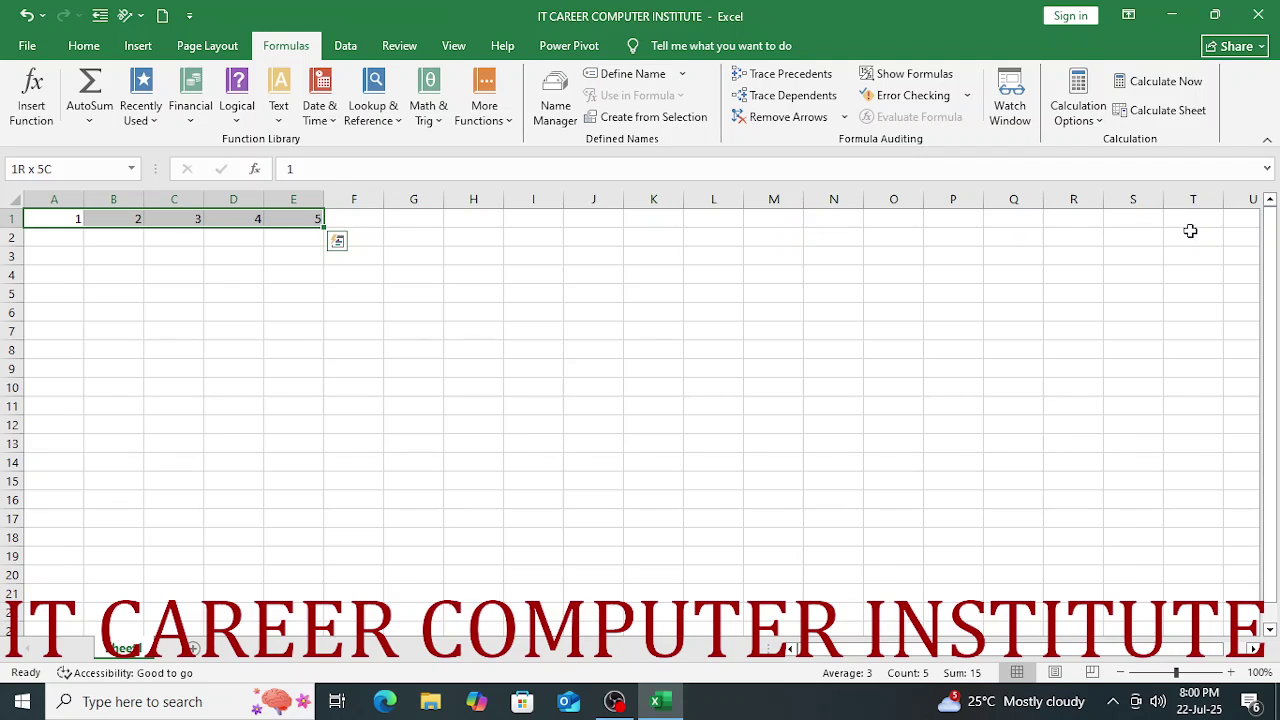
# Replace the number in B1 with the formula +A1+1, keeping B1 active
pyautogui.press('Right')
pyautogui.write('+A1')
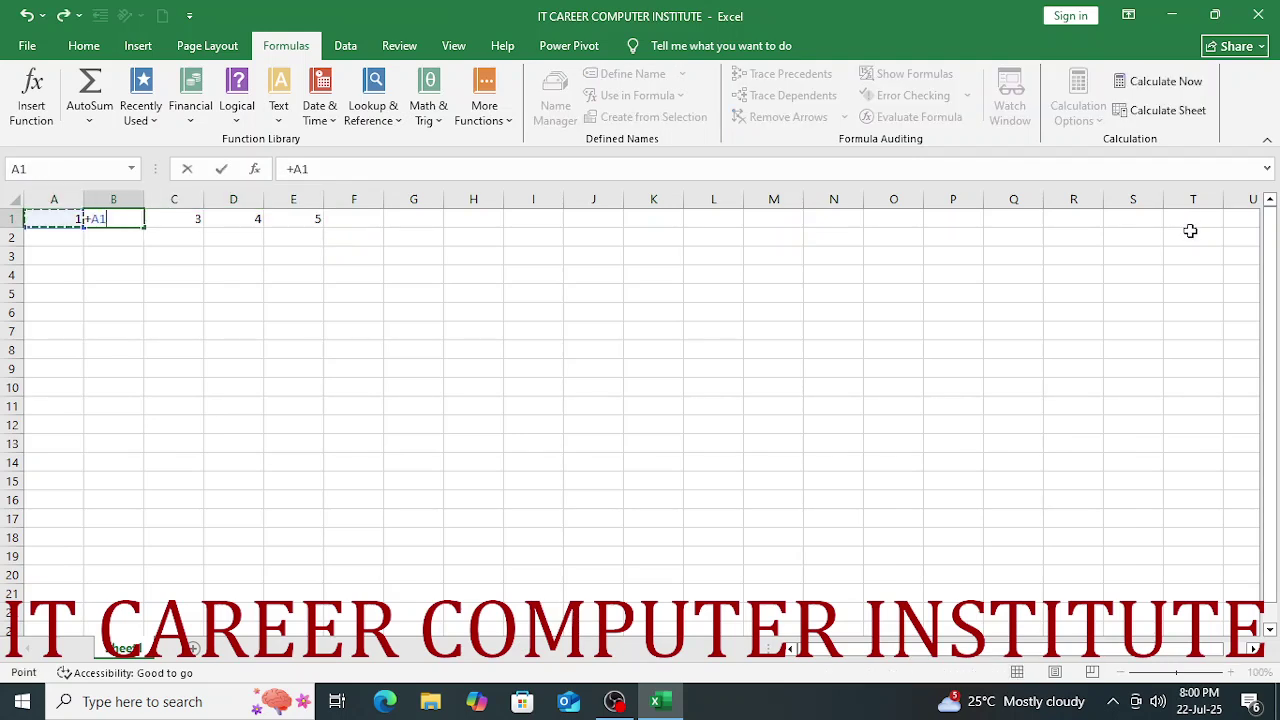
pyautogui.write('+1')
pyautogui.hotkey('ctrl', 'Return')
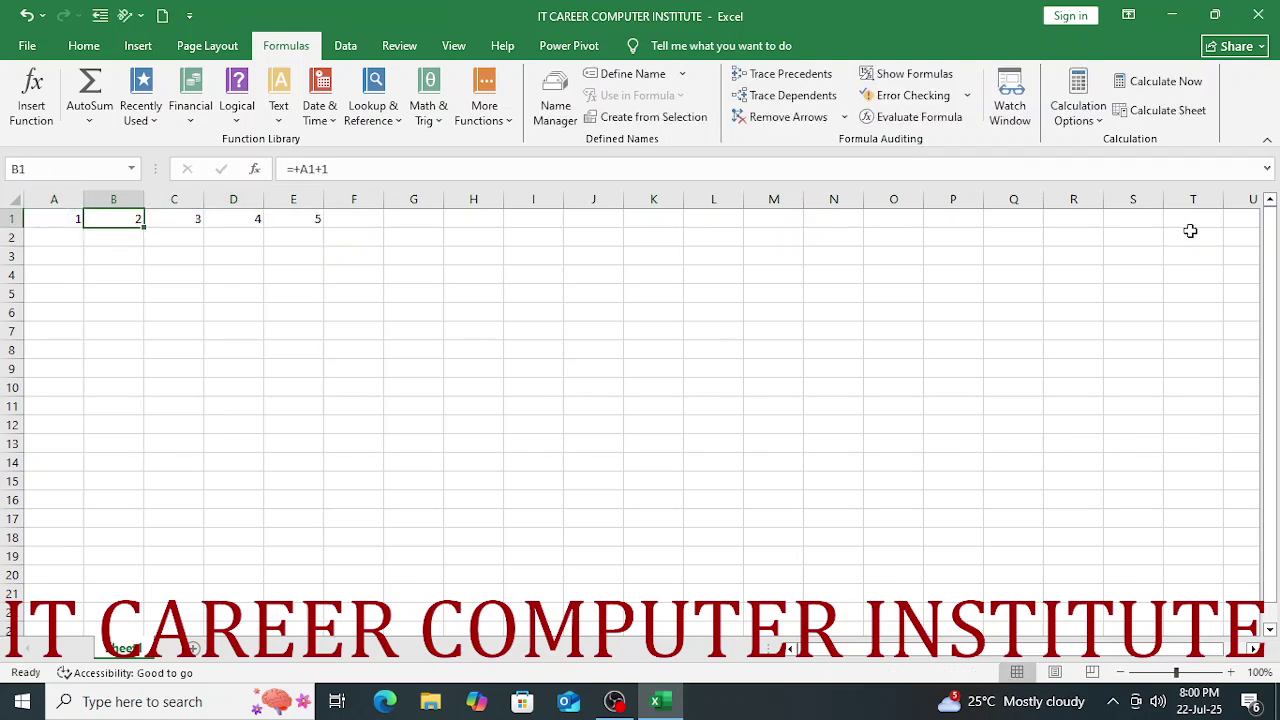
# Copy the B1 formula across the rest of row 1 through XFD1 and jump to the last column
pyautogui.hotkey('ctrl', 'c')
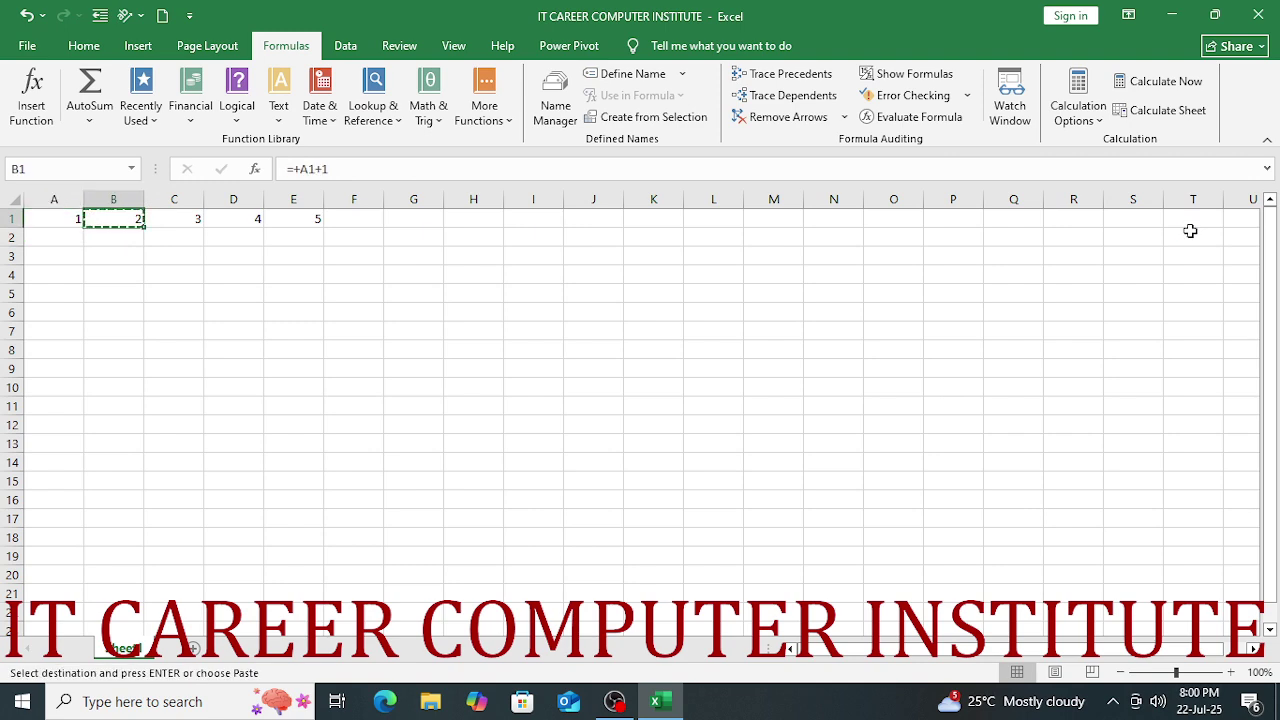
pyautogui.hotkey('ctrl', 'shift', 'Right')
pyautogui.hotkey('ctrl', 'shift', 'Right')
pyautogui.press('Return')
pyautogui.hotkey('ctrl', 'Right')
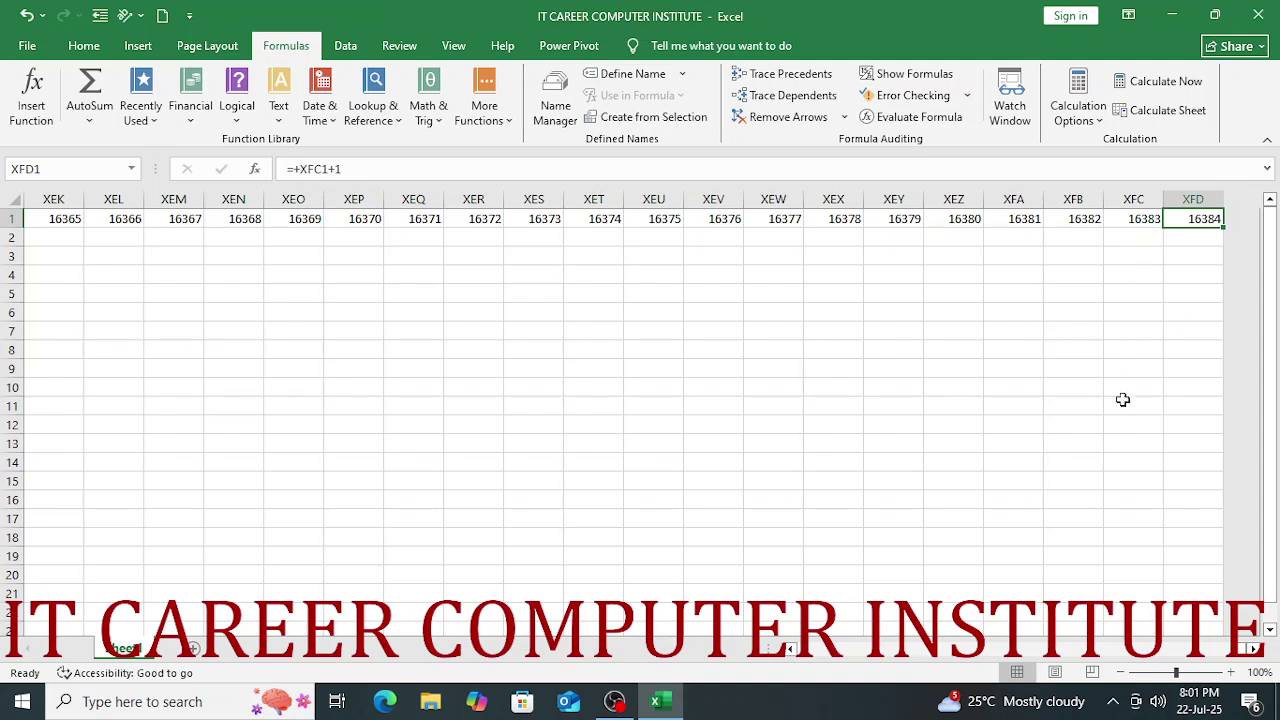
# Move the active cell continuously down column XFD from row 1 to row 4718 to examine how far the worksheet rows extend
pyautogui.press('Down')
pyautogui.press('Down')
pyautogui.press('Down')
pyautogui.press('Down')
pyautogui.press('Down')
pyautogui.press('Down')
pyautogui.press('Down')
pyautogui.press('Down')
pyautogui.press('Down')
pyautogui.press('Down')
pyautogui.press('Down')
pyautogui.press('Down')
pyautogui.press('Down')
pyautogui.press('Down')
pyautogui.press('Down')
pyautogui.press('Down')
pyautogui.press('Down')
pyautogui.press('Down')
pyautogui.press('Down')
pyautogui.press('Down')
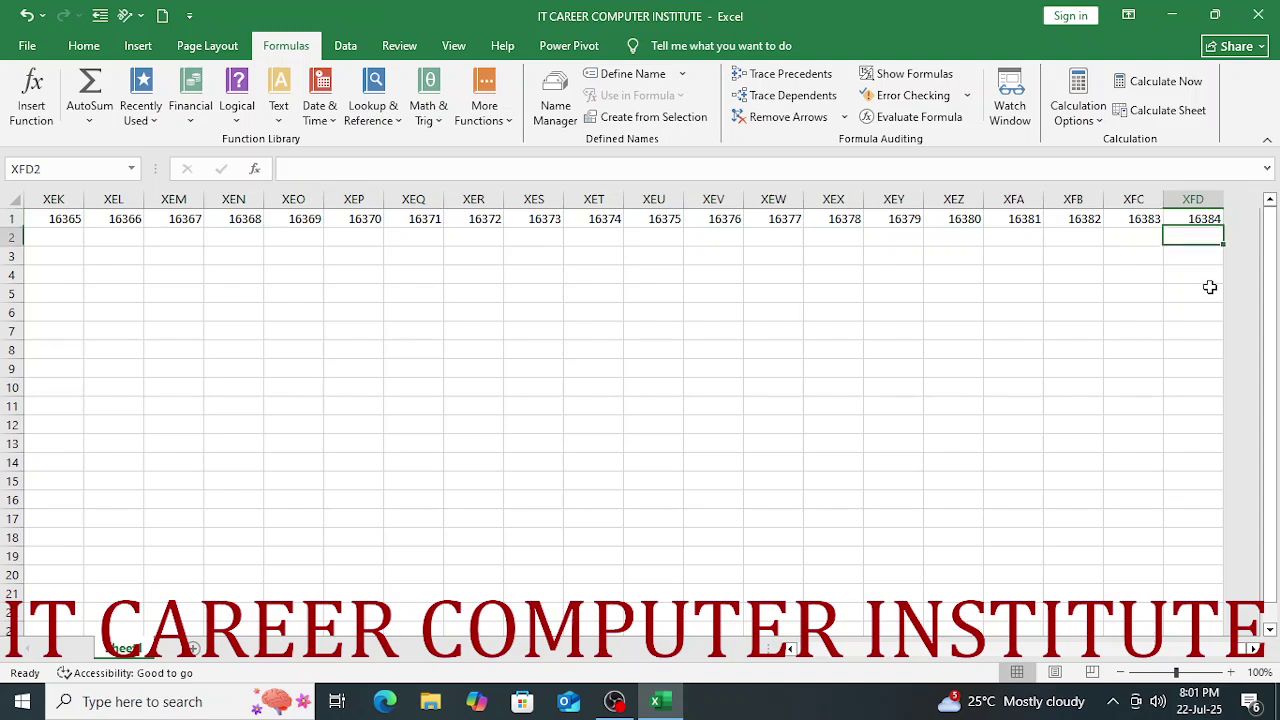
pyautogui.press('Down')
pyautogui.press('Down')
pyautogui.press('Down')
pyautogui.press('Down')
pyautogui.press('Down')
pyautogui.press('Down')
pyautogui.press('Down')
pyautogui.press('Down')
pyautogui.press('Down')
pyautogui.press('Down')
pyautogui.press('Down')
pyautogui.press('Down')
pyautogui.press('Down')
pyautogui.press('Down')
pyautogui.press('Down')
pyautogui.press('Down')
pyautogui.press('Down')
pyautogui.press('Down')
pyautogui.press('Down')
pyautogui.press('Down')
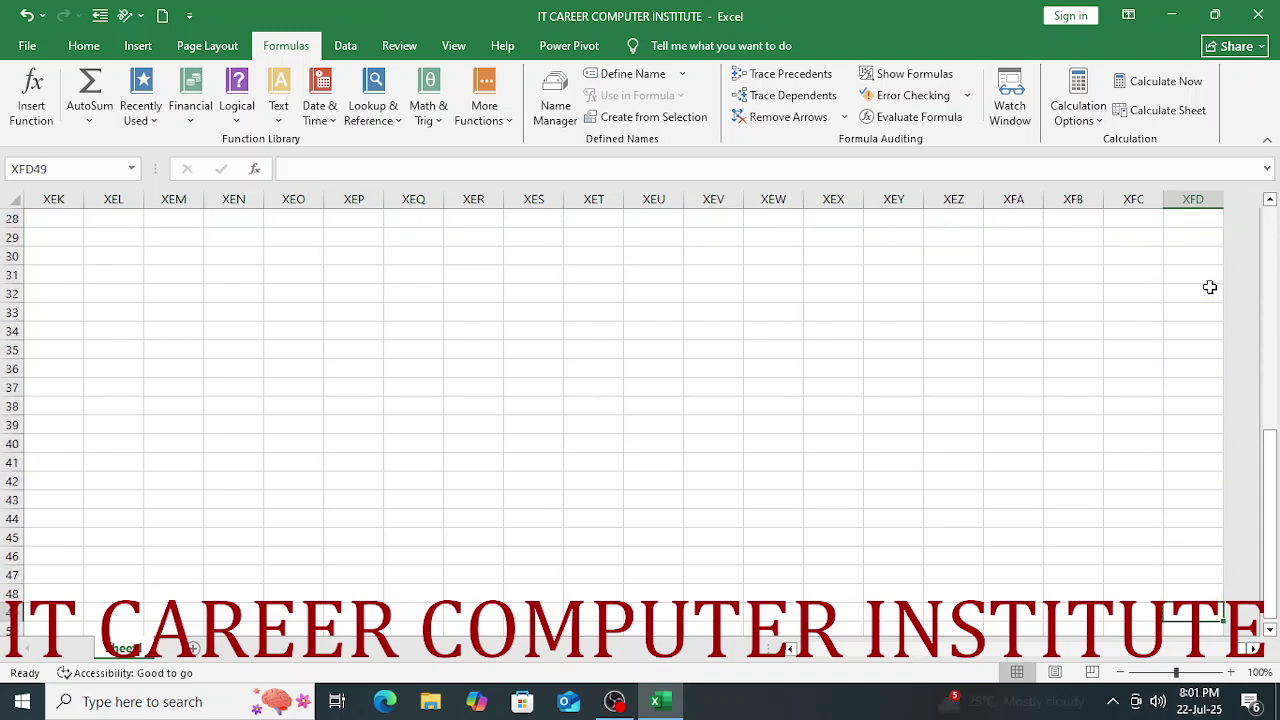
pyautogui.press('Down')
pyautogui.press('Down')
pyautogui.press('Down')
pyautogui.press('Down')
pyautogui.press('Down')
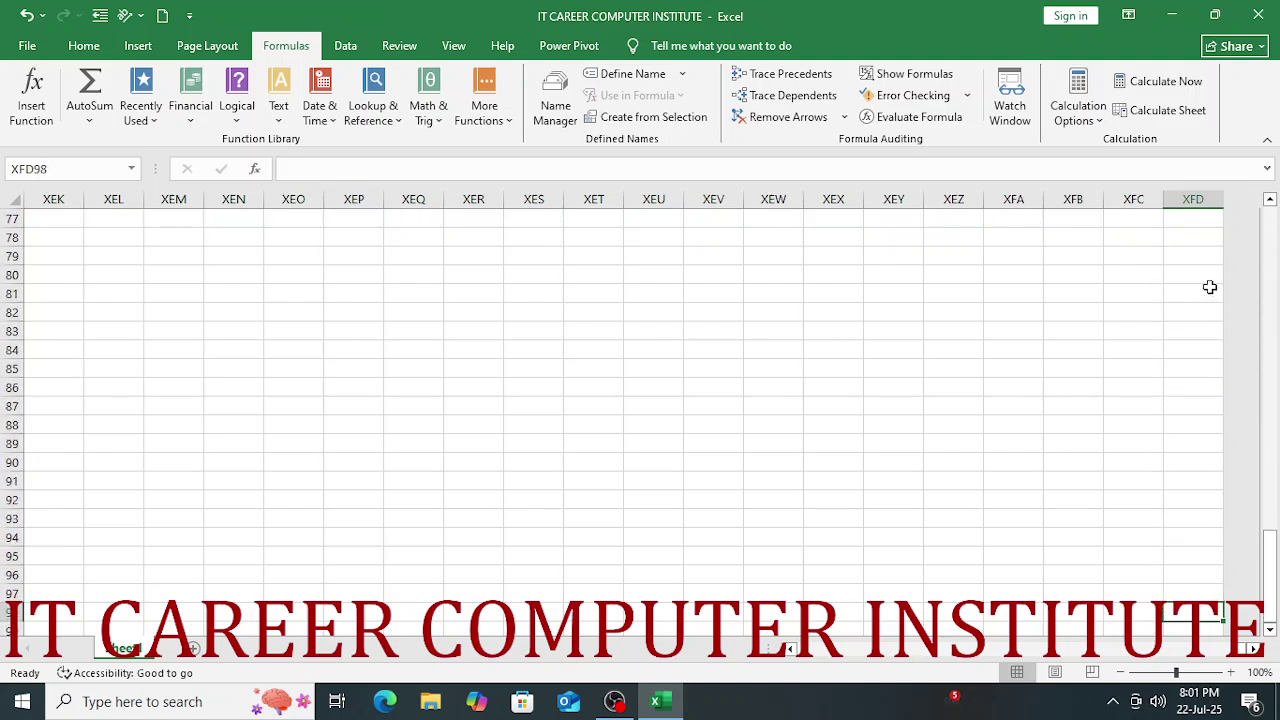
pyautogui.press('Down')
pyautogui.press('Down')
pyautogui.press('Down')
pyautogui.press('Down')
pyautogui.press('Down')
pyautogui.press('Down')
pyautogui.press('Down')
pyautogui.press('Down')
pyautogui.press('Down')
pyautogui.press('Down')
pyautogui.press('Down')
pyautogui.press('Down')
pyautogui.press('Down')
pyautogui.press('Down')
pyautogui.press('Down')
pyautogui.press('Down')
pyautogui.press('Down')
pyautogui.press('Down')
pyautogui.press('Down')
pyautogui.press('Down')
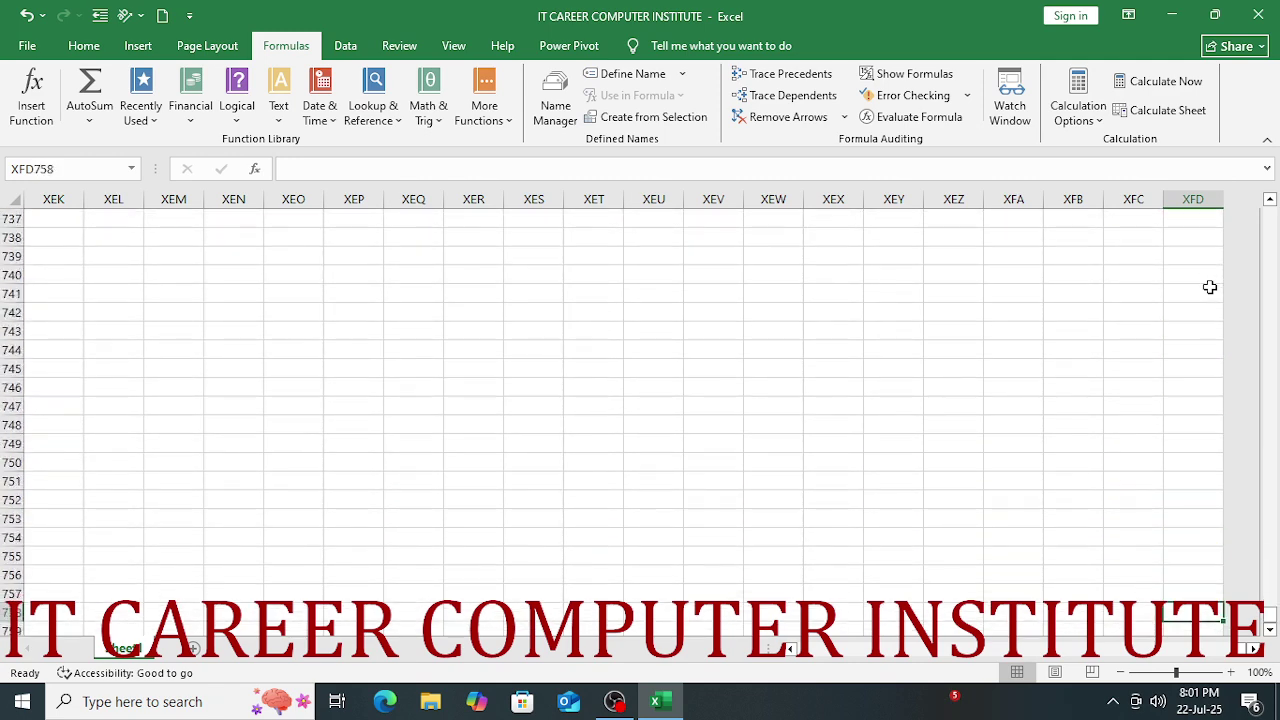
pyautogui.press('Down')
pyautogui.press('Down')
pyautogui.press('Down')
pyautogui.press('Down')
pyautogui.press('Down')
pyautogui.press('Down')
pyautogui.press('Down')
pyautogui.press('Down')
pyautogui.press('Down')
pyautogui.press('Down')
pyautogui.press('Down')
pyautogui.press('Down')
pyautogui.press('Down')
pyautogui.press('Down')
pyautogui.press('Down')
pyautogui.press('Down')
pyautogui.press('Down')
pyautogui.press('Down')
pyautogui.press('Down')
pyautogui.press('Down')
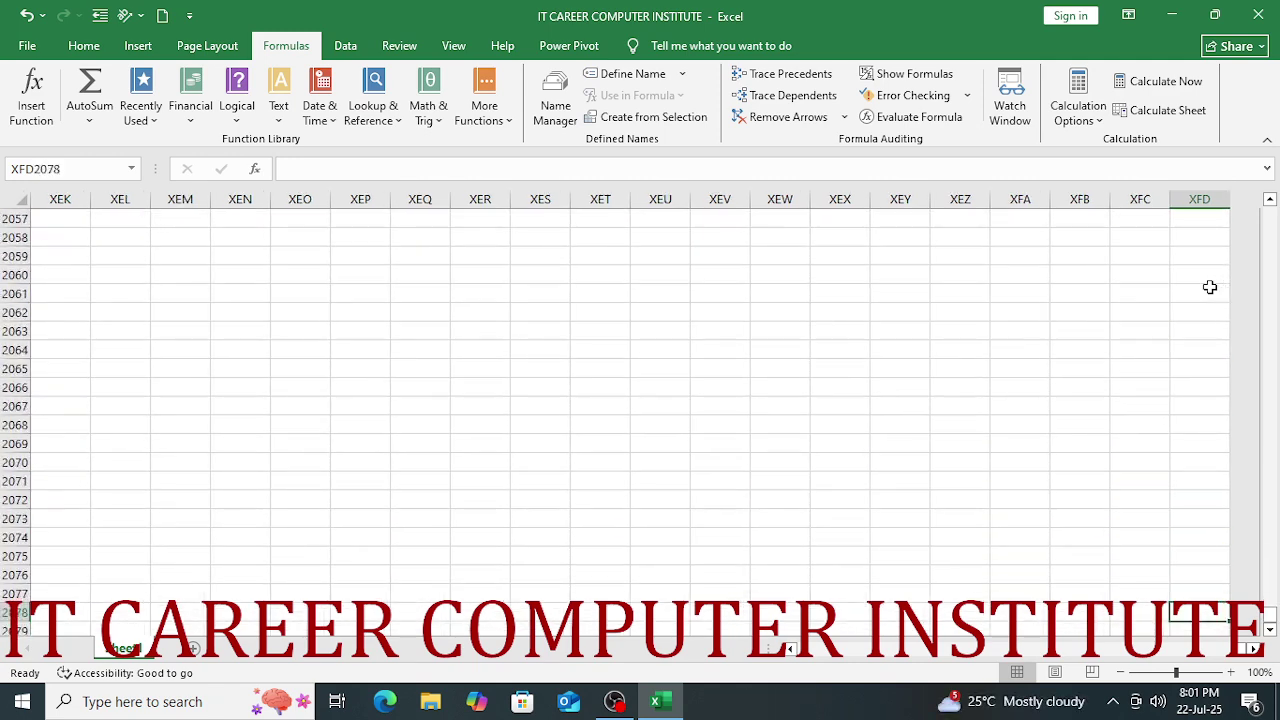
pyautogui.press('Down')
pyautogui.press('Down')
pyautogui.press('Down')
pyautogui.press('Down')
pyautogui.press('Down')
pyautogui.press('Down')
pyautogui.press('Down')
pyautogui.press('Down')
pyautogui.press('Down')
pyautogui.press('Down')
pyautogui.press('Down')
pyautogui.press('Down')
pyautogui.press('Down')
pyautogui.press('Down')
pyautogui.press('Down')
pyautogui.press('Down')
pyautogui.press('Down')
pyautogui.press('Down')
pyautogui.press('Down')
pyautogui.press('Down')
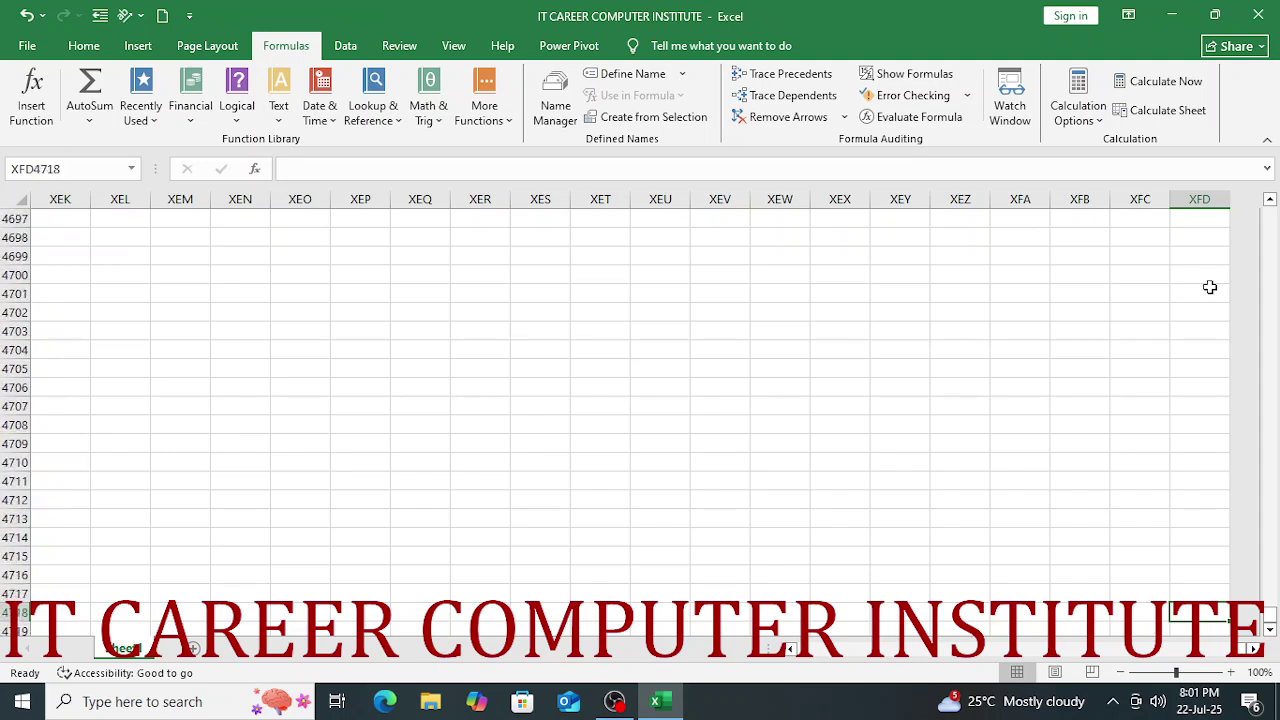
# Continue moving the active cell down column XFD to row 14068 to examine how far the worksheet rows extend
pyautogui.press('Down')
pyautogui.press('Down')
pyautogui.press('Down')
pyautogui.press('Down')
pyautogui.press('Down')
pyautogui.press('Down')
pyautogui.press('Down')
pyautogui.press('Down')
pyautogui.press('Down')
pyautogui.press('Down')
pyautogui.press('Down')
pyautogui.press('Down')
pyautogui.press('Down')
pyautogui.press('Down')
pyautogui.press('Down')
pyautogui.press('Down')
pyautogui.press('Down')
pyautogui.press('Down')
pyautogui.press('Down')
pyautogui.press('Down')
pyautogui.press('Down')
pyautogui.press('Down')
pyautogui.press('Down')
pyautogui.press('Down')
pyautogui.press('Down')
pyautogui.press('Down')
pyautogui.press('Down')
pyautogui.press('Down')
pyautogui.press('Down')
pyautogui.press('Down')
pyautogui.press('Down')
pyautogui.press('Down')
pyautogui.press('Down')
pyautogui.press('Down')
pyautogui.press('Down')
pyautogui.press('Down')
pyautogui.press('Down')
pyautogui.press('Down')
pyautogui.press('Down')
pyautogui.press('Down')
pyautogui.press('Down')
pyautogui.press('Down')
pyautogui.press('Down')
pyautogui.press('Down')
pyautogui.press('Down')
pyautogui.press('Down')
pyautogui.press('Down')
pyautogui.press('Down')
pyautogui.press('Down')
pyautogui.press('Down')
pyautogui.press('Down')
pyautogui.press('Down')
pyautogui.press('Down')
pyautogui.press('Down')
pyautogui.press('Down')
pyautogui.press('Down')
pyautogui.press('Down')
pyautogui.press('Down')
pyautogui.press('Down')
pyautogui.press('Down')
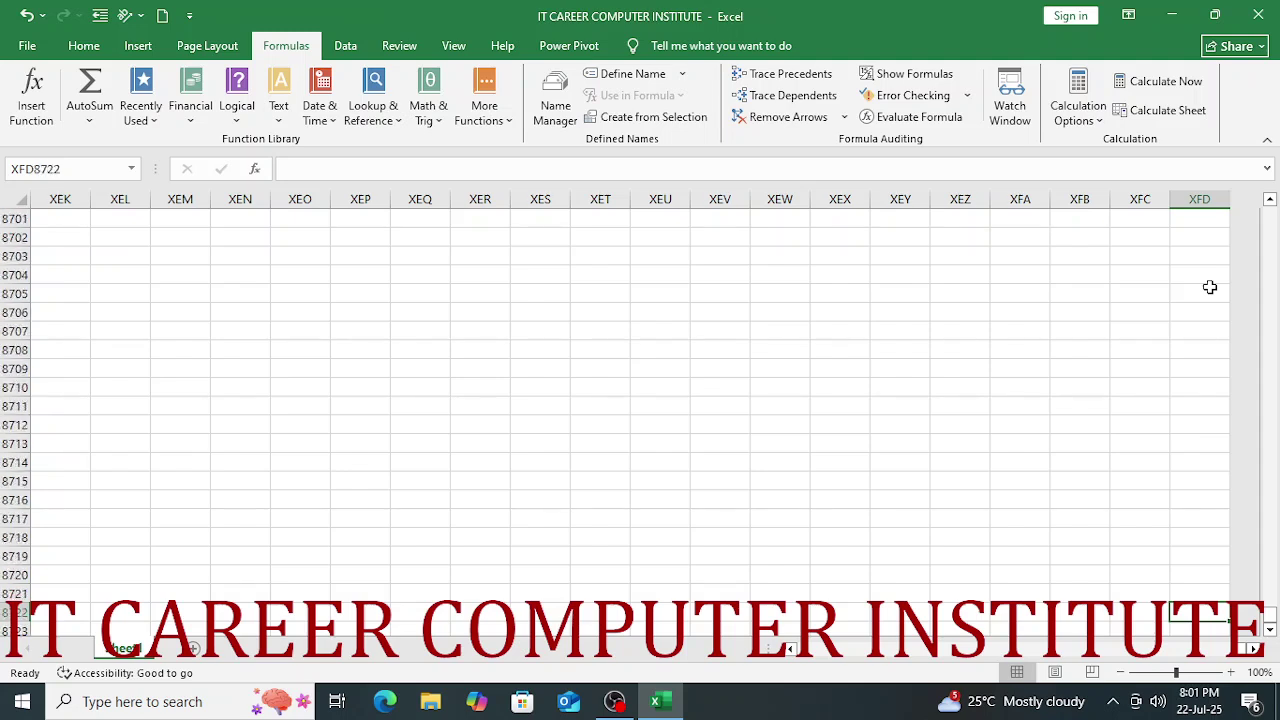
pyautogui.press('Down')
pyautogui.press('Down')
pyautogui.press('Down')
pyautogui.press('Down')
pyautogui.press('Down')
pyautogui.press('Down')
pyautogui.press('Down')
pyautogui.press('Down')
pyautogui.press('Down')
pyautogui.press('Down')
pyautogui.press('Down')
pyautogui.press('Down')
pyautogui.press('Down')
pyautogui.press('Down')
pyautogui.press('Down')
pyautogui.press('Down')
pyautogui.press('Down')
pyautogui.press('Down')
pyautogui.press('Down')
pyautogui.press('Down')
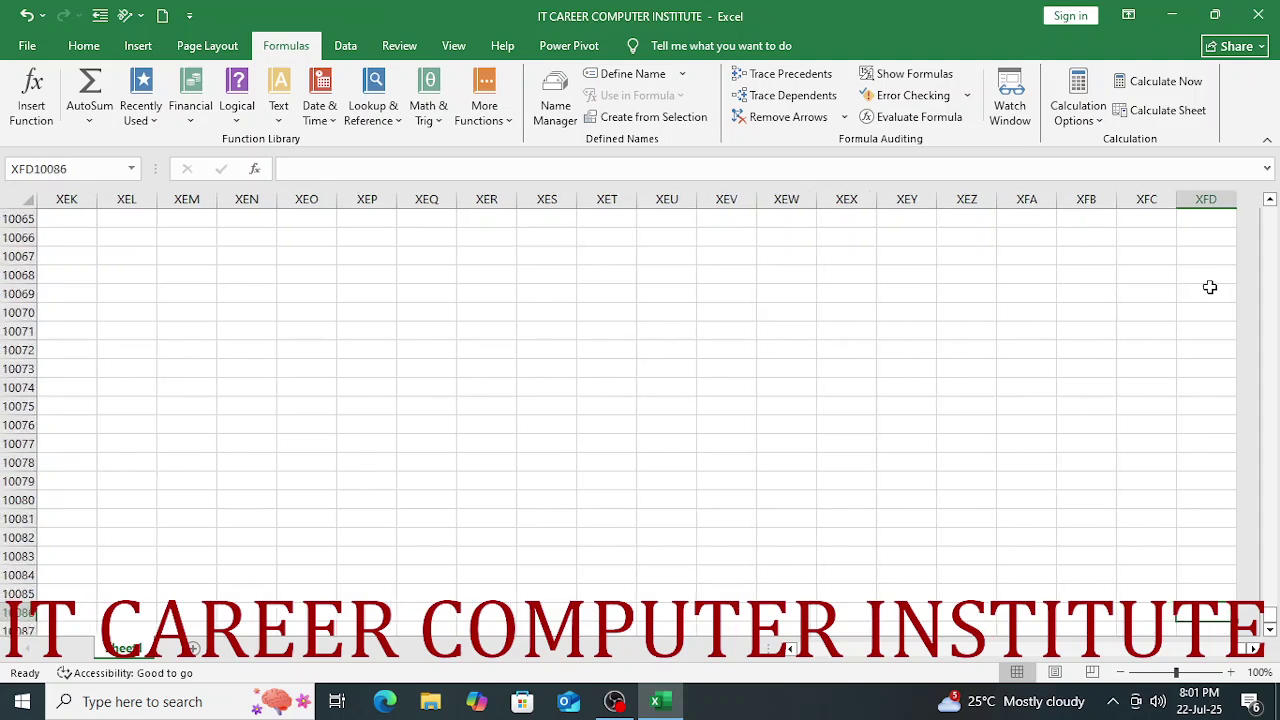
pyautogui.press('Down')
pyautogui.press('Down')
pyautogui.press('Down')
pyautogui.press('Down')
pyautogui.press('Down')
pyautogui.press('Down')
pyautogui.press('Down')
pyautogui.press('Down')
pyautogui.press('Down')
pyautogui.press('Down')
pyautogui.press('Down')
pyautogui.press('Down')
pyautogui.press('Down')
pyautogui.press('Down')
pyautogui.press('Down')
pyautogui.press('Down')
pyautogui.press('Down')
pyautogui.press('Down')
pyautogui.press('Down')
pyautogui.press('Down')
pyautogui.press('Down')
pyautogui.press('Down')
pyautogui.press('Down')
pyautogui.press('Down')
pyautogui.press('Down')
pyautogui.press('Down')
pyautogui.press('Down')
pyautogui.press('Down')
pyautogui.press('Down')
pyautogui.press('Down')
pyautogui.press('Down')
pyautogui.press('Down')
pyautogui.press('Down')
pyautogui.press('Down')
pyautogui.press('Down')
pyautogui.press('Down')
pyautogui.press('Down')
pyautogui.press('Down')
pyautogui.press('Down')
pyautogui.press('Down')
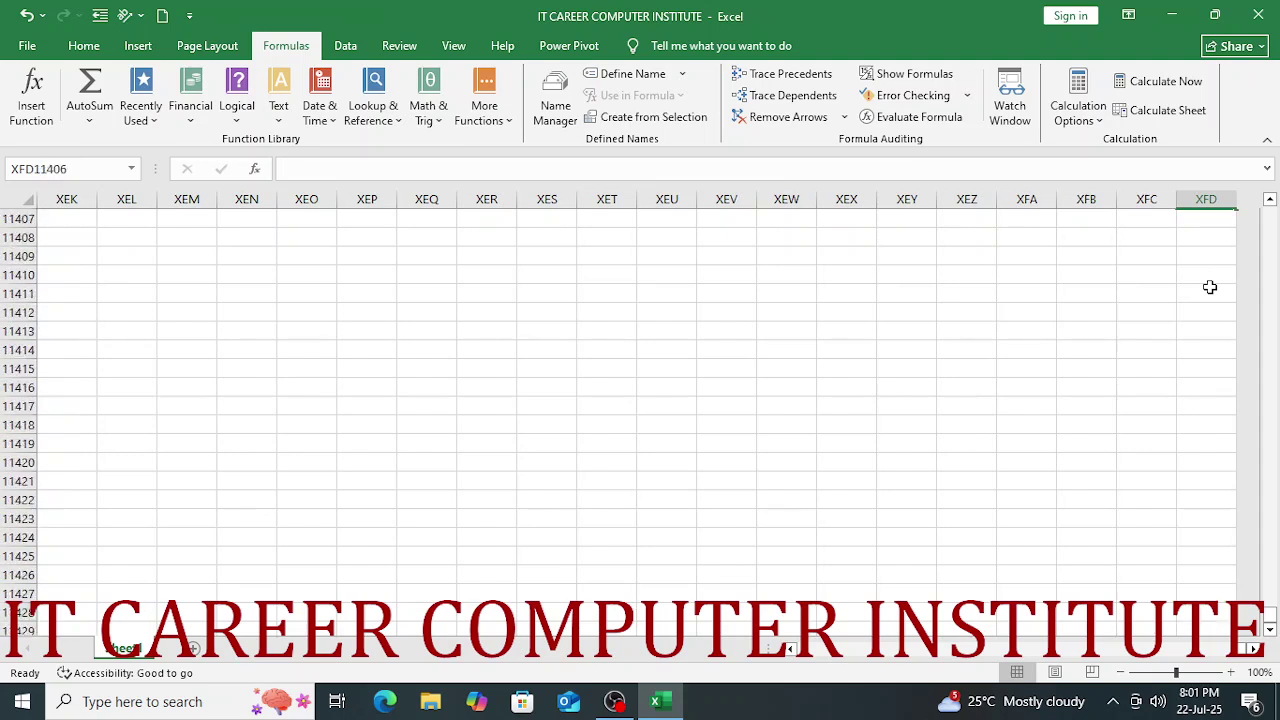
pyautogui.press('Down')
pyautogui.press('Down')
pyautogui.press('Down')
pyautogui.press('Down')
pyautogui.press('Down')
pyautogui.press('Down')
pyautogui.press('Down')
pyautogui.press('Down')
pyautogui.press('Down')
pyautogui.press('Down')
pyautogui.press('Down')
pyautogui.press('Down')
pyautogui.press('Down')
pyautogui.press('Down')
pyautogui.press('Down')
pyautogui.press('Down')
pyautogui.press('Down')
pyautogui.press('Down')
pyautogui.press('Down')
pyautogui.press('Down')
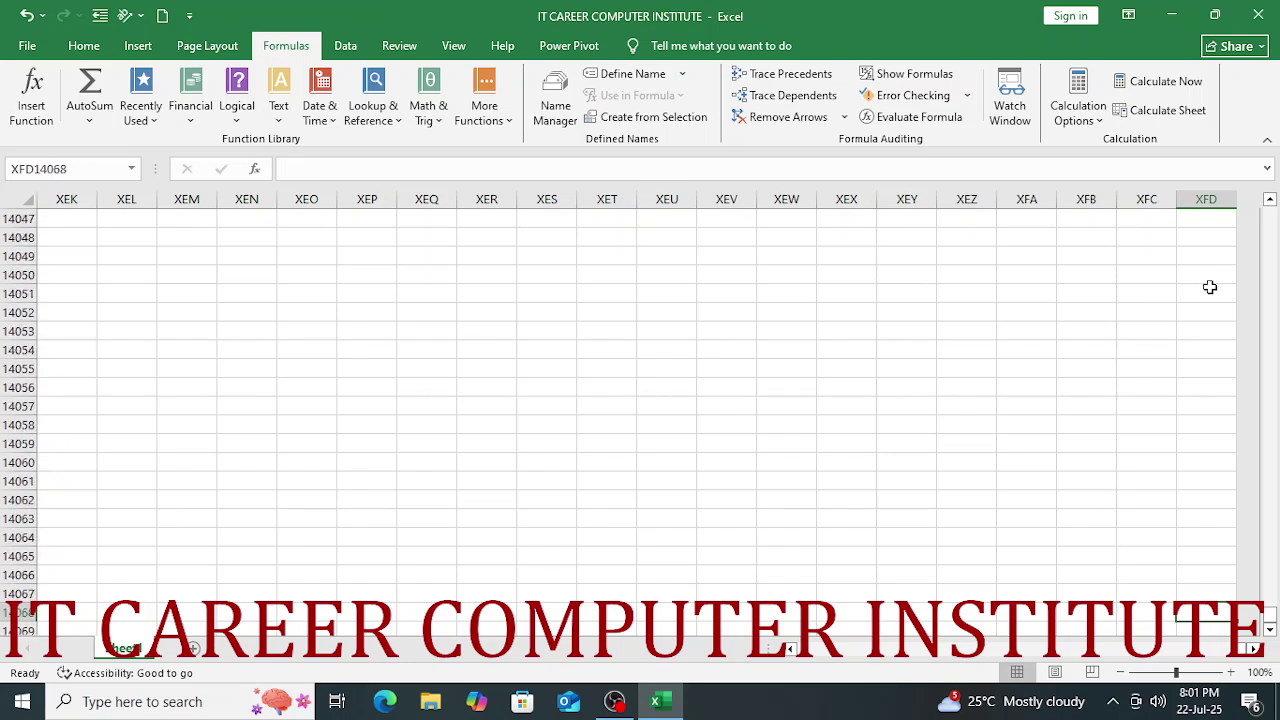
# Continue moving the active cell down column XFD past row 30000 to examine how far the worksheet rows extend
pyautogui.press('Down')
pyautogui.press('Down')
pyautogui.press('Down')
pyautogui.press('Down')
pyautogui.press('Down')
pyautogui.press('Down')
pyautogui.press('Down')
pyautogui.press('Down')
pyautogui.press('Down')
pyautogui.press('Down')
pyautogui.press('Down')
pyautogui.press('Down')
pyautogui.press('Down')
pyautogui.press('Down')
pyautogui.press('Down')
pyautogui.press('Down')
pyautogui.press('Down')
pyautogui.press('Down')
pyautogui.press('Down')
pyautogui.press('Down')
pyautogui.press('Down')
pyautogui.press('Down')
pyautogui.press('Down')
pyautogui.press('Down')
pyautogui.press('Down')
pyautogui.press('Down')
pyautogui.press('Down')
pyautogui.press('Down')
pyautogui.press('Down')
pyautogui.press('Down')
pyautogui.press('Down')
pyautogui.press('Down')
pyautogui.press('Down')
pyautogui.press('Down')
pyautogui.press('Down')
pyautogui.press('Down')
pyautogui.press('Down')
pyautogui.press('Down')
pyautogui.press('Down')
pyautogui.press('Down')
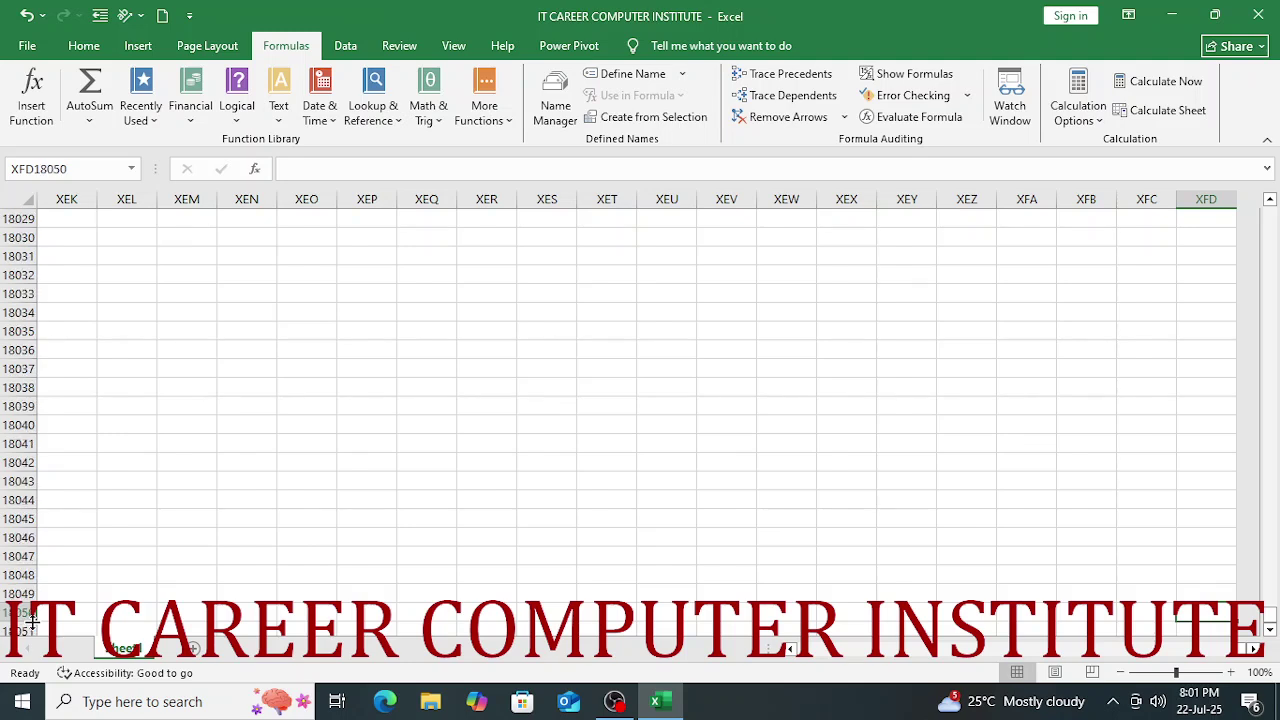
pyautogui.press('Down')
pyautogui.press('Down')
pyautogui.press('Down')
pyautogui.press('Down')
pyautogui.press('Down')
pyautogui.press('Down')
pyautogui.press('Down')
pyautogui.press('Down')
pyautogui.press('Down')
pyautogui.press('Down')
pyautogui.press('Down')
pyautogui.press('Down')
pyautogui.press('Down')
pyautogui.press('Down')
pyautogui.press('Down')
pyautogui.press('Down')
pyautogui.press('Down')
pyautogui.press('Down')
pyautogui.press('Down')
pyautogui.press('Down')
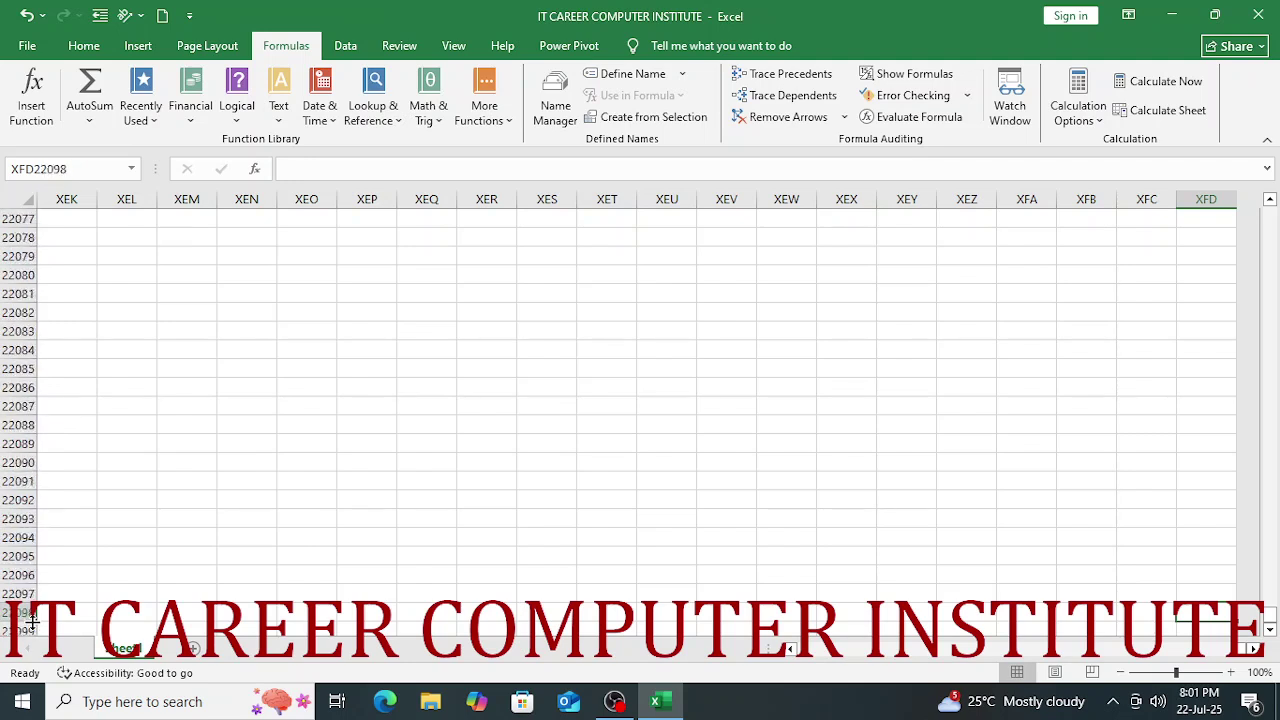
pyautogui.press('Down')
pyautogui.press('Down')
pyautogui.press('Down')
pyautogui.press('Down')
pyautogui.press('Down')
pyautogui.press('Down')
pyautogui.press('Down')
pyautogui.press('Down')
pyautogui.press('Down')
pyautogui.press('Down')
pyautogui.press('Down')
pyautogui.press('Down')
pyautogui.press('Down')
pyautogui.press('Down')
pyautogui.press('Down')
pyautogui.press('Down')
pyautogui.press('Down')
pyautogui.press('Down')
pyautogui.press('Down')
pyautogui.press('Down')
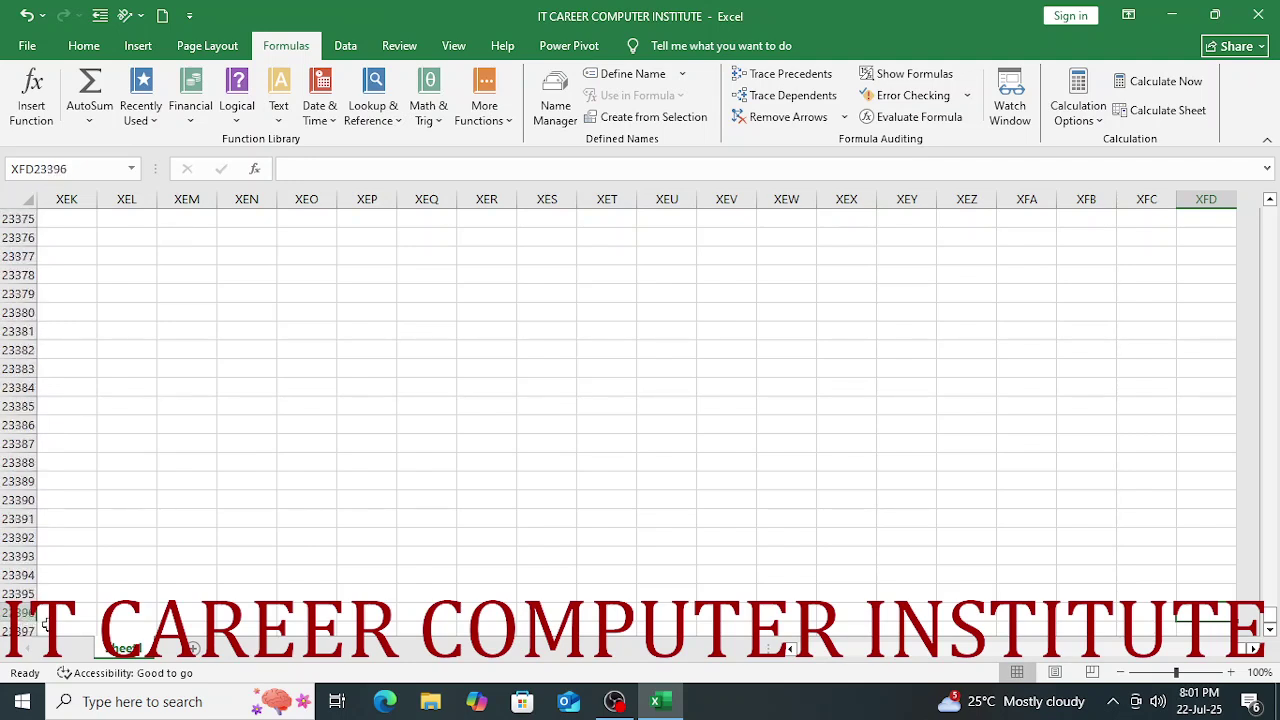
pyautogui.press('Down')
pyautogui.press('Down')
pyautogui.press('Down')
pyautogui.press('Down')
pyautogui.press('Down')
pyautogui.press('Down')
pyautogui.press('Down')
pyautogui.press('Down')
pyautogui.press('Down')
pyautogui.press('Down')
pyautogui.press('Down')
pyautogui.press('Down')
pyautogui.press('Down')
pyautogui.press('Down')
pyautogui.press('Down')
pyautogui.press('Down')
pyautogui.press('Down')
pyautogui.press('Down')
pyautogui.press('Down')
pyautogui.press('Down')
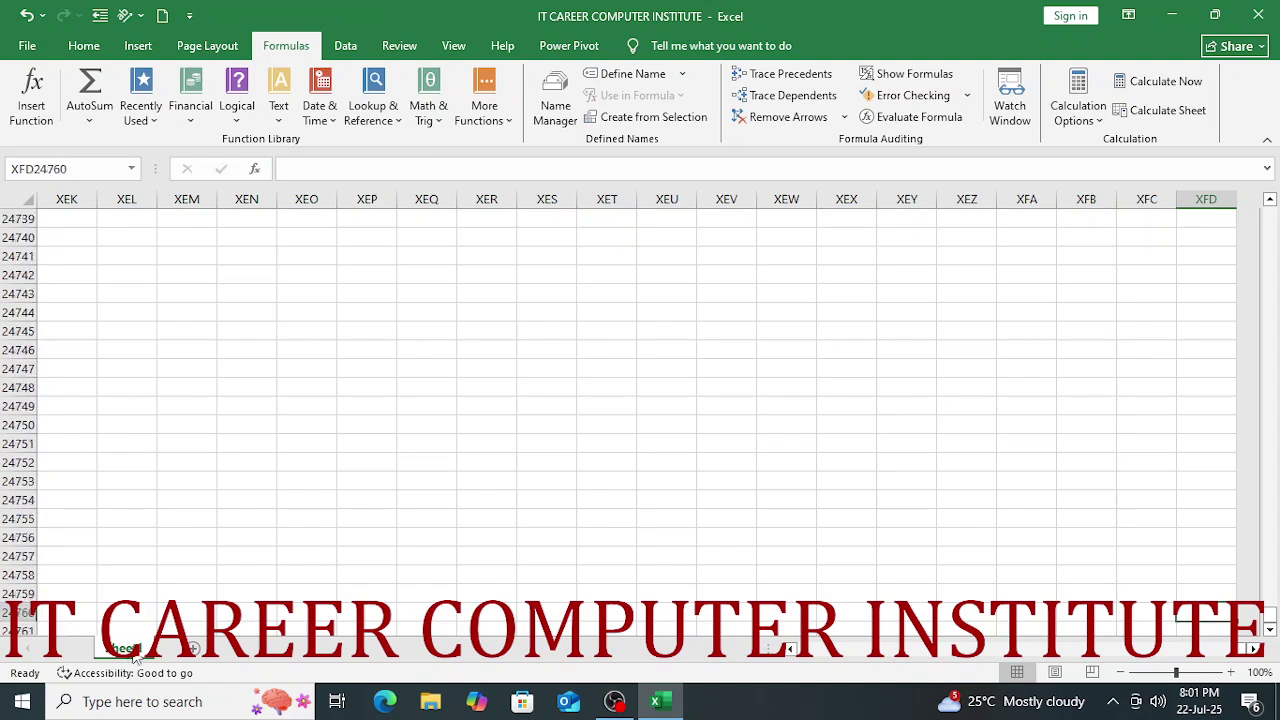
pyautogui.press('Down')
pyautogui.press('Down')
pyautogui.press('Down')
pyautogui.press('Down')
pyautogui.press('Down')
pyautogui.press('Down')
pyautogui.press('Down')
pyautogui.press('Down')
pyautogui.press('Down')
pyautogui.press('Down')
pyautogui.press('Down')
pyautogui.press('Down')
pyautogui.press('Down')
pyautogui.press('Down')
pyautogui.press('Down')
pyautogui.press('Down')
pyautogui.press('Down')
pyautogui.press('Down')
pyautogui.press('Down')
pyautogui.press('Down')
pyautogui.press('Down')
pyautogui.press('Down')
pyautogui.press('Down')
pyautogui.press('Down')
pyautogui.press('Down')
pyautogui.press('Down')
pyautogui.press('Down')
pyautogui.press('Down')
pyautogui.press('Down')
pyautogui.press('Down')
pyautogui.press('Down')
pyautogui.press('Down')
pyautogui.press('Down')
pyautogui.press('Down')
pyautogui.press('Down')
pyautogui.press('Down')
pyautogui.press('Down')
pyautogui.press('Down')
pyautogui.press('Down')
pyautogui.press('Down')
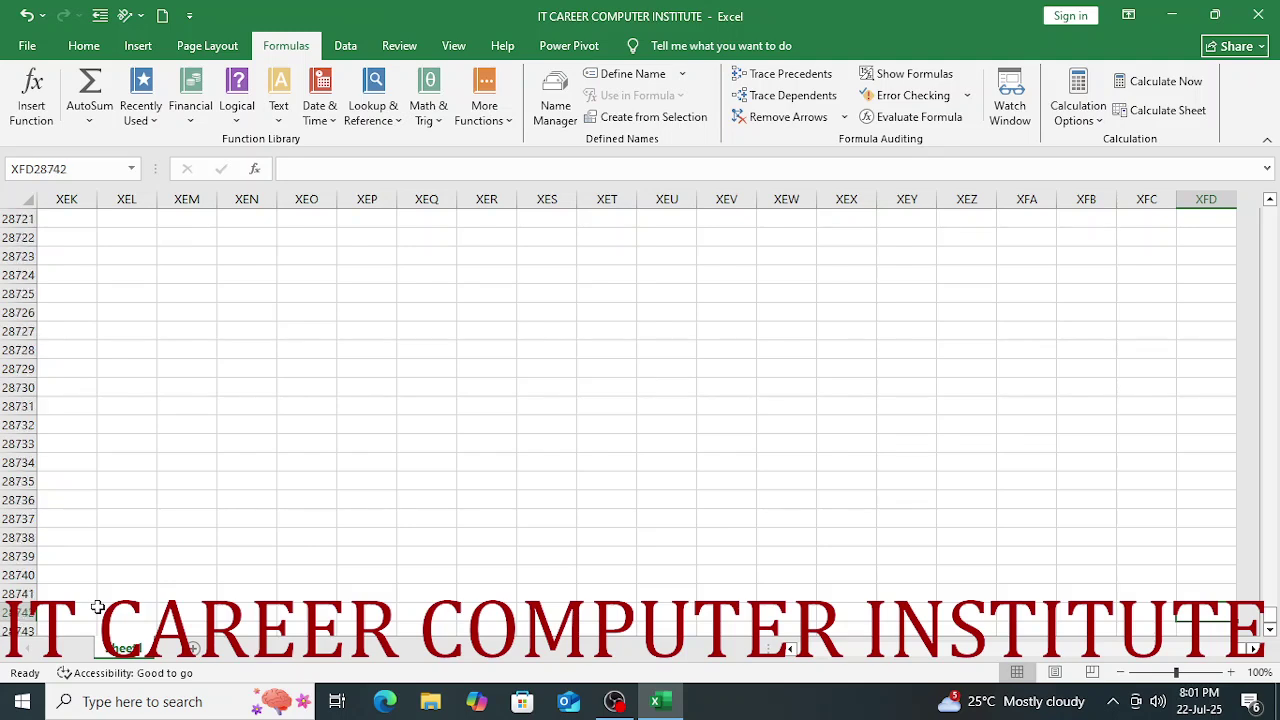
pyautogui.press('Down')
pyautogui.press('Down')
pyautogui.press('Down')
pyautogui.press('Down')
pyautogui.press('Down')
pyautogui.press('Down')
pyautogui.press('Down')
pyautogui.press('Down')
pyautogui.press('Down')
pyautogui.press('Down')
pyautogui.press('Down')
pyautogui.press('Down')
pyautogui.press('Down')
pyautogui.press('Down')
pyautogui.press('Down')
pyautogui.press('Down')
pyautogui.press('Down')
pyautogui.press('Down')
pyautogui.press('Down')
pyautogui.press('Down')
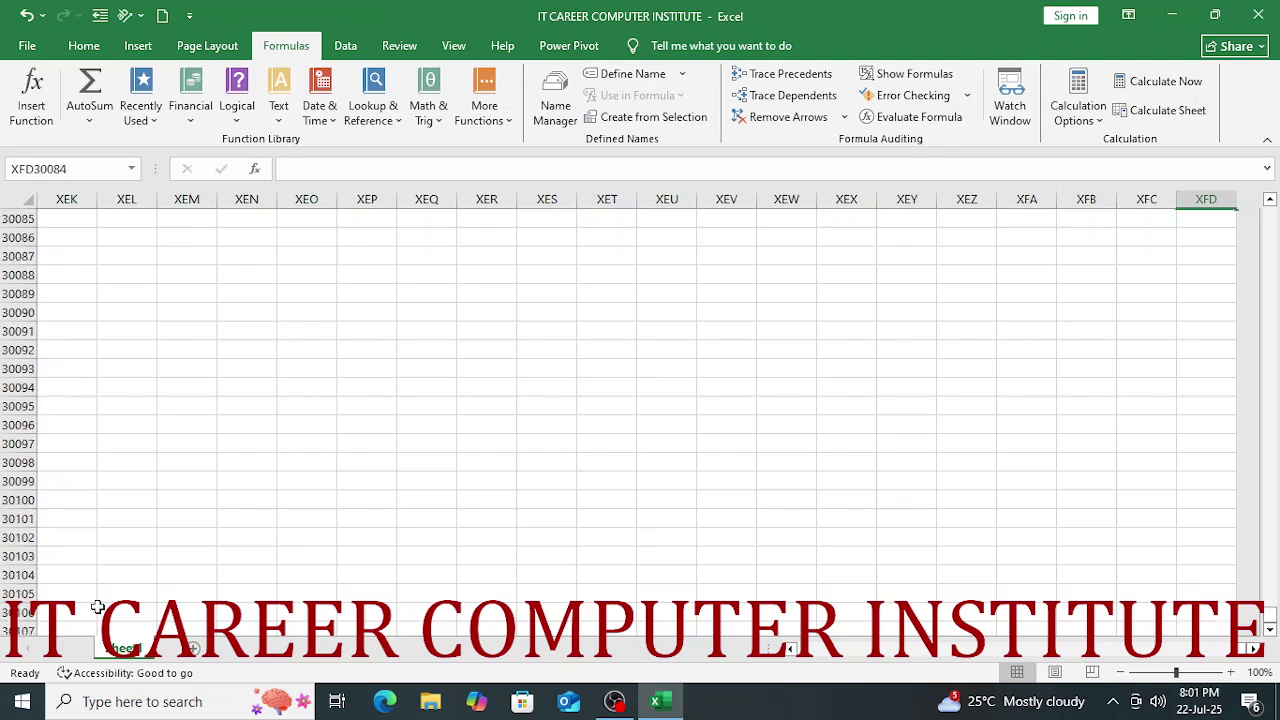
# Continue moving the active cell down column XFD to row 44754 to examine how far the worksheet rows extend
pyautogui.press('Down')
pyautogui.press('Down')
pyautogui.press('Down')
pyautogui.press('Down')
pyautogui.press('Down')
pyautogui.press('Down')
pyautogui.press('Down')
pyautogui.press('Down')
pyautogui.press('Down')
pyautogui.press('Down')
pyautogui.press('Down')
pyautogui.press('Down')
pyautogui.press('Down')
pyautogui.press('Down')
pyautogui.press('Down')
pyautogui.press('Down')
pyautogui.press('Down')
pyautogui.press('Down')
pyautogui.press('Down')
pyautogui.press('Down')
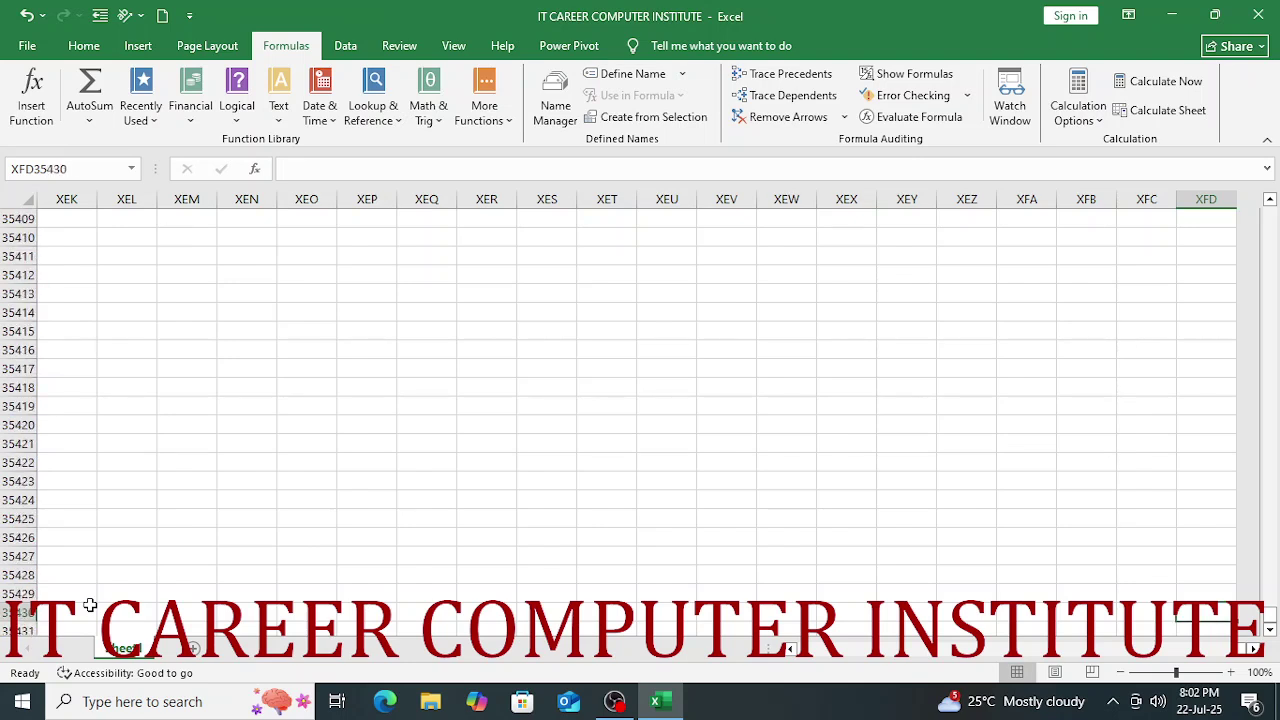
pyautogui.press('Down')
pyautogui.press('Down')
pyautogui.press('Down')
pyautogui.press('Down')
pyautogui.press('Down')
pyautogui.press('Down')
pyautogui.press('Down')
pyautogui.press('Down')
pyautogui.press('Down')
pyautogui.press('Down')
pyautogui.press('Down')
pyautogui.press('Down')
pyautogui.press('Down')
pyautogui.press('Down')
pyautogui.press('Down')
pyautogui.press('Down')
pyautogui.press('Down')
pyautogui.press('Down')
pyautogui.press('Down')
pyautogui.press('Down')
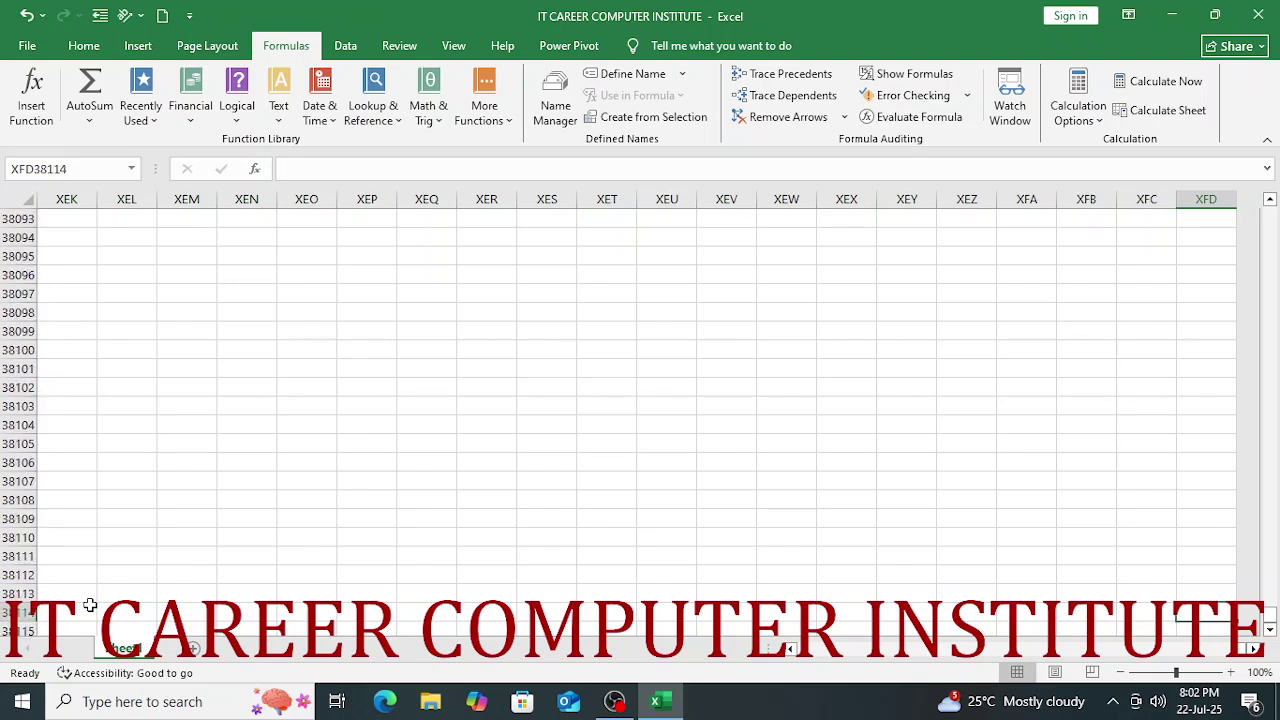
pyautogui.press('Down')
pyautogui.press('Down')
pyautogui.press('Down')
pyautogui.press('Down')
pyautogui.press('Down')
pyautogui.press('Down')
pyautogui.press('Down')
pyautogui.press('Down')
pyautogui.press('Down')
pyautogui.press('Down')
pyautogui.press('Down')
pyautogui.press('Down')
pyautogui.press('Down')
pyautogui.press('Down')
pyautogui.press('Down')
pyautogui.press('Down')
pyautogui.press('Down')
pyautogui.press('Down')
pyautogui.press('Down')
pyautogui.press('Down')
pyautogui.press('Down')
pyautogui.press('Down')
pyautogui.press('Down')
pyautogui.press('Down')
pyautogui.press('Down')
pyautogui.press('Down')
pyautogui.press('Down')
pyautogui.press('Down')
pyautogui.press('Down')
pyautogui.press('Down')
pyautogui.press('Down')
pyautogui.press('Down')
pyautogui.press('Down')
pyautogui.press('Down')
pyautogui.press('Down')
pyautogui.press('Down')
pyautogui.press('Down')
pyautogui.press('Down')
pyautogui.press('Down')
pyautogui.press('Down')
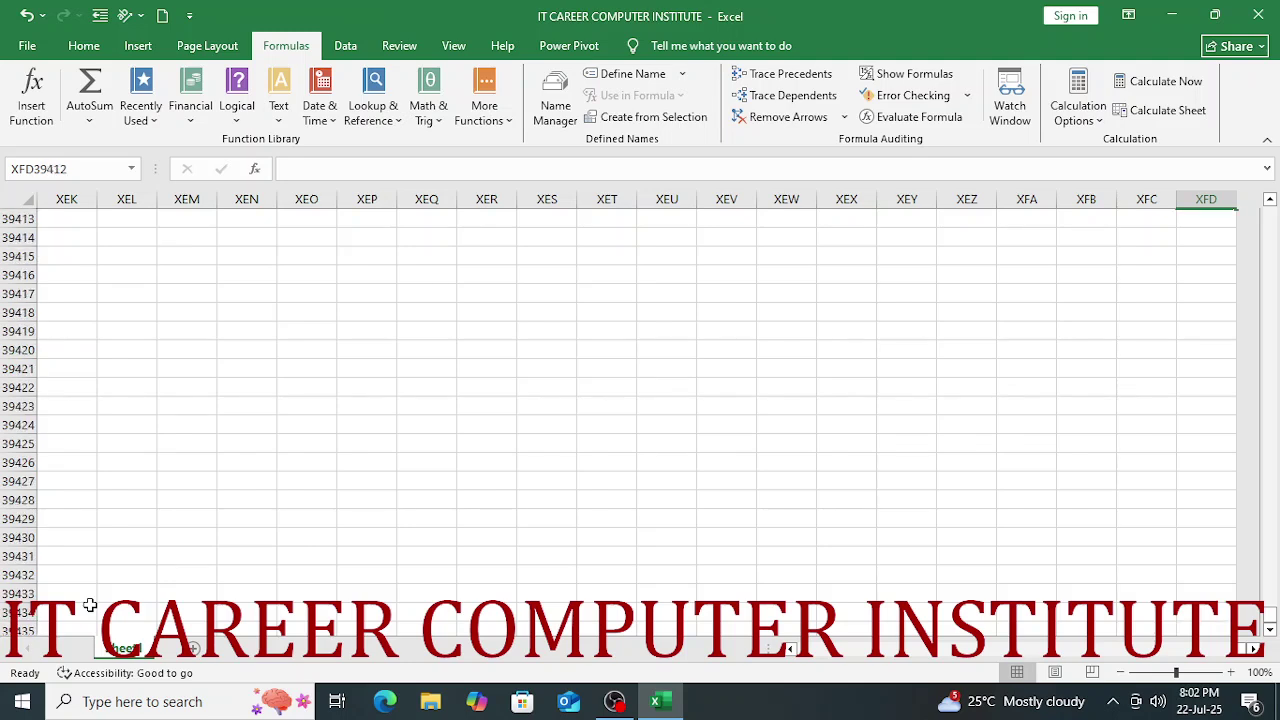
pyautogui.press('Down')
pyautogui.press('Down')
pyautogui.press('Down')
pyautogui.press('Down')
pyautogui.press('Down')
pyautogui.press('Down')
pyautogui.press('Down')
pyautogui.press('Down')
pyautogui.press('Down')
pyautogui.press('Down')
pyautogui.press('Down')
pyautogui.press('Down')
pyautogui.press('Down')
pyautogui.press('Down')
pyautogui.press('Down')
pyautogui.press('Down')
pyautogui.press('Down')
pyautogui.press('Down')
pyautogui.press('Down')
pyautogui.press('Down')
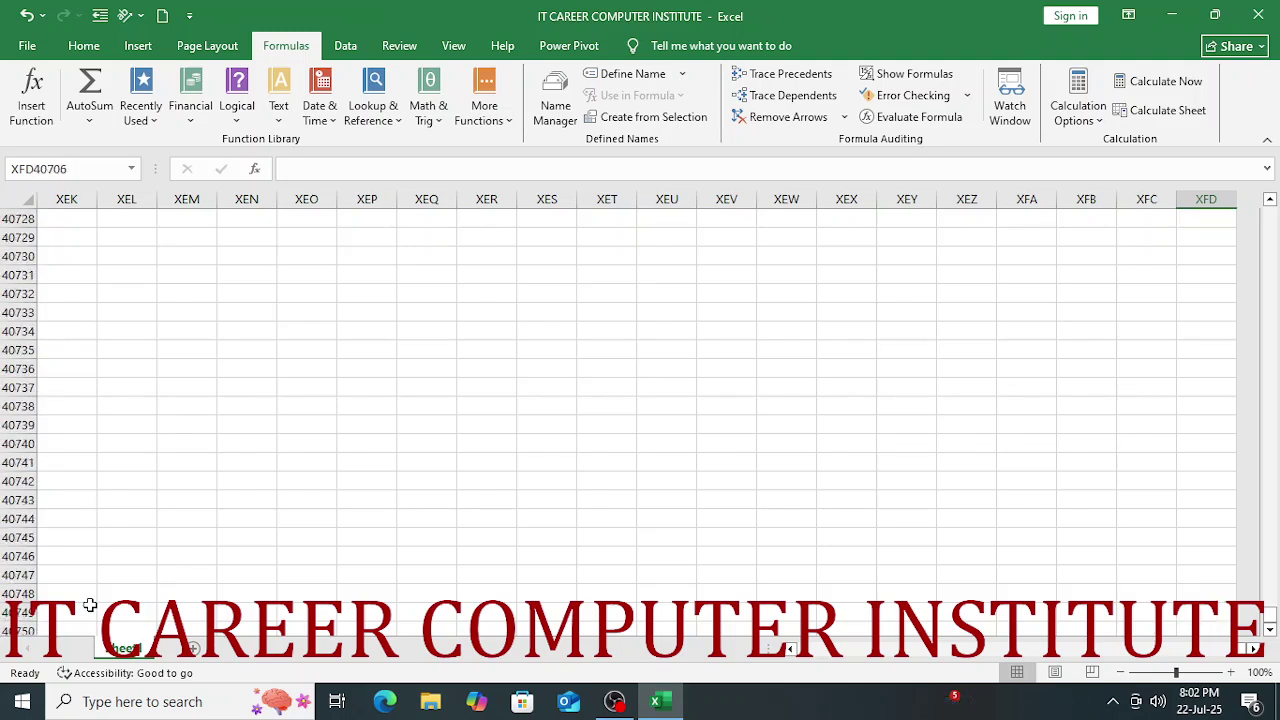
pyautogui.press('Down')
pyautogui.press('Down')
pyautogui.press('Down')
pyautogui.press('Down')
pyautogui.press('Down')
pyautogui.press('Down')
pyautogui.press('Down')
pyautogui.press('Down')
pyautogui.press('Down')
pyautogui.press('Down')
pyautogui.press('Down')
pyautogui.press('Down')
pyautogui.press('Down')
pyautogui.press('Down')
pyautogui.press('Down')
pyautogui.press('Down')
pyautogui.press('Down')
pyautogui.press('Down')
pyautogui.press('Down')
pyautogui.press('Down')
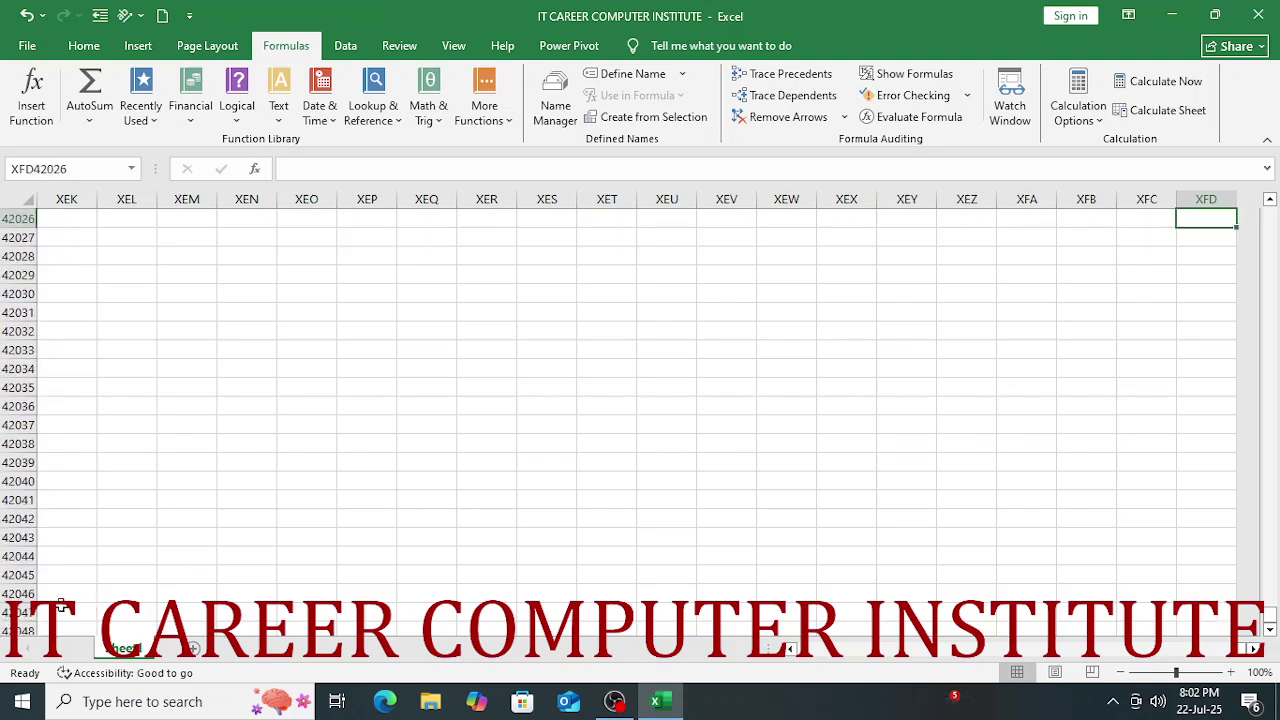
pyautogui.press('Down')
pyautogui.press('Down')
pyautogui.press('Down')
pyautogui.press('Down')
pyautogui.press('Down')
pyautogui.press('Down')
pyautogui.press('Down')
pyautogui.press('Down')
pyautogui.press('Down')
pyautogui.press('Down')
pyautogui.press('Down')
pyautogui.press('Down')
pyautogui.press('Down')
pyautogui.press('Down')
pyautogui.press('Down')
pyautogui.press('Down')
pyautogui.press('Down')
pyautogui.press('Down')
pyautogui.press('Down')
pyautogui.press('Down')
pyautogui.press('Down')
pyautogui.press('Down')
pyautogui.press('Down')
pyautogui.press('Down')
pyautogui.press('Down')
pyautogui.press('Down')
pyautogui.press('Down')
pyautogui.press('Down')
pyautogui.press('Down')
pyautogui.press('Down')
pyautogui.press('Down')
pyautogui.press('Down')
pyautogui.press('Down')
pyautogui.press('Down')
pyautogui.press('Down')
pyautogui.press('Down')
pyautogui.press('Down')
pyautogui.press('Down')
pyautogui.press('Down')
pyautogui.press('Down')
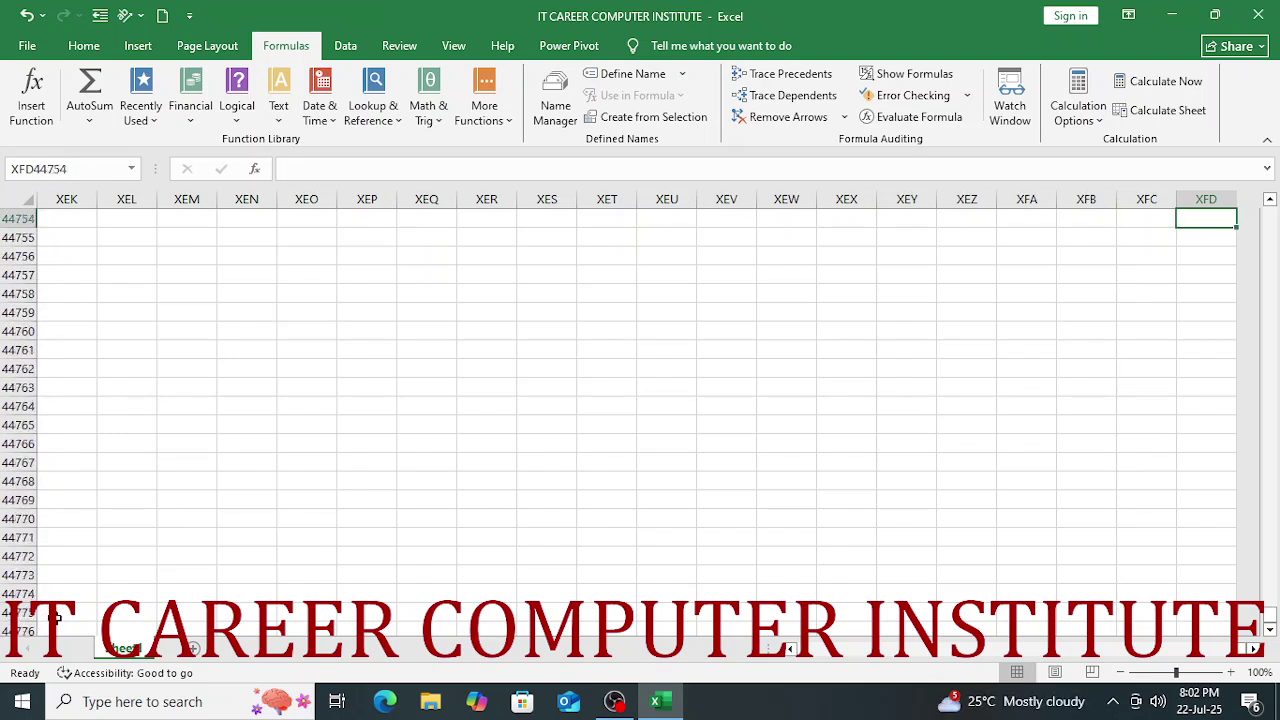
# Continue moving the active cell down column XFD past row 52000, finishing with a jump to the worksheet's last row
pyautogui.press('Down')
pyautogui.press('Down')
pyautogui.press('Down')
pyautogui.press('Down')
pyautogui.press('Down')
pyautogui.press('Down')
pyautogui.press('Down')
pyautogui.press('Down')
pyautogui.press('Down')
pyautogui.press('Down')
pyautogui.press('Down')
pyautogui.press('Down')
pyautogui.press('Down')
pyautogui.press('Down')
pyautogui.press('Down')
pyautogui.press('Down')
pyautogui.press('Down')
pyautogui.press('Down')
pyautogui.press('Down')
pyautogui.press('Down')
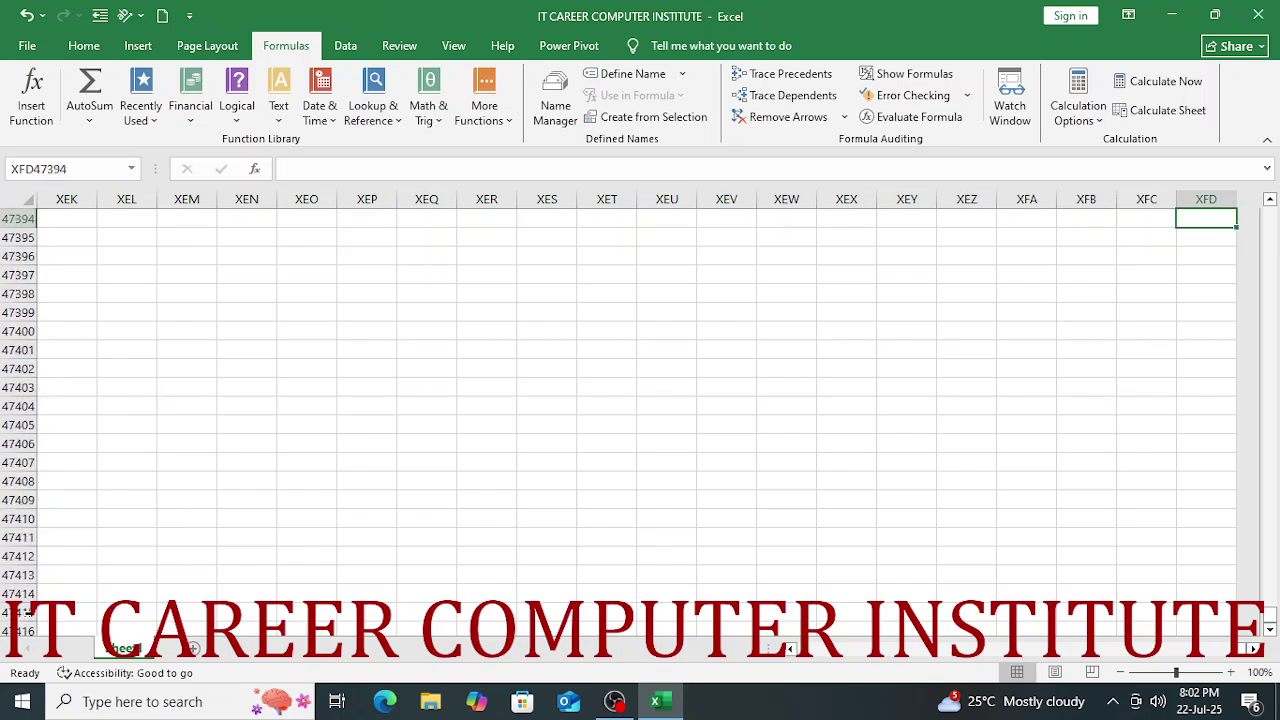
pyautogui.press('Down')
pyautogui.press('Down')
pyautogui.press('Down')
pyautogui.press('Down')
pyautogui.press('Down')
pyautogui.press('Down')
pyautogui.press('Down')
pyautogui.press('Down')
pyautogui.press('Down')
pyautogui.press('Down')
pyautogui.press('Down')
pyautogui.press('Down')
pyautogui.press('Down')
pyautogui.press('Down')
pyautogui.press('Down')
pyautogui.press('Down')
pyautogui.press('Down')
pyautogui.press('Down')
pyautogui.press('Down')
pyautogui.press('Down')
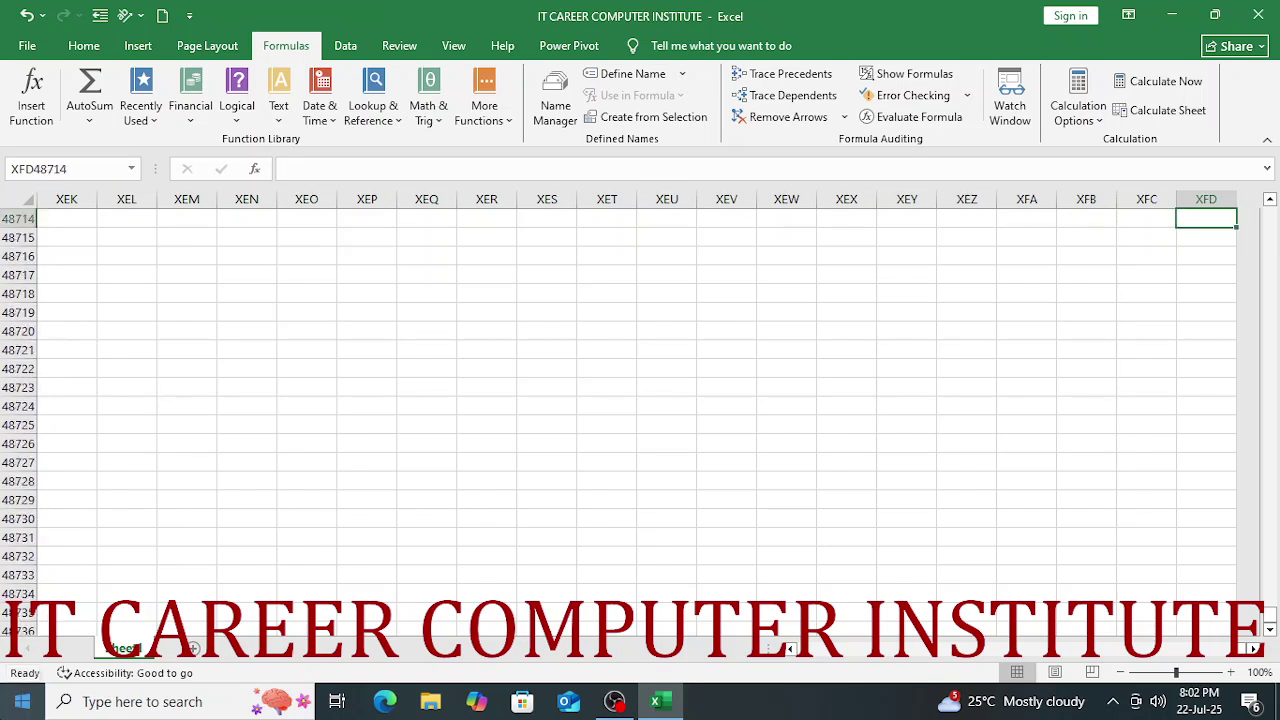
pyautogui.press('Down')
pyautogui.press('Down')
pyautogui.press('Down')
pyautogui.press('Down')
pyautogui.press('Down')
pyautogui.press('Down')
pyautogui.press('Down')
pyautogui.press('Down')
pyautogui.press('Down')
pyautogui.press('Down')
pyautogui.press('Down')
pyautogui.press('Down')
pyautogui.press('Down')
pyautogui.press('Down')
pyautogui.press('Down')
pyautogui.press('Down')
pyautogui.press('Down')
pyautogui.press('Down')
pyautogui.press('Down')
pyautogui.press('Down')
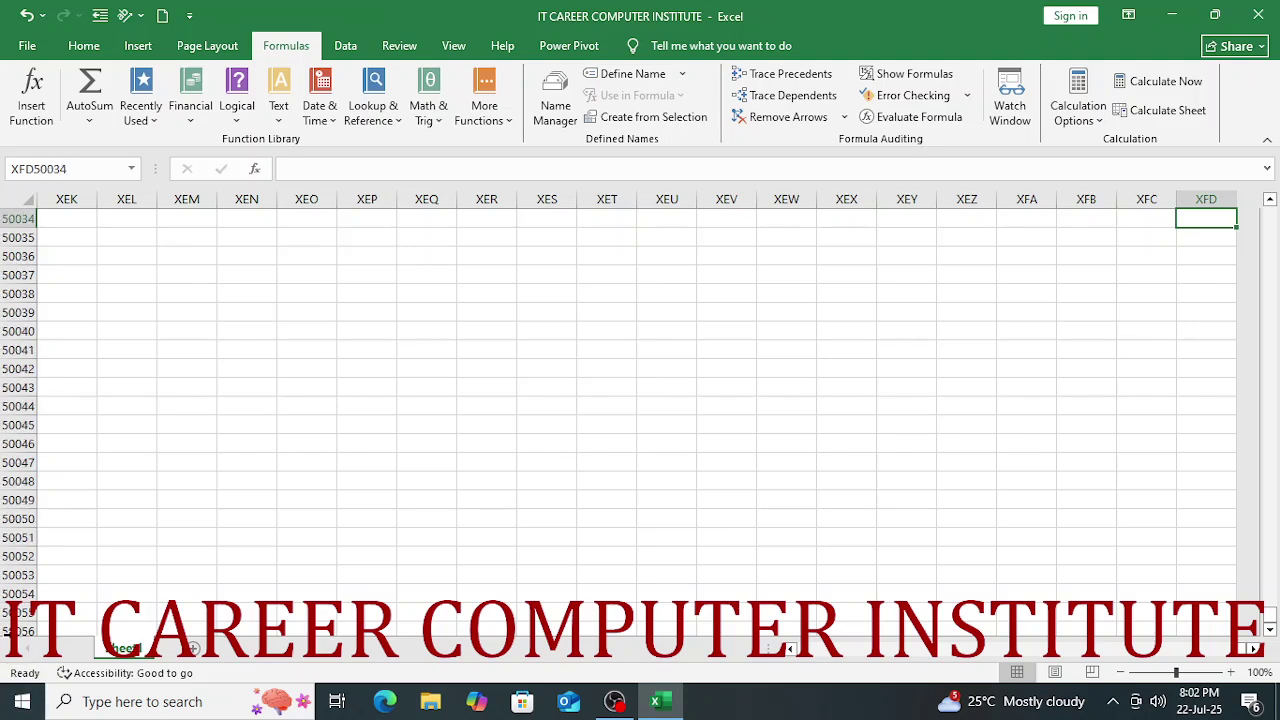
pyautogui.press('Down')
pyautogui.press('Down')
pyautogui.press('Down')
pyautogui.press('Down')
pyautogui.press('Down')
pyautogui.press('Down')
pyautogui.press('Down')
pyautogui.press('Down')
pyautogui.press('Down')
pyautogui.press('Down')
pyautogui.press('Down')
pyautogui.press('Down')
pyautogui.press('Down')
pyautogui.press('Down')
pyautogui.press('Down')
pyautogui.press('Down')
pyautogui.press('Down')
pyautogui.press('Down')
pyautogui.press('Down')
pyautogui.press('Down')
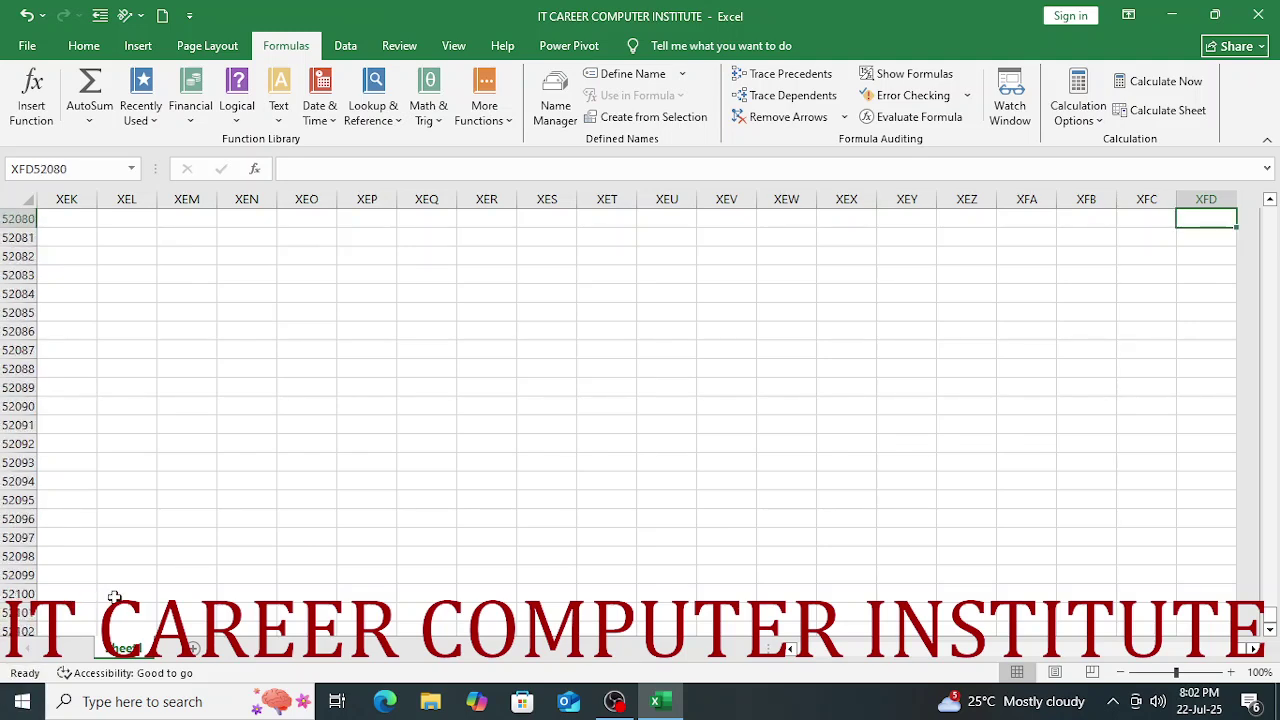
pyautogui.hotkey('ctrl', 'Down')
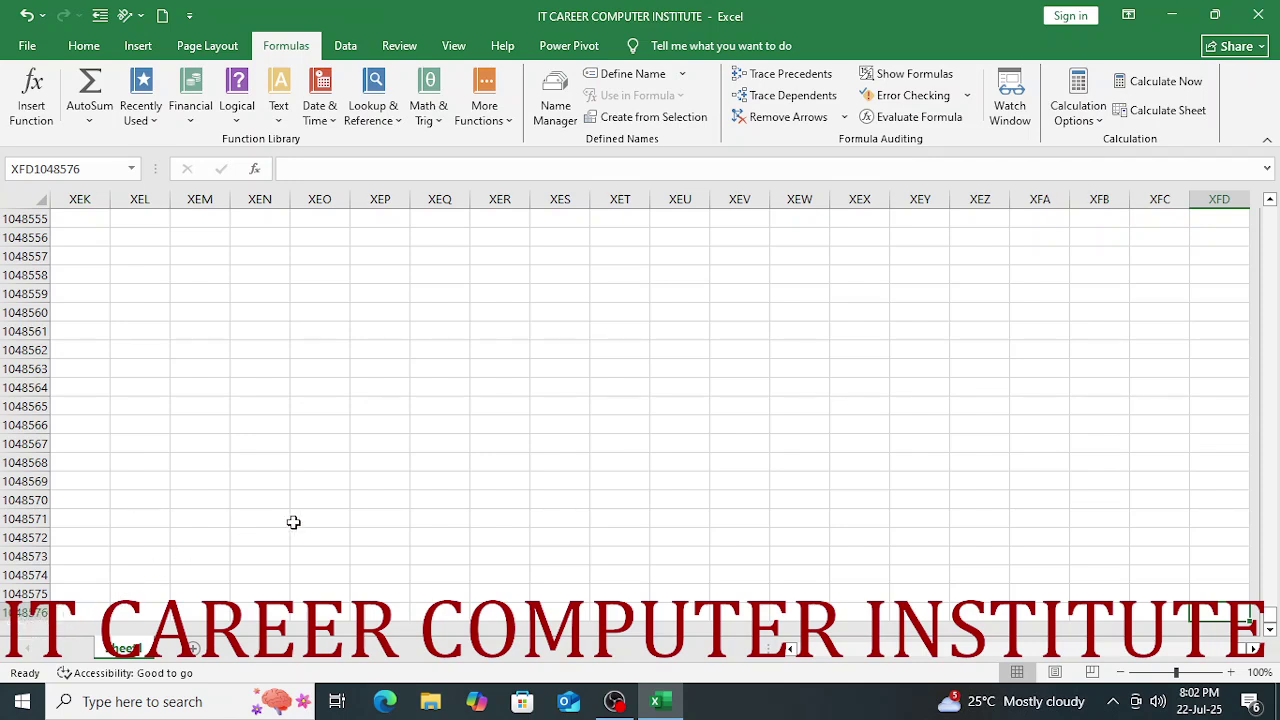
# Enter the labels ROW in cell XEP1048561 and COLUMN in the cell below it
pyautogui.click(439, 354)
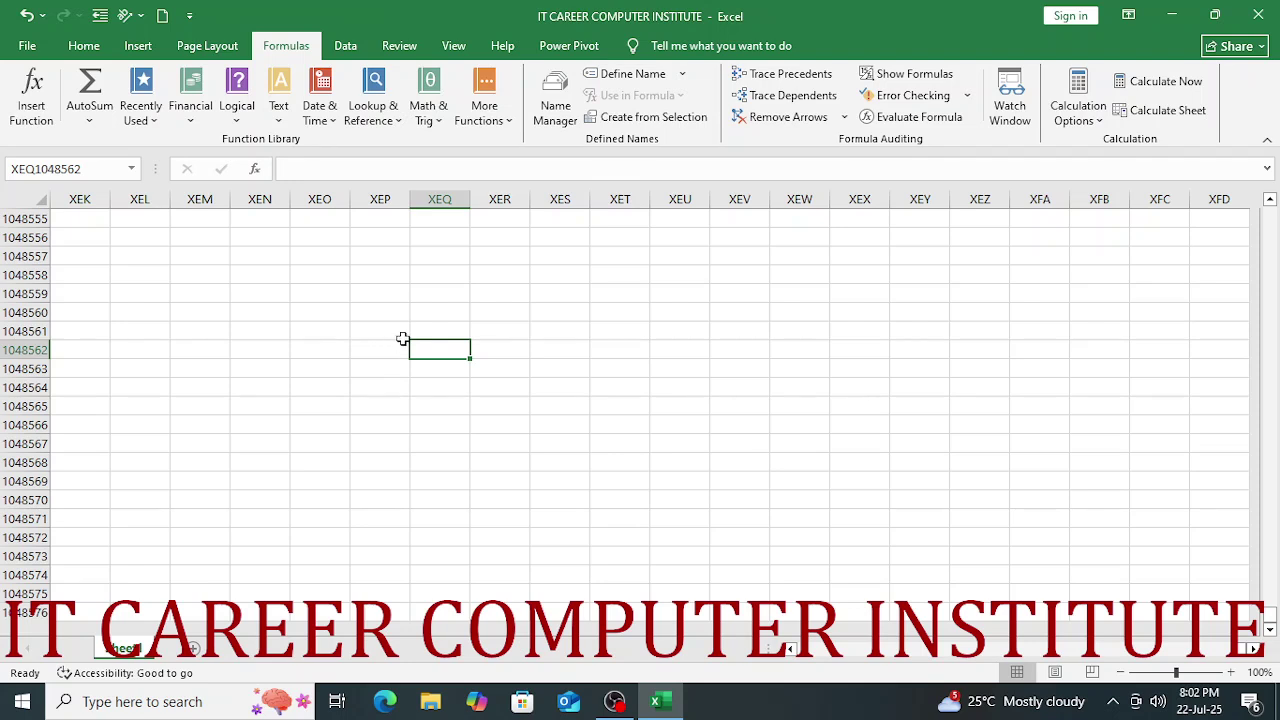
pyautogui.click(397, 334)
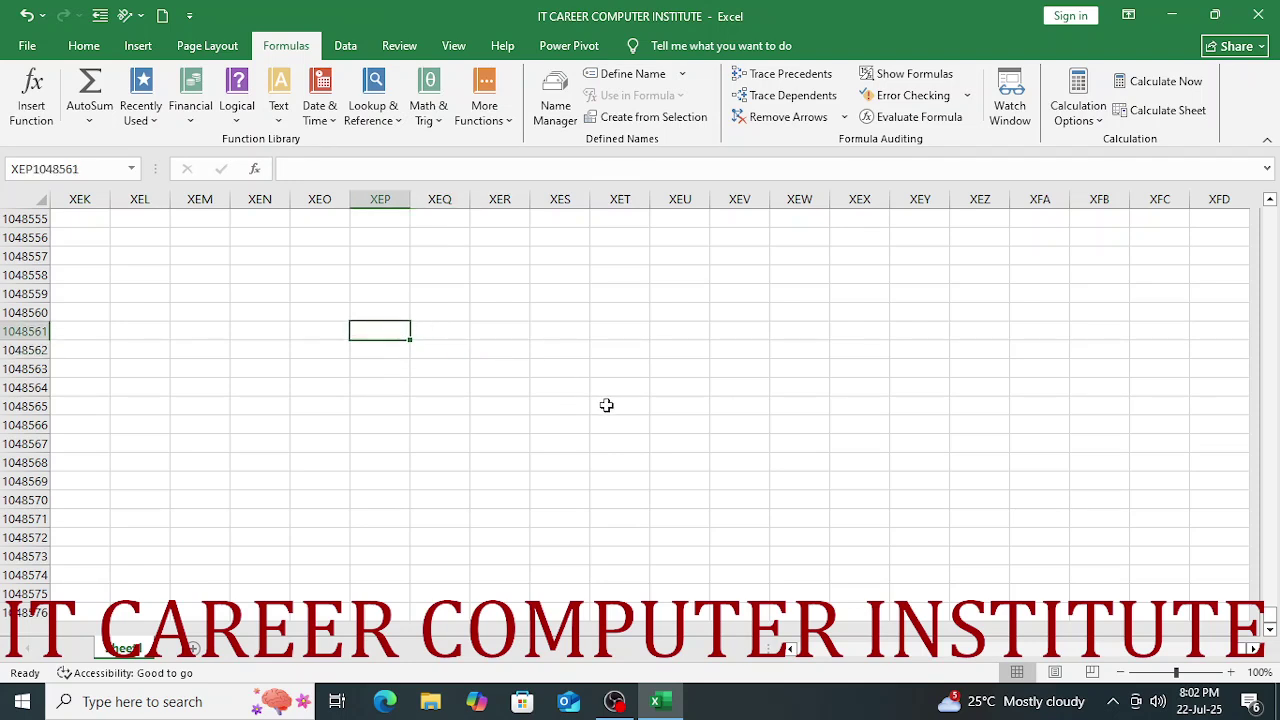
pyautogui.write('ROW')
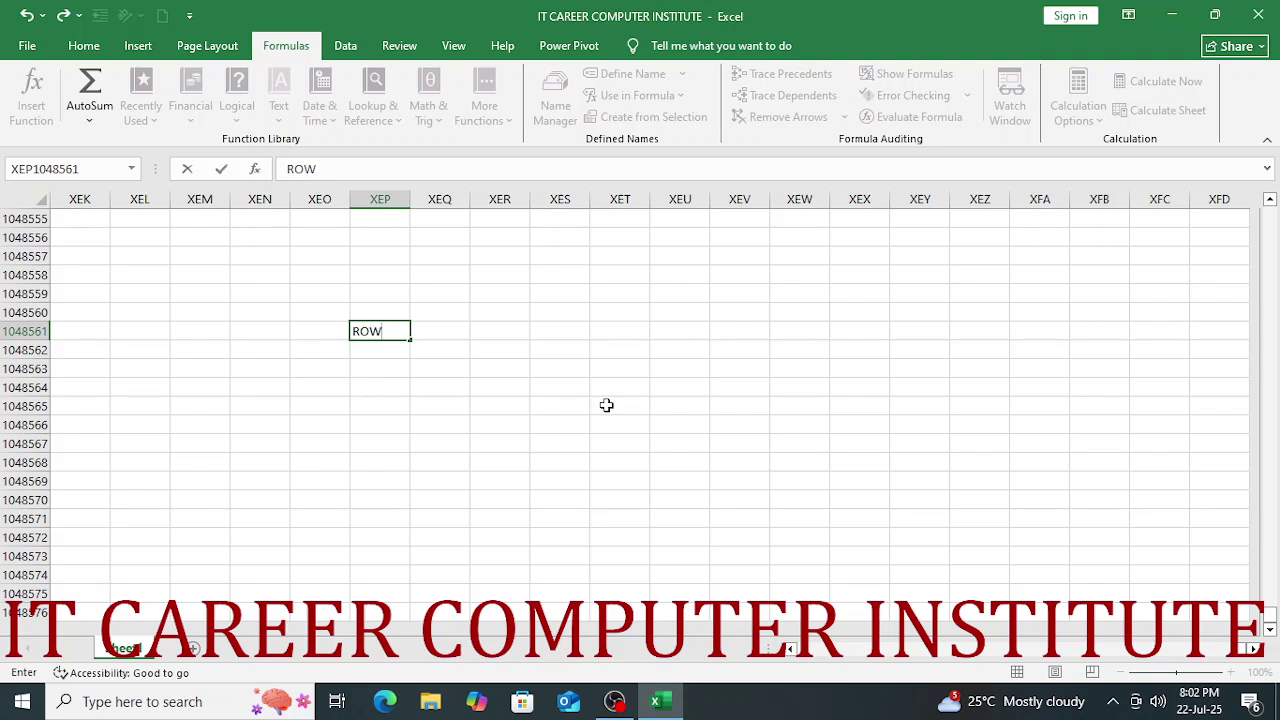
pyautogui.press('Return')
pyautogui.write('C')
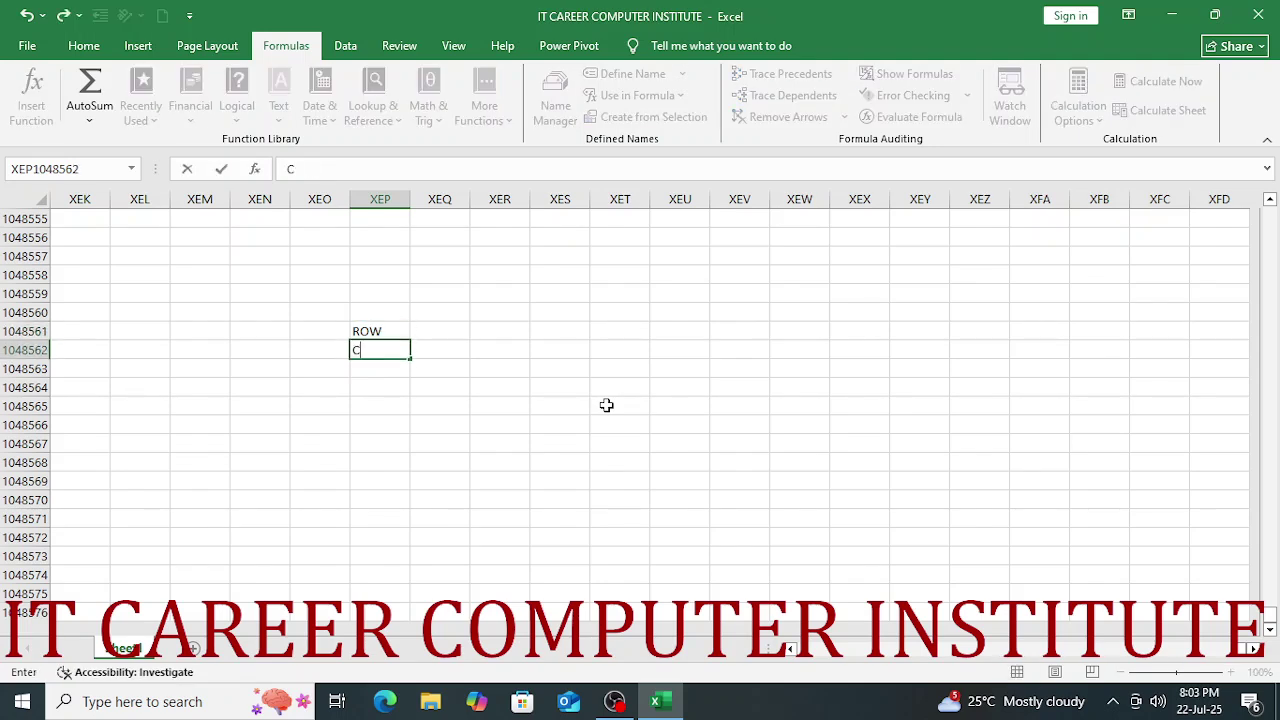
pyautogui.write('OLUMN')
pyautogui.press('Return')
pyautogui.press('Up')
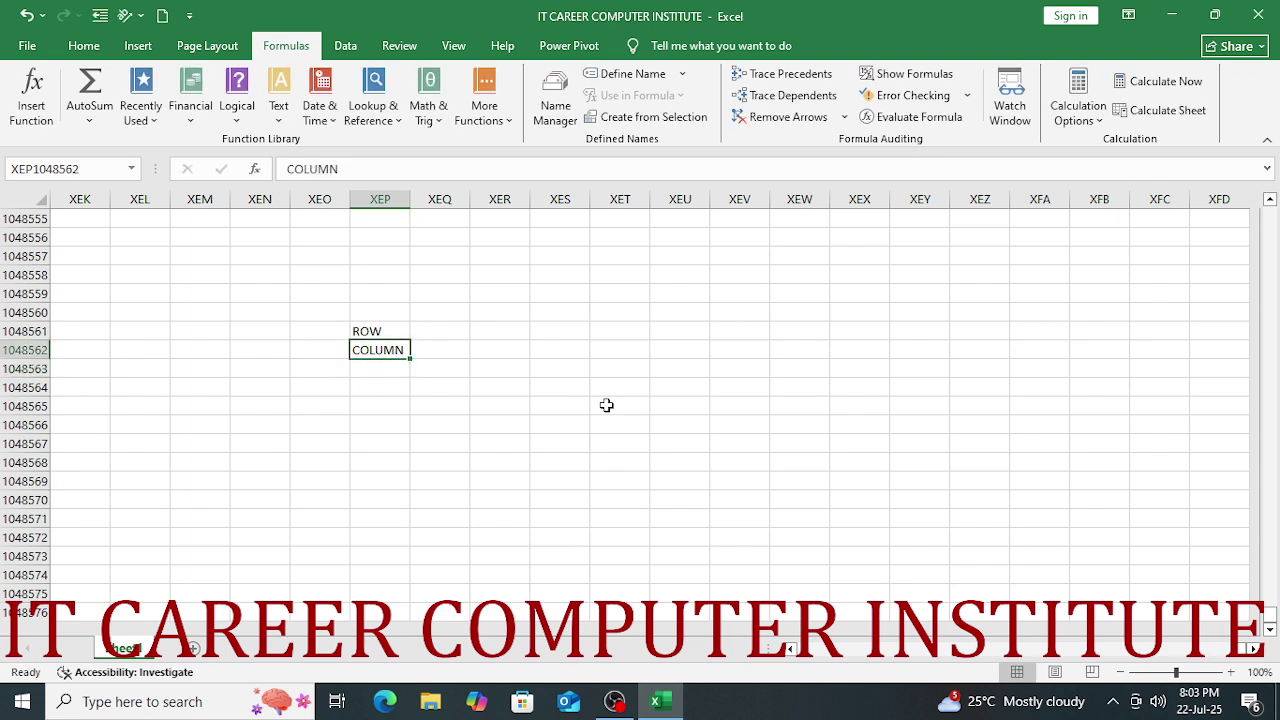
# Enter 1048576 beside the ROW label and 16384 beside the COLUMN label
pyautogui.press('Up')
pyautogui.press('Right')
pyautogui.press('Down')
pyautogui.press('Up')
pyautogui.press('Left')
pyautogui.press('Down')
pyautogui.press('Up')
pyautogui.press('Right')
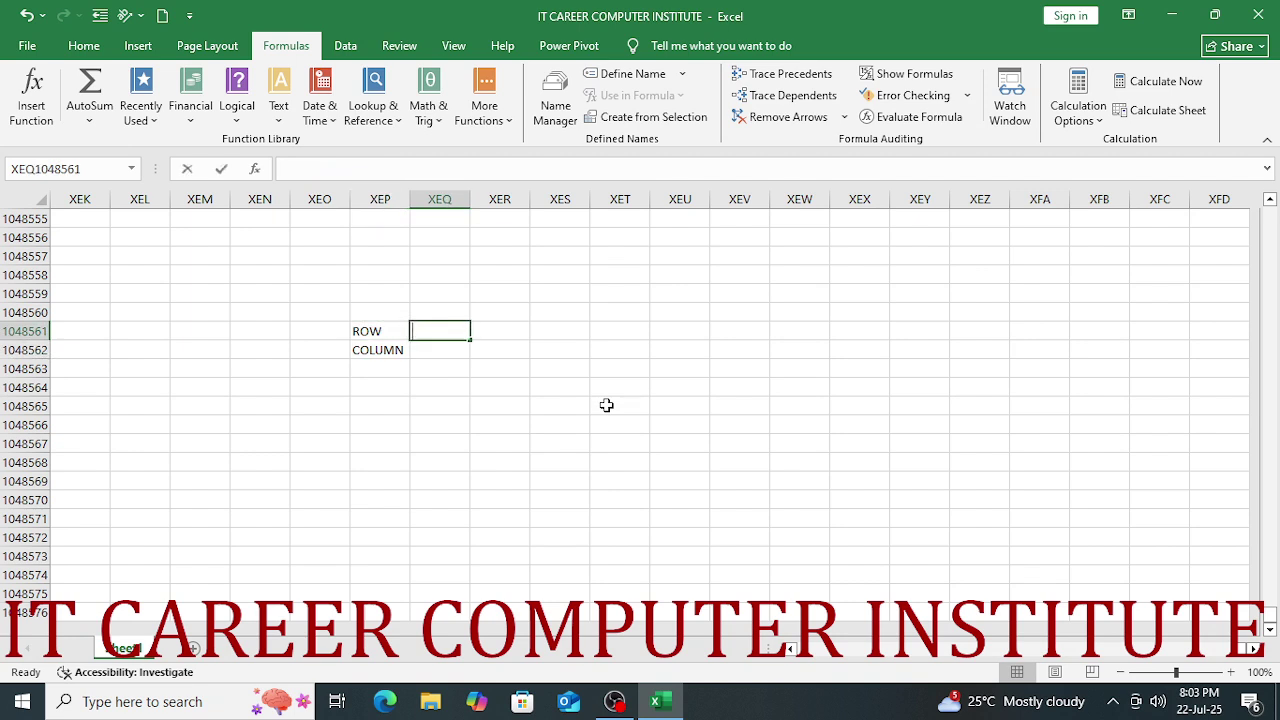
pyautogui.write('1048576')
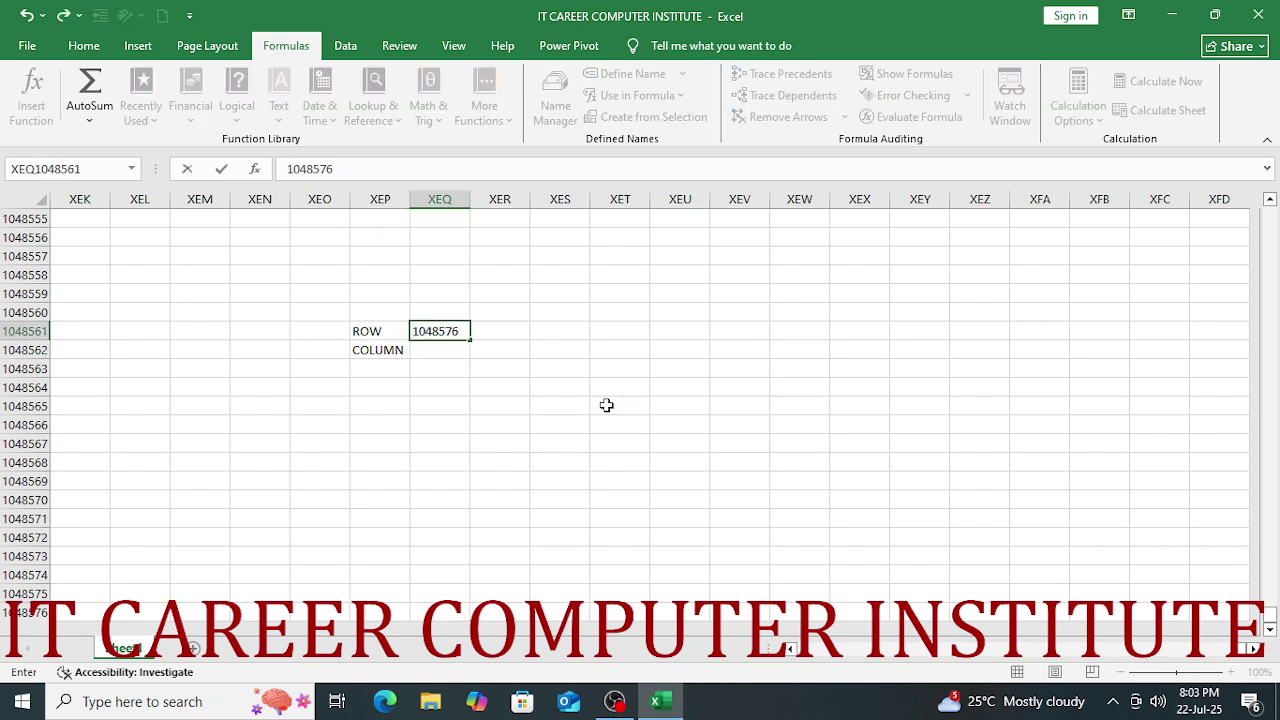
pyautogui.press('Return')
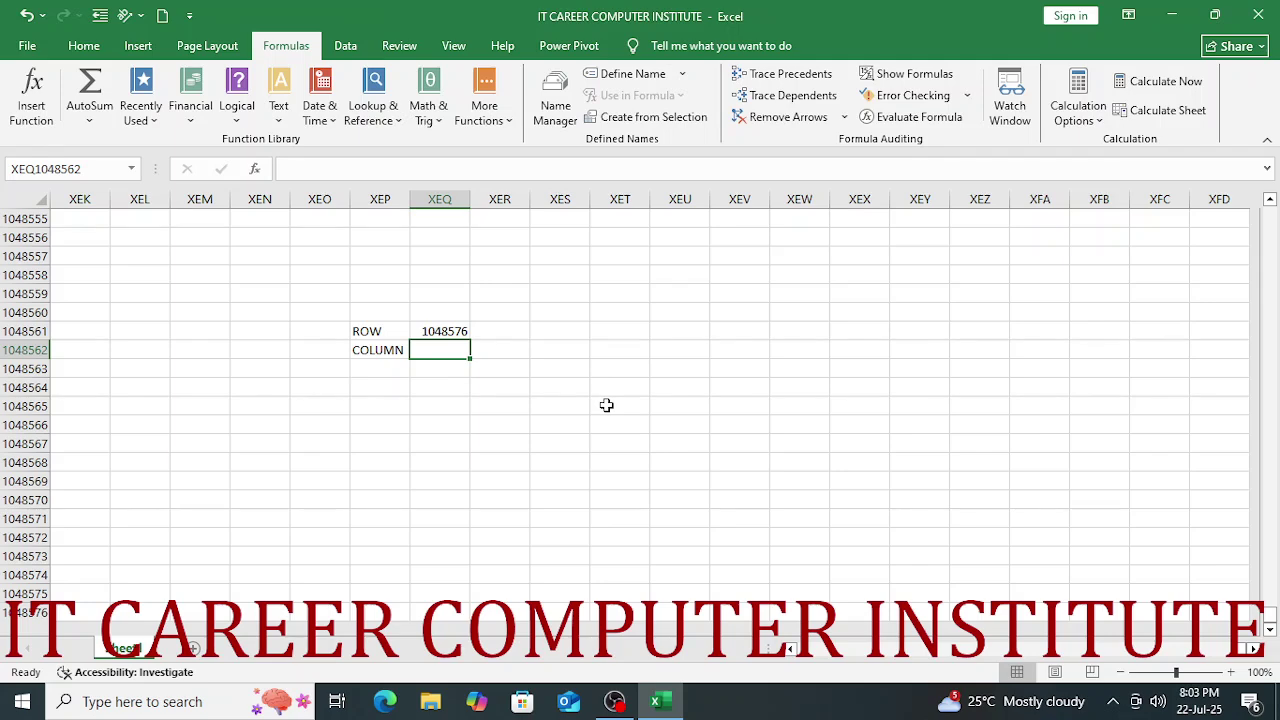
pyautogui.write('16384')
pyautogui.press('Return')
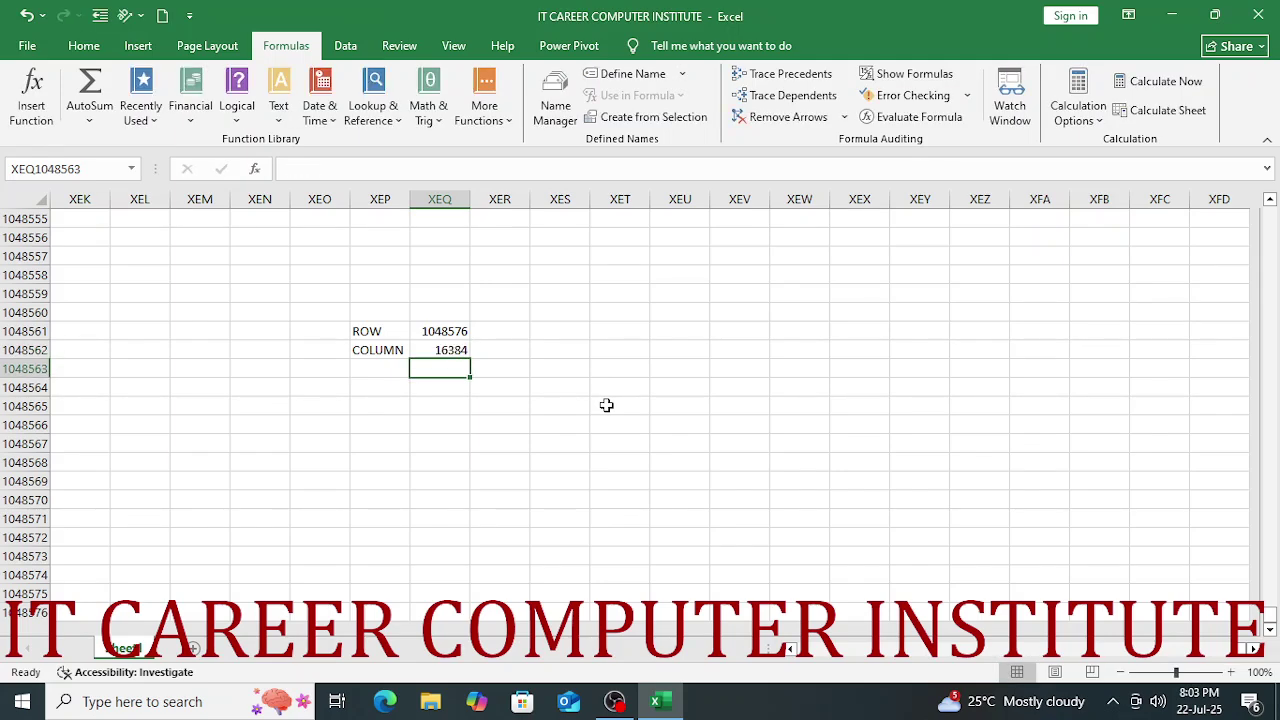
# Enter the label CELL directly below the COLUMN label
pyautogui.press('Left')
pyautogui.write('CEL')
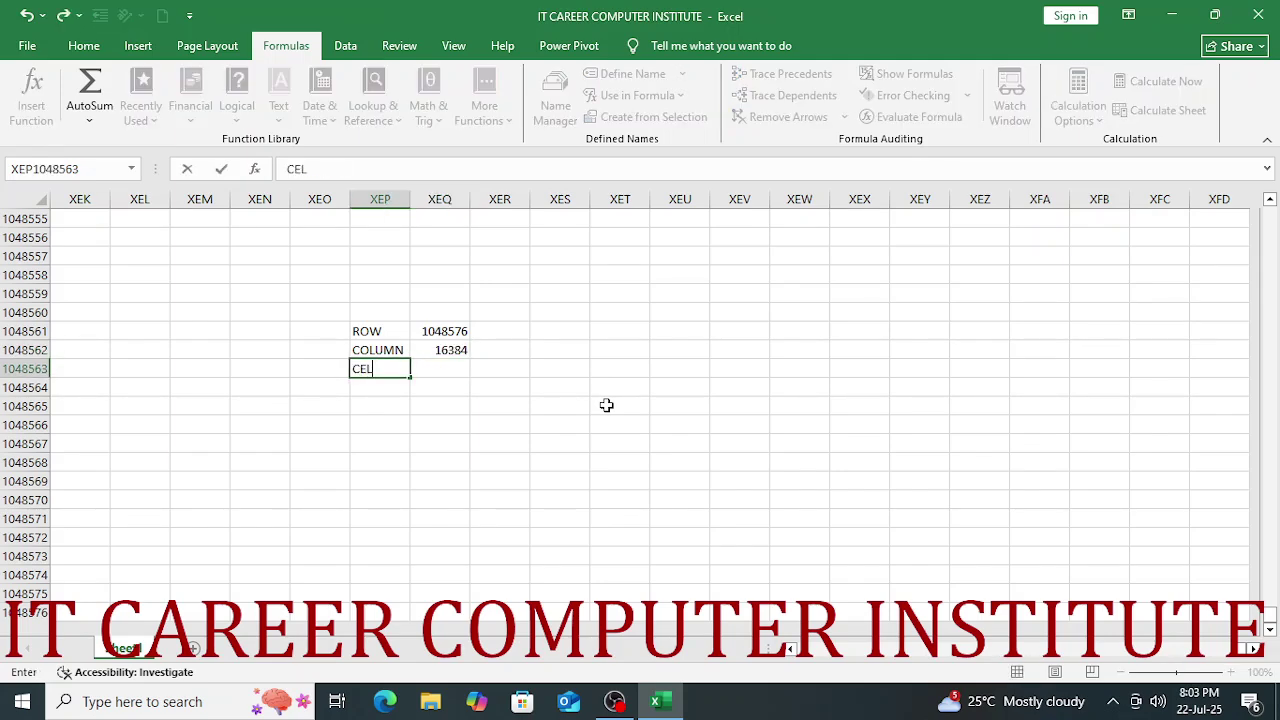
pyautogui.write('L')
pyautogui.press('Return')
# Calculate the total number of cells beside the CELL label with the formula +XEQ1048561*XEQ1048562
pyautogui.press('Up')
pyautogui.press('Right')
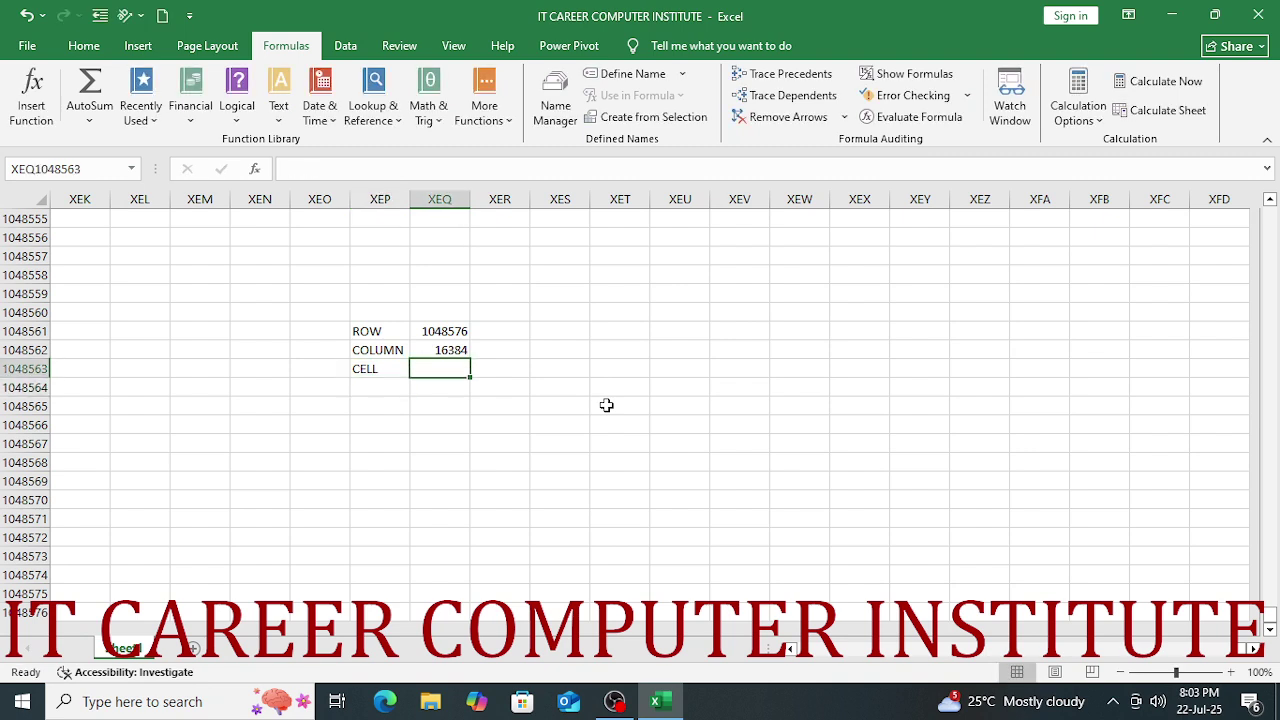
pyautogui.write('+')
pyautogui.press('Up')
pyautogui.press('Up')
pyautogui.write('*')
pyautogui.press('Up')
pyautogui.press('Return')
pyautogui.press('Up')
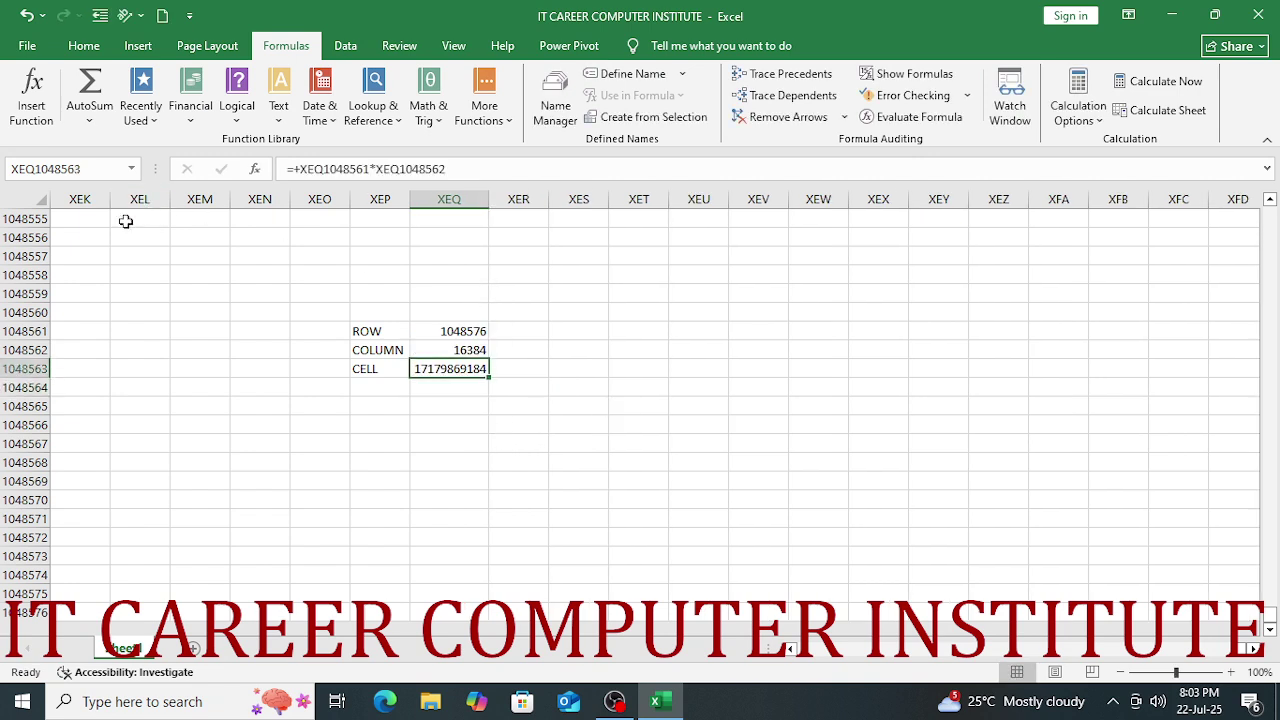
# Examine the row, column and cell counts and the formula behind the cell total
pyautogui.click(476, 352)
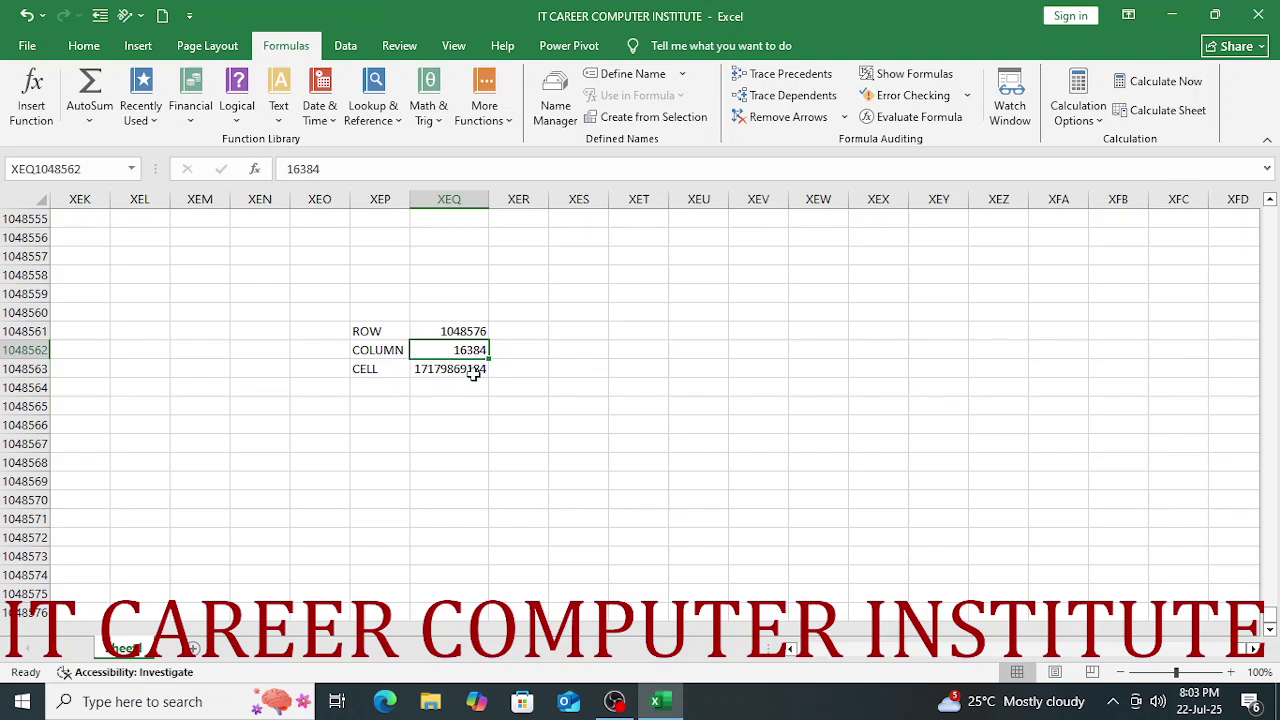
pyautogui.click(468, 331)
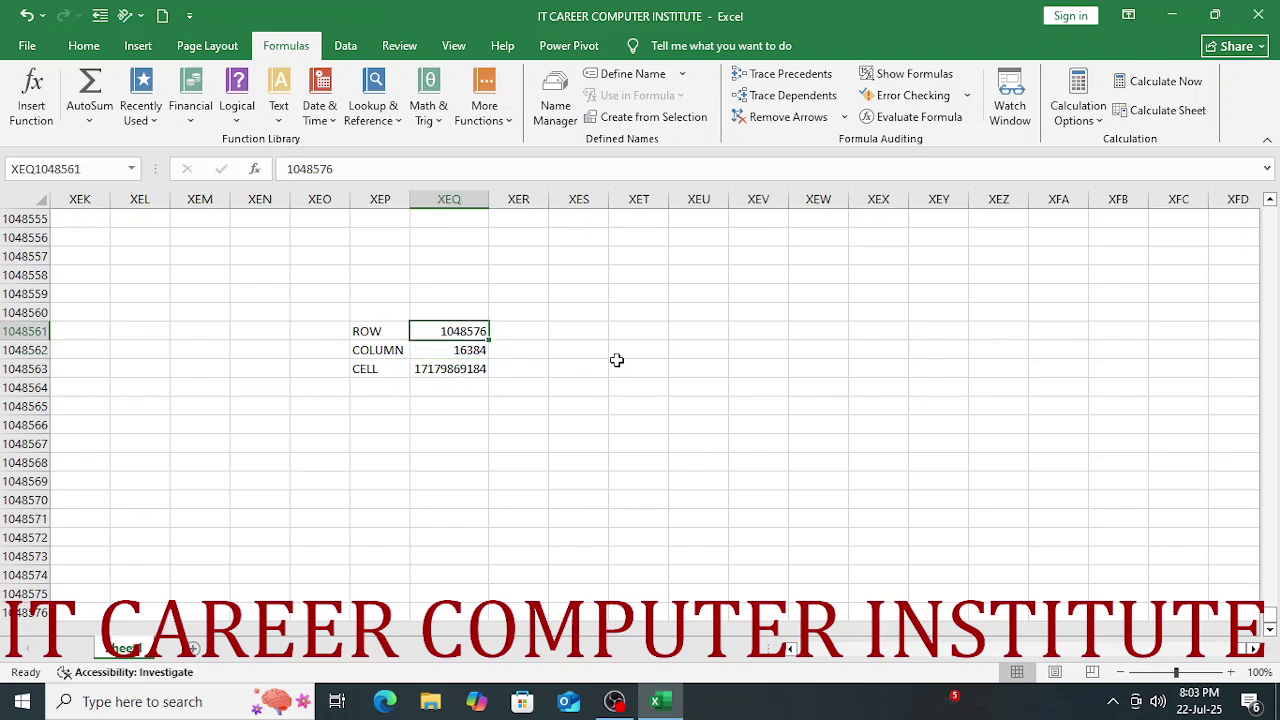
pyautogui.click(562, 366)
pyautogui.click(365, 368)
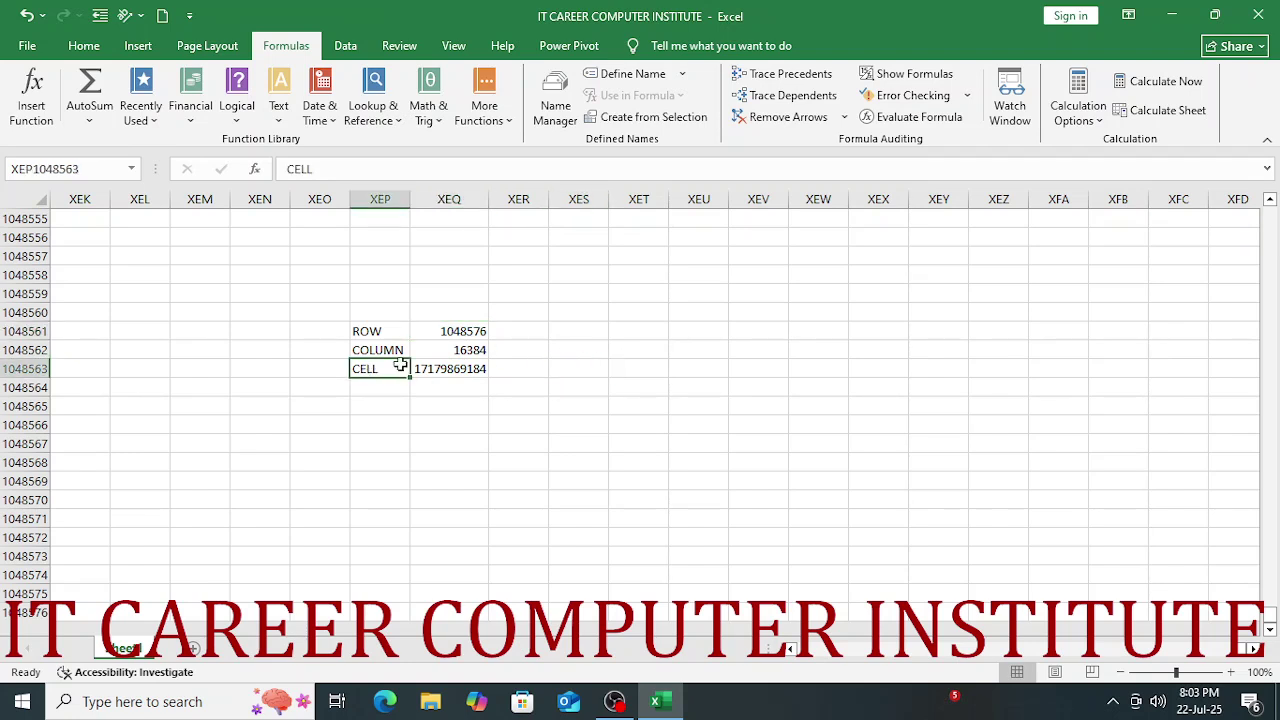
pyautogui.click(424, 372)
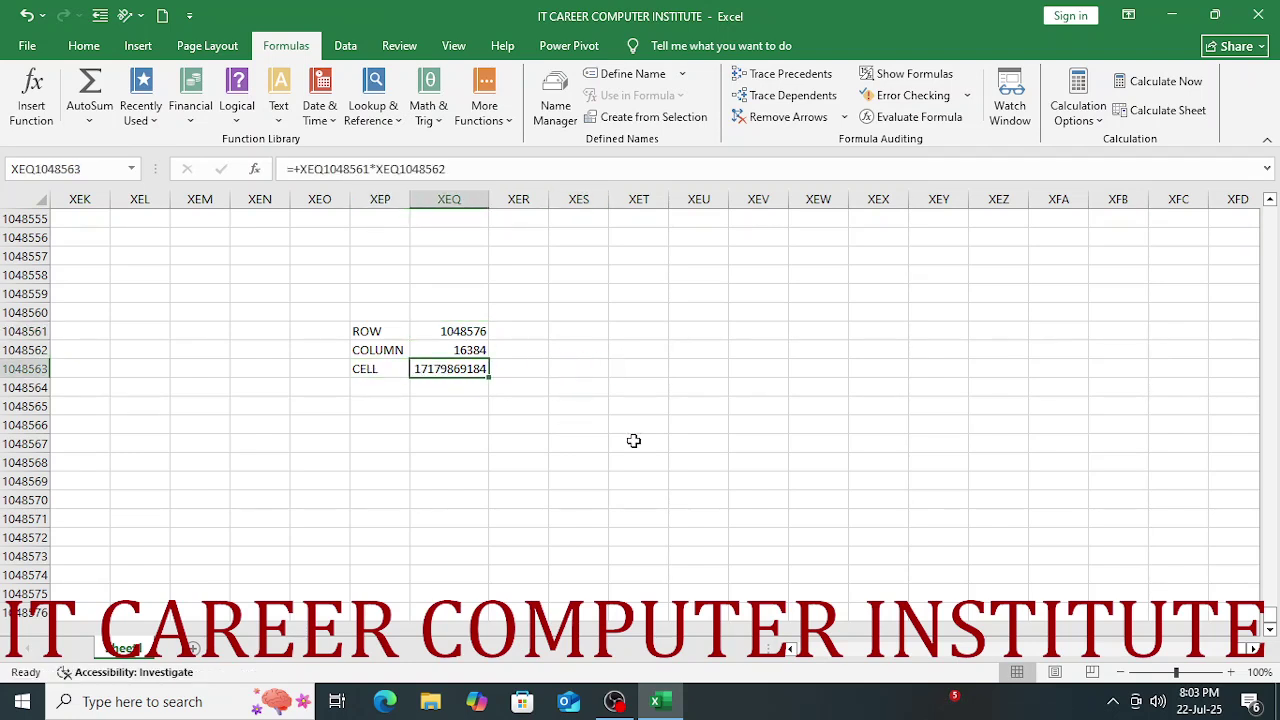
pyautogui.click(486, 433)
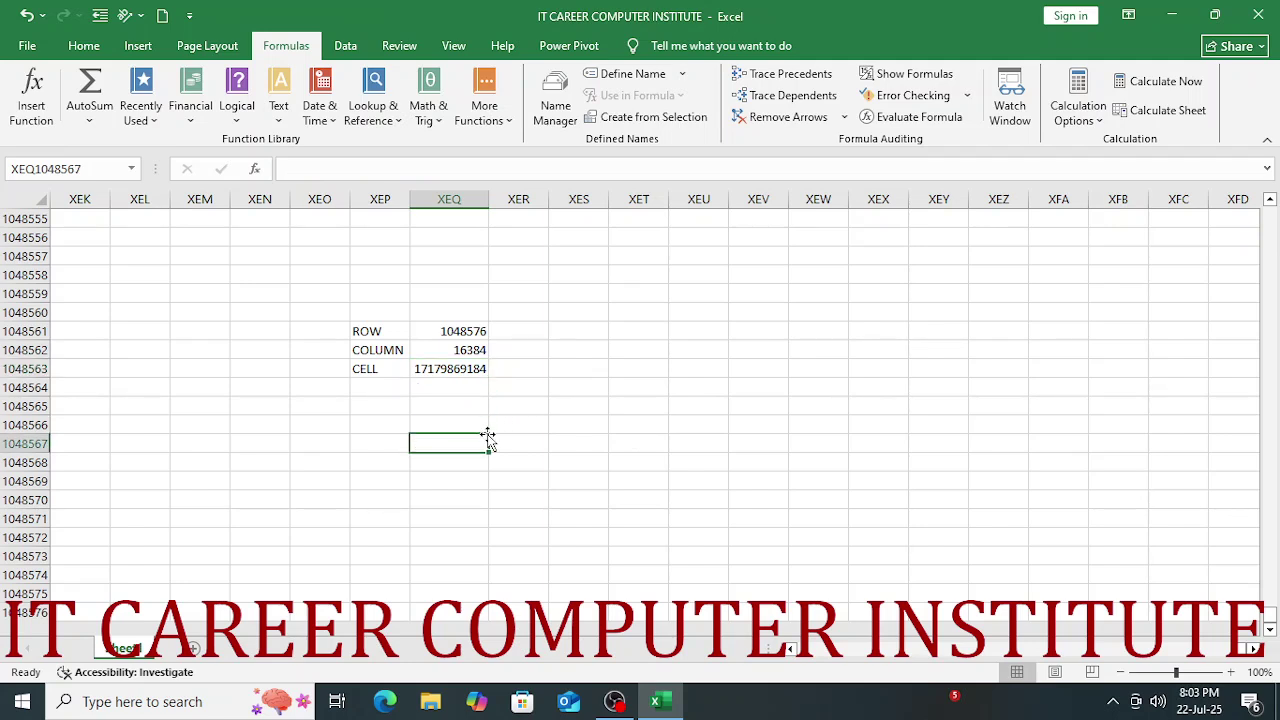
pyautogui.click(442, 370)
pyautogui.doubleClick(535, 422)
pyautogui.press('Escape')
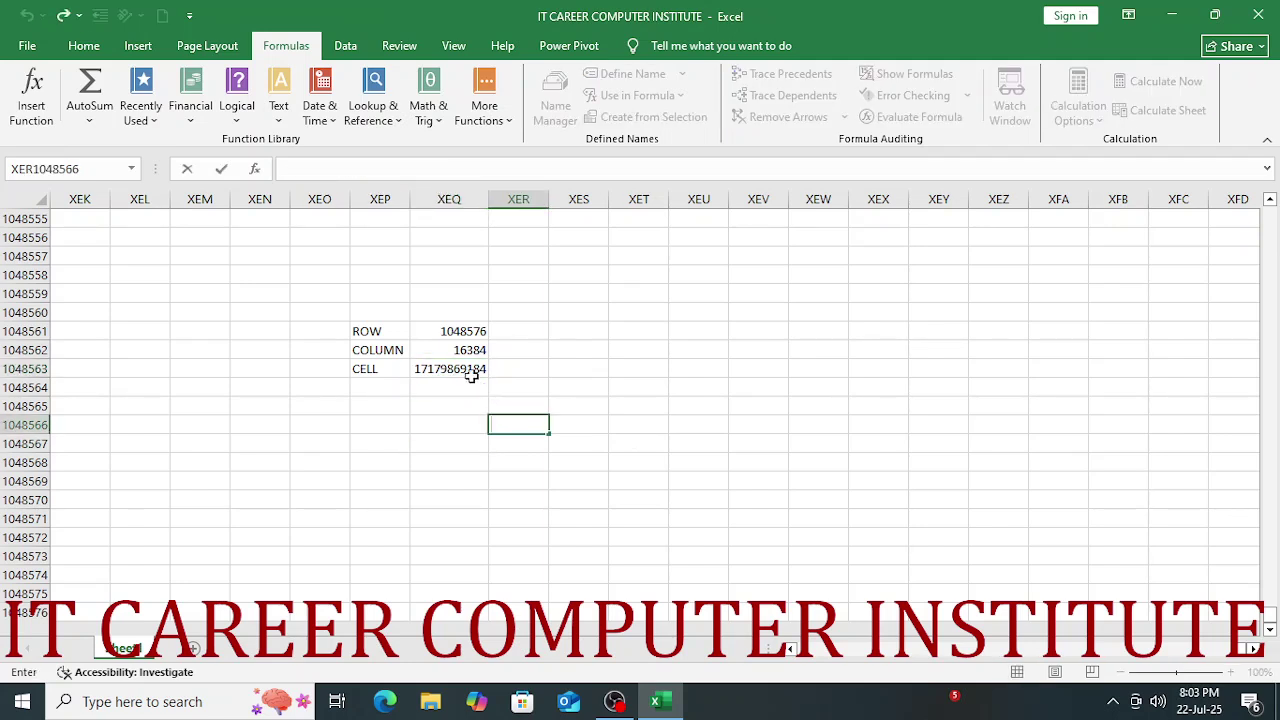
pyautogui.click(470, 372)
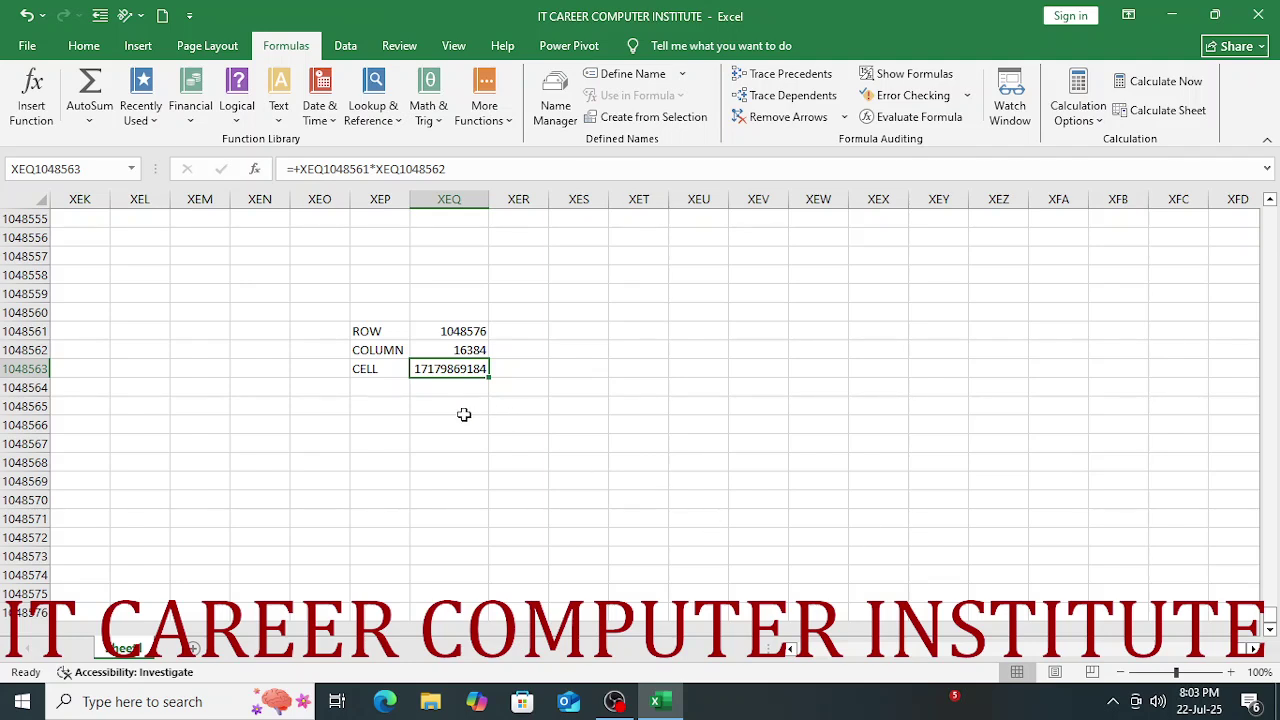
pyautogui.click(478, 388)
pyautogui.click(464, 372)
pyautogui.click(700, 428)
pyautogui.click(448, 354)
pyautogui.click(579, 385)
pyautogui.click(474, 366)
pyautogui.click(477, 336)
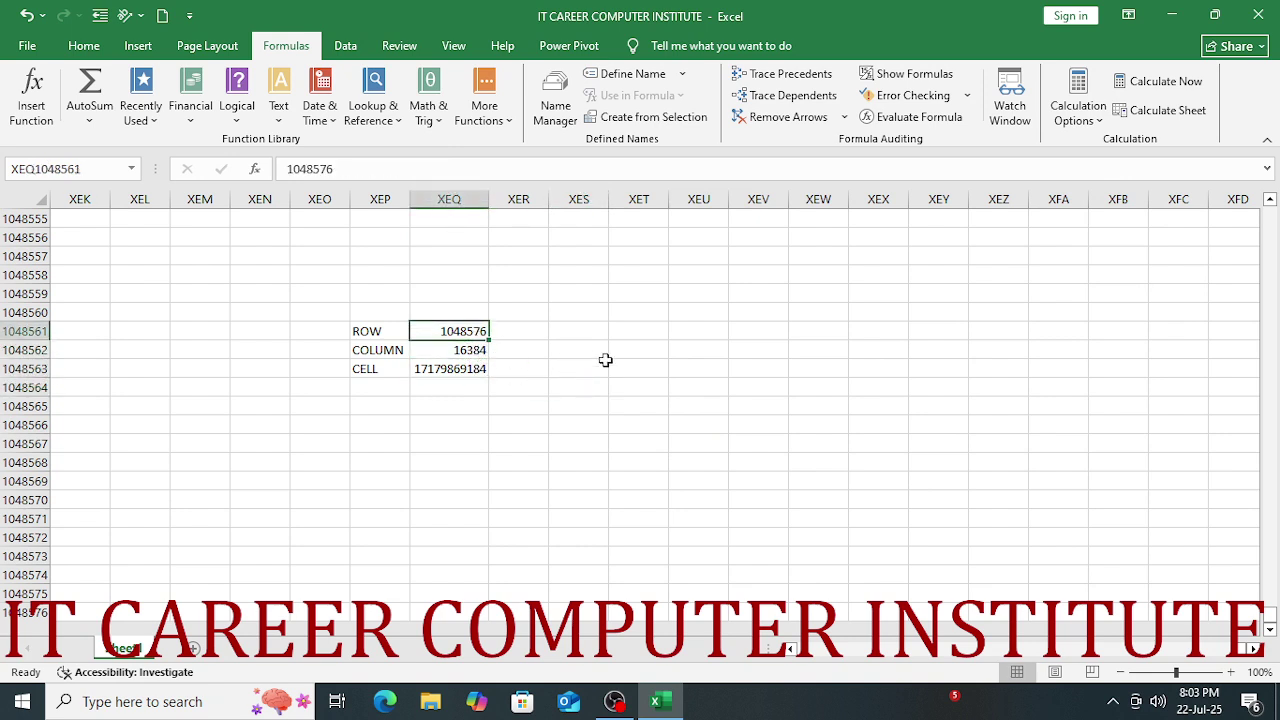
pyautogui.click(443, 390)
pyautogui.click(453, 428)
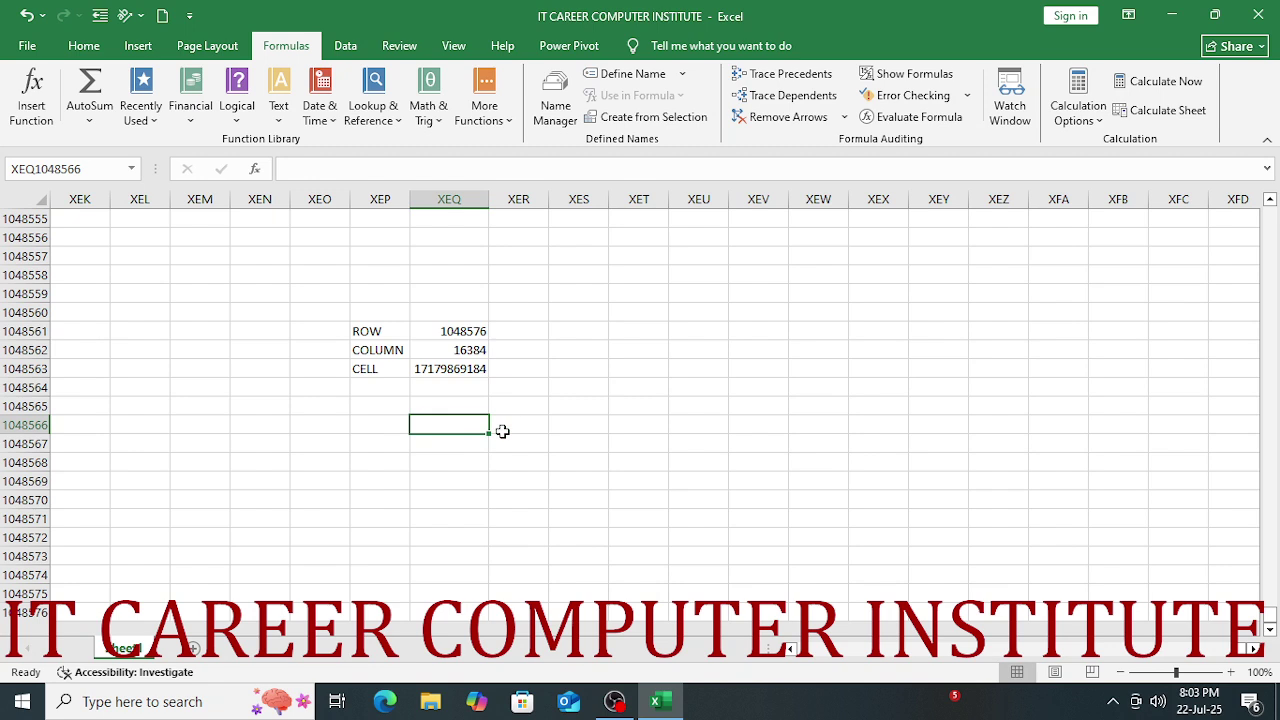
pyautogui.click(452, 390)
pyautogui.click(598, 446)
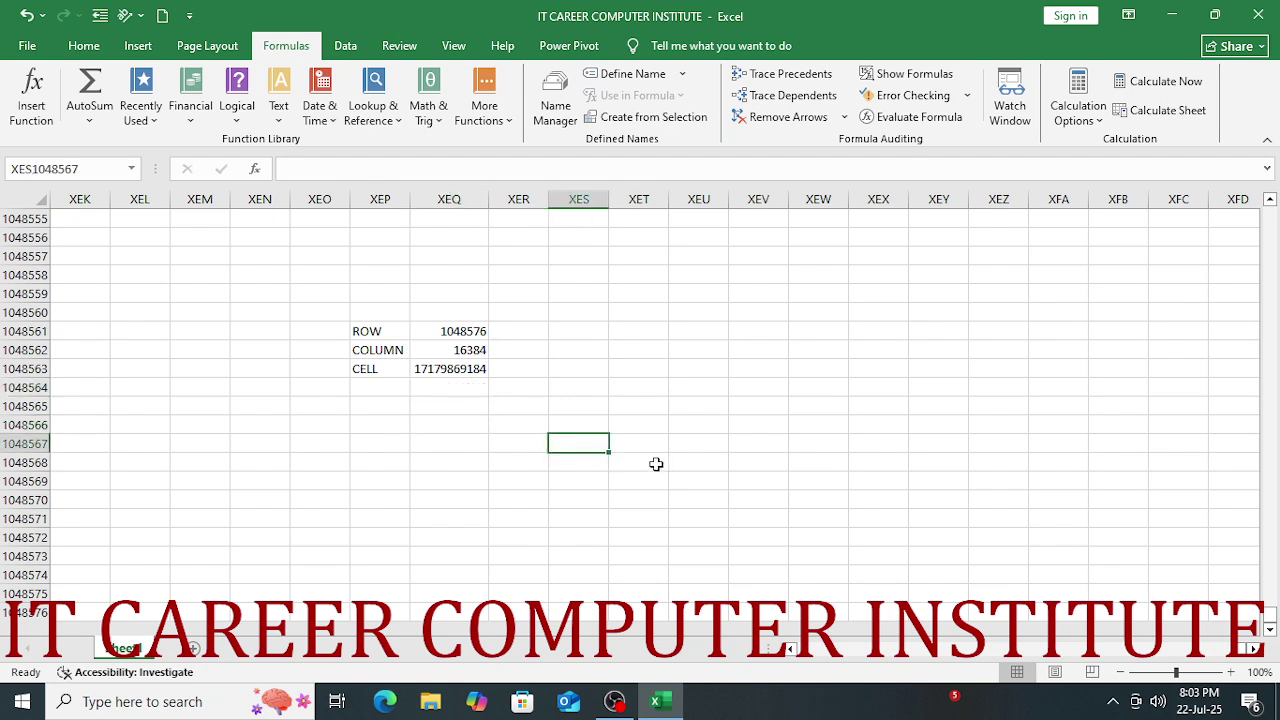
# Enlarge the font of the ROW, COLUMN and CELL labels and their values to size 48
pyautogui.moveTo(486, 368); pyautogui.dragTo(399, 337)
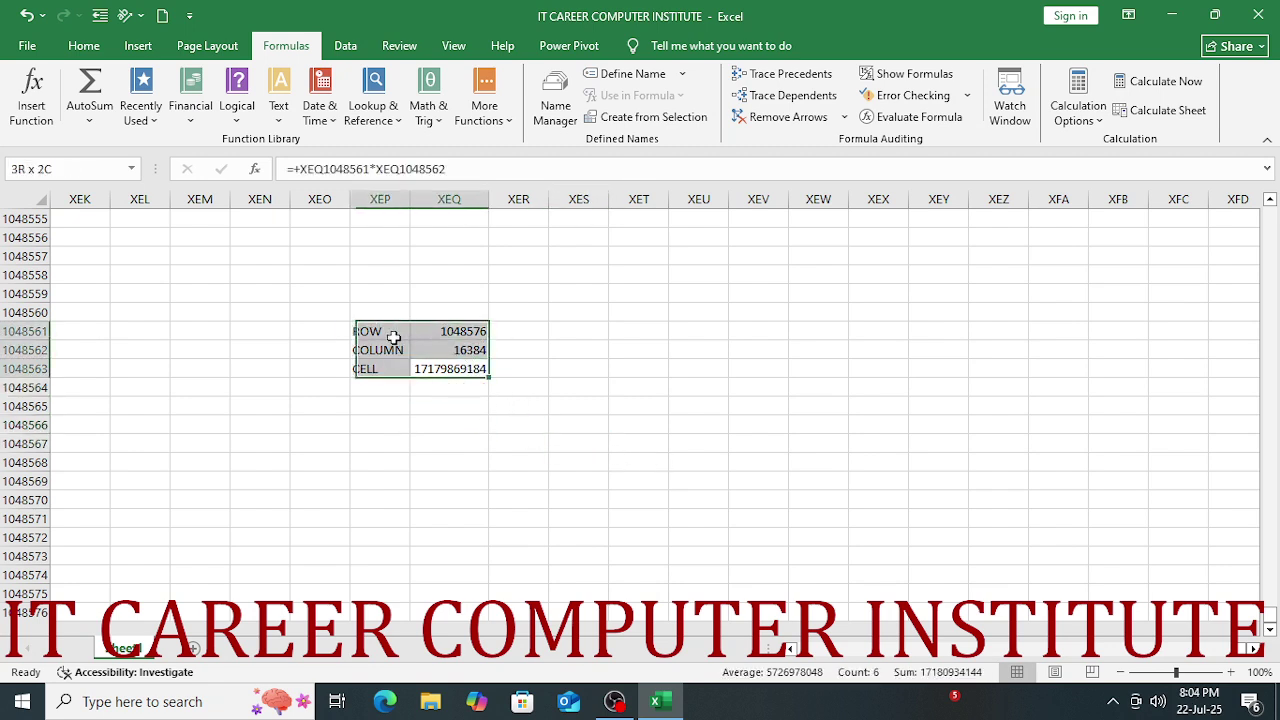
pyautogui.click(84, 46)
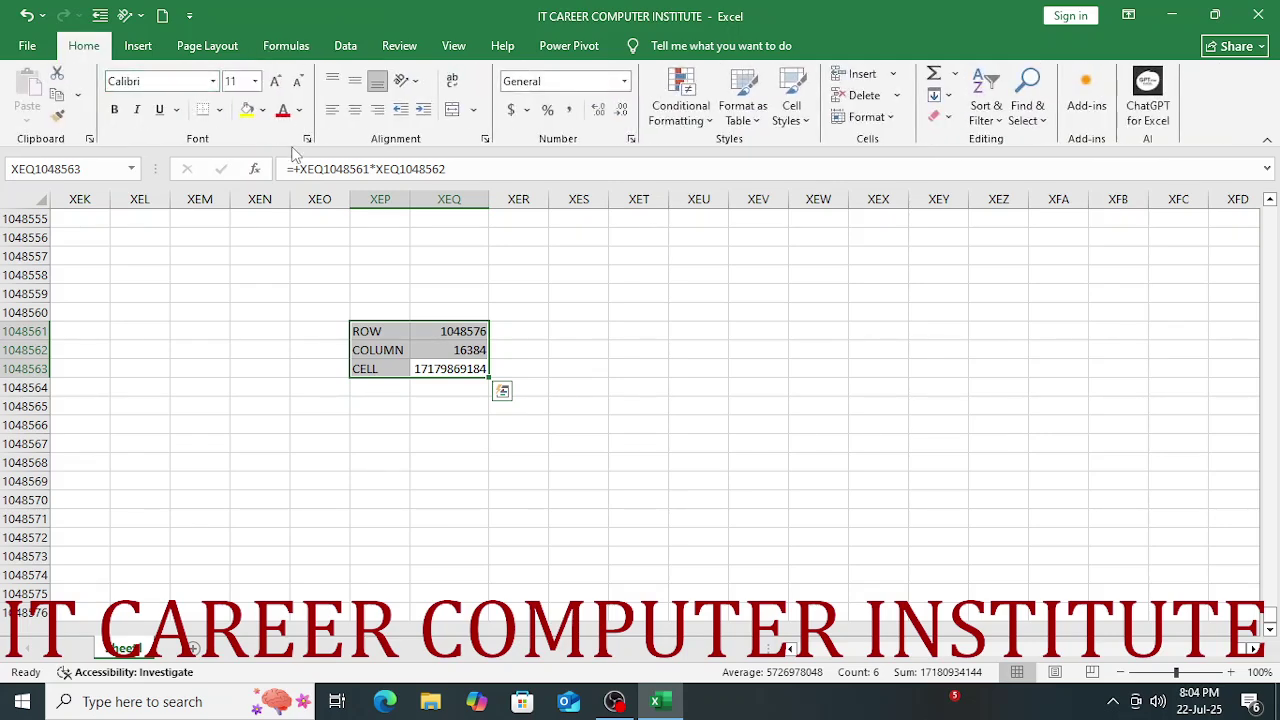
pyautogui.click(275, 81)
pyautogui.click(275, 81)
pyautogui.click(275, 81)
pyautogui.click(275, 81)
pyautogui.click(275, 81)
pyautogui.click(275, 81)
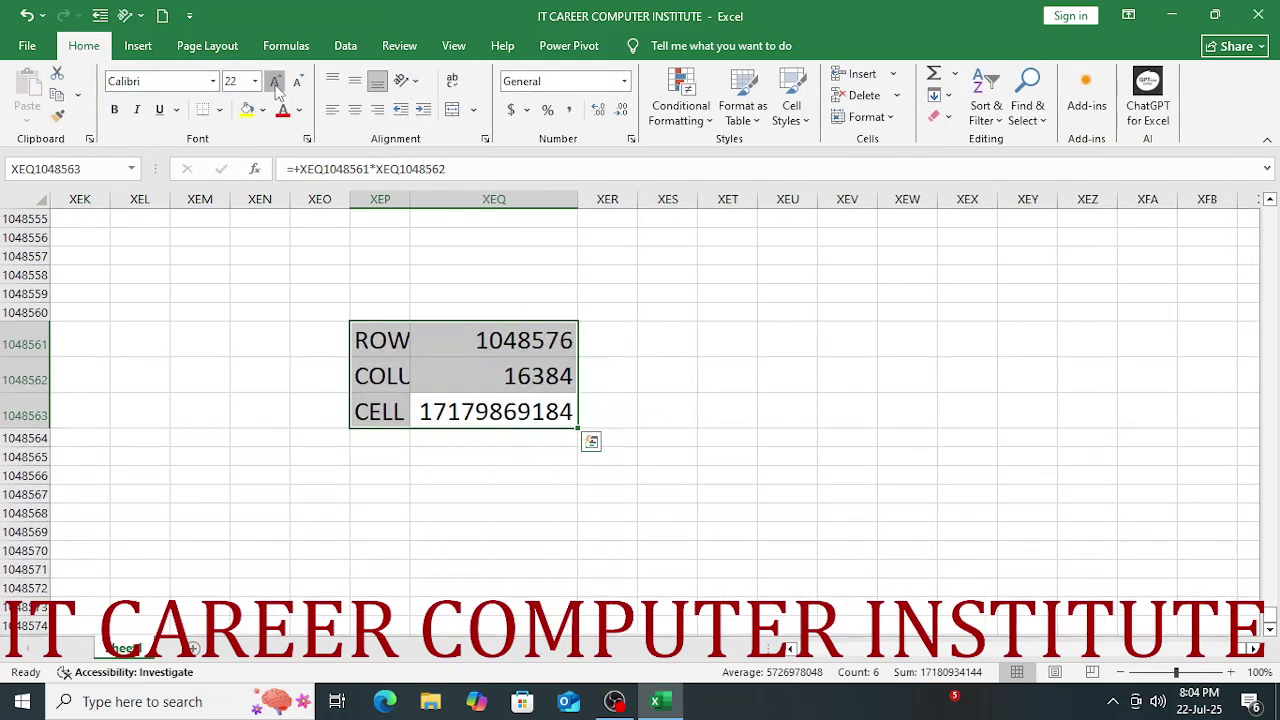
pyautogui.click(275, 81)
pyautogui.click(275, 81)
pyautogui.click(275, 81)
pyautogui.click(275, 81)
pyautogui.click(275, 81)
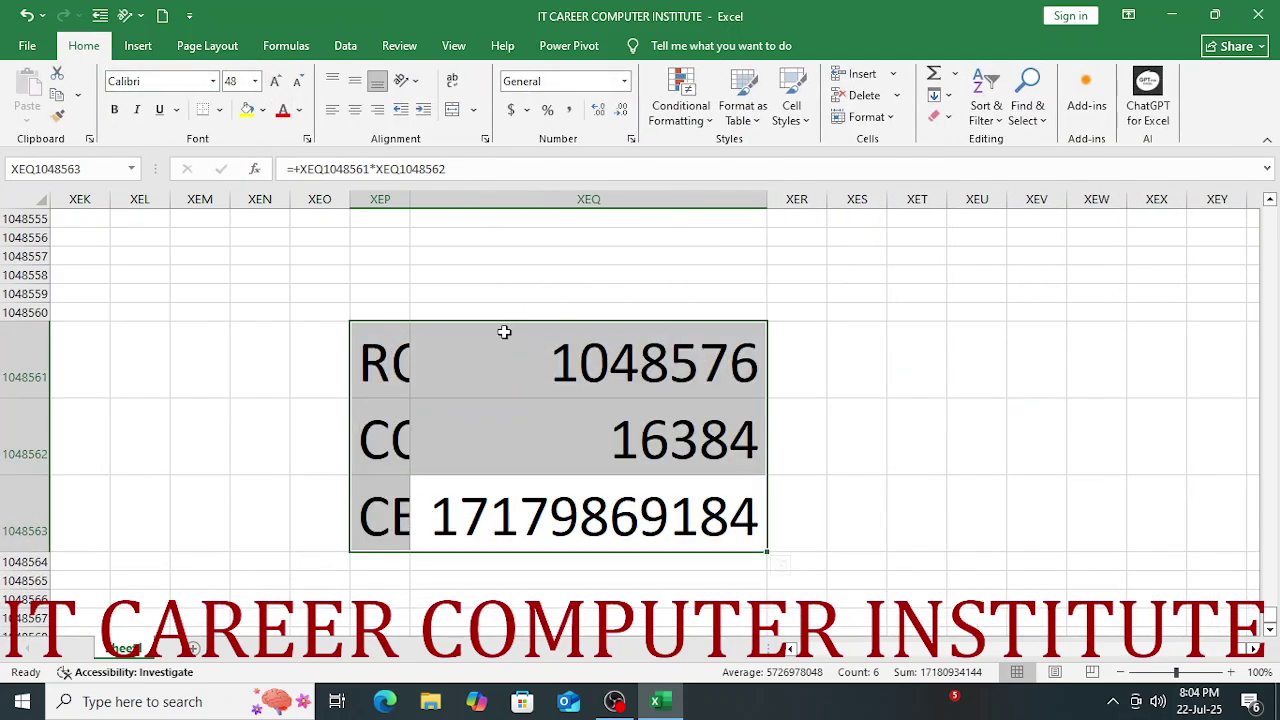
# Autofit column XEP to its labels and apply all borders to the range XEP1048561:XEQ1048563
pyautogui.click(430, 254)
pyautogui.doubleClick(409, 202)
pyautogui.moveTo(598, 392); pyautogui.dragTo(768, 505)
pyautogui.click(219, 110)
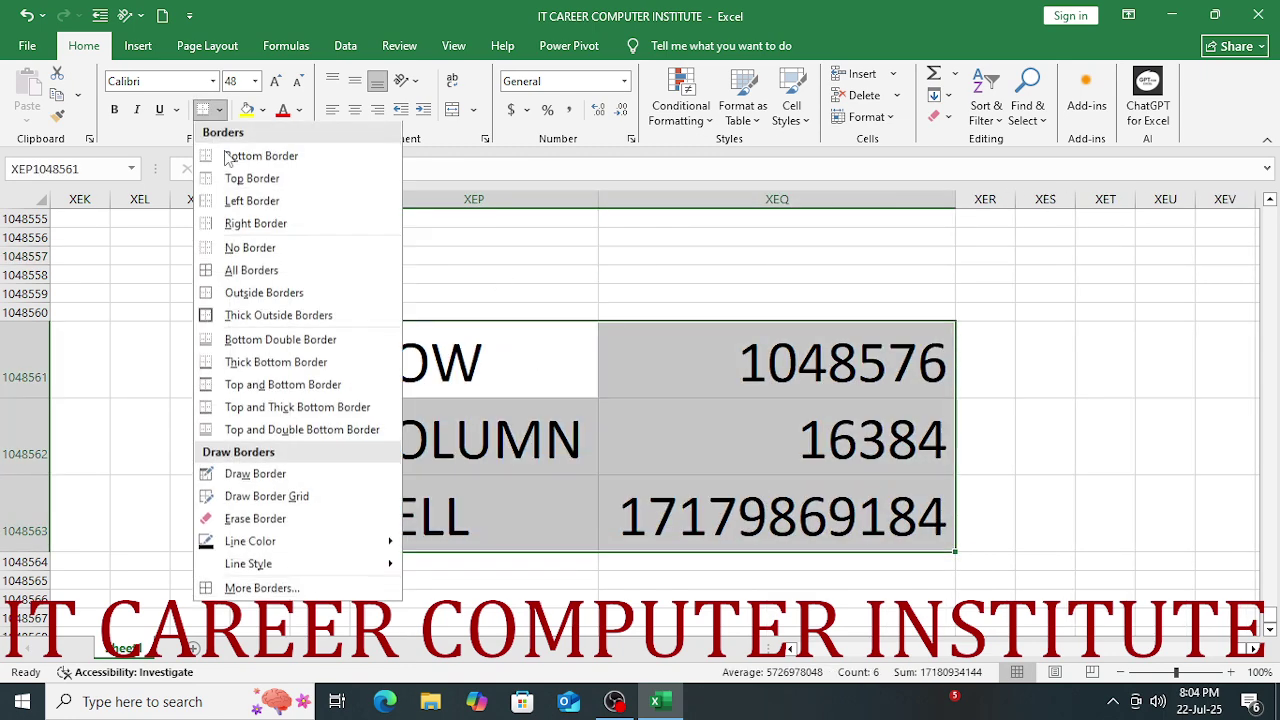
pyautogui.click(240, 272)
pyautogui.click(1063, 503)
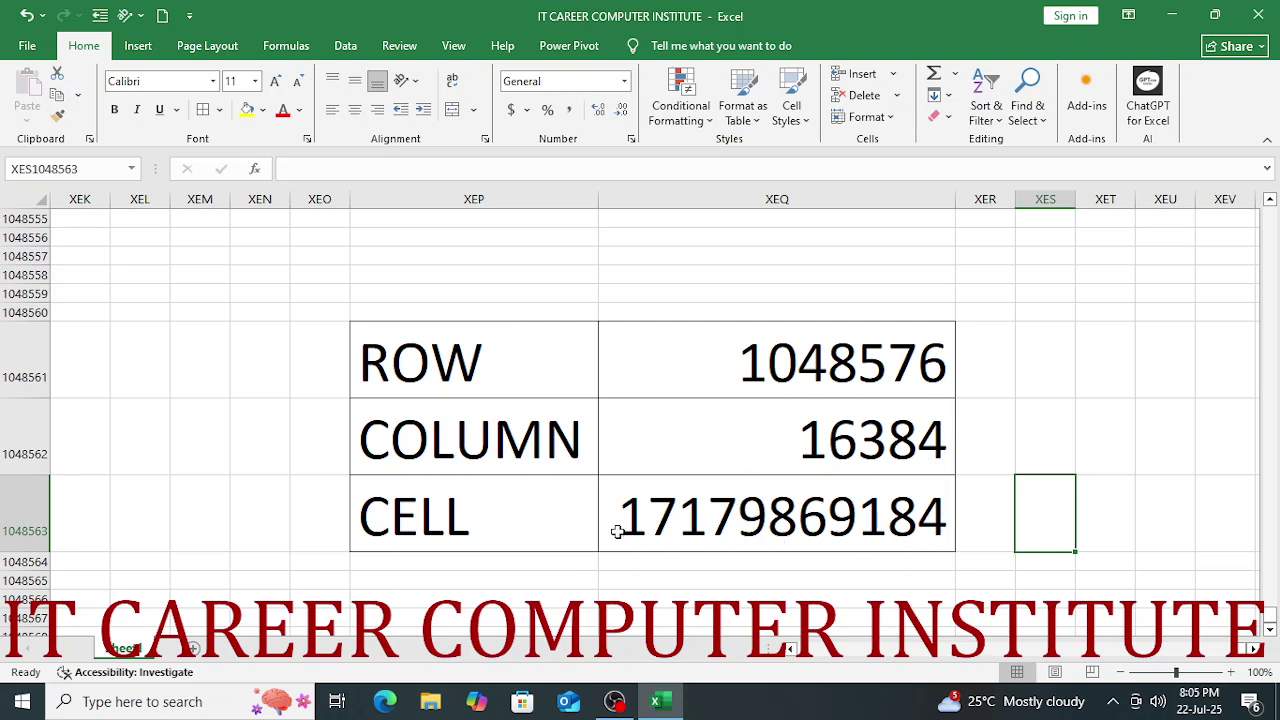
# Examine the bordered ROW, COLUMN and CELL table row by row, comparing the row limit with the worksheet's last rows
pyautogui.click(634, 492)
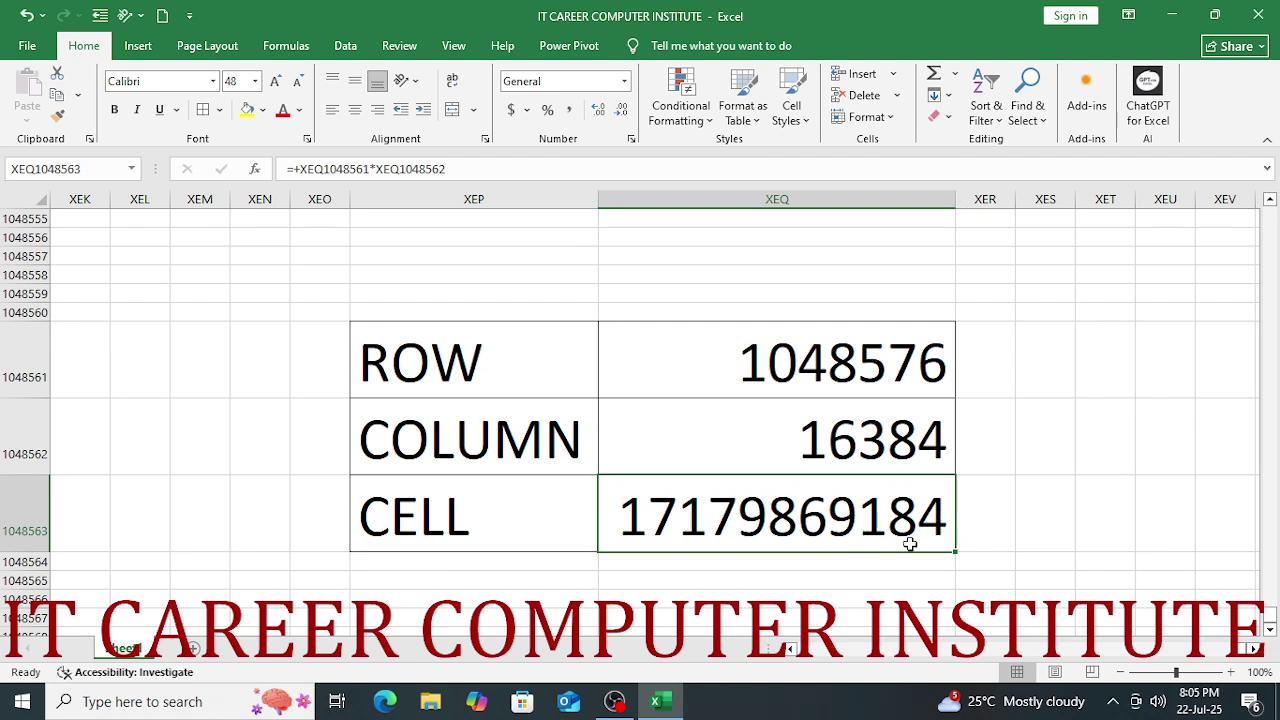
pyautogui.doubleClick(434, 376)
pyautogui.moveTo(434, 376); pyautogui.dragTo(500, 406)
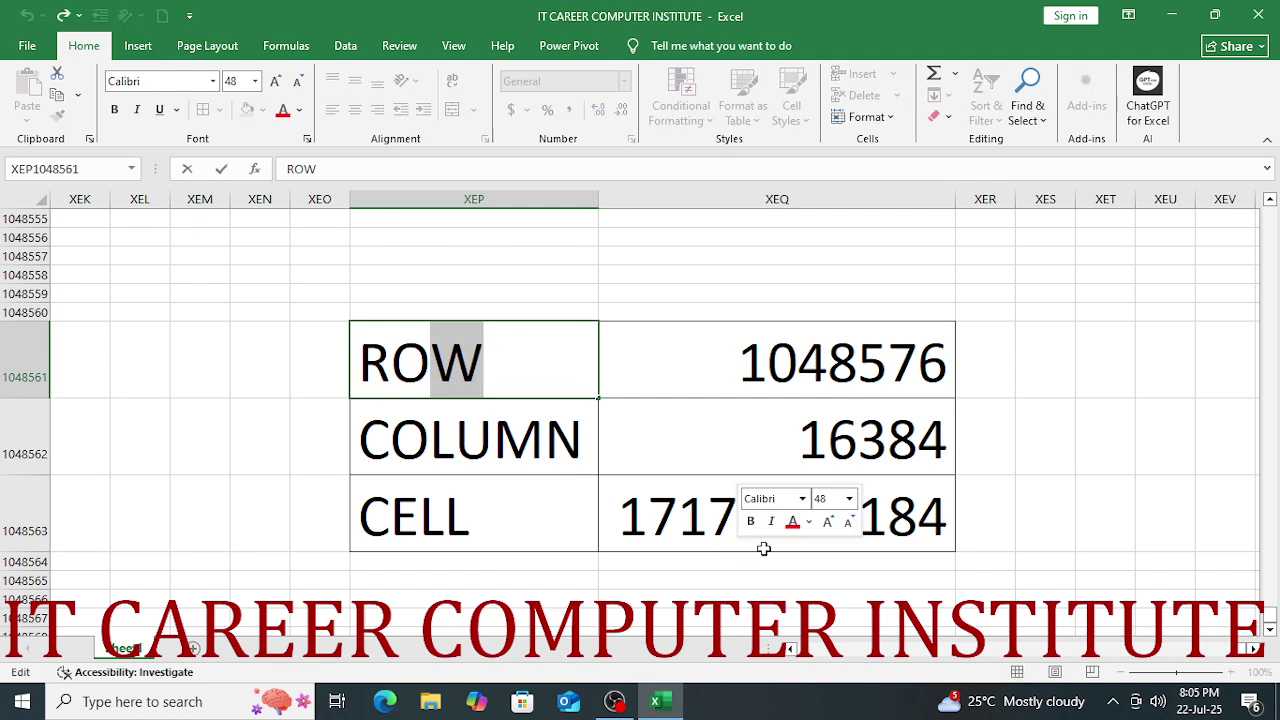
pyautogui.press('Escape')
pyautogui.moveTo(585, 384); pyautogui.dragTo(760, 520)
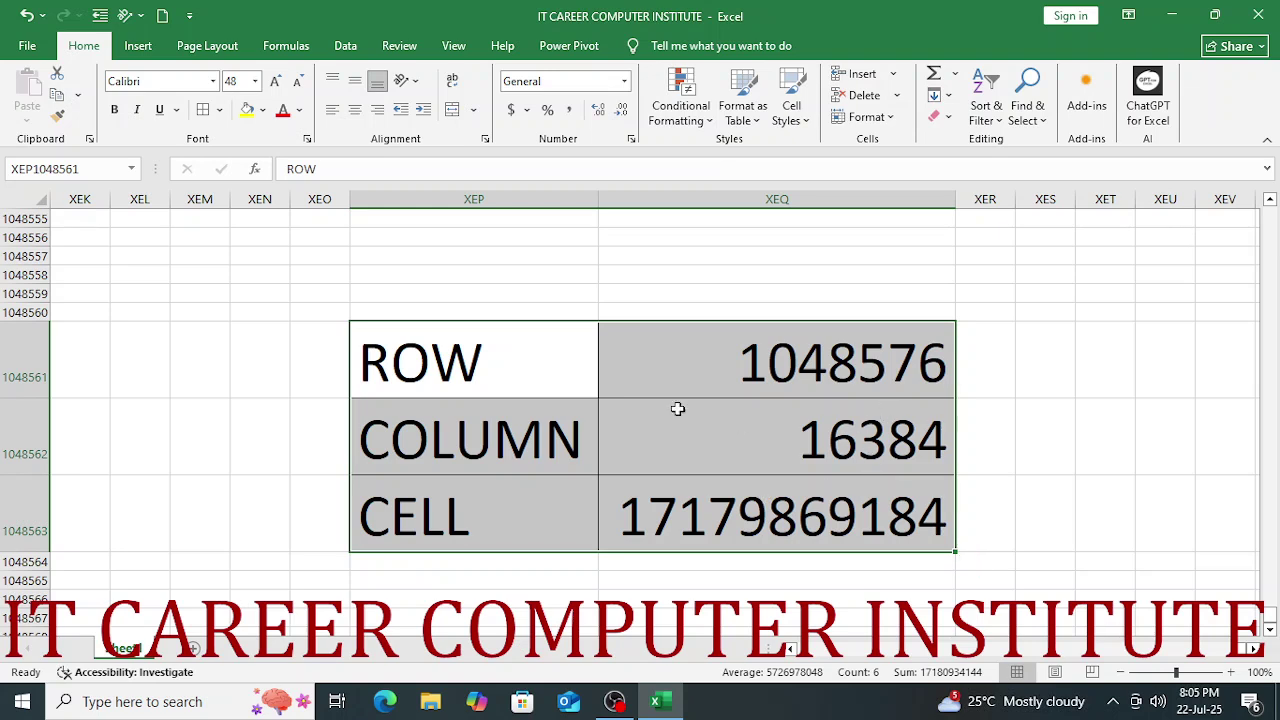
pyautogui.click(495, 372)
pyautogui.moveTo(495, 372); pyautogui.dragTo(688, 370)
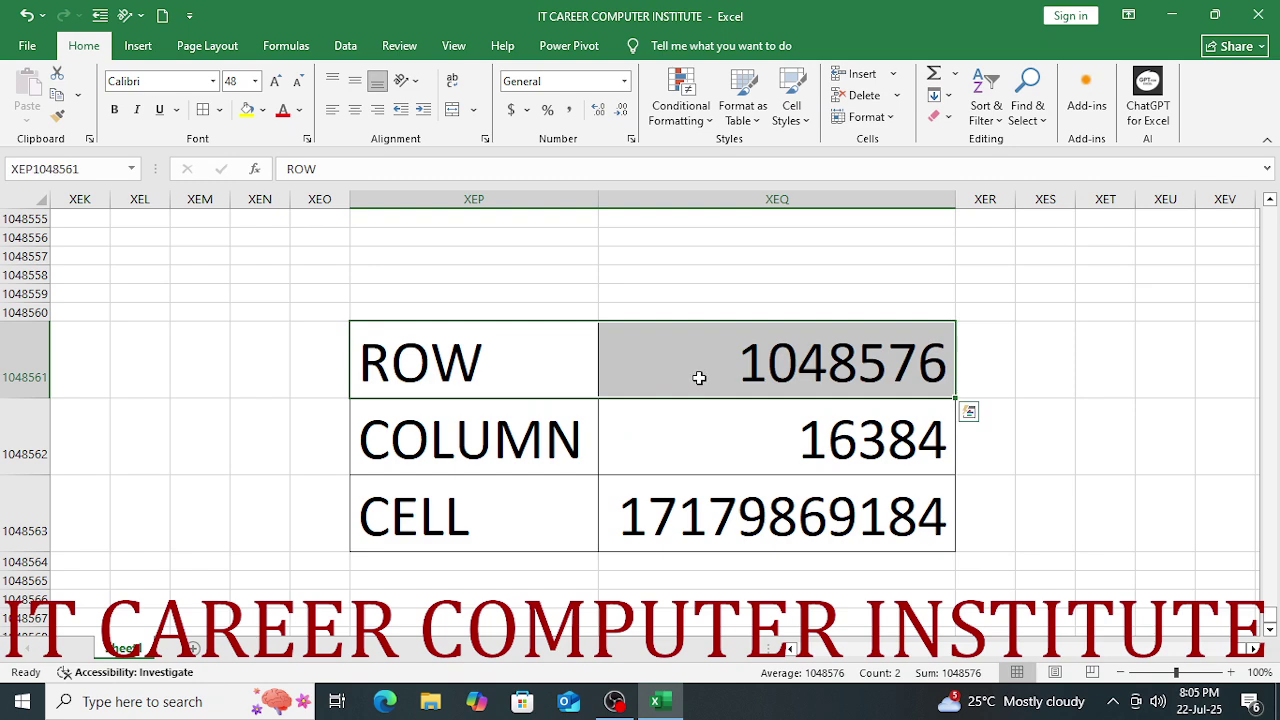
pyautogui.scroll(-3, 699, 377)
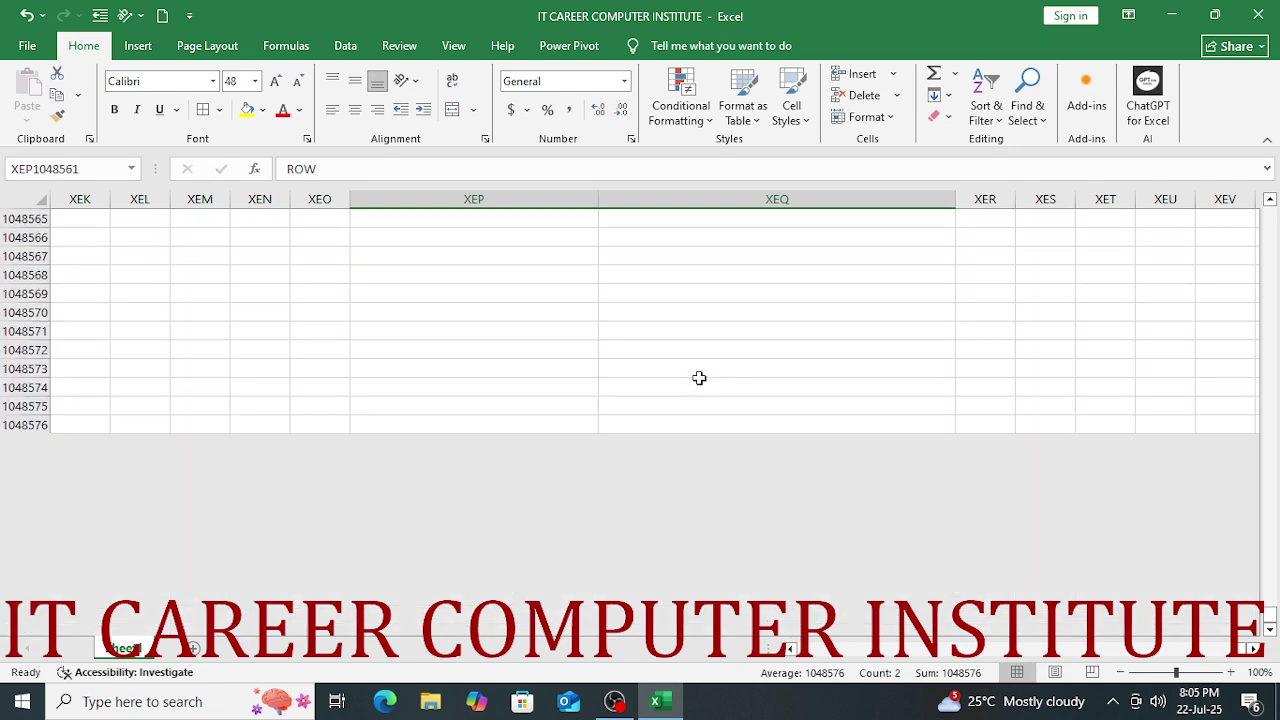
pyautogui.scroll(2, 699, 378)
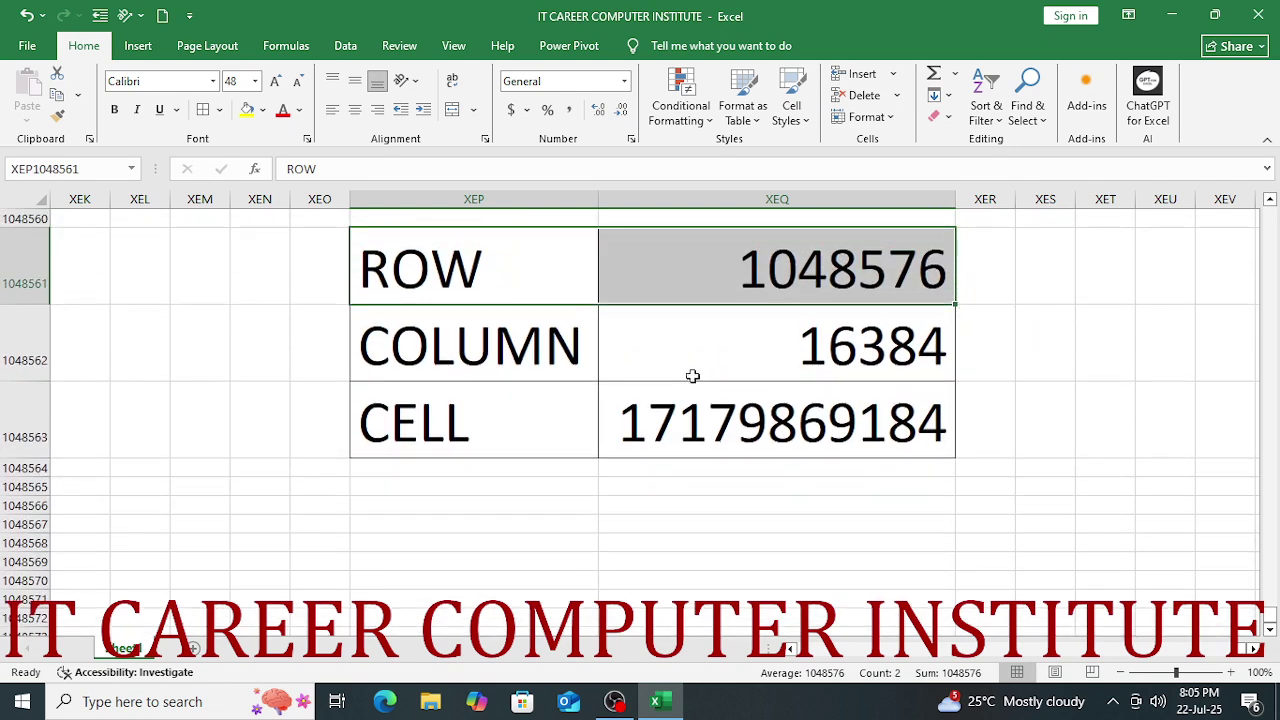
pyautogui.click(607, 360)
pyautogui.moveTo(480, 346); pyautogui.dragTo(711, 351)
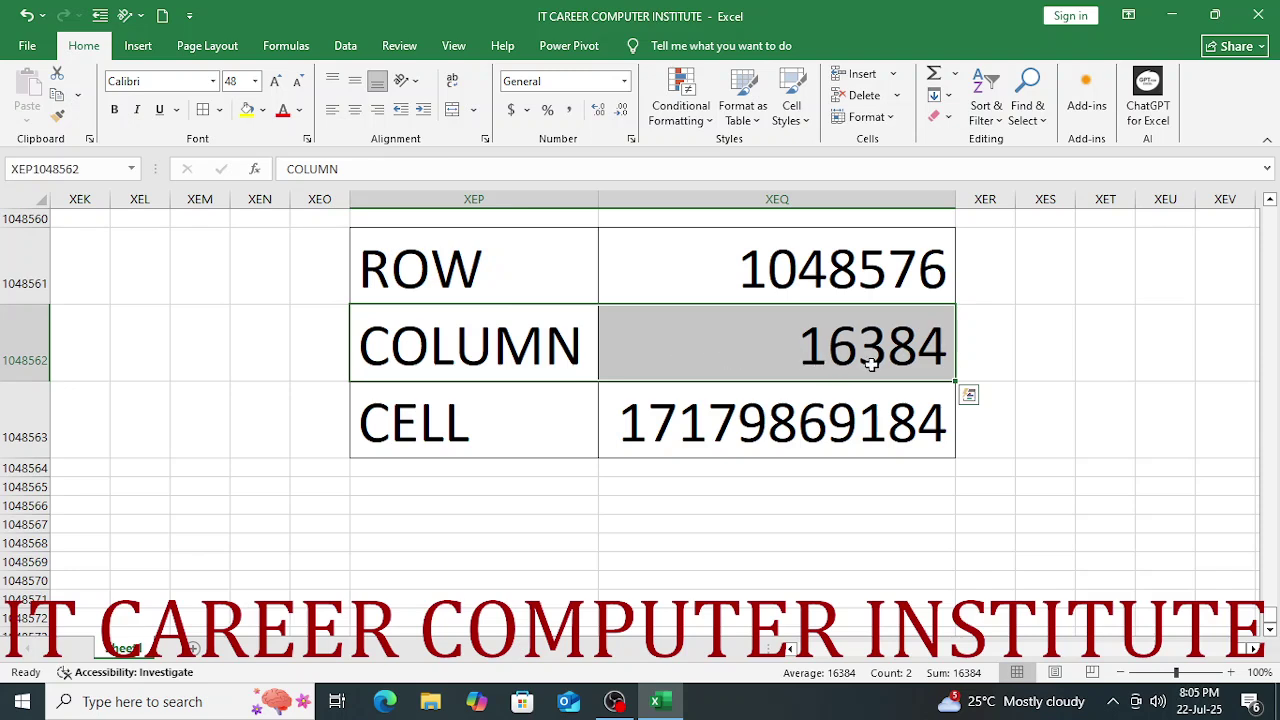
pyautogui.click(536, 427)
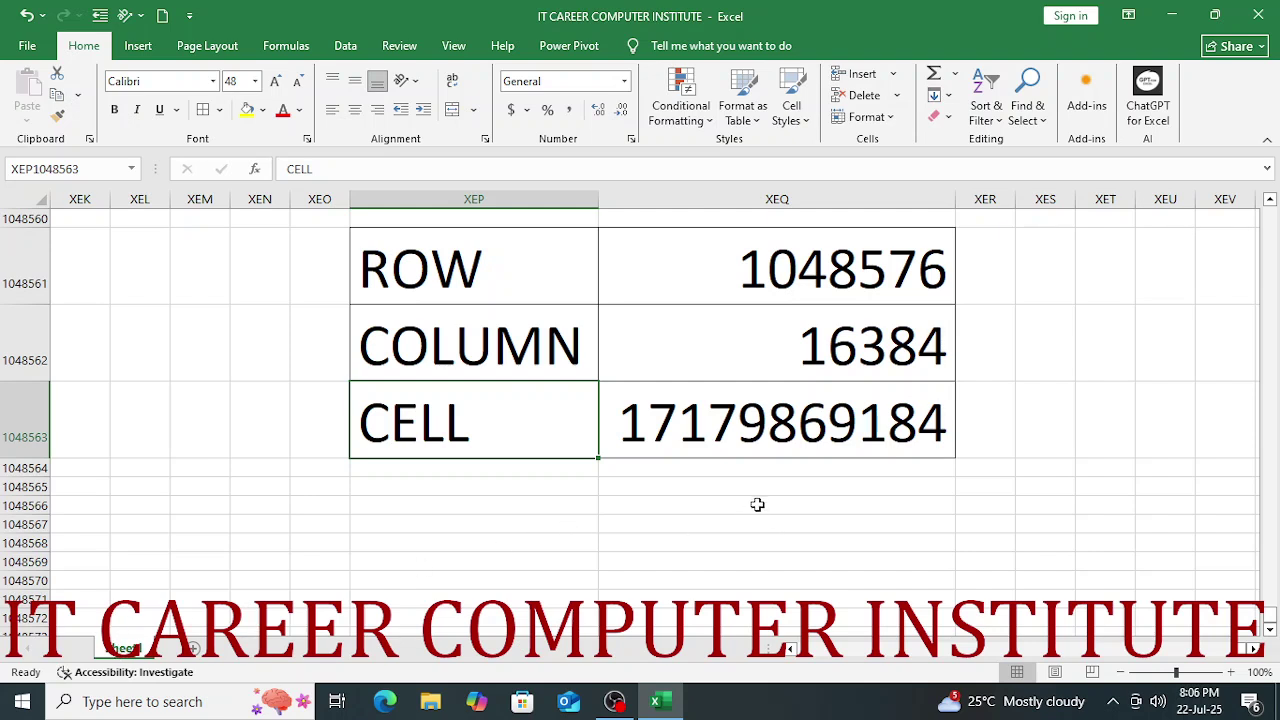
# Enter the formula +XEQ1048563+1 in cell XEQ1048564, directly below the cell total
pyautogui.click(770, 474)
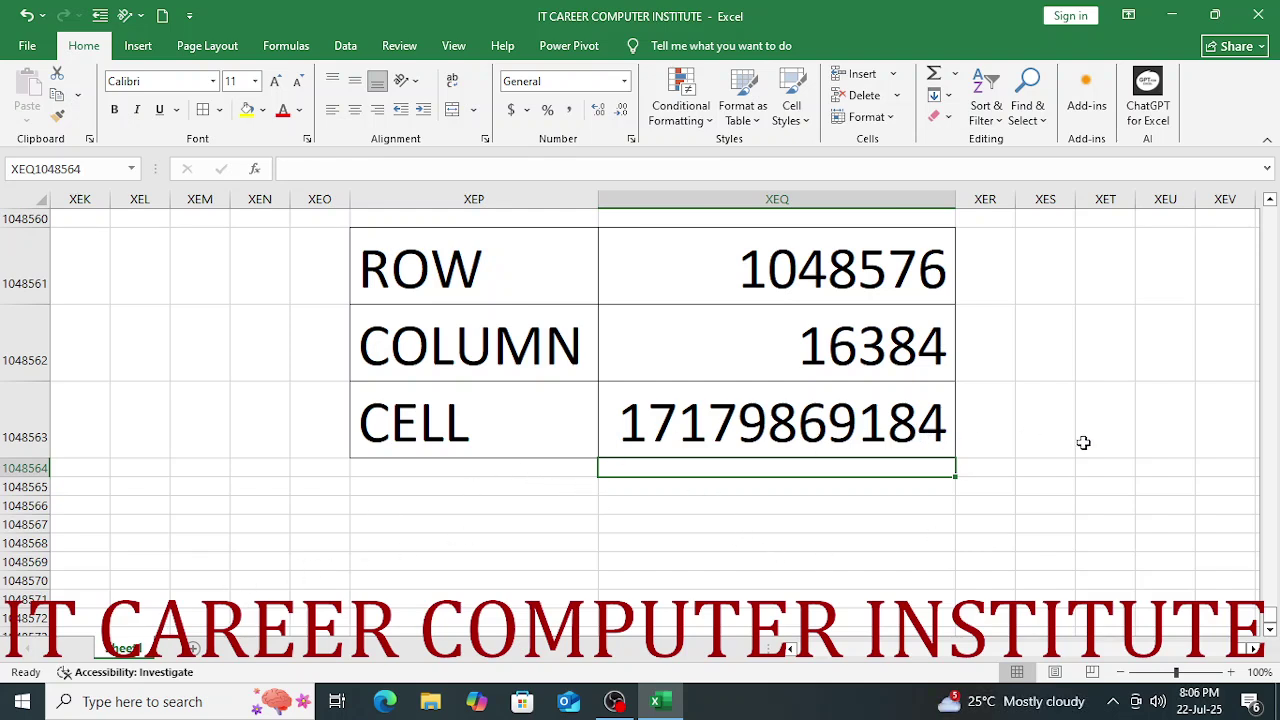
pyautogui.write('+')
pyautogui.press('Up')
pyautogui.write('+1')
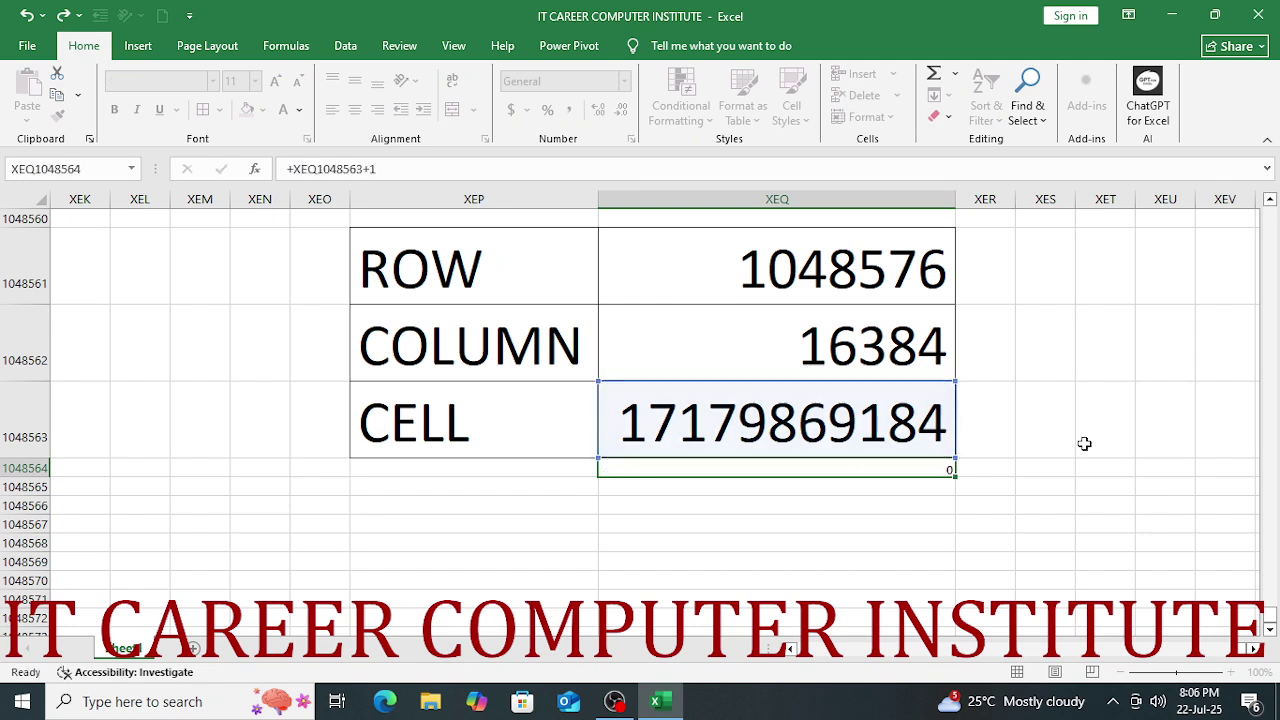
pyautogui.hotkey('ctrl', 'Return')
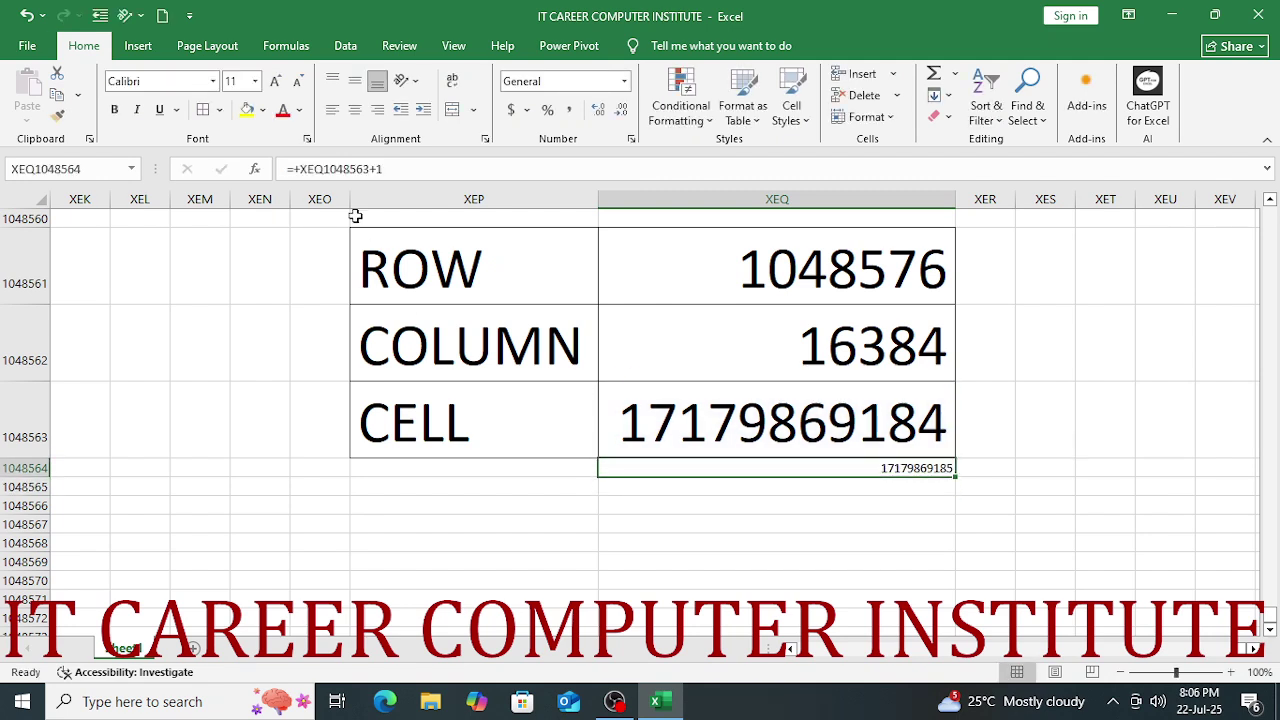
# Enlarge the font of the formula result in XEQ1048564 to size 48 and compare it with the cell total above
pyautogui.click(272, 84)
pyautogui.click(272, 84)
pyautogui.click(272, 84)
pyautogui.click(272, 84)
pyautogui.click(272, 84)
pyautogui.click(272, 84)
pyautogui.click(272, 84)
pyautogui.click(272, 84)
pyautogui.click(272, 84)
pyautogui.click(272, 84)
pyautogui.click(272, 84)
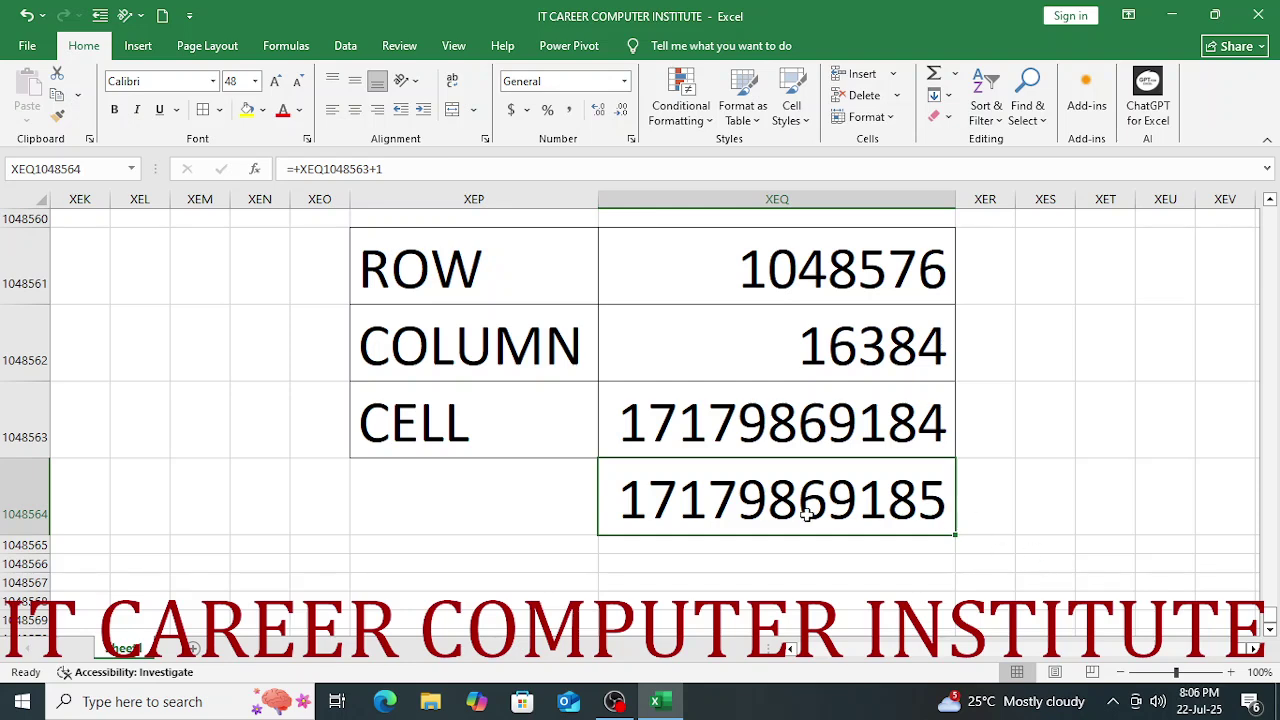
pyautogui.click(1016, 533)
pyautogui.click(848, 519)
pyautogui.click(889, 430)
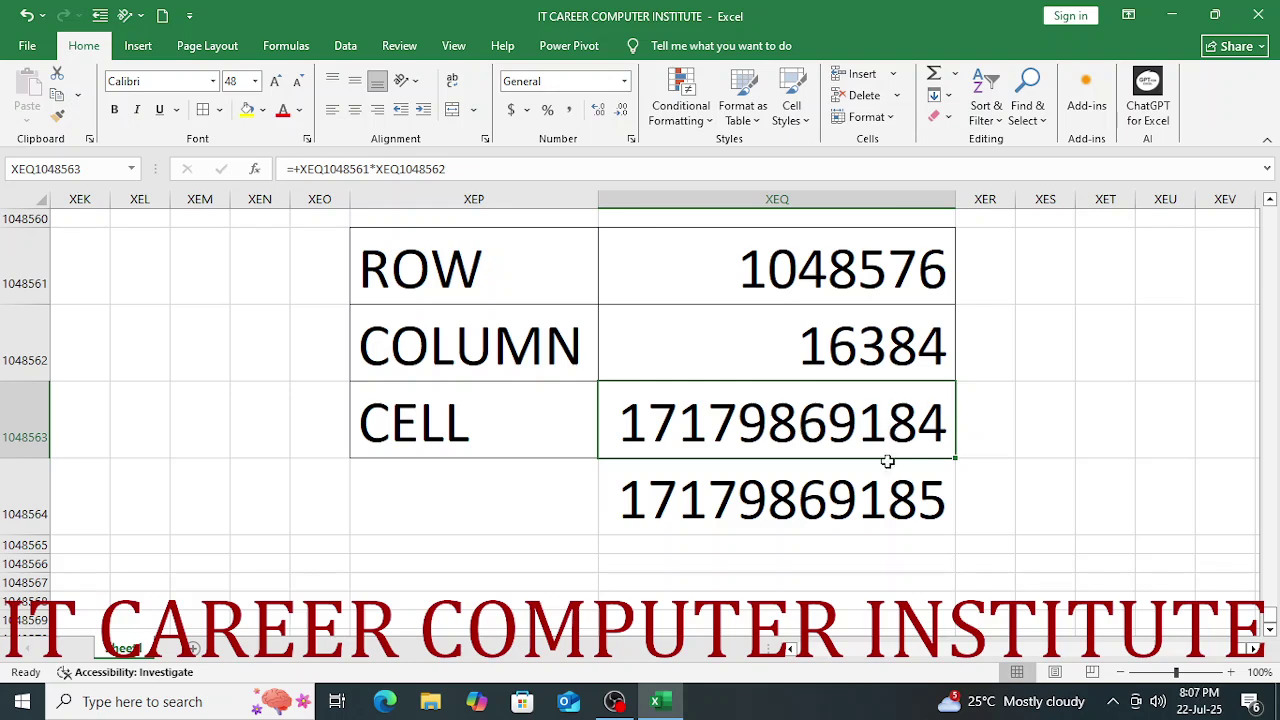
pyautogui.click(790, 482)
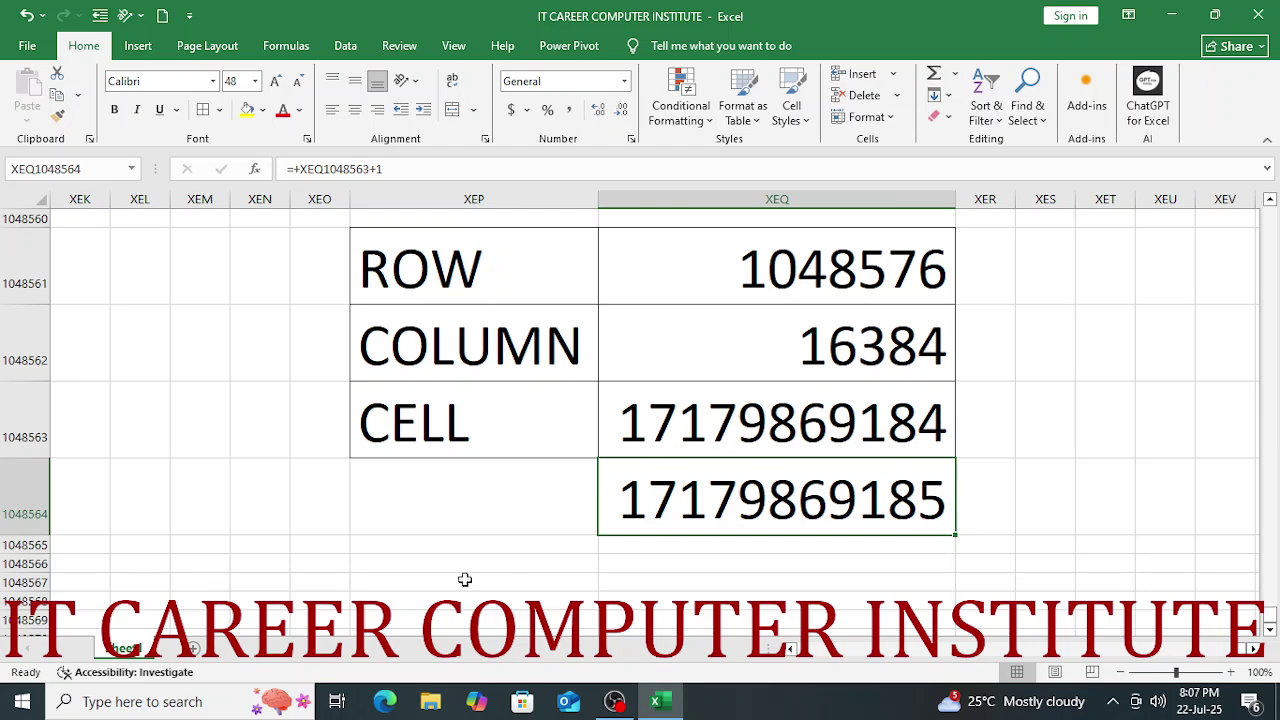
# Add a new worksheet and go to its very last cell, XFD1048576, through the last column
pyautogui.click(192, 650)
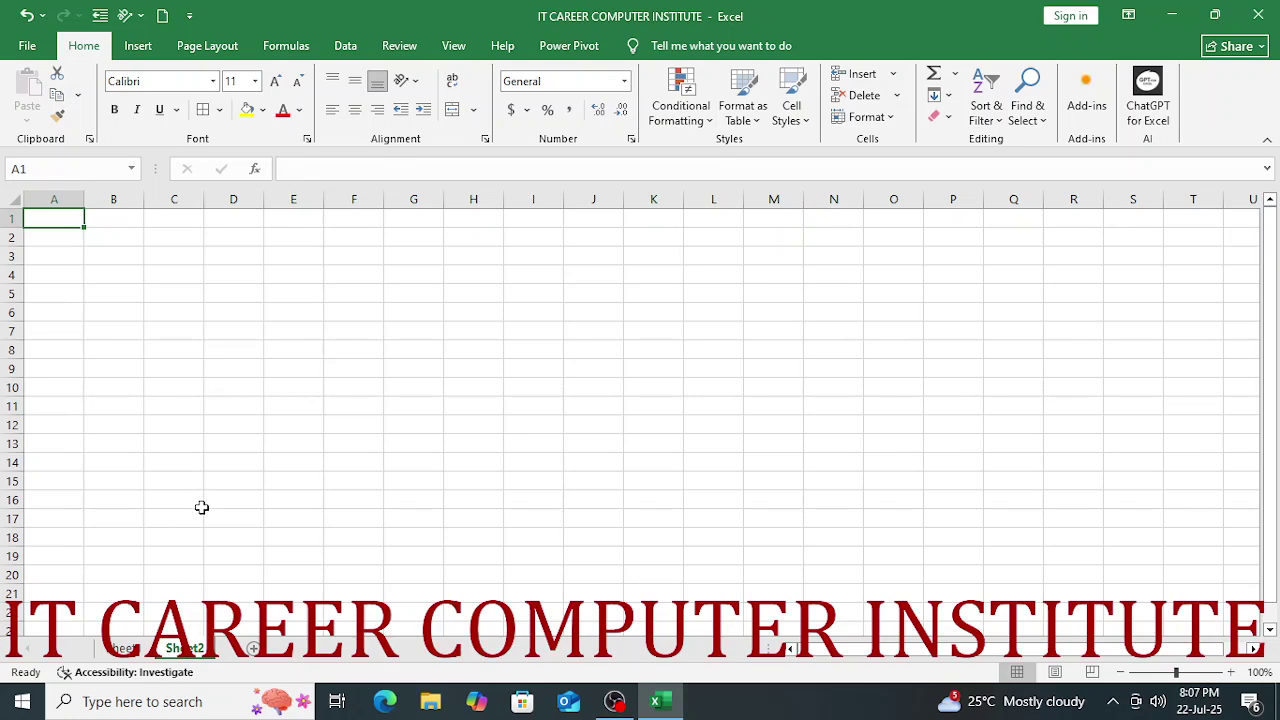
pyautogui.hotkey('ctrl', 'Right')
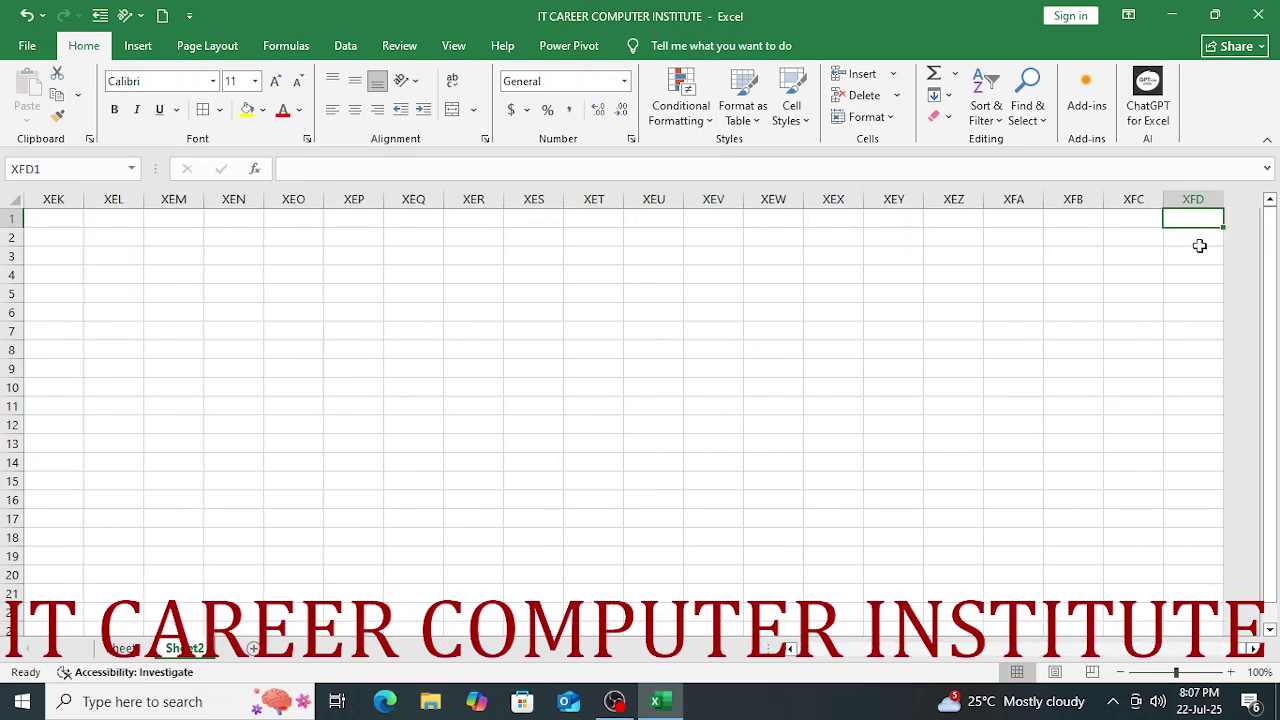
pyautogui.hotkey('ctrl', 'Down')
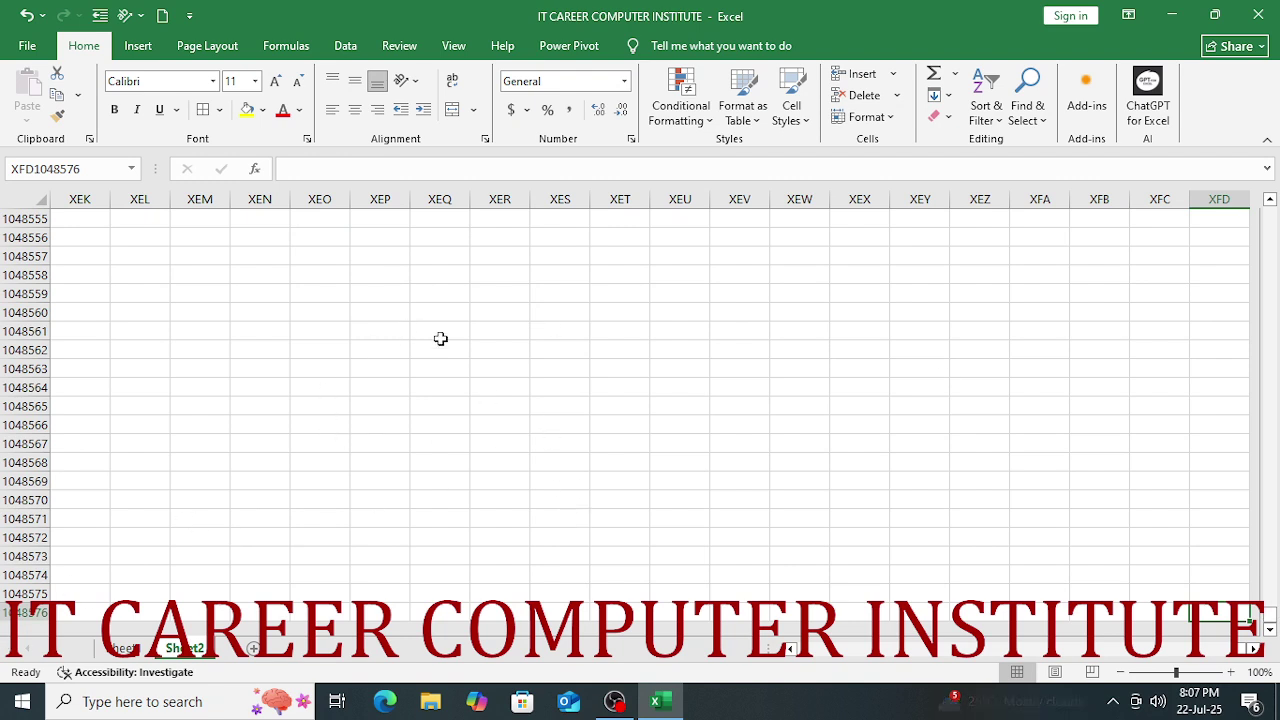
# Add four more blank worksheets after Sheet2
pyautogui.click(254, 648)
pyautogui.click(195, 648)
pyautogui.hotkey('ctrl', 'pagedown')
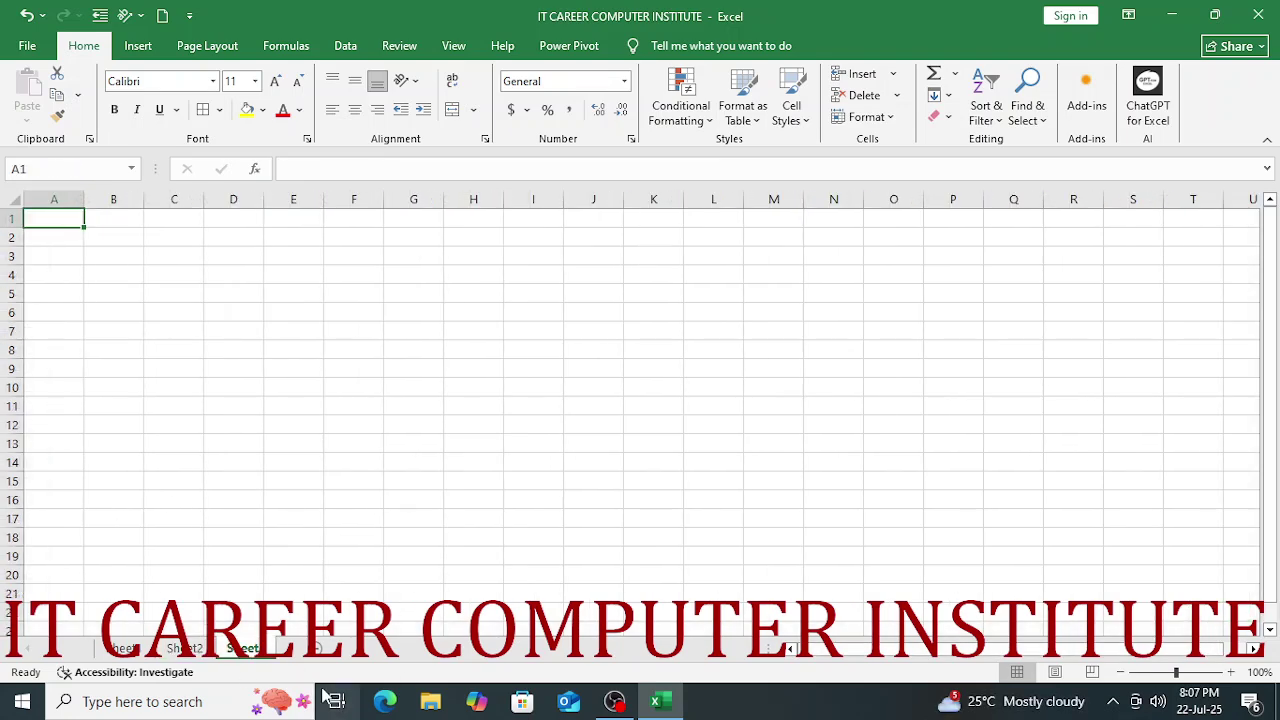
pyautogui.click(318, 648)
pyautogui.click(378, 648)
pyautogui.click(439, 652)
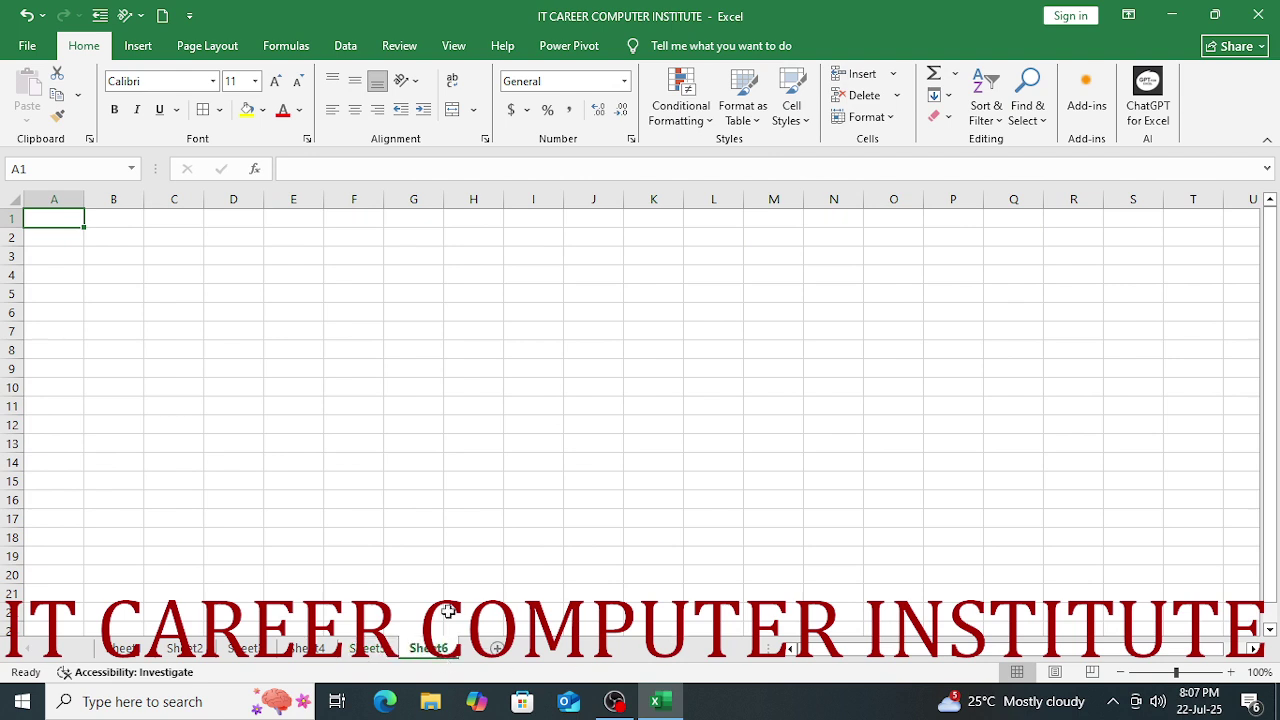
# Add twenty blank worksheets between Sheet5 and Sheet6, and select cell F1 on Sheet6
pyautogui.click(342, 464)
pyautogui.hotkey('ctrl', 'Up')
pyautogui.click(375, 648)
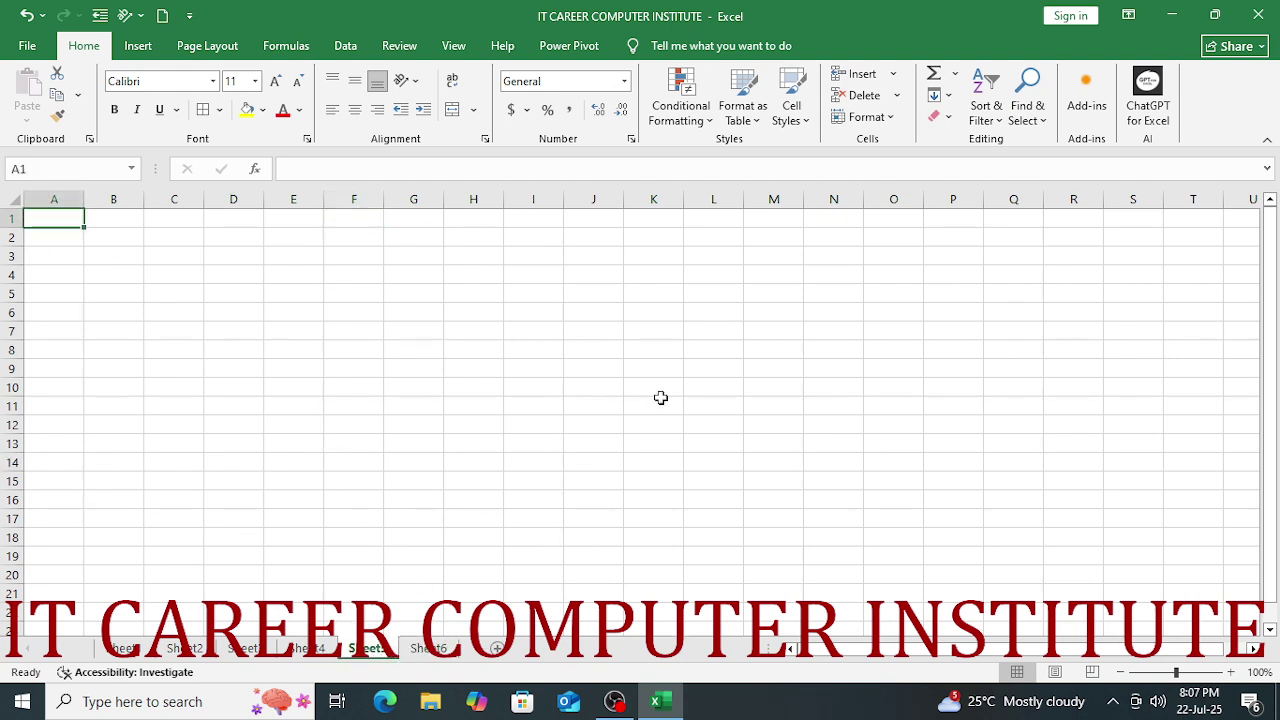
pyautogui.click(497, 649)
pyautogui.click(560, 649)
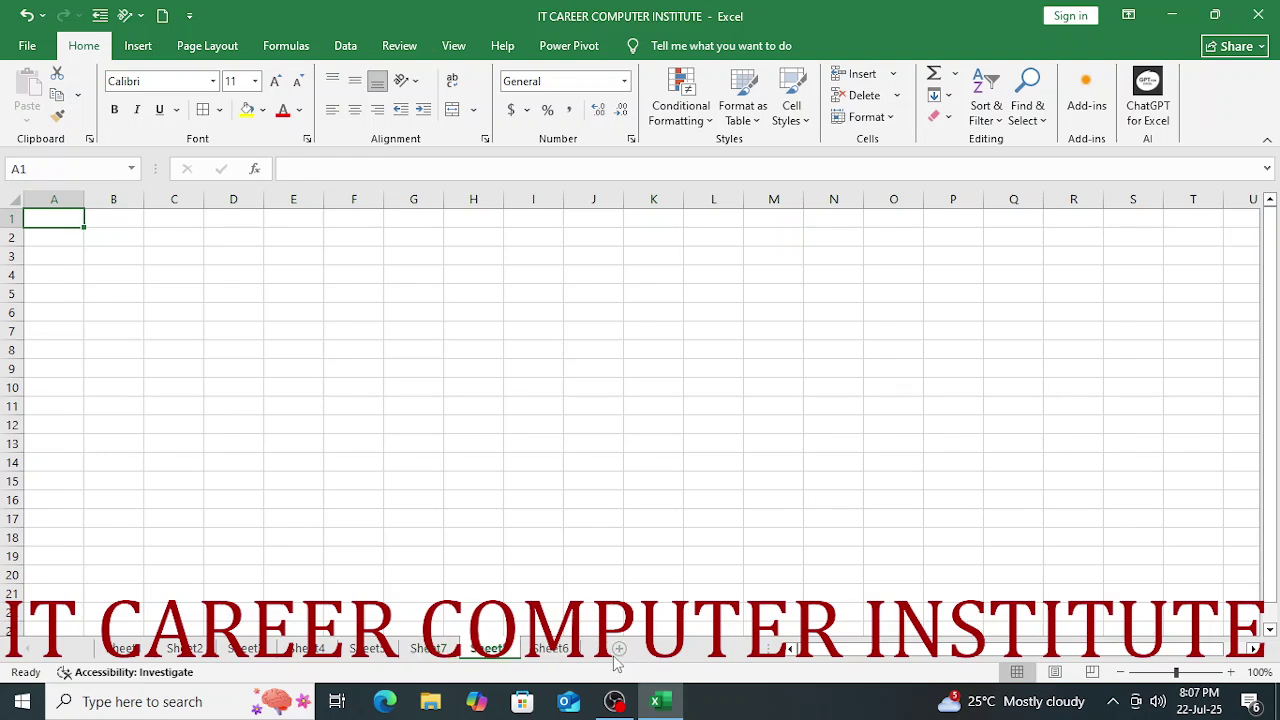
pyautogui.click(659, 649)
pyautogui.click(681, 649)
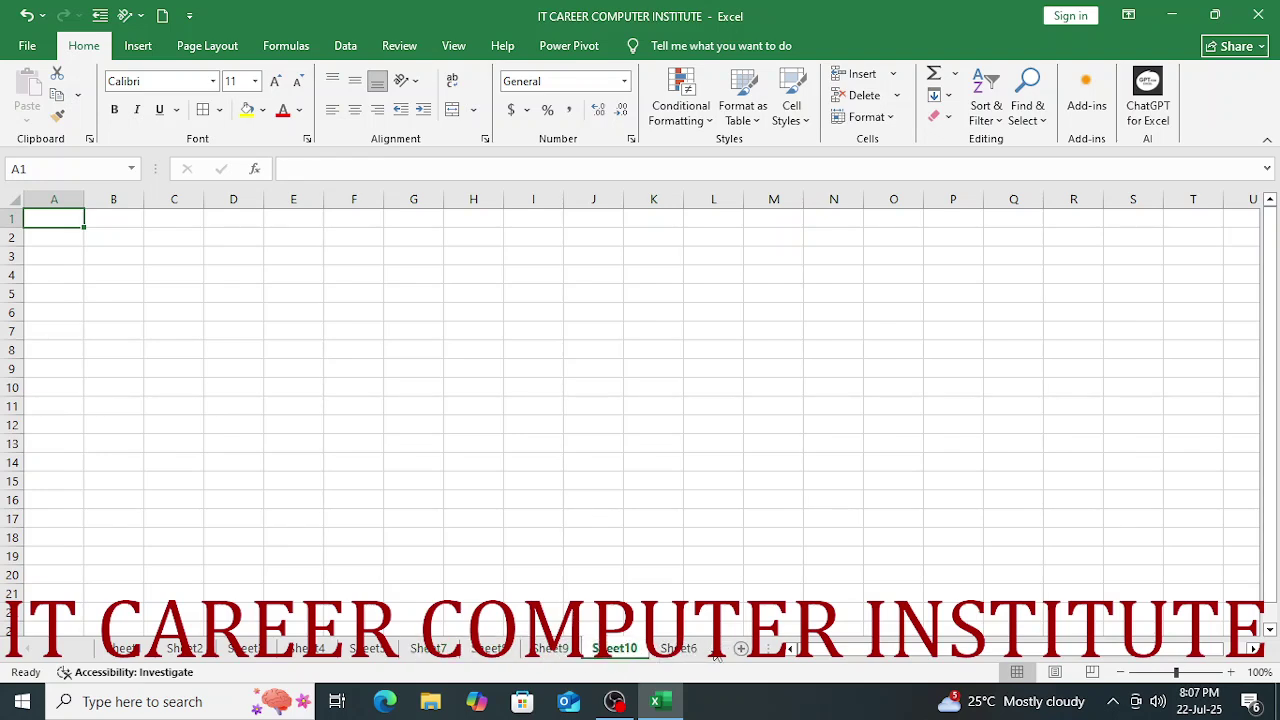
pyautogui.click(741, 649)
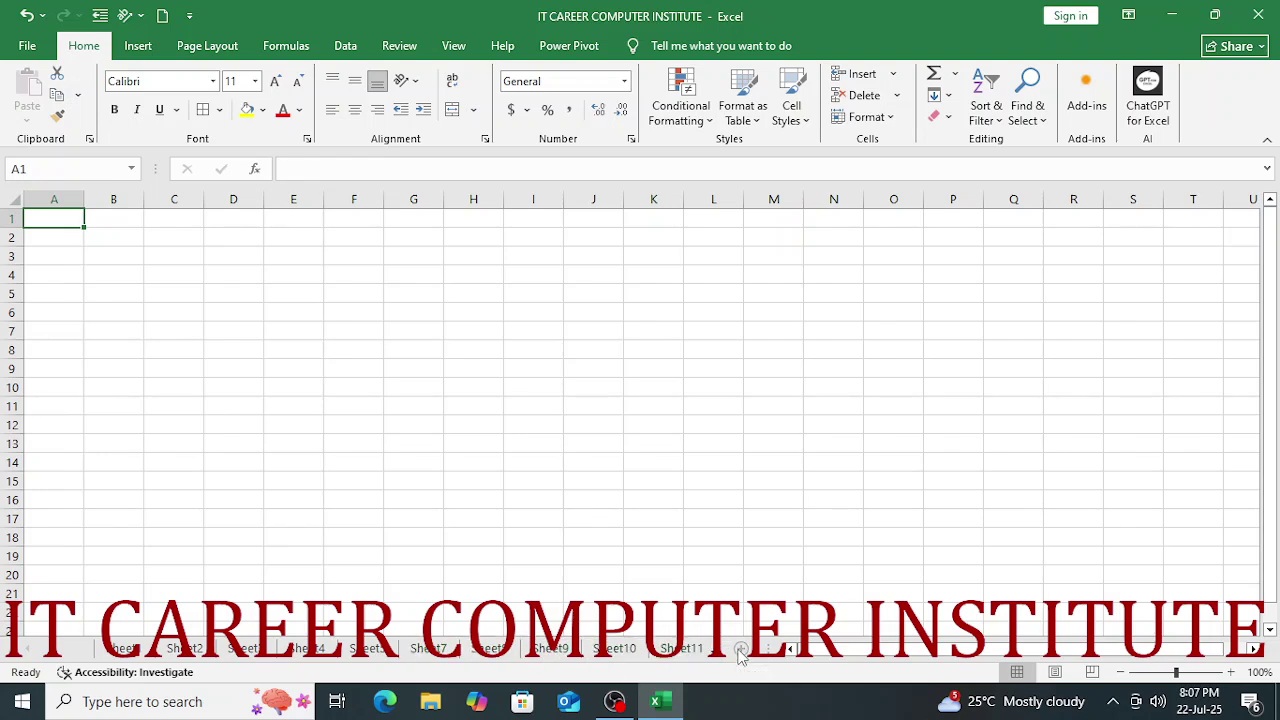
pyautogui.click(741, 649)
pyautogui.hotkey('shift', 'F11')
pyautogui.hotkey('shift', 'F11')
pyautogui.hotkey('shift', 'F11')
pyautogui.hotkey('shift', 'F11')
pyautogui.hotkey('shift', 'F11')
pyautogui.hotkey('shift', 'F11')
pyautogui.hotkey('shift', 'F11')
pyautogui.hotkey('shift', 'F11')
pyautogui.hotkey('shift', 'F11')
pyautogui.hotkey('shift', 'F11')
pyautogui.hotkey('shift', 'F11')
pyautogui.hotkey('shift', 'F11')
pyautogui.hotkey('shift', 'F11')
pyautogui.hotkey('shift', 'F11')
pyautogui.hotkey('shift', 'F11')
pyautogui.press('Right')
pyautogui.press('Right')
pyautogui.press('Right')
pyautogui.press('Right')
pyautogui.press('Right')
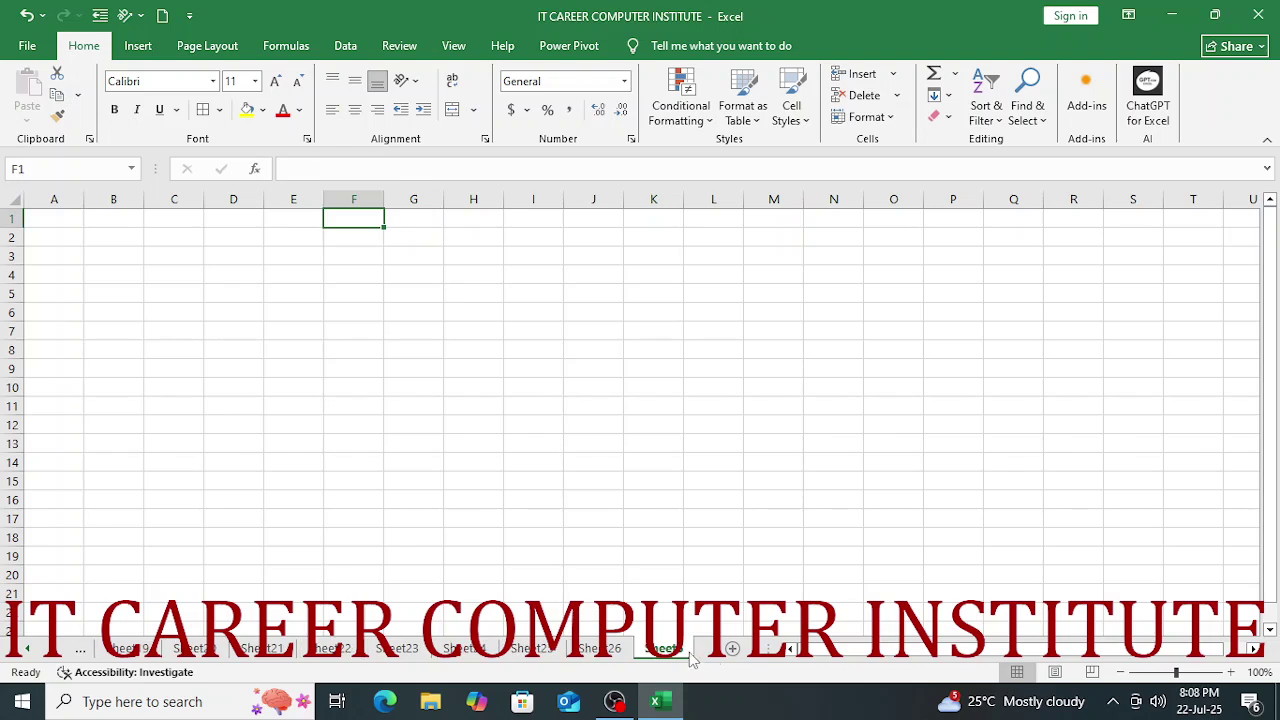
# Add nine more blank worksheets between Sheet26 and Sheet6, and show the last one added
pyautogui.hotkey('ctrl', 'pageup')
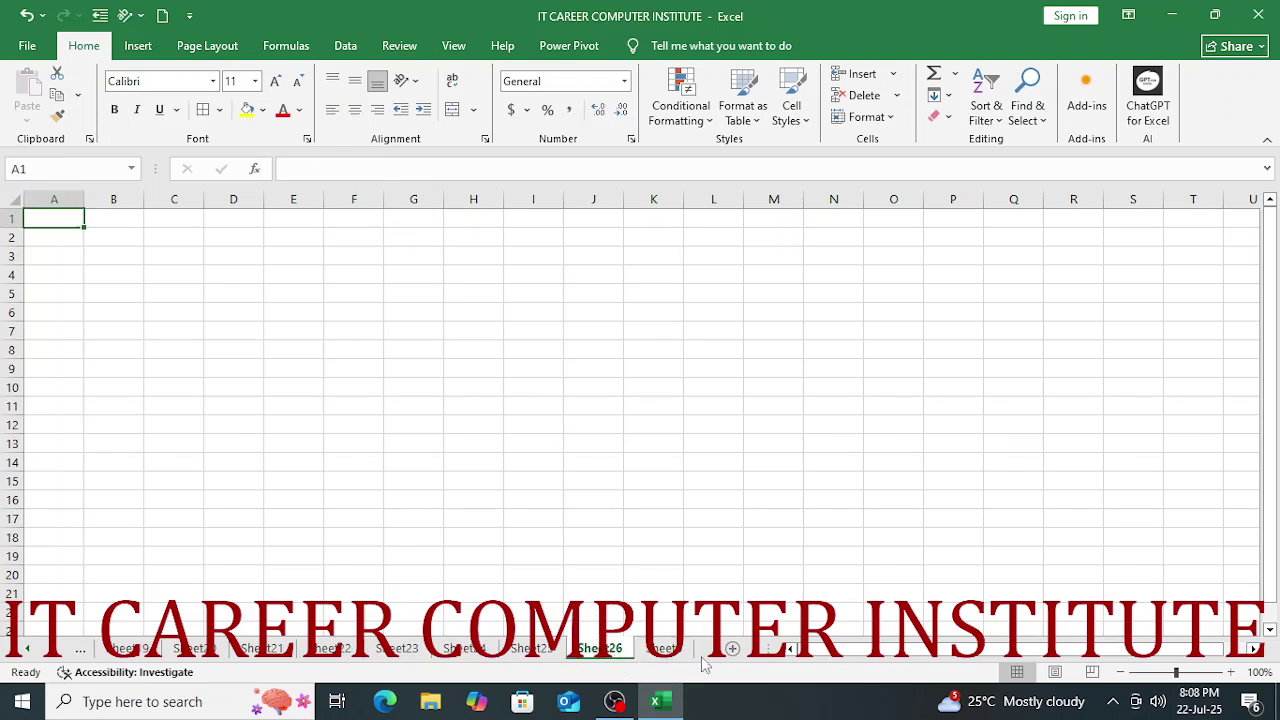
pyautogui.click(735, 652)
pyautogui.click(735, 652)
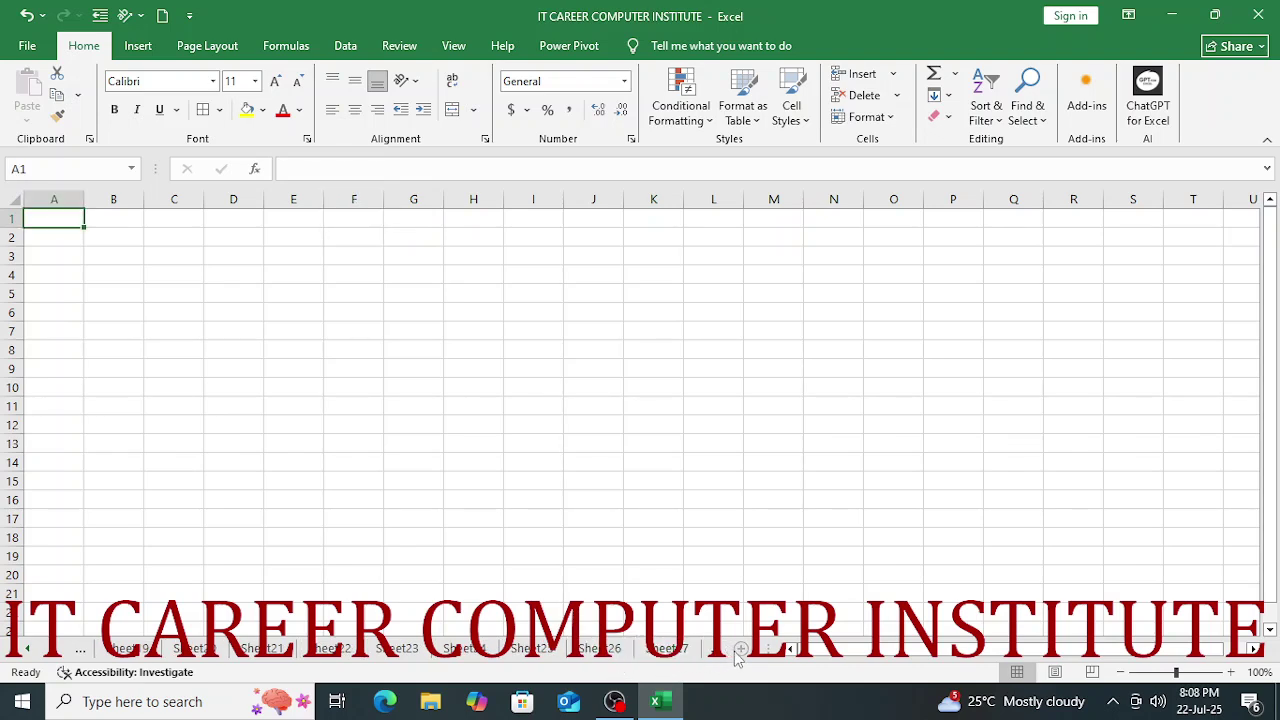
pyautogui.click(740, 650)
pyautogui.click(738, 650)
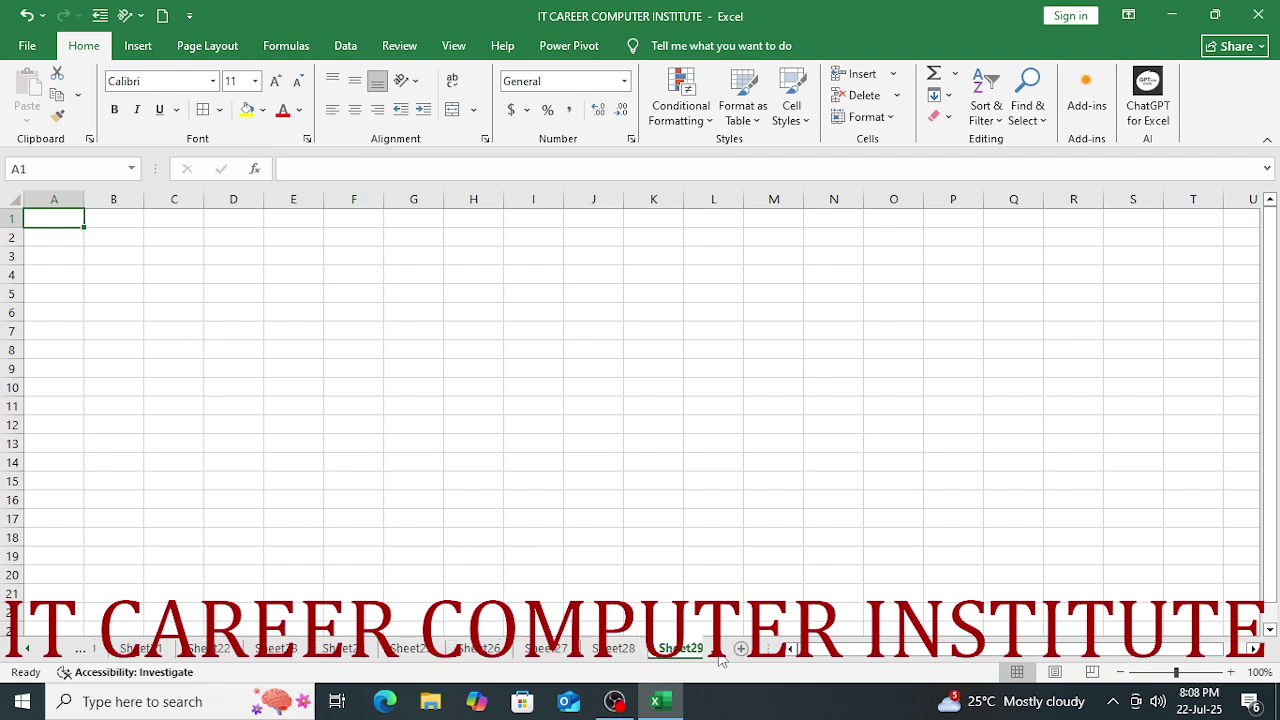
pyautogui.click(736, 650)
pyautogui.click(738, 650)
pyautogui.click(738, 650)
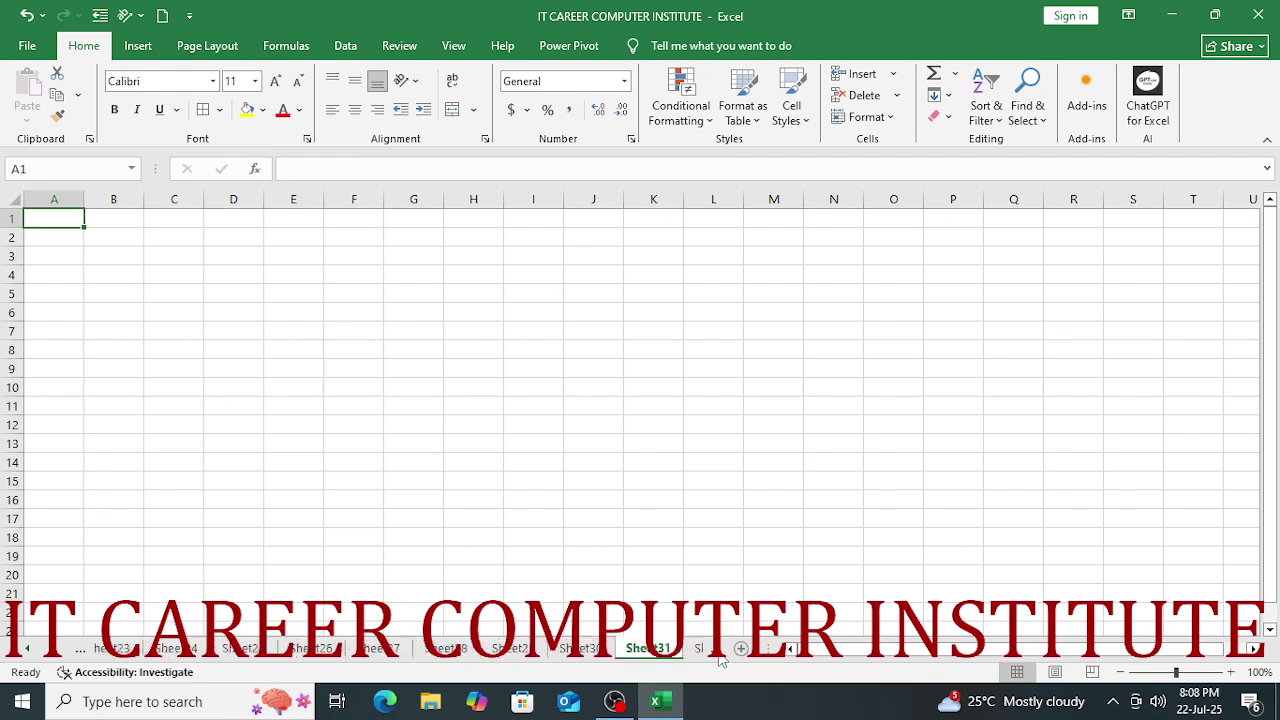
pyautogui.click(738, 650)
pyautogui.click(738, 650)
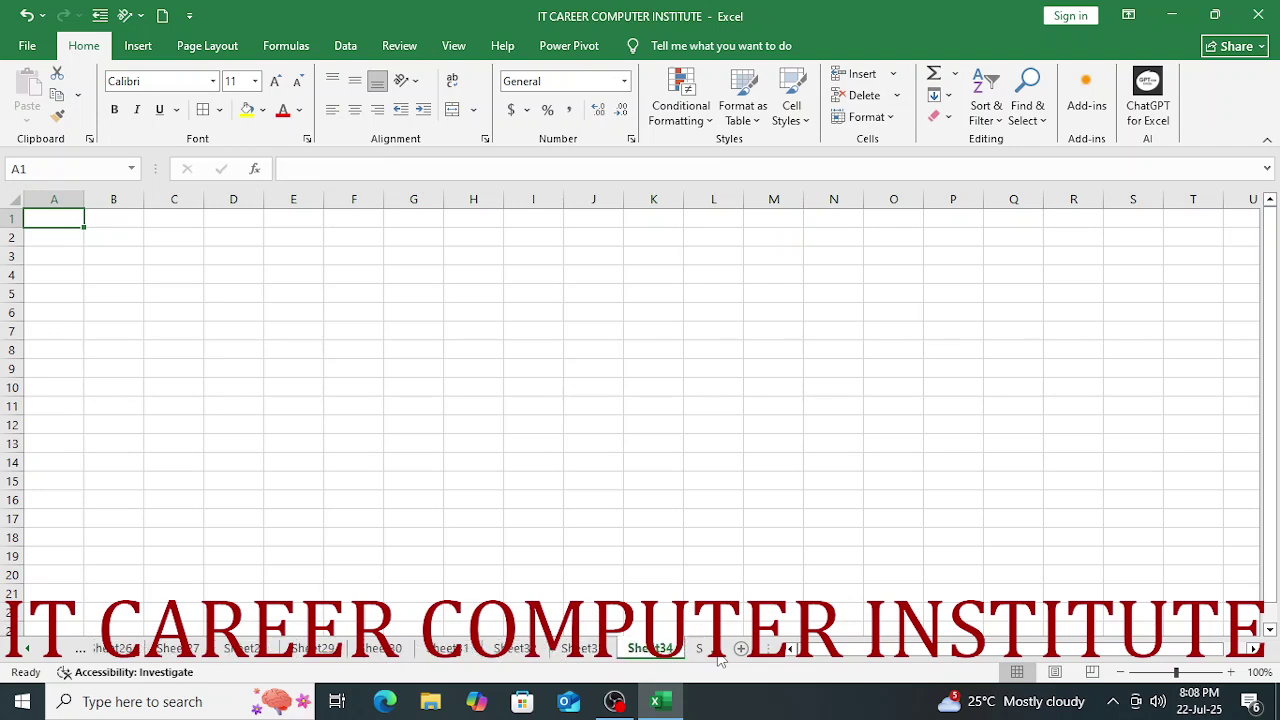
pyautogui.click(740, 649)
pyautogui.click(605, 649)
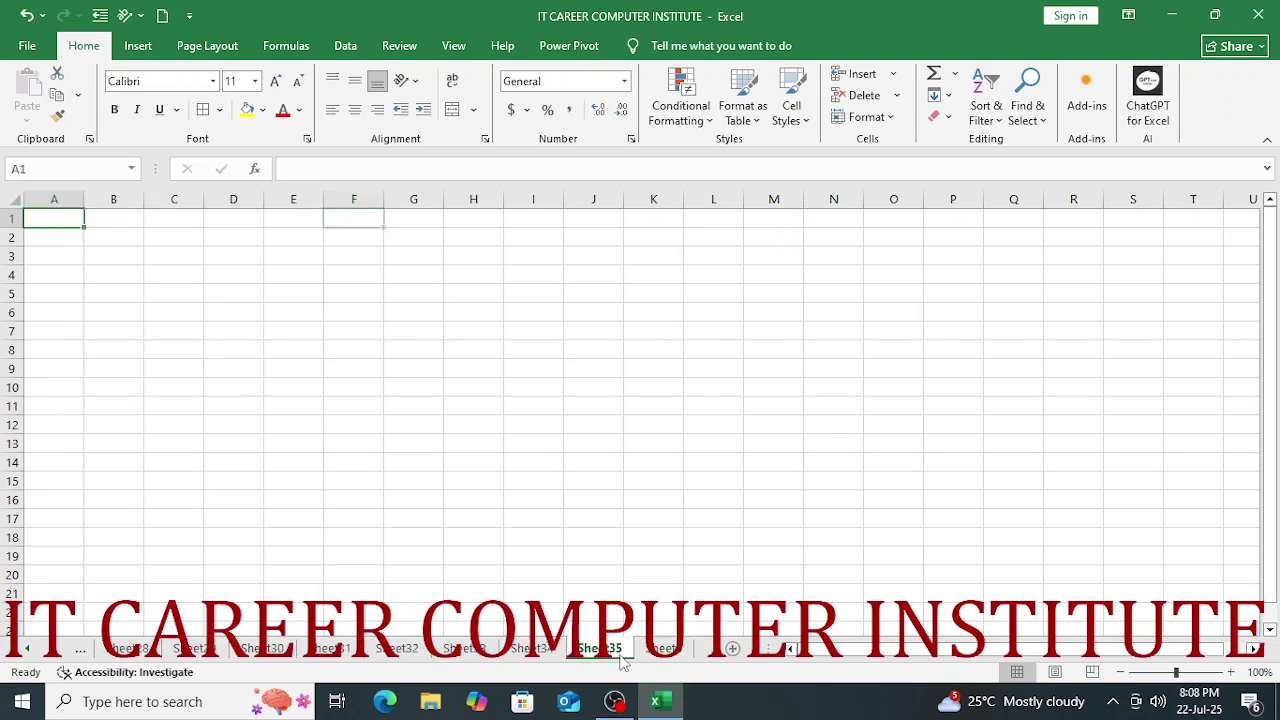
# Select the range H1:Q13 and another block of cells on Sheet35, finishing with cell L14 selected
pyautogui.click(653, 500)
pyautogui.moveTo(470, 218); pyautogui.dragTo(1000, 448)
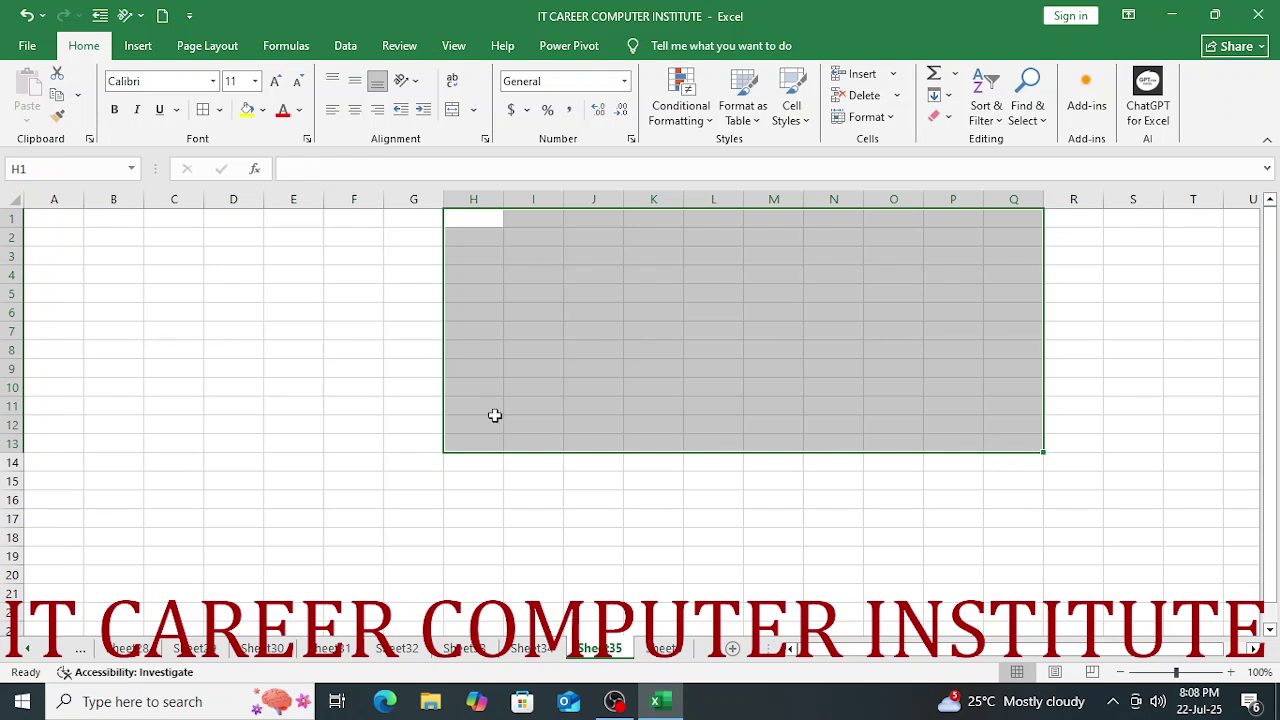
pyautogui.moveTo(350, 310); pyautogui.dragTo(960, 463)
pyautogui.click(1010, 467)
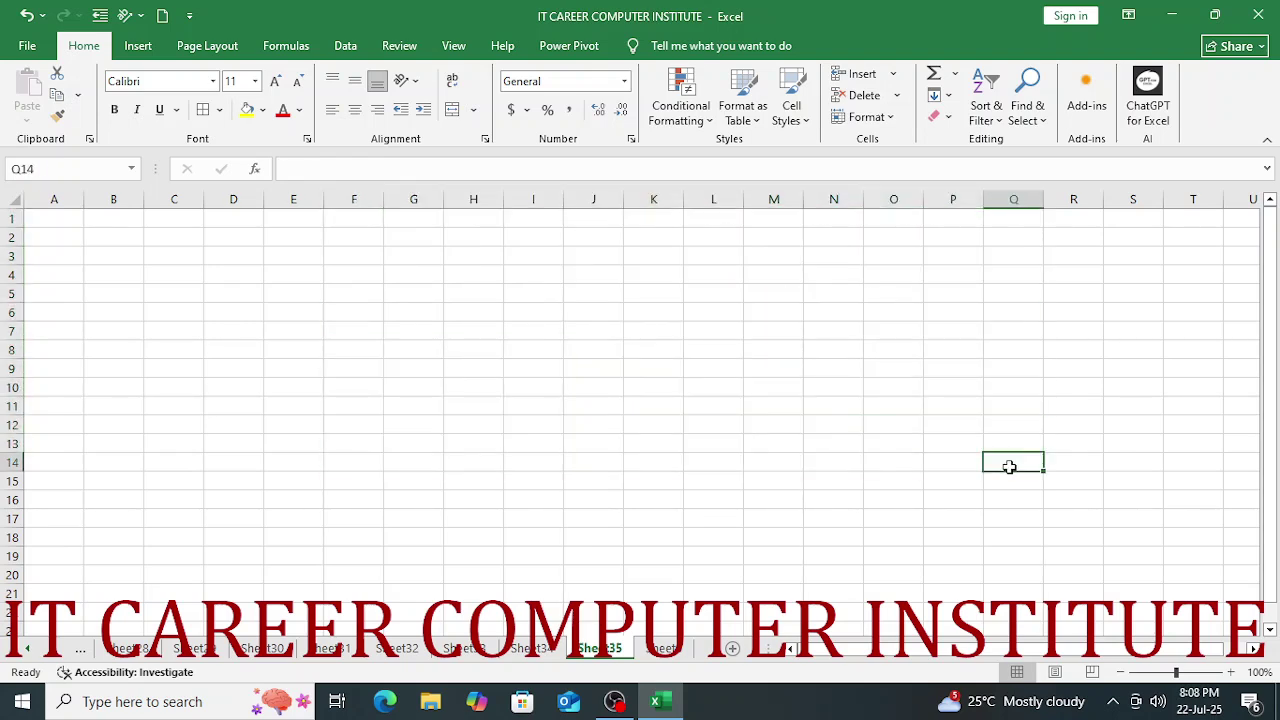
pyautogui.click(712, 458)
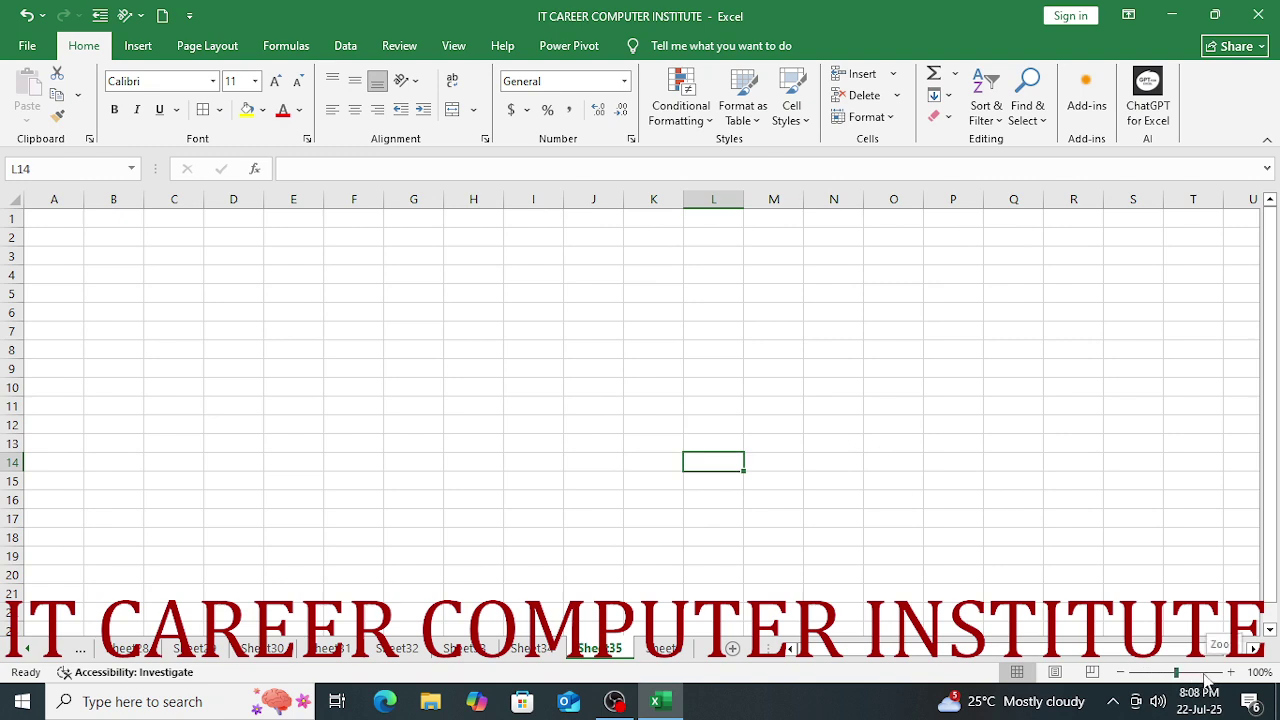
# Reduce the worksheet zoom to 96%, and enlarge it to 150%
pyautogui.moveTo(1183, 678)
pyautogui.mouseDown()
pyautogui.moveTo(1218, 680)
pyautogui.moveTo(1174, 678)
pyautogui.mouseUp()
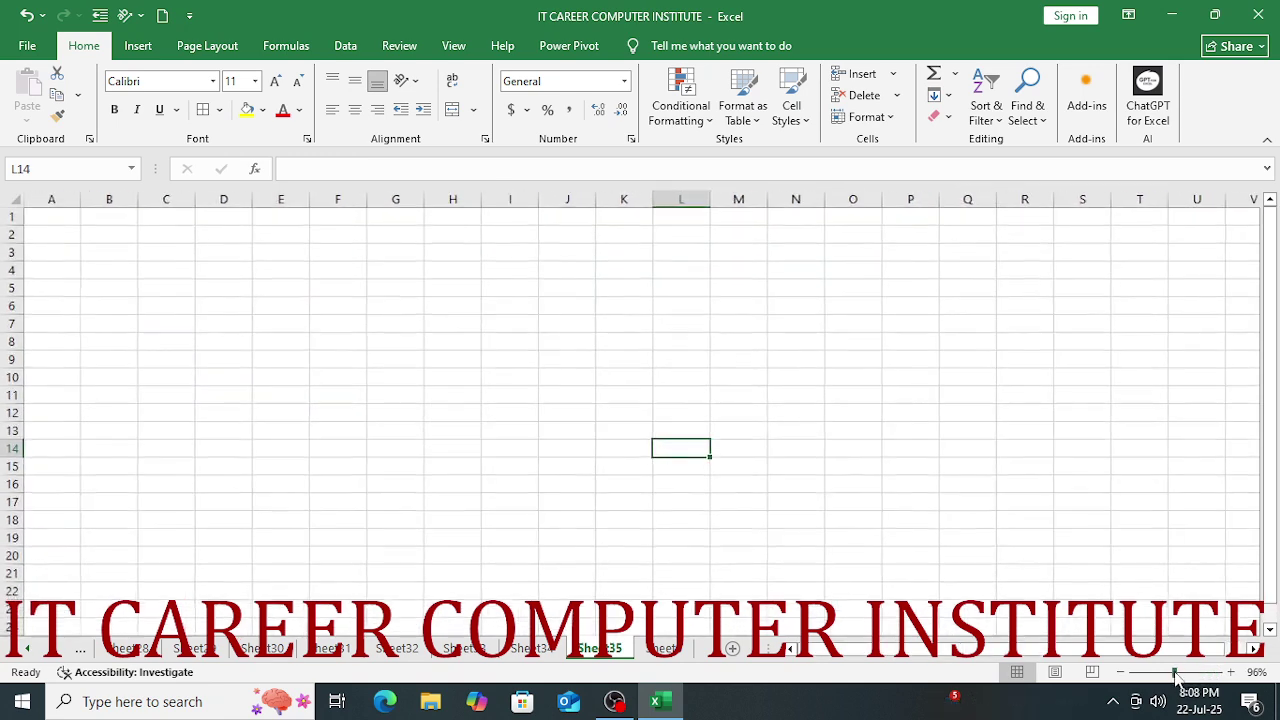
pyautogui.click(1230, 672)
pyautogui.click(1230, 672)
pyautogui.click(1230, 672)
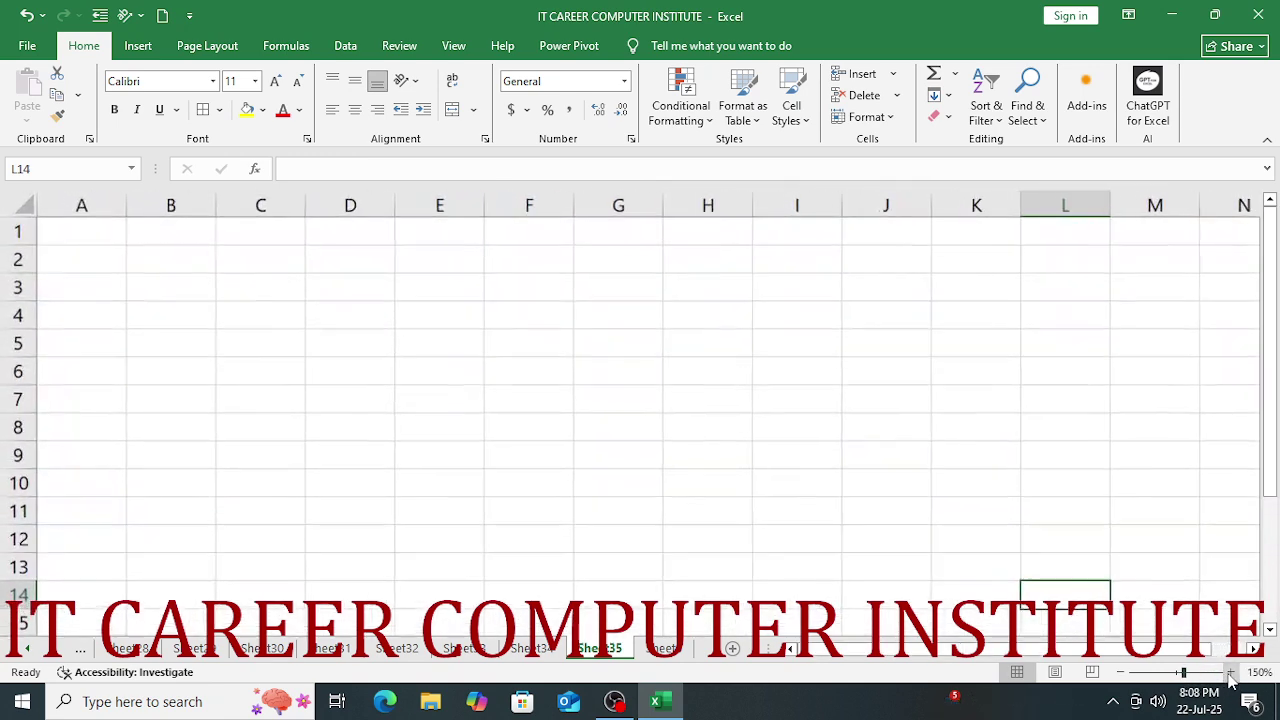
# Reduce the worksheet zoom to 110%
pyautogui.click(1230, 672)
pyautogui.click(1121, 672)
pyautogui.click(1121, 672)
pyautogui.click(1121, 672)
pyautogui.click(1121, 672)
pyautogui.click(1121, 672)
pyautogui.click(1121, 672)
pyautogui.click(1121, 672)
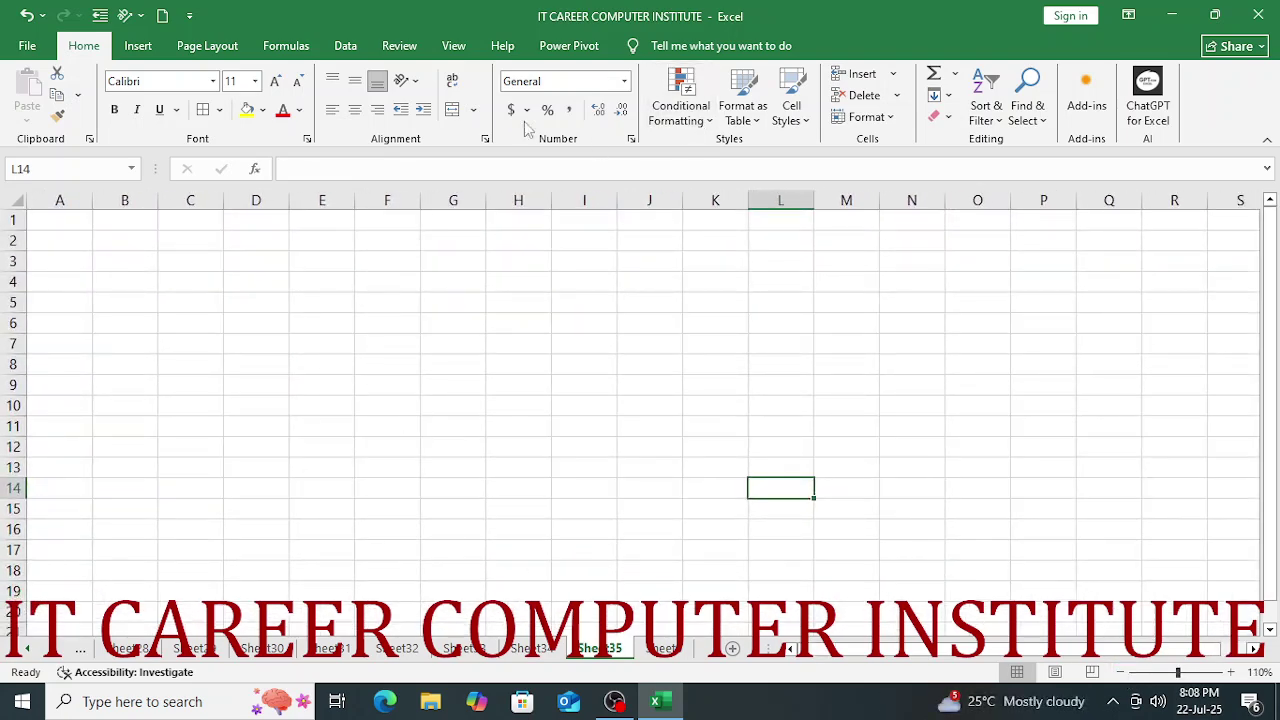
# Set the worksheet's magnification to 100% using the Zoom options
pyautogui.click(454, 46)
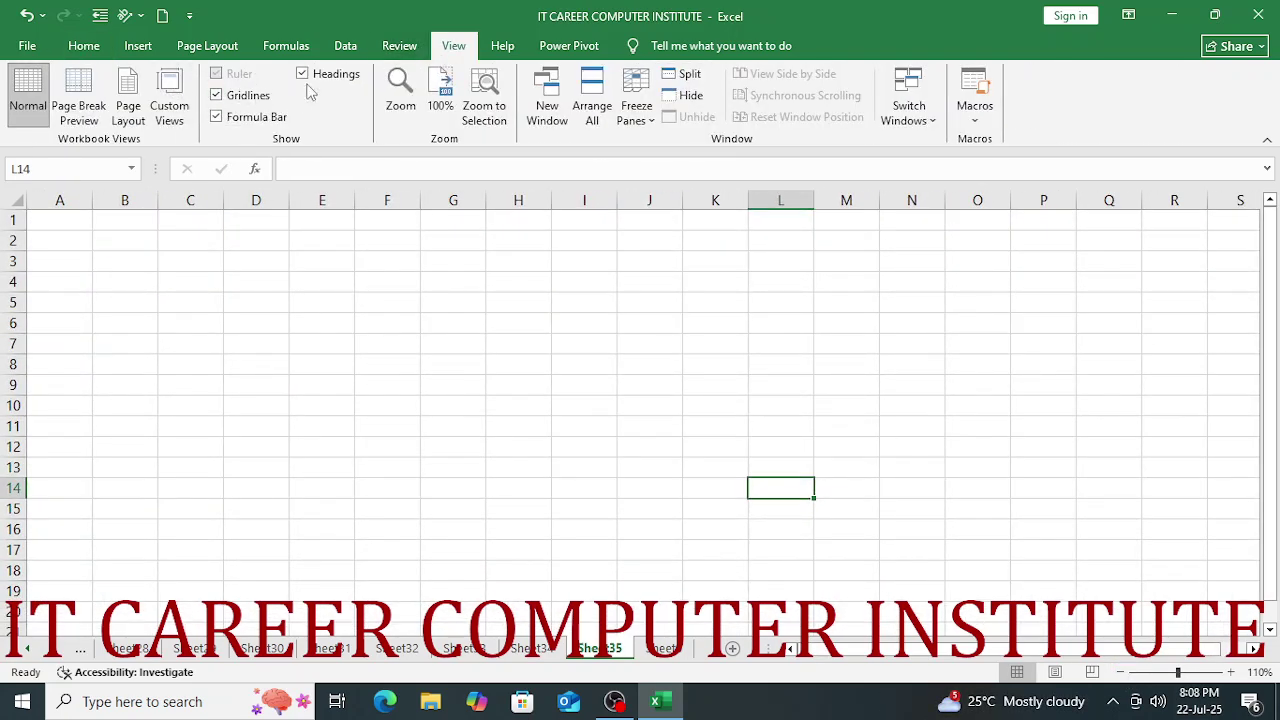
pyautogui.click(400, 92)
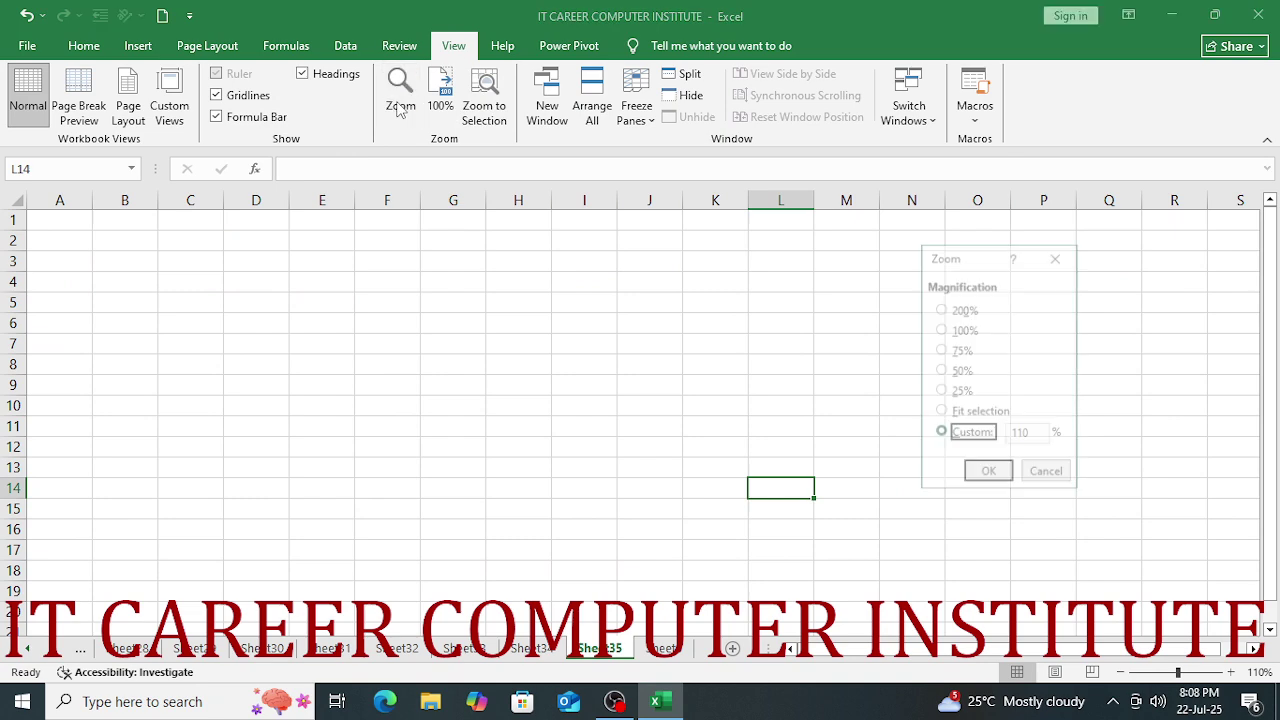
pyautogui.click(958, 332)
pyautogui.click(988, 474)
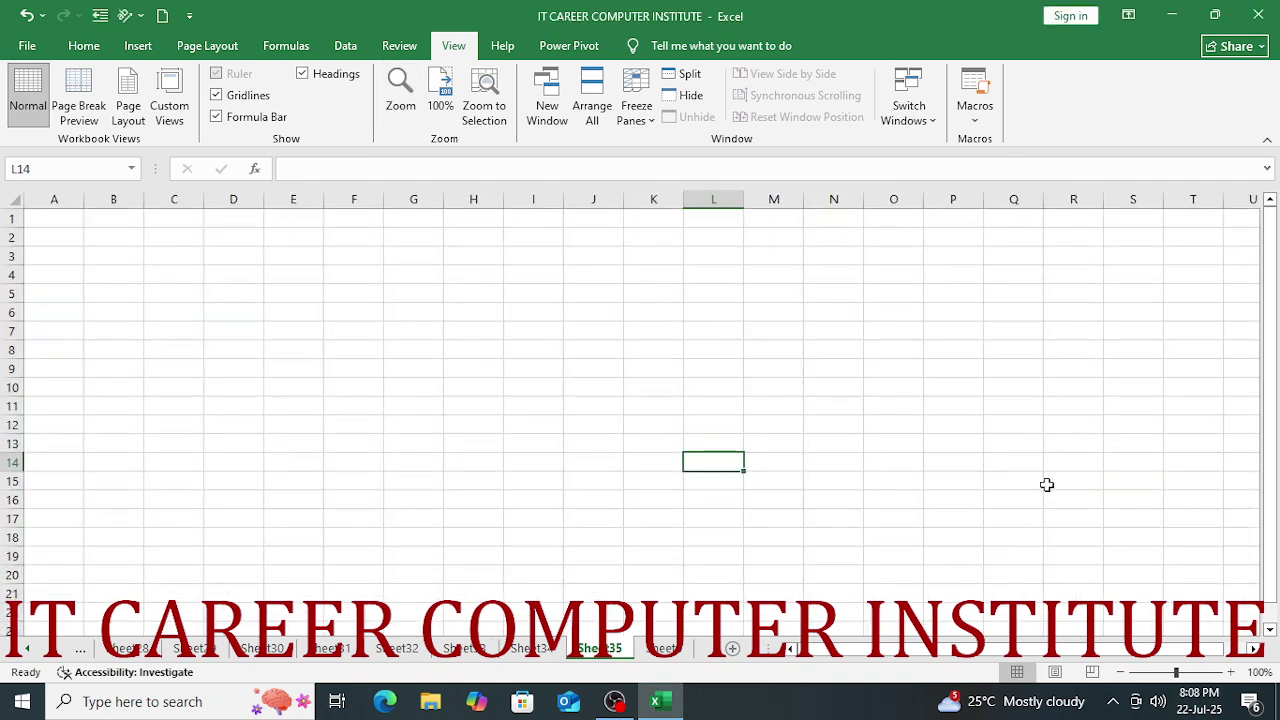
# Select several blocks of cells on Sheet35, including A2:O18, finishing with cell H8 selected
pyautogui.moveTo(1055, 486); pyautogui.dragTo(29, 240)
pyautogui.click(341, 371)
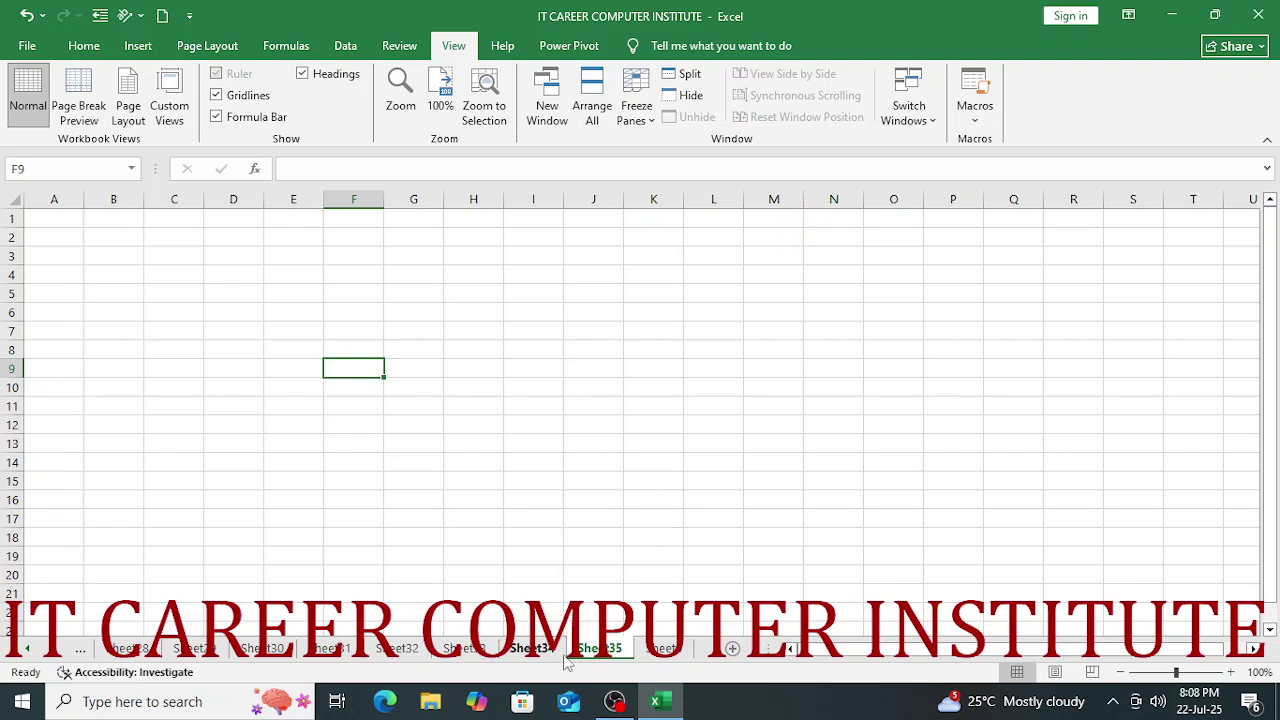
pyautogui.moveTo(517, 494); pyautogui.dragTo(86, 266)
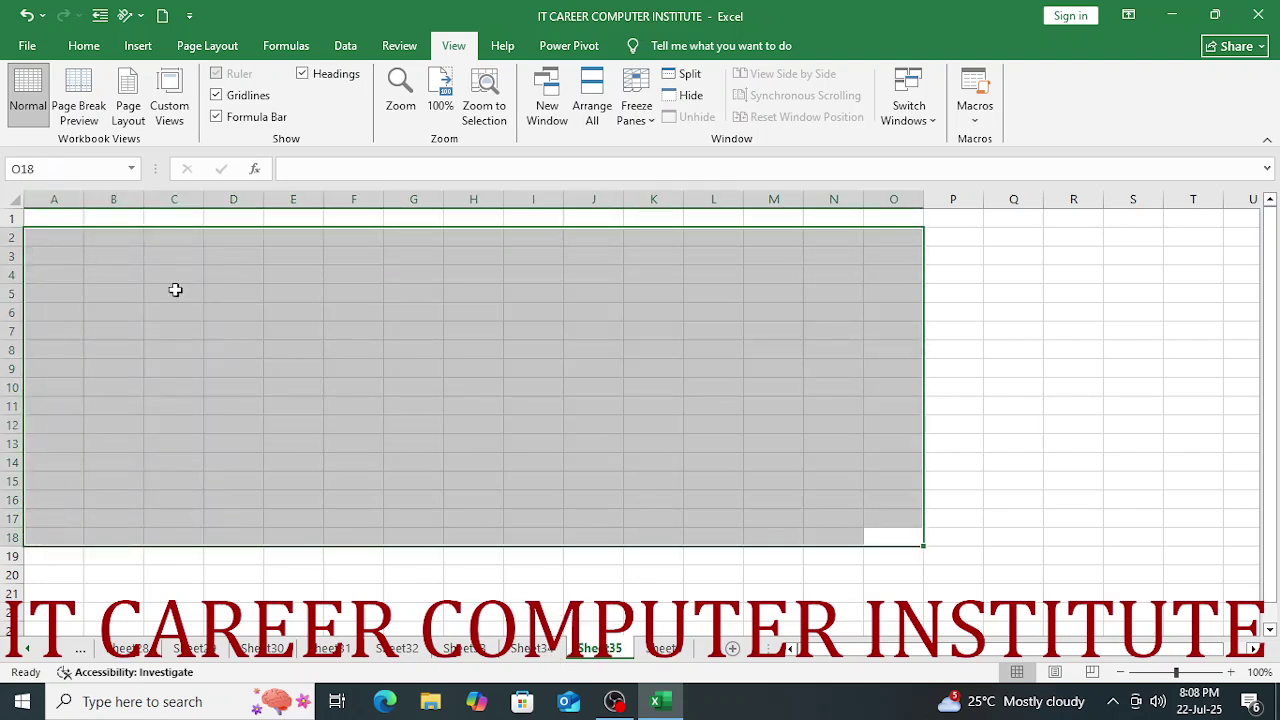
pyautogui.click(233, 312)
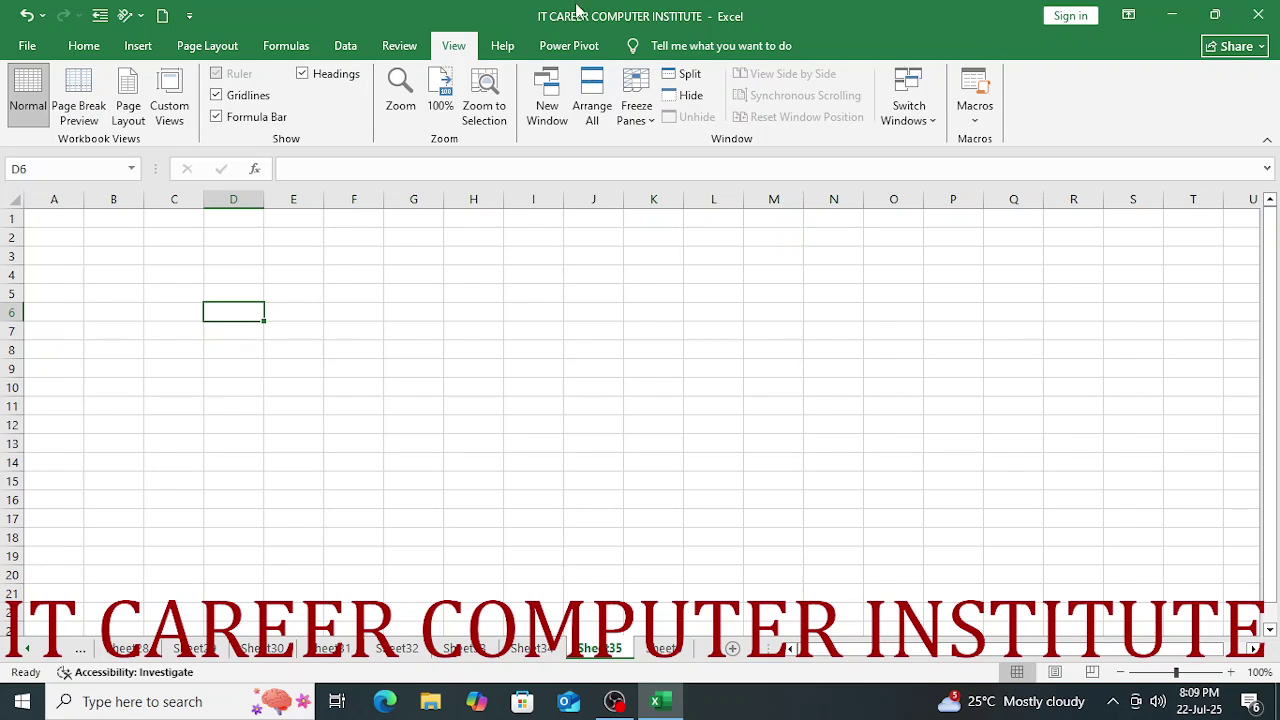
pyautogui.click(543, 439)
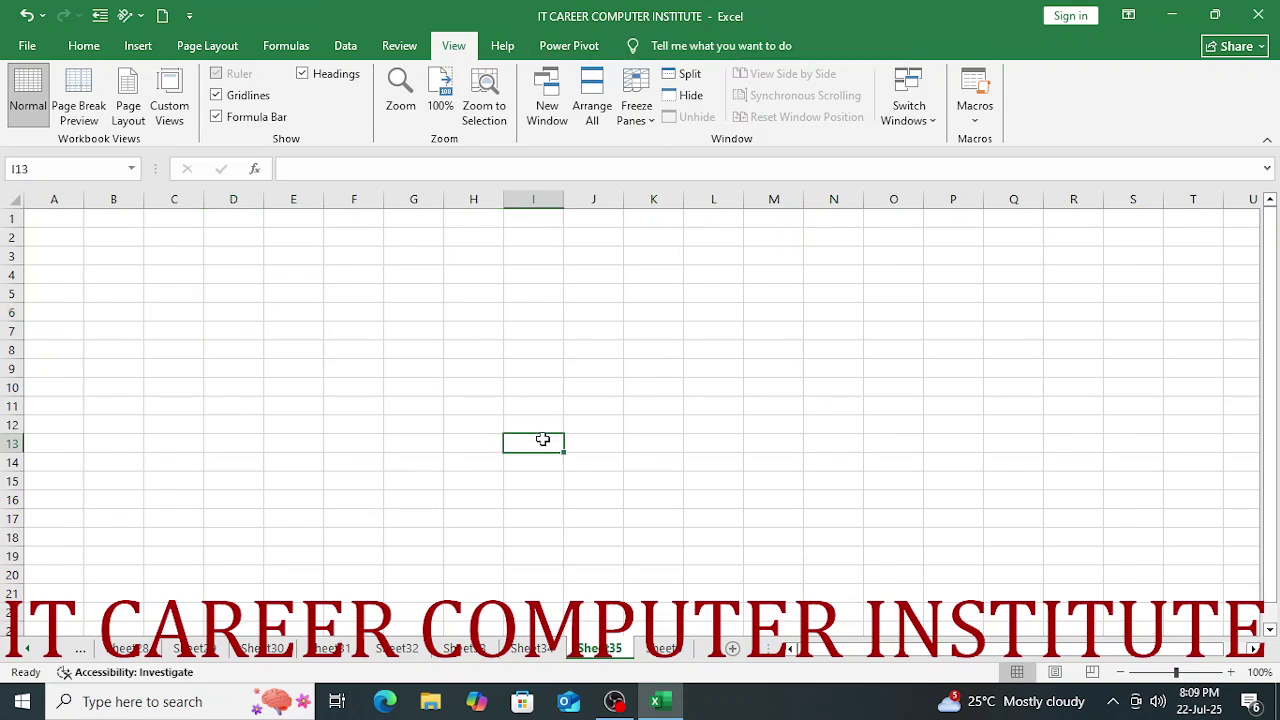
pyautogui.click(381, 361)
pyautogui.click(444, 347)
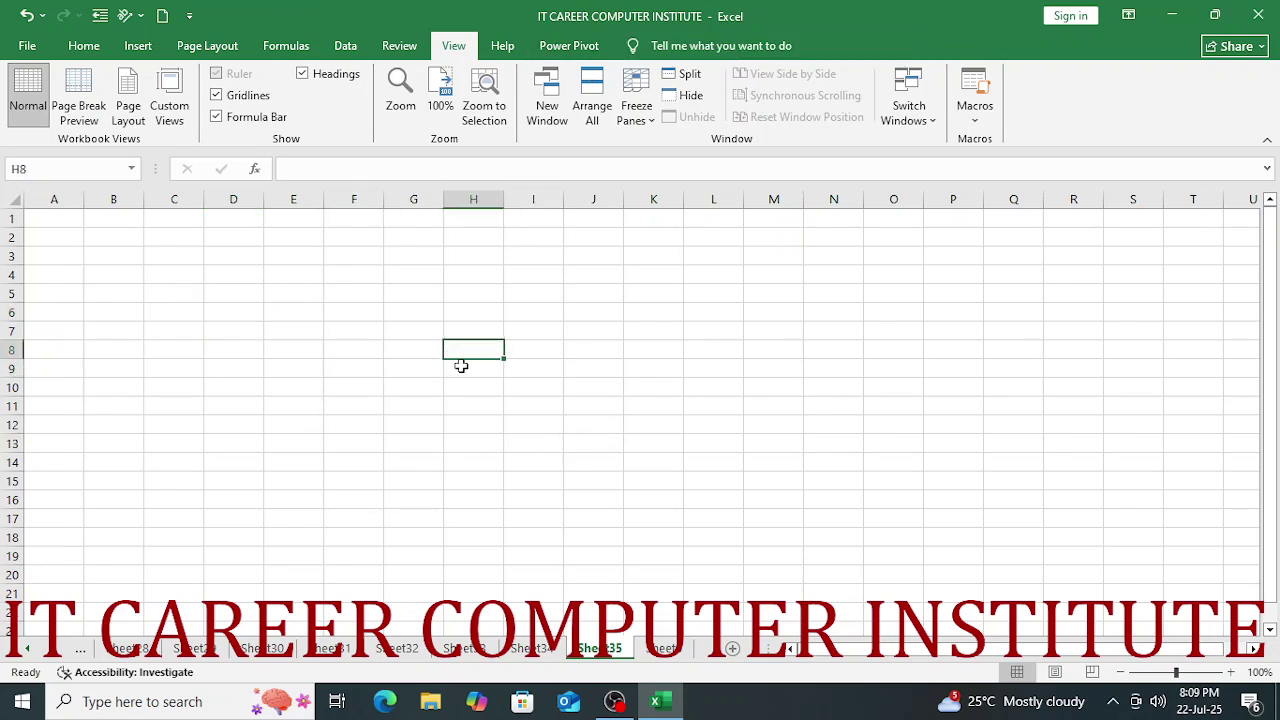
# Create a new blank workbook, and select cell G10 on its sheet
pyautogui.hotkey('ctrl', 'n')
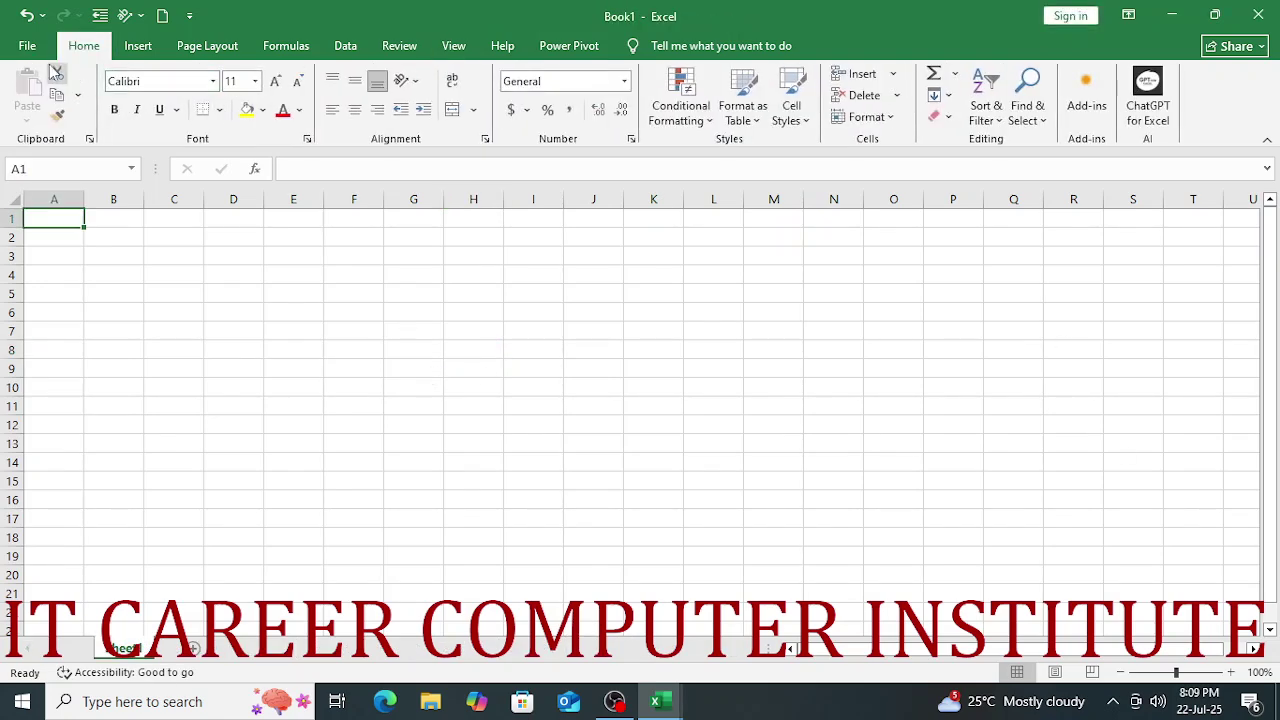
pyautogui.click(27, 45)
pyautogui.click(28, 56)
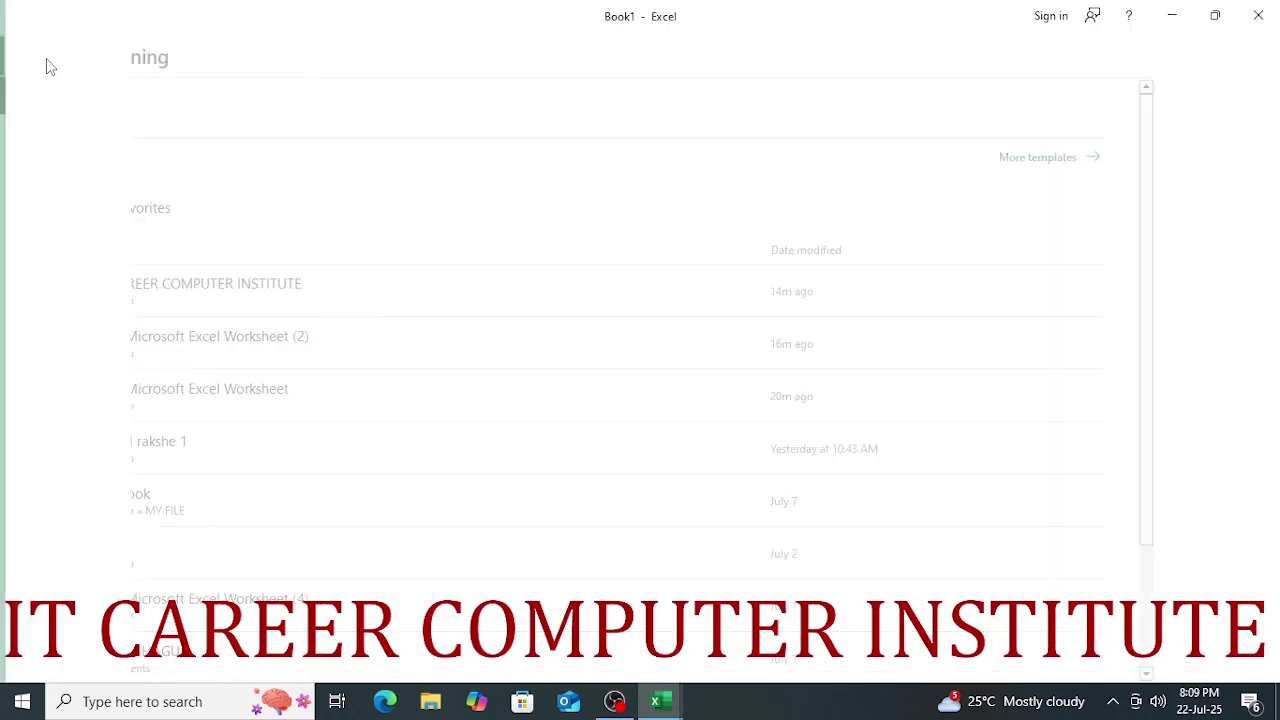
pyautogui.click(453, 45)
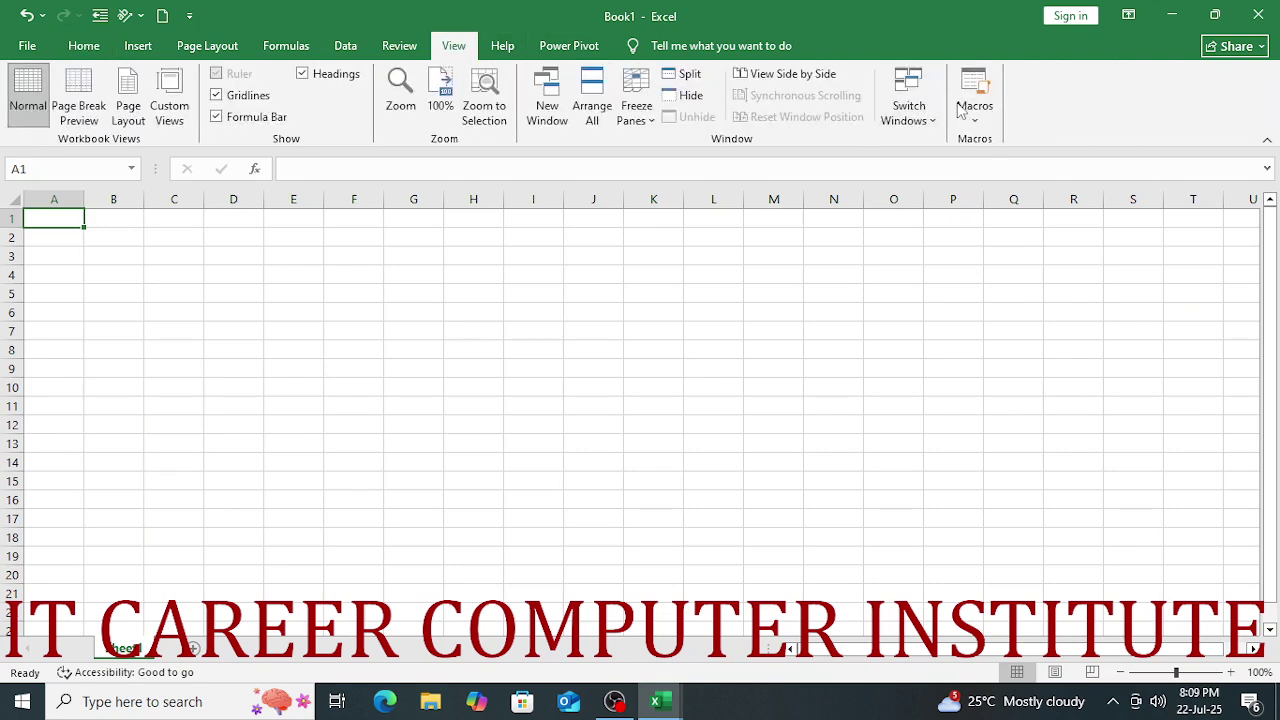
pyautogui.click(773, 315)
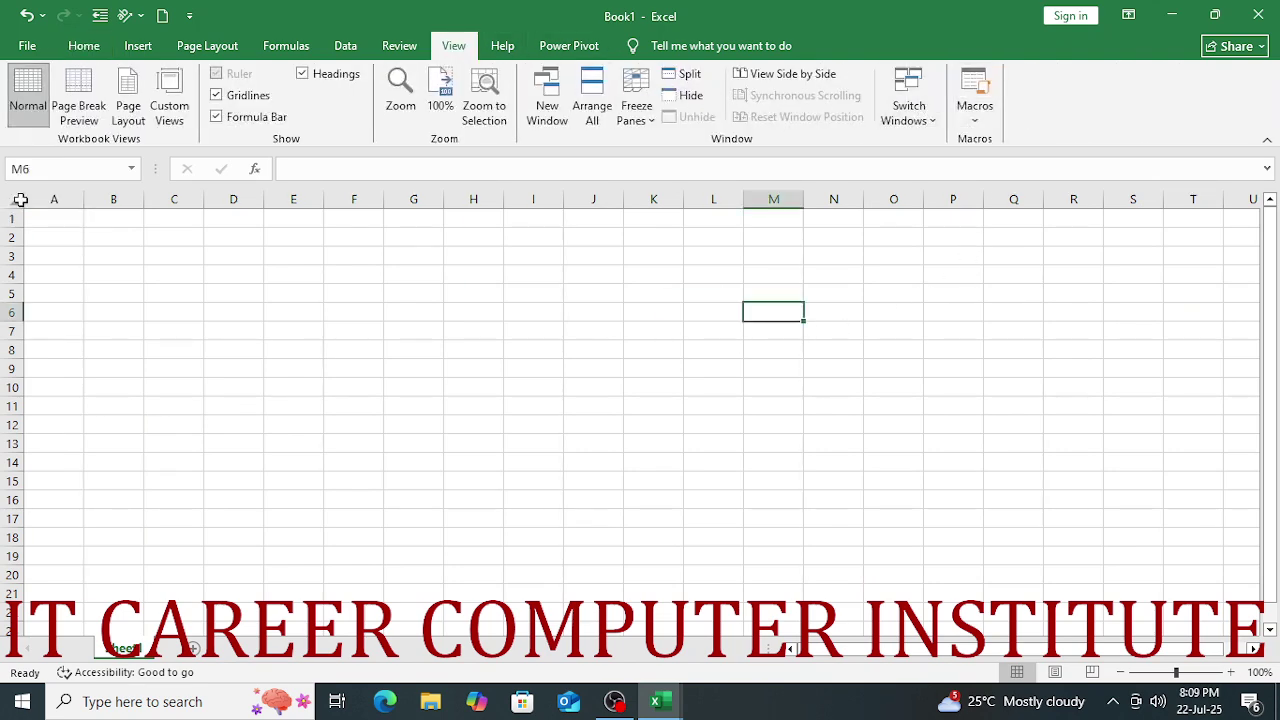
pyautogui.click(27, 45)
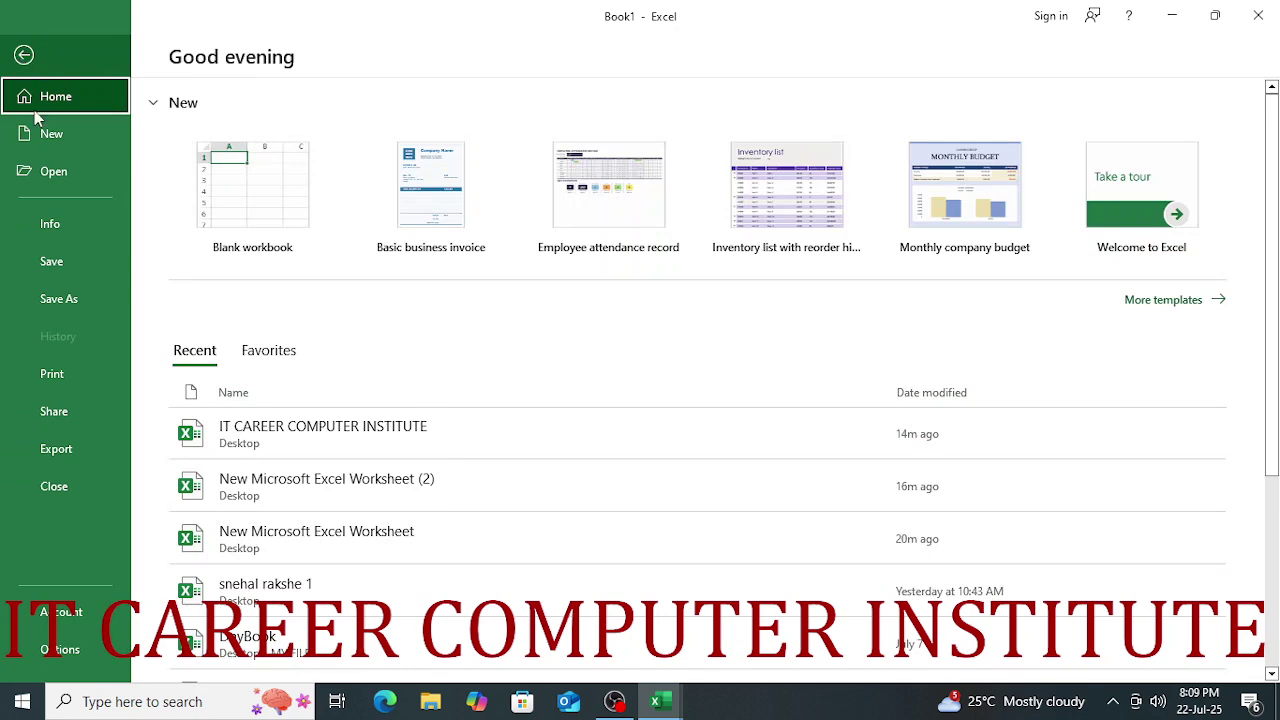
pyautogui.click(24, 55)
pyautogui.click(84, 45)
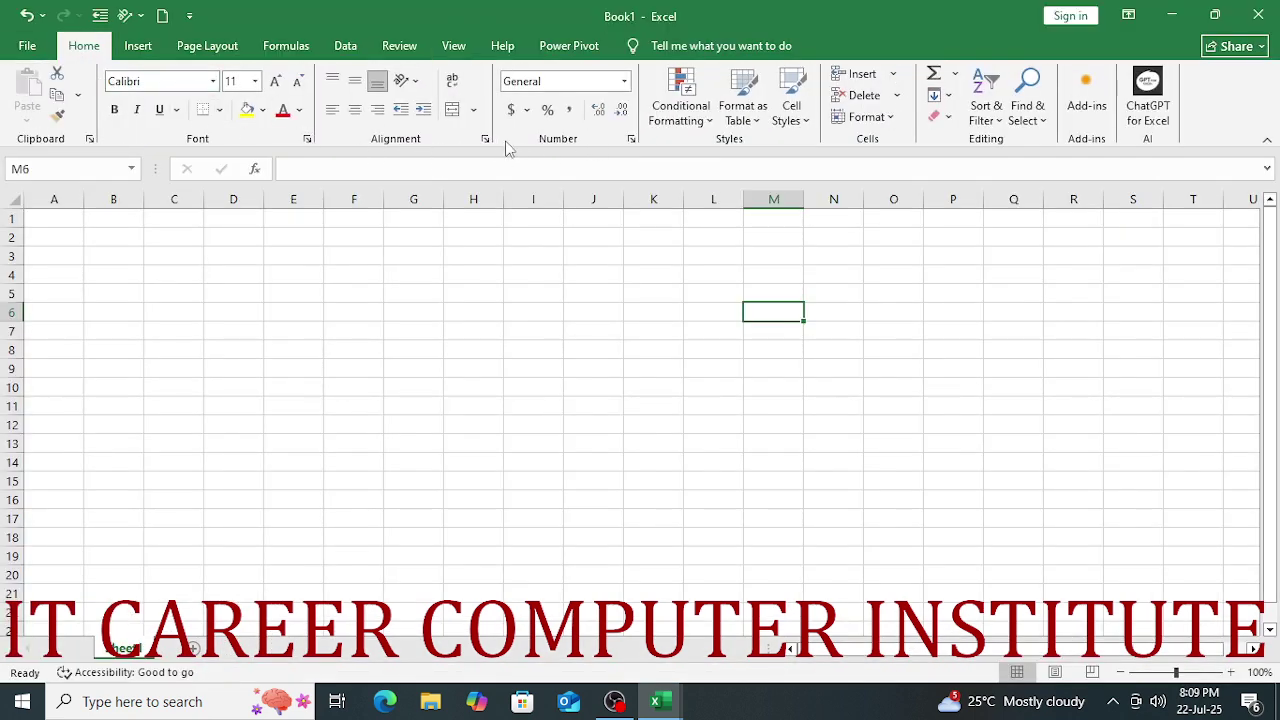
pyautogui.click(414, 377)
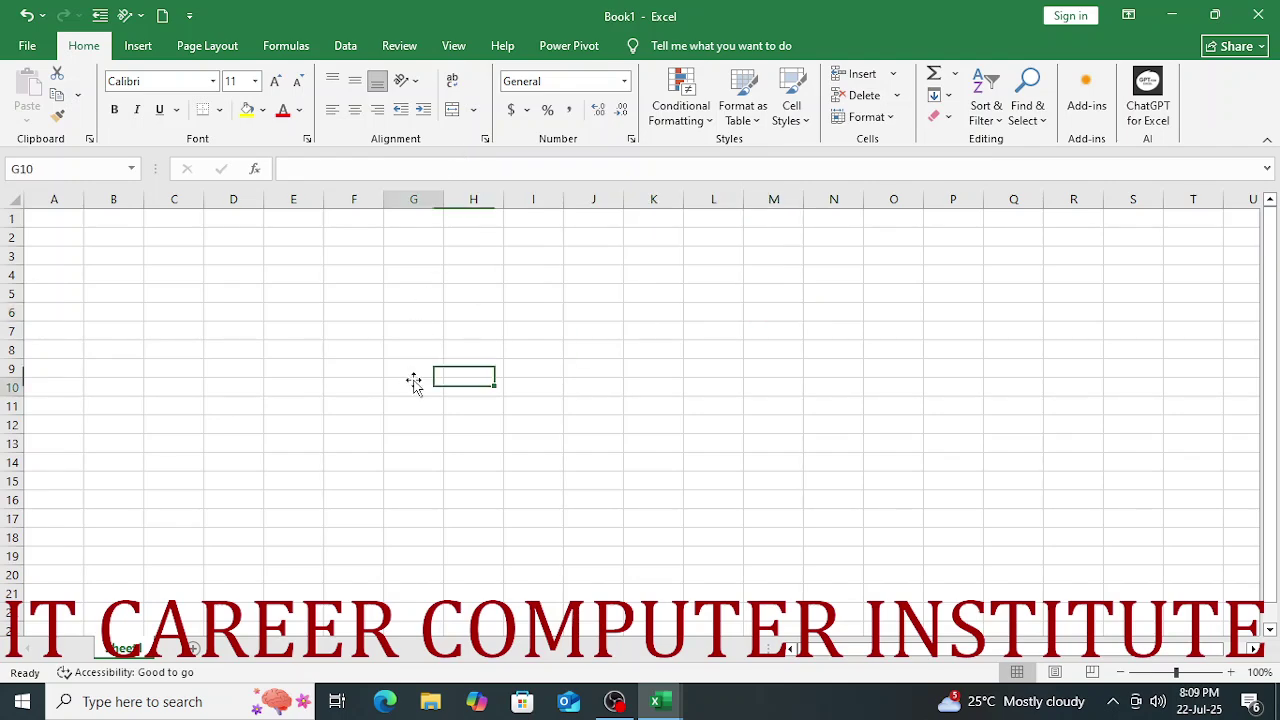
# Browse the templates for a new workbook, and search the online templates for ATTENDANCE
pyautogui.click(28, 47)
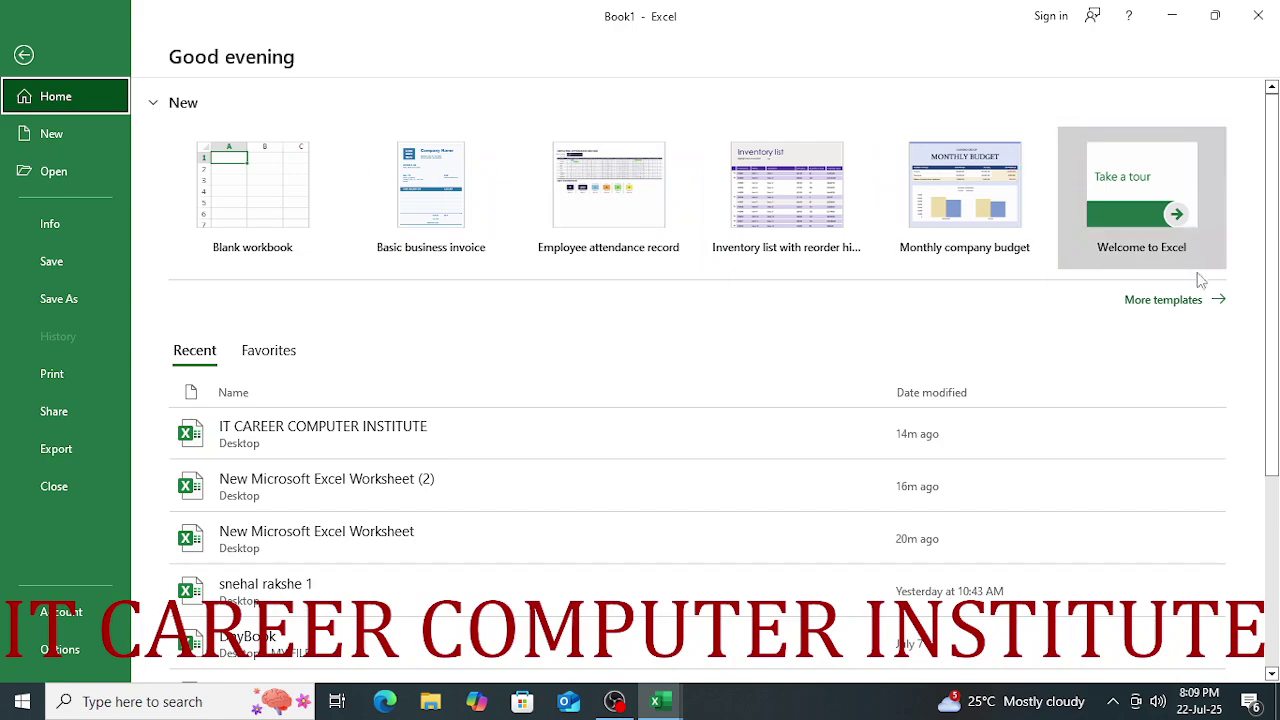
pyautogui.click(68, 131)
pyautogui.scroll(-2, 68, 131)
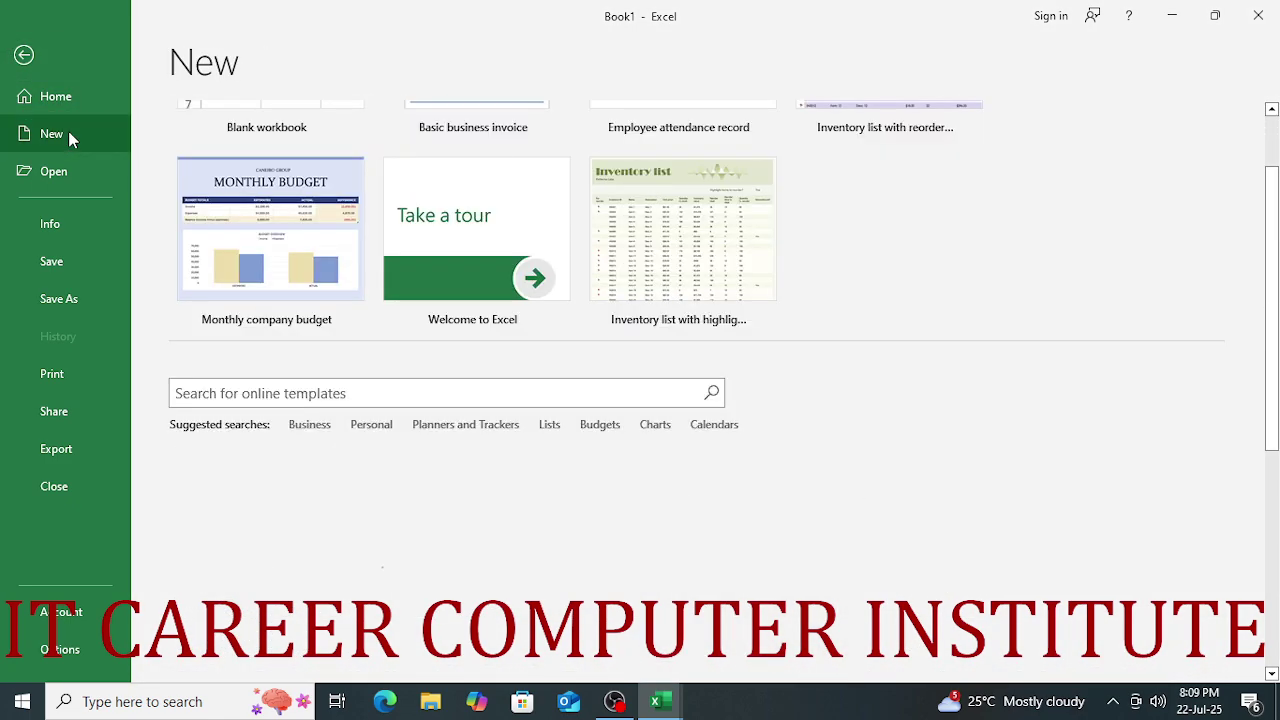
pyautogui.click(56, 97)
pyautogui.click(66, 126)
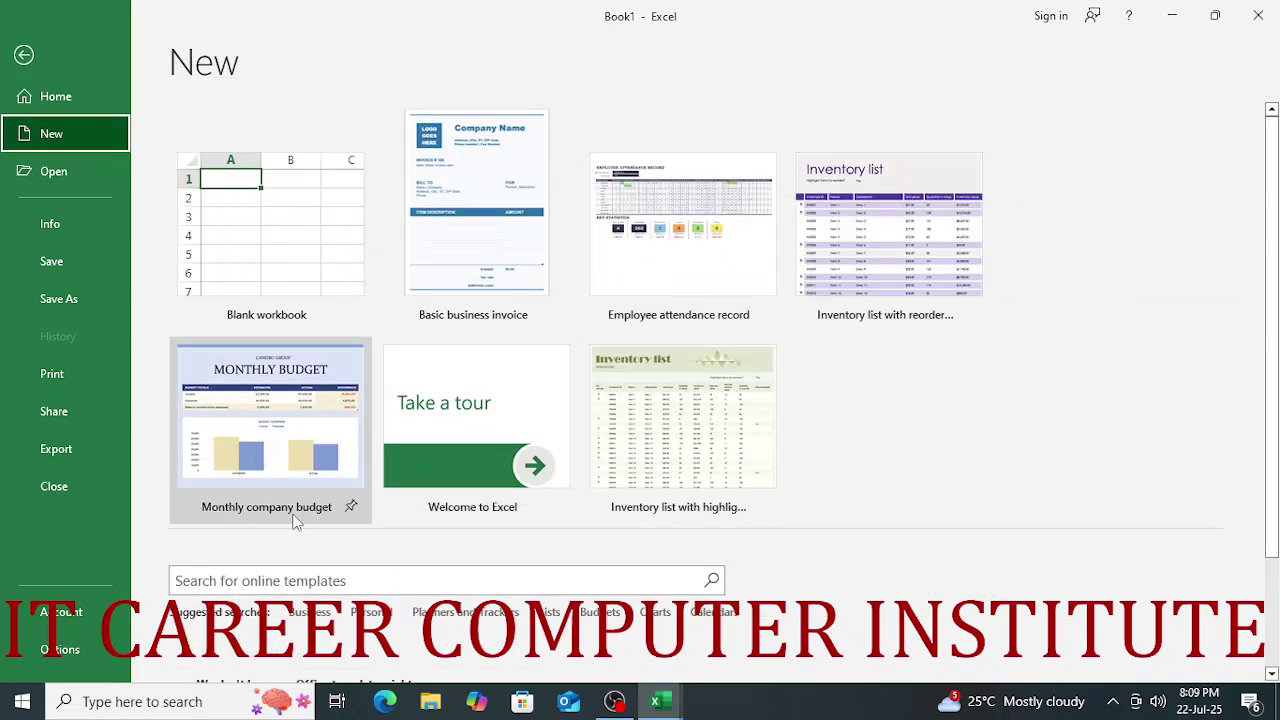
pyautogui.scroll(-2, 1250, 415)
pyautogui.click(604, 467)
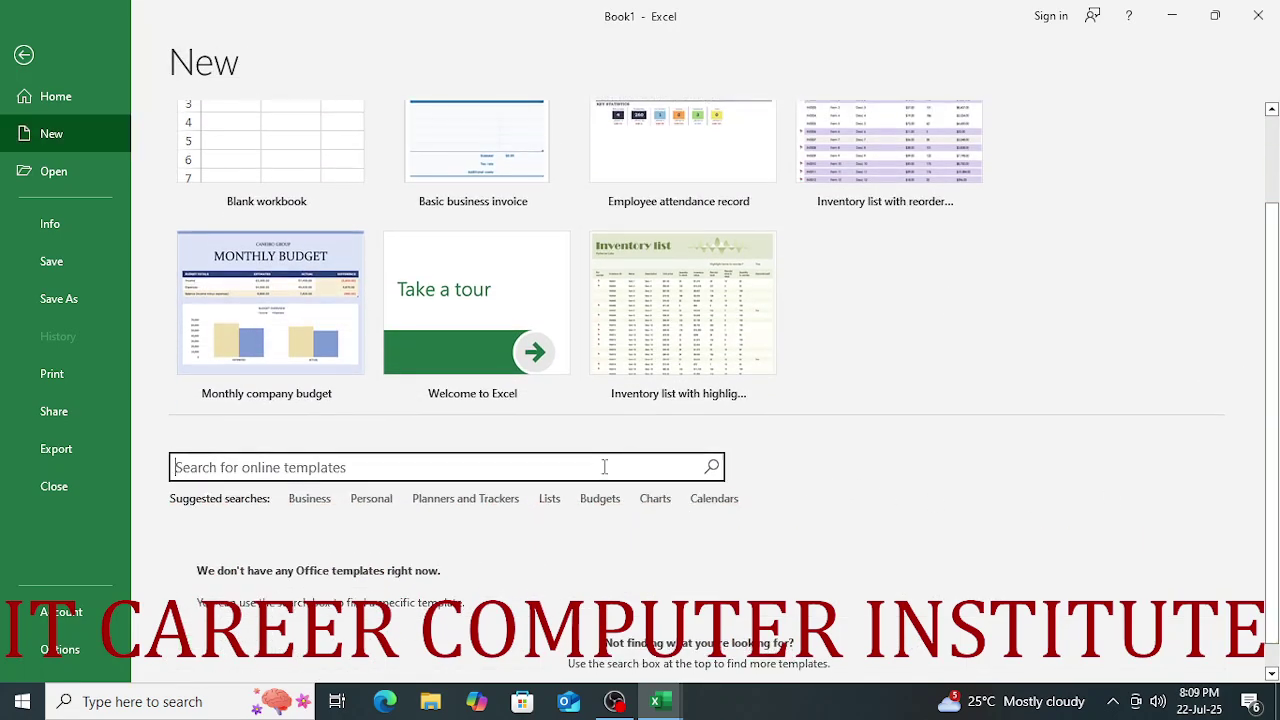
pyautogui.write('ATTENDANCE')
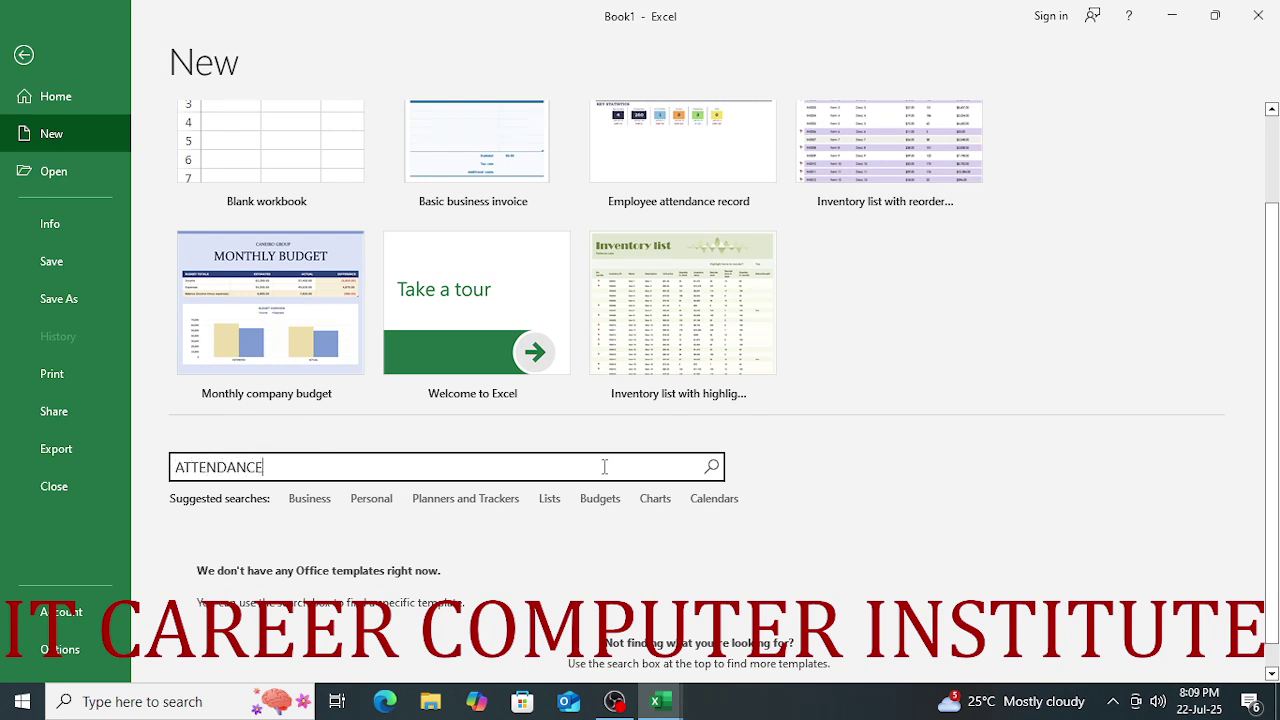
pyautogui.press('Return')
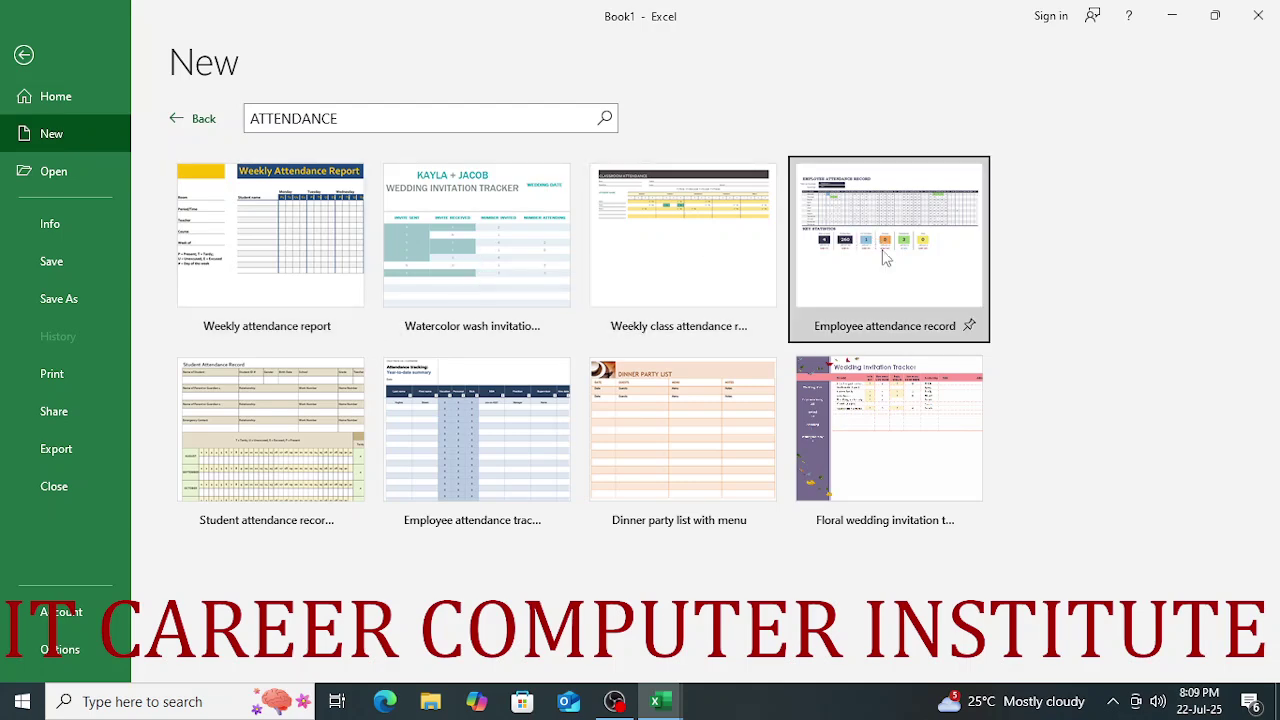
# Create a workbook from the Employee attendance record template, and select its title, year and employee cells
pyautogui.click(862, 330)
pyautogui.click(765, 415)
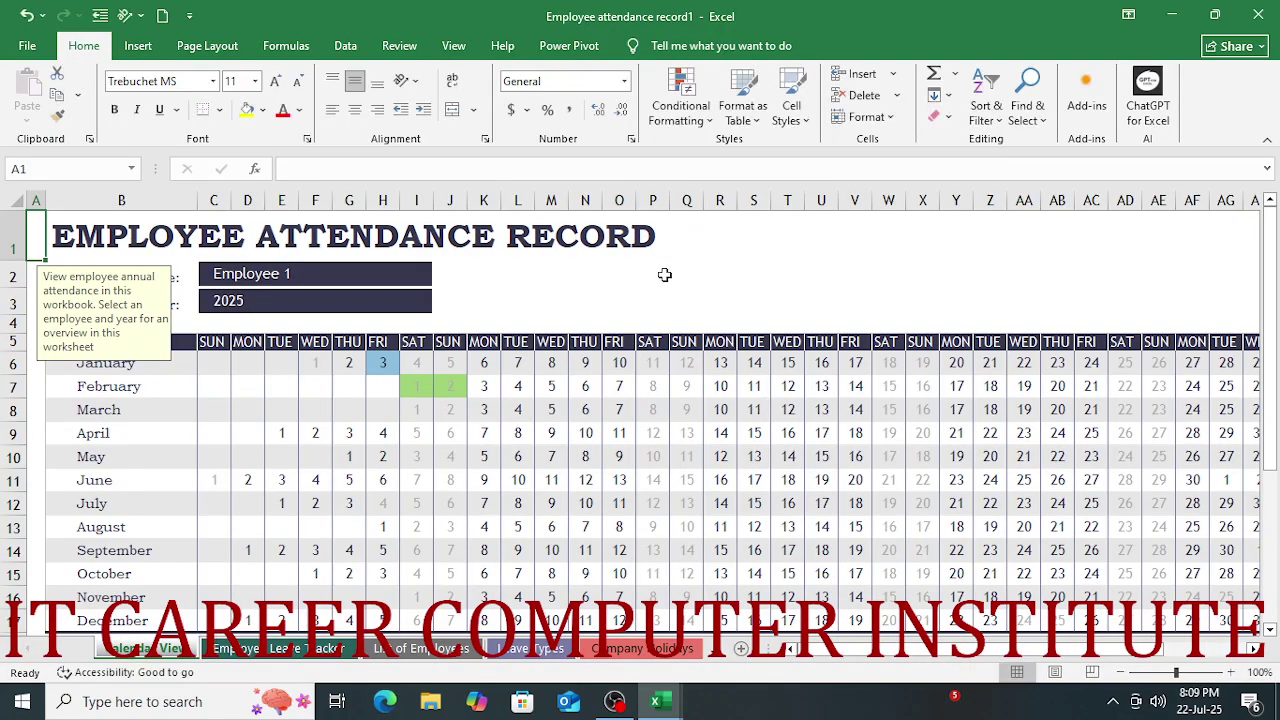
pyautogui.click(660, 272)
pyautogui.click(622, 244)
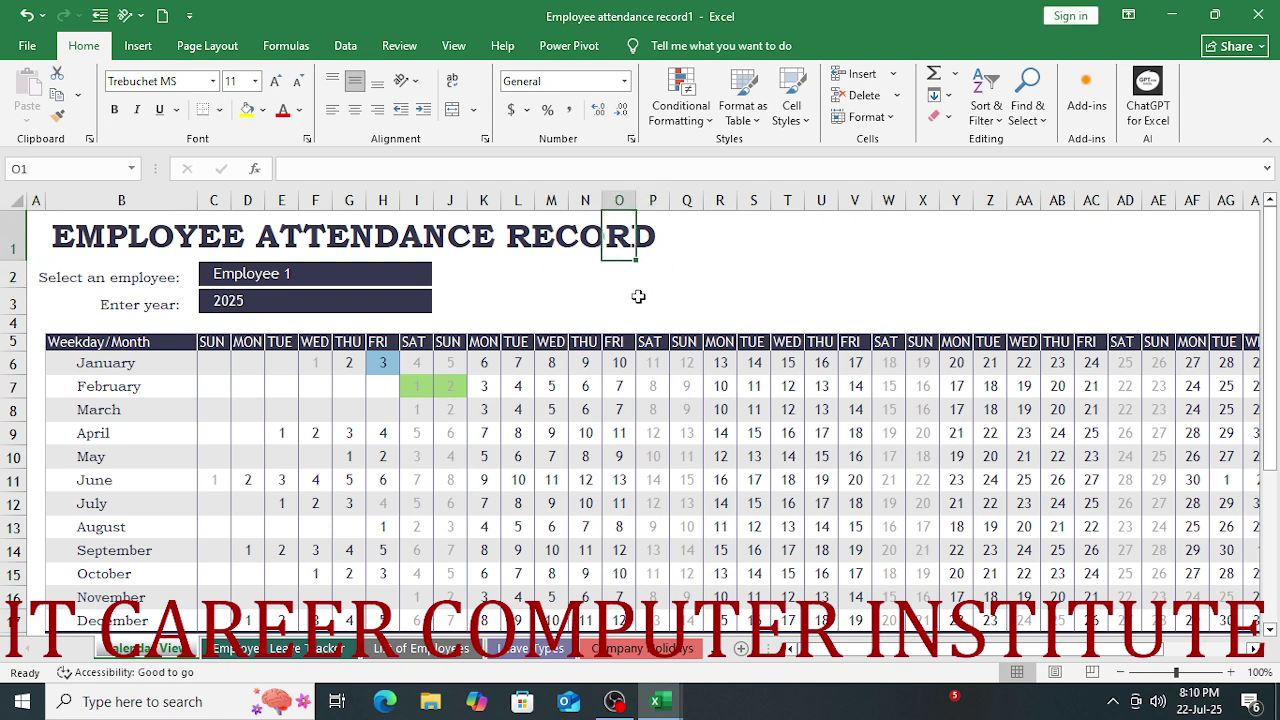
pyautogui.click(65, 243)
pyautogui.click(322, 245)
pyautogui.click(243, 305)
pyautogui.click(250, 279)
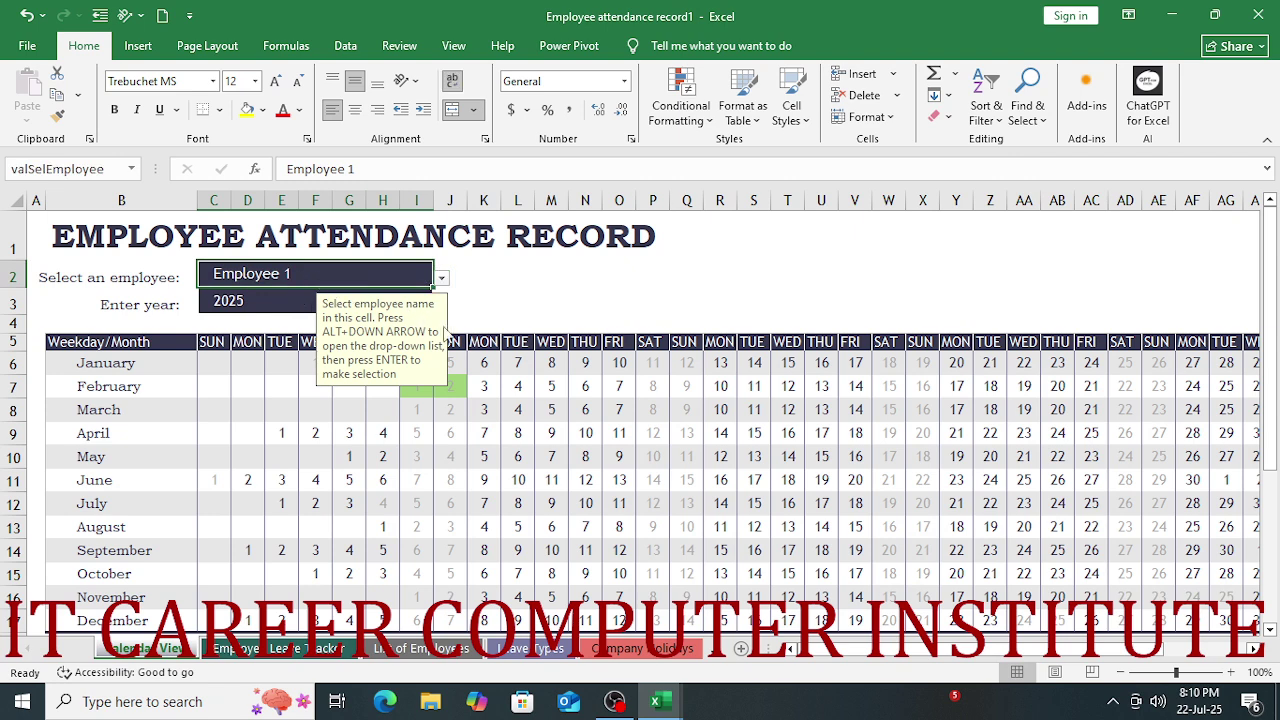
# Select various date cells across the attendance calendar, finishing with cell AB10 in the May row
pyautogui.click(520, 434)
pyautogui.click(580, 524)
pyautogui.click(726, 482)
pyautogui.click(790, 548)
pyautogui.moveTo(455, 503); pyautogui.dragTo(1088, 545)
pyautogui.click(1048, 468)
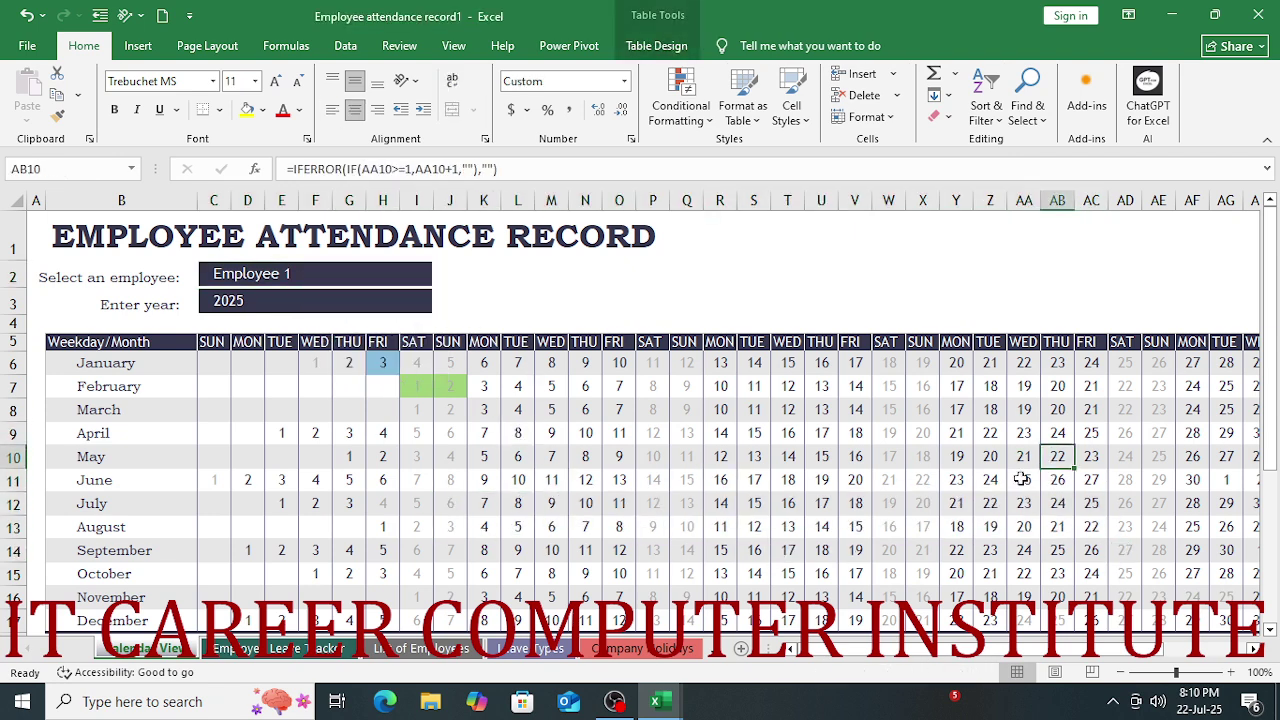
# View the Employee Leave Tracker, List of Employees, Leave Types and Company Holidays sheets, and return to Calendar View
pyautogui.click(290, 648)
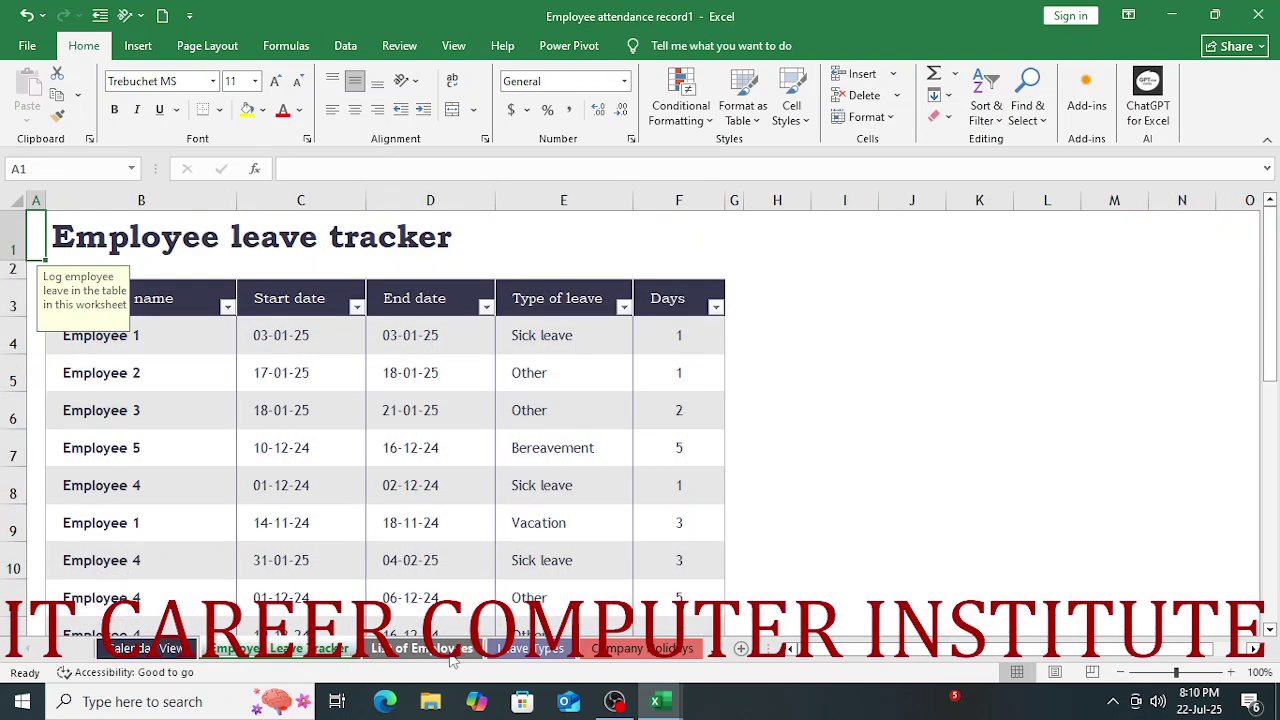
pyautogui.click(420, 648)
pyautogui.click(530, 648)
pyautogui.click(640, 648)
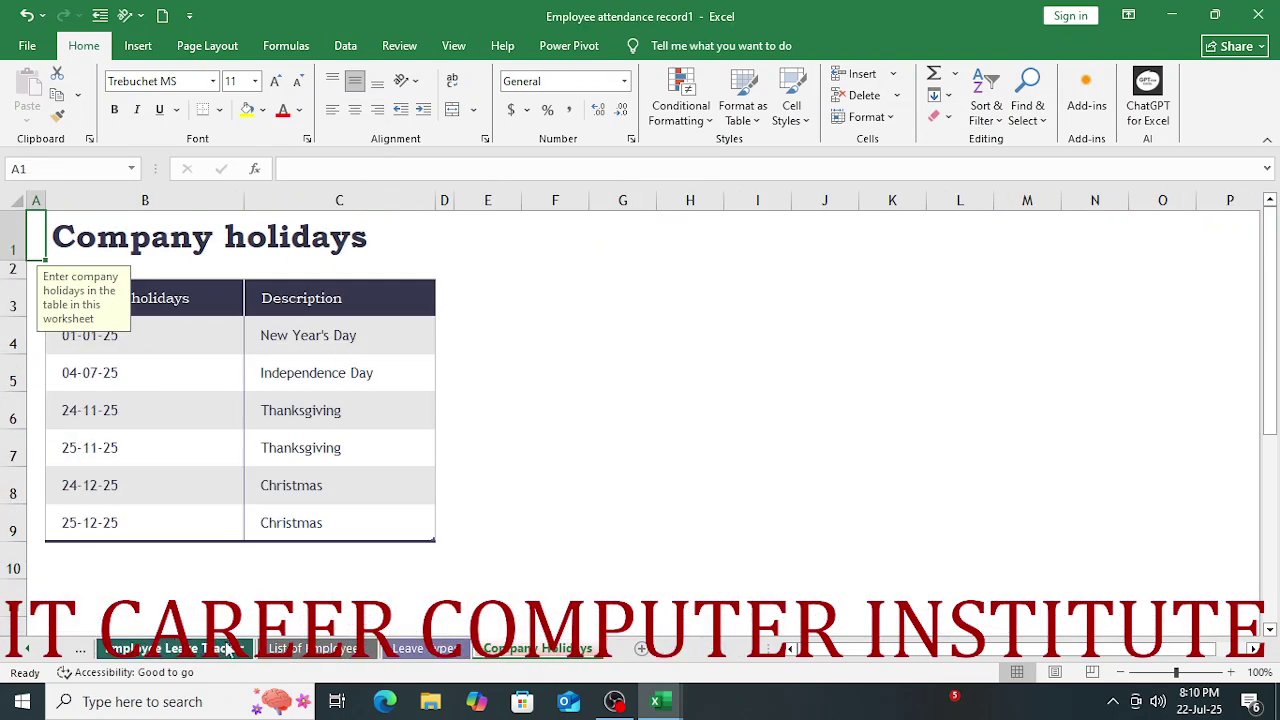
pyautogui.click(175, 648)
pyautogui.click(80, 648)
pyautogui.click(95, 650)
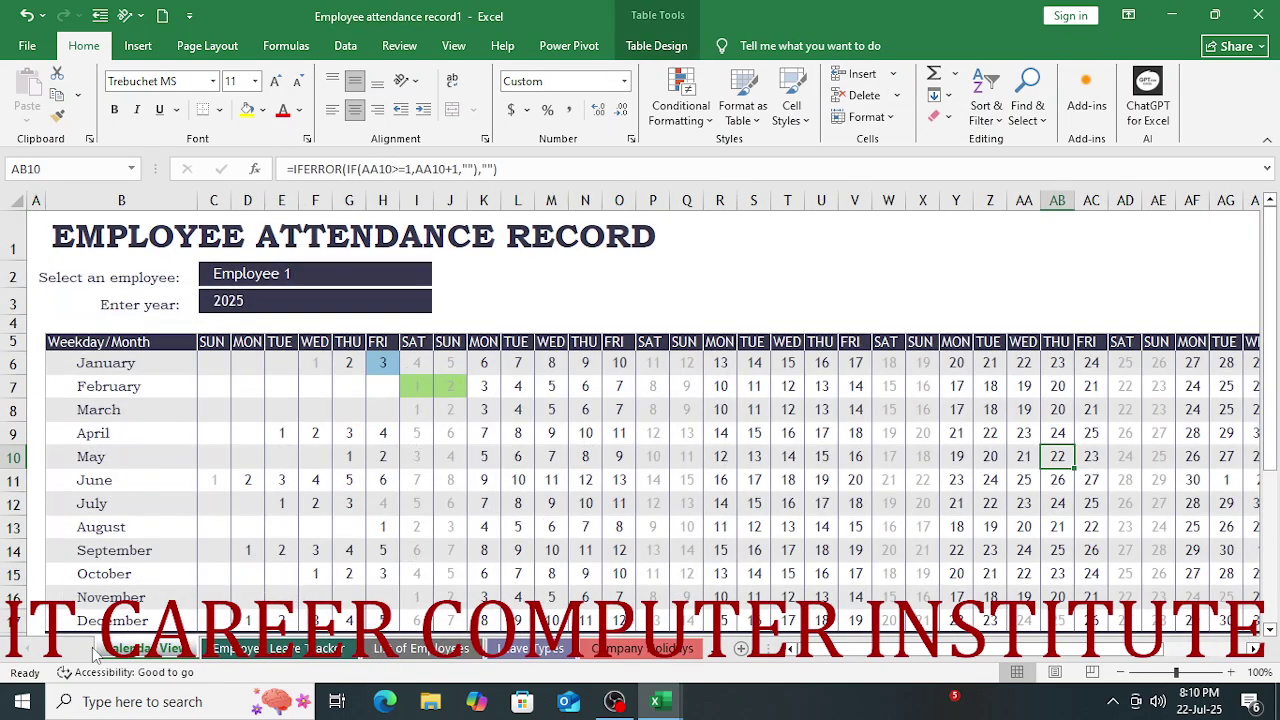
pyautogui.click(252, 388)
# Search the online workbook templates for EXPENSES SHEET
pyautogui.click(27, 45)
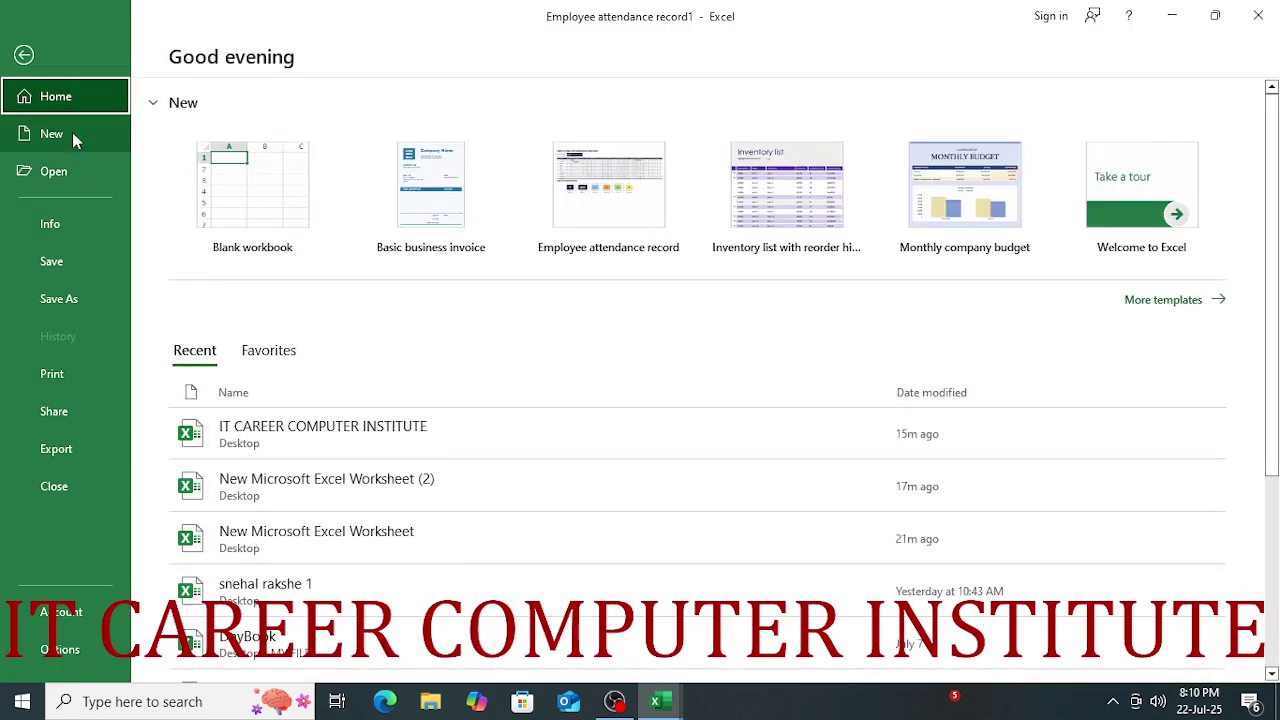
pyautogui.click(72, 133)
pyautogui.scroll(-2, 708, 523)
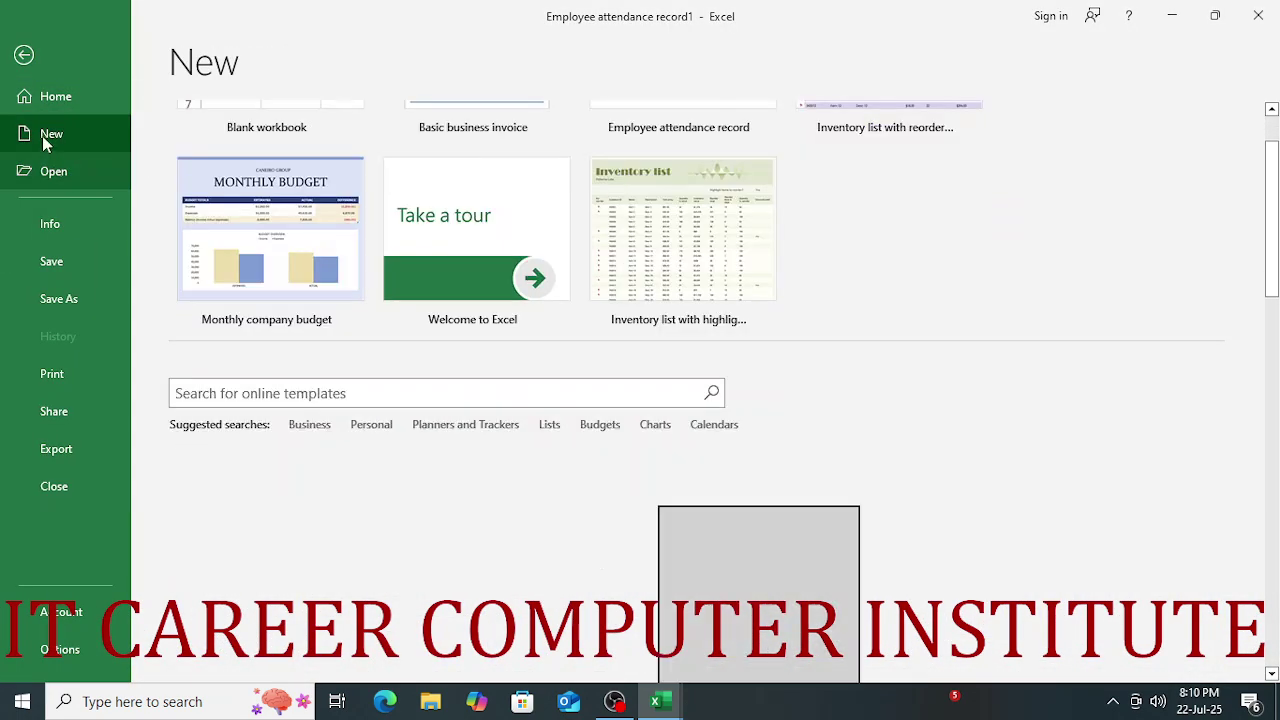
pyautogui.click(43, 136)
pyautogui.click(60, 100)
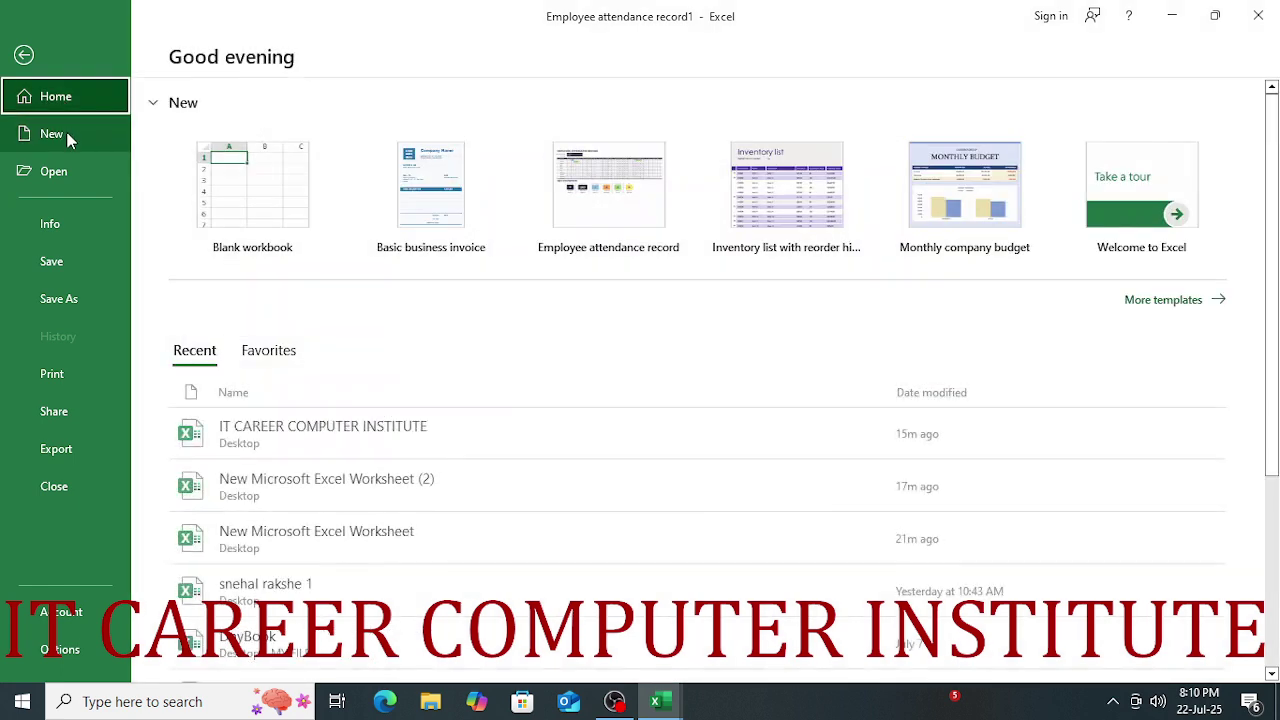
pyautogui.click(68, 132)
pyautogui.click(612, 581)
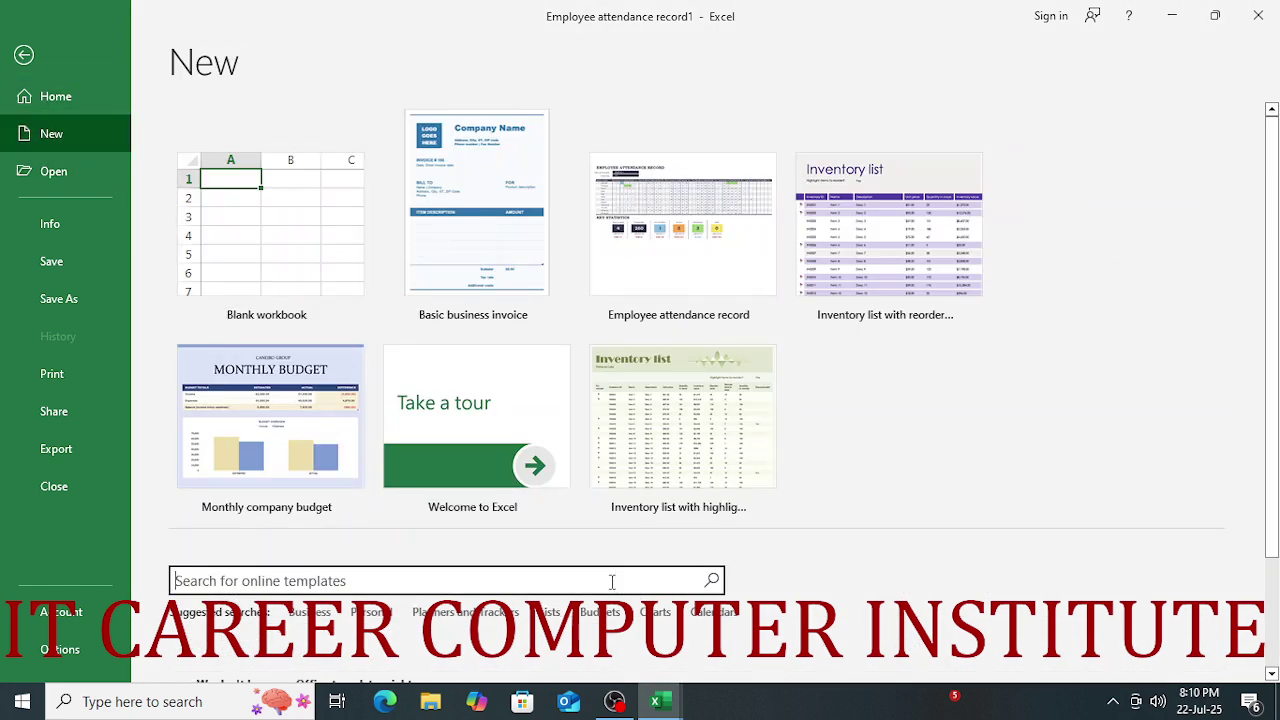
pyautogui.write('EXPENSES')
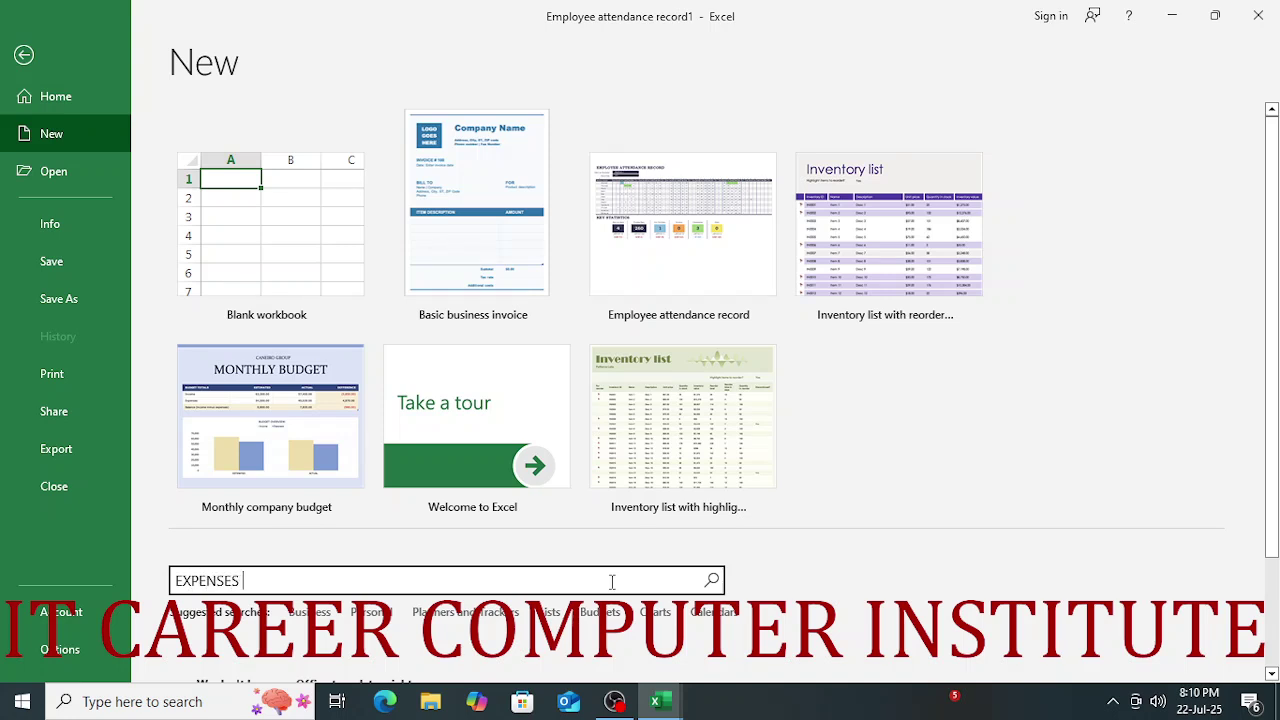
pyautogui.write(' SHEET')
pyautogui.press('Return')
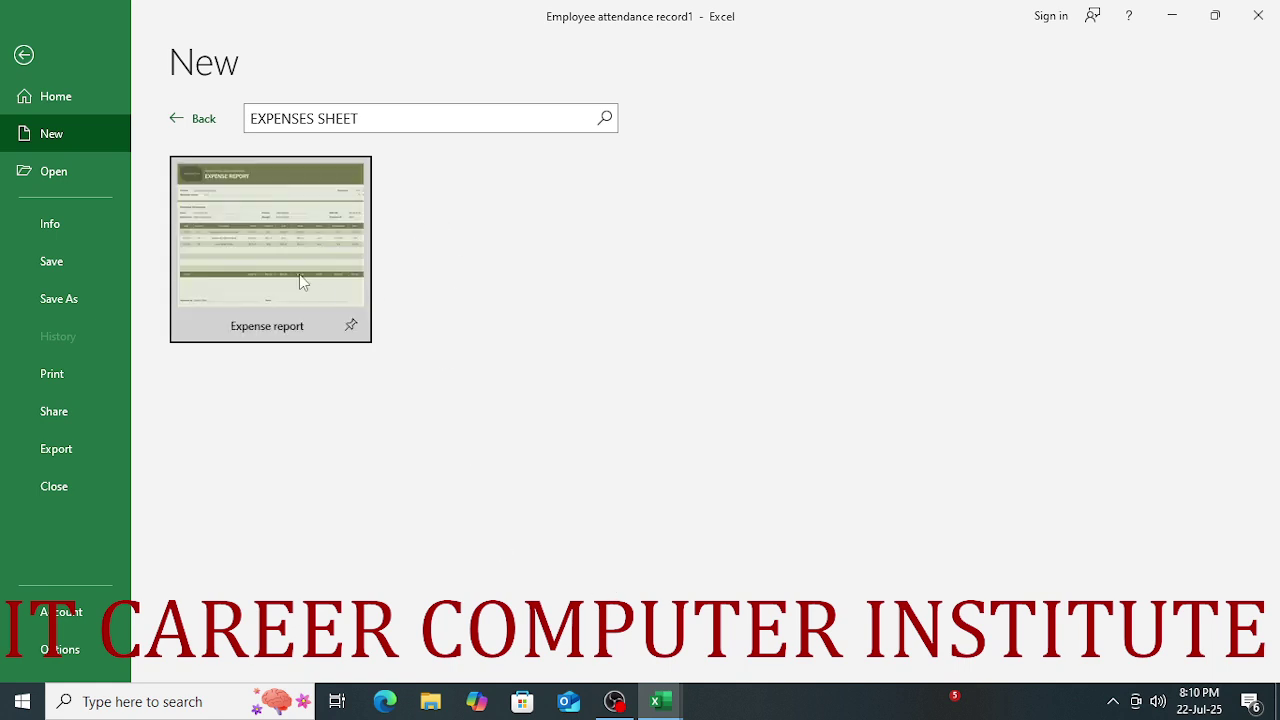
# Create a workbook from the Expense report template, and select its purpose and manager cells
pyautogui.click(299, 274)
pyautogui.click(748, 465)
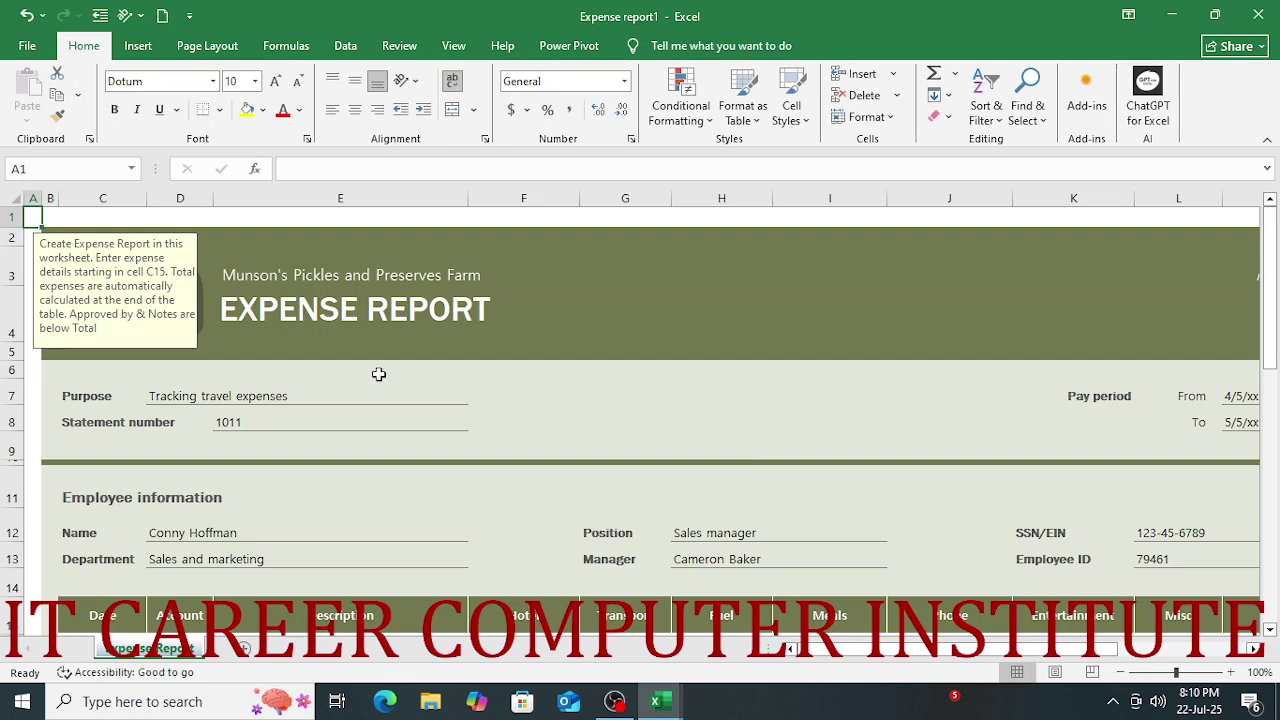
pyautogui.click(317, 394)
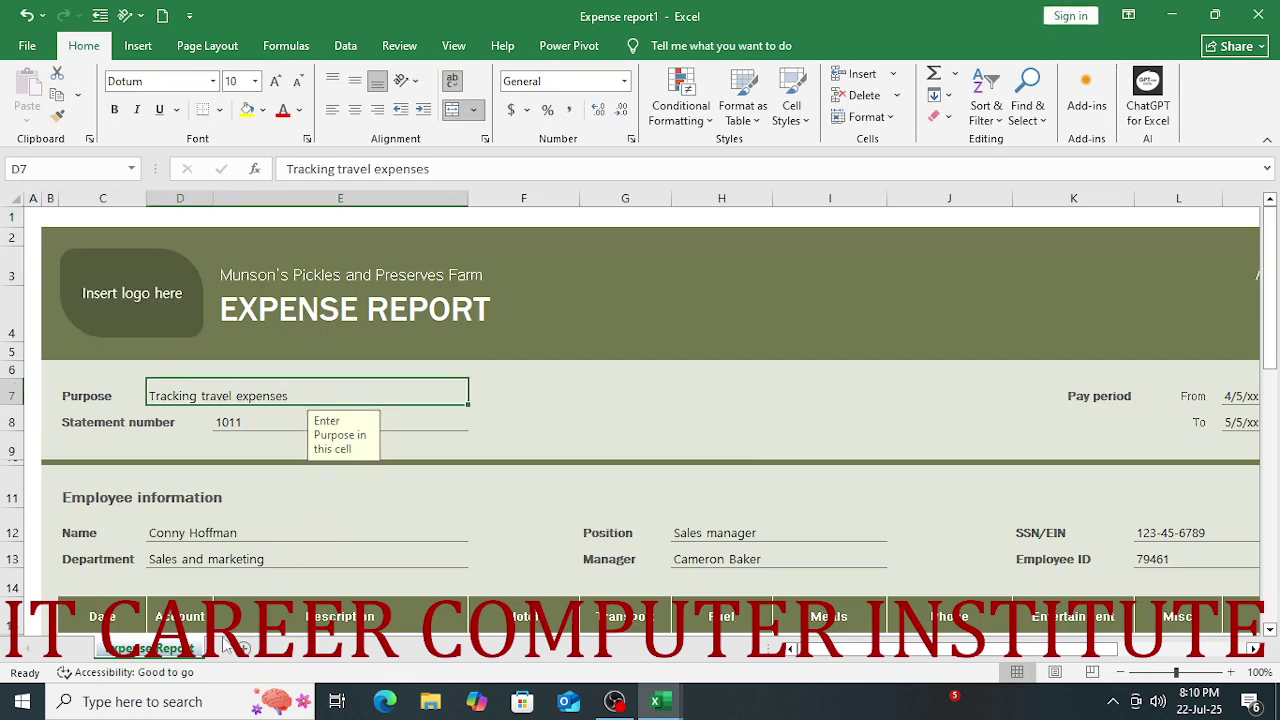
pyautogui.click(609, 559)
pyautogui.click(760, 559)
# Examine the expense table by selecting cells in its Fuel, Hotel, Account, Description and Transport columns, finishing with the Meals cell I18
pyautogui.moveTo(1270, 350); pyautogui.dragTo(1277, 545)
pyautogui.click(722, 373)
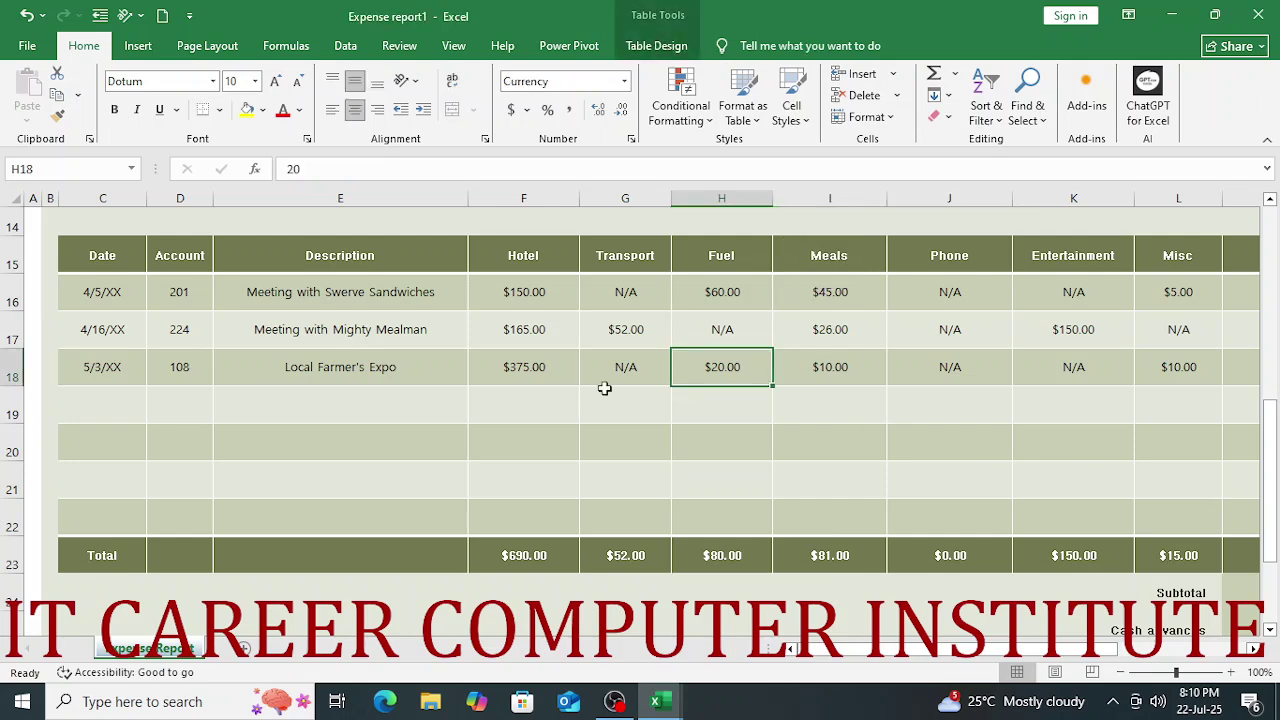
pyautogui.click(524, 338)
pyautogui.click(186, 308)
pyautogui.click(329, 304)
pyautogui.click(623, 358)
pyautogui.moveTo(817, 376); pyautogui.dragTo(855, 395)
pyautogui.moveTo(1277, 505); pyautogui.dragTo(1277, 225)
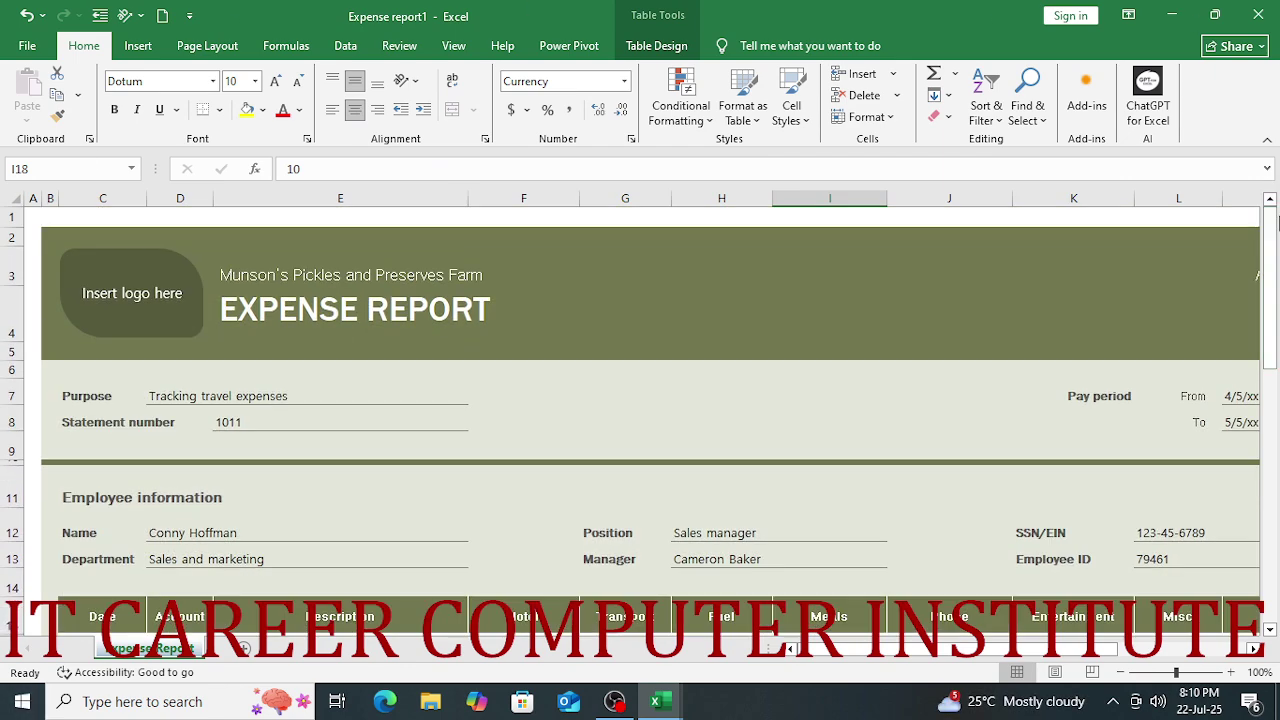
# Show the Home start page and the New page with its workbook templates, finishing on the New page
pyautogui.click(27, 46)
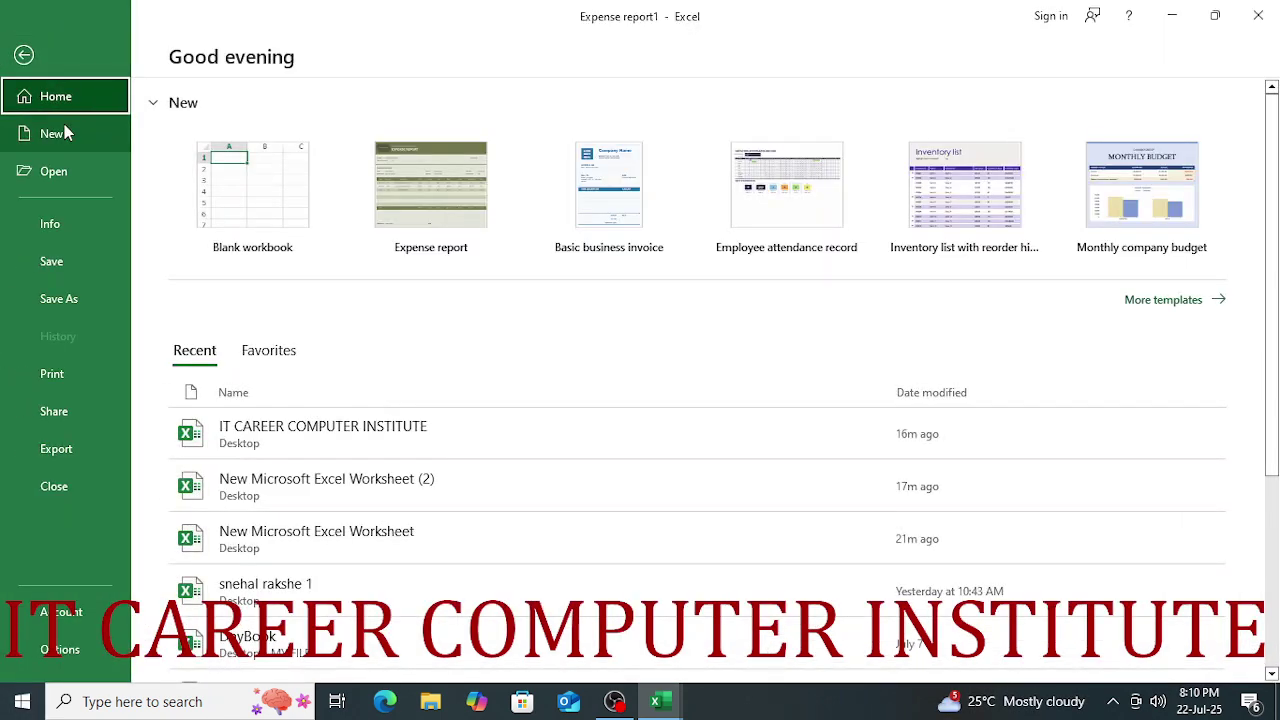
pyautogui.click(64, 128)
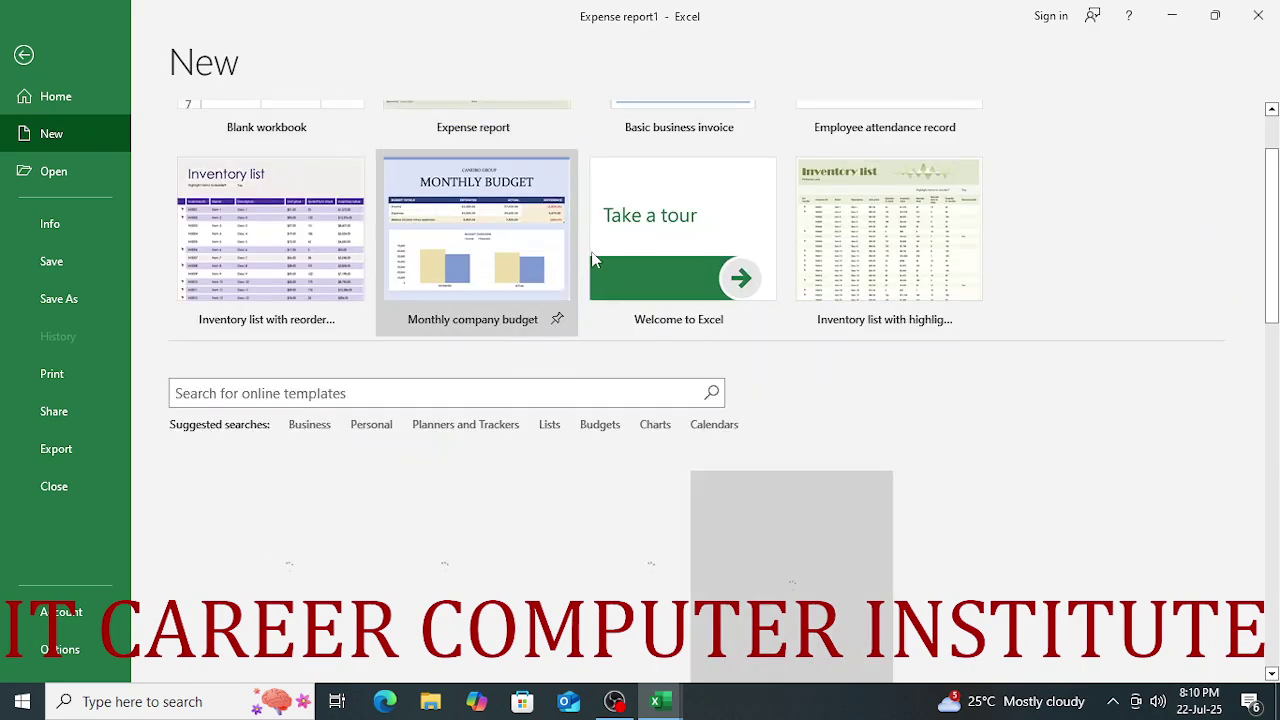
pyautogui.click(59, 105)
pyautogui.click(63, 134)
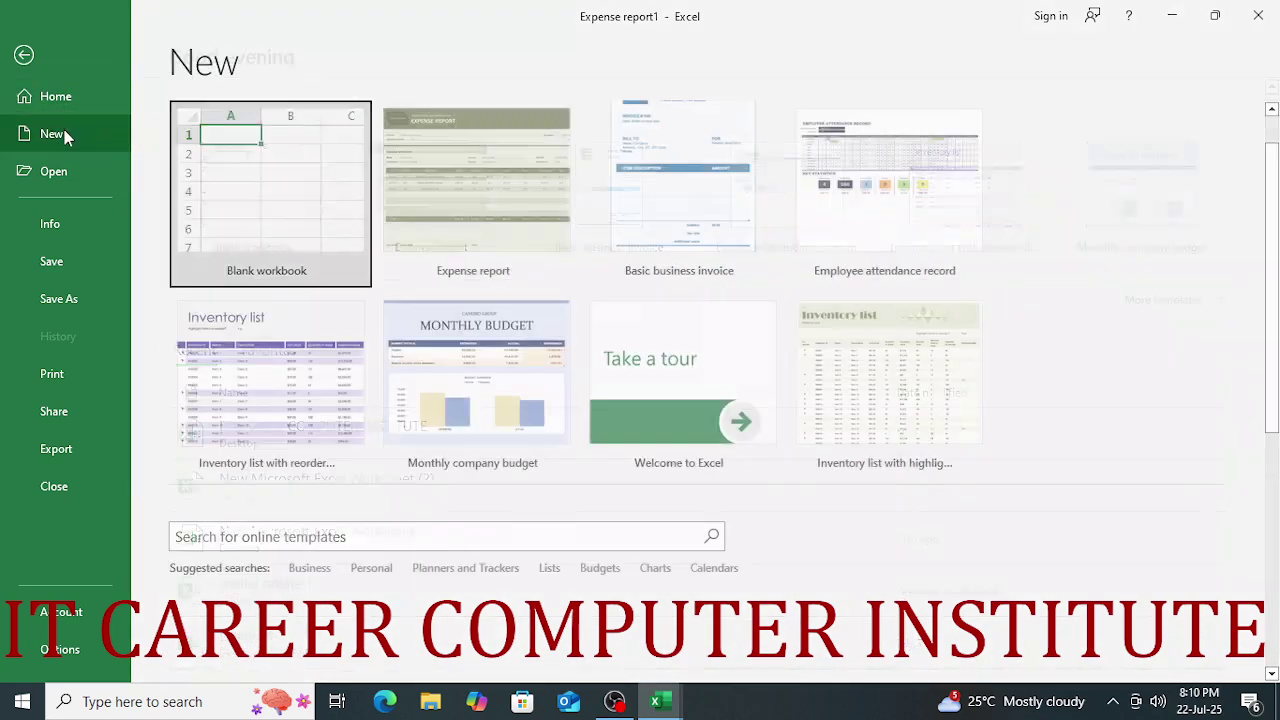
pyautogui.click(74, 102)
pyautogui.click(80, 136)
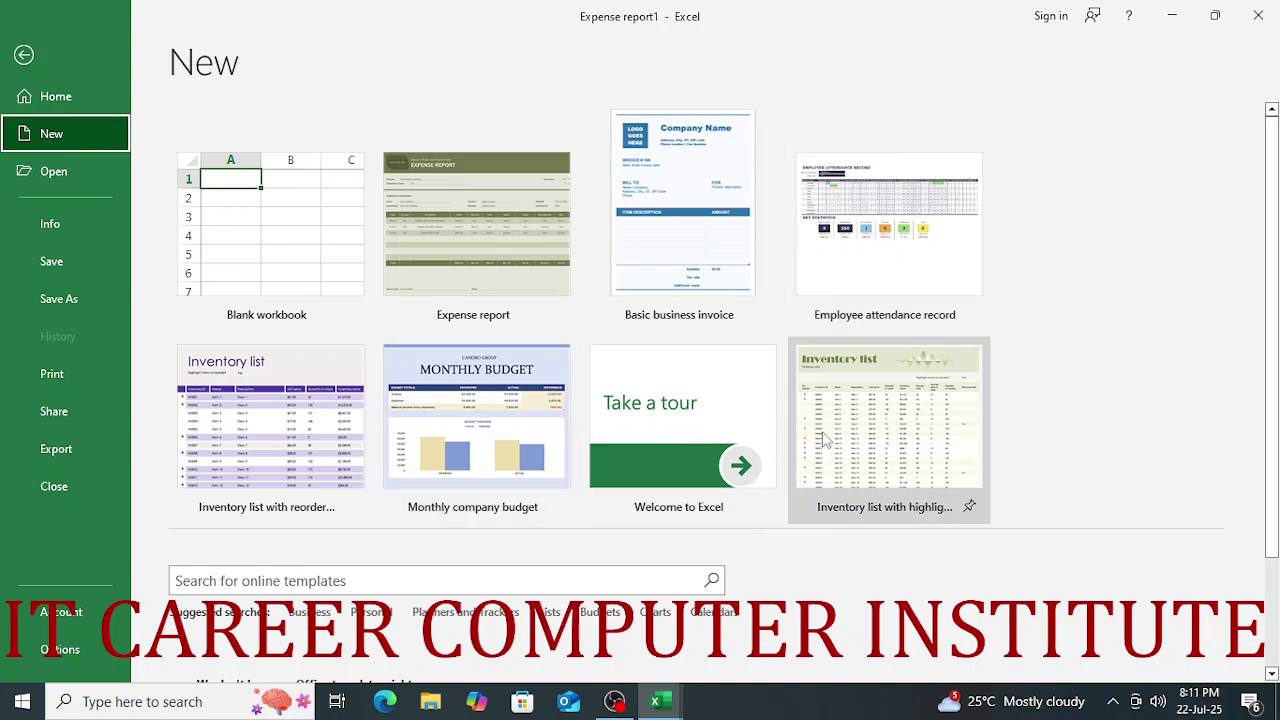
pyautogui.click(1112, 701)
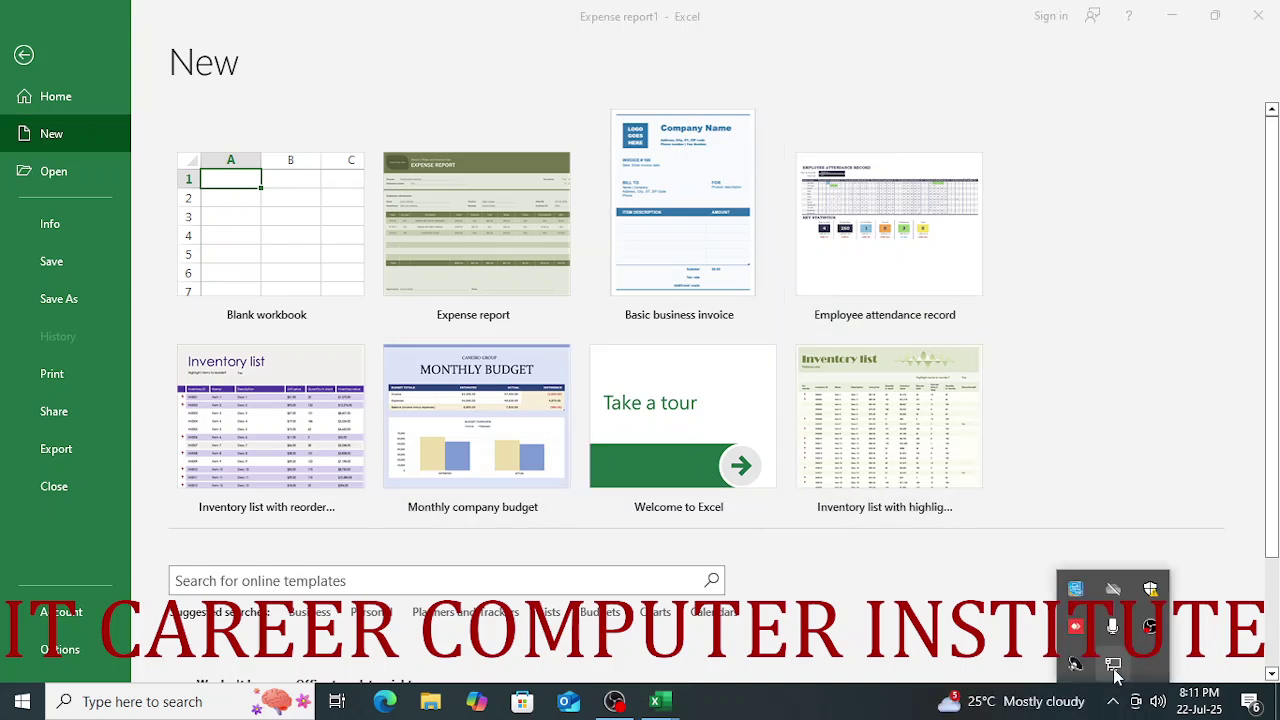
pyautogui.click(846, 566)
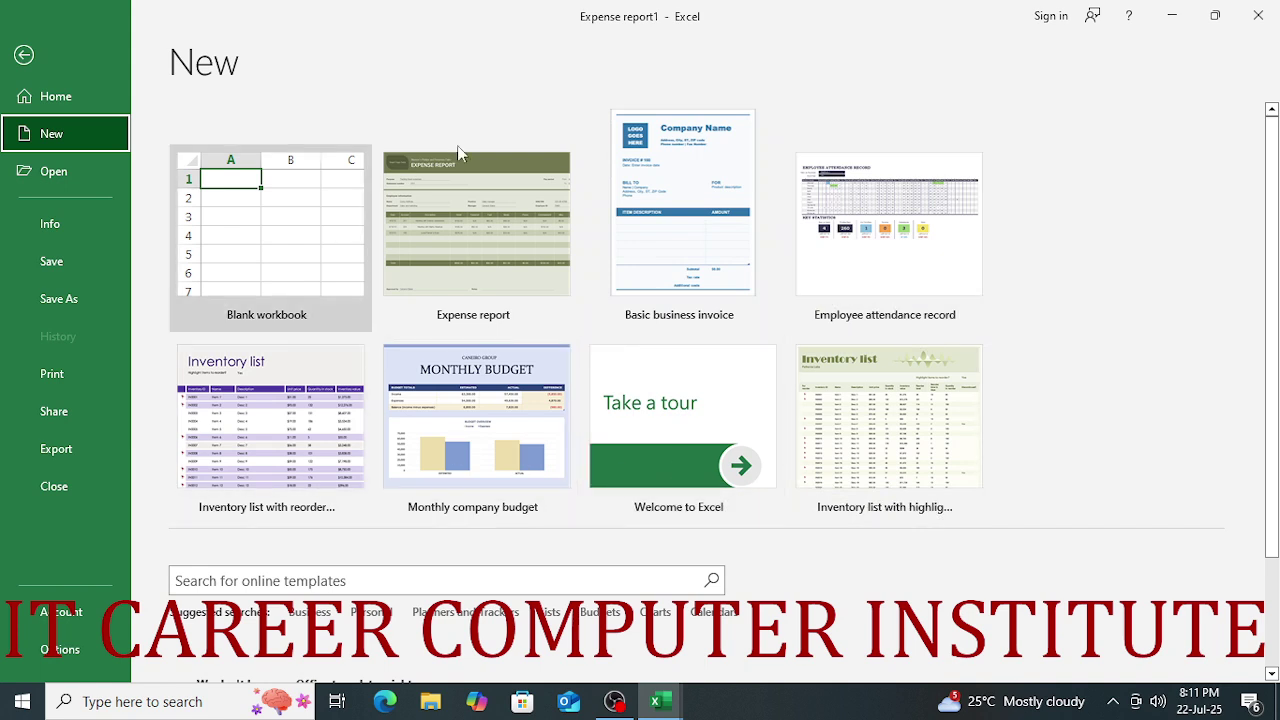
# Search the online workbook templates for INVOICE
pyautogui.click(460, 582)
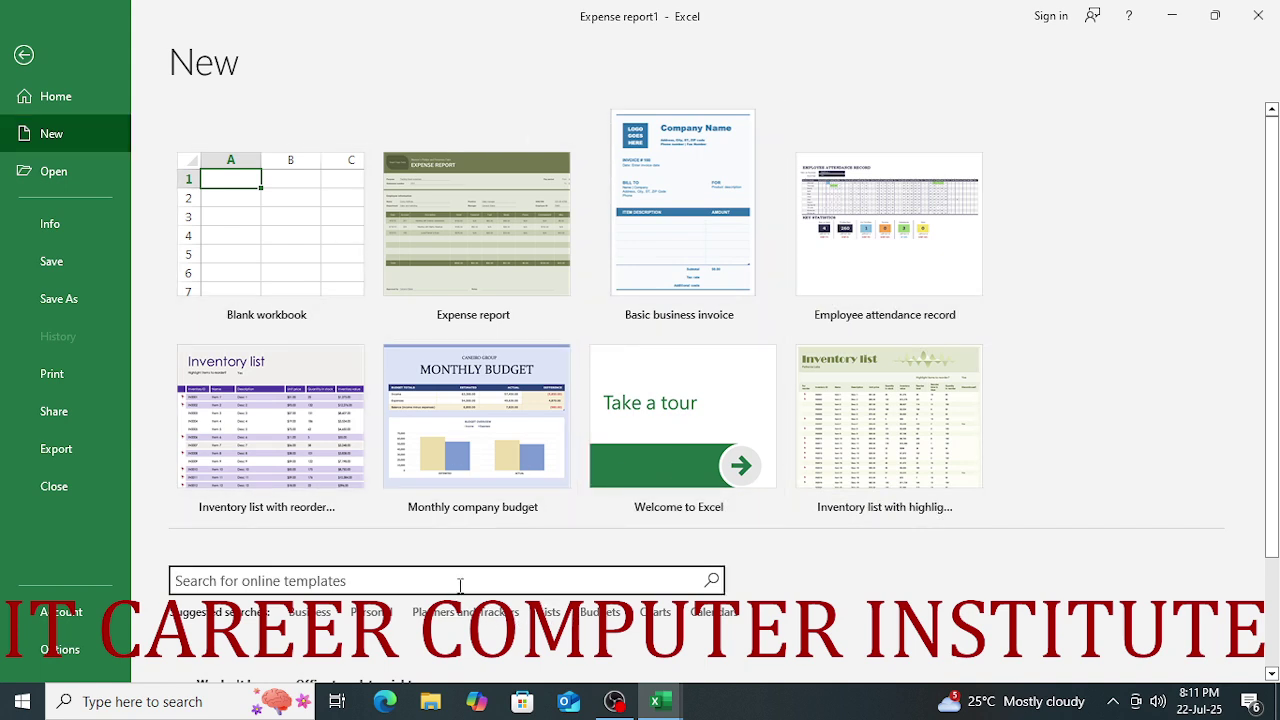
pyautogui.write('INVOICE')
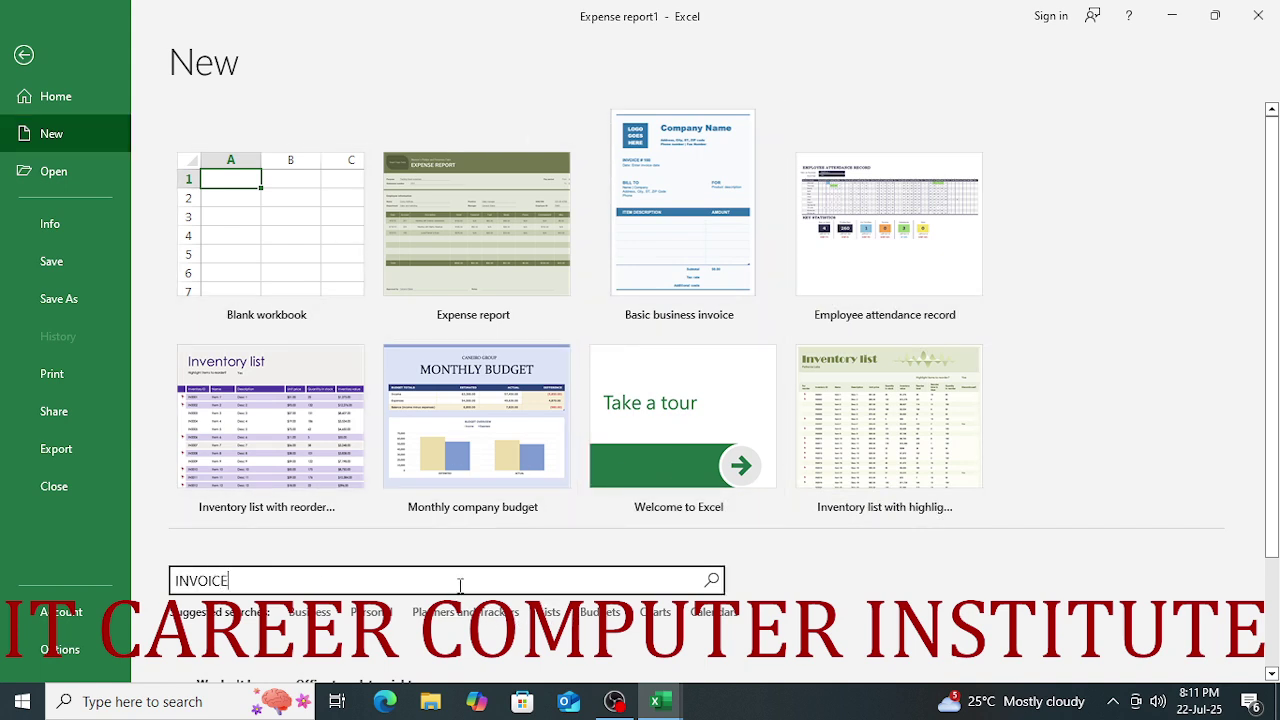
pyautogui.press('Return')
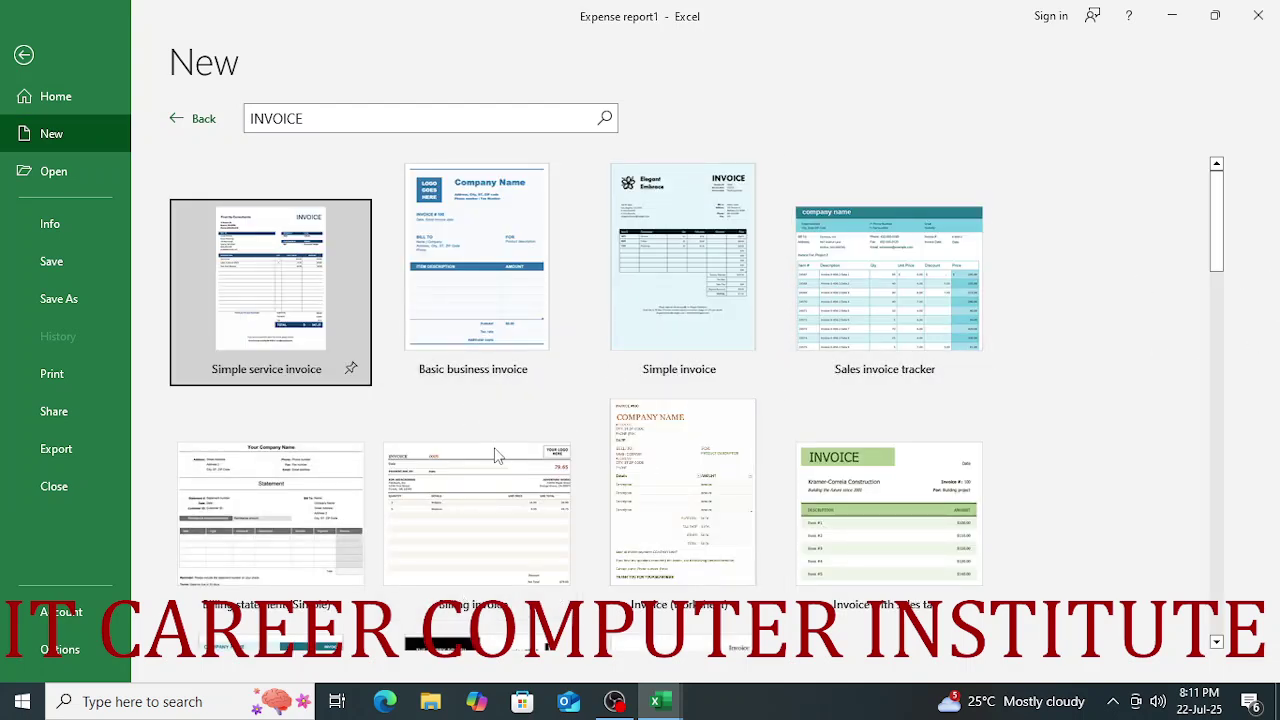
# Create a new workbook from the Simple service invoice template
pyautogui.click(316, 320)
pyautogui.click(756, 466)
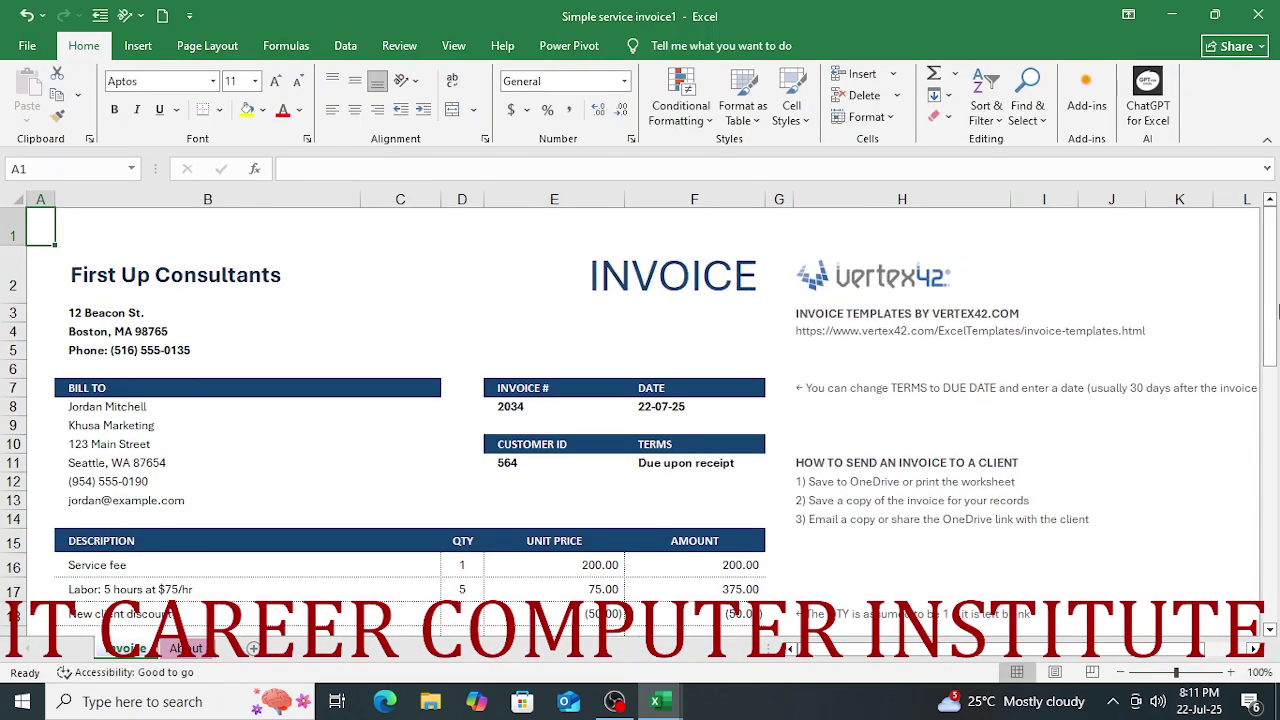
pyautogui.moveTo(1276, 313)
pyautogui.mouseDown()
pyautogui.moveTo(1257, 513)
pyautogui.moveTo(1278, 383)
pyautogui.moveTo(1274, 296)
pyautogui.mouseUp()
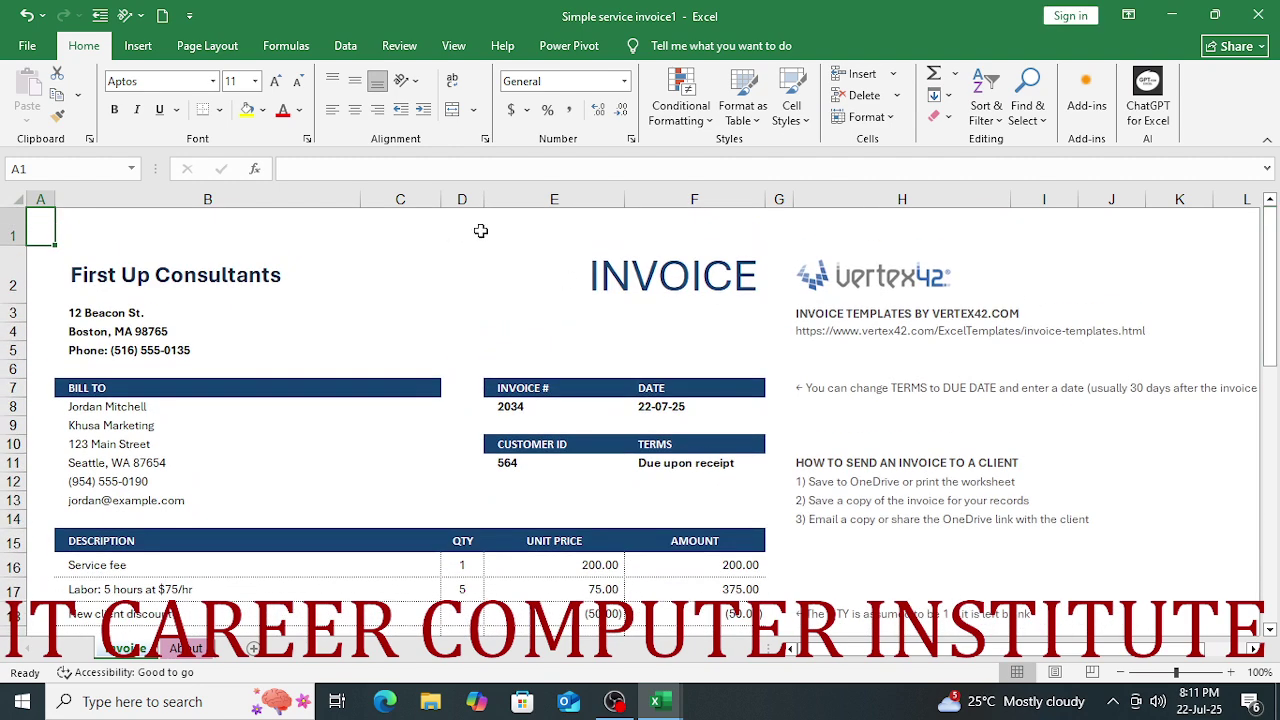
# Replace the company name in cell B2 with IT CAREER COMPUTER INSTITUTE
pyautogui.click(186, 268)
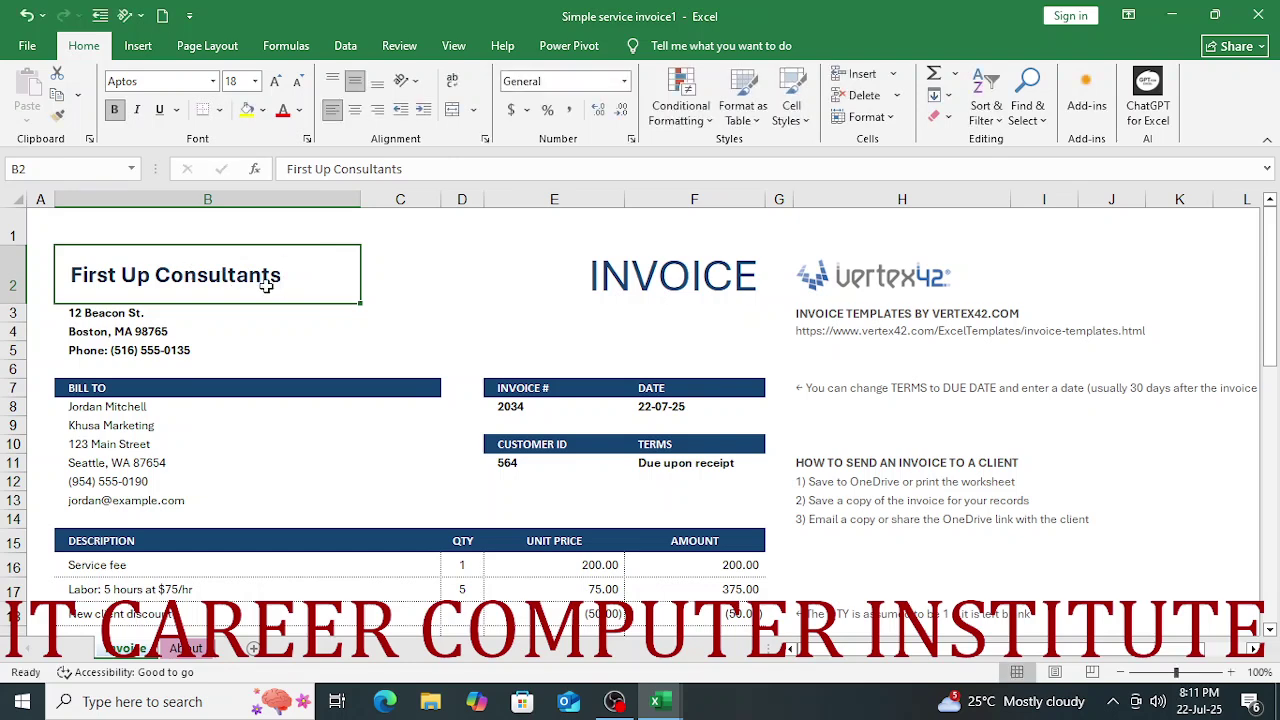
pyautogui.press('BackSpace')
pyautogui.write('IT CAREER ')
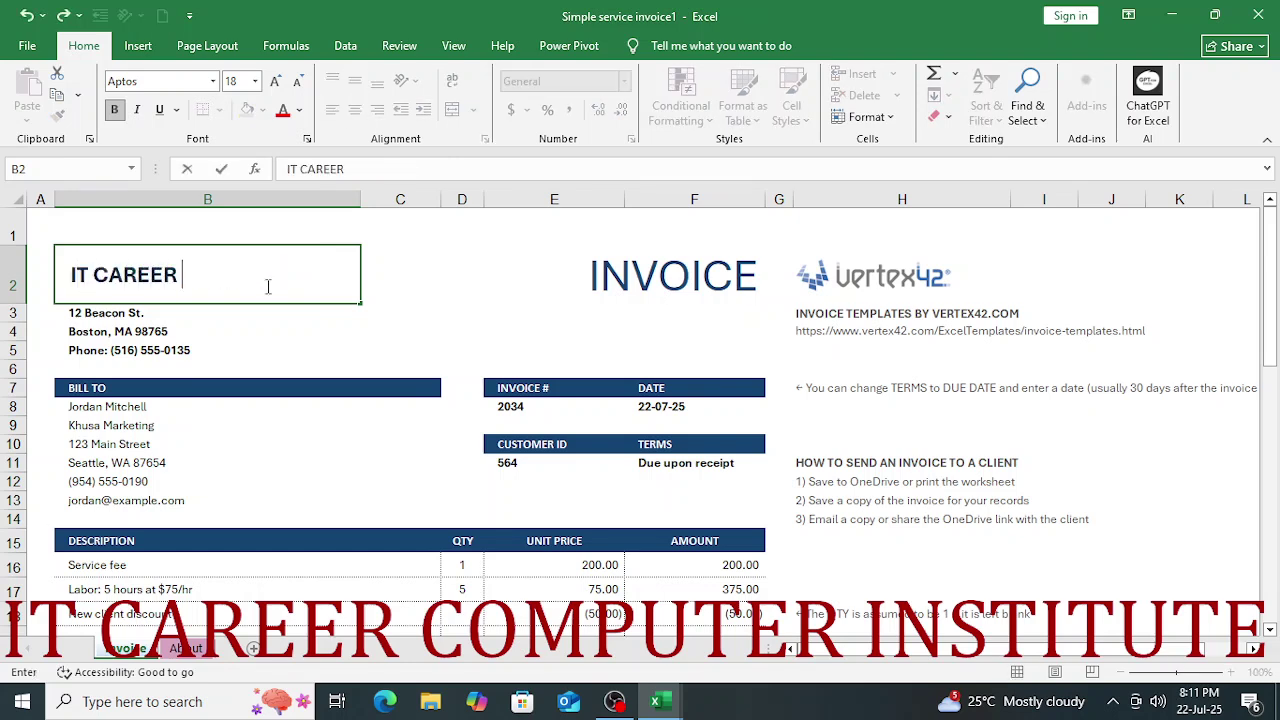
pyautogui.write('COMPUTE')
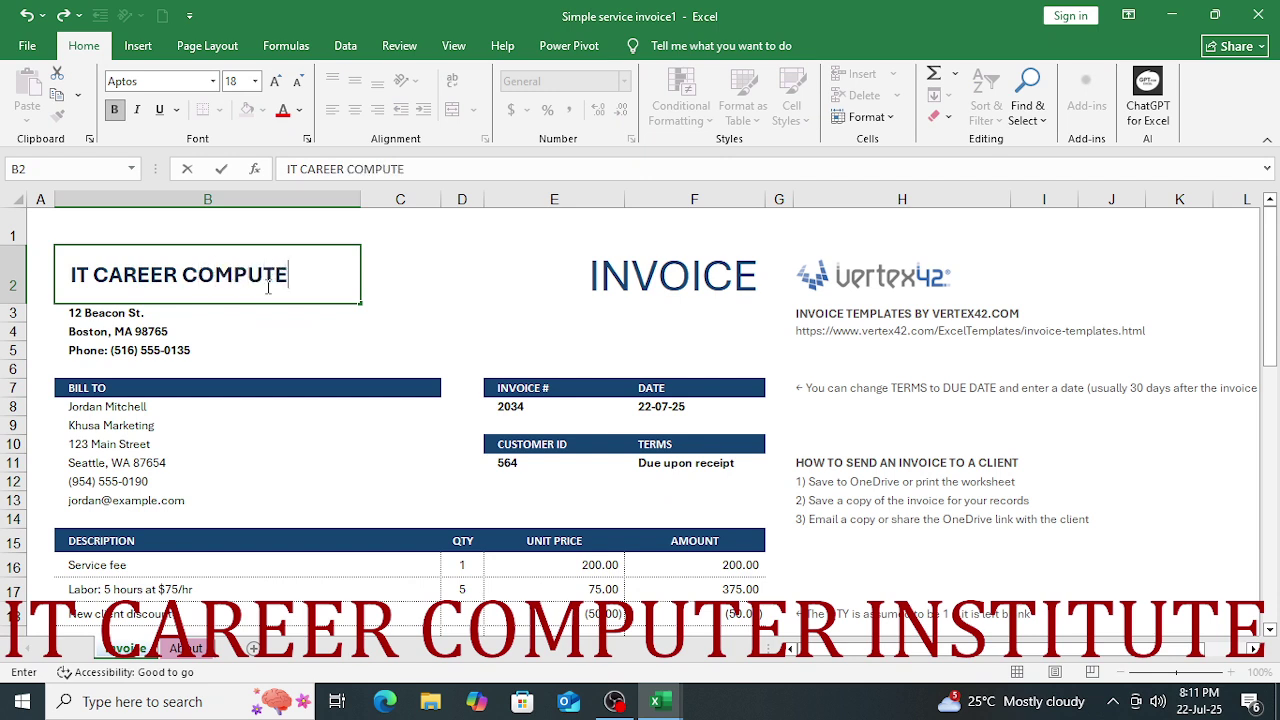
pyautogui.write('R INSTIT')
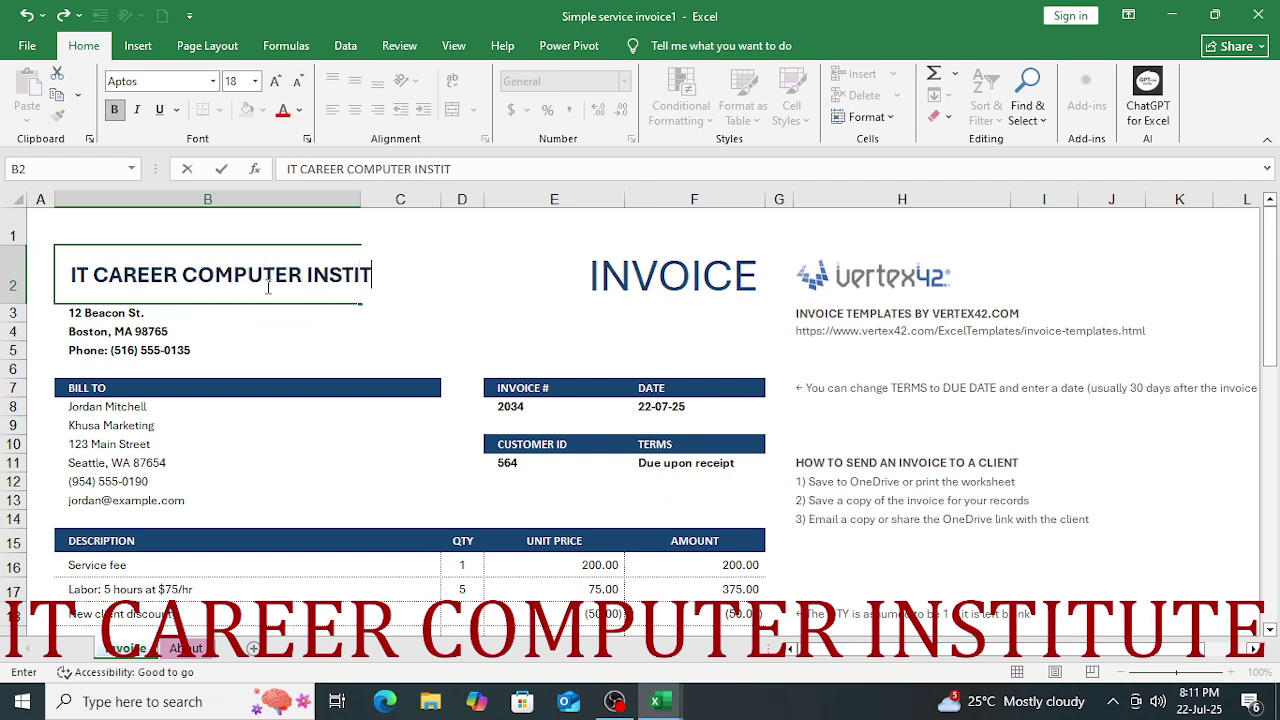
pyautogui.write('UTE')
pyautogui.click(584, 339)
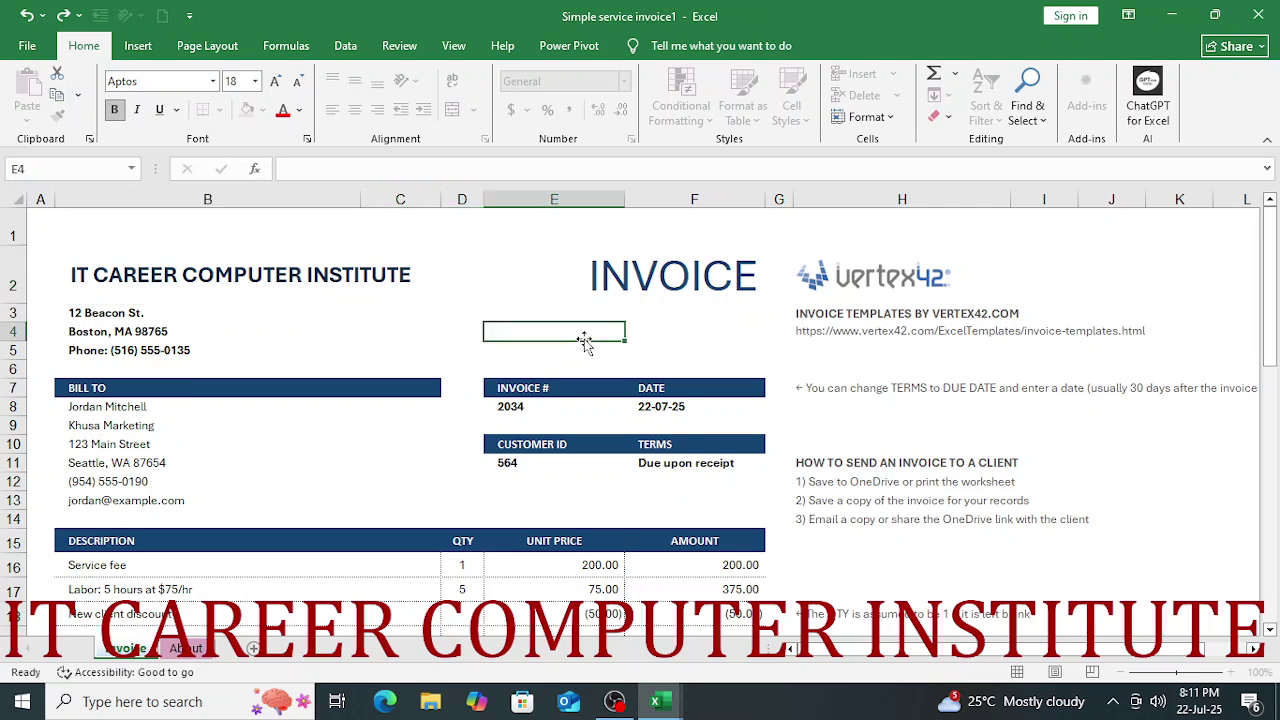
# Replace the first company address line in B3 with the institute's floor and building details
pyautogui.click(108, 315)
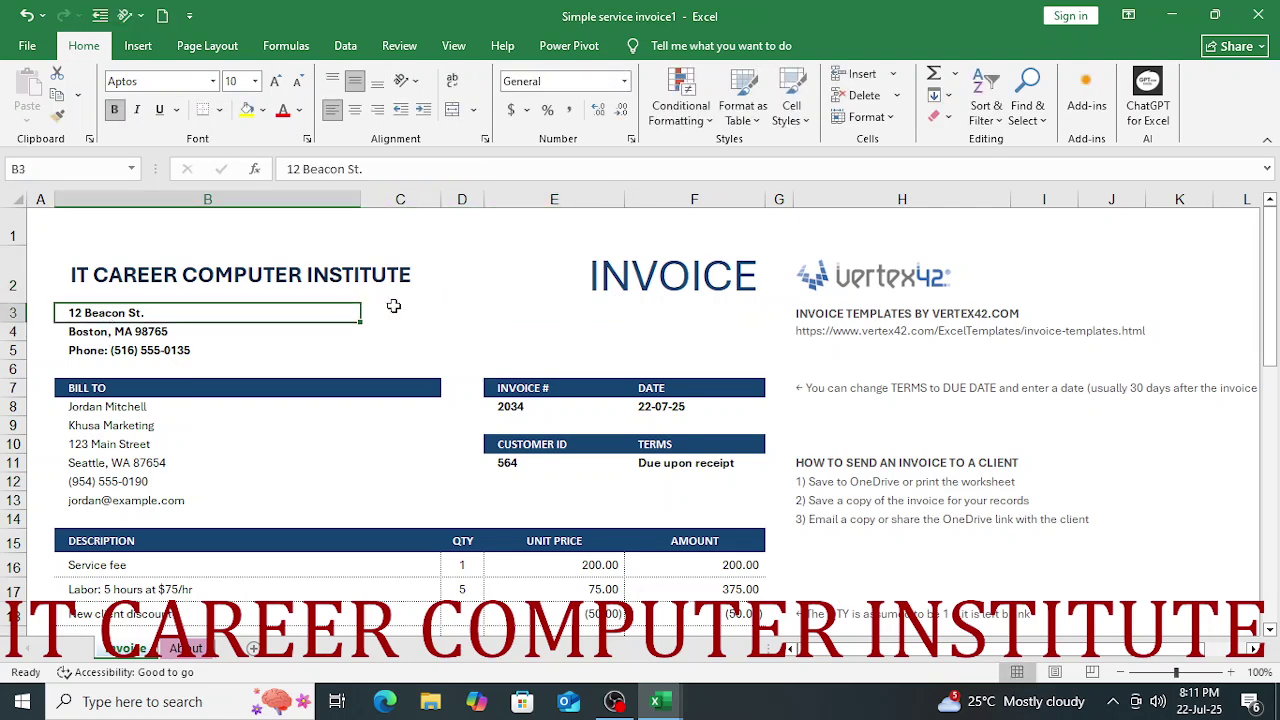
pyautogui.write('2ND')
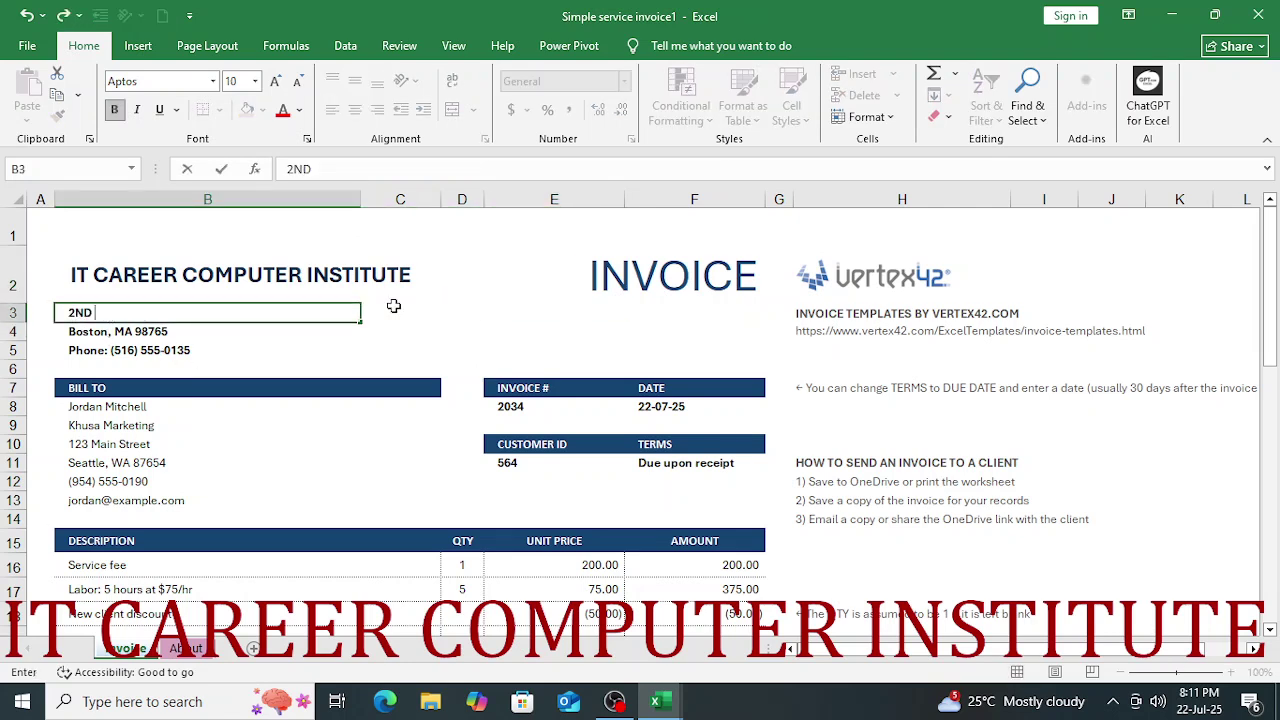
pyautogui.write(' FLOOR ABOVE ASAR')
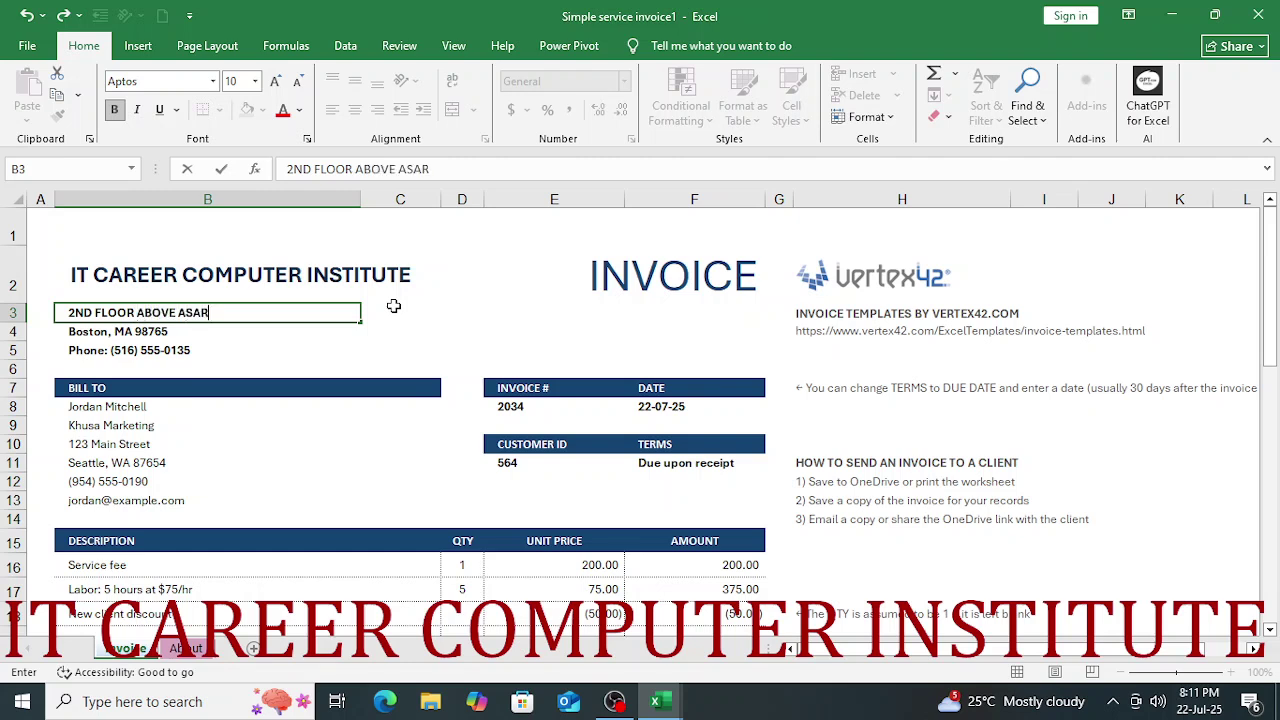
pyautogui.write('A LUNC HH')
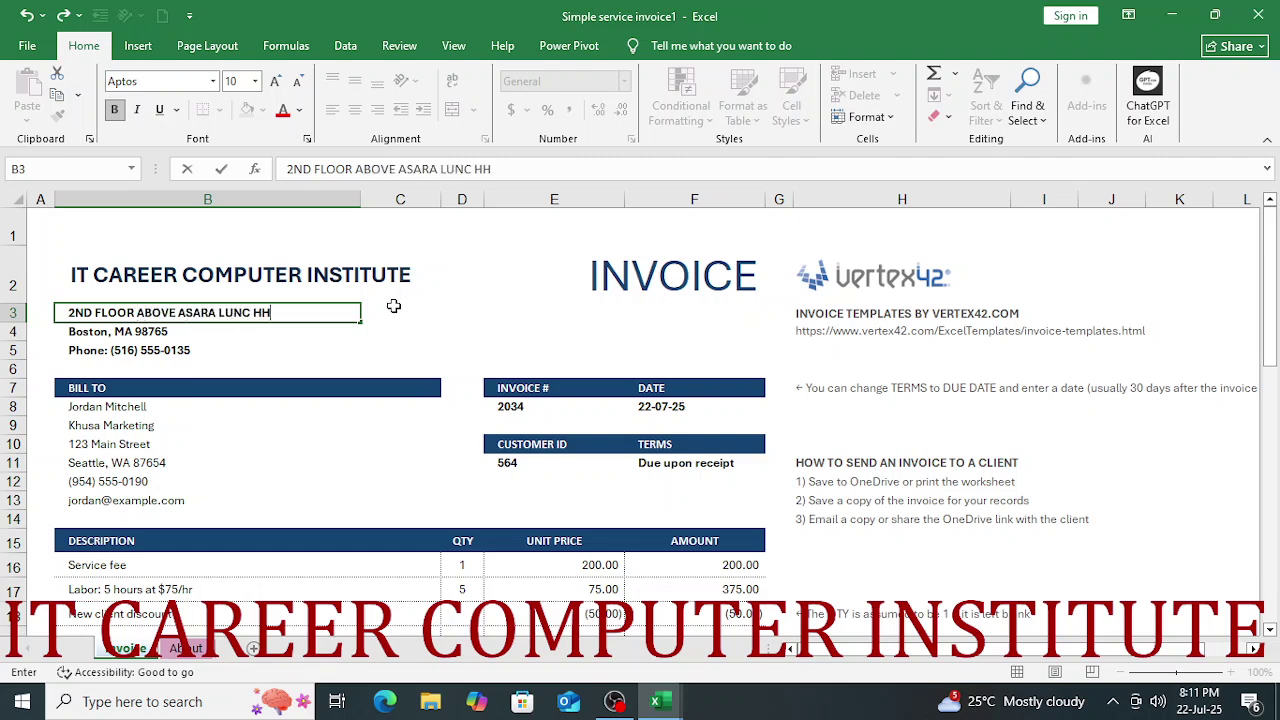
pyautogui.press('BackSpace')
pyautogui.write('OME')
pyautogui.press('Return')
# Replace the second company address line in B4 with the institute's landmark and town
pyautogui.write('OPP GHUMATKER PETROL PUM')
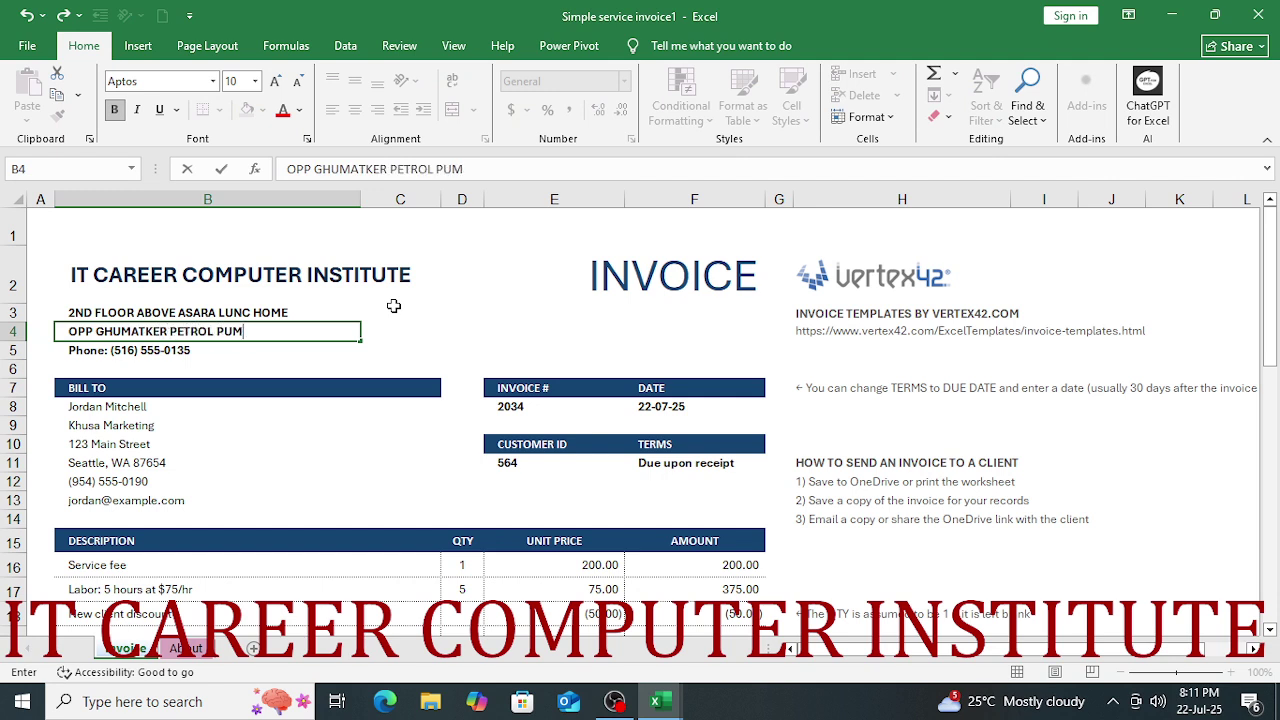
pyautogui.write('P')
pyautogui.press('Return')
pyautogui.press('Up')
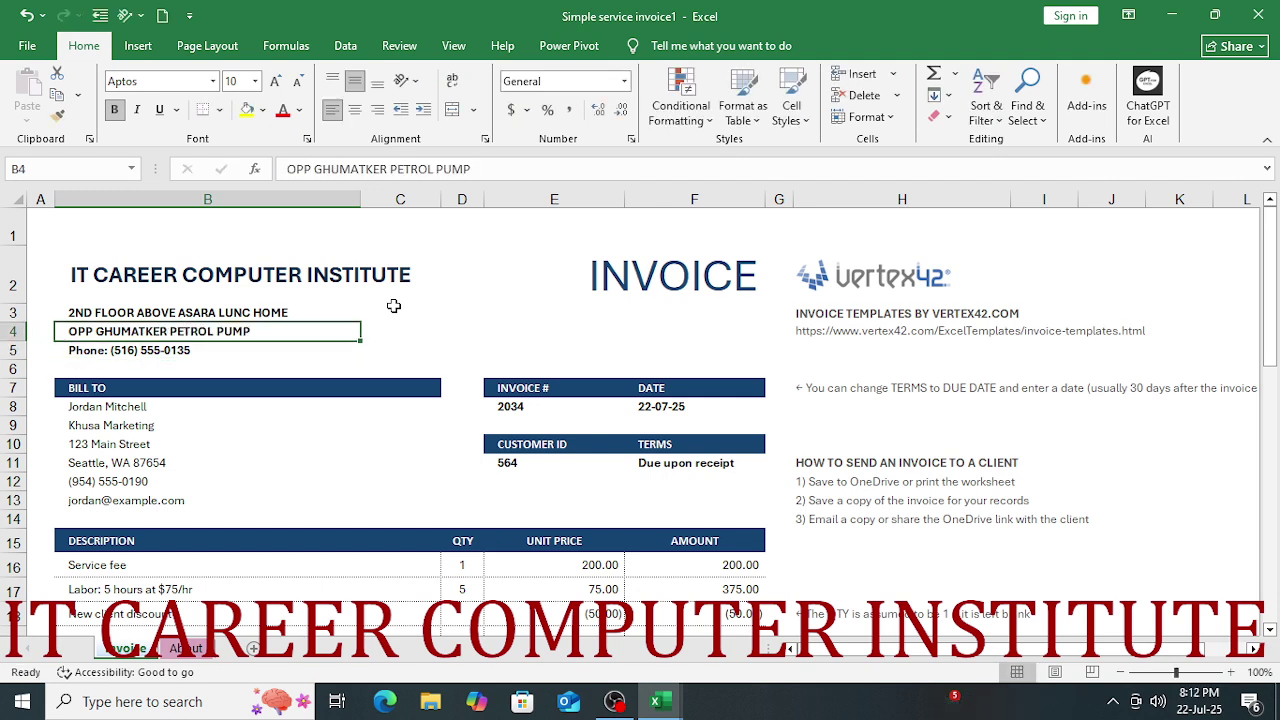
pyautogui.press('F2')
pyautogui.write('RAJGUR')
pyautogui.press('Return')
# Replace the number after "Phone:" in B5 with the institute's phone number
pyautogui.press('F2')
pyautogui.press('BackSpace')
pyautogui.press('BackSpace')
pyautogui.press('BackSpace')
pyautogui.press('BackSpace')
pyautogui.press('BackSpace')
pyautogui.press('BackSpace')
pyautogui.press('BackSpace')
pyautogui.press('BackSpace')
pyautogui.press('BackSpace')
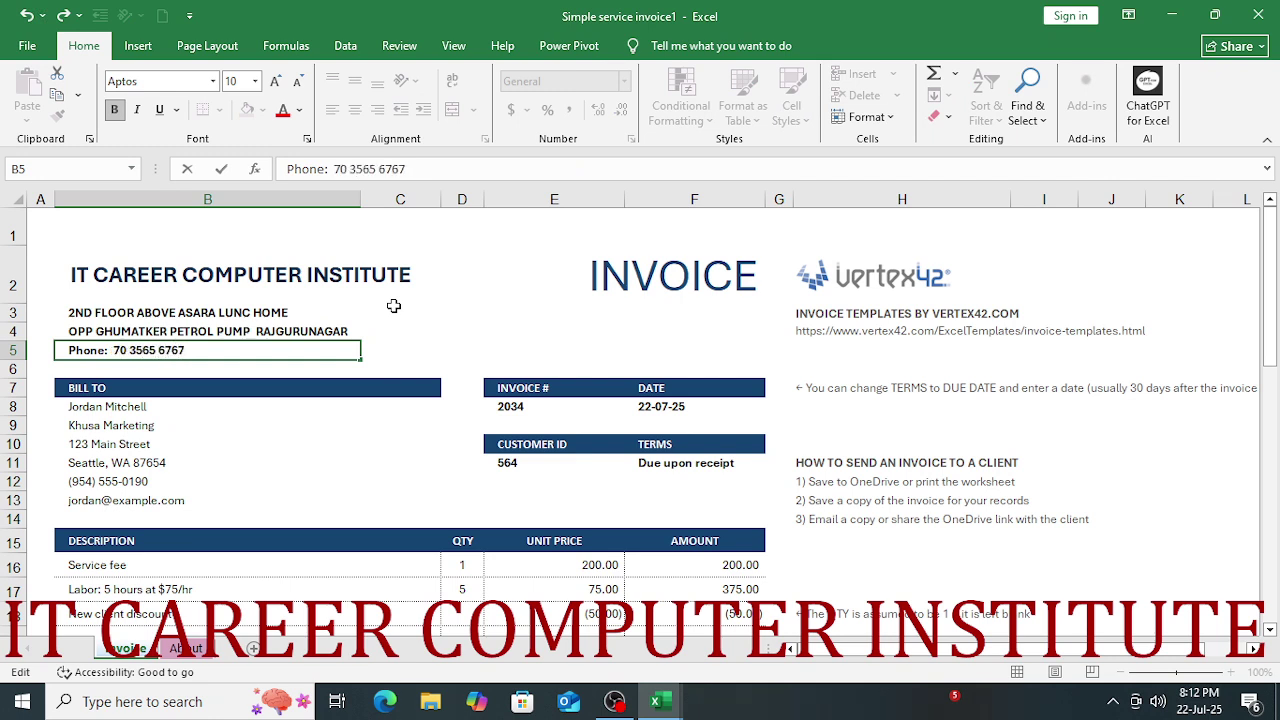
pyautogui.click(447, 327)
pyautogui.click(684, 424)
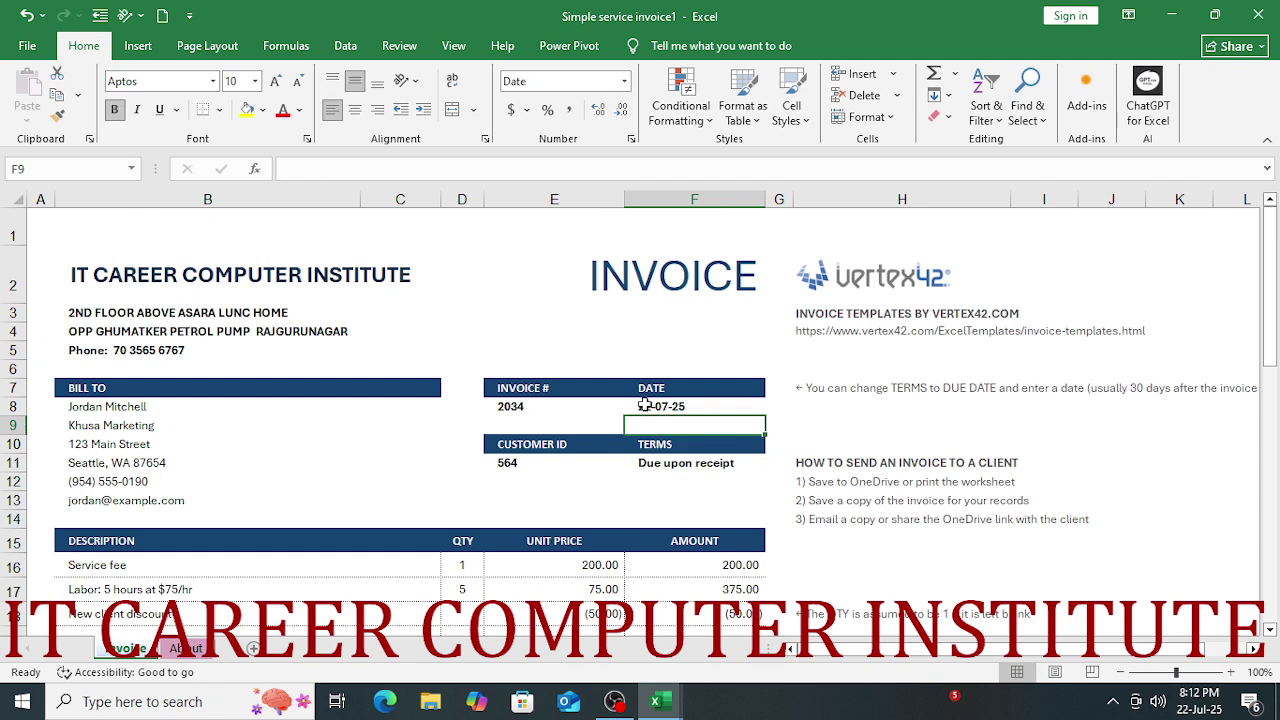
pyautogui.click(530, 444)
pyautogui.click(128, 408)
pyautogui.click(145, 483)
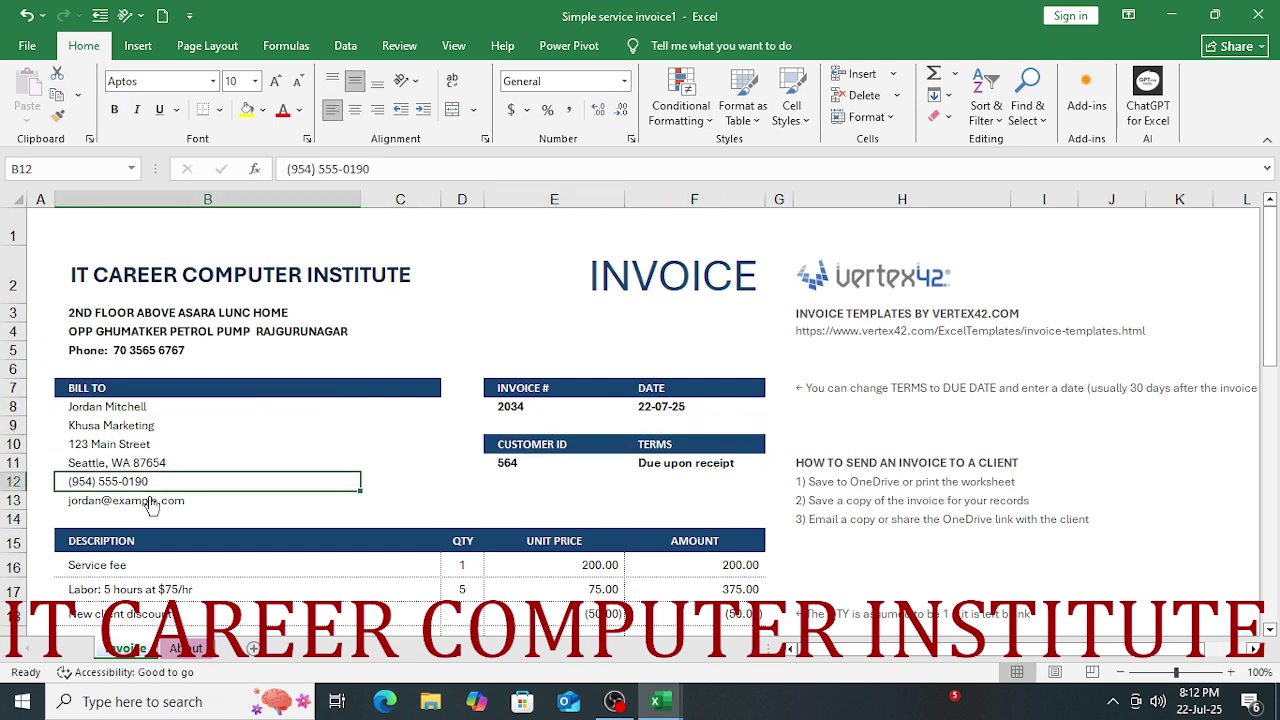
pyautogui.click(140, 584)
# Set the quantity of the Service fee line to 20
pyautogui.click(470, 568)
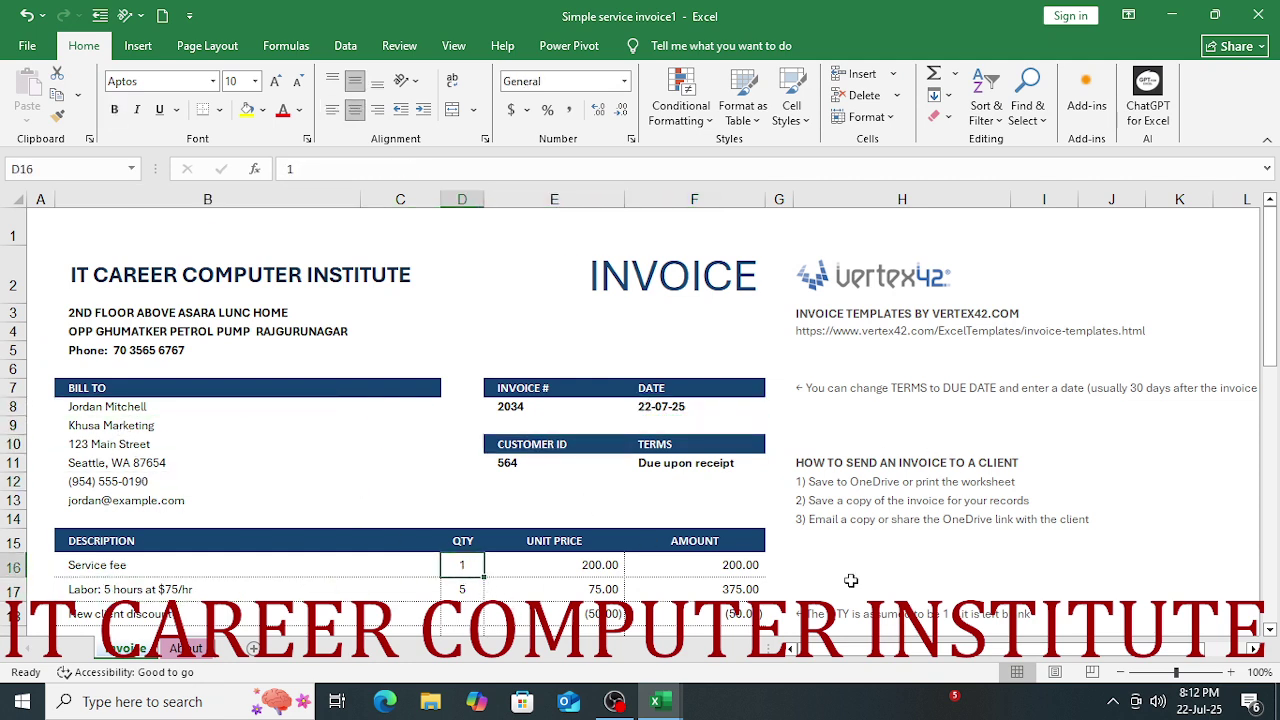
pyautogui.write('20')
pyautogui.press('Return')
# Inspect the Amount formulas of the service fee, labor and new client discount lines
pyautogui.press('Up')
pyautogui.press('Right')
pyautogui.press('Right')
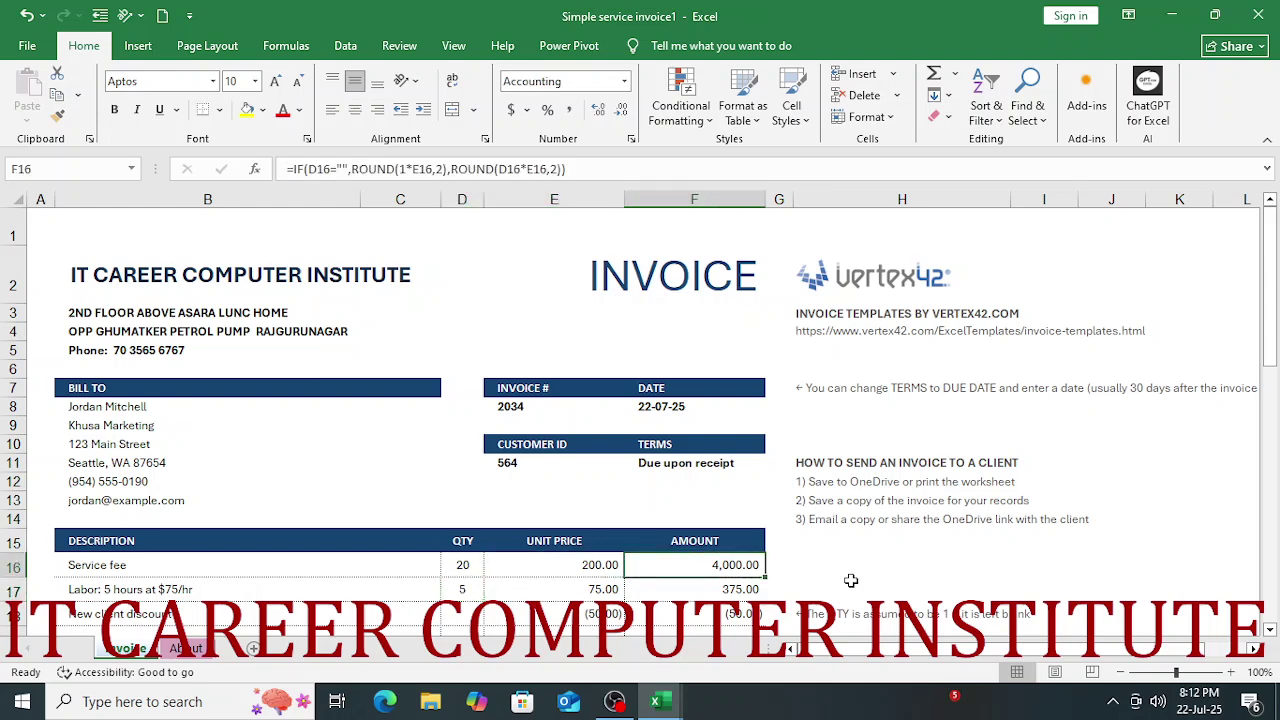
pyautogui.press('F2')
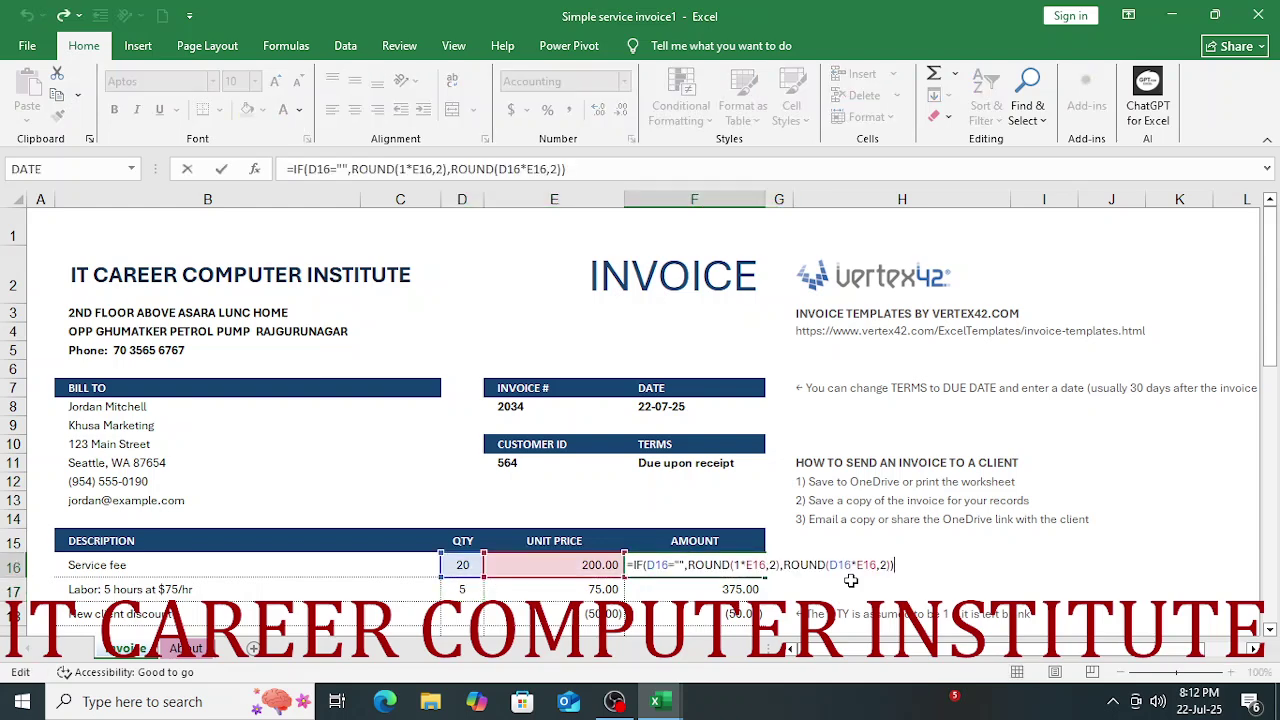
pyautogui.press('Return')
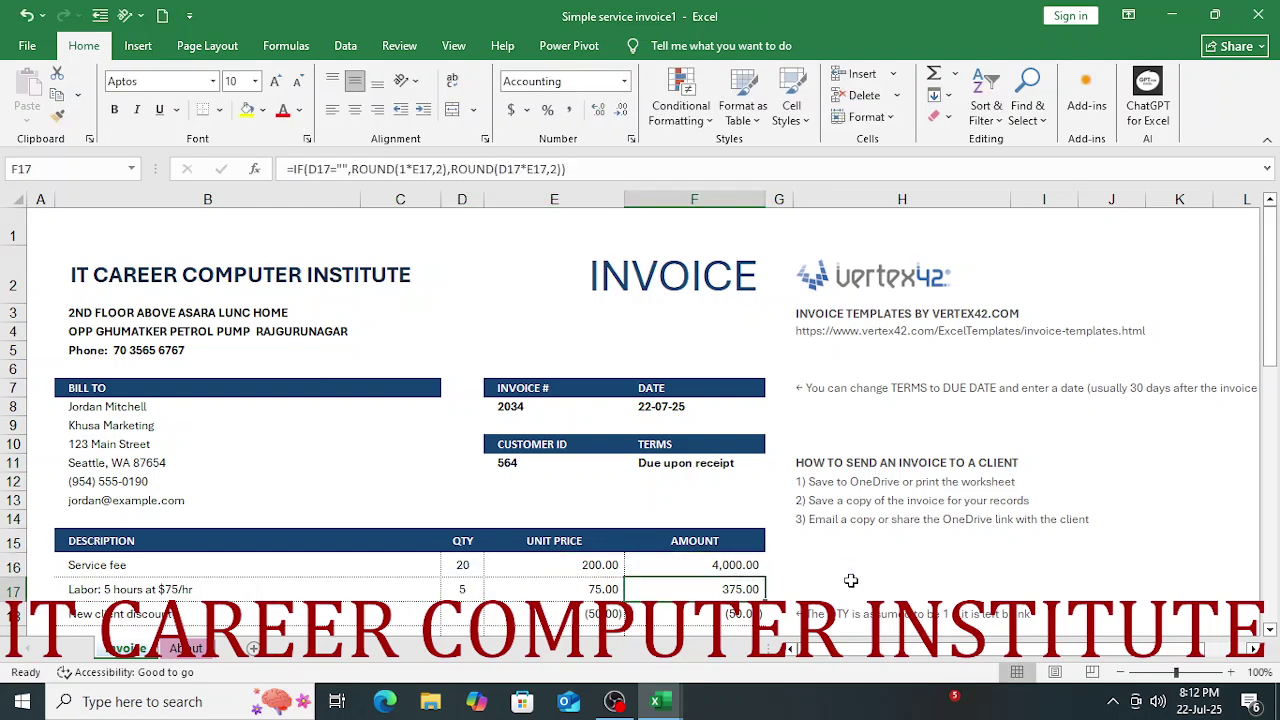
pyautogui.press('Return')
pyautogui.press('Return')
pyautogui.press('Up')
pyautogui.press('Up')
pyautogui.press('F2')
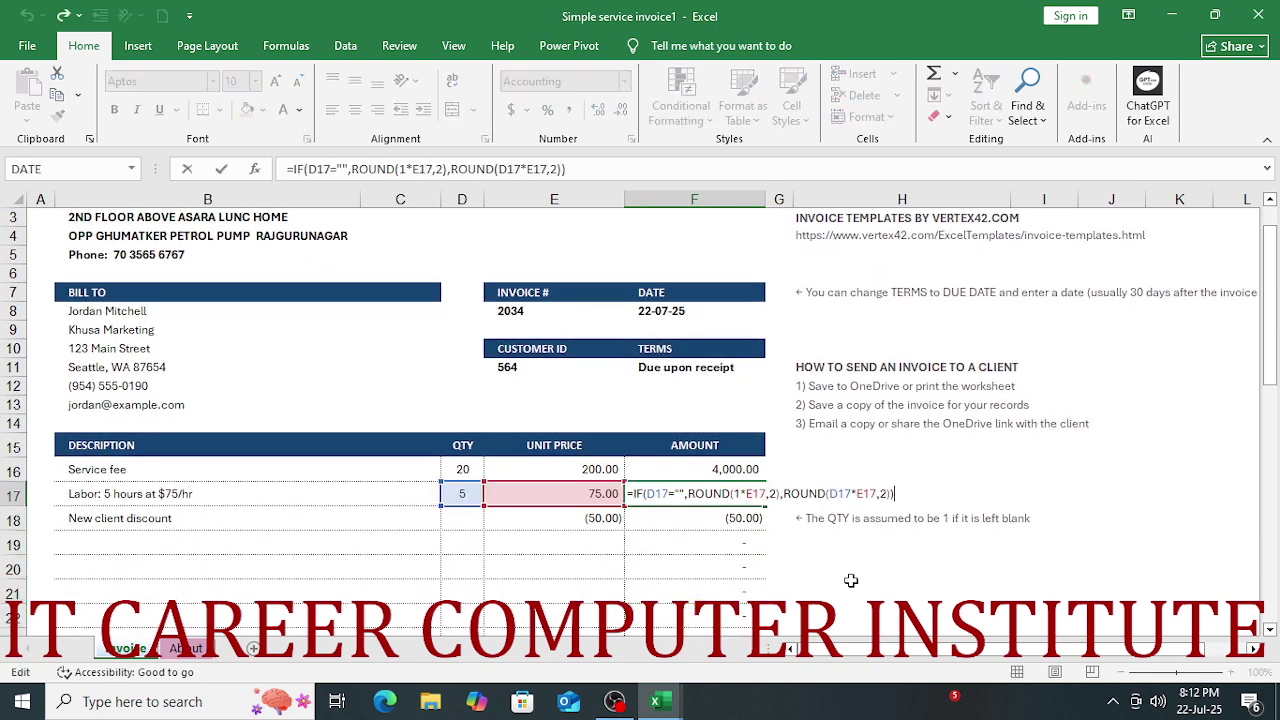
pyautogui.press('Escape')
pyautogui.press('Left')
pyautogui.press('F2')
pyautogui.press('Escape')
pyautogui.press('Right')
pyautogui.press('Down')
pyautogui.press('F2')
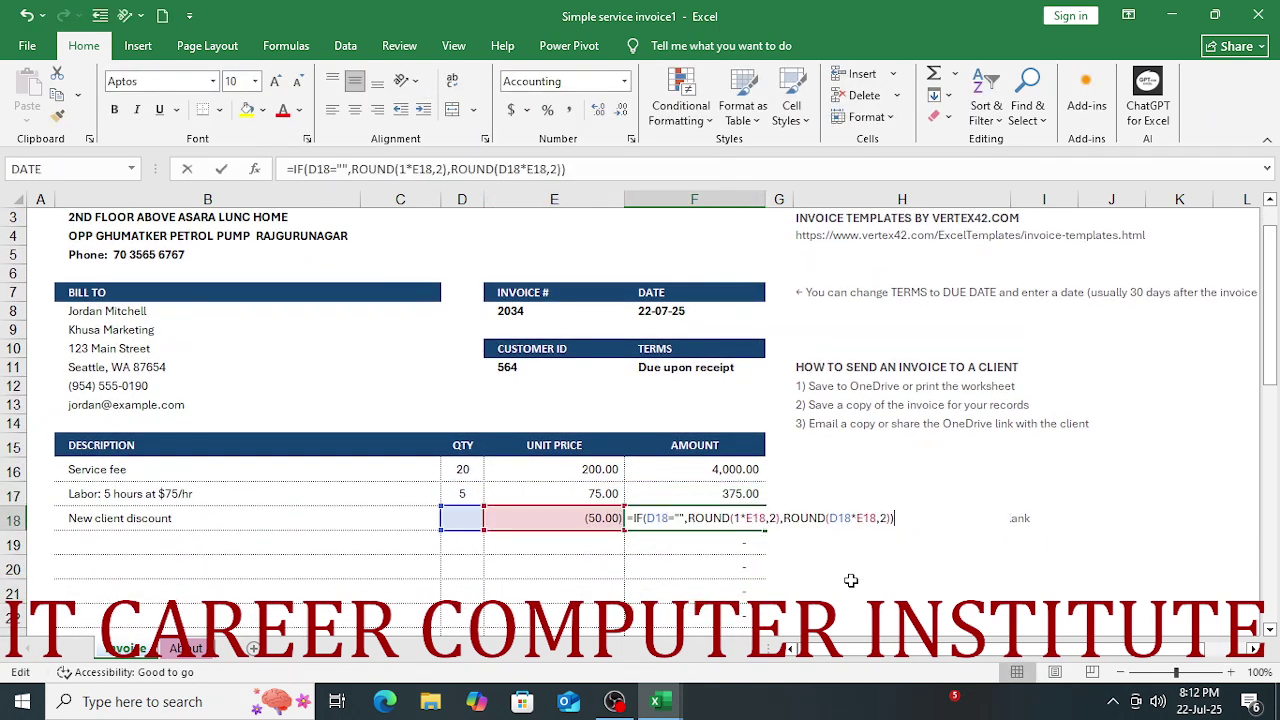
# Examine the Amount formulas in the empty item rows down to the end of the invoice table
pyautogui.press('Return')
pyautogui.press('Down')
pyautogui.press('Down')
pyautogui.press('Down')
pyautogui.press('Down')
pyautogui.press('Down')
pyautogui.press('Down')
pyautogui.press('Down')
pyautogui.press('Down')
pyautogui.press('Down')
pyautogui.press('Down')
pyautogui.press('Down')
pyautogui.press('Down')
pyautogui.press('Down')
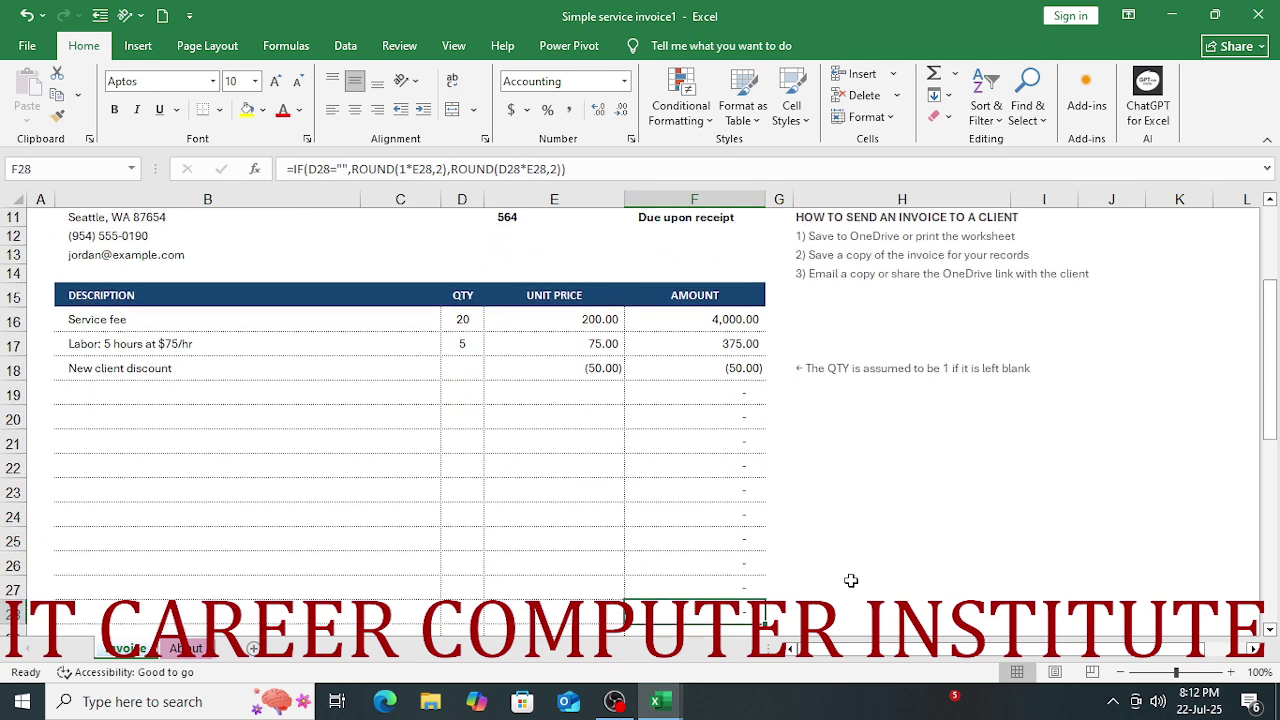
pyautogui.press('Up')
pyautogui.press('Up')
pyautogui.press('Up')
pyautogui.press('F2')
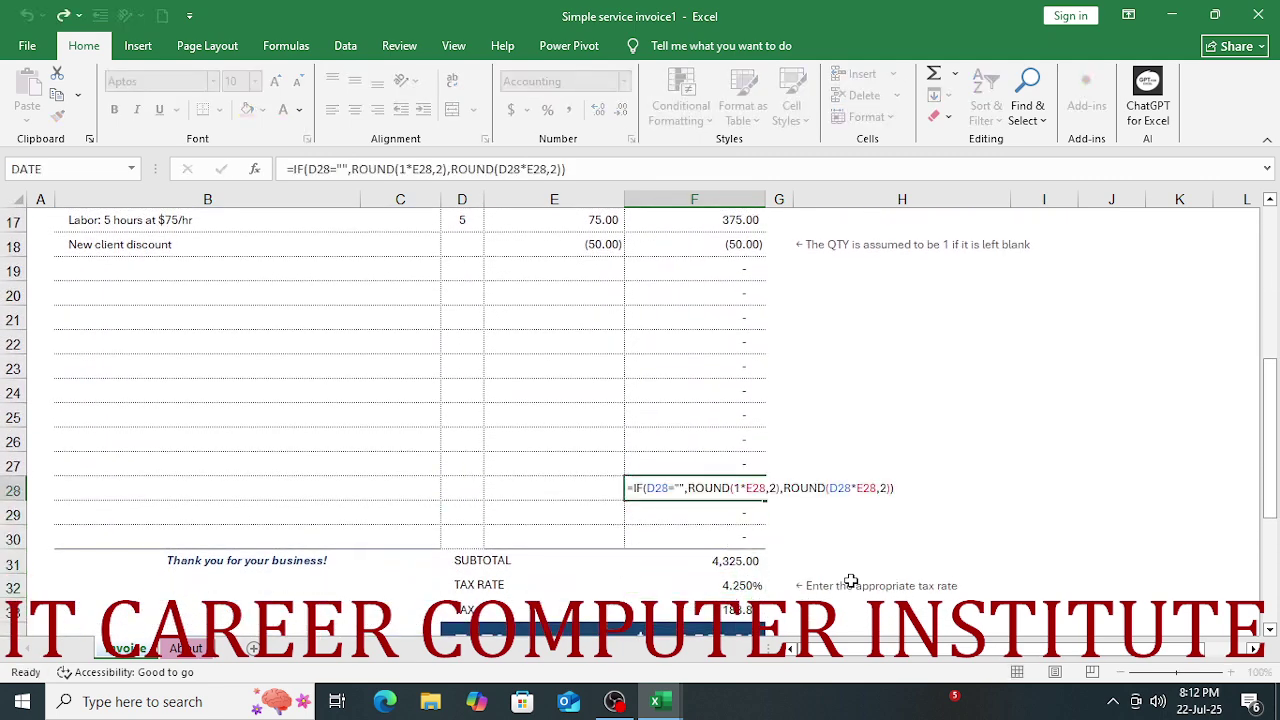
pyautogui.press('Escape')
pyautogui.press('Down')
pyautogui.press('Down')
pyautogui.press('F2')
pyautogui.press('Return')
# Check the subtotal, tax and total cells below the item table, and return to the invoice header
pyautogui.press('Down')
pyautogui.press('F2')
pyautogui.press('Return')
pyautogui.press('Up')
pyautogui.press('Up')
pyautogui.press('Down')
pyautogui.press('Down')
pyautogui.press('Up')
pyautogui.press('Left')
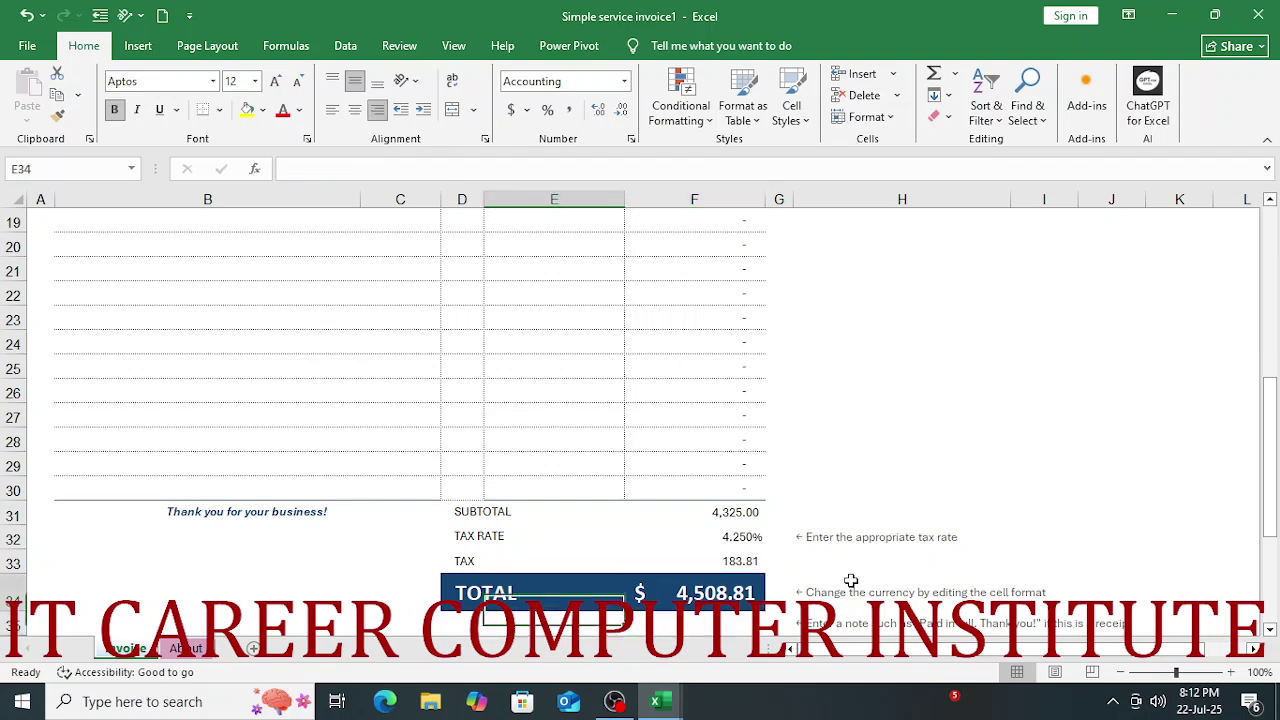
pyautogui.press('Left')
pyautogui.press('Left')
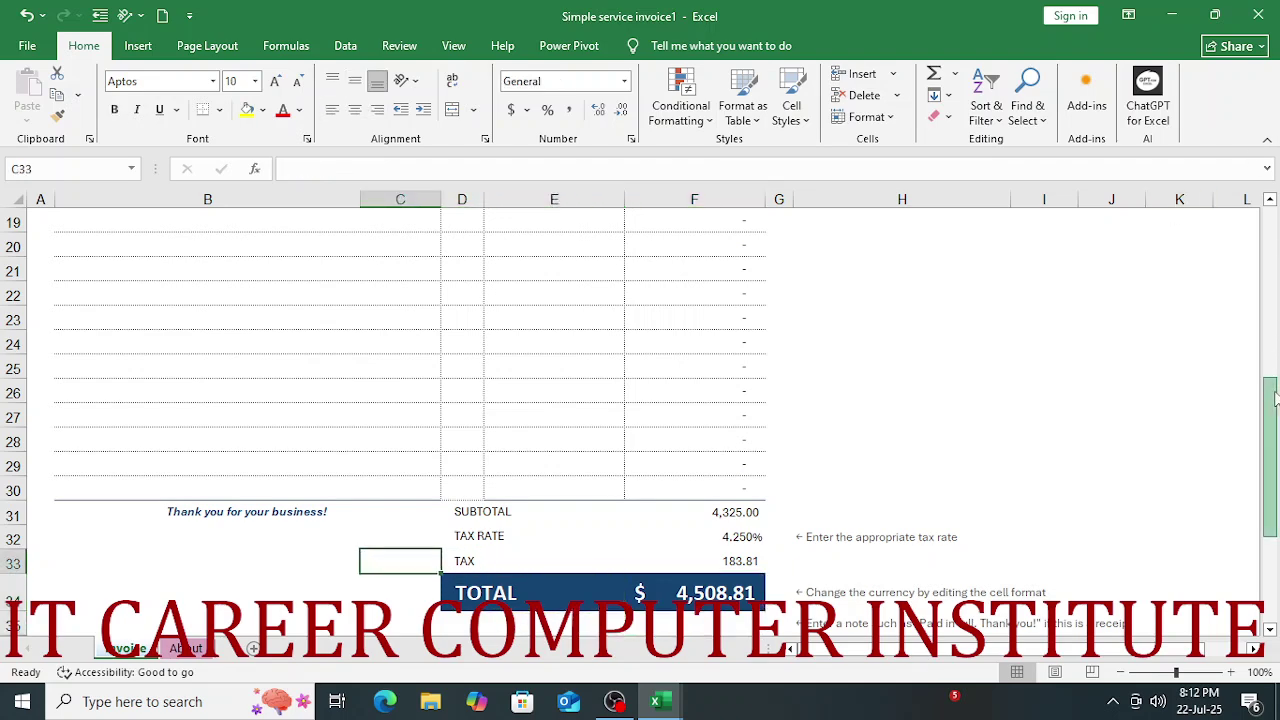
pyautogui.scroll(6, 1278, 330)
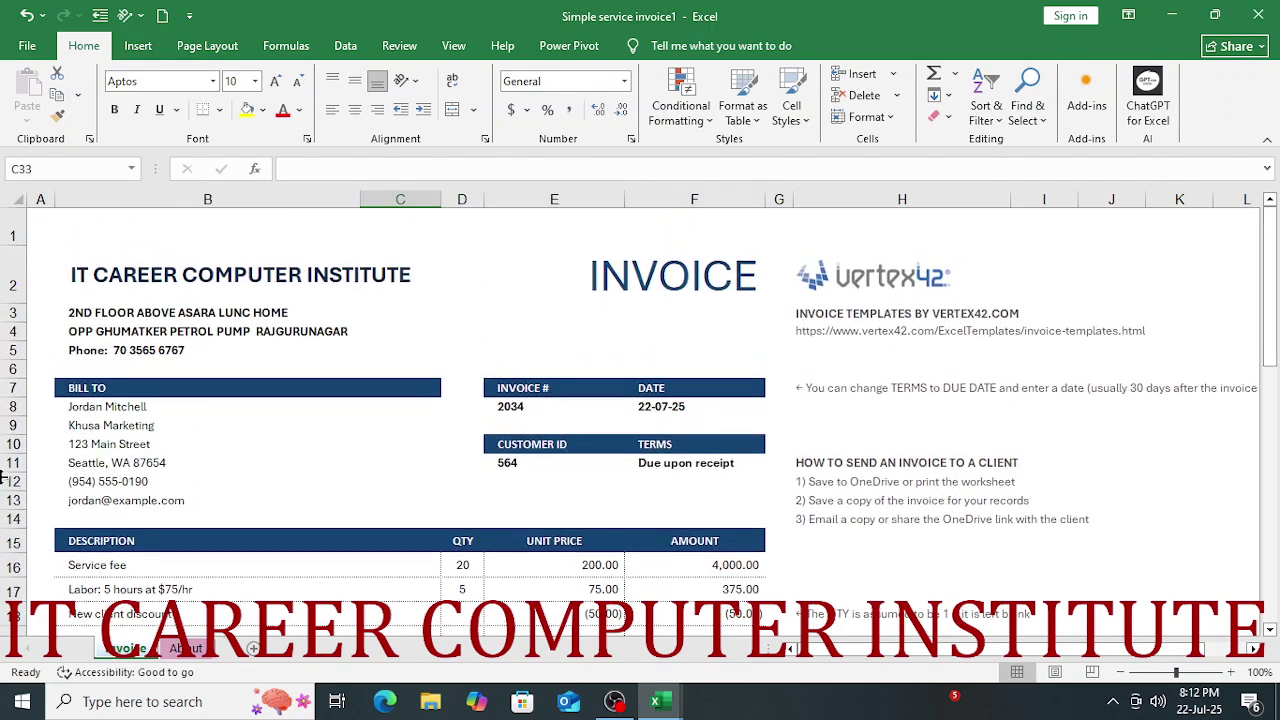
# Open the recent workbook IT CAREER COMPUTER INSTITUTE and select the range C3:O17 on Sheet35
pyautogui.click(44, 48)
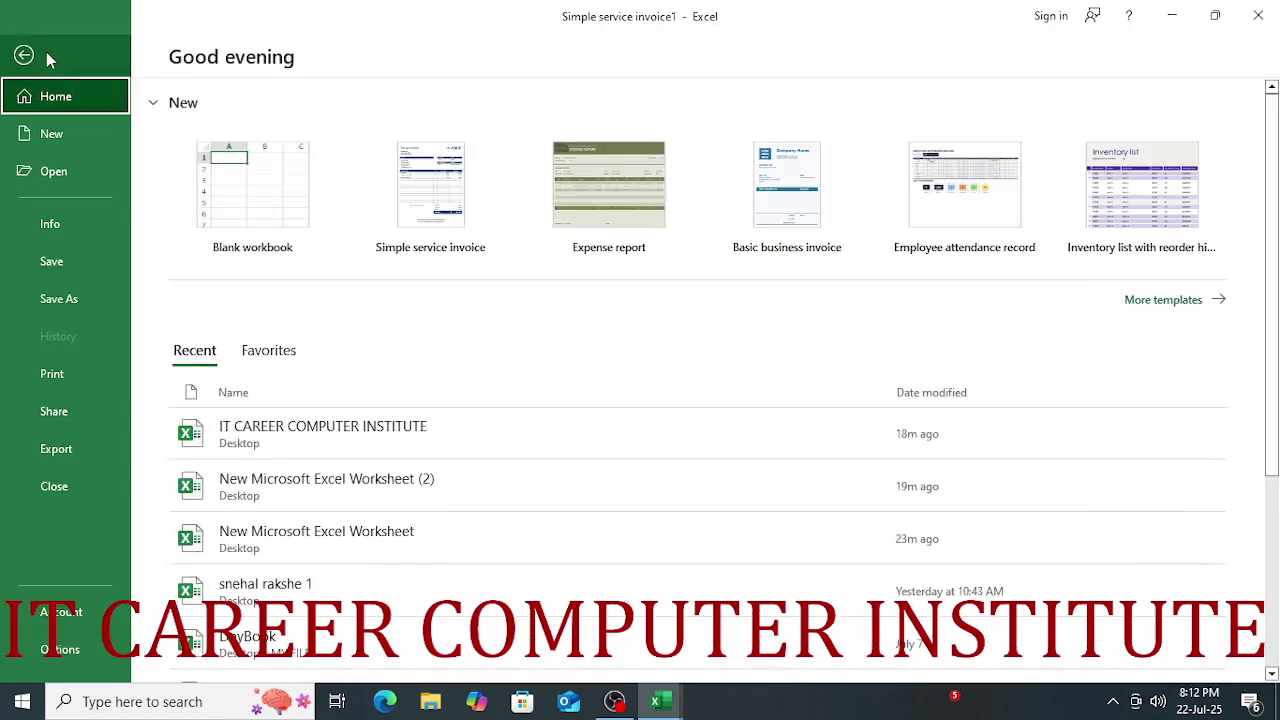
pyautogui.click(46, 170)
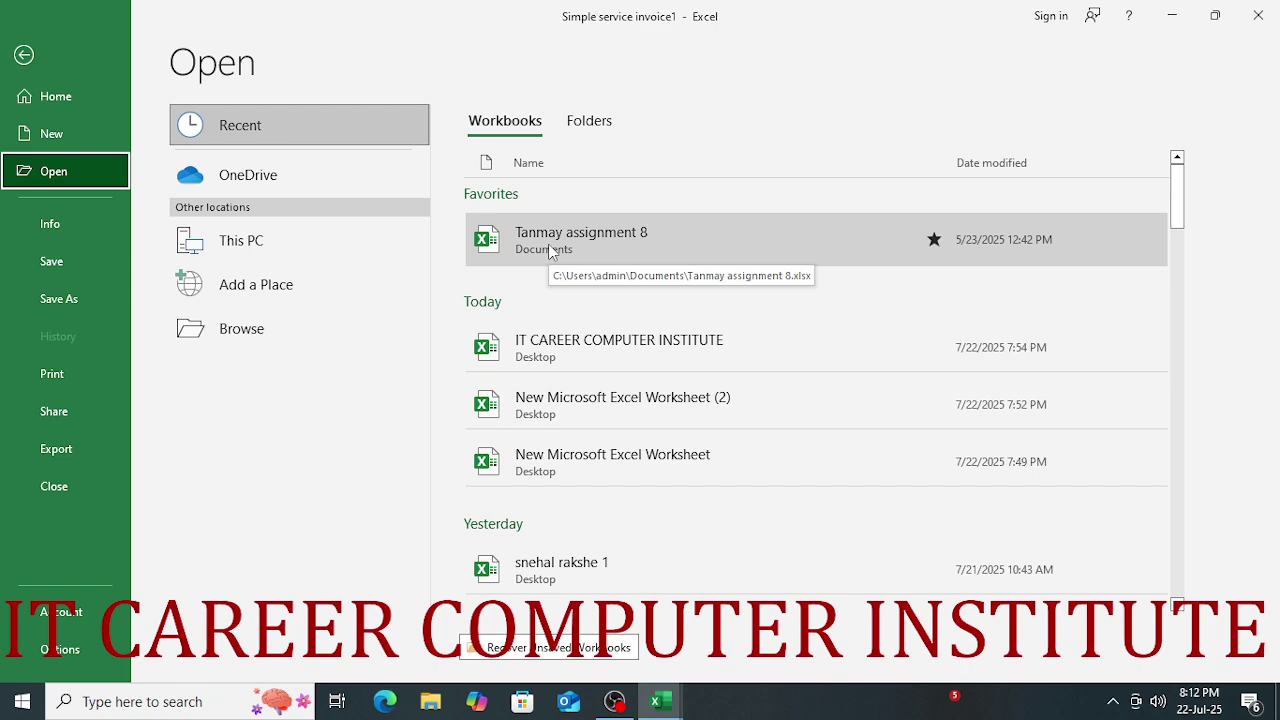
pyautogui.click(604, 347)
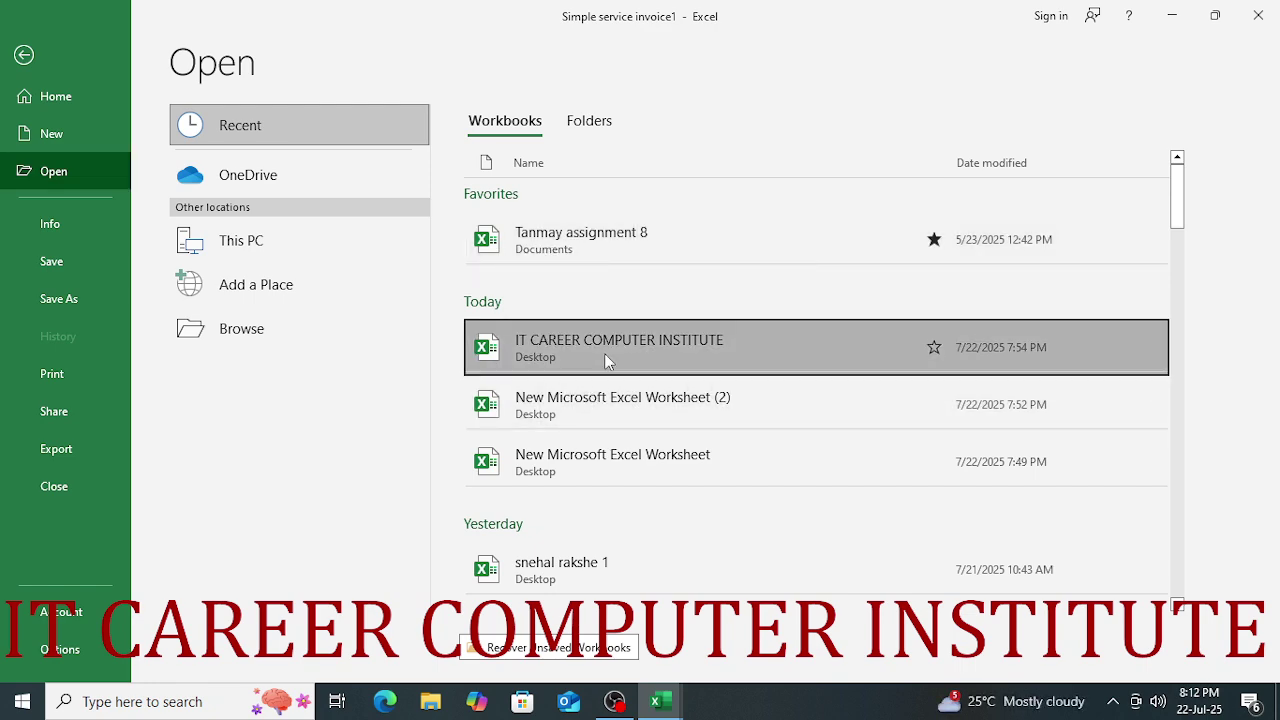
pyautogui.moveTo(174, 256); pyautogui.dragTo(918, 520)
# View the file information of the IT CAREER COMPUTER INSTITUTE workbook and save the workbook
pyautogui.click(30, 47)
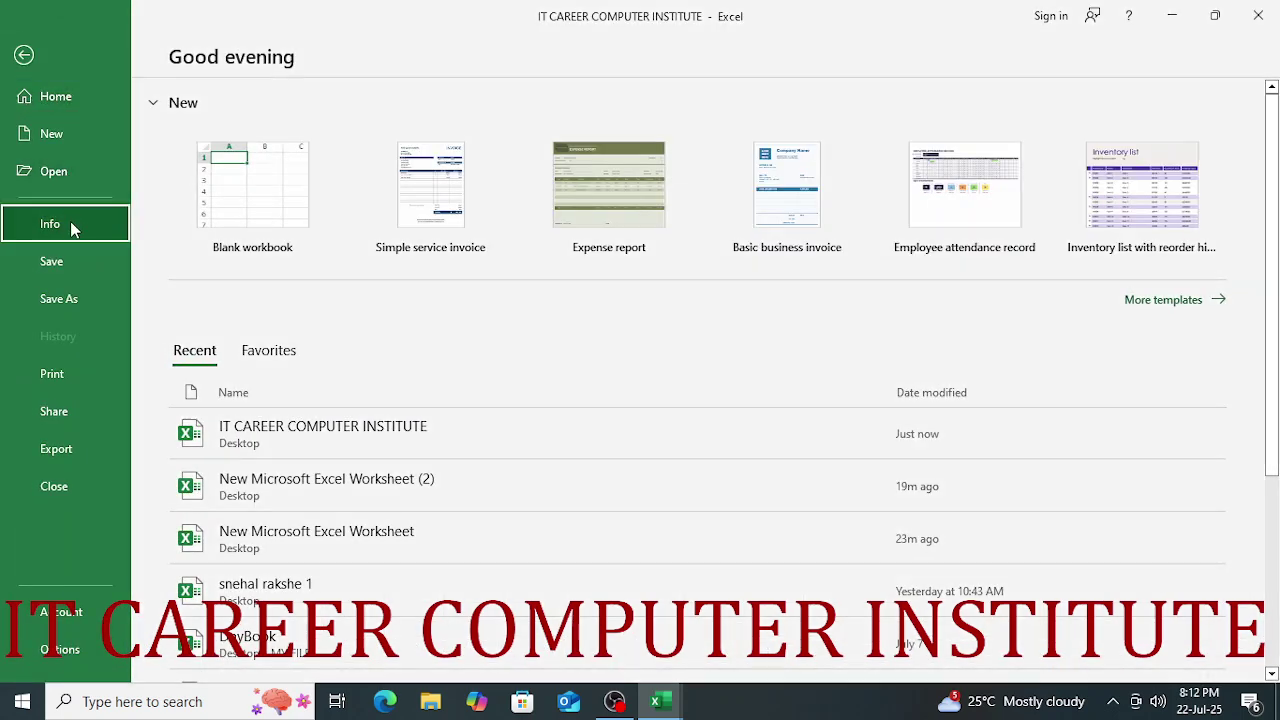
pyautogui.click(70, 222)
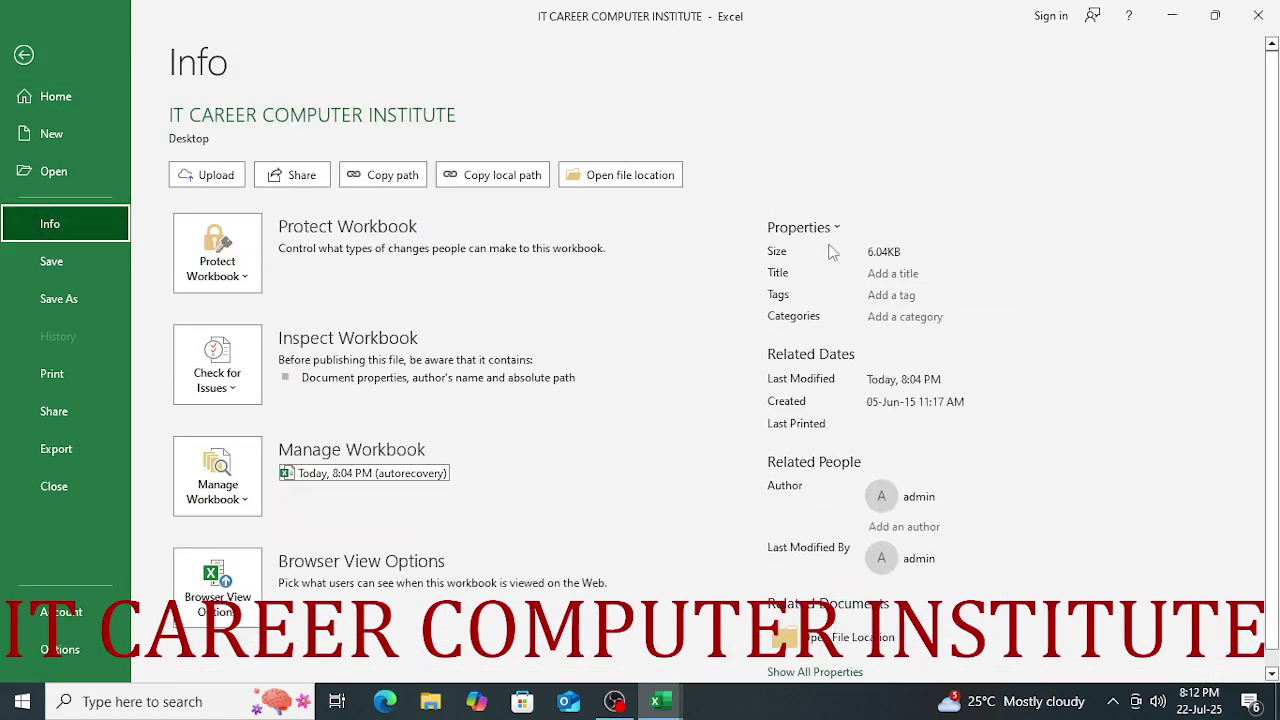
pyautogui.click(60, 261)
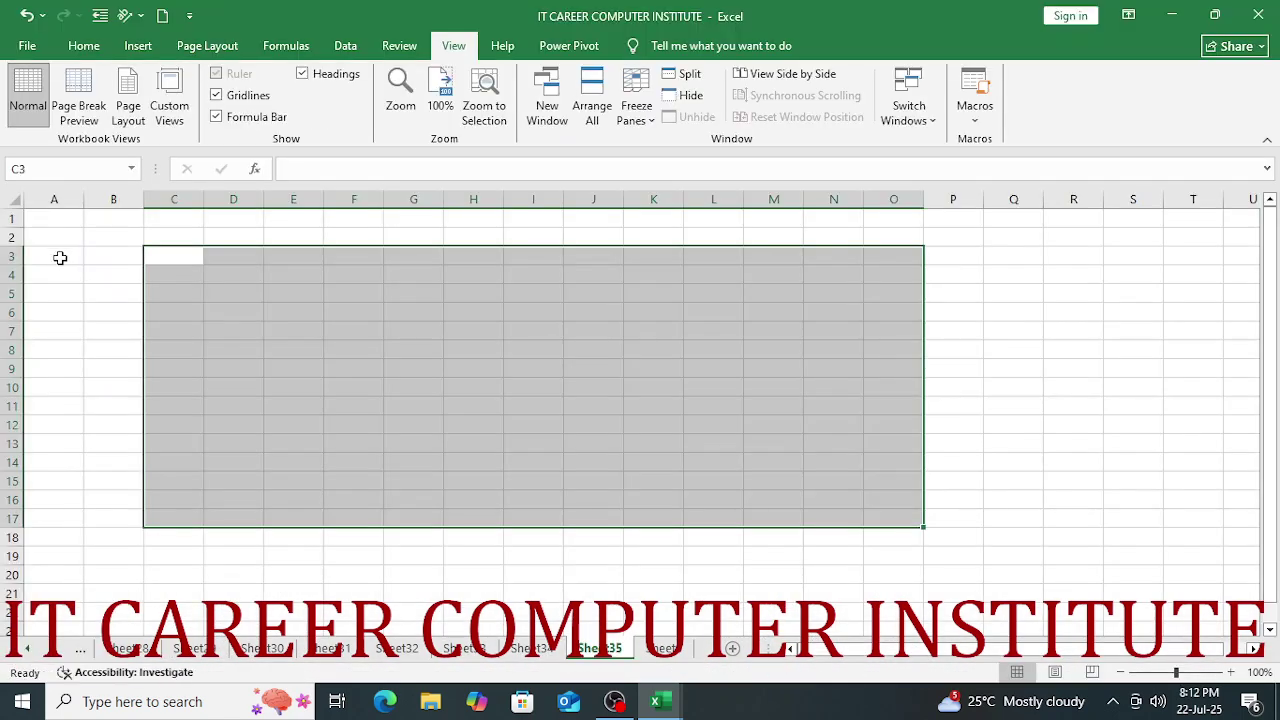
pyautogui.click(516, 326)
# Switch back to the Simple service invoice1 workbook and select the company phone cell B5
pyautogui.moveTo(657, 701)
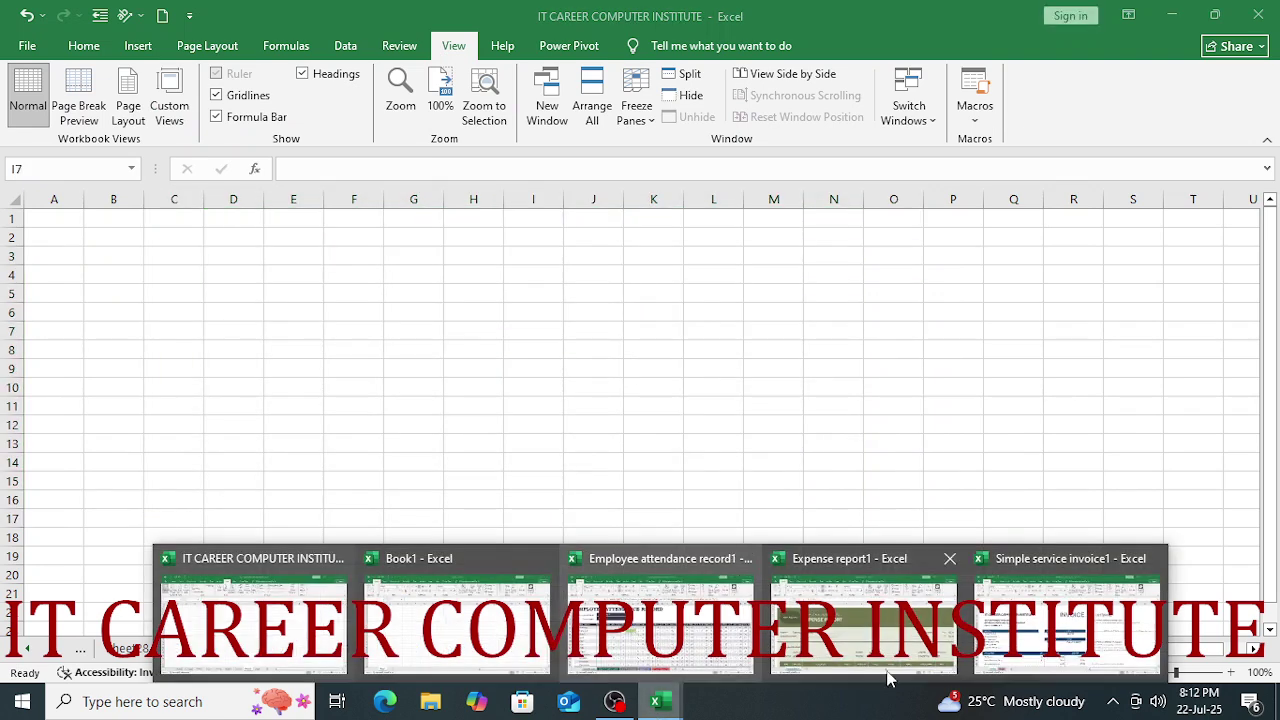
pyautogui.click(1053, 657)
pyautogui.moveTo(75, 265); pyautogui.dragTo(280, 503)
pyautogui.click(294, 352)
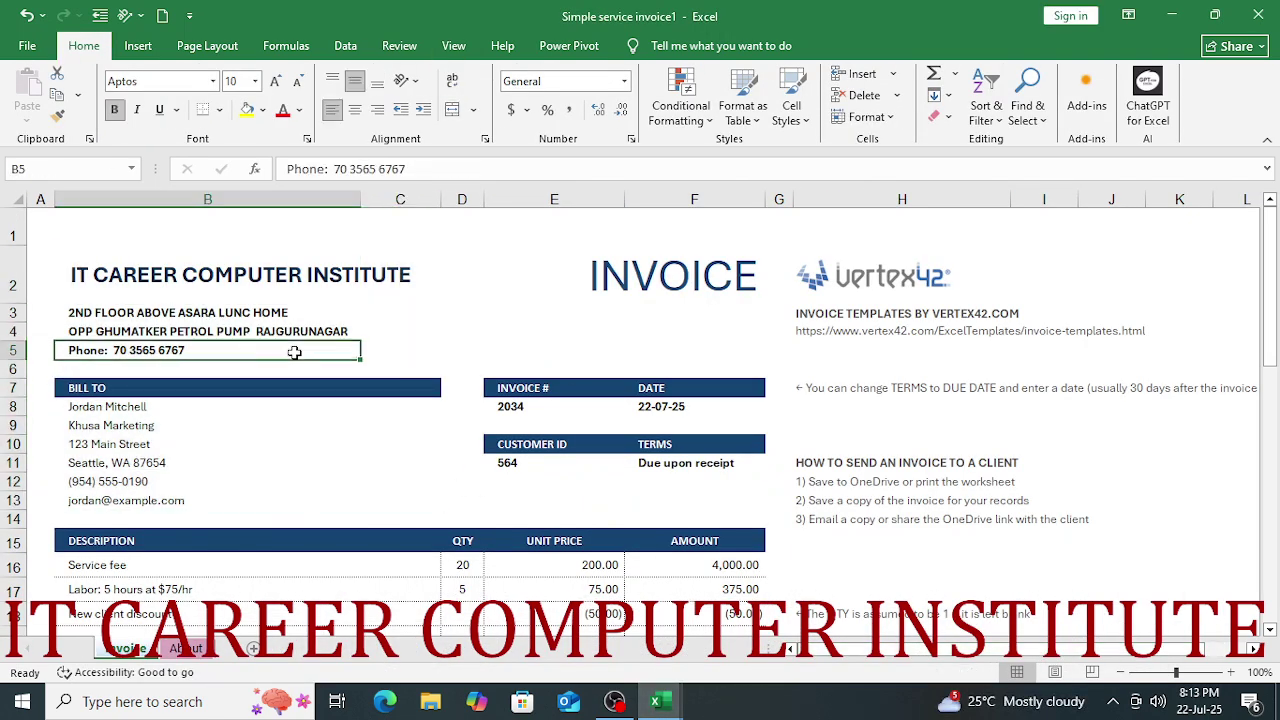
# Start saving the invoice under a new name on the Desktop, creating and opening a new folder named IT CAREER
pyautogui.click(14, 42)
pyautogui.click(72, 260)
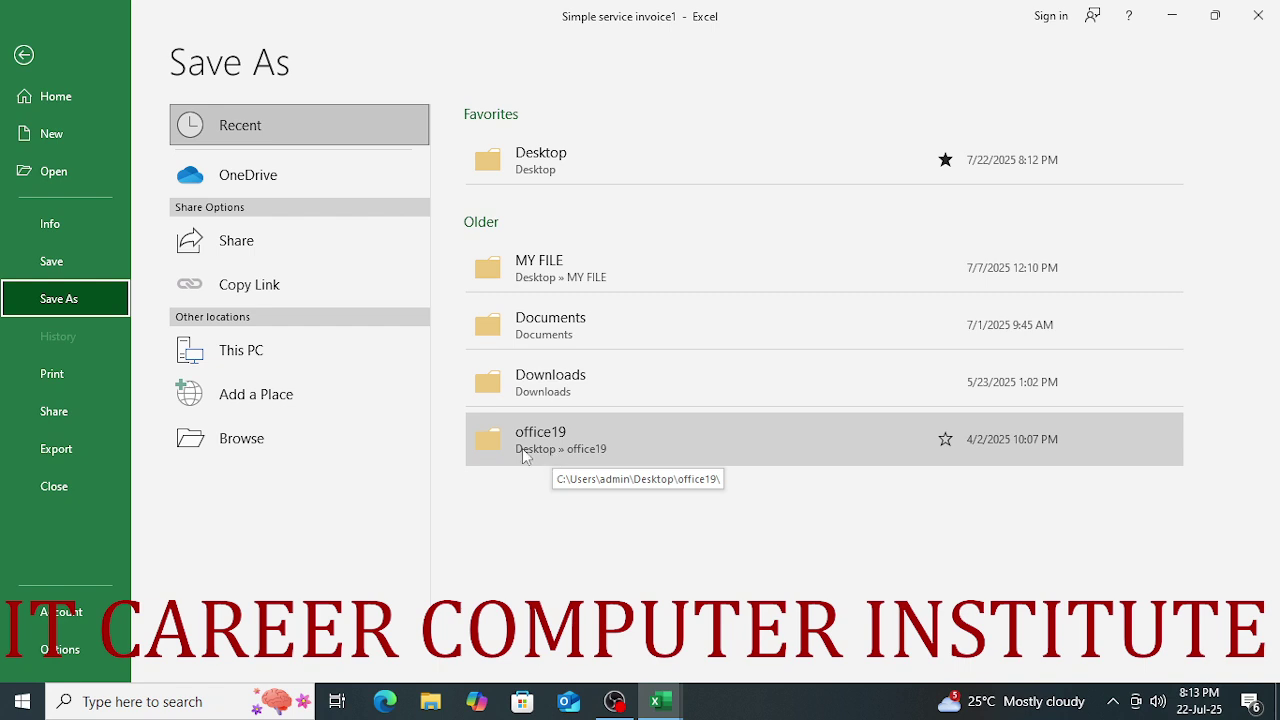
pyautogui.click(302, 437)
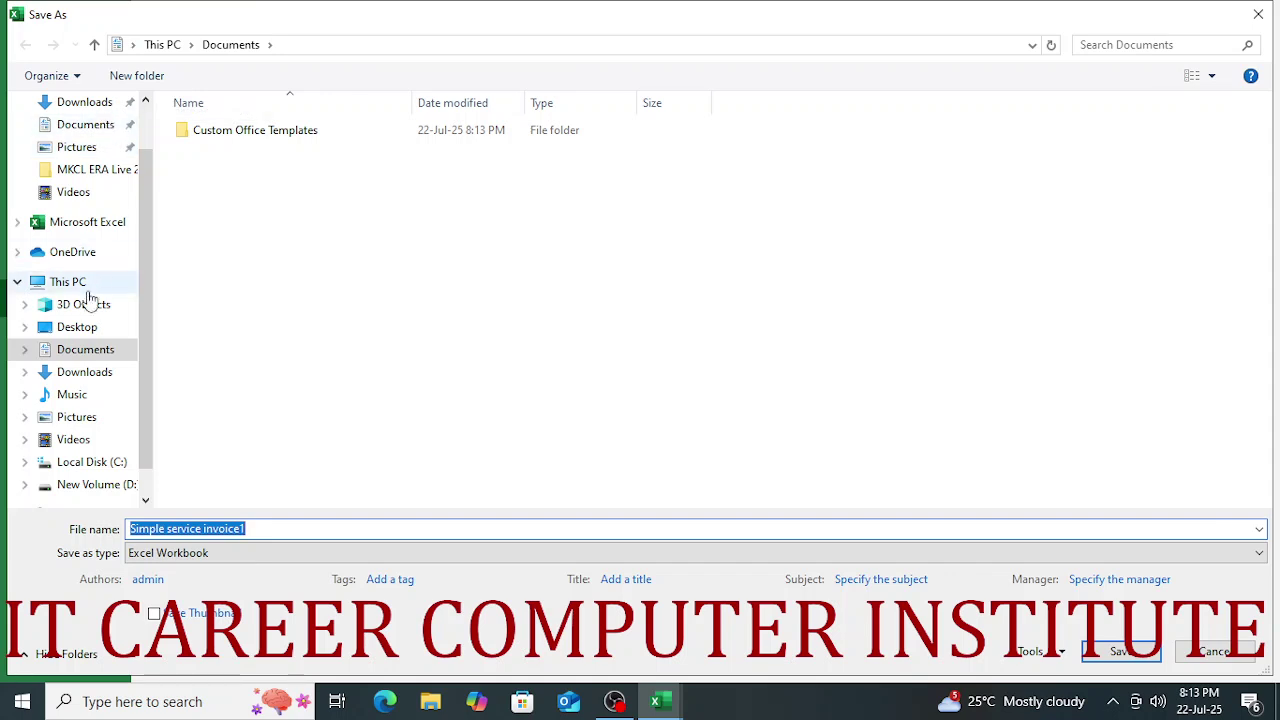
pyautogui.click(82, 330)
pyautogui.click(152, 79)
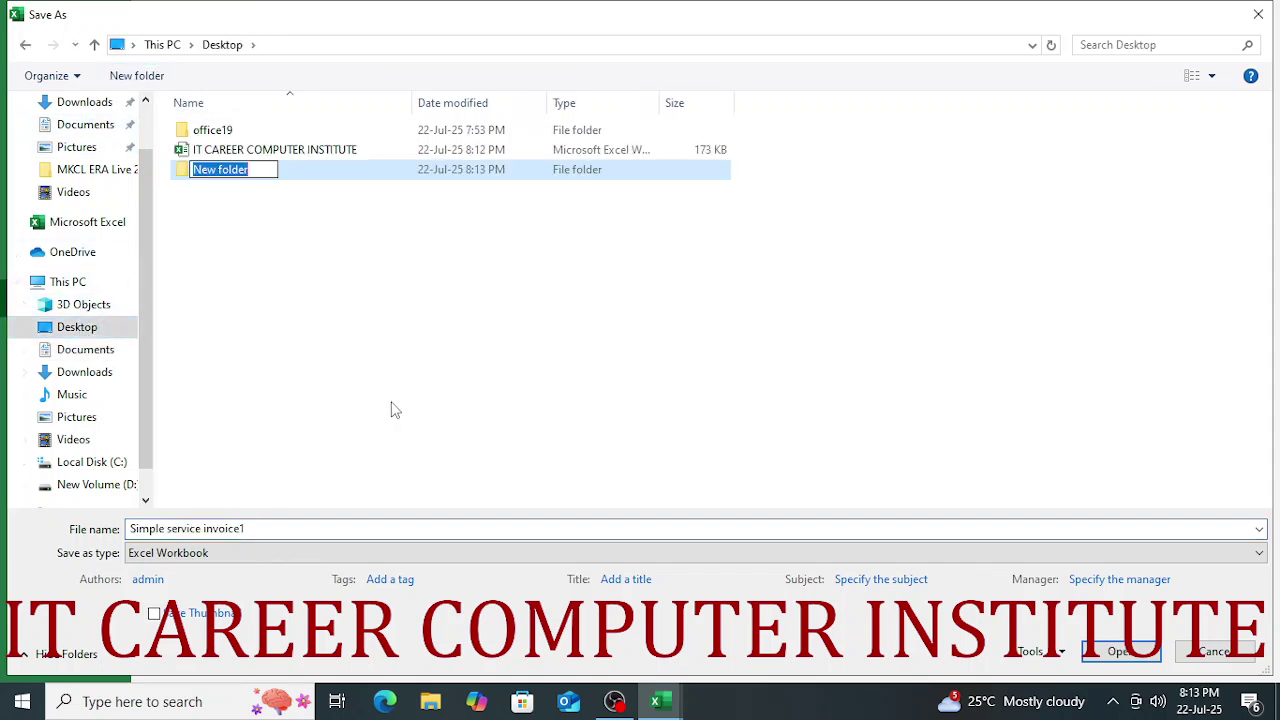
pyautogui.write('IT CAREER')
pyautogui.press('Return')
pyautogui.press('Return')
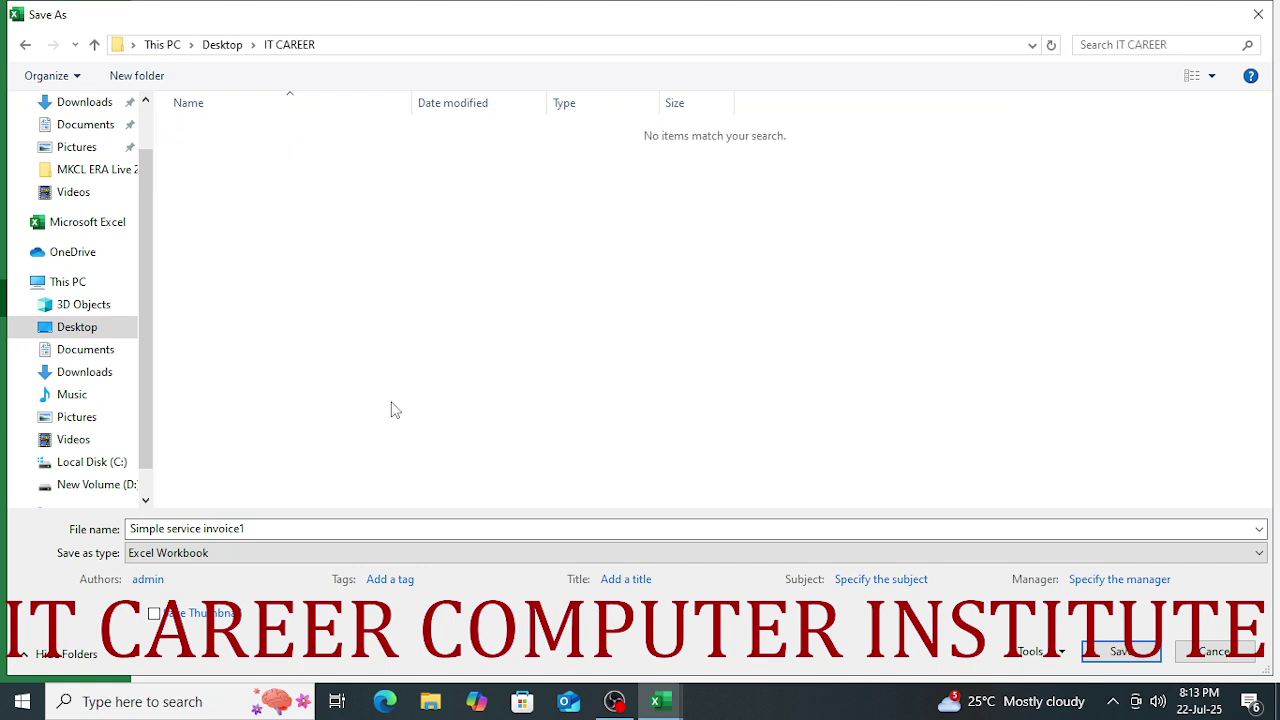
# Name the file IT CAREER INVOICE and save it as an Excel Workbook in the IT CAREER folder
pyautogui.click(251, 529)
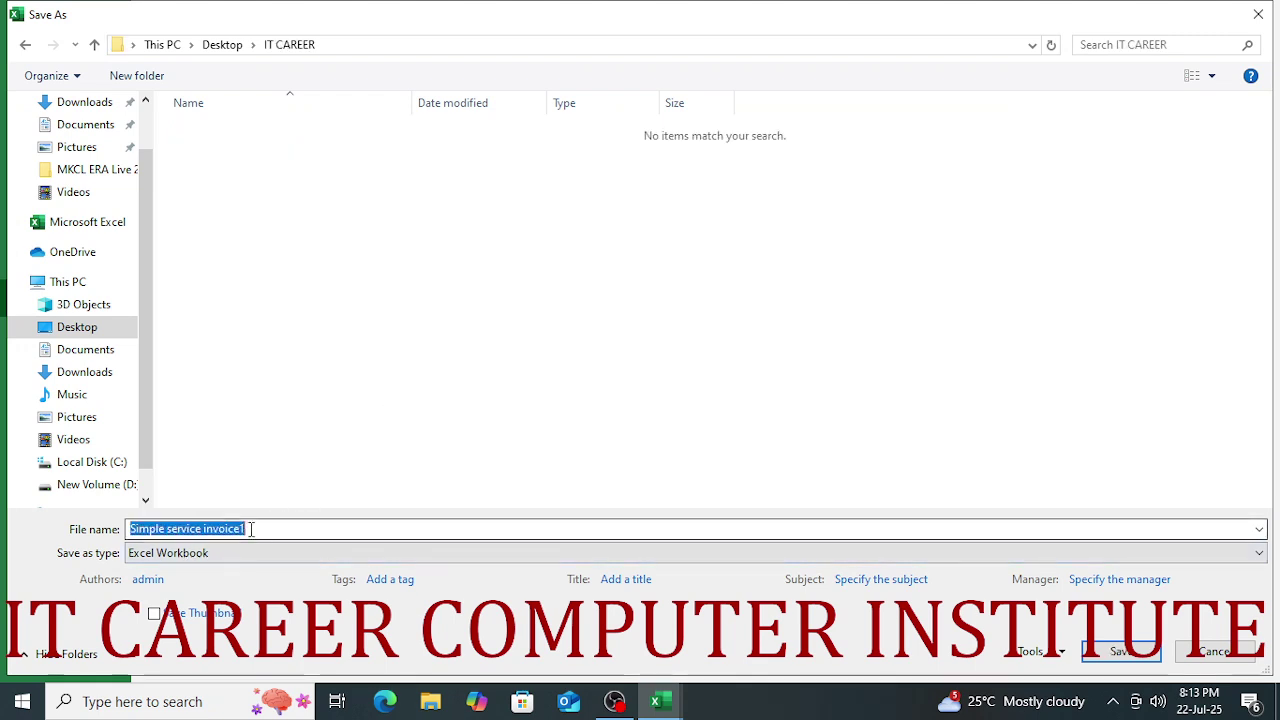
pyautogui.write('IT CAREER INV')
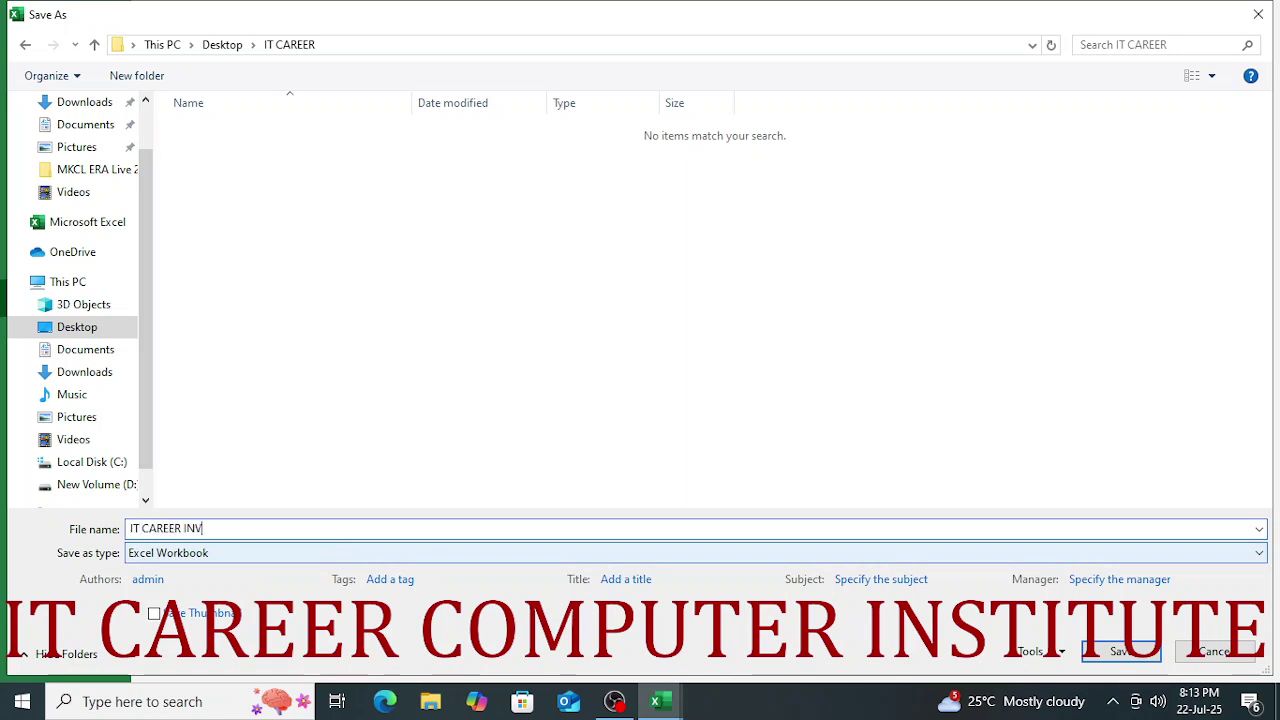
pyautogui.press('BackSpace')
pyautogui.press('BackSpace')
pyautogui.click(1118, 652)
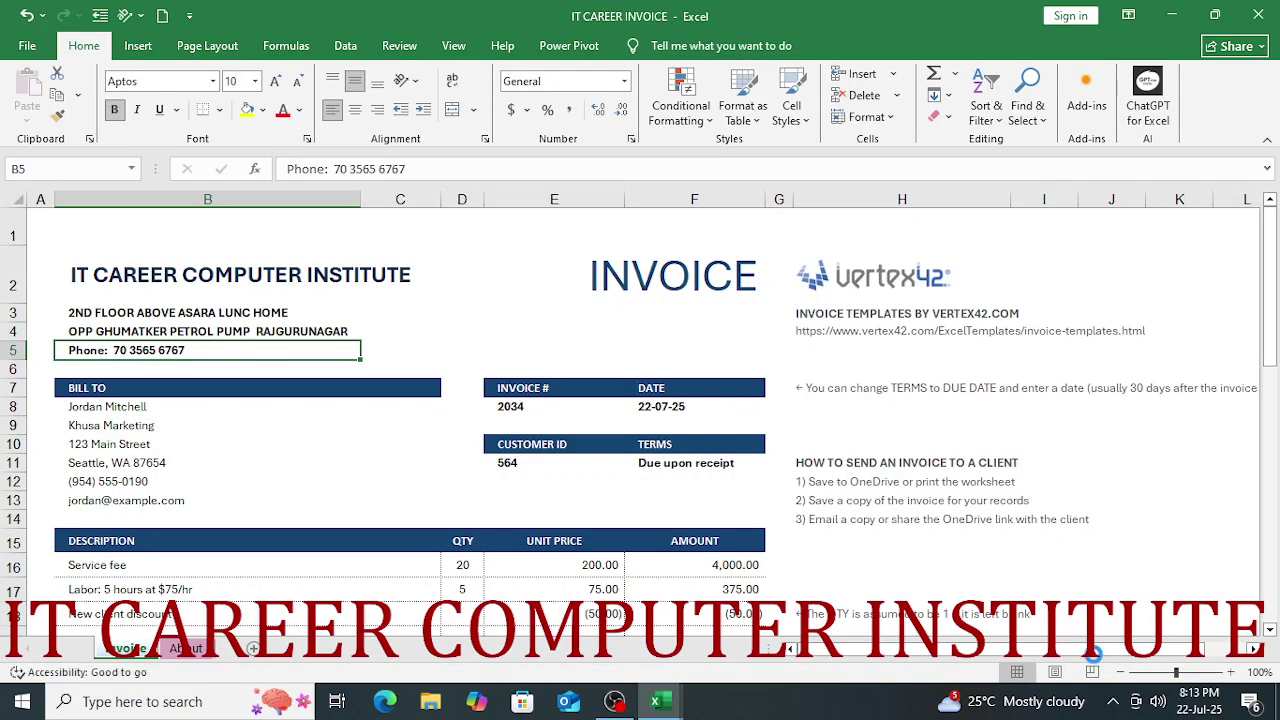
# Open the print settings for the invoice and set the number of copies to 3
pyautogui.click(27, 45)
pyautogui.click(64, 373)
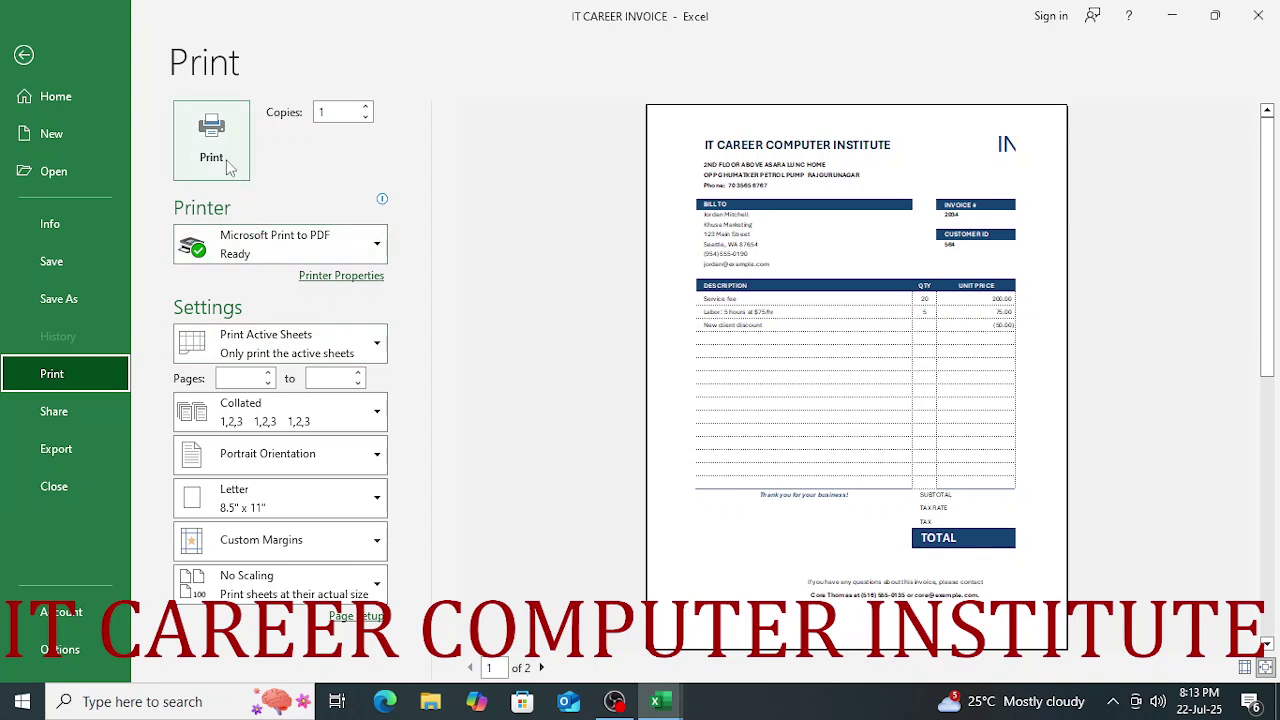
pyautogui.doubleClick(341, 112)
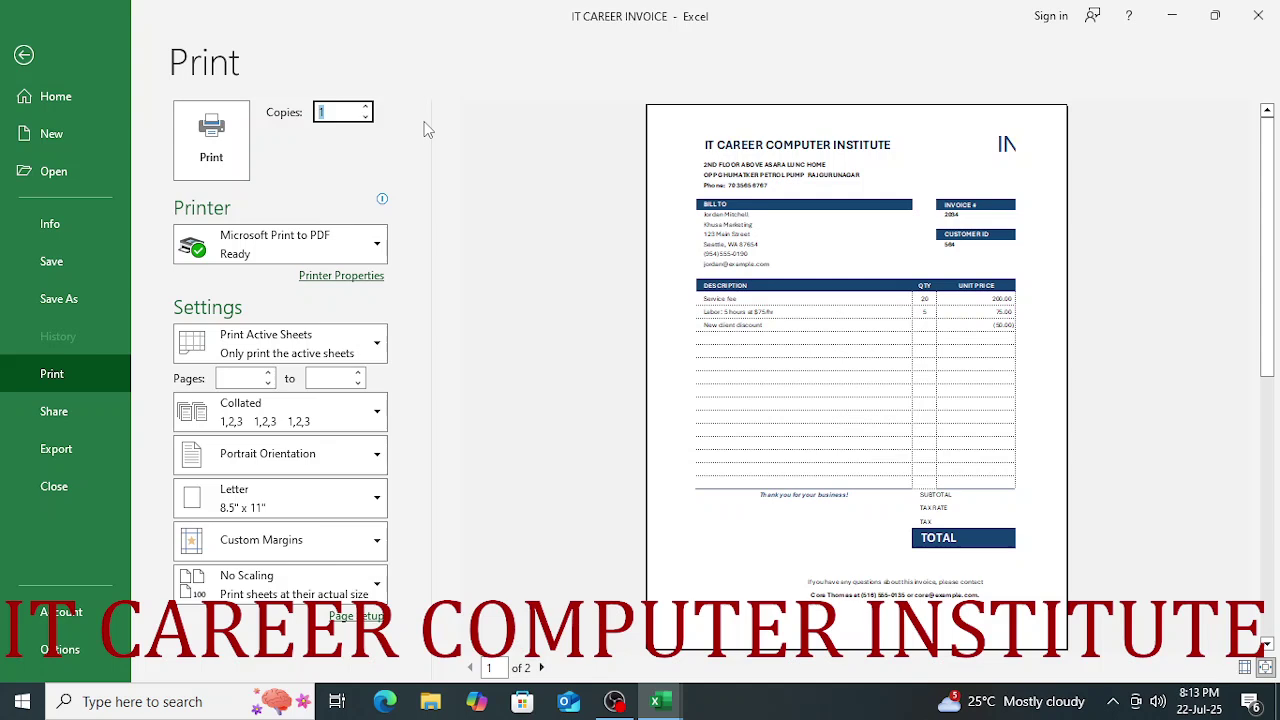
pyautogui.write('100')
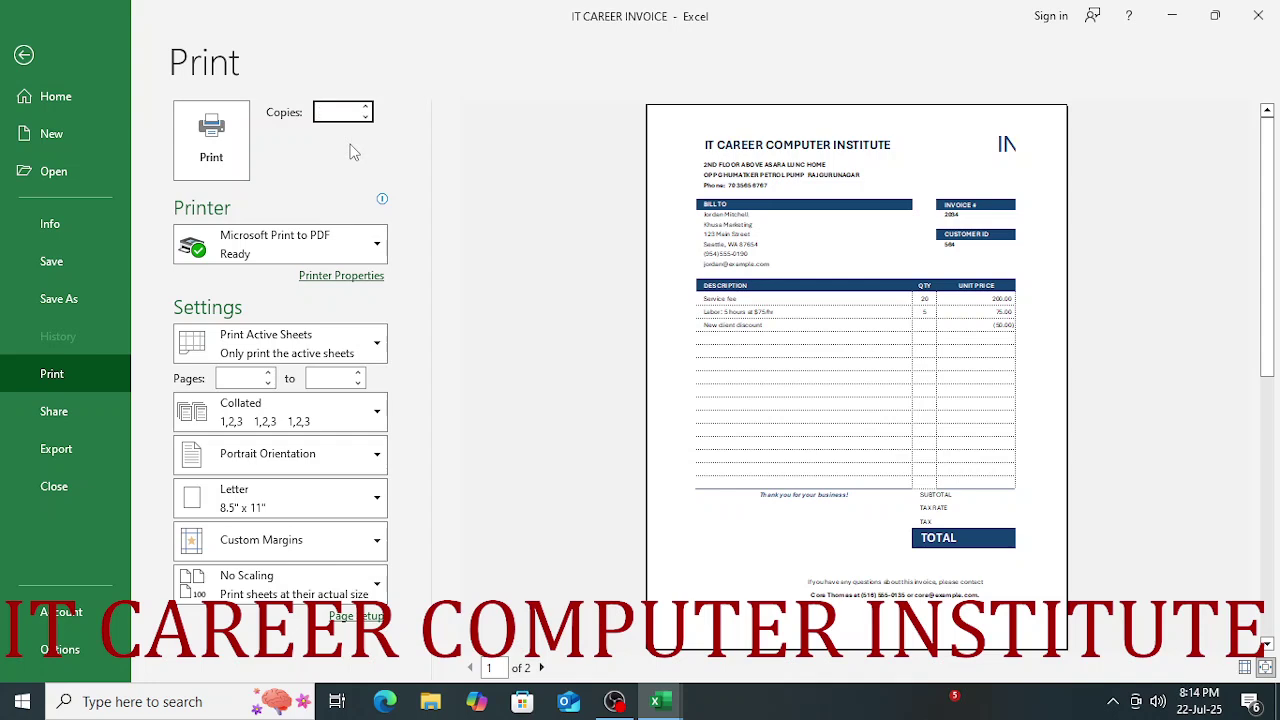
pyautogui.click(309, 174)
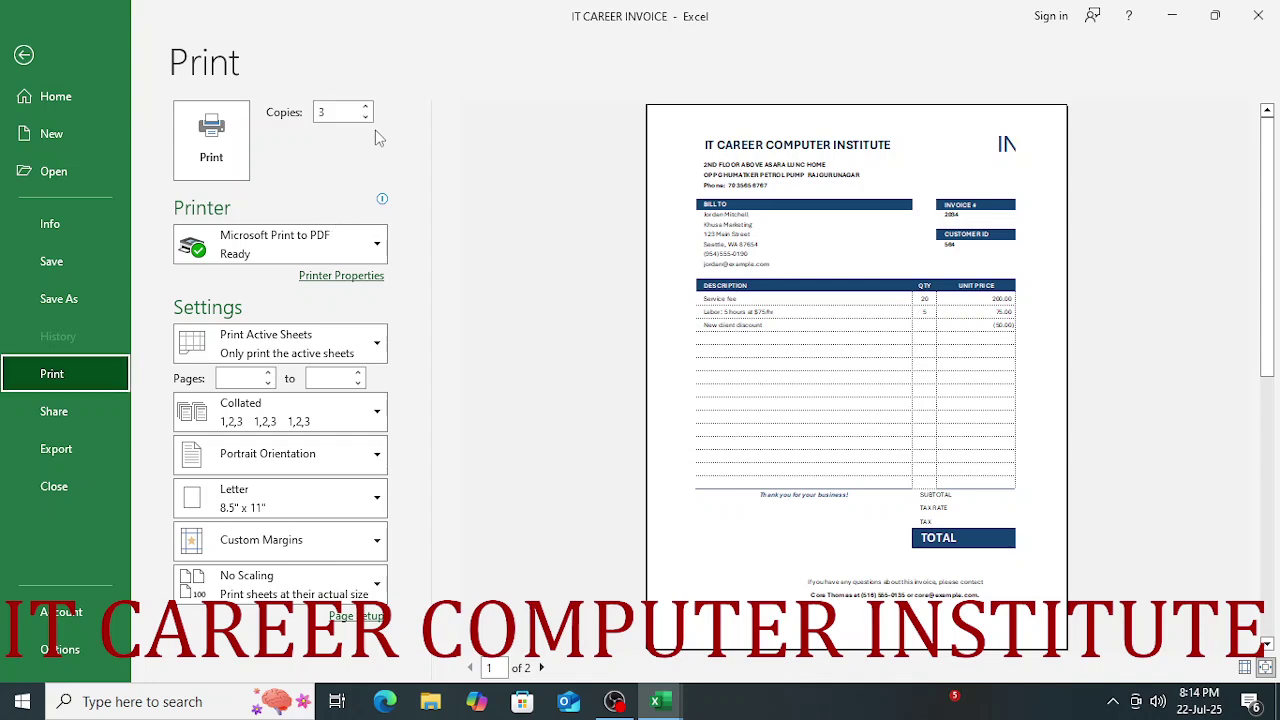
# Examine the list of available printers and the status of the selected printer
pyautogui.click(258, 247)
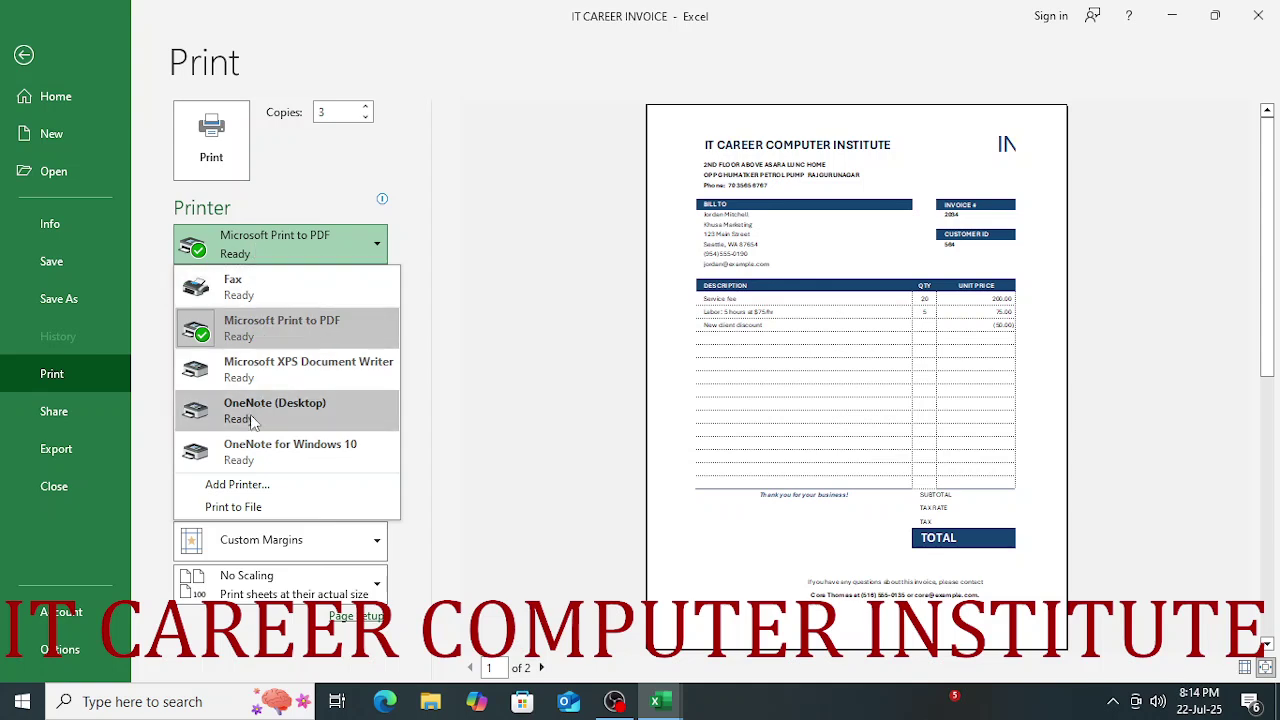
pyautogui.click(352, 250)
pyautogui.click(352, 250)
pyautogui.click(445, 256)
pyautogui.click(358, 246)
pyautogui.click(358, 246)
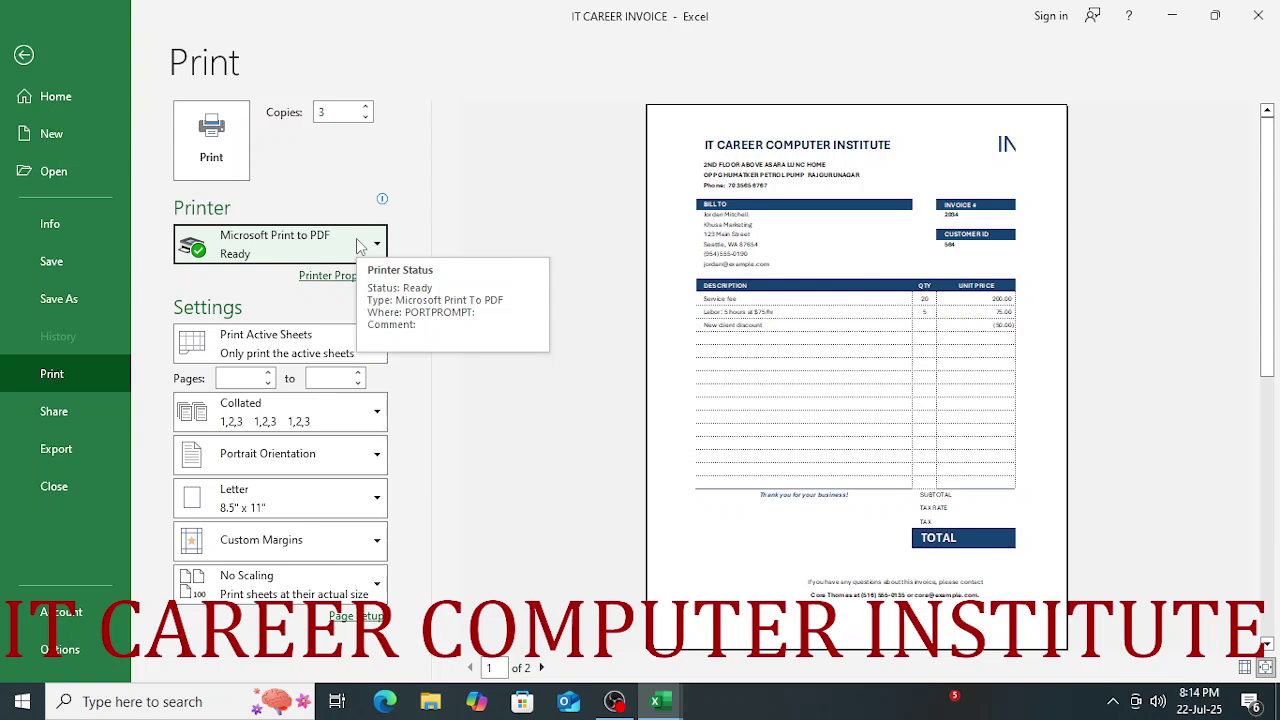
pyautogui.click(358, 246)
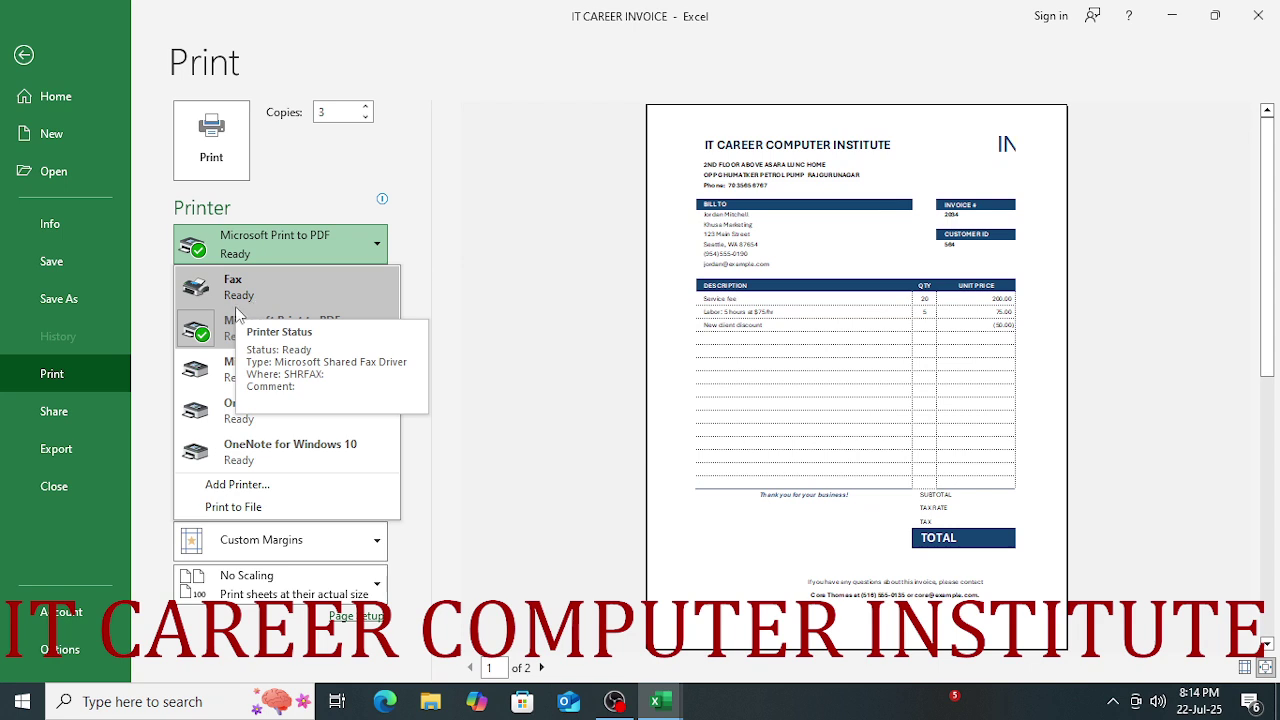
pyautogui.click(350, 251)
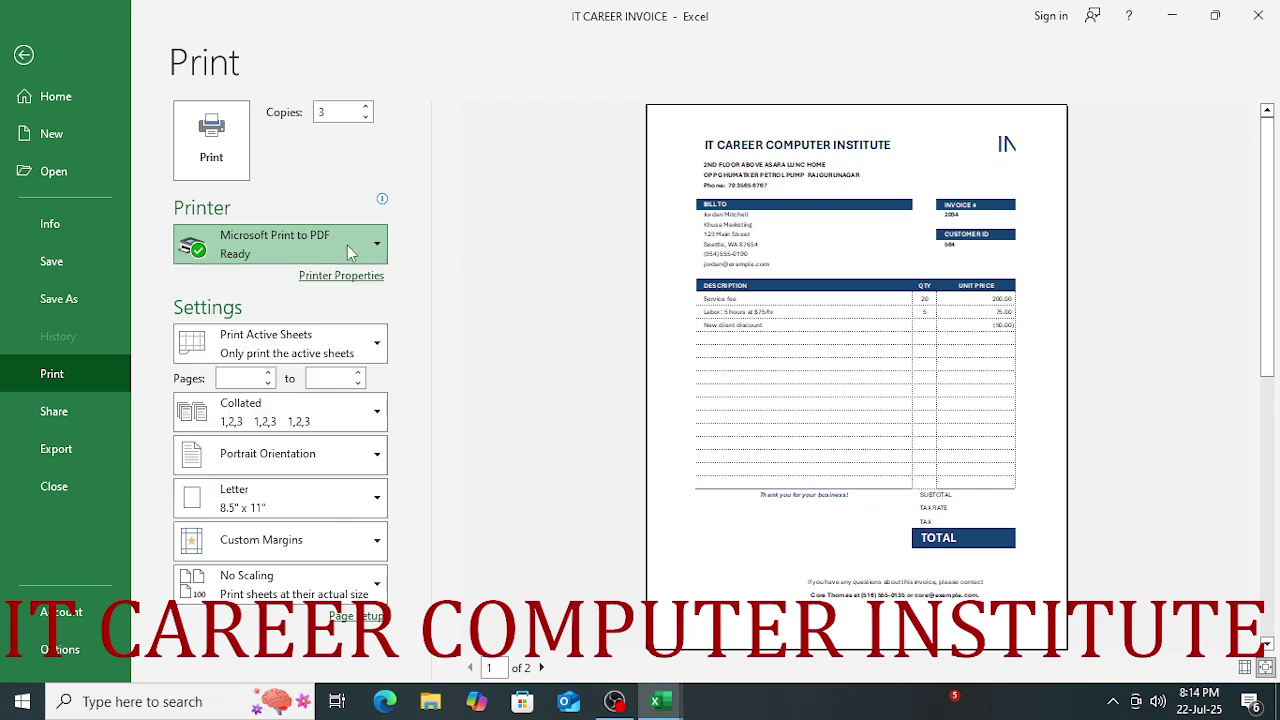
pyautogui.click(348, 254)
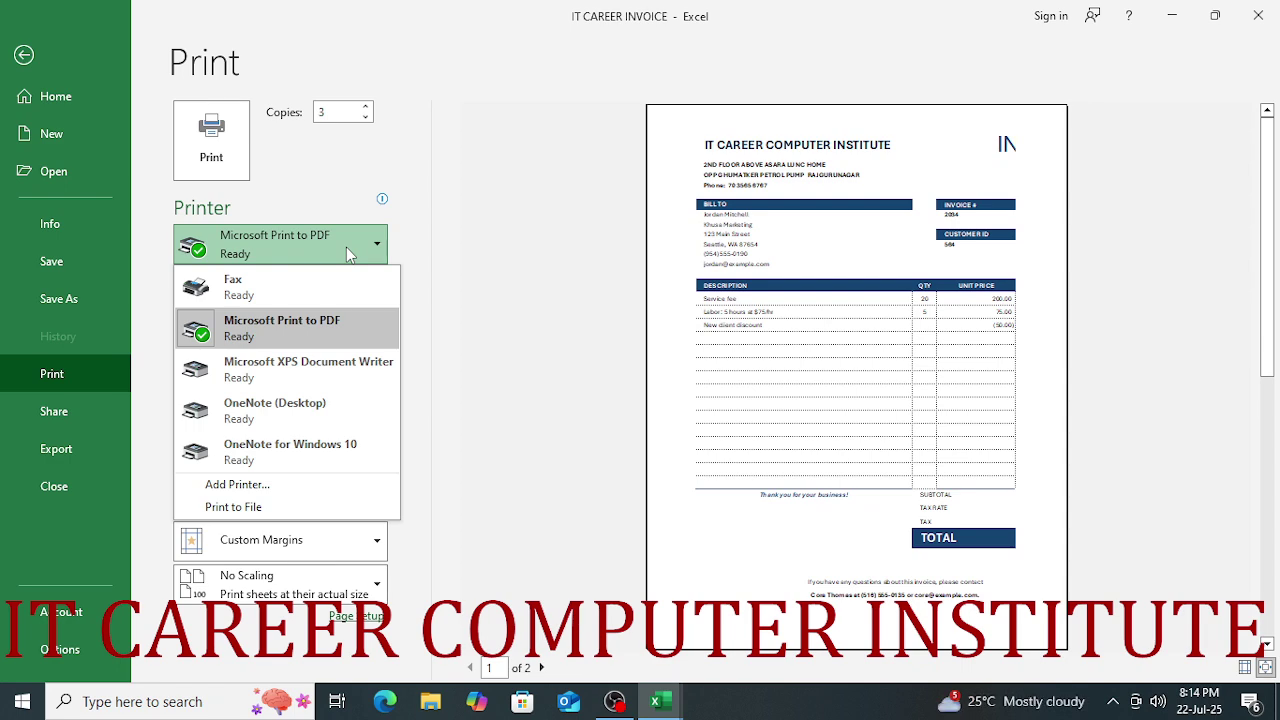
# Try Fax as the printer, and reselect Microsoft Print to PDF
pyautogui.click(244, 288)
pyautogui.click(285, 252)
pyautogui.click(259, 322)
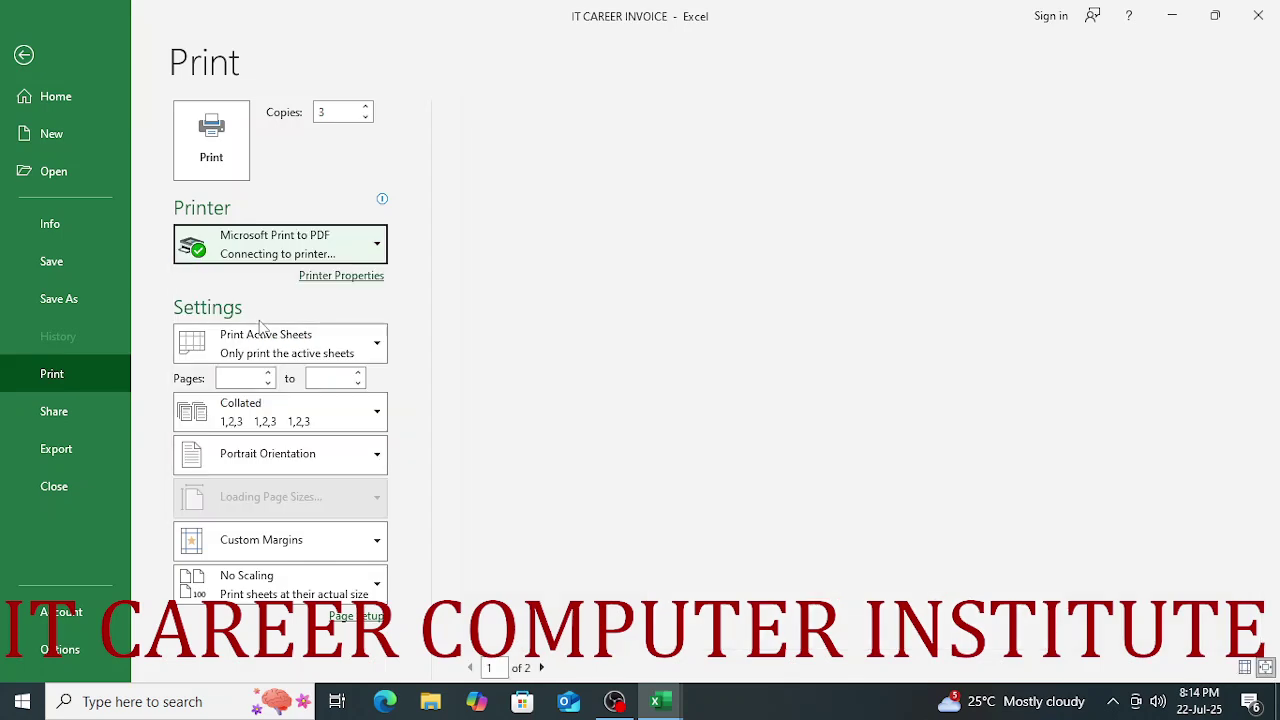
pyautogui.click(280, 245)
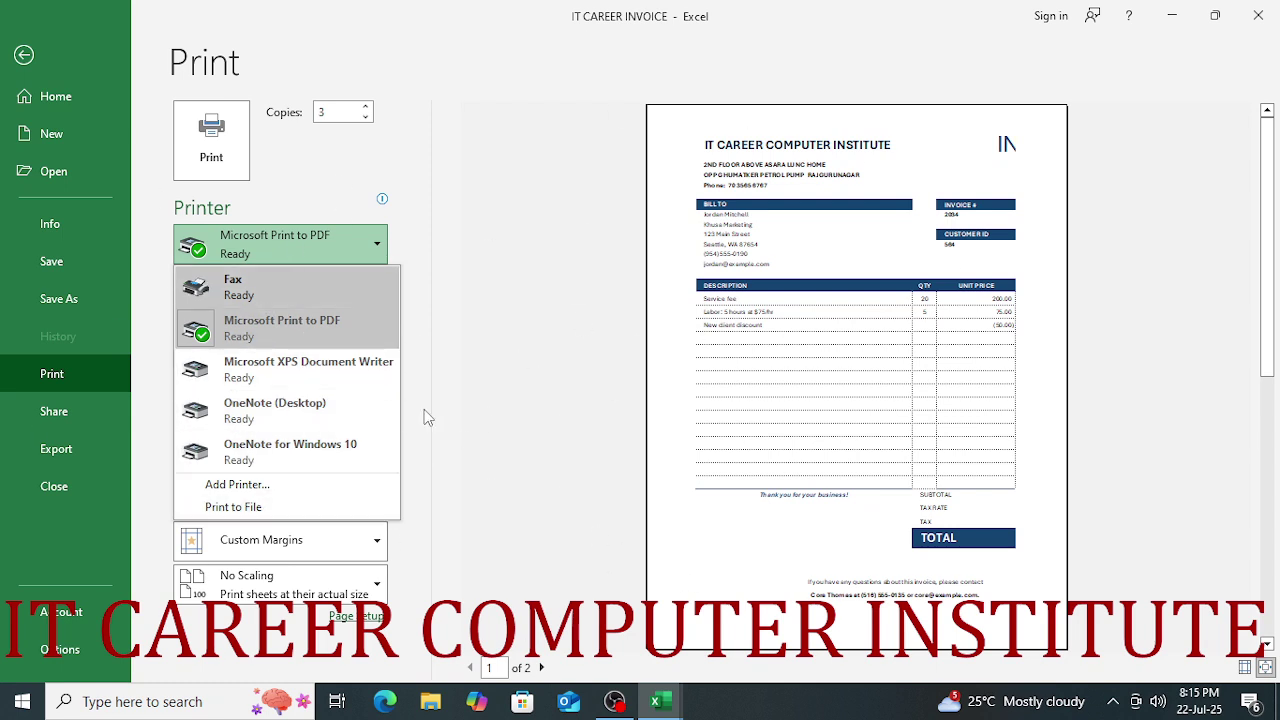
pyautogui.click(252, 330)
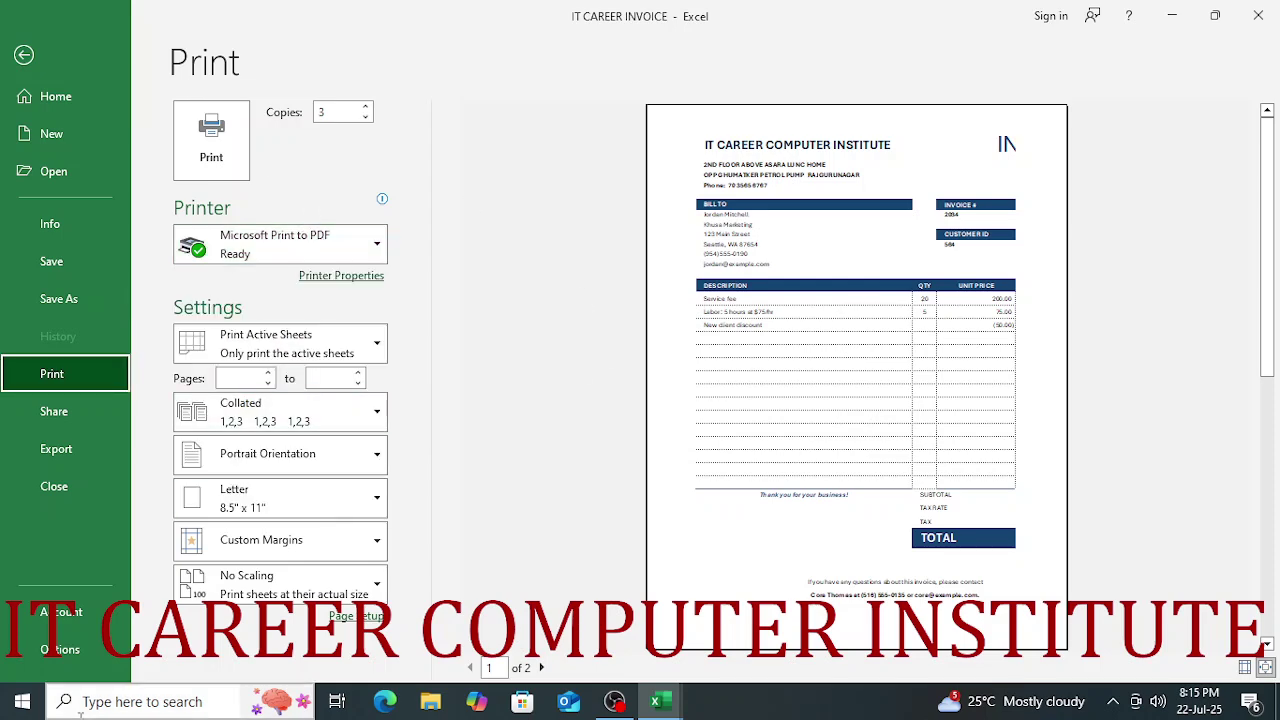
# View the email sharing options and the export options for the invoice workbook
pyautogui.click(111, 420)
pyautogui.click(250, 268)
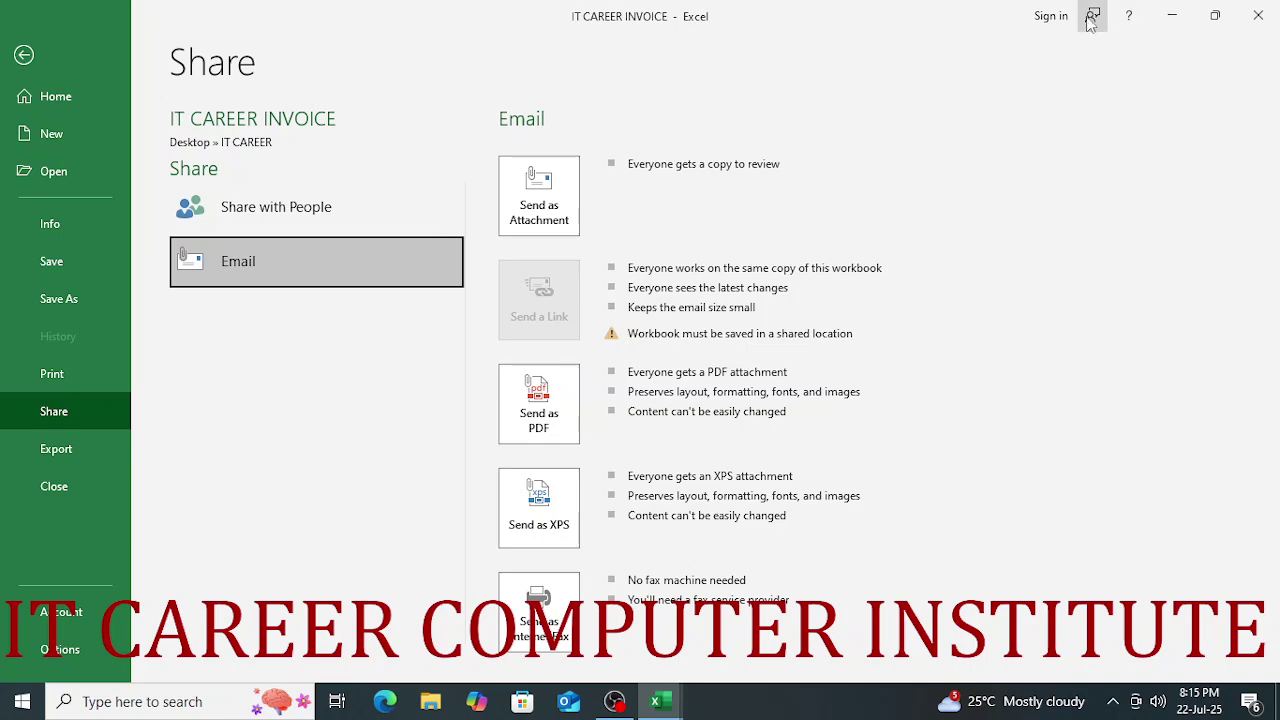
pyautogui.click(70, 456)
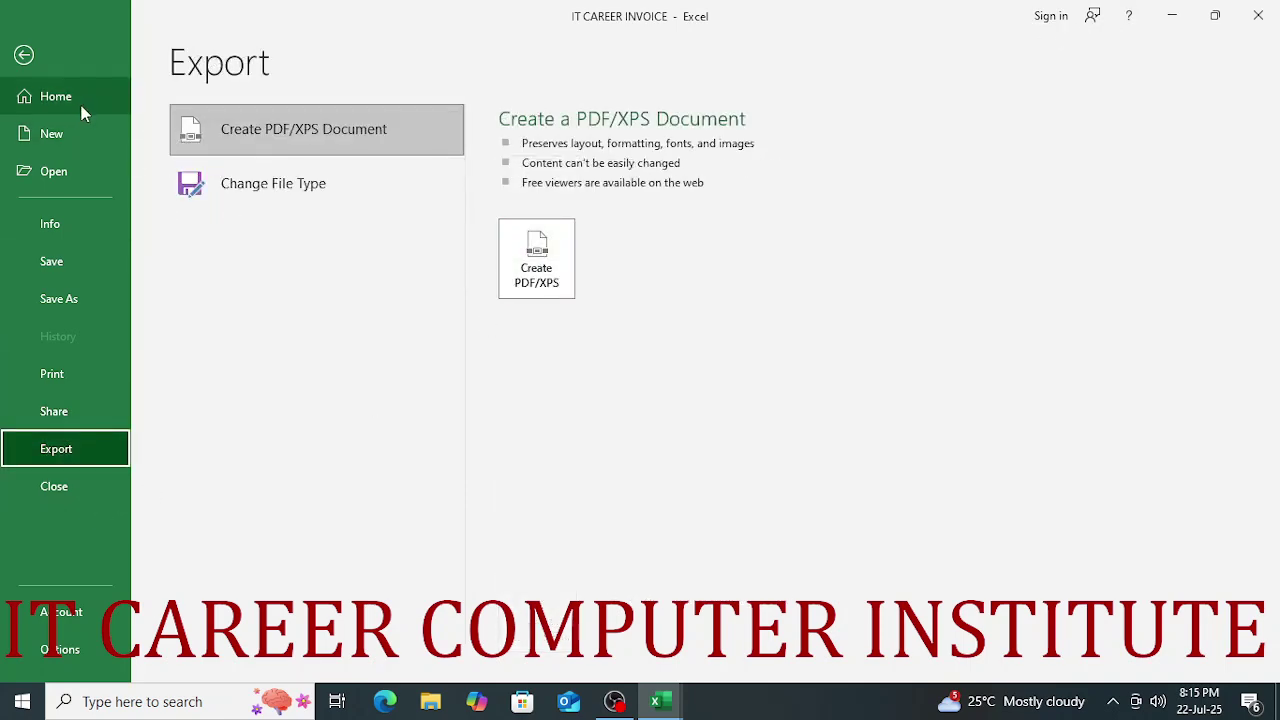
# Move the vertical page break to the print area's right edge in Page Break Preview to fit one page, and return to Normal view
pyautogui.click(37, 68)
pyautogui.click(744, 368)
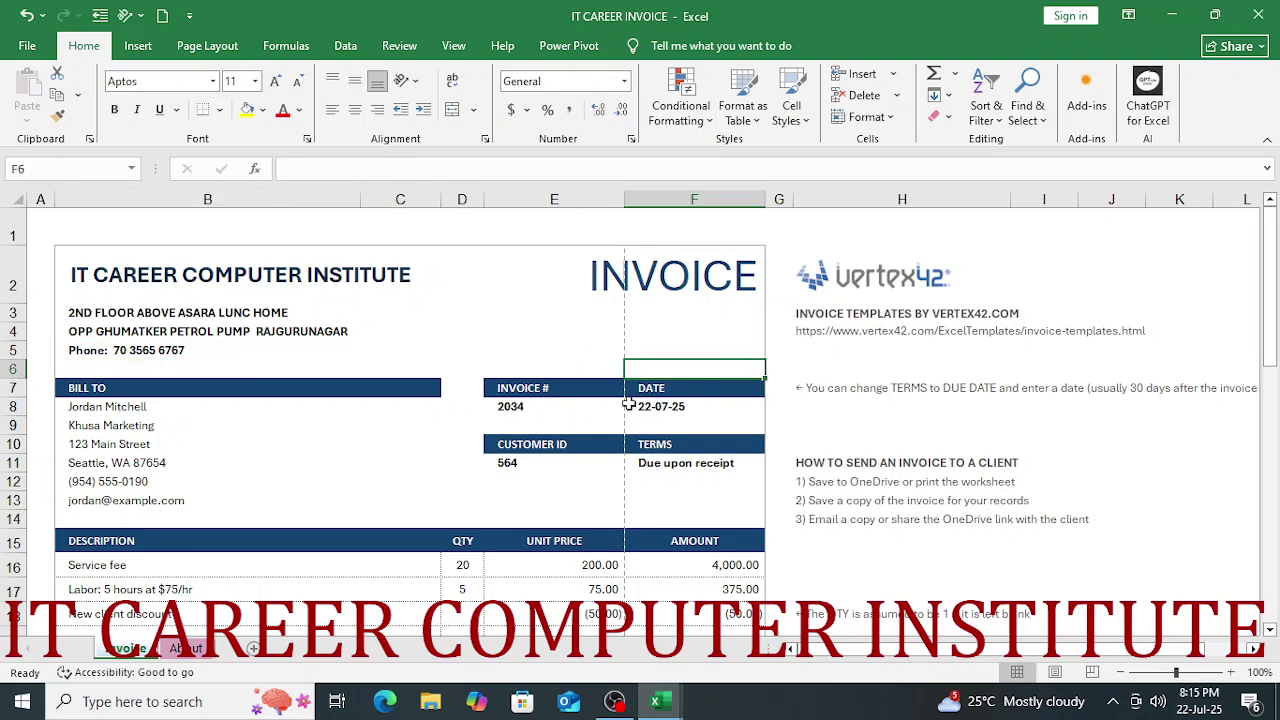
pyautogui.click(1092, 672)
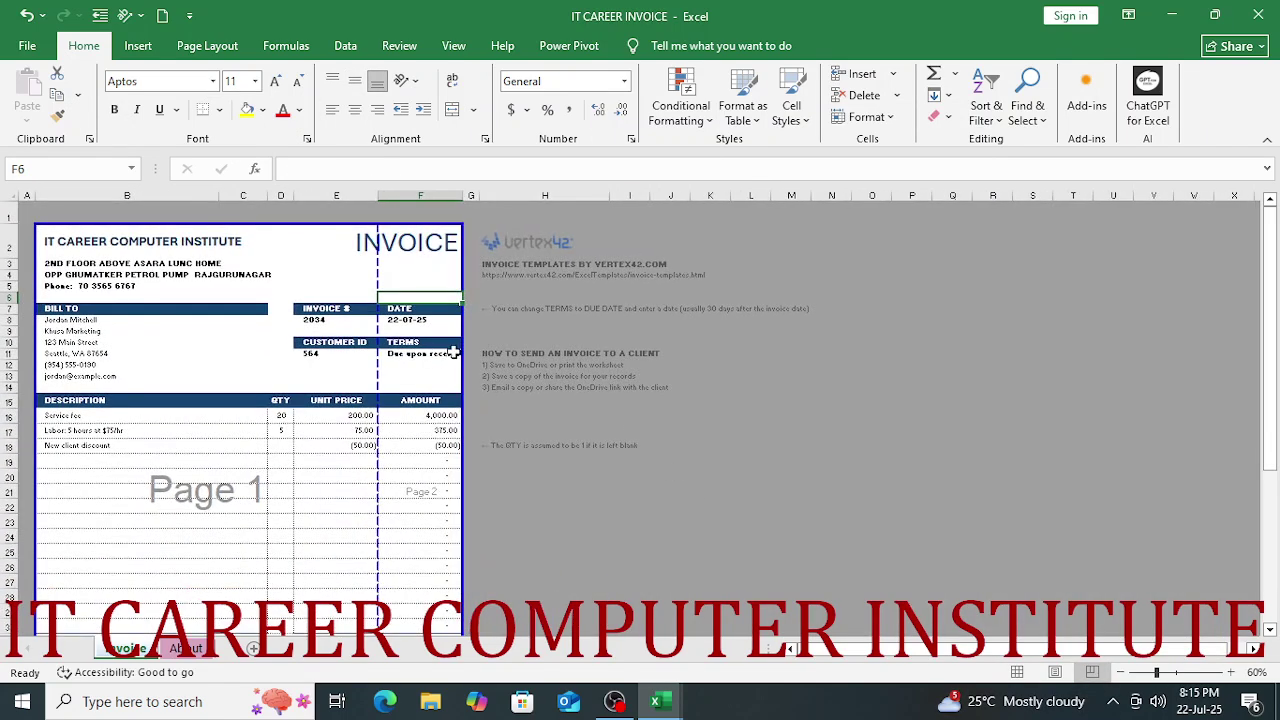
pyautogui.moveTo(374, 373); pyautogui.dragTo(462, 397)
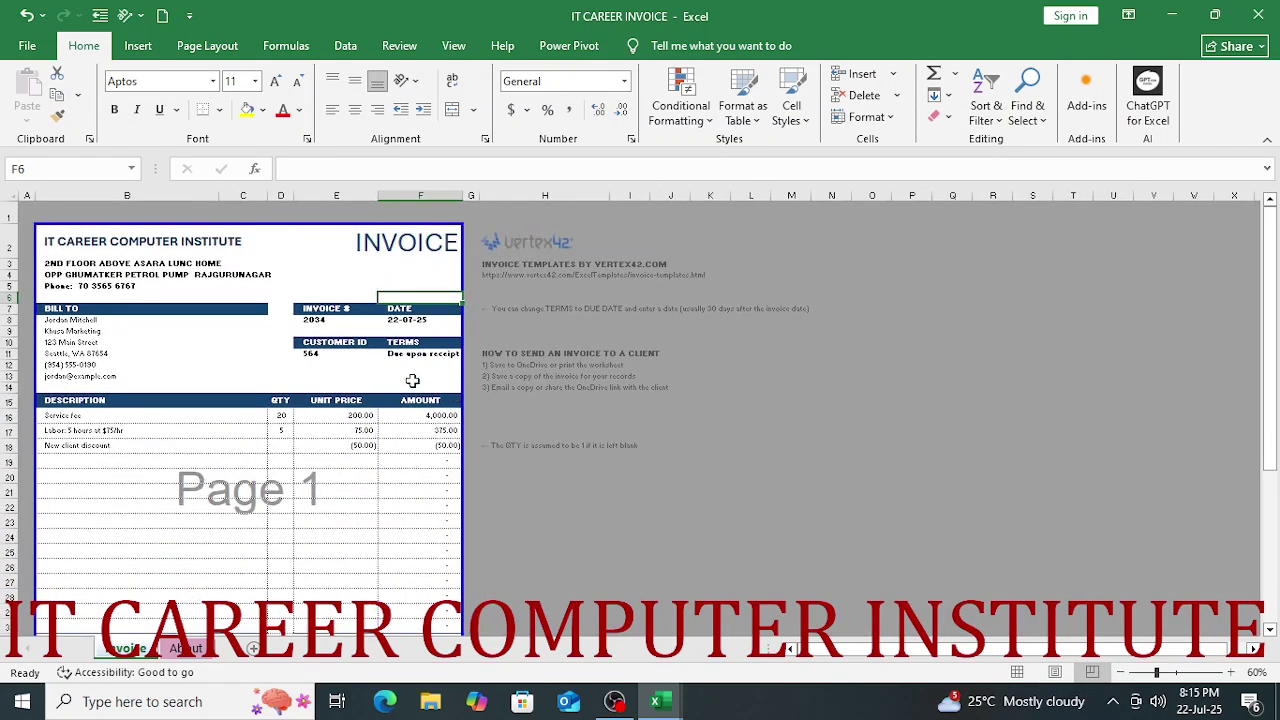
pyautogui.click(1017, 672)
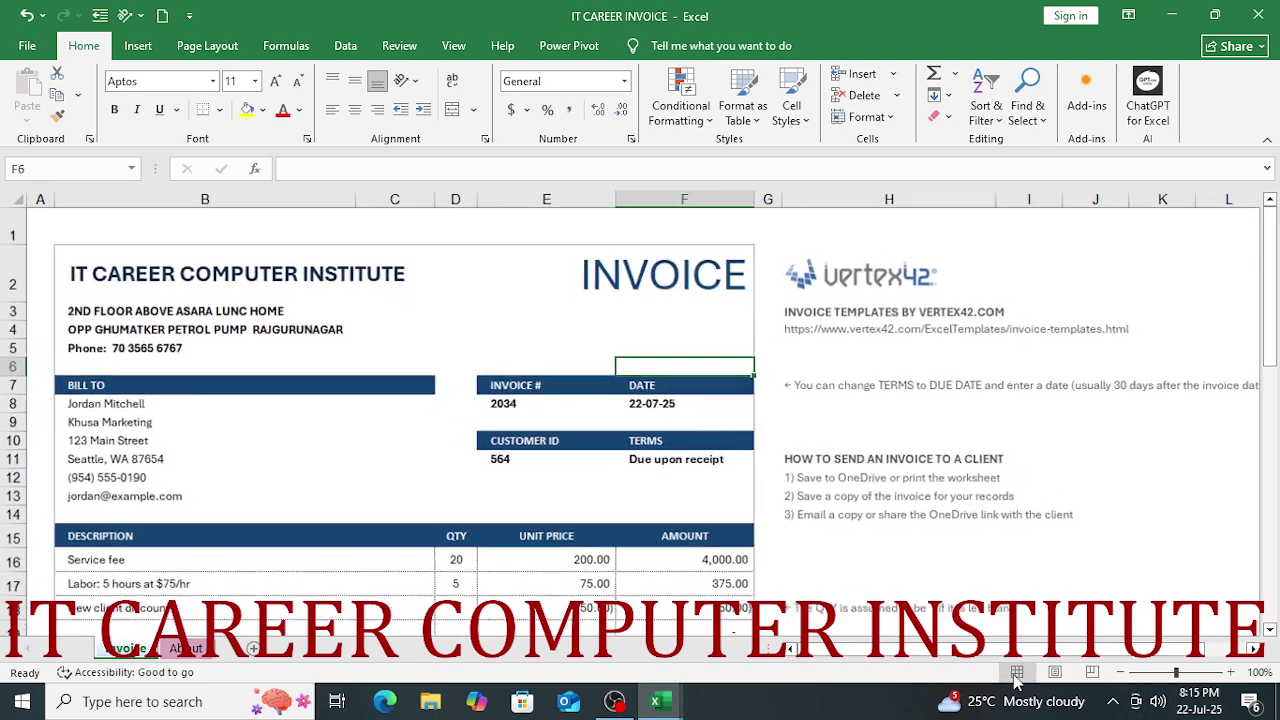
# Export the invoice as a PDF named IT CAREER INVOICE in the IT CAREER folder, opening the file after publishing
pyautogui.click(27, 45)
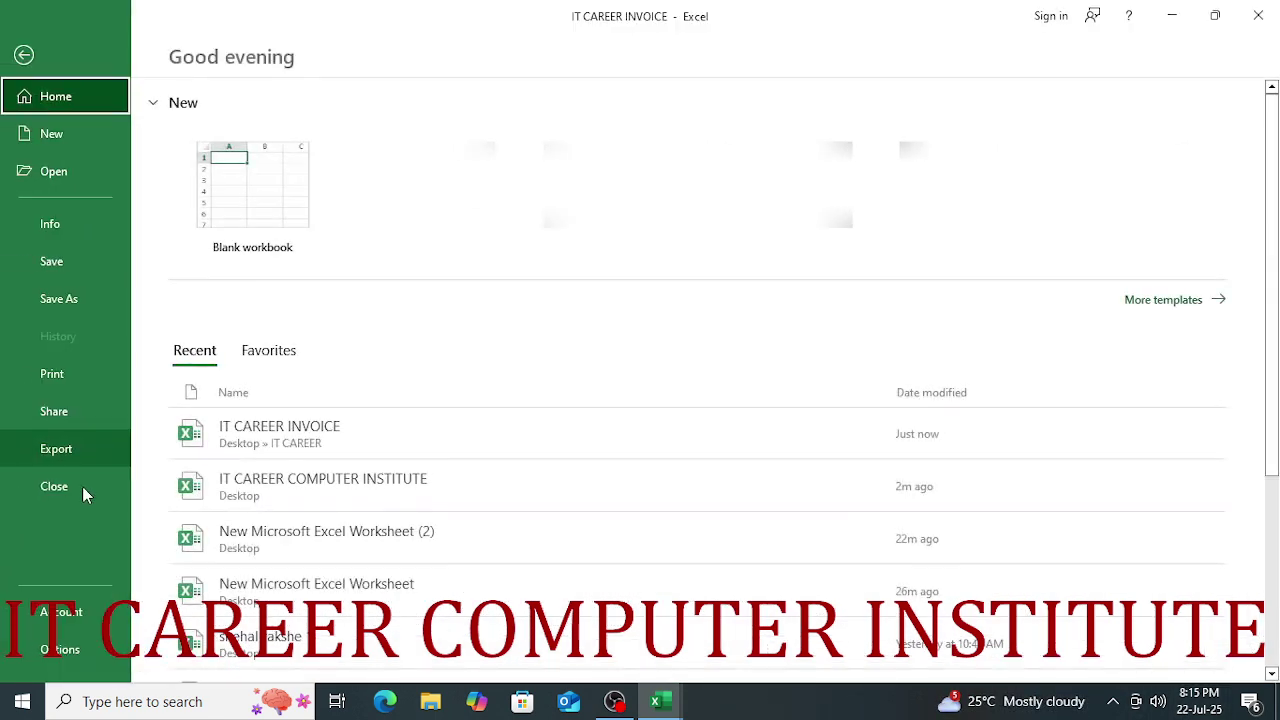
pyautogui.click(83, 463)
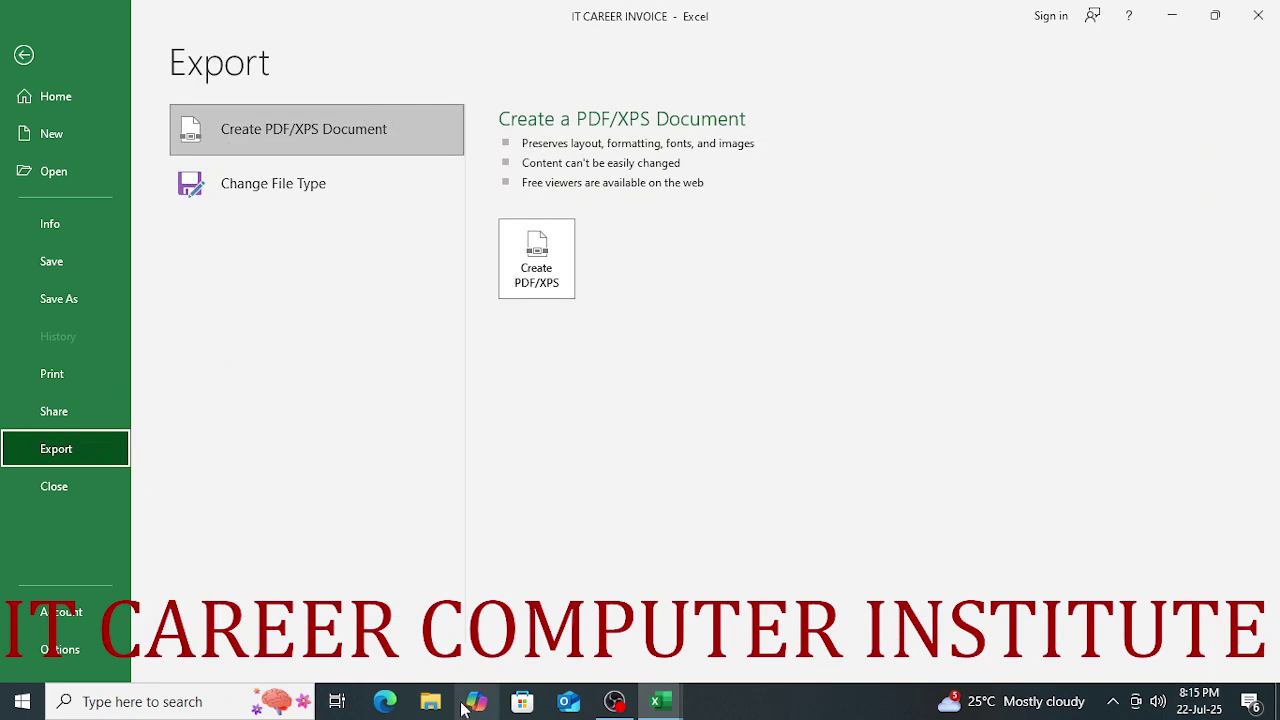
pyautogui.click(566, 267)
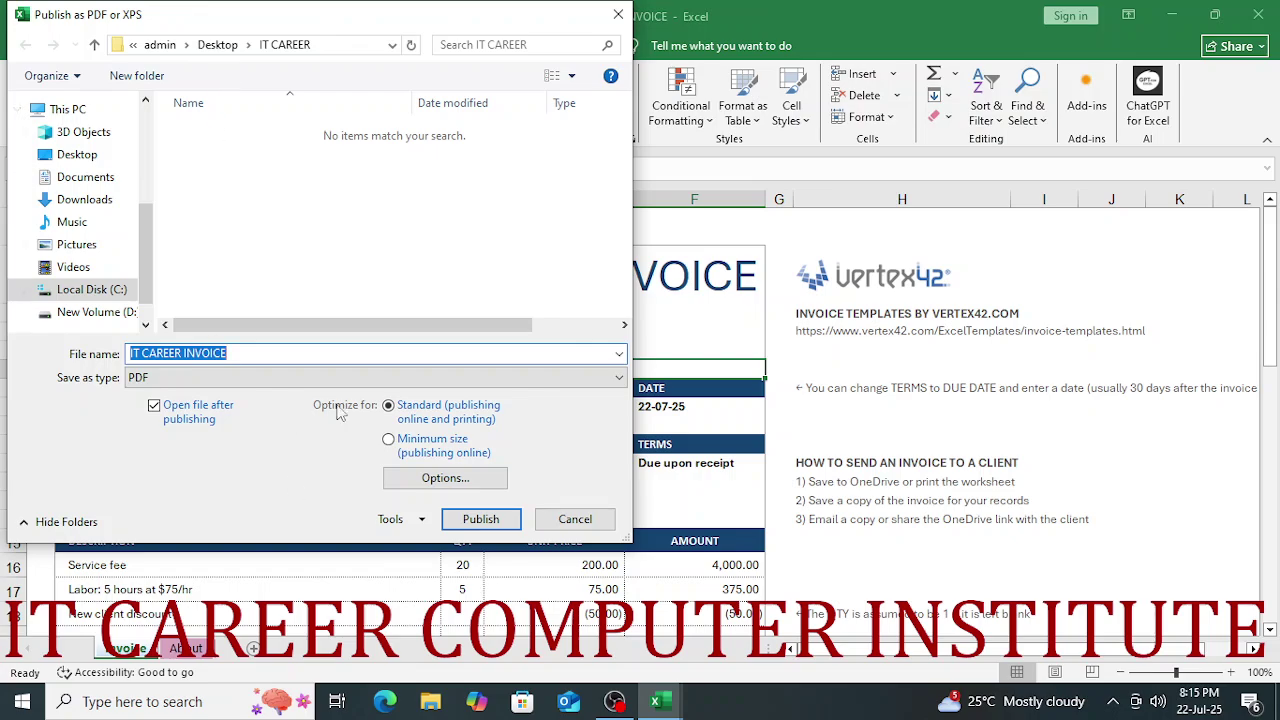
pyautogui.click(480, 519)
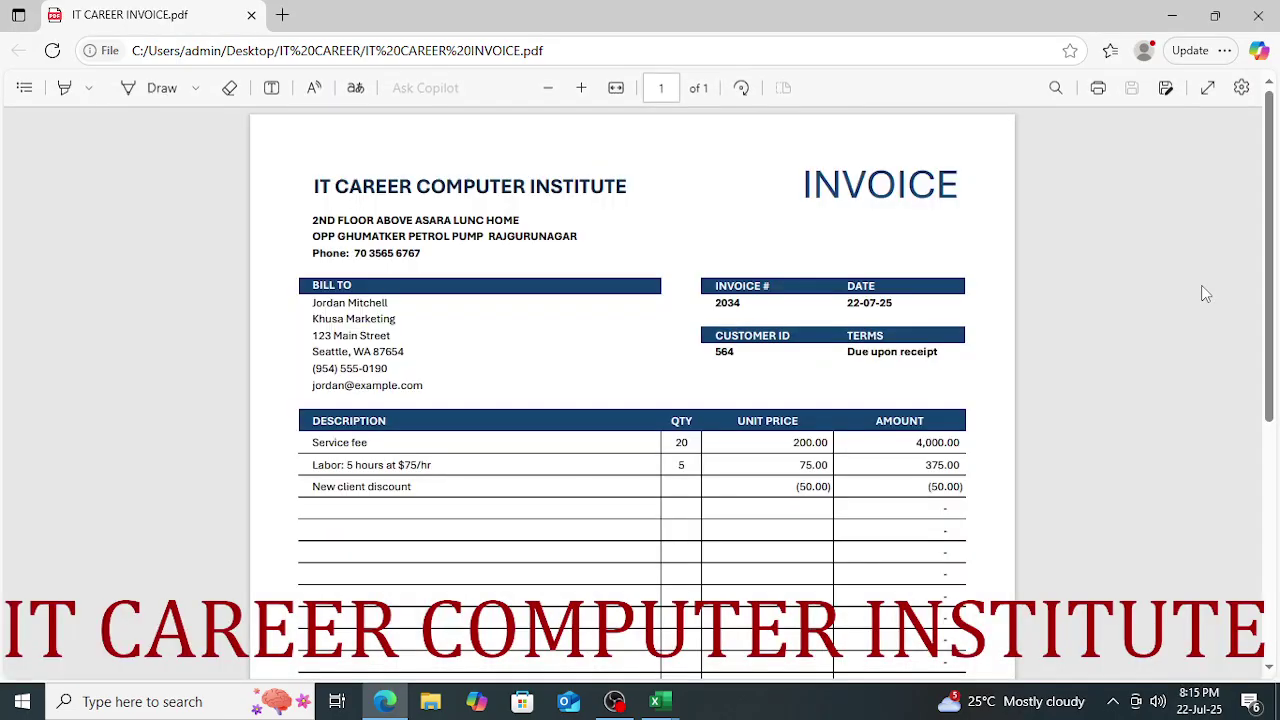
# Look through the published invoice PDF, and close it together with the invoice workbook
pyautogui.scroll(-5, 1076, 300)
pyautogui.scroll(5, 1075, 300)
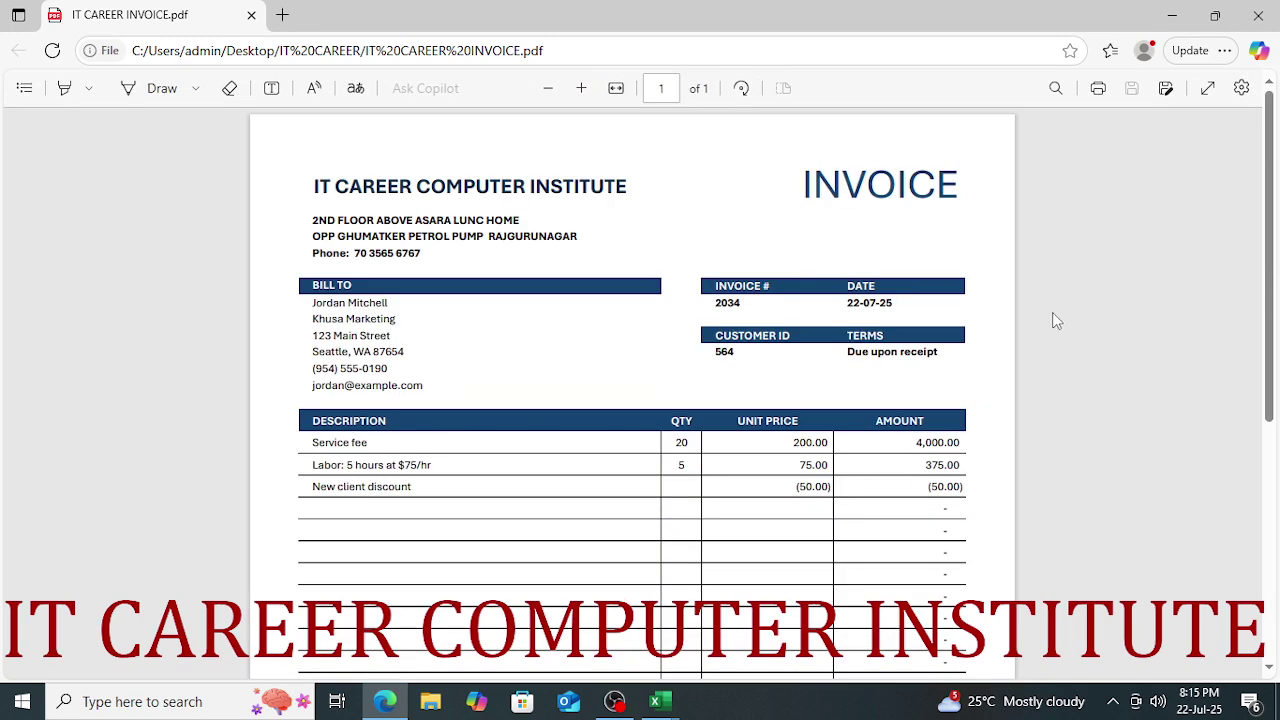
pyautogui.moveTo(290, 200); pyautogui.dragTo(757, 385)
pyautogui.click(851, 325)
pyautogui.click(1258, 15)
# Switch to the Employee attendance record1 workbook and to Expense report1, and close Expense report1
pyautogui.click(664, 694)
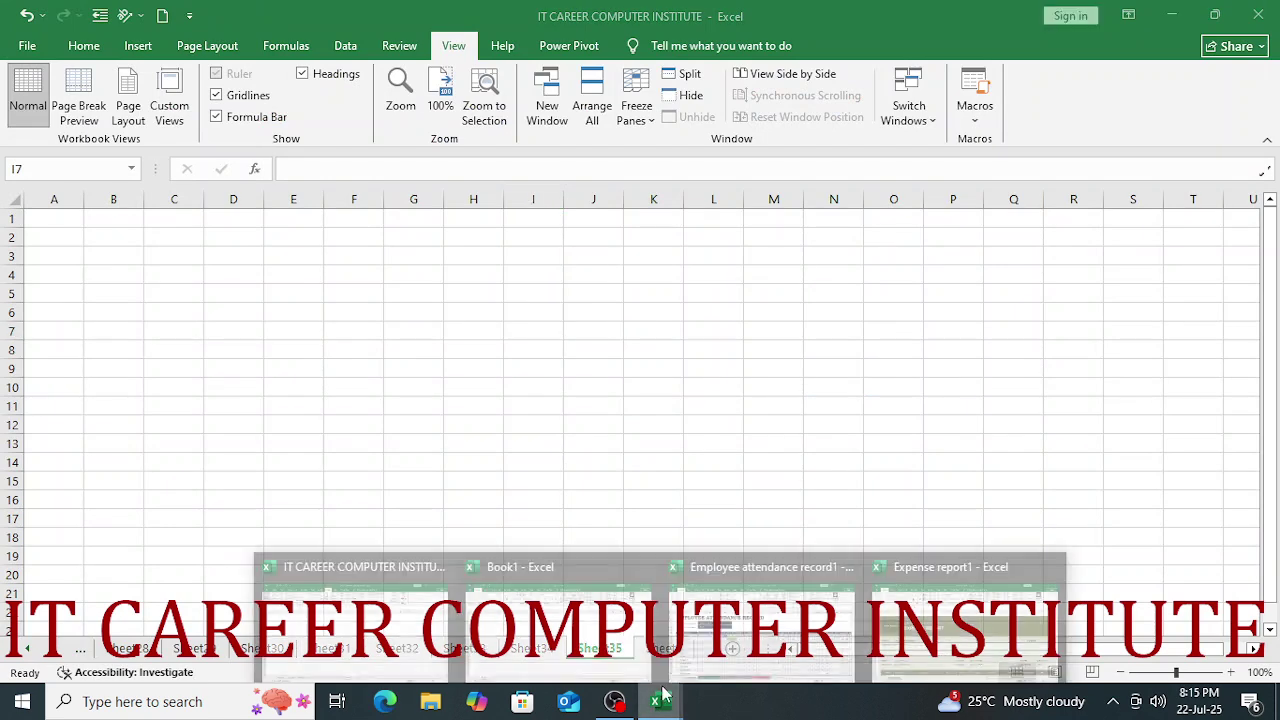
pyautogui.click(720, 620)
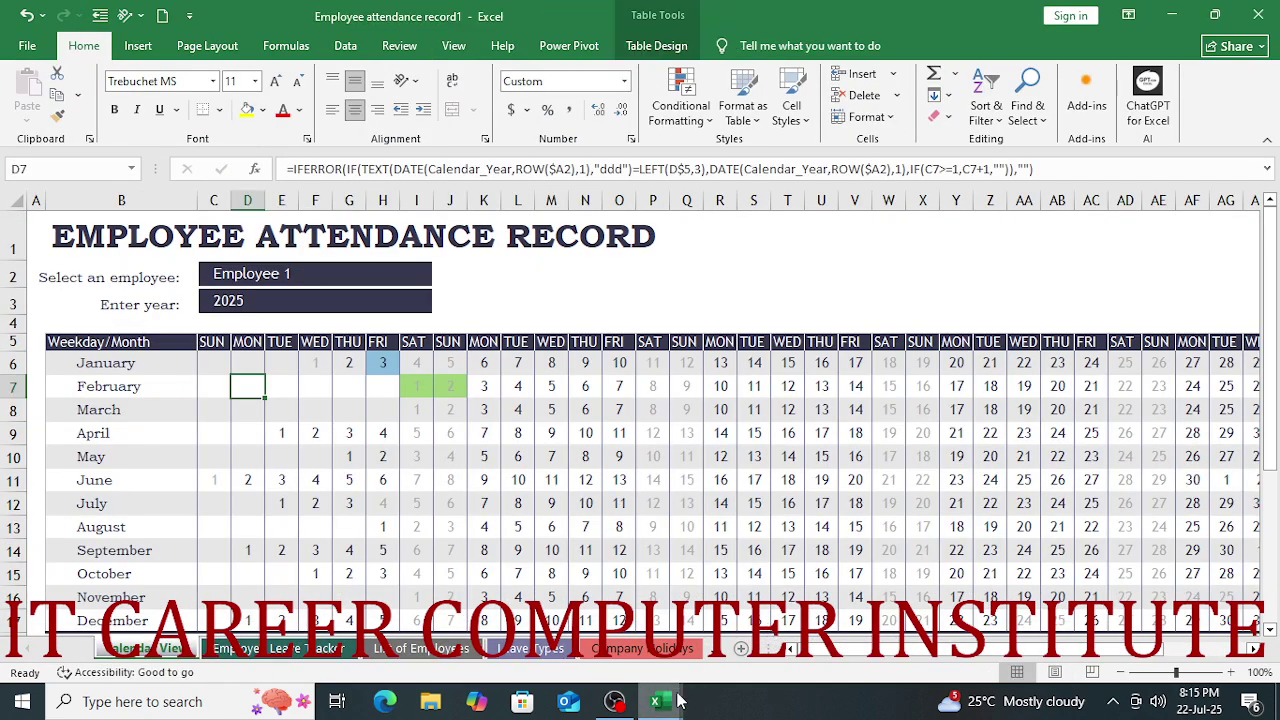
pyautogui.moveTo(680, 700)
pyautogui.click(985, 622)
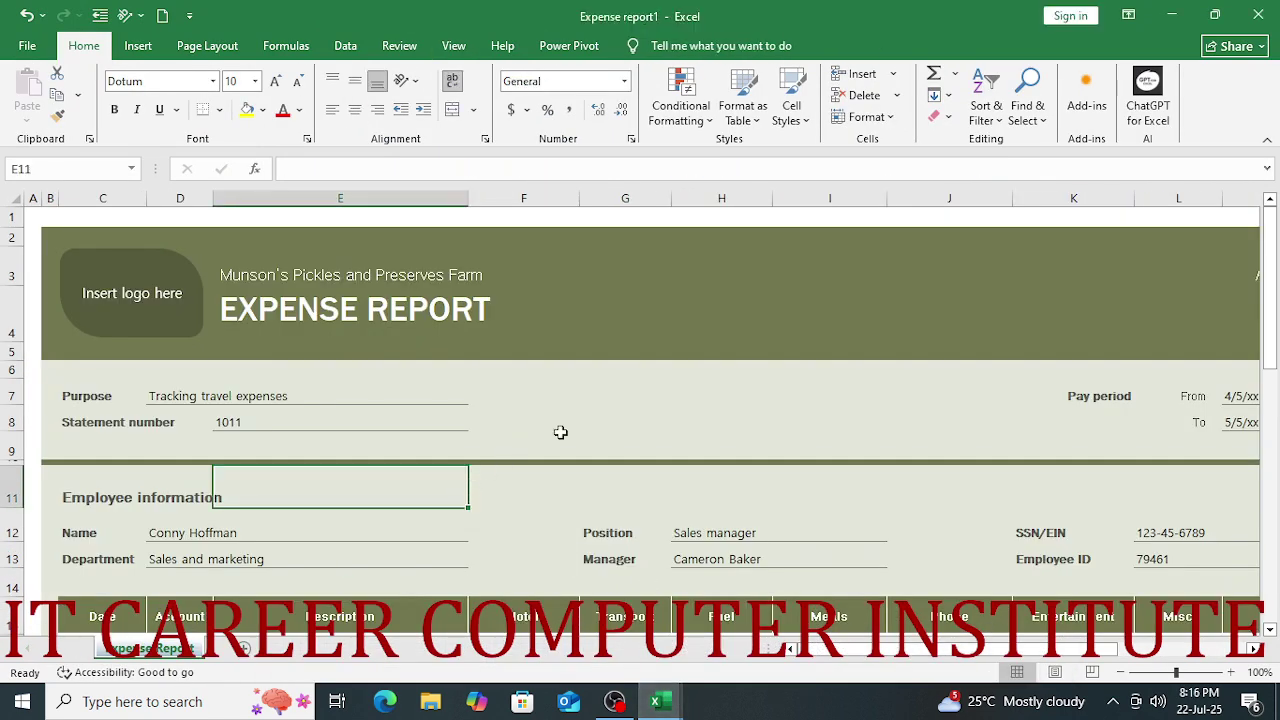
pyautogui.click(1258, 15)
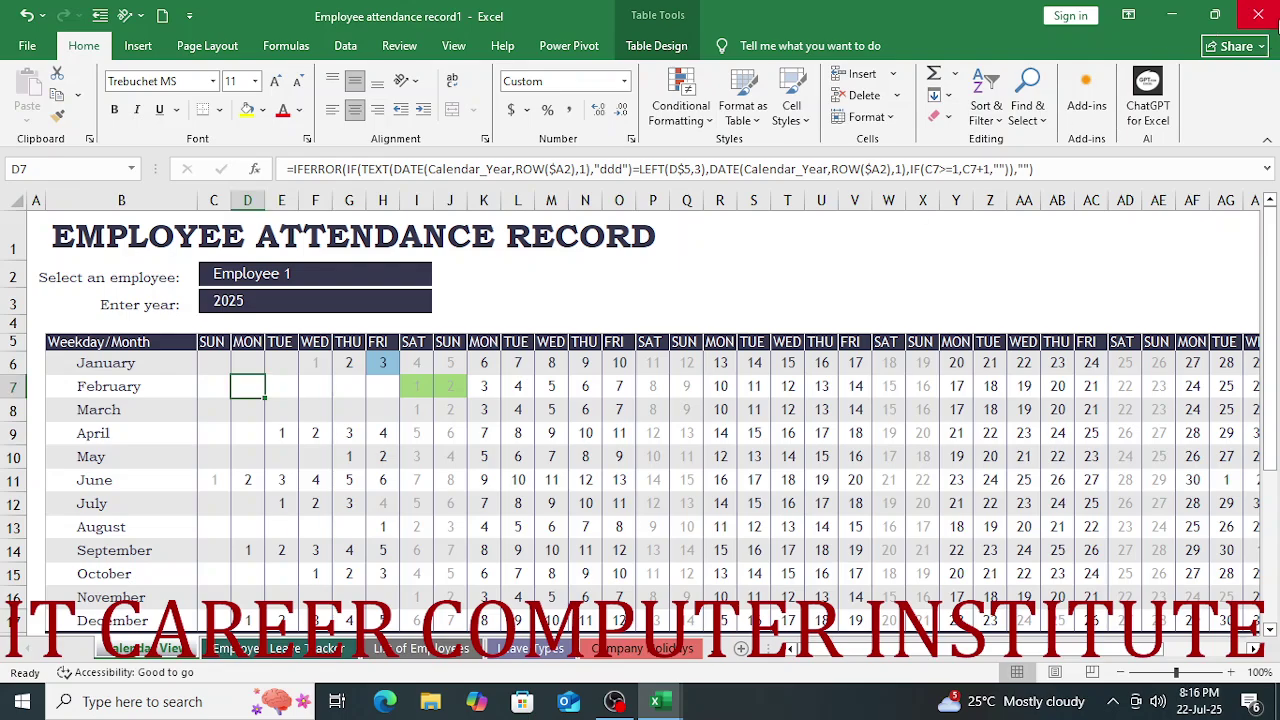
# Minimize the remaining Excel windows to show the desktop
pyautogui.click(1182, 15)
pyautogui.click(1182, 15)
pyautogui.click(1182, 15)
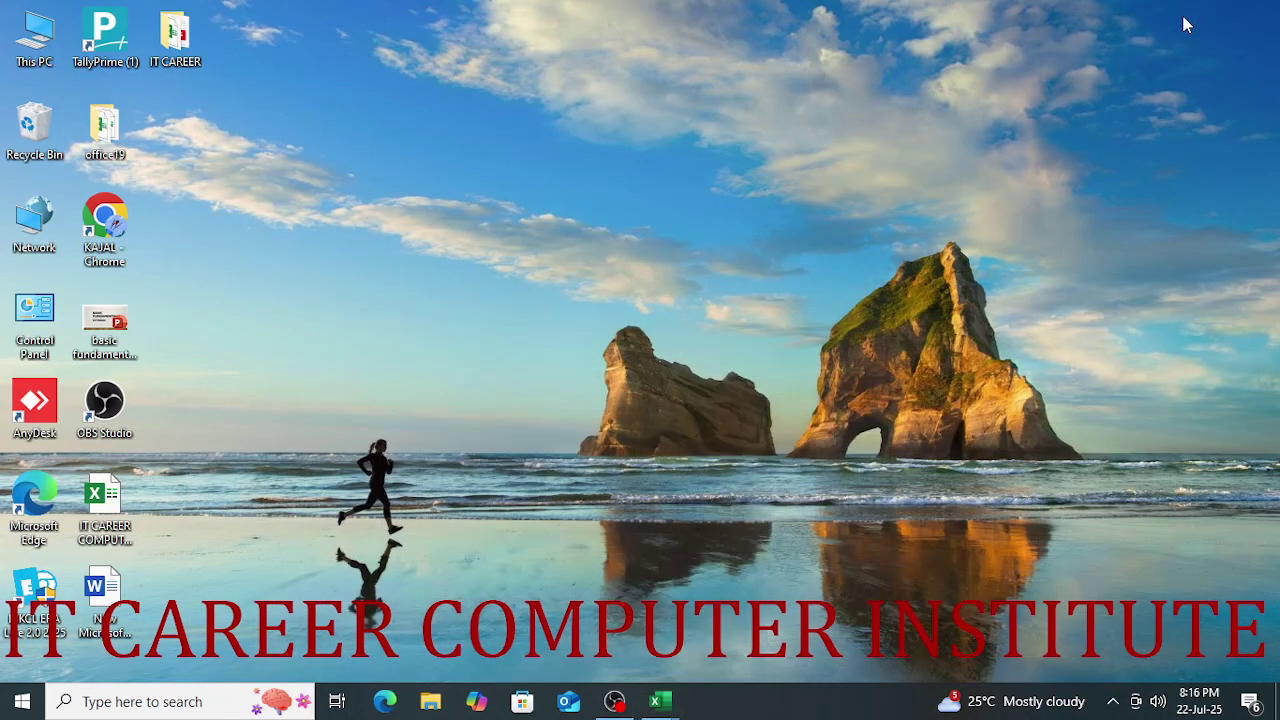
# Open the IT CAREER INVOICE workbook from the IT CAREER folder on the desktop and bring it to the front
pyautogui.doubleClick(104, 125)
pyautogui.click(1256, 10)
pyautogui.doubleClick(192, 62)
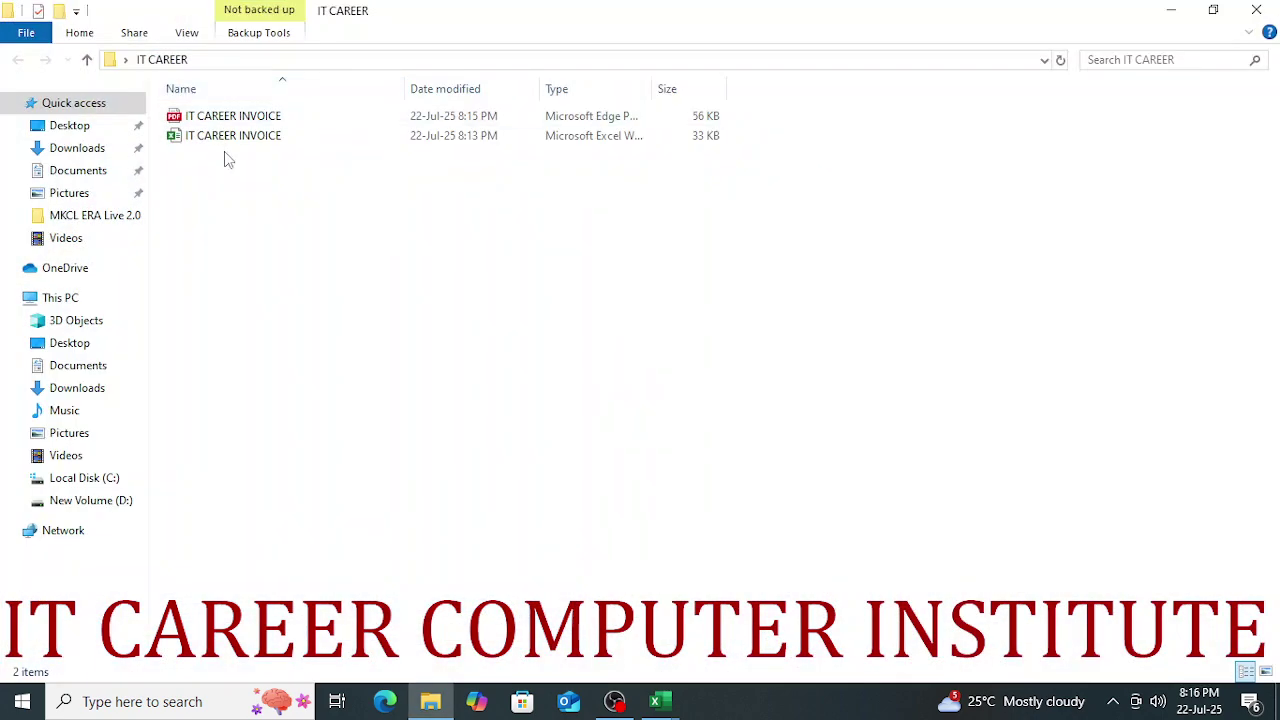
pyautogui.doubleClick(224, 136)
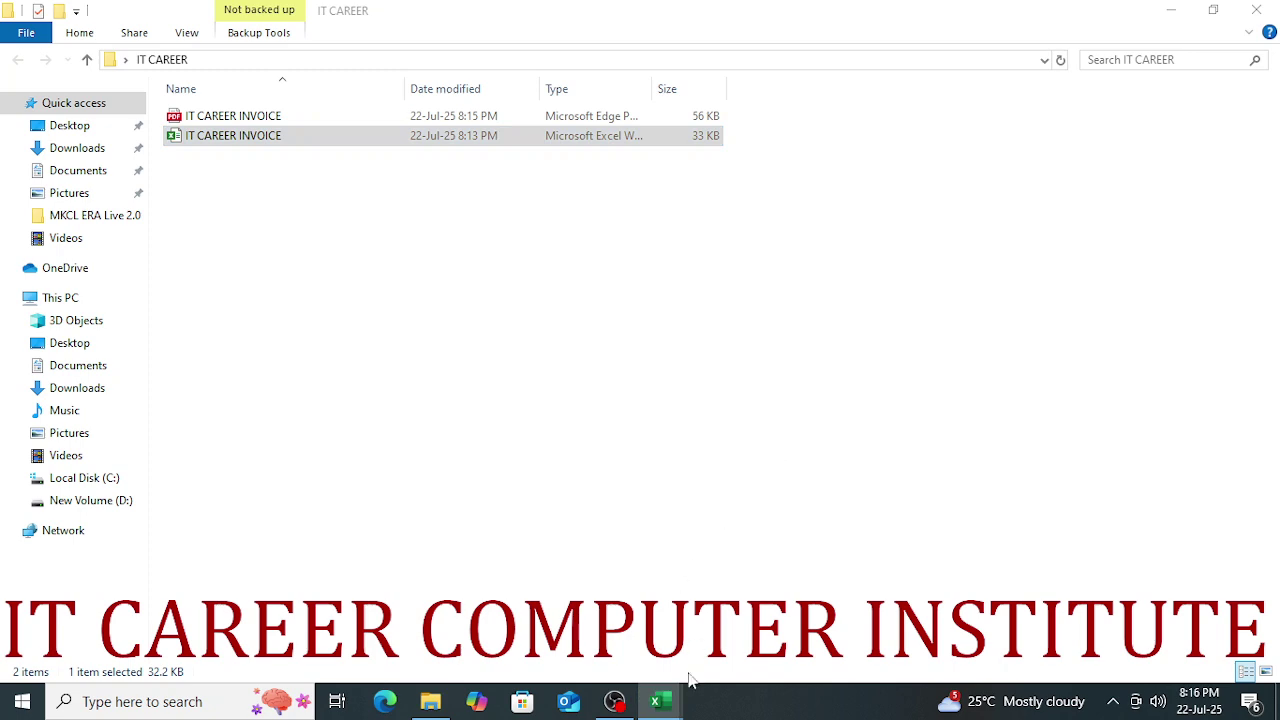
pyautogui.click(664, 702)
pyautogui.click(824, 341)
# View the export options for the IT CAREER INVOICE workbook, and close the workbook
pyautogui.click(26, 45)
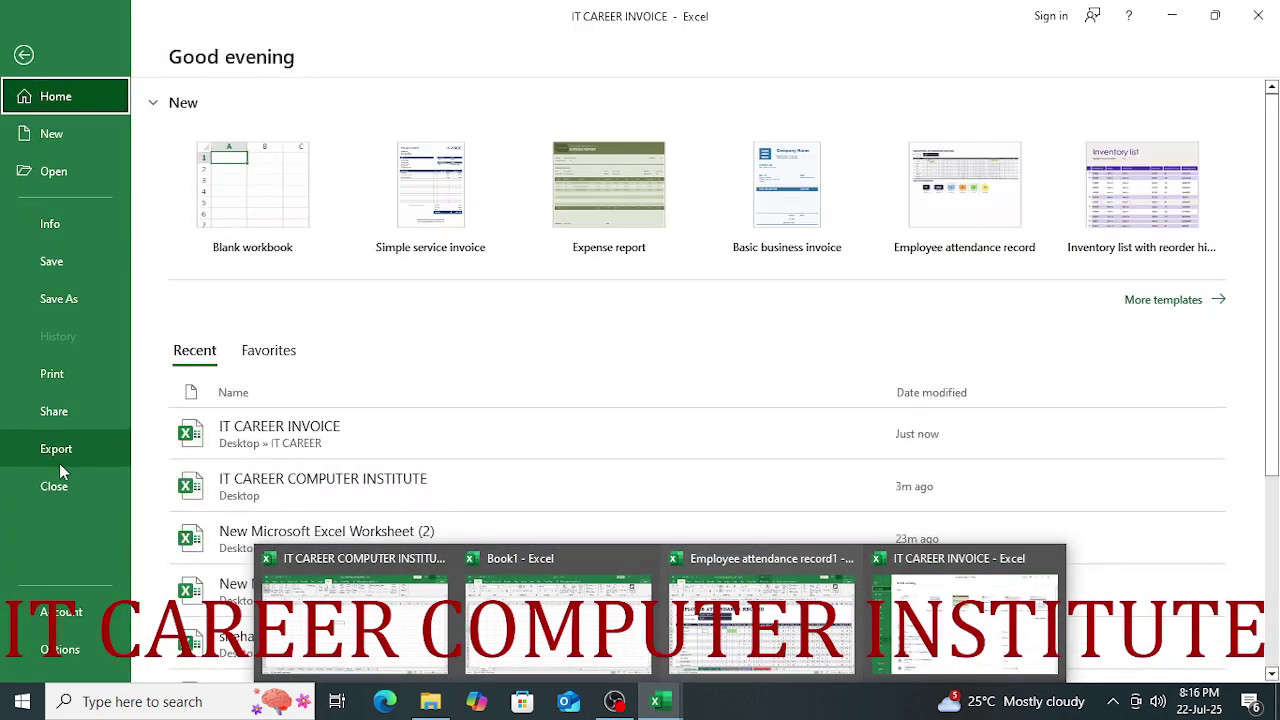
pyautogui.click(59, 460)
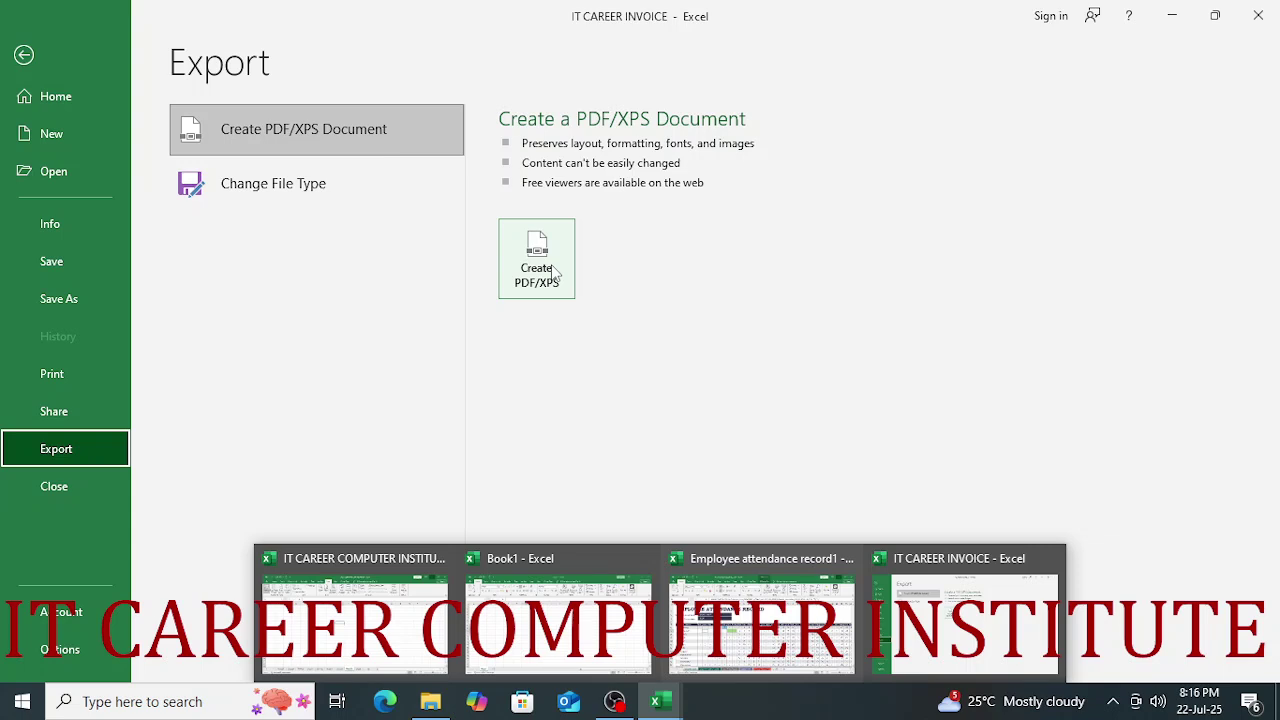
pyautogui.click(70, 486)
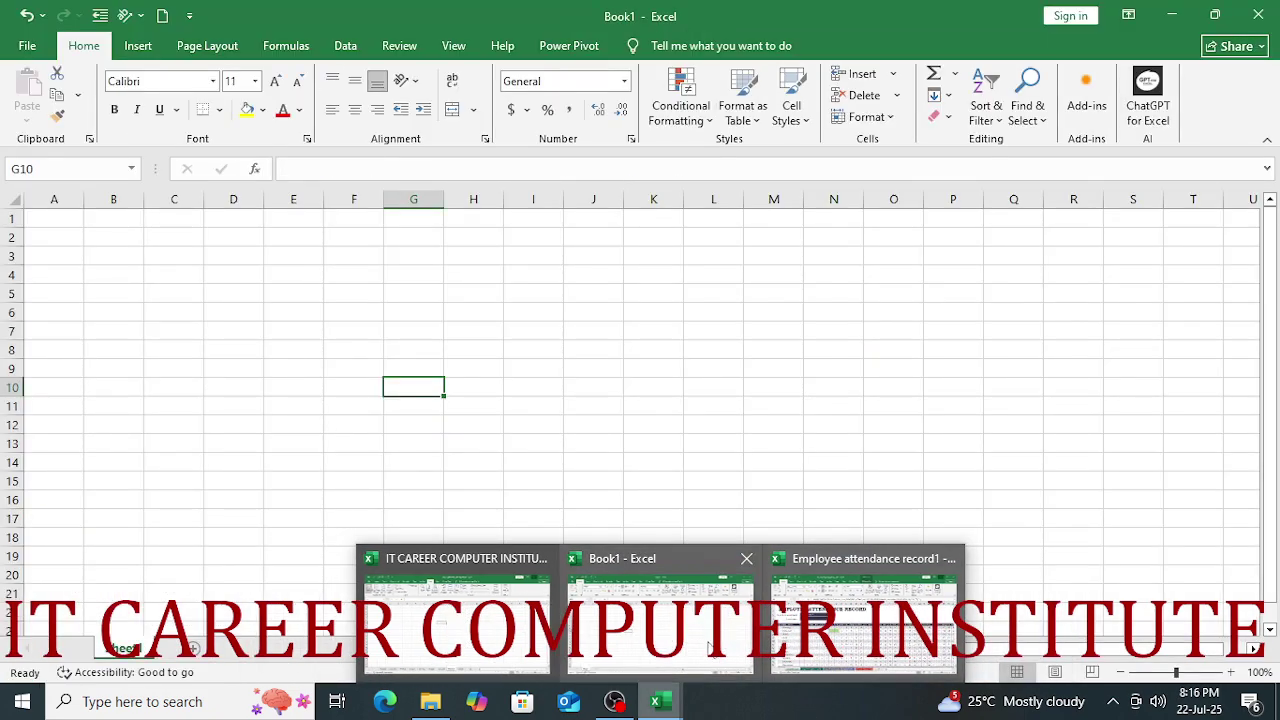
# Close the Employee attendance record1 workbook and switch to Book1
pyautogui.click(791, 640)
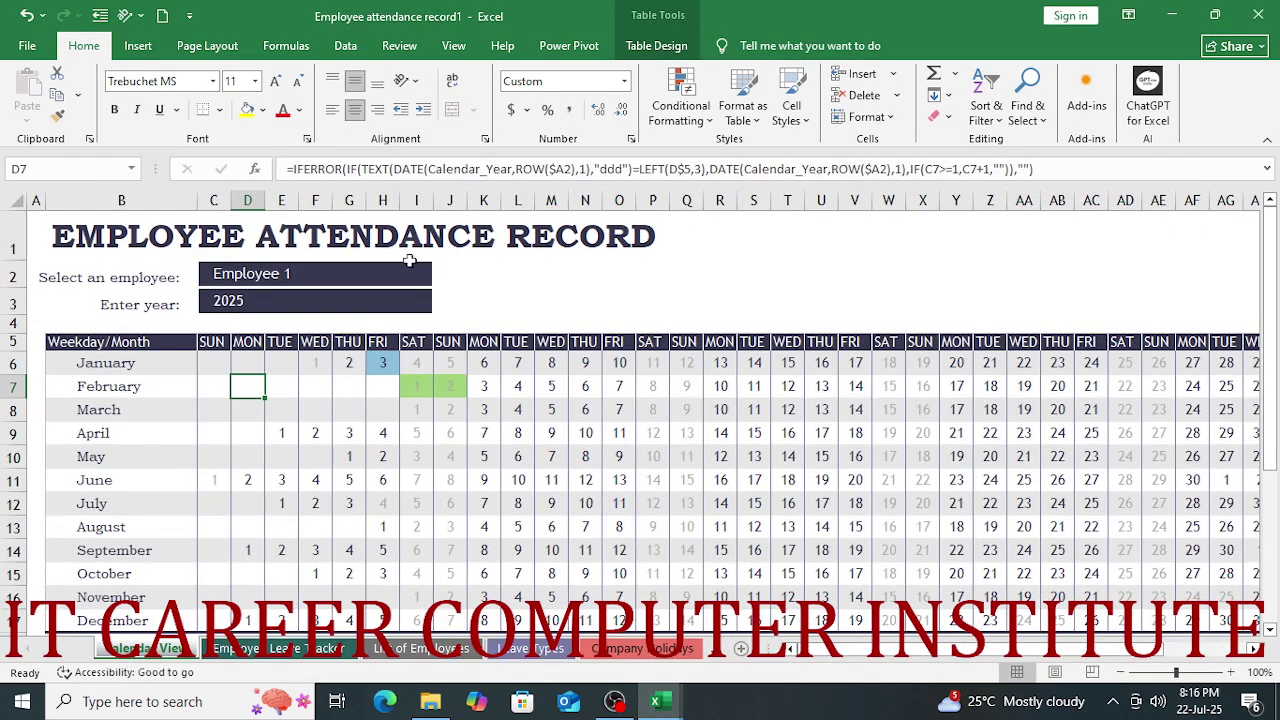
pyautogui.click(1258, 15)
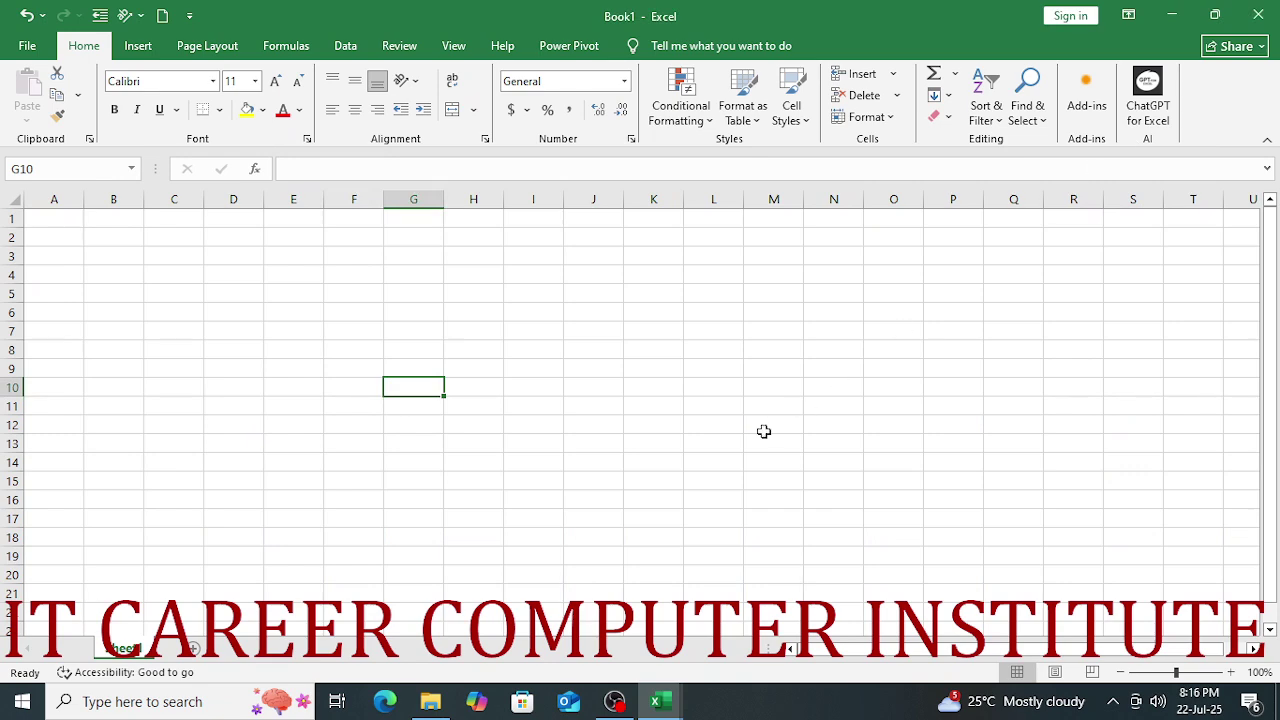
pyautogui.click(660, 701)
pyautogui.click(743, 610)
# Look over the file commands for Book1, and return to its empty worksheet
pyautogui.click(40, 48)
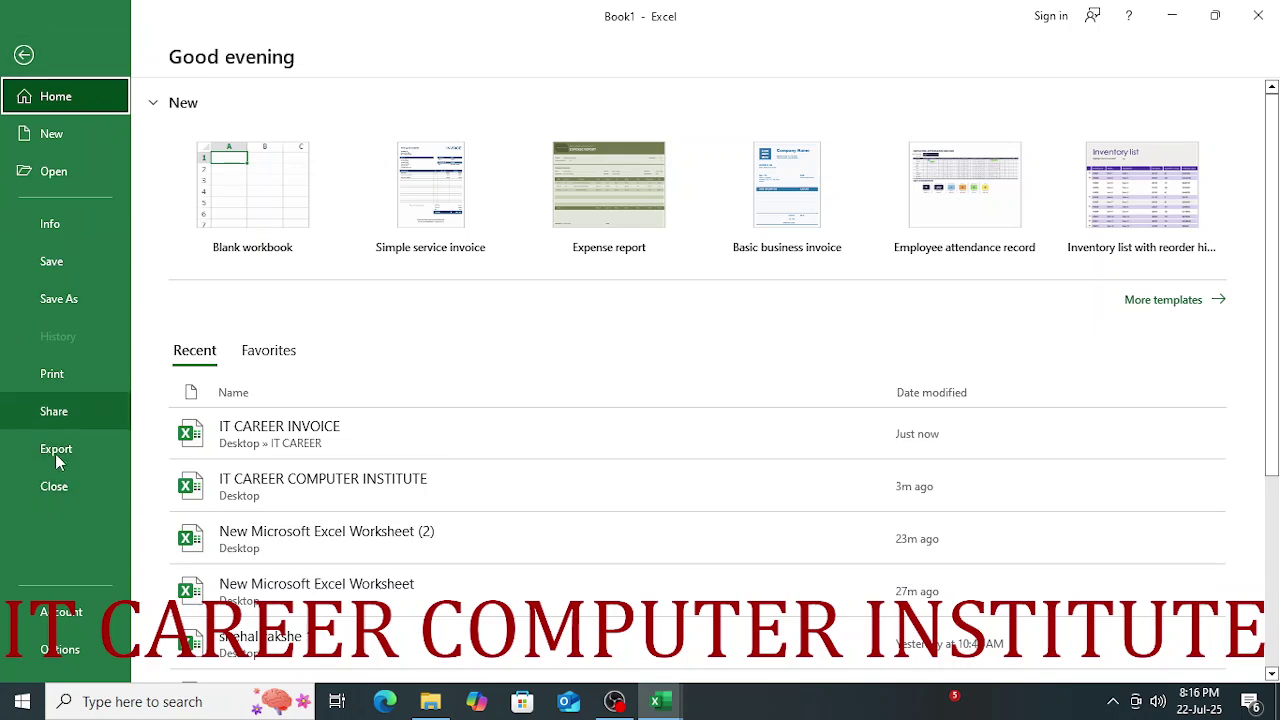
pyautogui.click(44, 44)
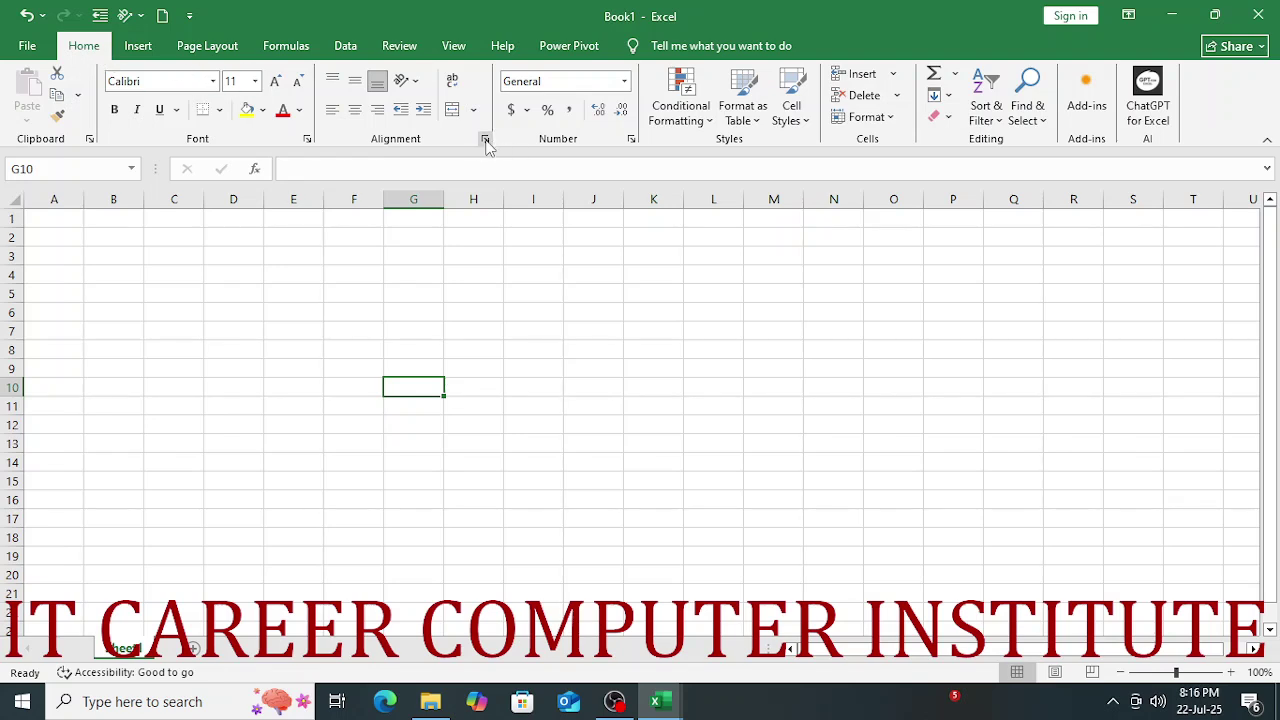
pyautogui.click(388, 298)
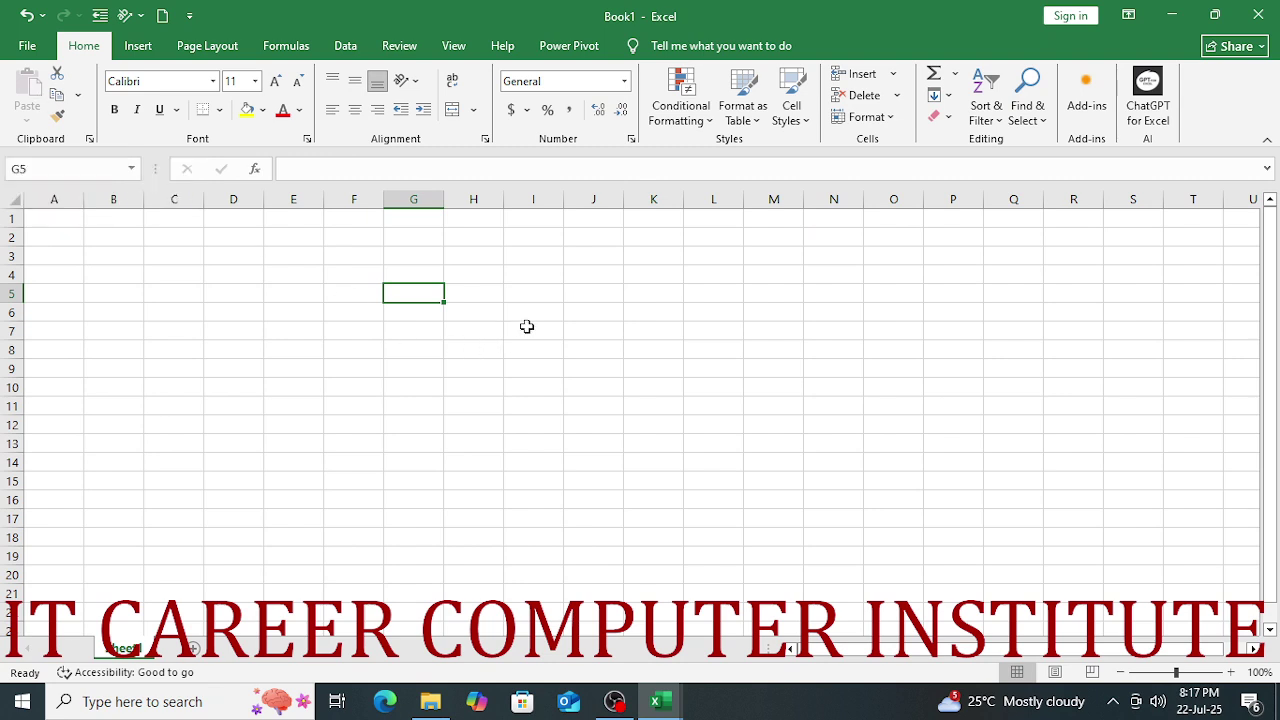
pyautogui.click(332, 274)
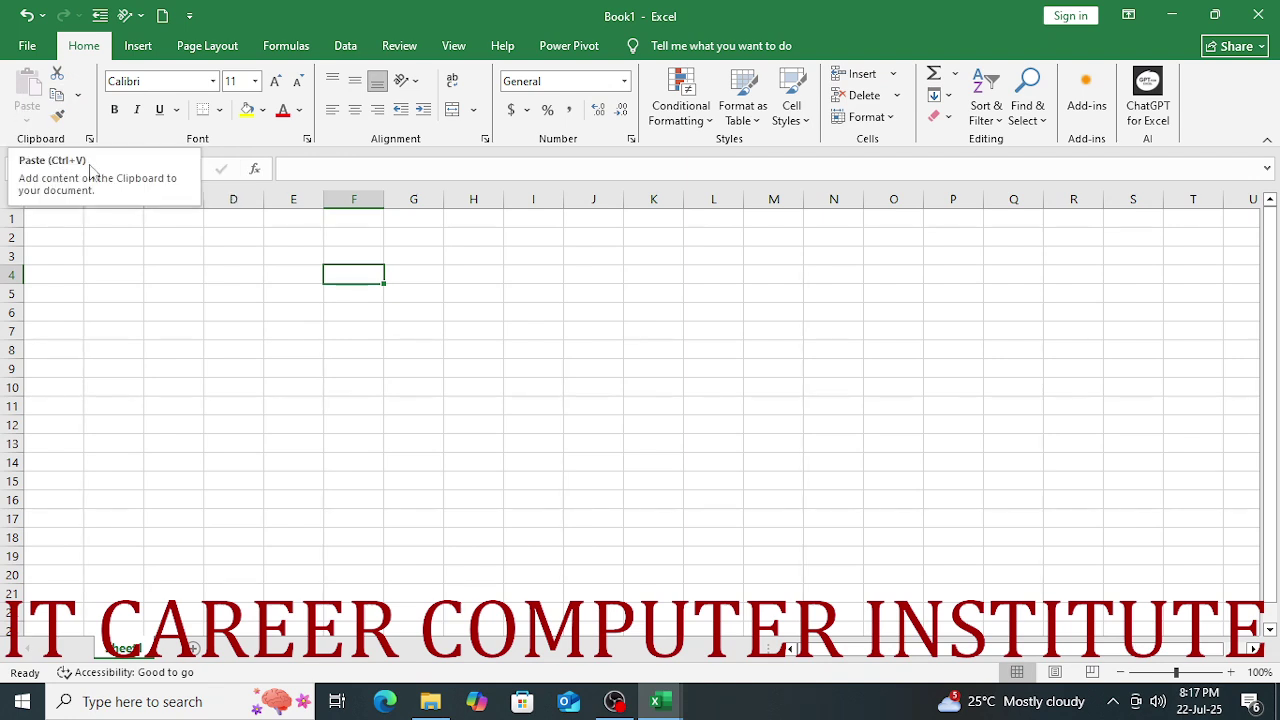
# Enter IT CAREER in cell F3 and keep that cell selected
pyautogui.click(362, 259)
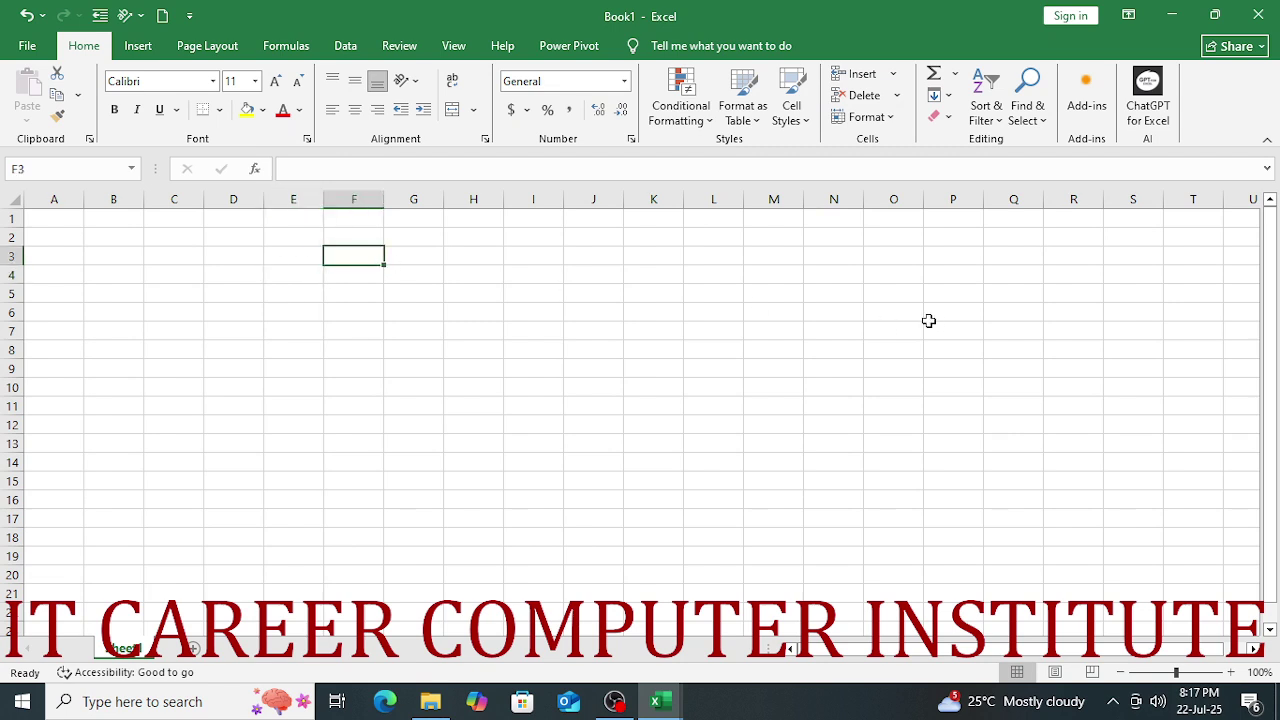
pyautogui.write('IT CAREER')
pyautogui.press('Return')
pyautogui.press('Up')
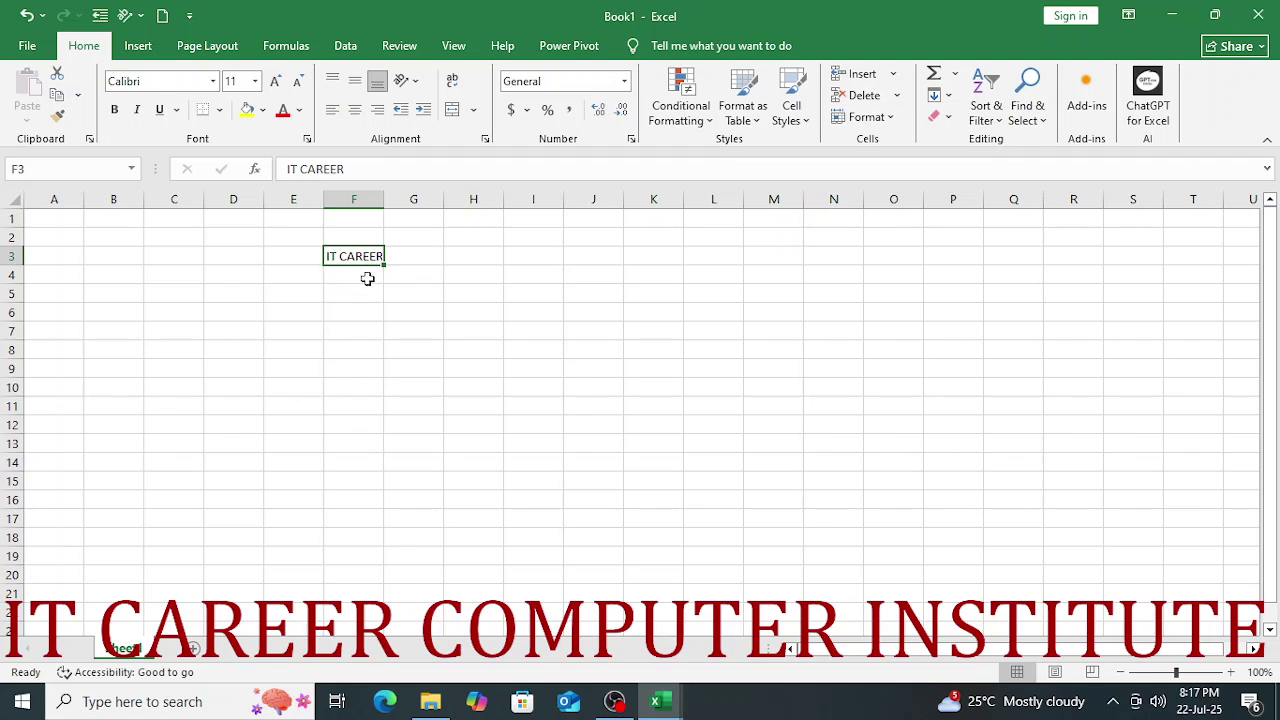
# Cut the IT CAREER text from cell F3 and paste it into cell F17
pyautogui.click(361, 520)
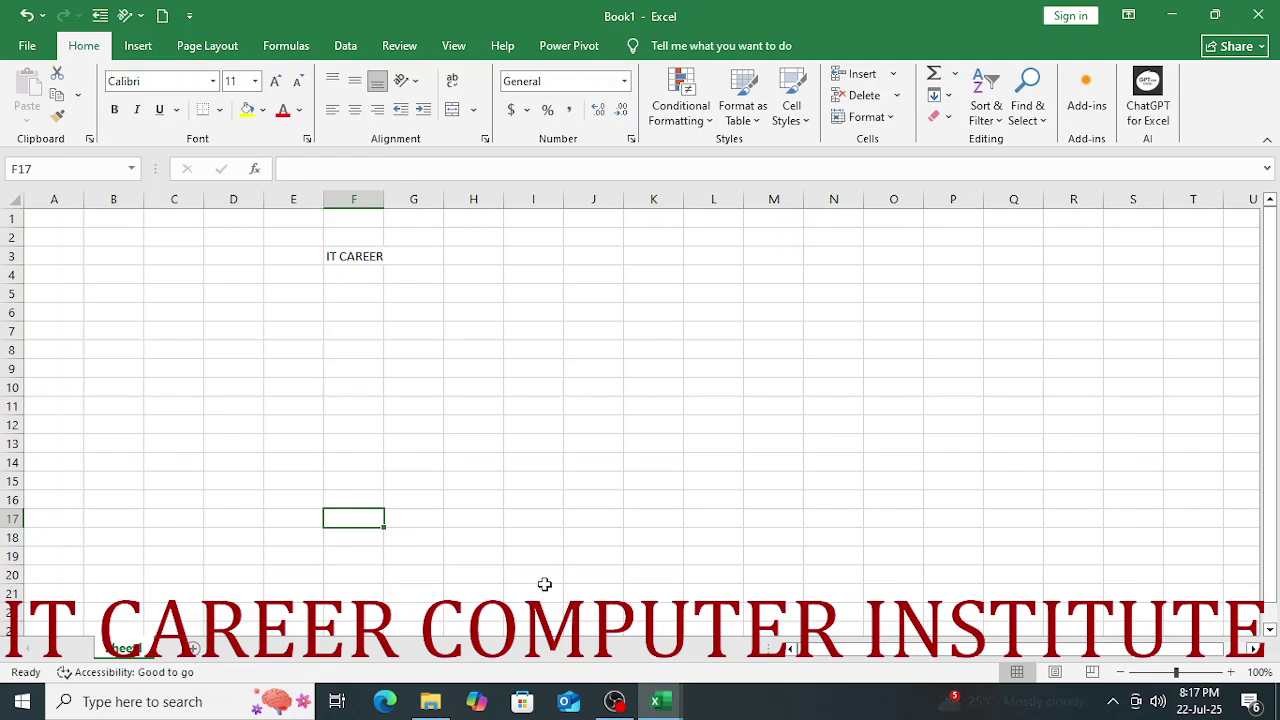
pyautogui.click(355, 259)
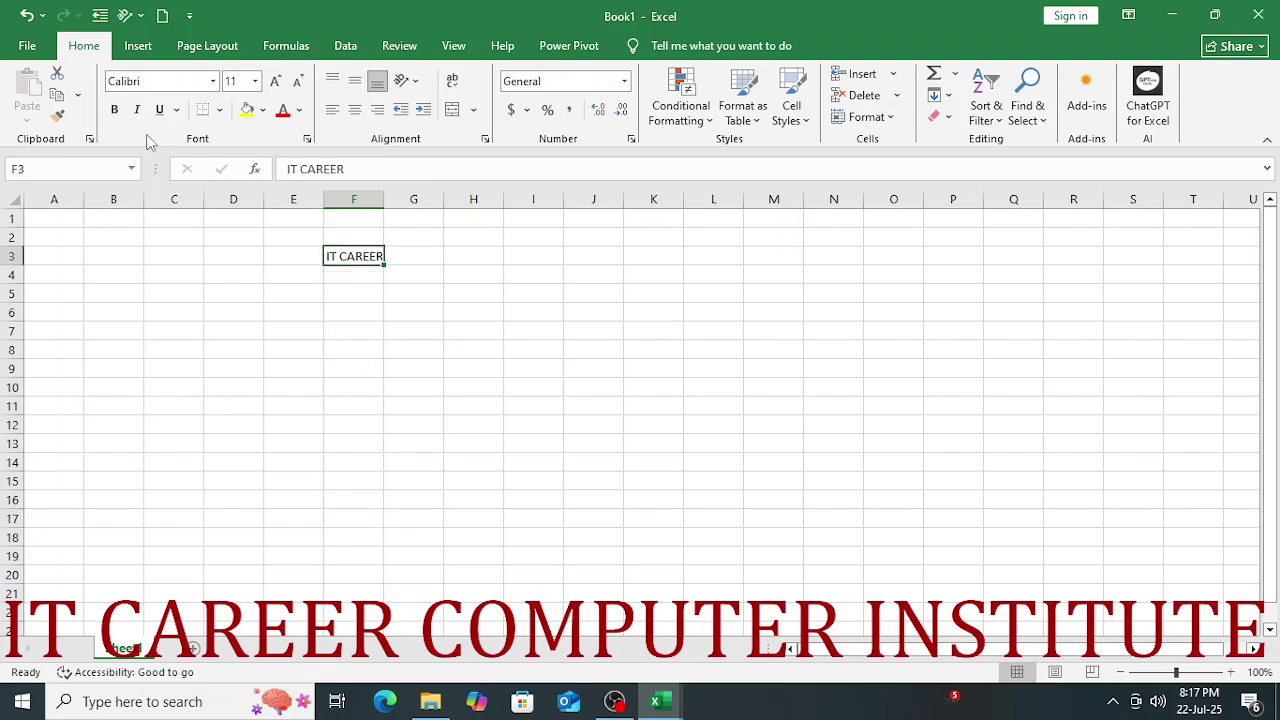
pyautogui.click(57, 74)
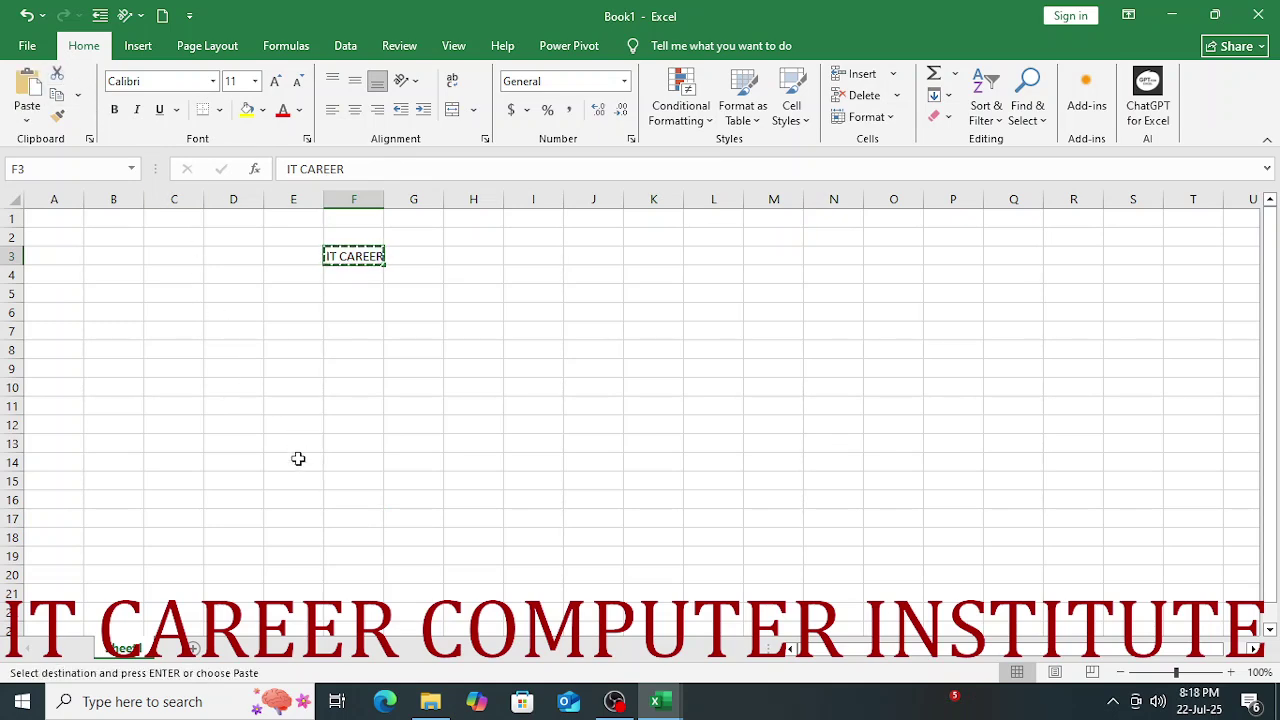
pyautogui.click(352, 513)
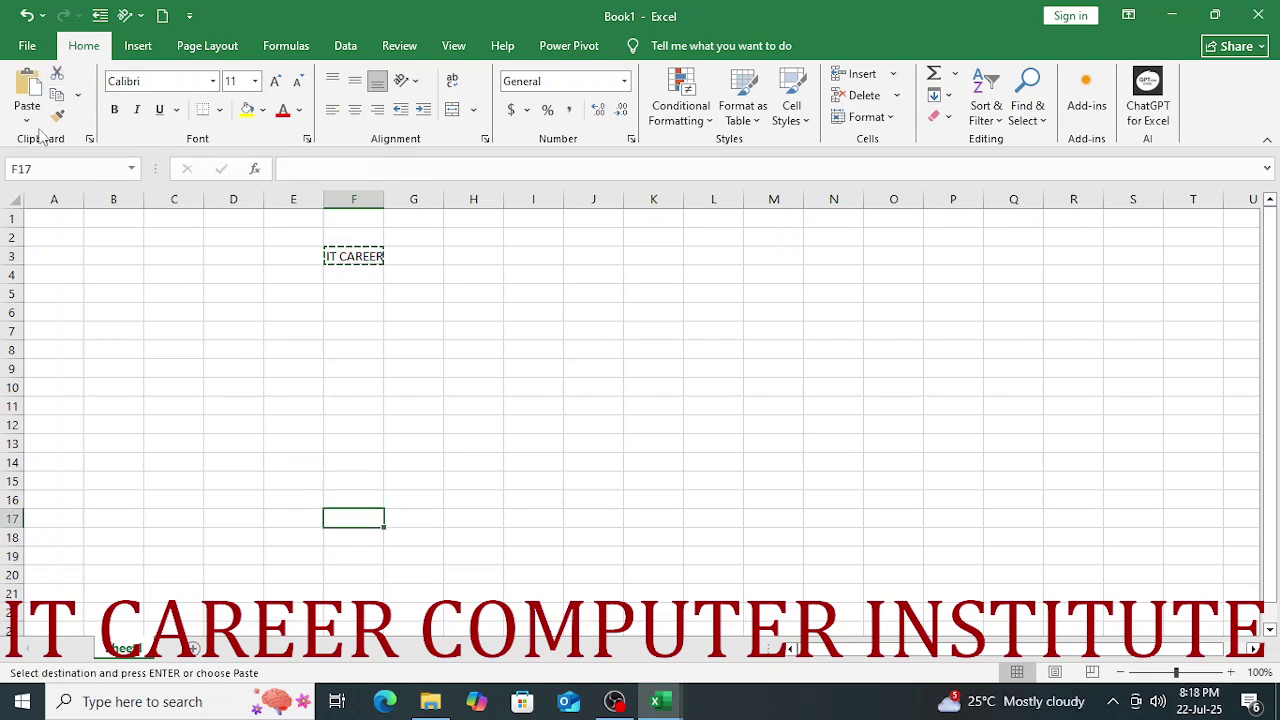
pyautogui.click(30, 88)
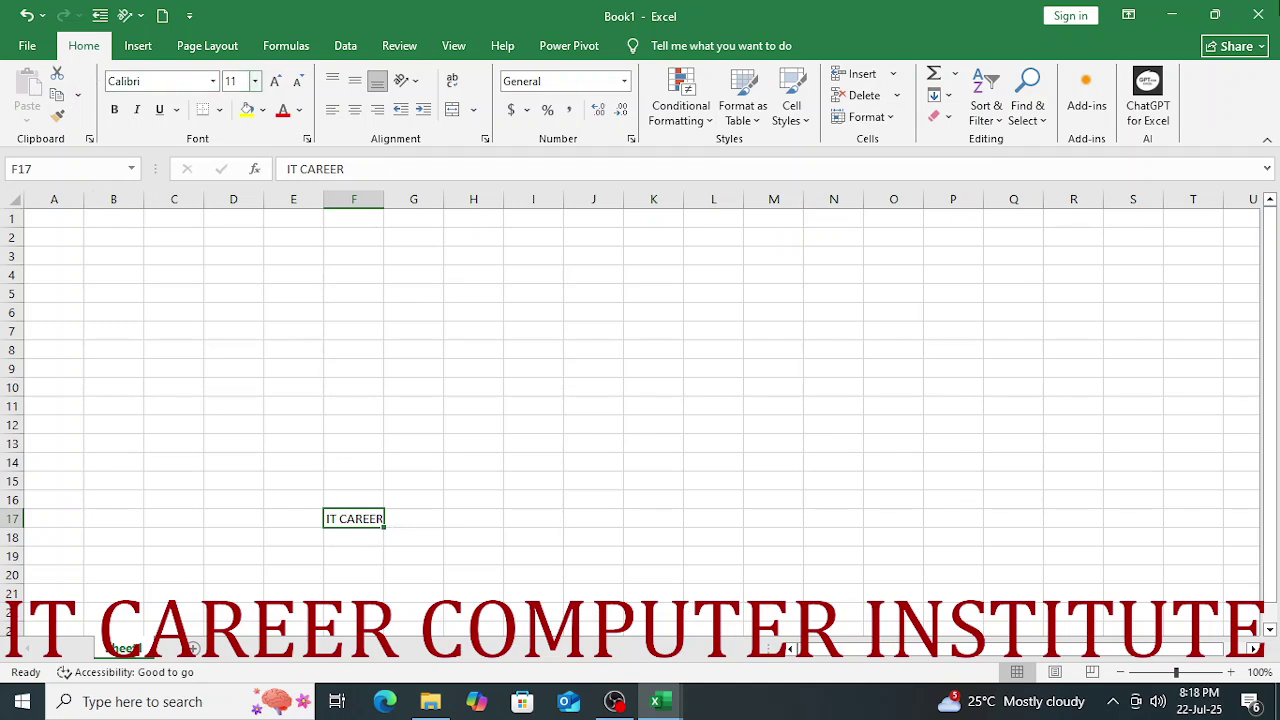
# Move the IT CAREER text from cell F17 to cell C3
pyautogui.click(57, 94)
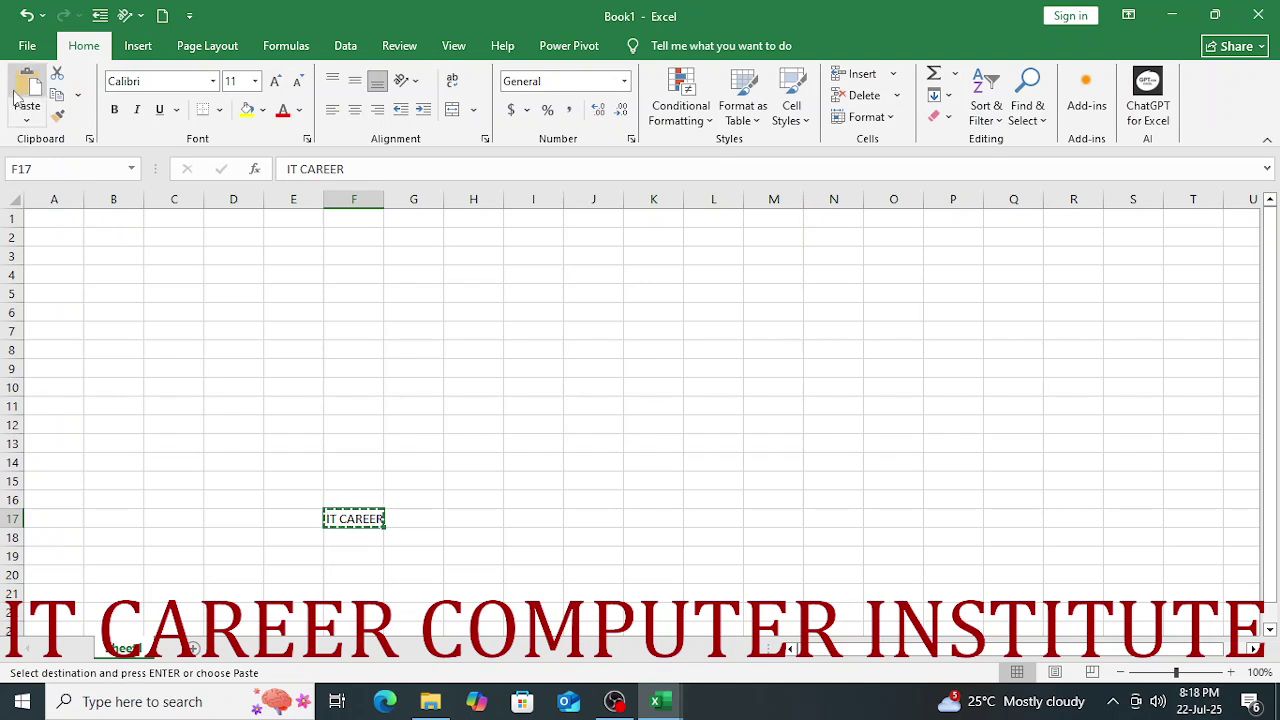
pyautogui.click(180, 257)
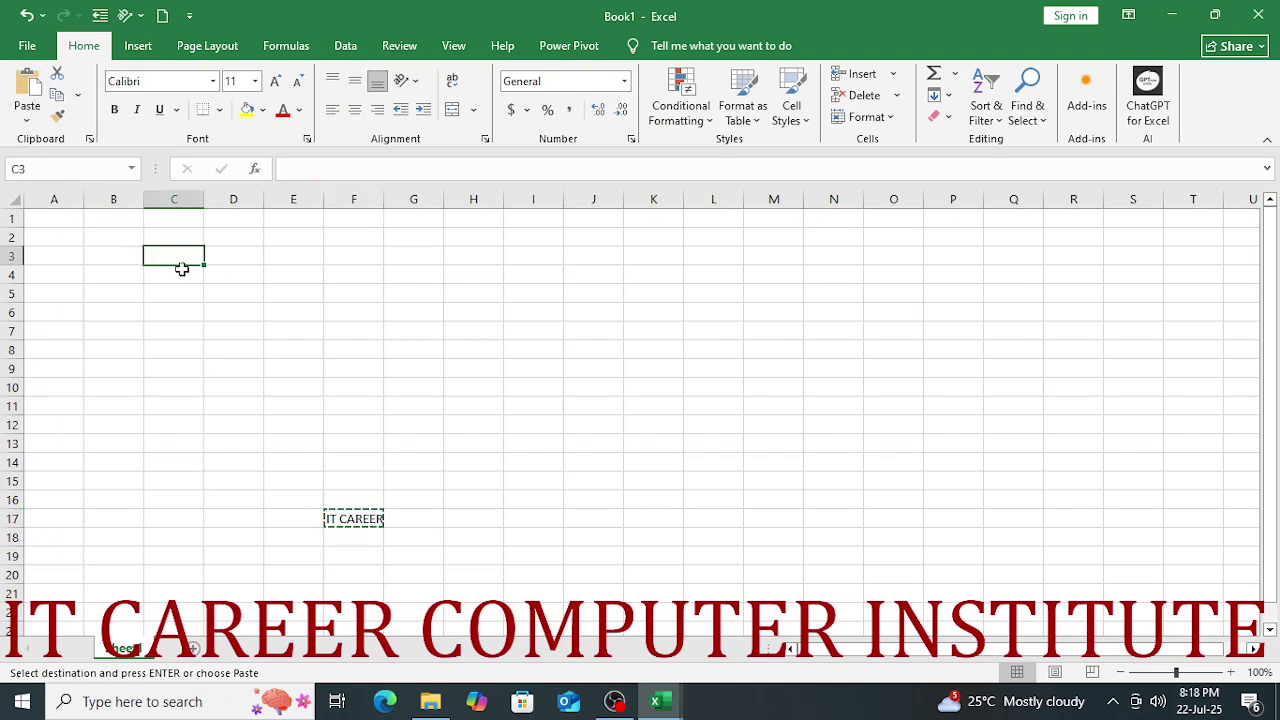
pyautogui.click(38, 95)
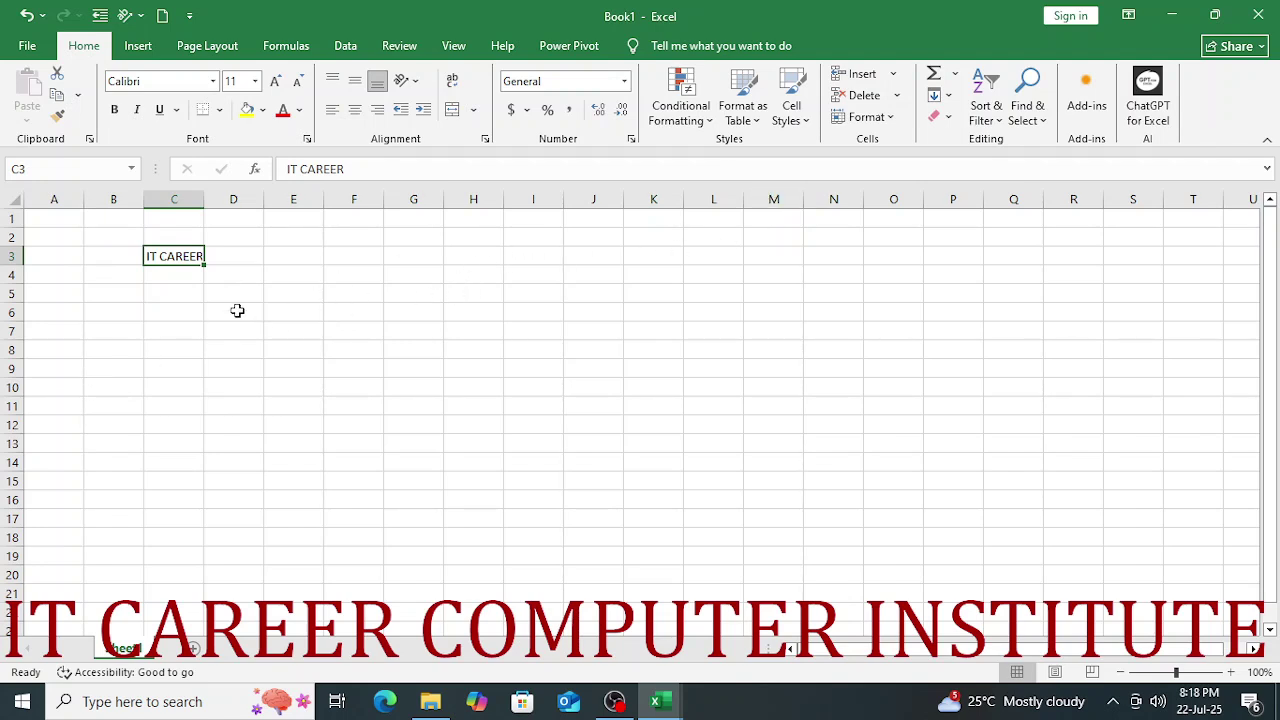
# Copy the IT CAREER text from cell C3 to cell F17, and end the copy mode
pyautogui.click(57, 97)
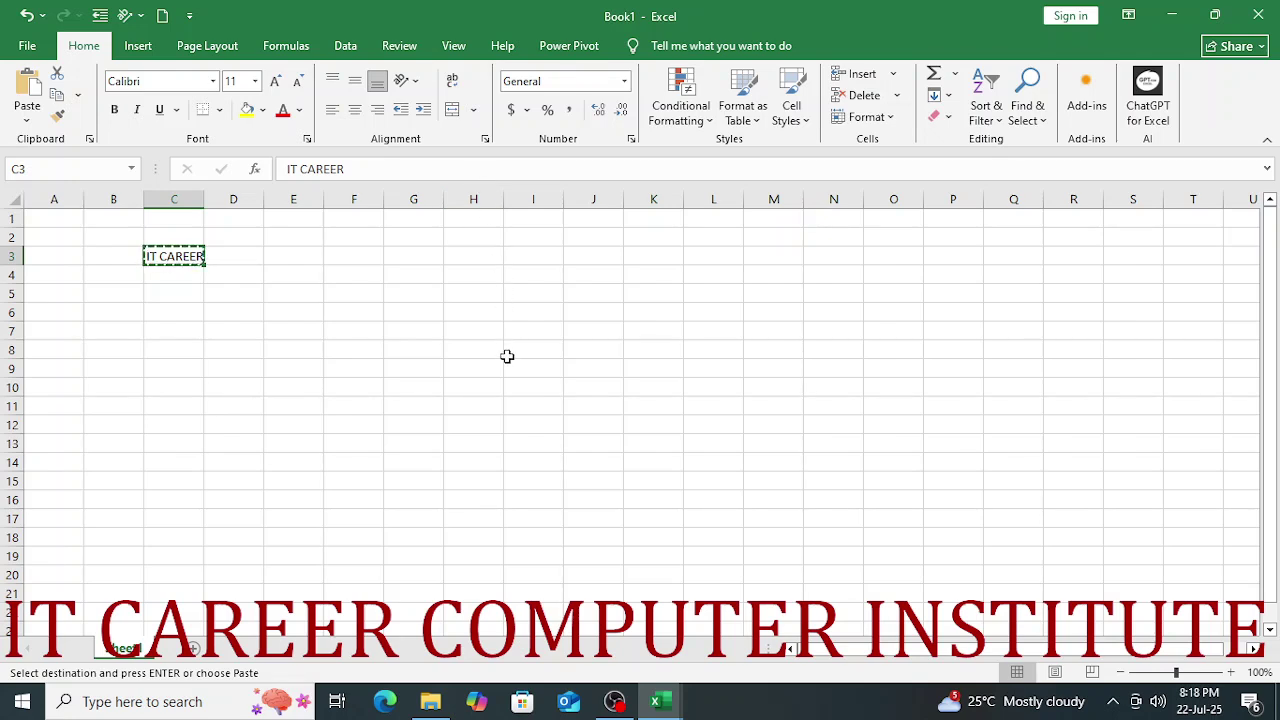
pyautogui.click(351, 517)
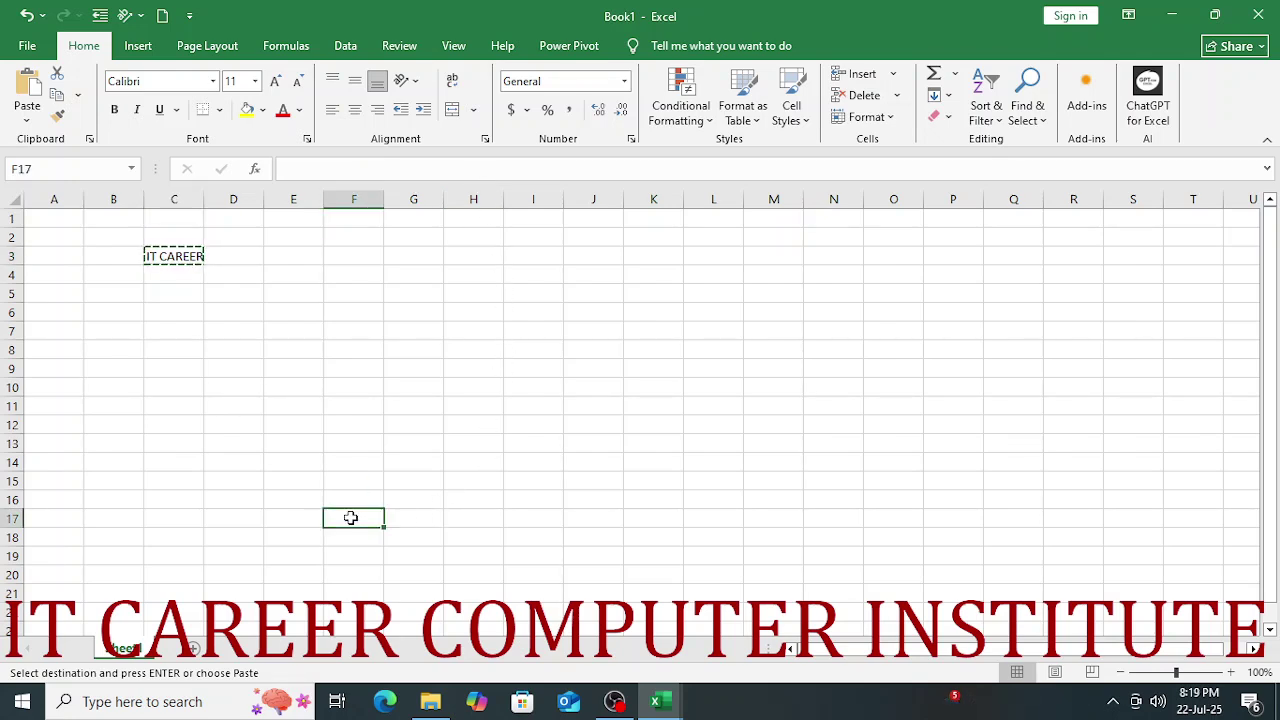
pyautogui.click(33, 88)
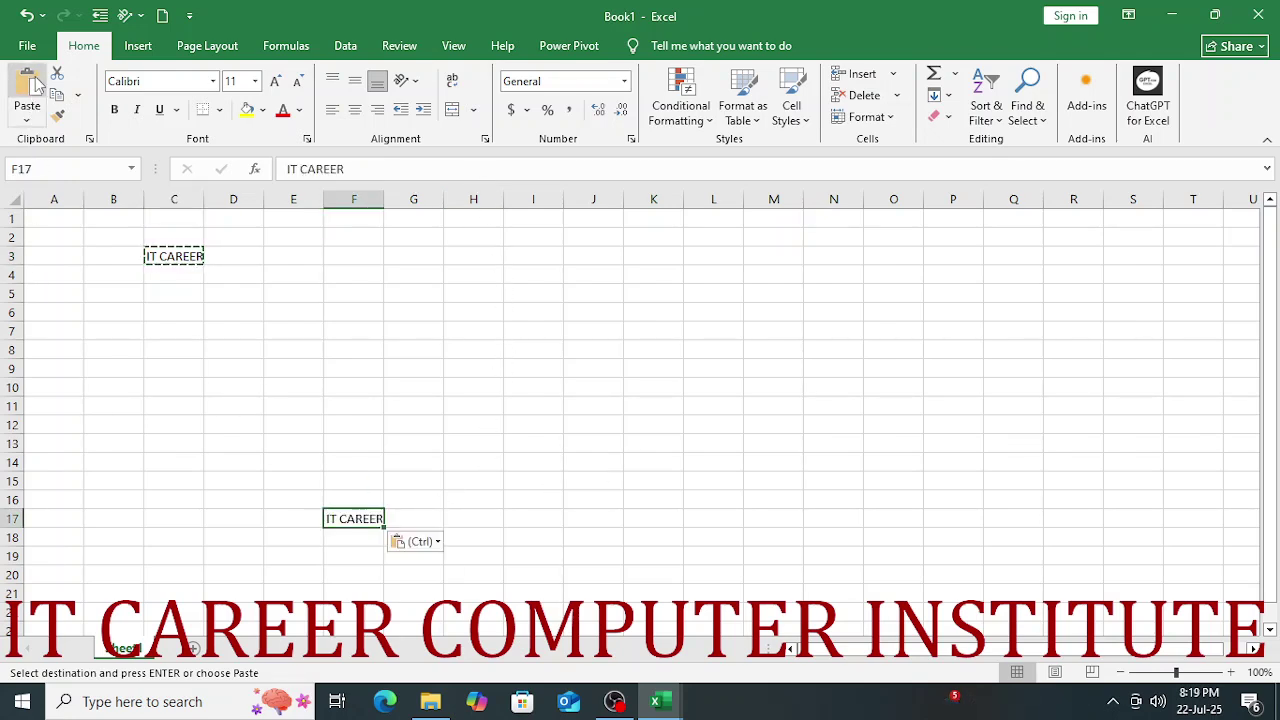
pyautogui.press('Escape')
pyautogui.click(531, 549)
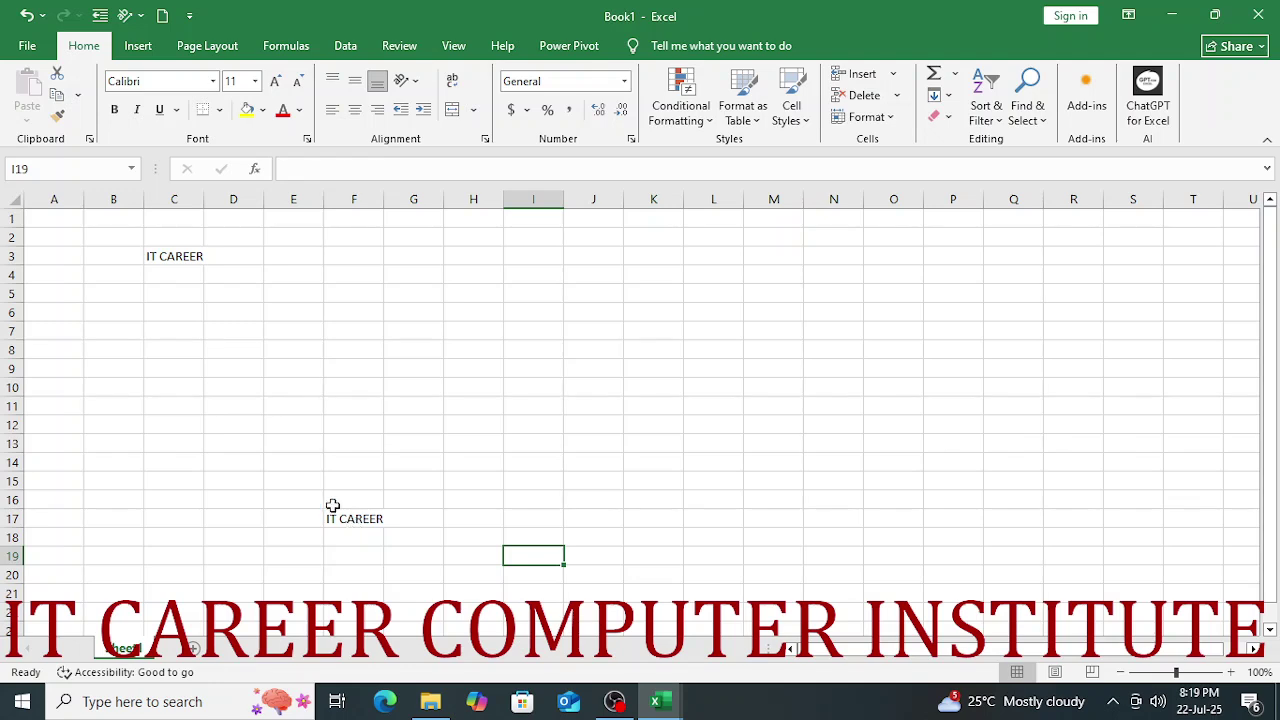
# Copy the IT CAREER text from cell F17 to cell K3, and auto-fit the width of column K
pyautogui.click(185, 254)
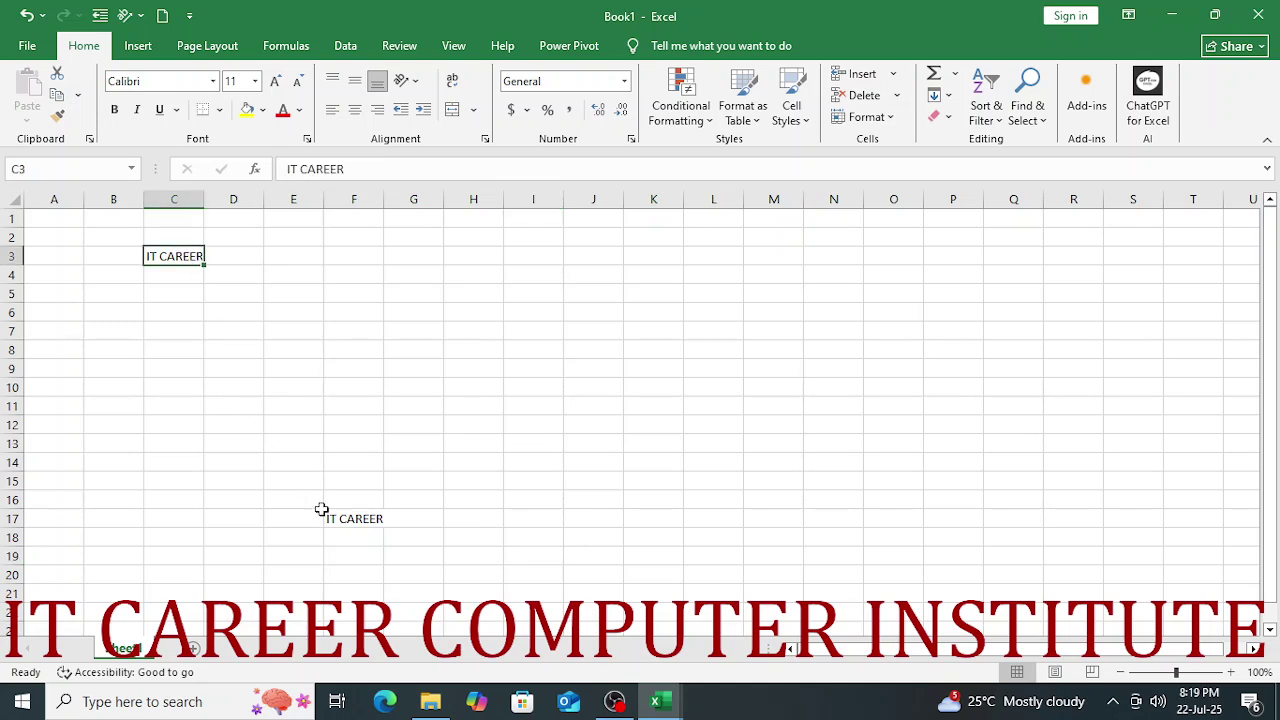
pyautogui.click(452, 534)
pyautogui.click(316, 503)
pyautogui.click(345, 519)
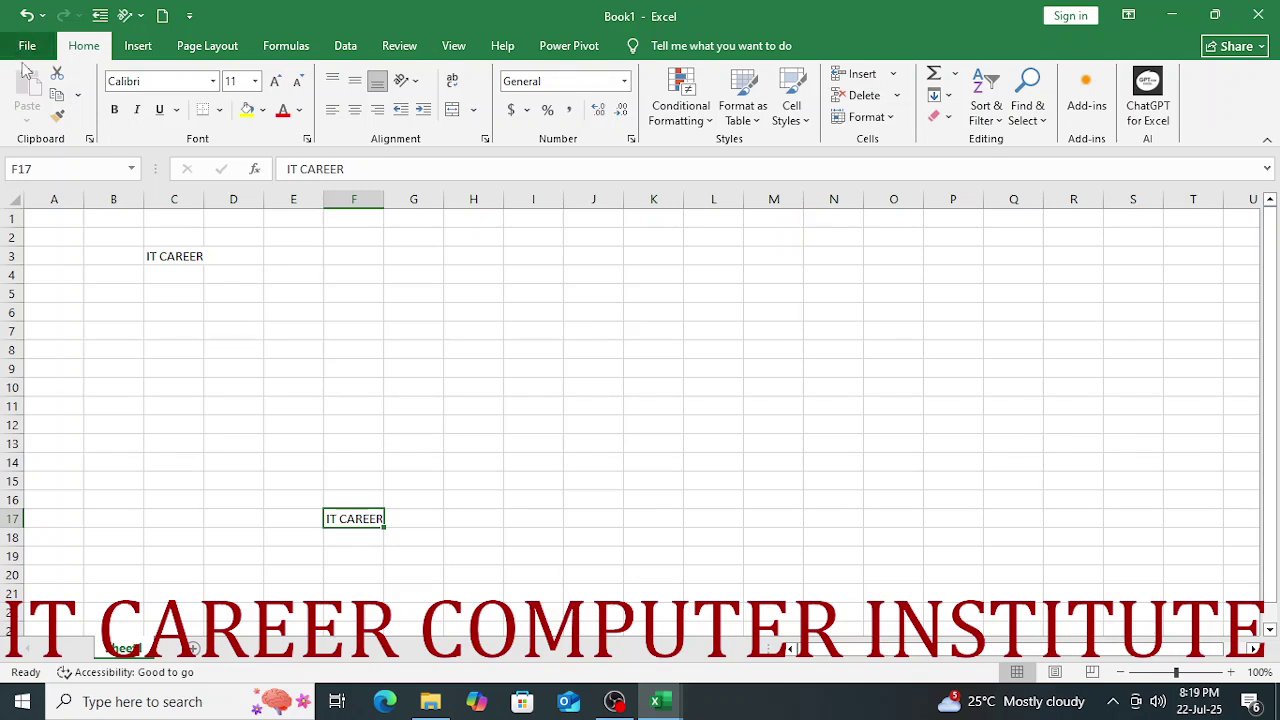
pyautogui.click(58, 97)
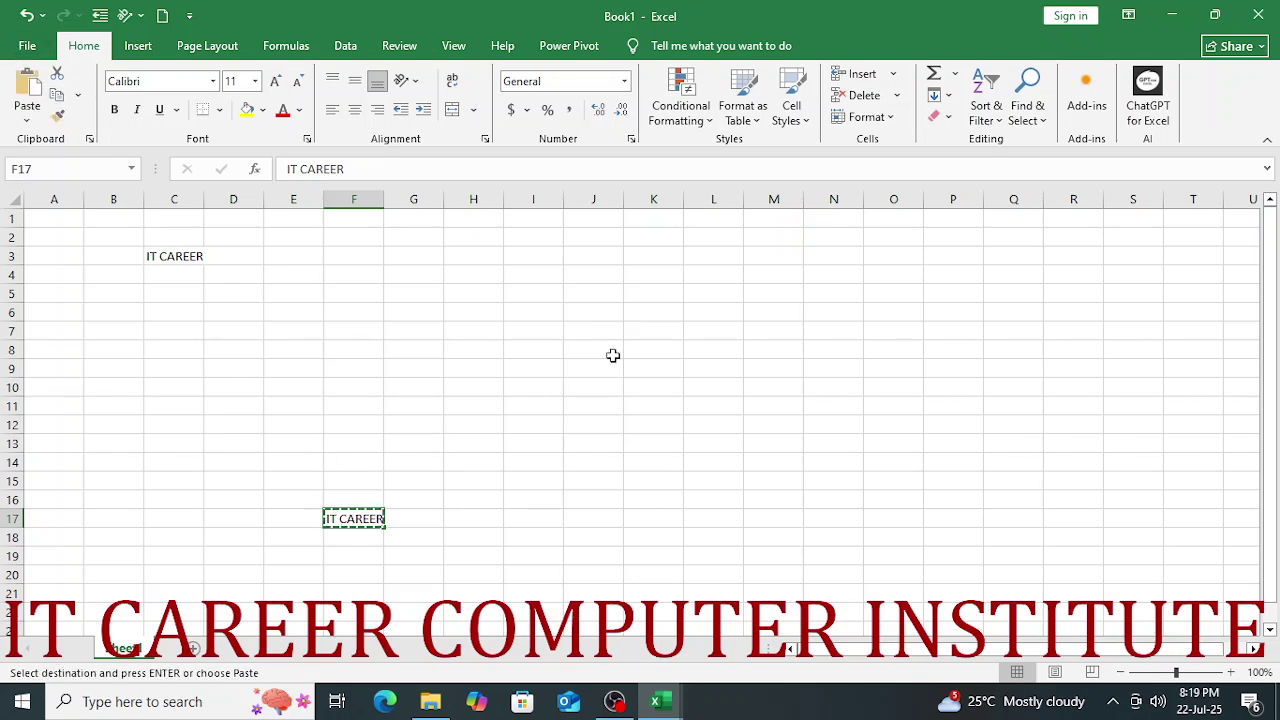
pyautogui.click(656, 256)
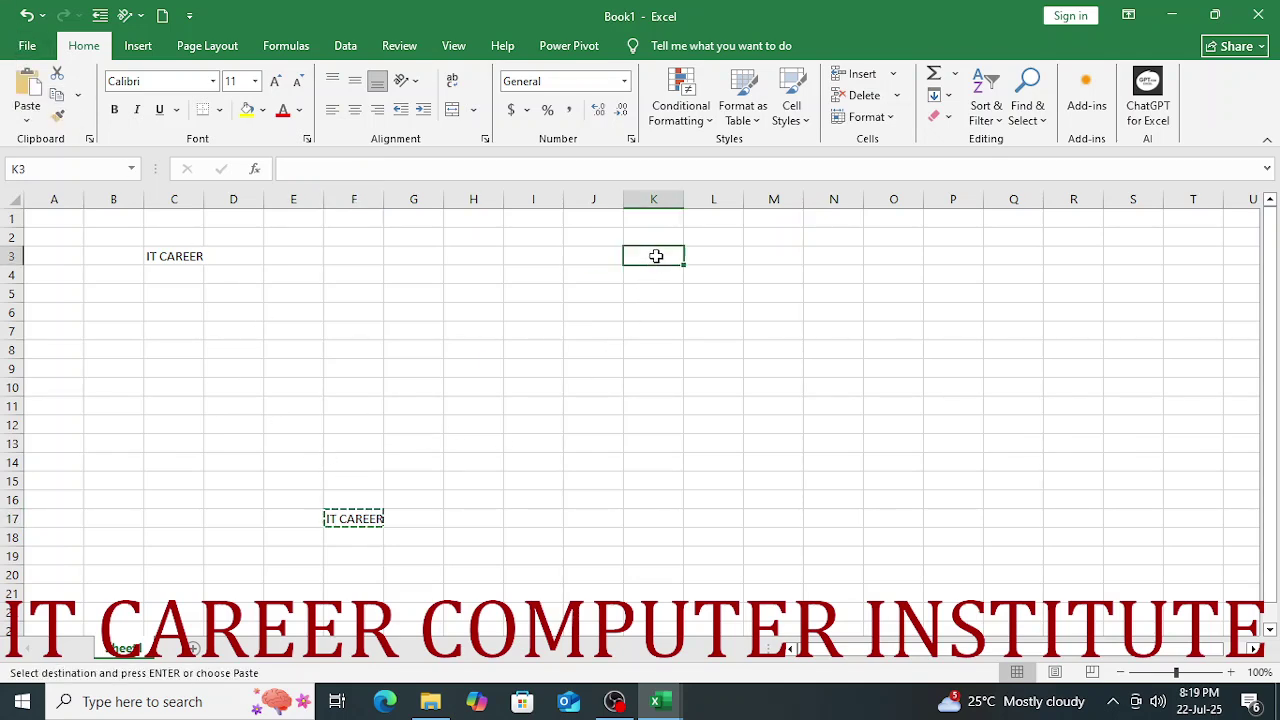
pyautogui.click(37, 88)
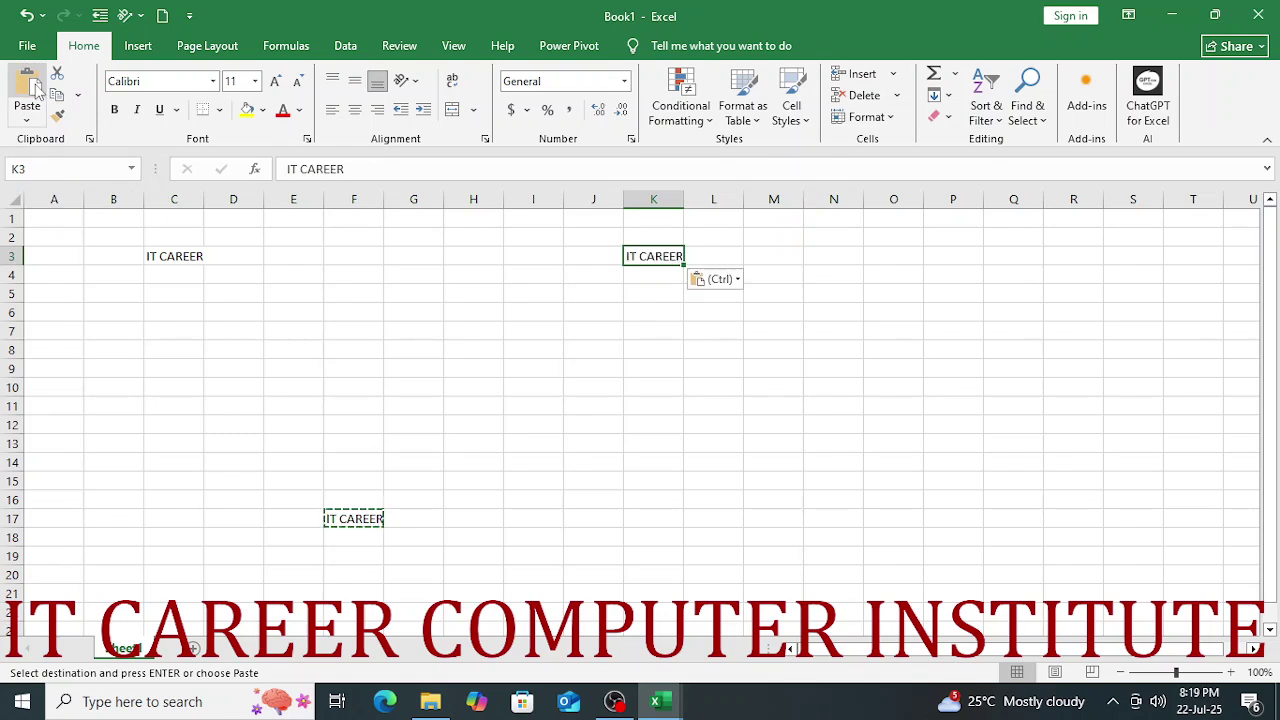
pyautogui.press('Escape')
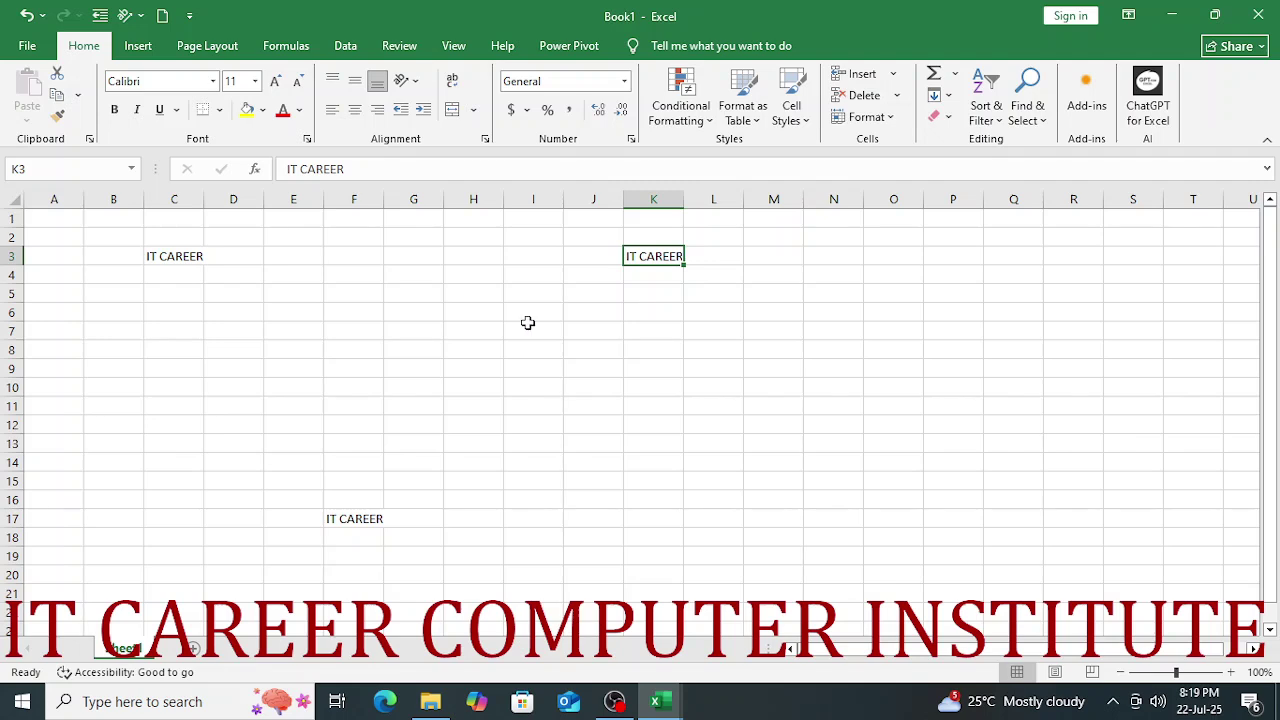
pyautogui.doubleClick(685, 200)
pyautogui.click(293, 313)
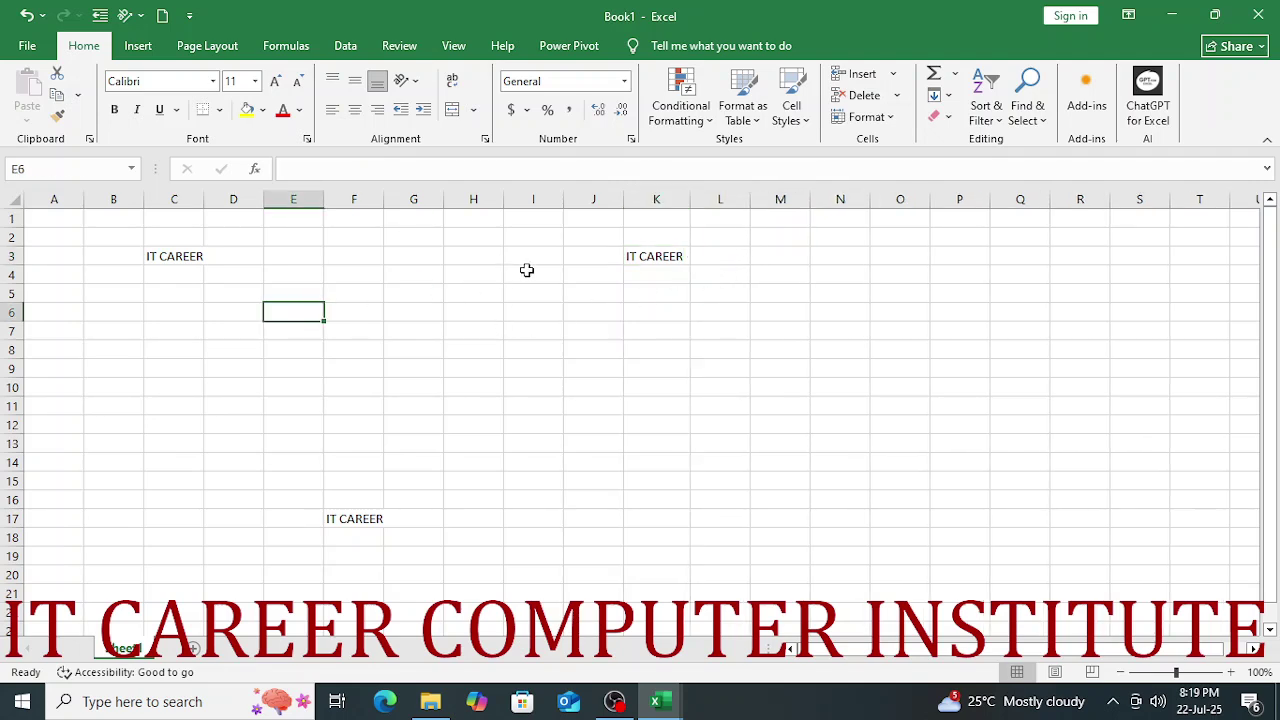
# Clear the contents of the entire Book1 worksheet
pyautogui.click(646, 263)
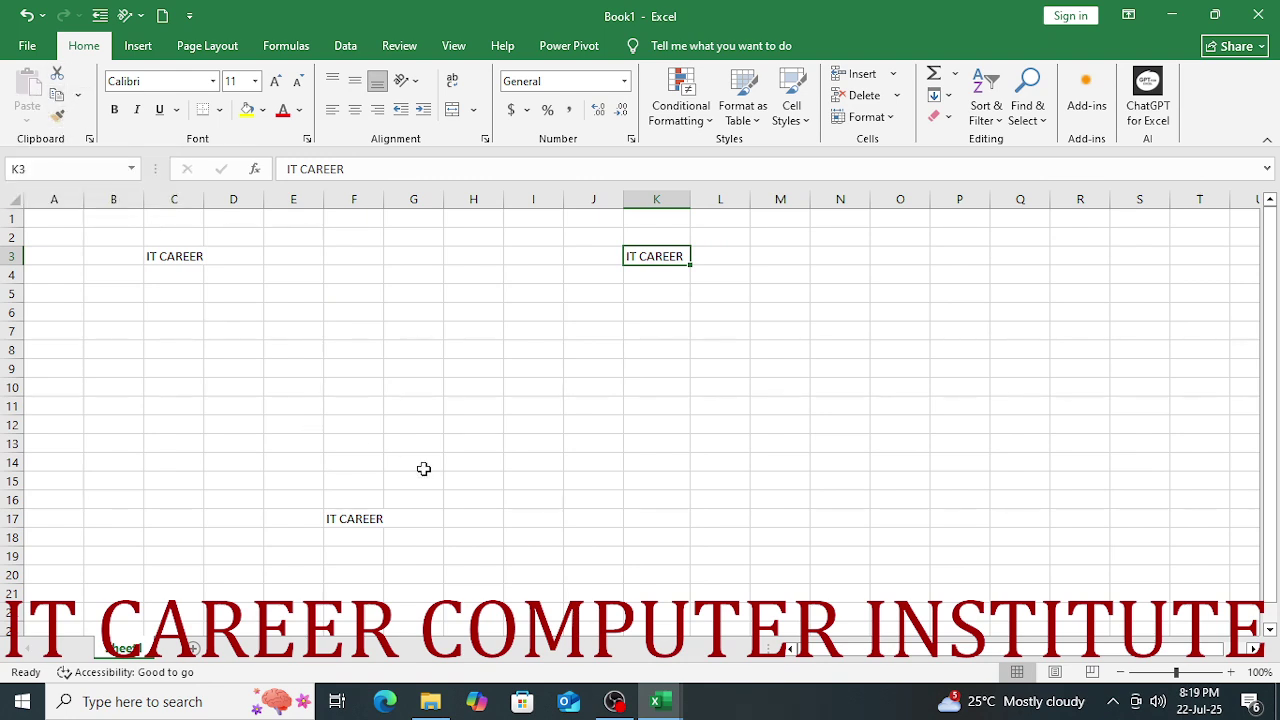
pyautogui.hotkey('ctrl', 'a')
pyautogui.press('Delete')
# Enter the heading IT CAREER COMPUTER INSTITUTE in cell H3
pyautogui.press('Down')
pyautogui.press('Right')
pyautogui.press('Up')
pyautogui.press('Left')
pyautogui.press('Left')
pyautogui.press('Left')
pyautogui.press('Left')
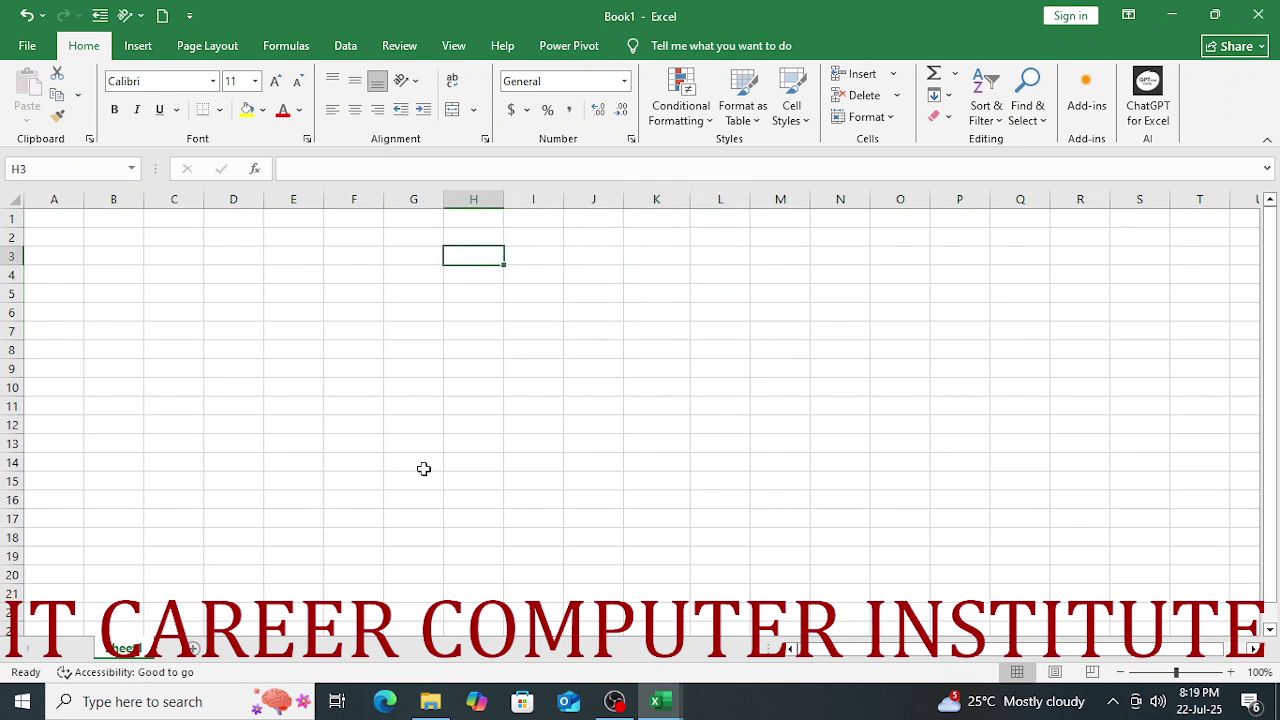
pyautogui.write('IT CA')
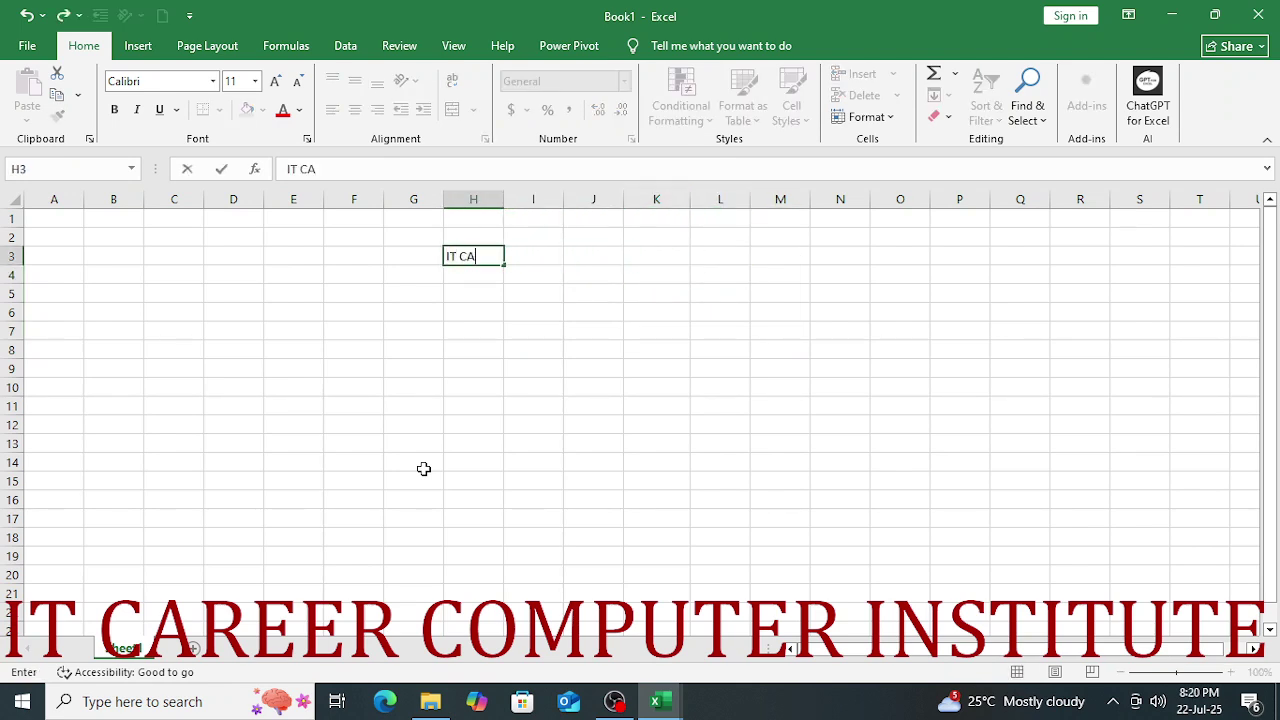
pyautogui.write('REER COMP')
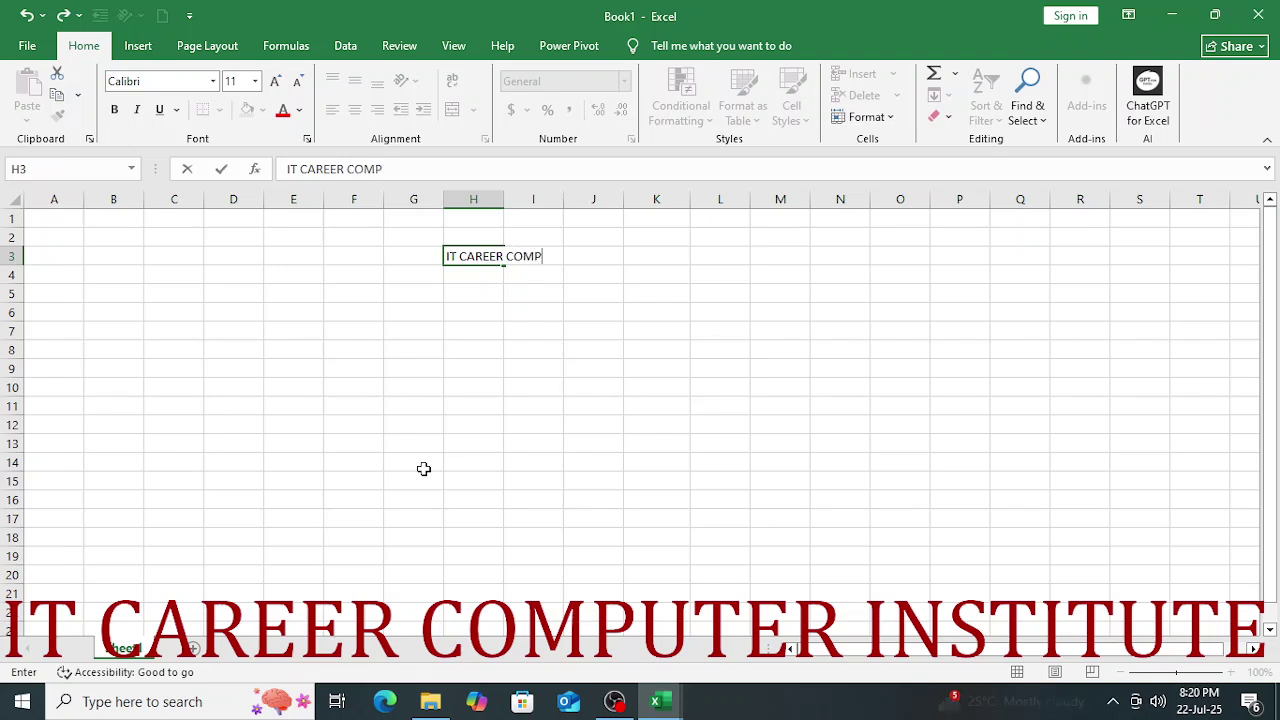
pyautogui.write('UTER INSTITUTE')
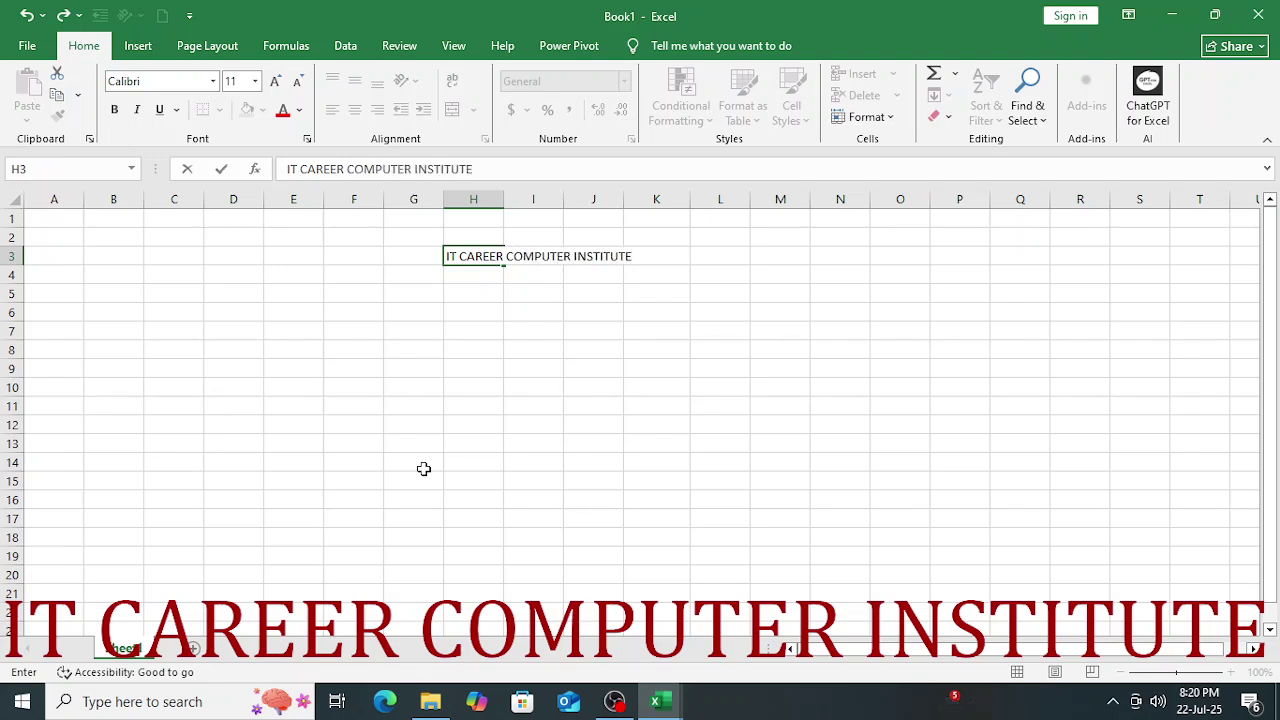
pyautogui.click(478, 446)
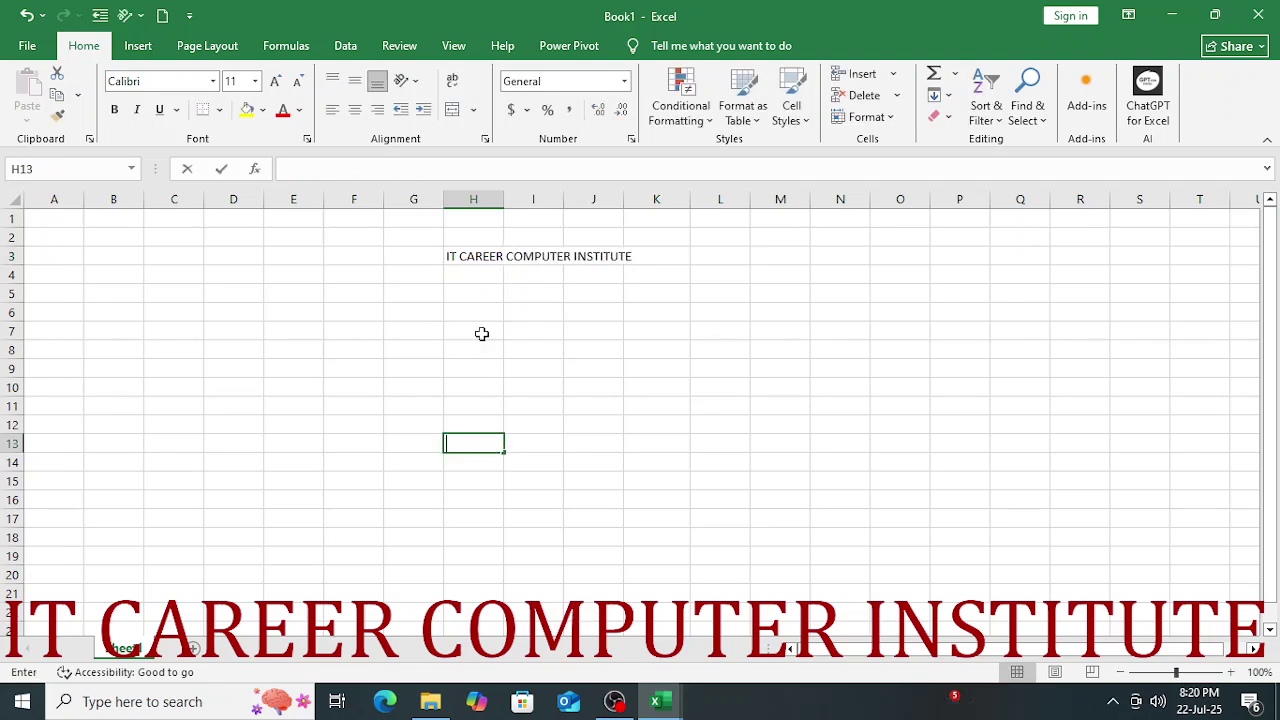
# Format the heading in cell H3 with the Cambria font at size 18 in red
pyautogui.click(471, 257)
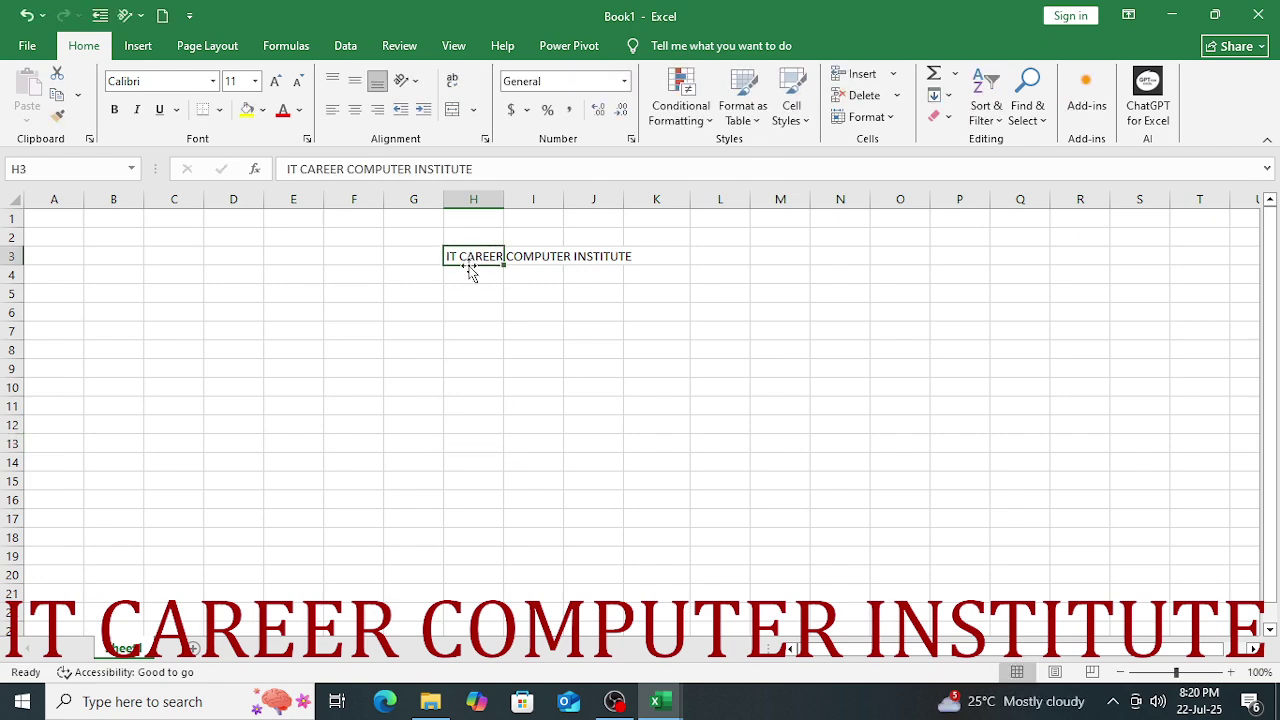
pyautogui.click(275, 81)
pyautogui.click(275, 81)
pyautogui.click(275, 81)
pyautogui.click(276, 83)
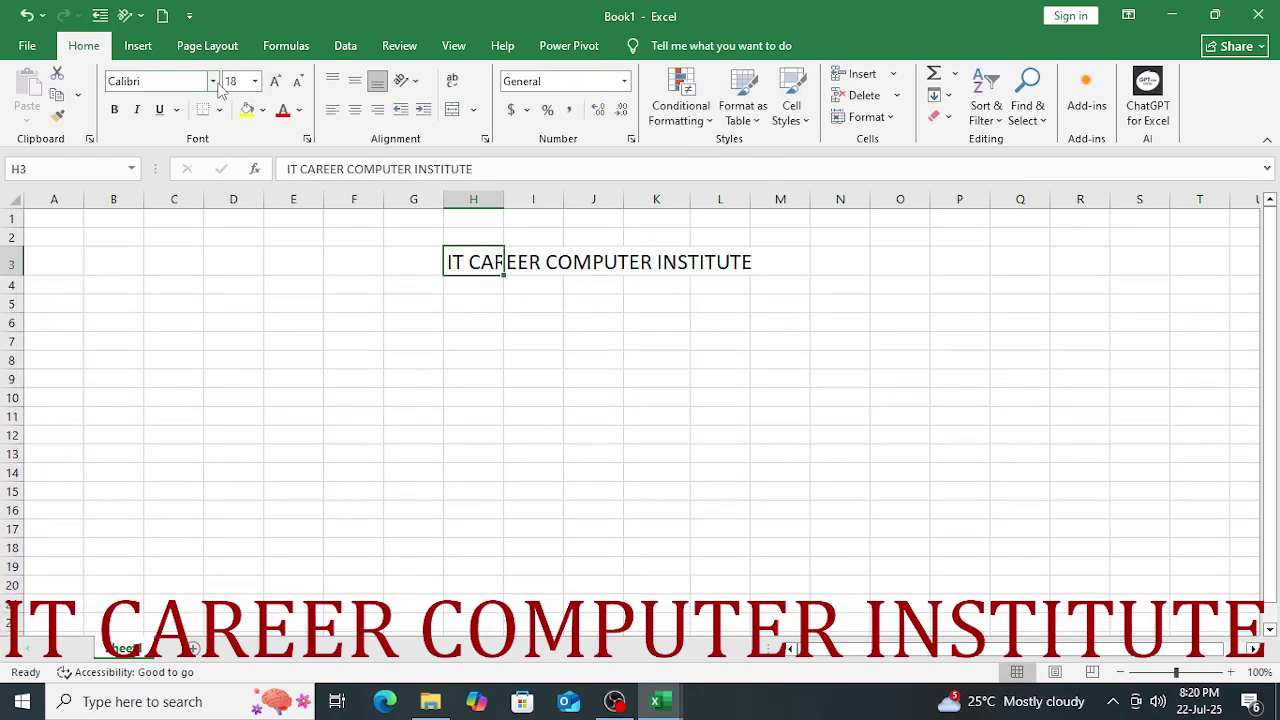
pyautogui.click(212, 81)
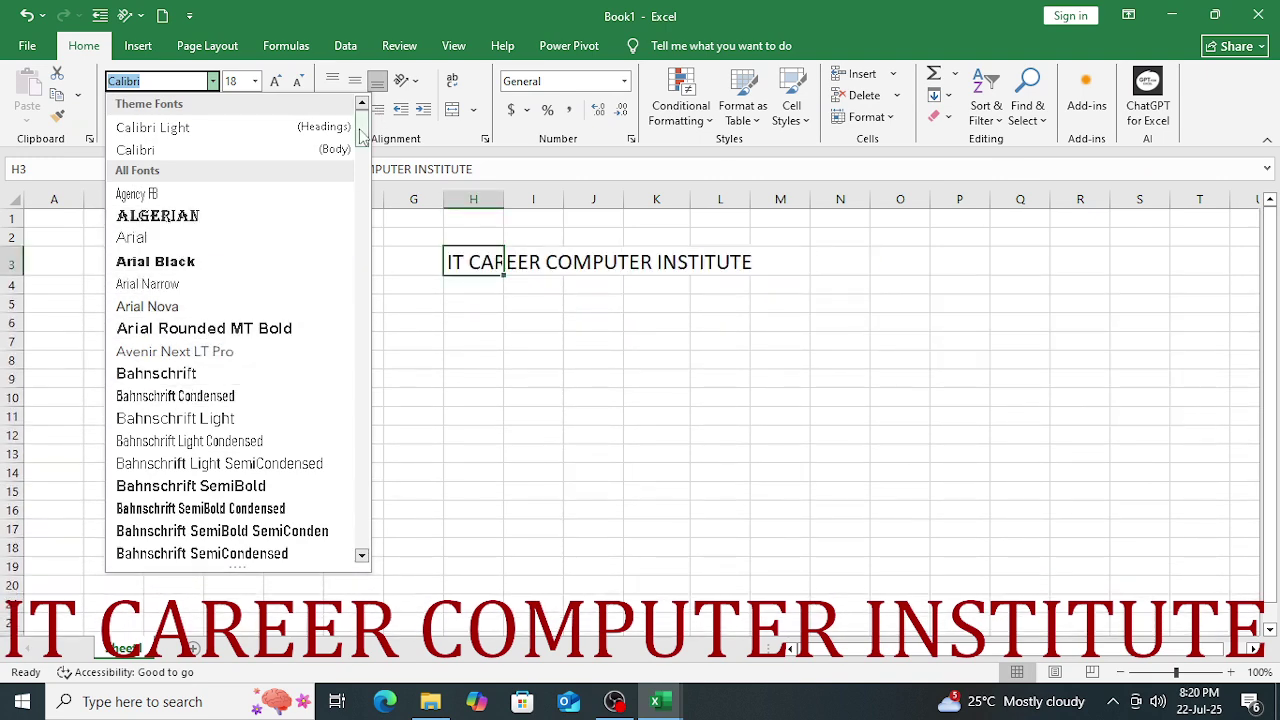
pyautogui.scroll(-12, 362, 135)
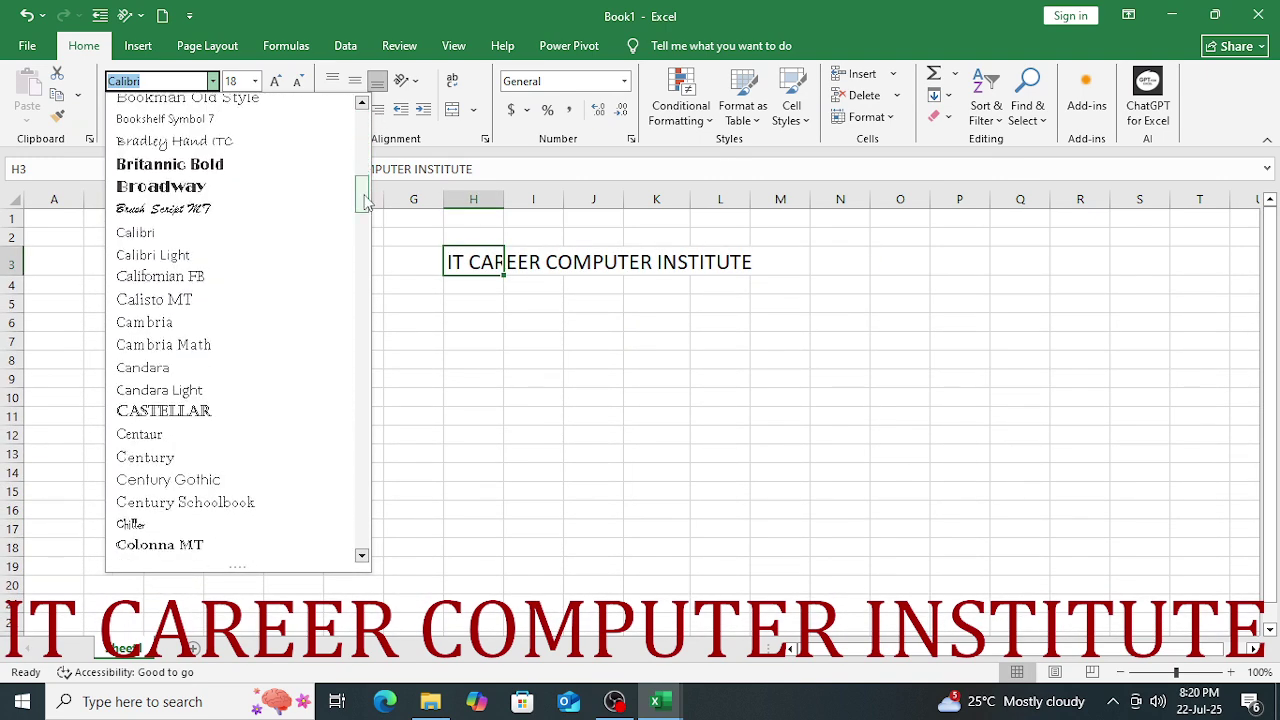
pyautogui.click(285, 320)
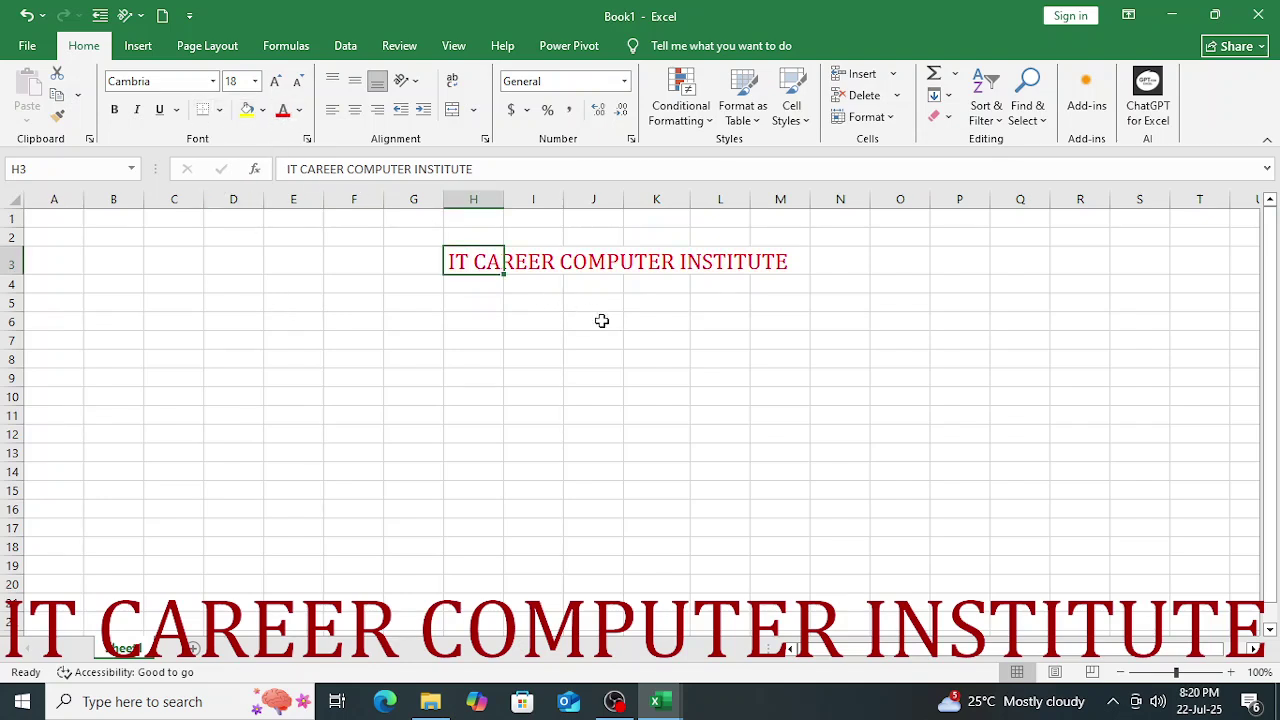
# Make the heading in cell H3 bold and underlined, and enlarge its font to size 20
pyautogui.click(114, 109)
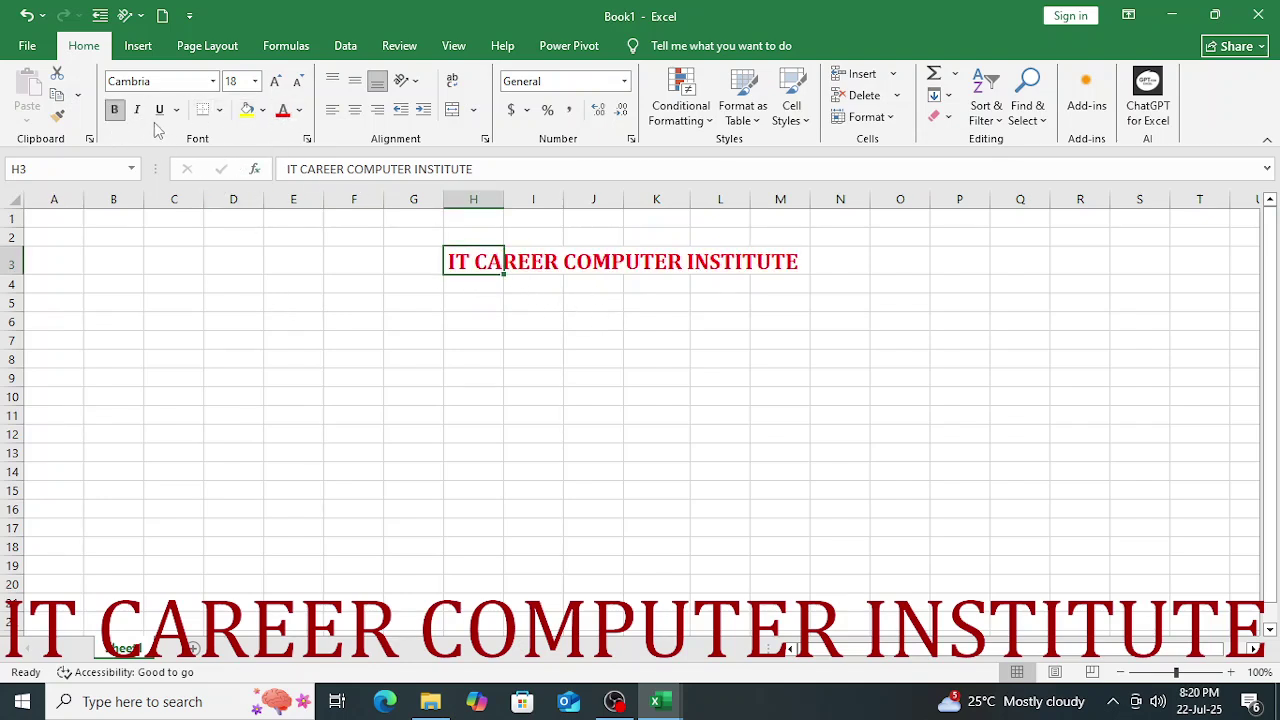
pyautogui.click(159, 110)
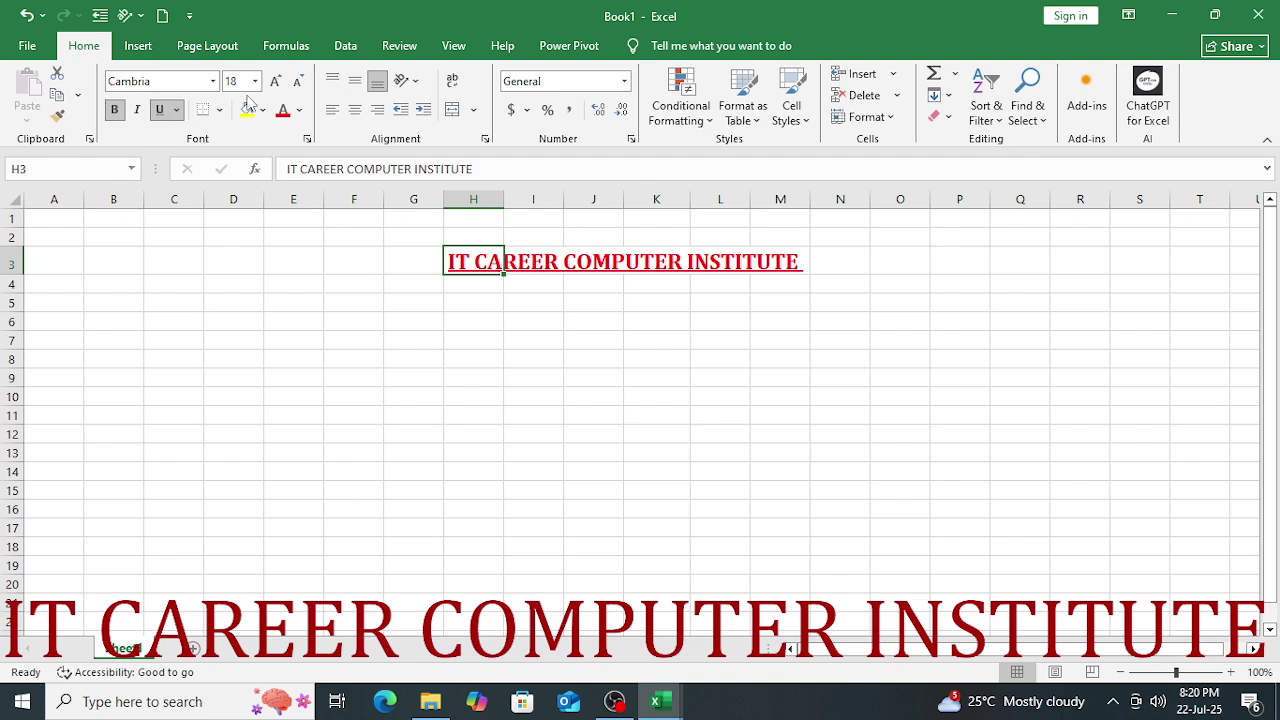
pyautogui.click(275, 81)
pyautogui.click(520, 381)
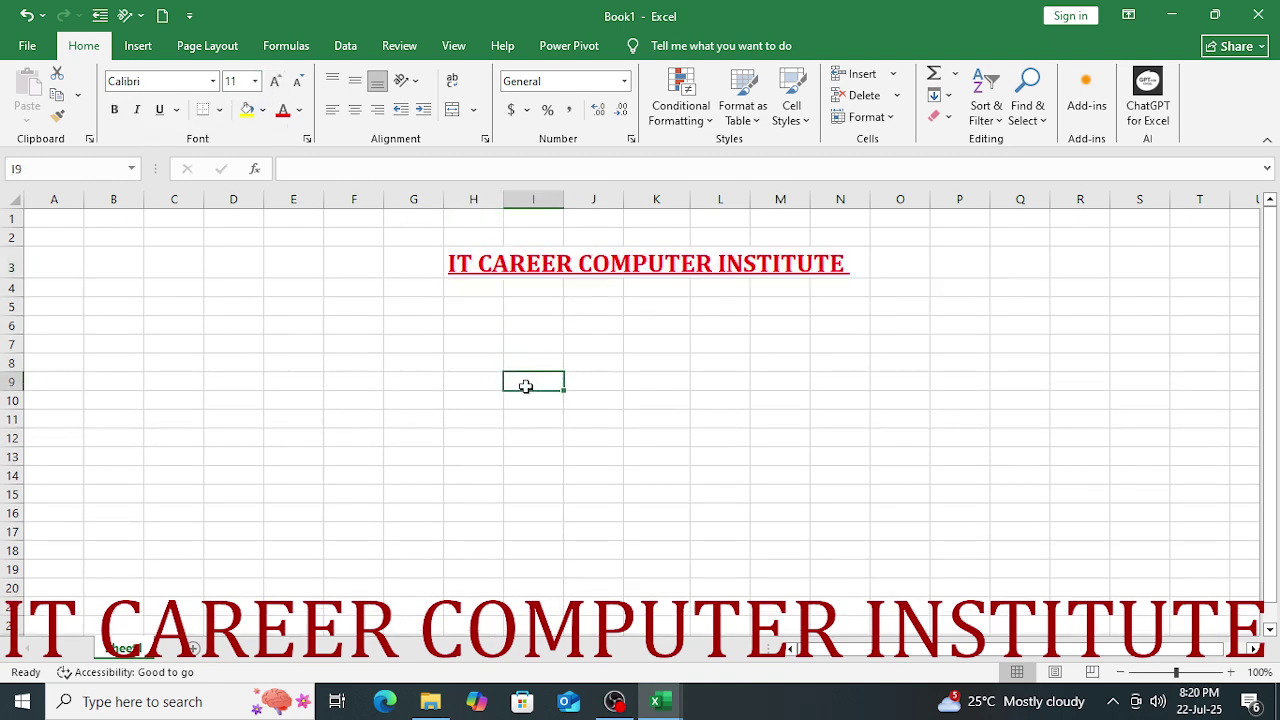
# Enter a sample first name in cell H15 and select that cell
pyautogui.click(485, 457)
pyautogui.click(494, 511)
pyautogui.click(477, 492)
pyautogui.write('KRISHNA')
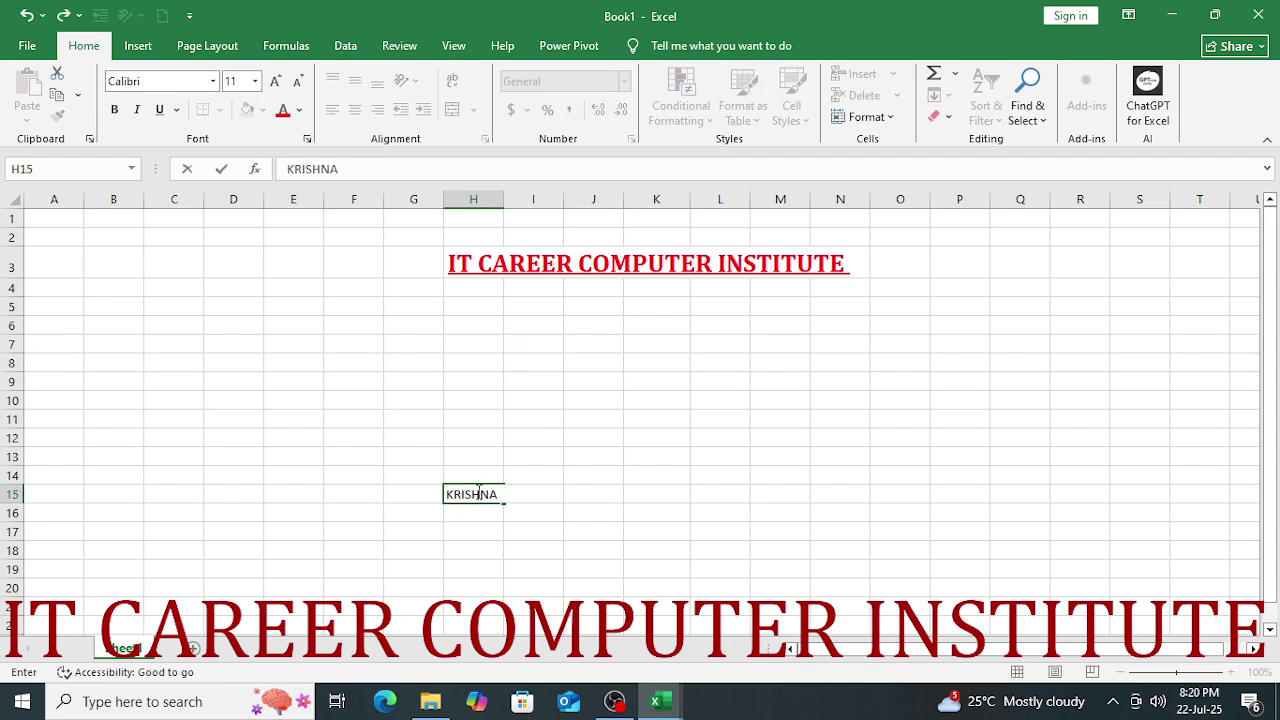
pyautogui.press('Return')
pyautogui.click(478, 492)
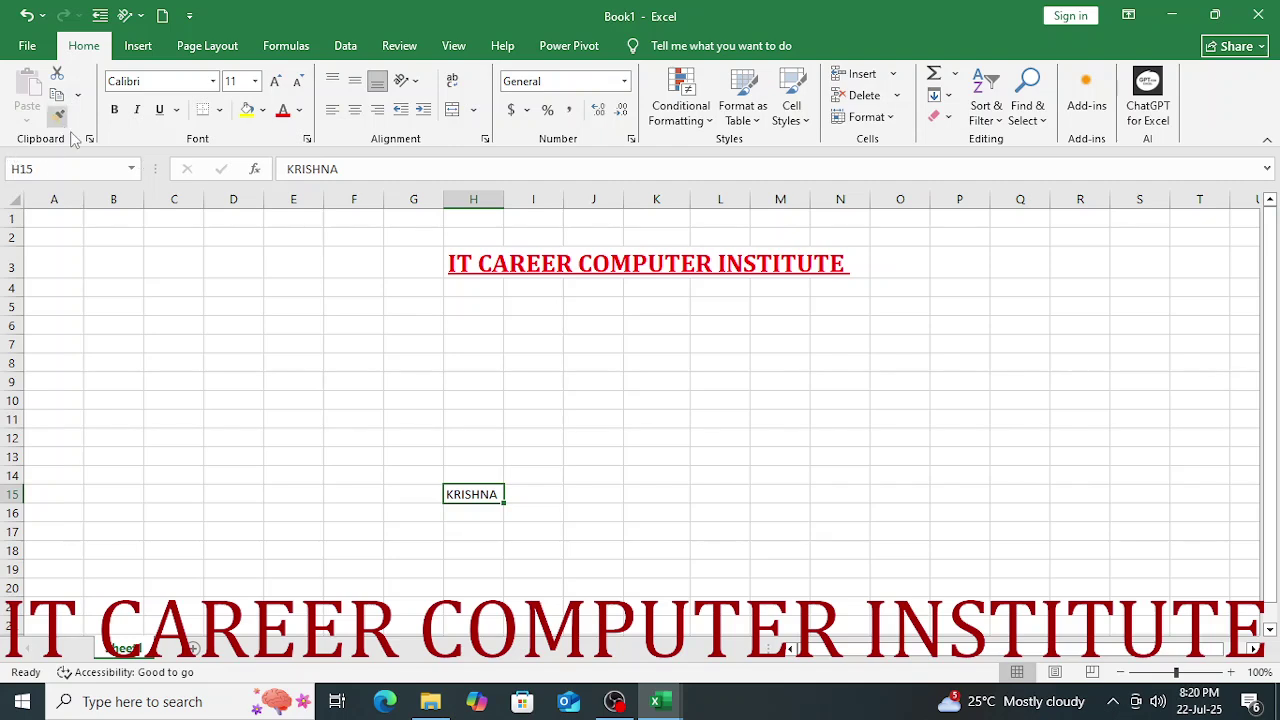
# Compare the formatting of the heading in cell H3 with that of the name in cell H15
pyautogui.click(493, 262)
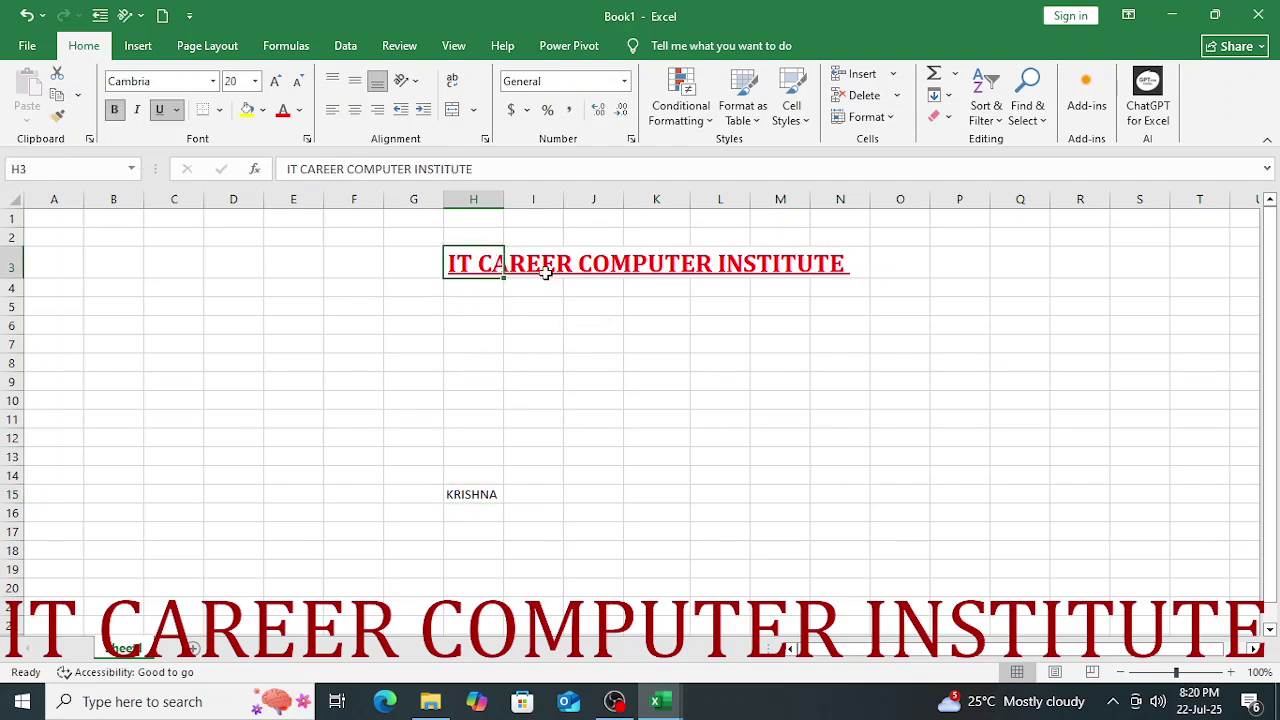
pyautogui.click(487, 496)
pyautogui.click(753, 479)
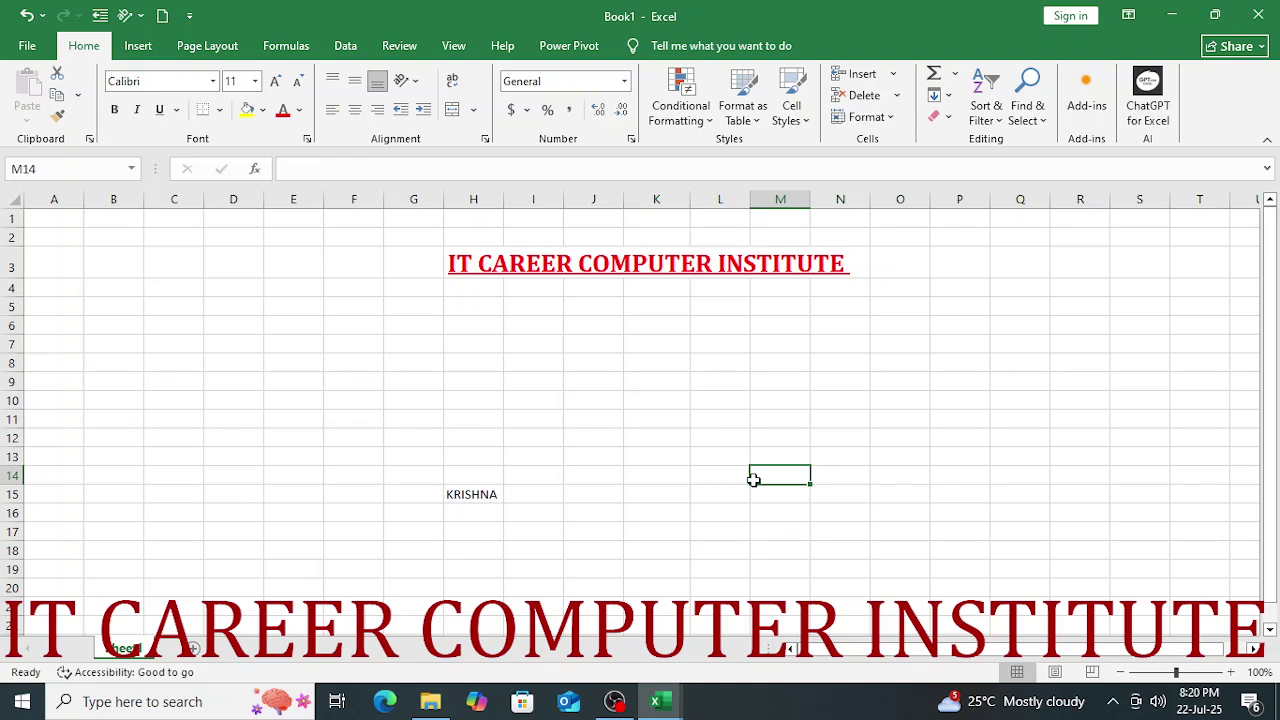
pyautogui.click(498, 274)
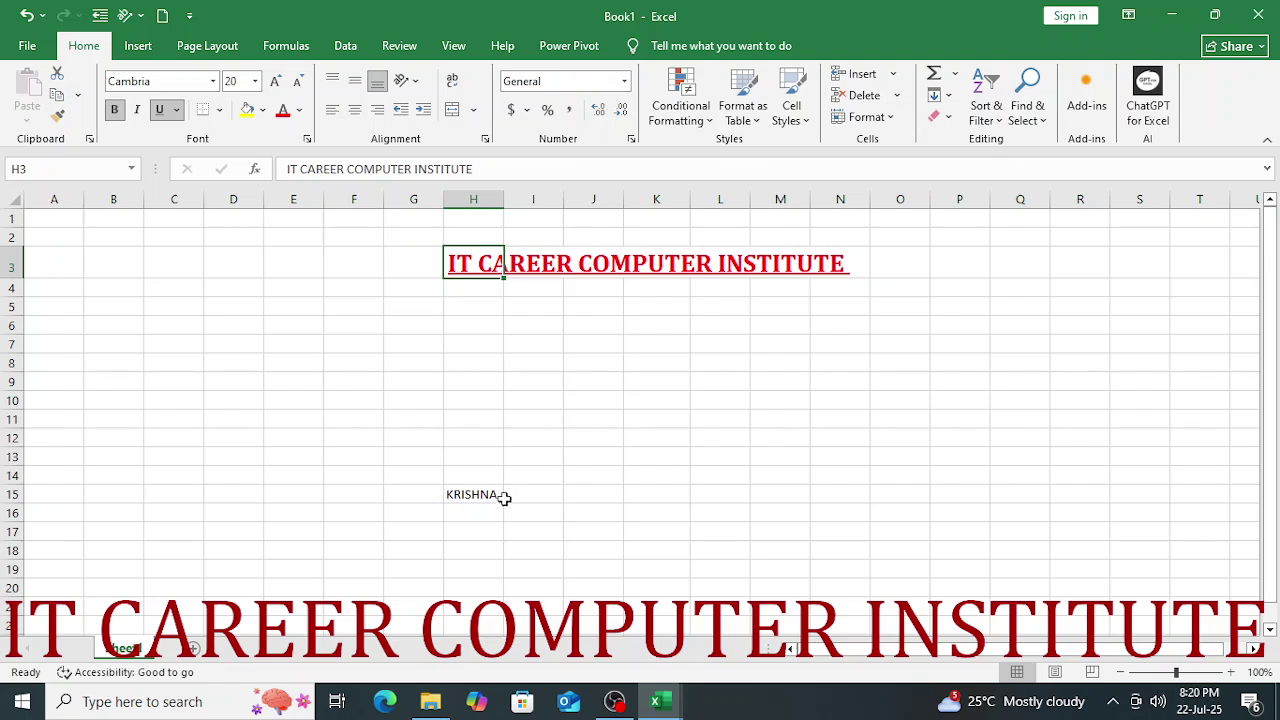
pyautogui.click(458, 492)
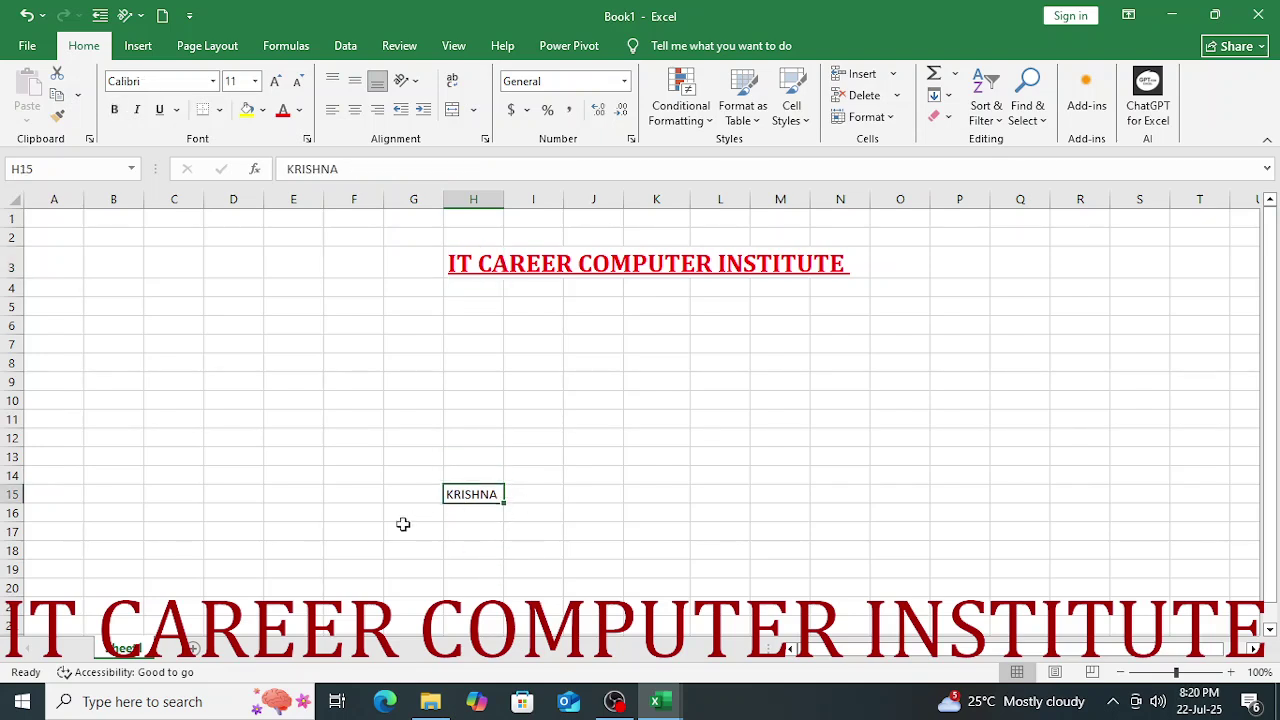
pyautogui.click(466, 262)
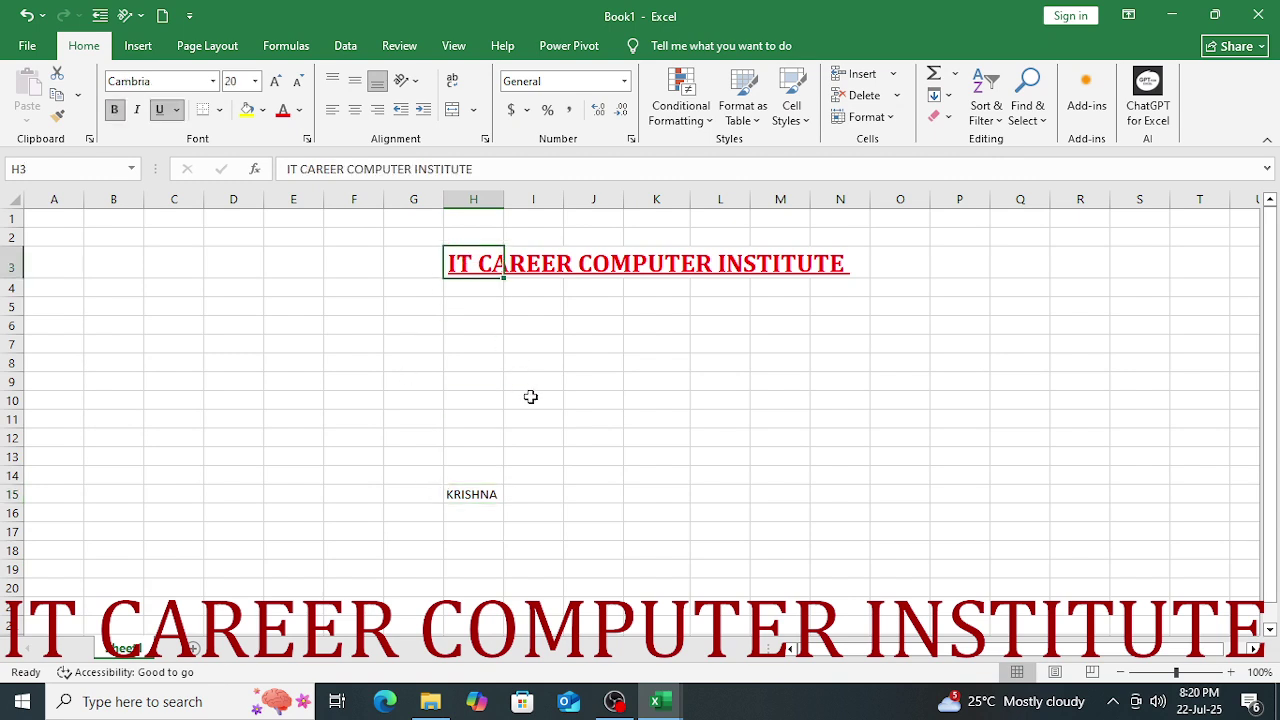
pyautogui.doubleClick(617, 423)
pyautogui.press('Escape')
# Copy the heading's formatting from cell H3 onto the name in cell H15 with Format Painter
pyautogui.click(490, 272)
pyautogui.click(60, 117)
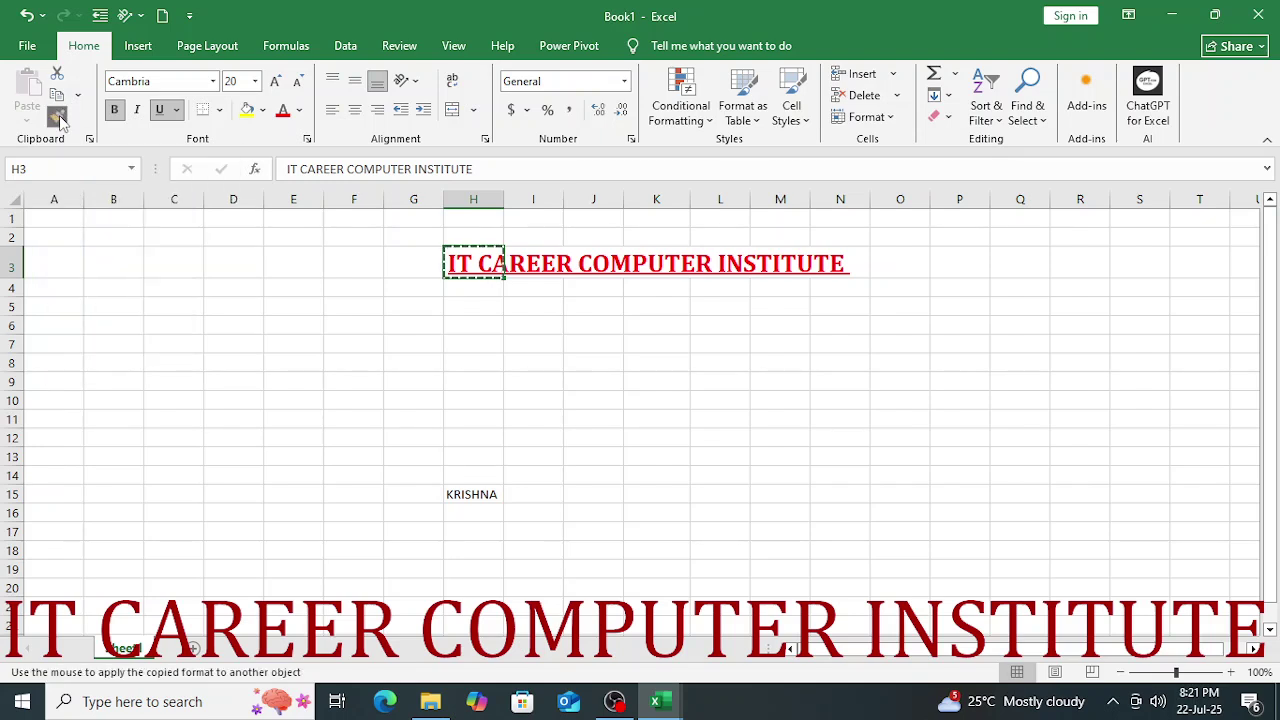
pyautogui.click(470, 494)
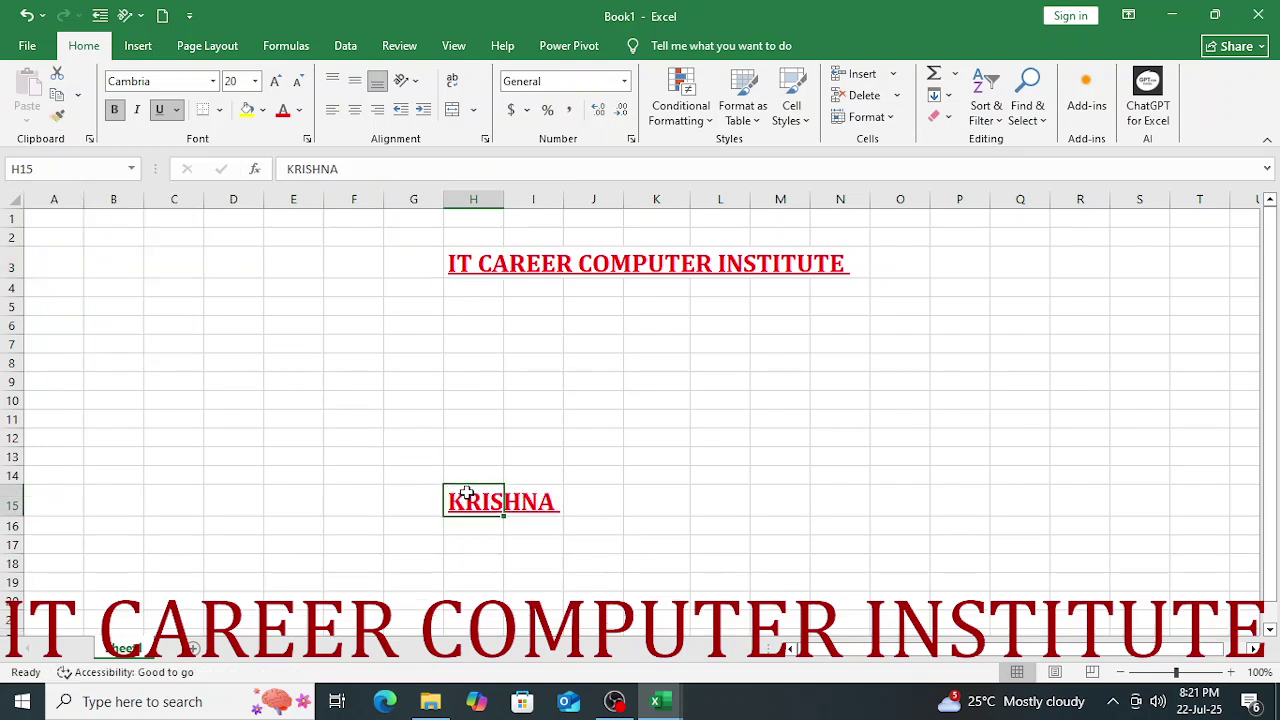
pyautogui.click(780, 521)
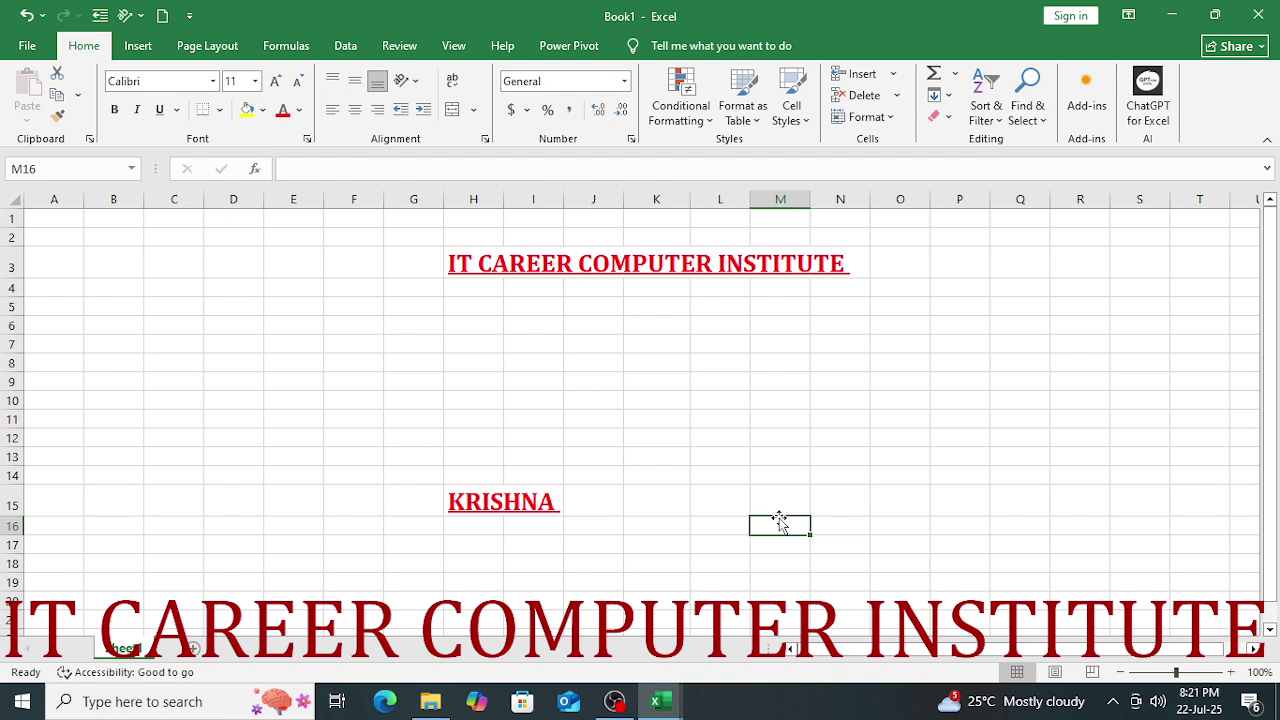
# Auto-fit the width of column H to the heading text
pyautogui.doubleClick(507, 199)
pyautogui.click(689, 272)
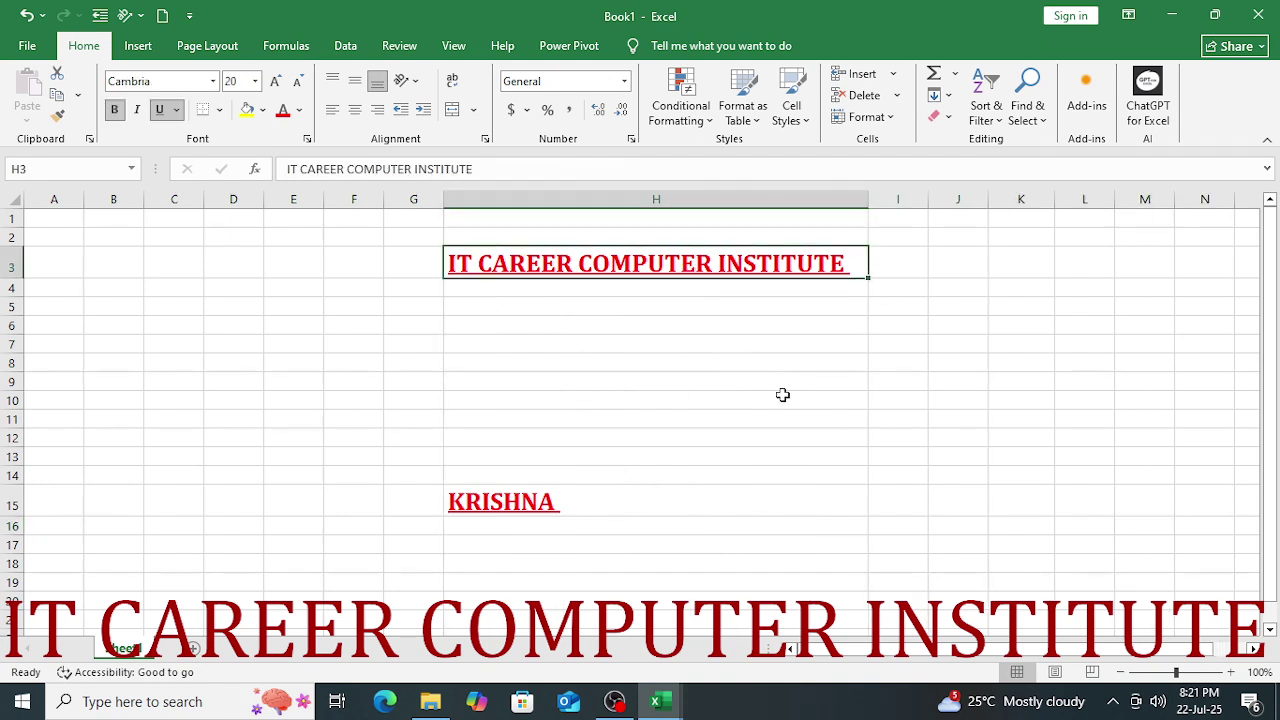
pyautogui.click(541, 502)
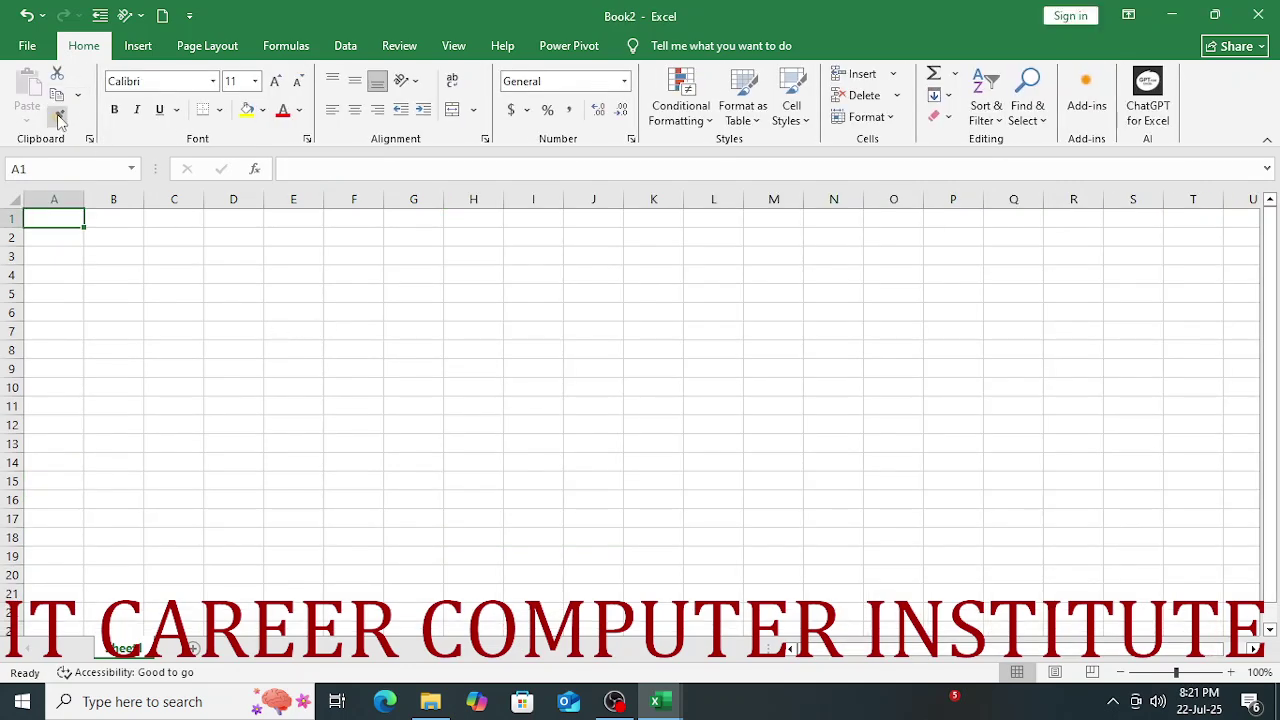
# Enter IT CAREER COMPUTER INSTITUTE in cell G6 of the blank Book2 workbook and reselect that cell
pyautogui.click(410, 311)
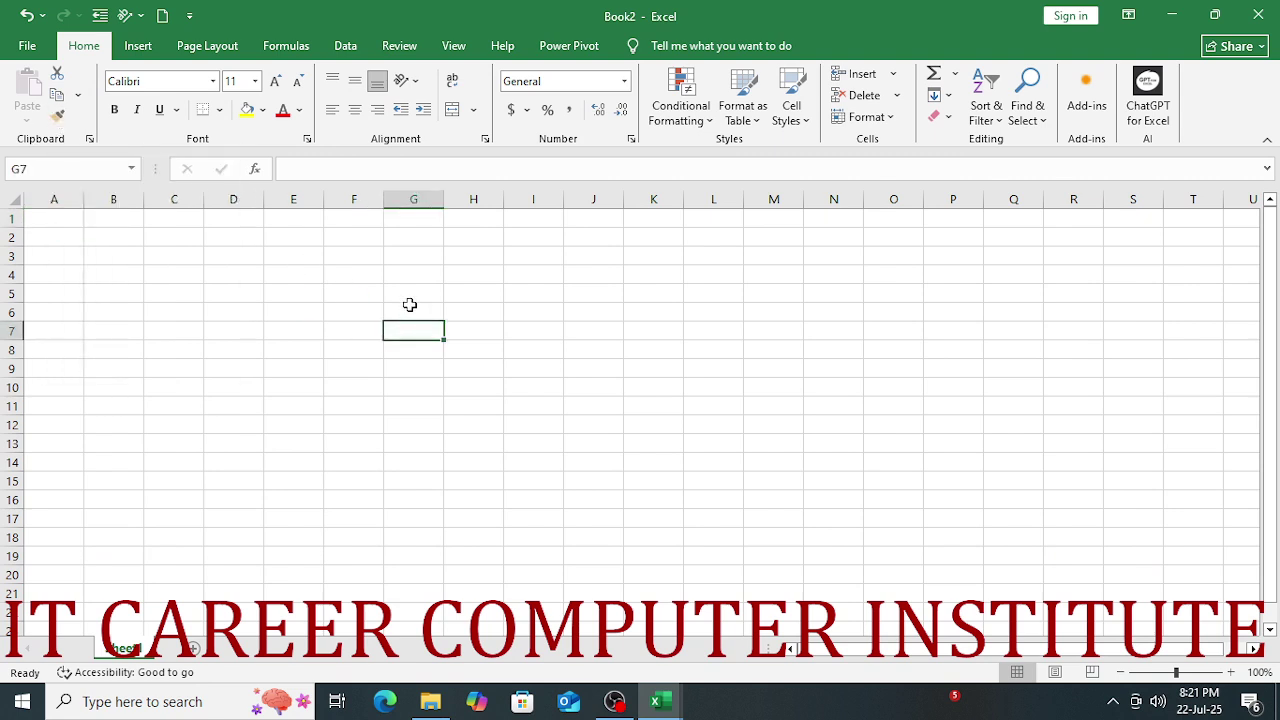
pyautogui.write('IT')
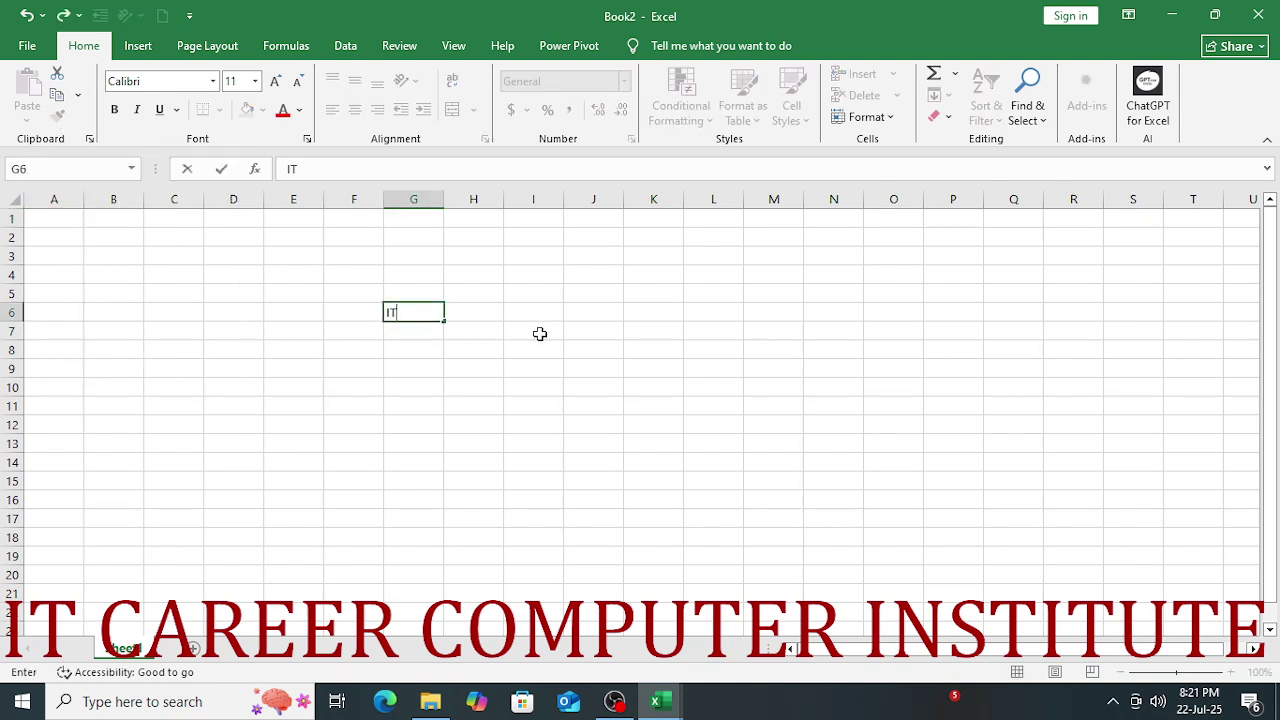
pyautogui.write(' CAREER COMPUTER INSTITUTE')
pyautogui.press('Return')
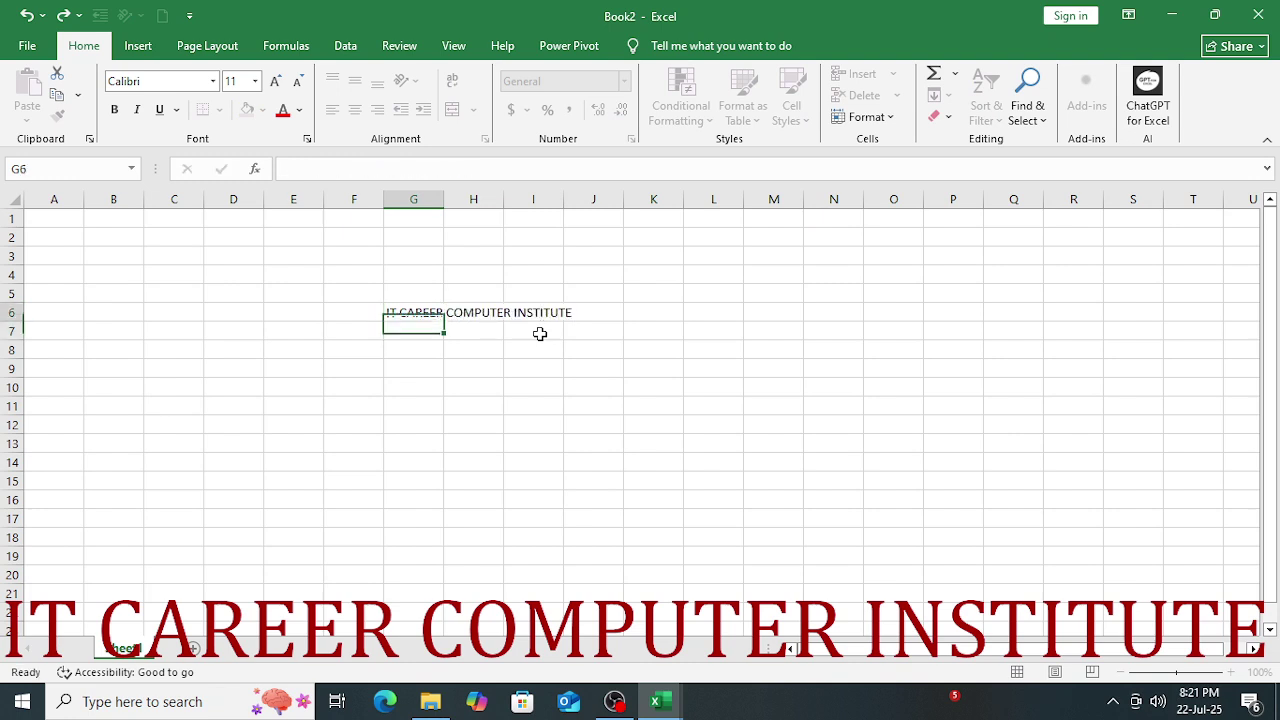
pyautogui.press('Up')
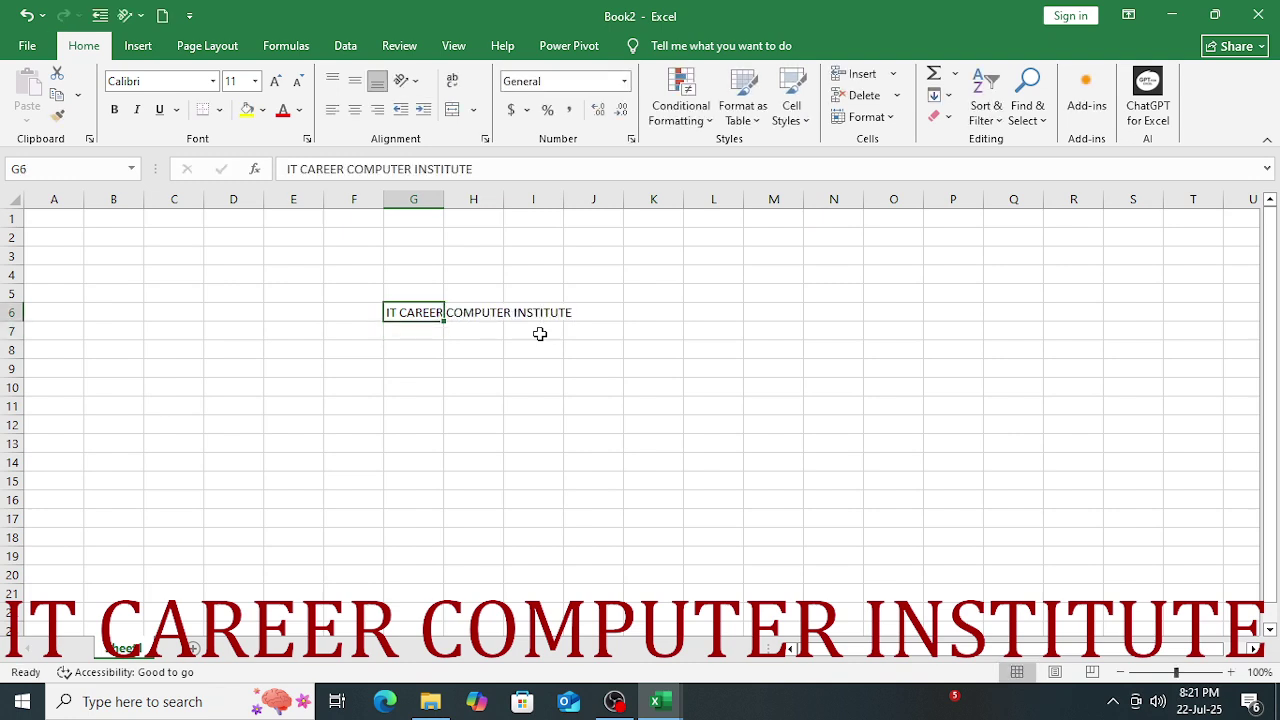
# Try the Bahnschrift font on the text in cell G6, and change its font to Algerian
pyautogui.click(213, 81)
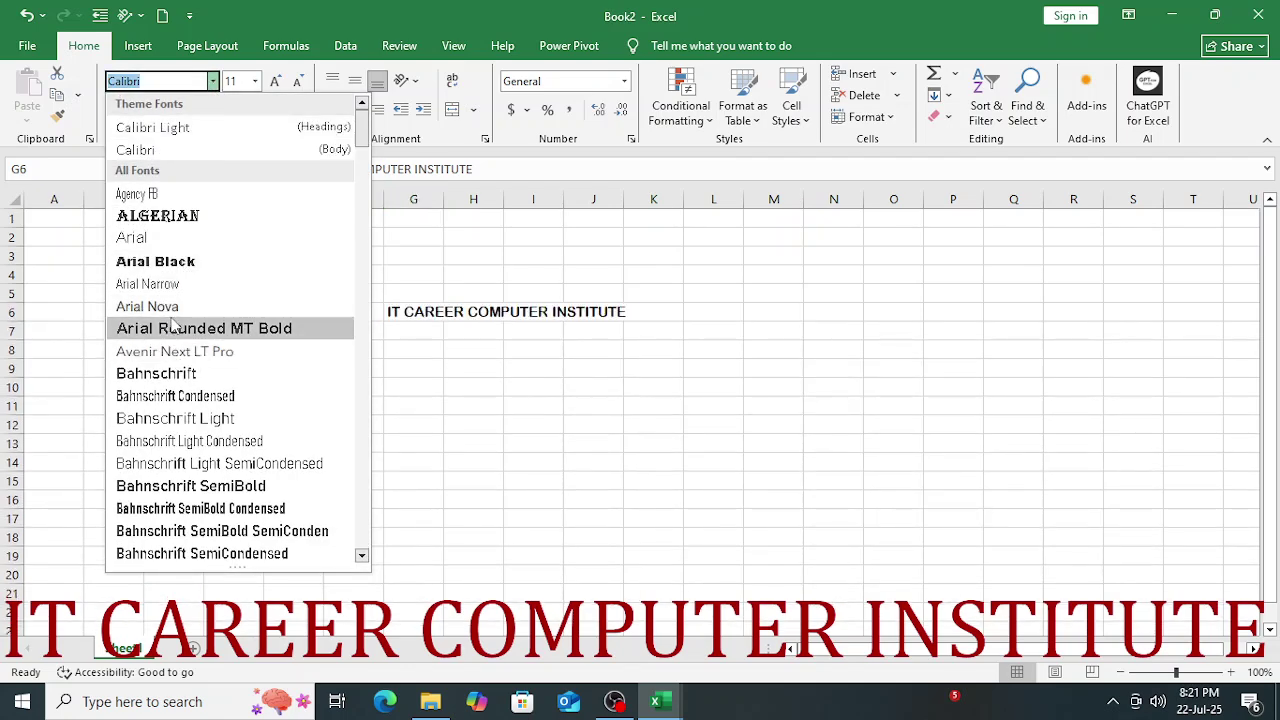
pyautogui.click(163, 373)
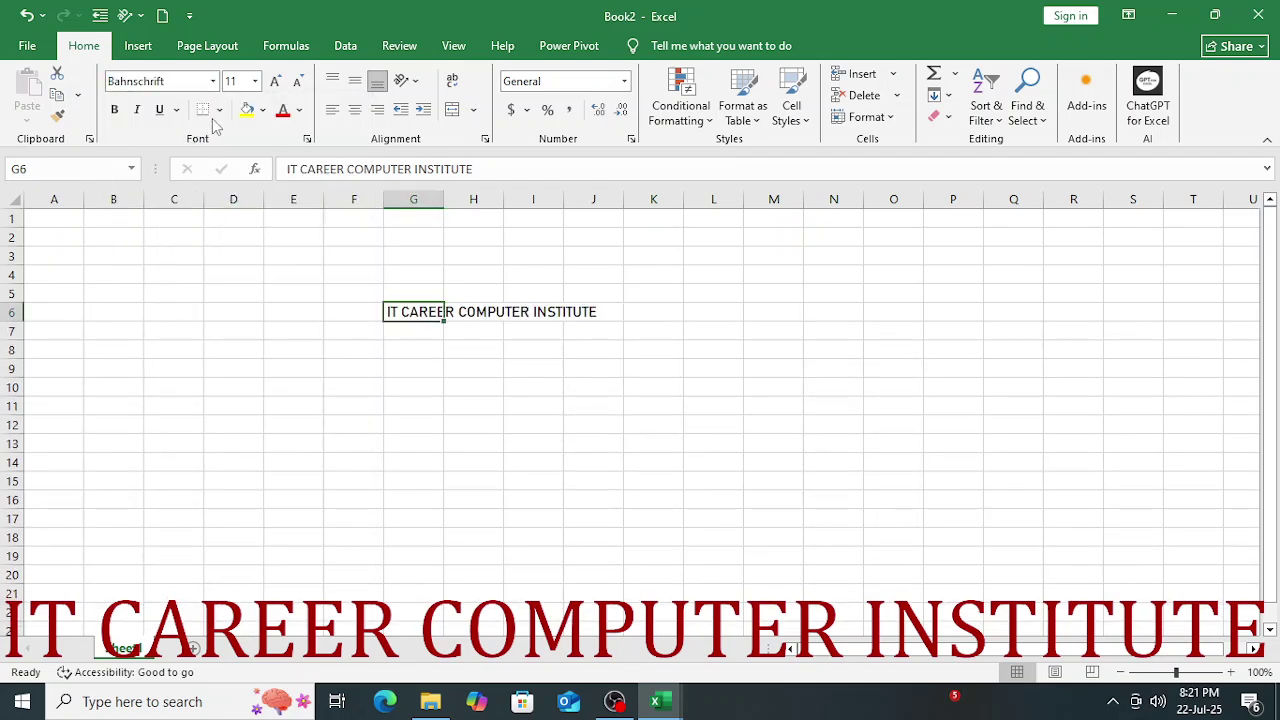
pyautogui.click(213, 81)
pyautogui.click(180, 215)
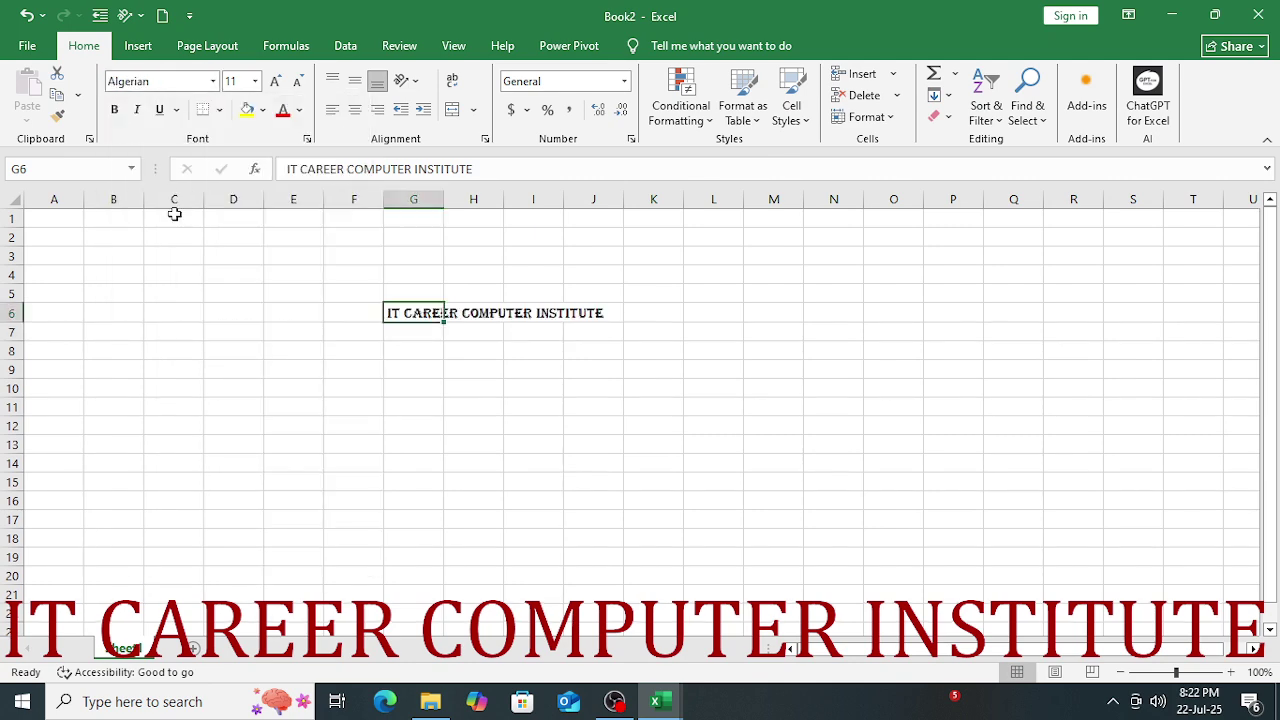
# Set the font size of the text in cell G6 to 26, and increase the font size of cell D5 by one step
pyautogui.click(255, 81)
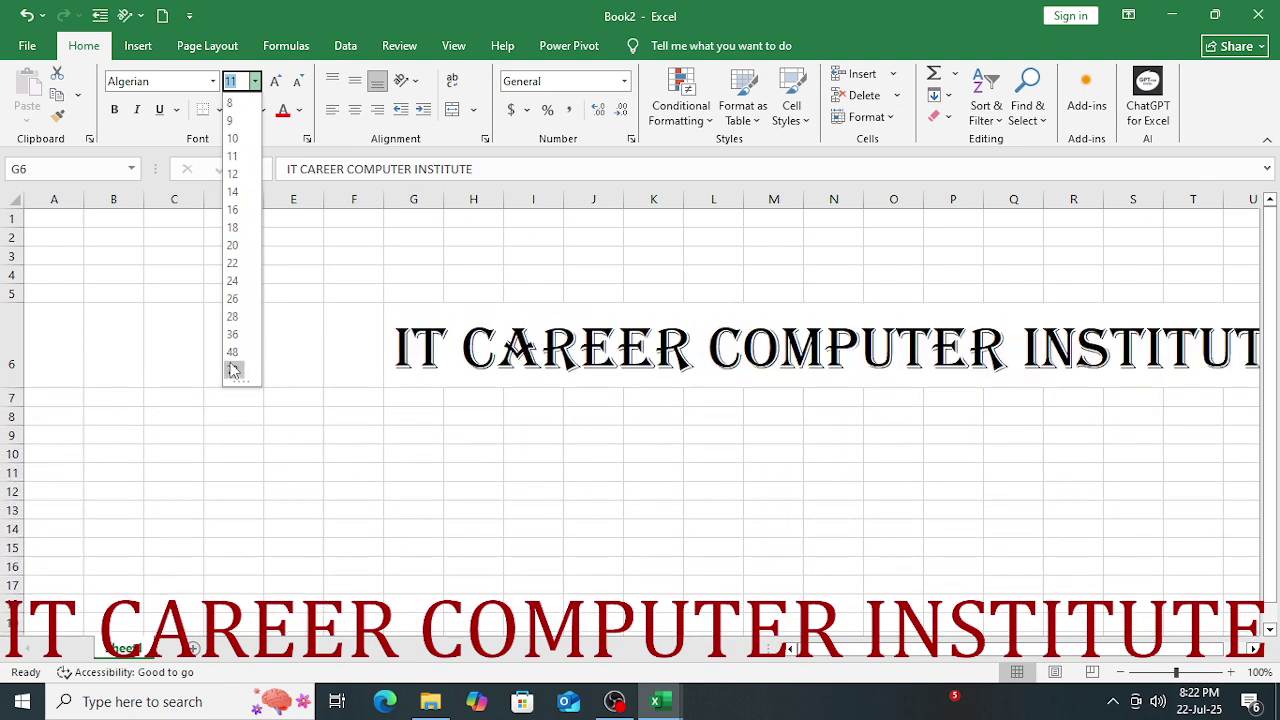
pyautogui.click(230, 297)
pyautogui.click(228, 294)
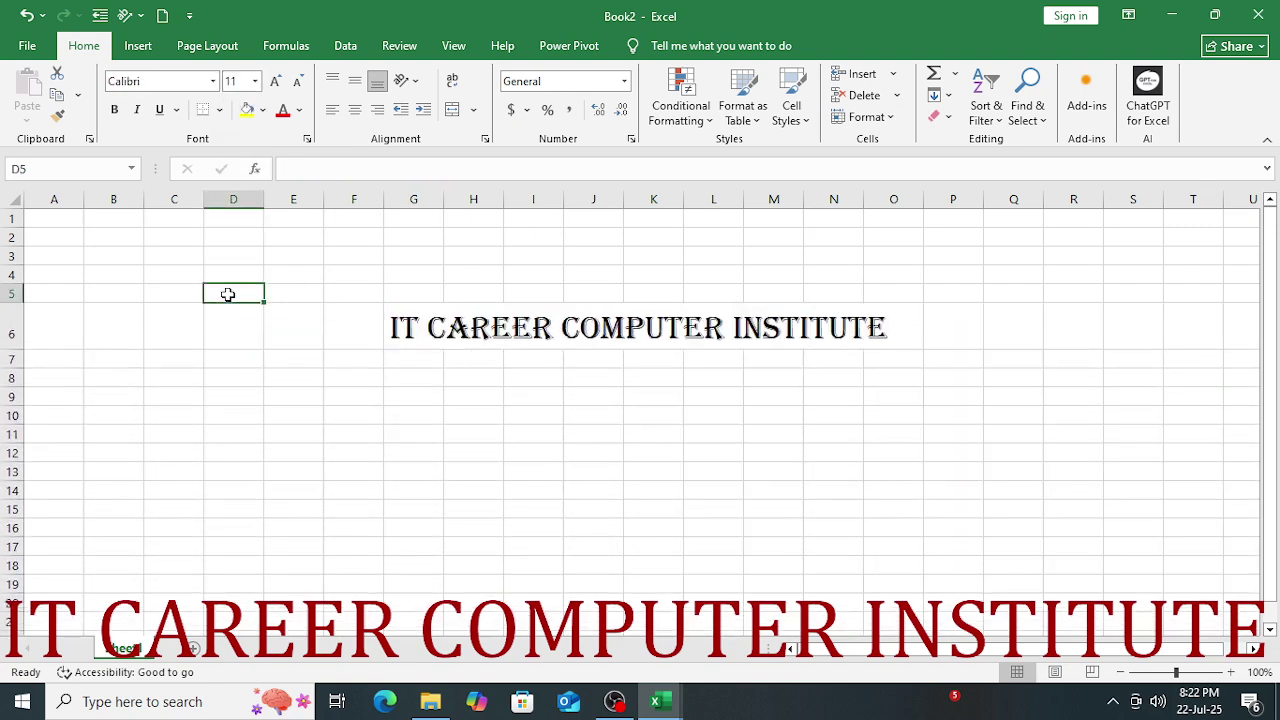
pyautogui.click(277, 88)
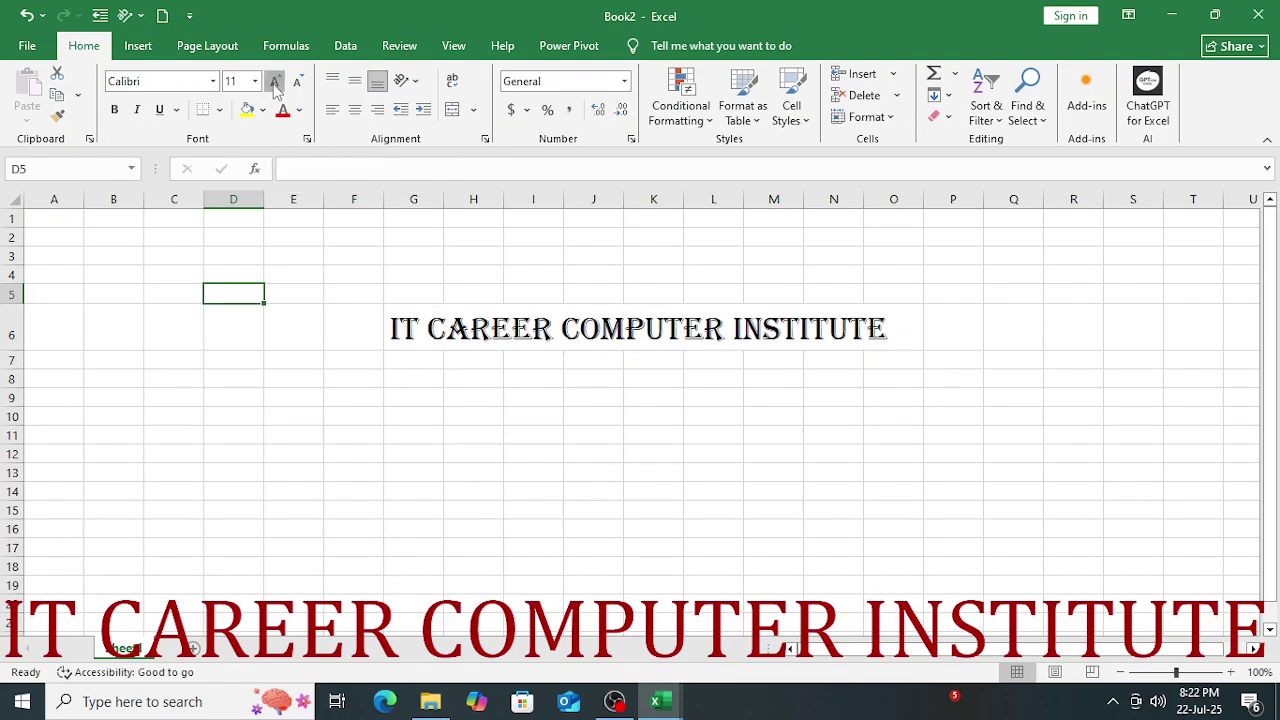
# Increase the font size of the text in cell G6 to 48
pyautogui.click(409, 336)
pyautogui.click(279, 89)
pyautogui.click(280, 90)
pyautogui.click(280, 90)
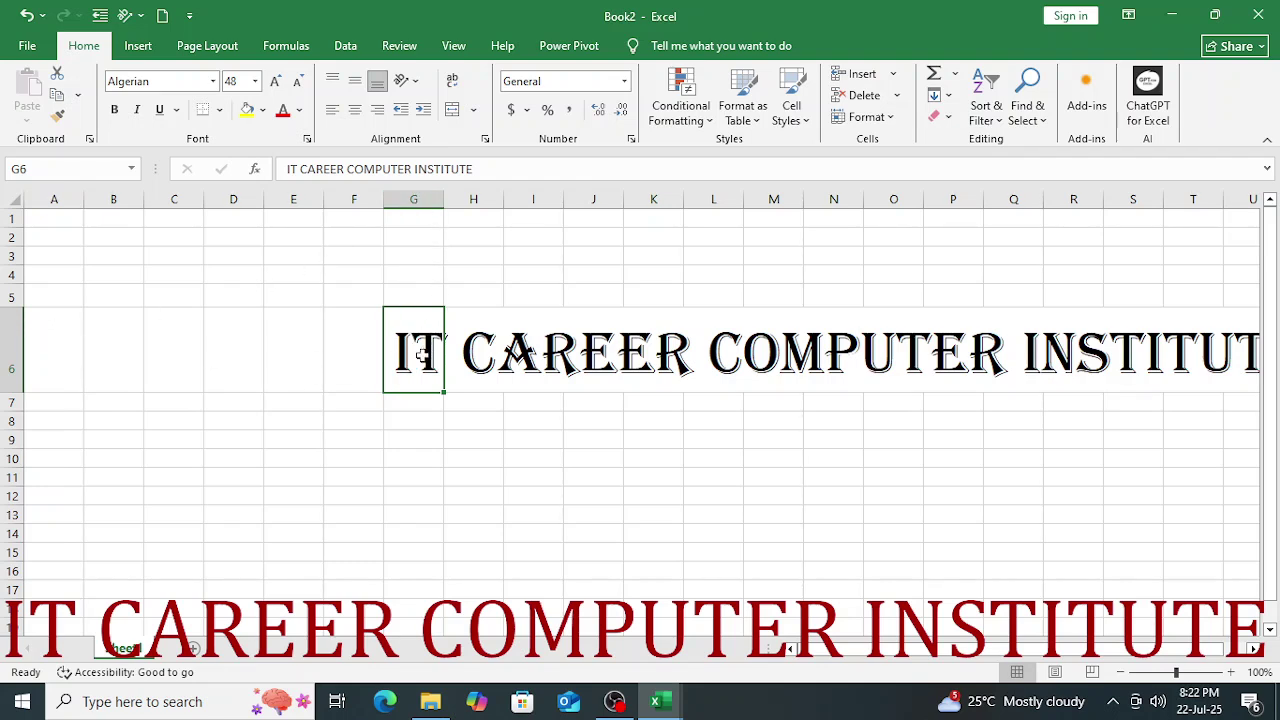
# Increase the font size of the empty cell P13 step by step to 72
pyautogui.click(950, 519)
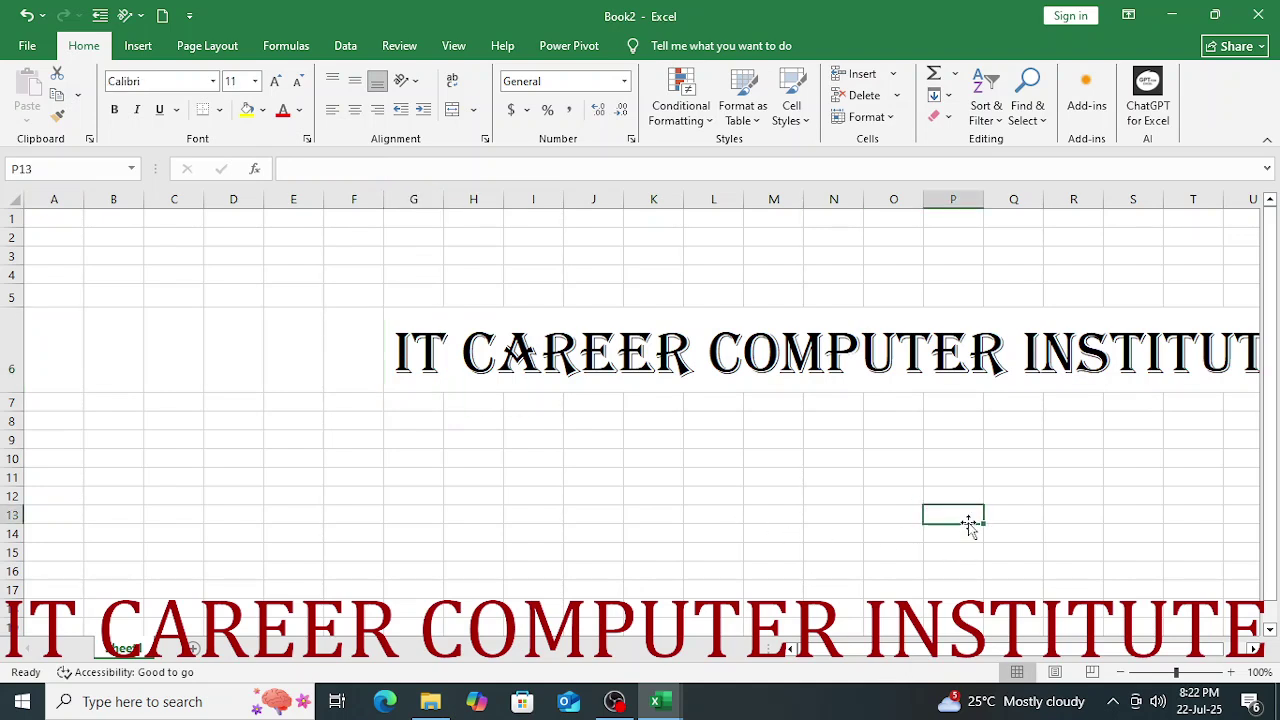
pyautogui.click(277, 86)
pyautogui.click(277, 86)
pyautogui.click(277, 86)
pyautogui.click(277, 86)
pyautogui.click(277, 86)
pyautogui.click(277, 86)
pyautogui.click(277, 86)
pyautogui.click(277, 86)
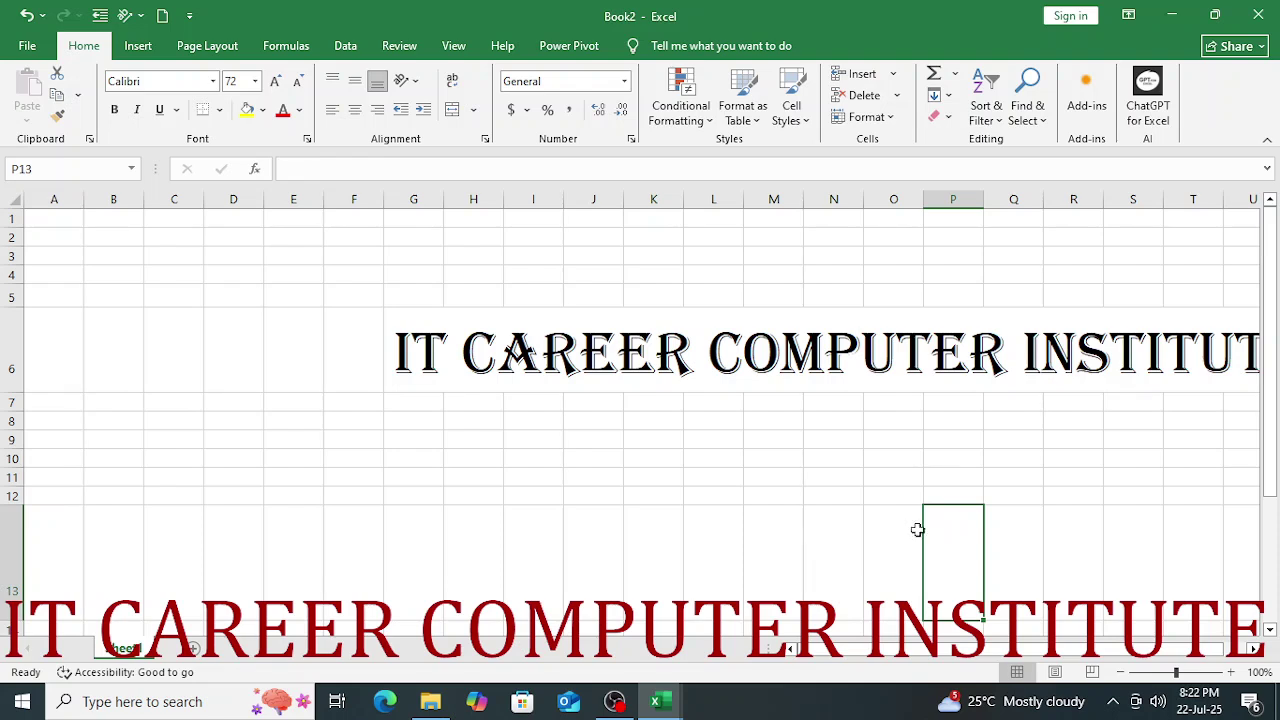
# Increase the font size of the text in cell G6 to 72, and decrease it step by step to 14
pyautogui.click(425, 372)
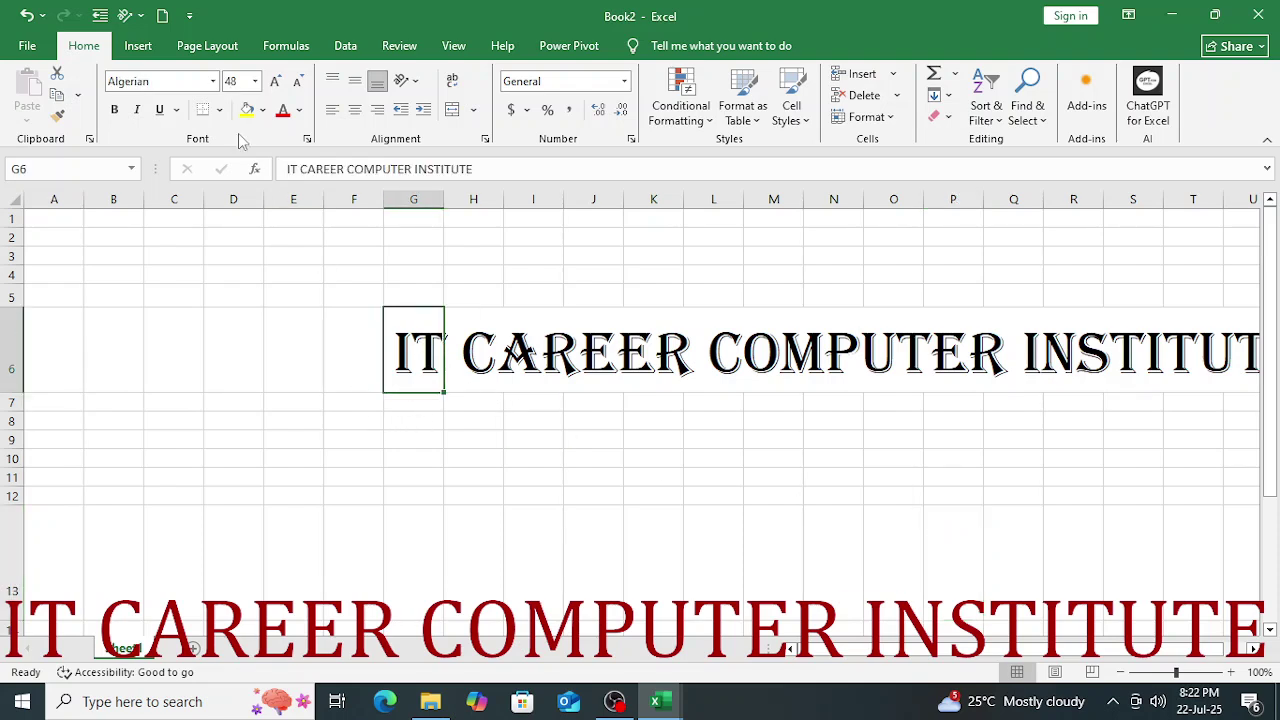
pyautogui.click(277, 84)
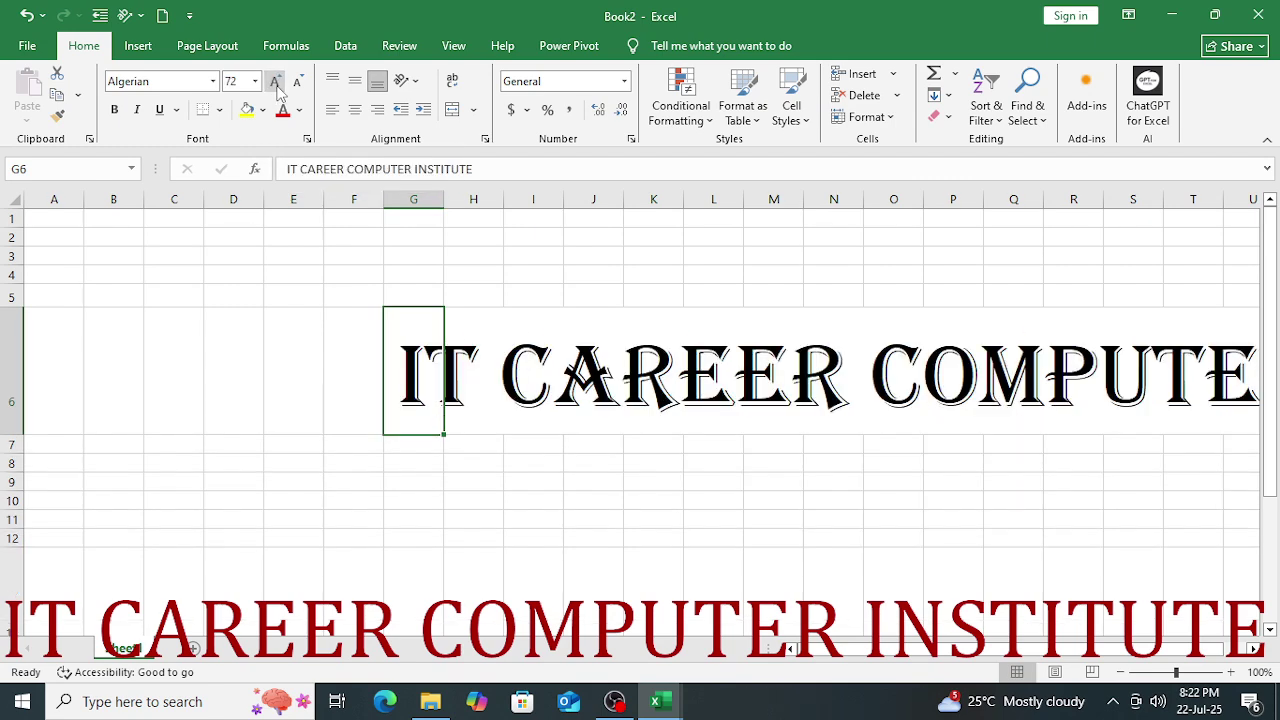
pyautogui.click(298, 82)
pyautogui.click(298, 82)
pyautogui.click(298, 82)
pyautogui.click(298, 82)
pyautogui.click(298, 82)
pyautogui.click(298, 82)
pyautogui.click(298, 84)
pyautogui.click(298, 84)
pyautogui.click(298, 84)
pyautogui.click(298, 84)
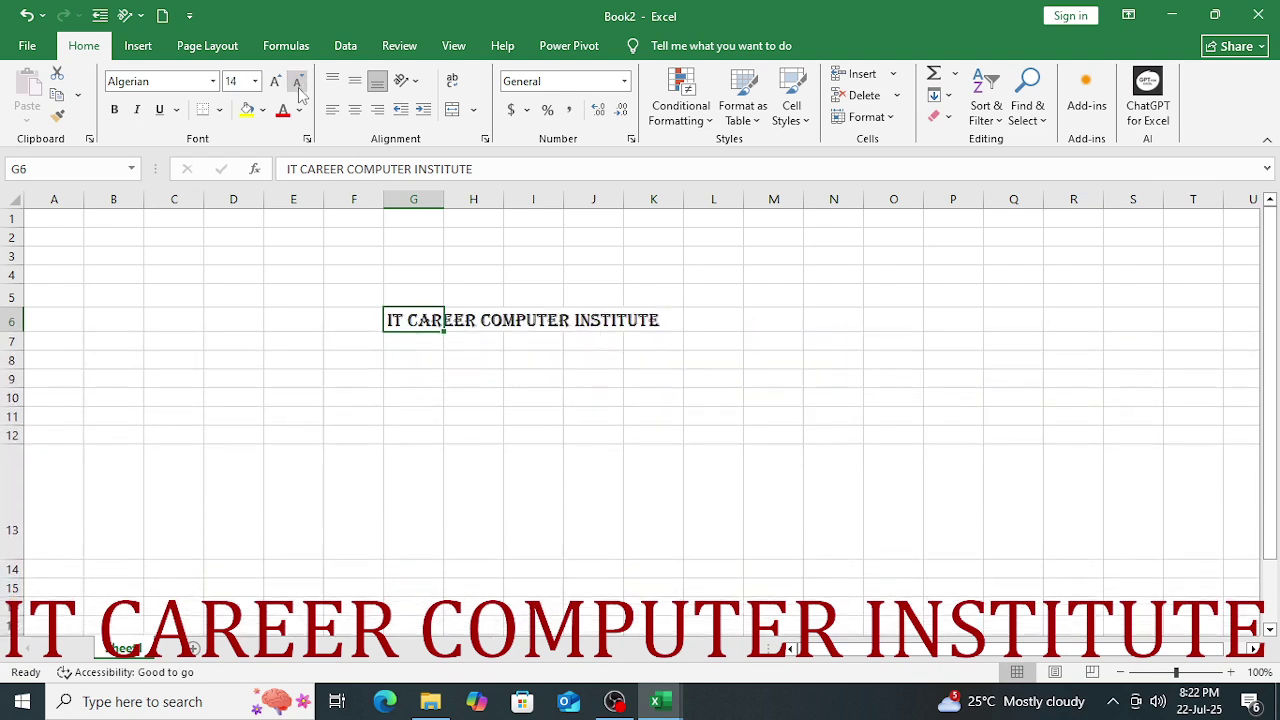
# Increase the font size of the text in cell G6 to 22
pyautogui.click(278, 84)
pyautogui.click(278, 84)
pyautogui.click(278, 84)
pyautogui.click(278, 84)
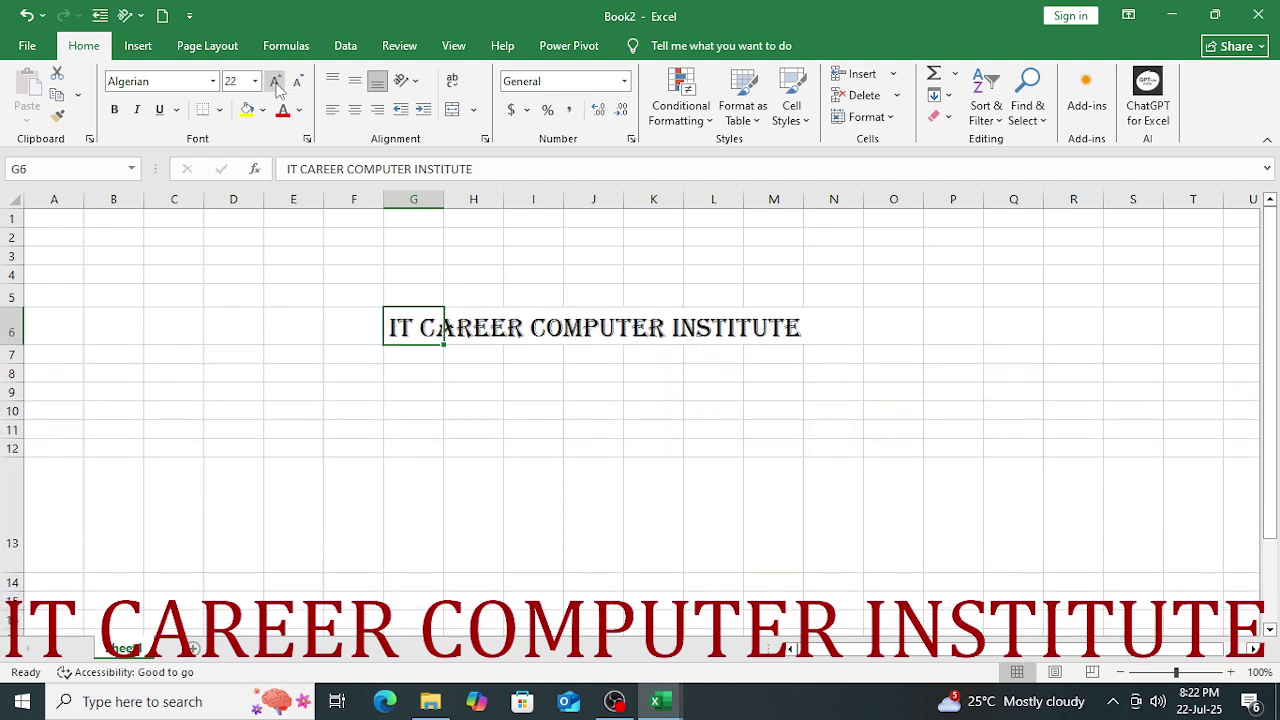
# Try the Arial font on the text in cell G6, and change its font to Cambria
pyautogui.click(213, 81)
pyautogui.click(243, 234)
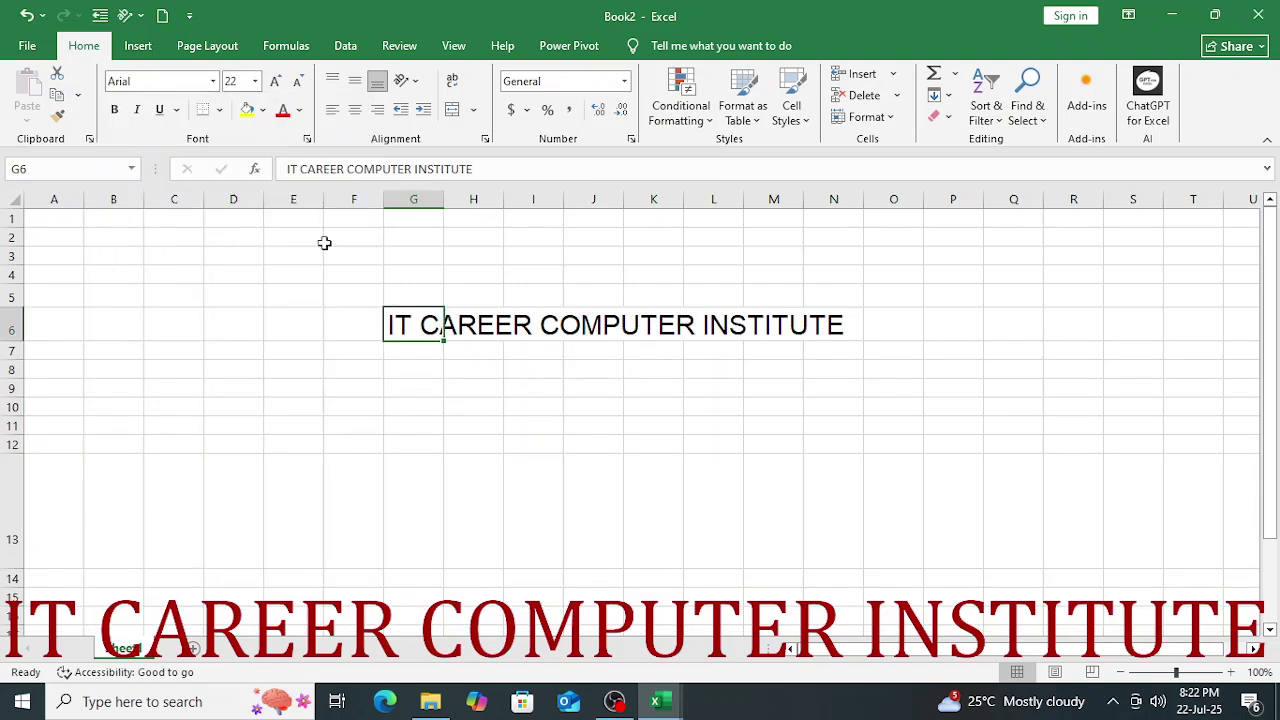
pyautogui.click(213, 81)
pyautogui.scroll(-4, 240, 303)
pyautogui.scroll(4, 241, 303)
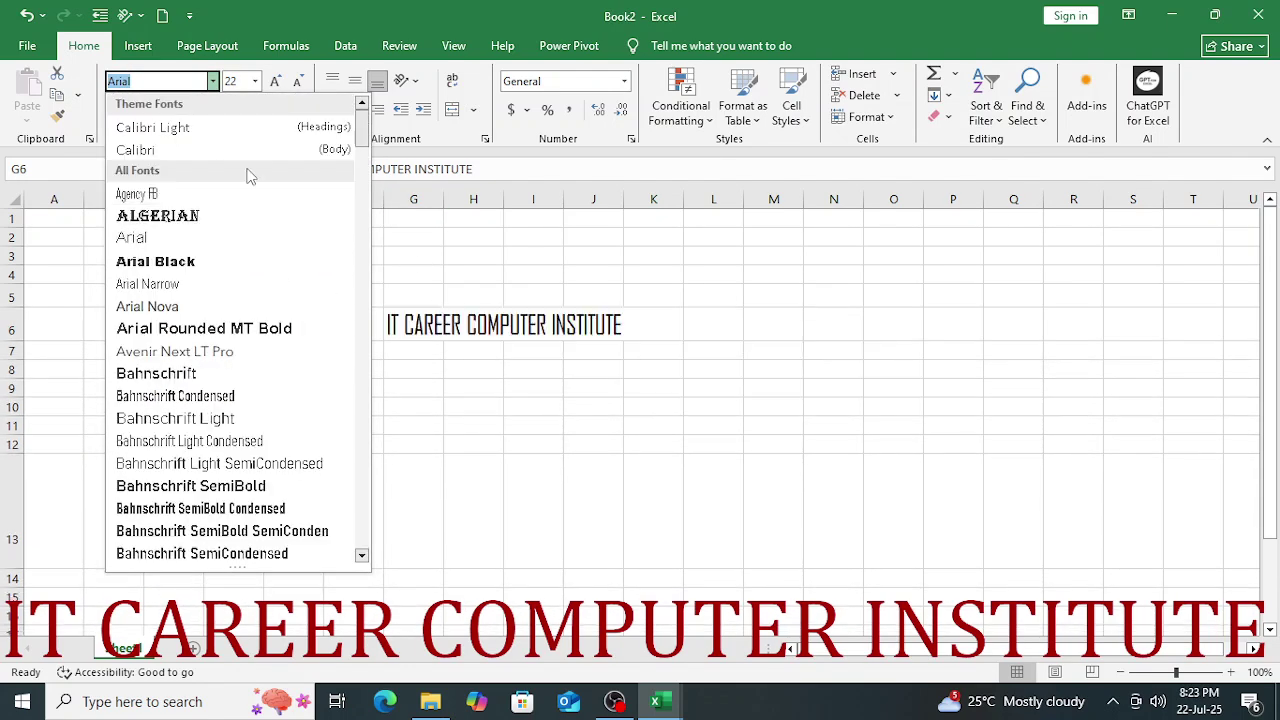
pyautogui.moveTo(362, 146); pyautogui.dragTo(362, 200)
pyautogui.click(263, 280)
pyautogui.click(700, 416)
pyautogui.click(420, 334)
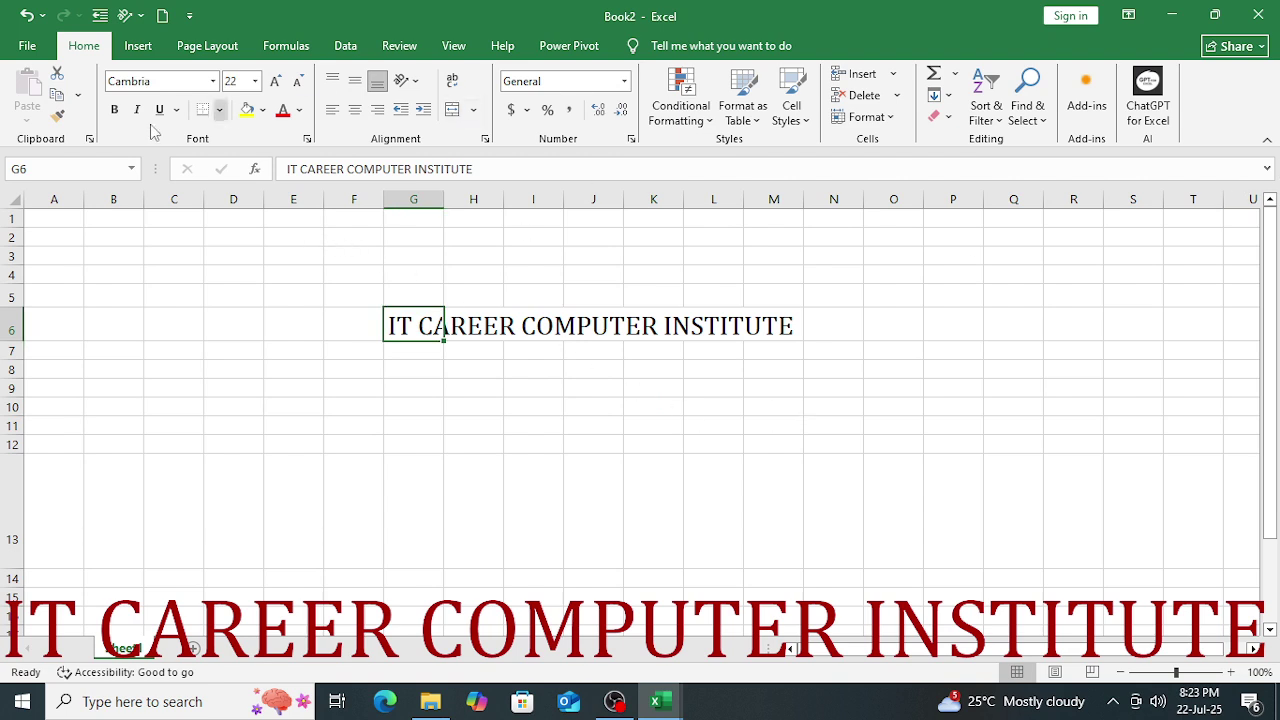
# Toggle bold on the text in cell G6, leaving it bold
pyautogui.click(115, 110)
pyautogui.click(115, 110)
pyautogui.click(115, 110)
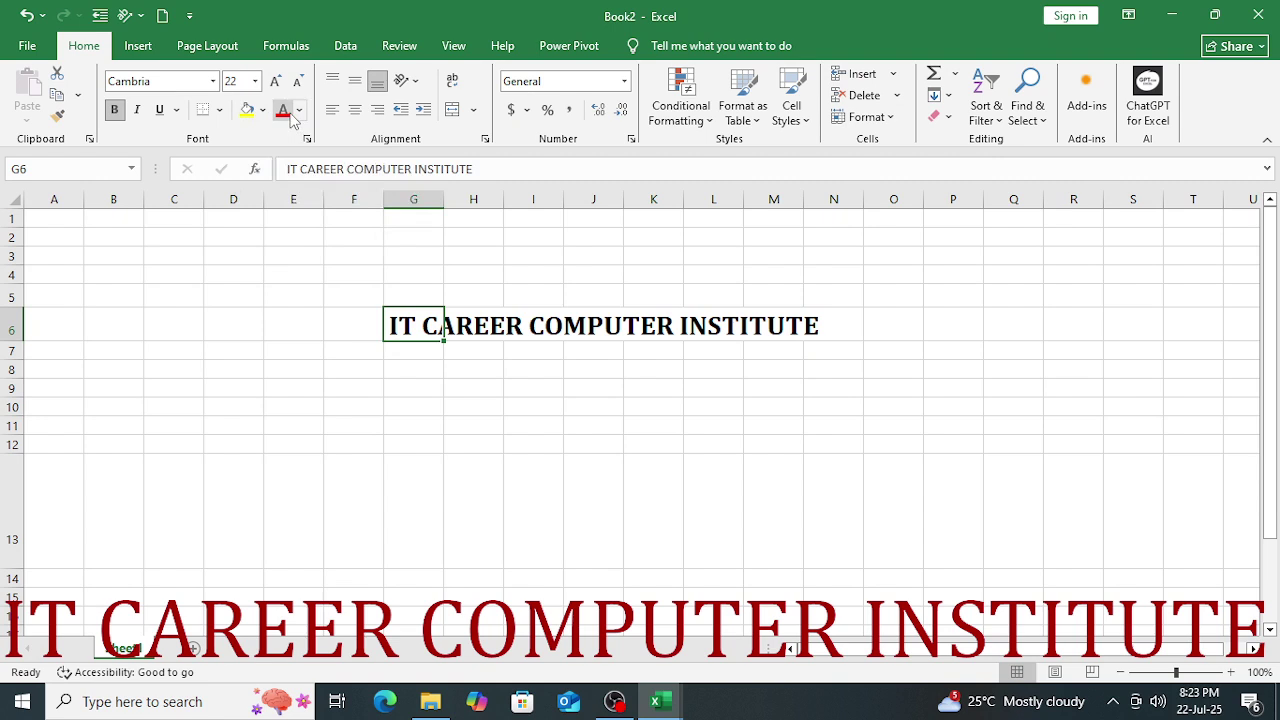
# Toggle italic on and off repeatedly for the text in cell G6, leaving it italic
pyautogui.click(139, 110)
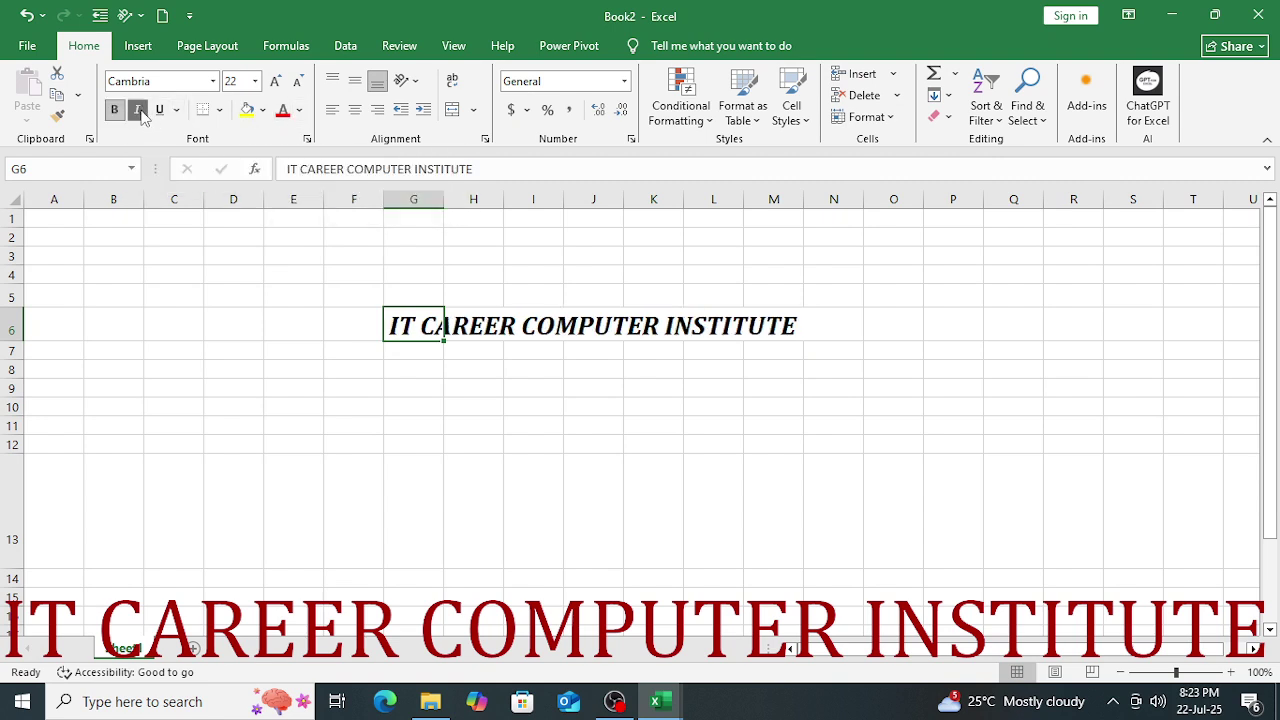
pyautogui.click(139, 110)
pyautogui.click(139, 110)
pyautogui.click(140, 111)
pyautogui.click(140, 111)
pyautogui.click(140, 111)
pyautogui.click(140, 111)
pyautogui.click(140, 111)
pyautogui.click(140, 111)
pyautogui.click(140, 111)
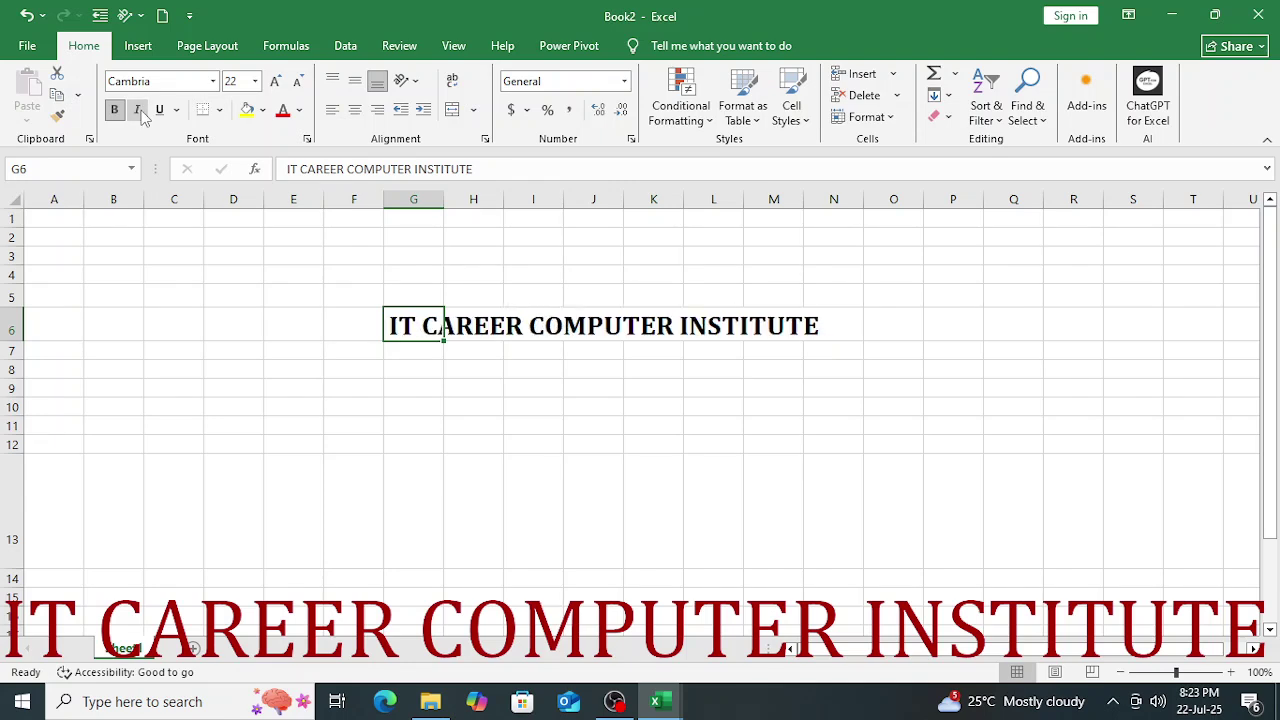
pyautogui.click(140, 111)
pyautogui.click(140, 111)
pyautogui.click(140, 111)
# Try the single underline on the text in cell G6, and apply a double underline
pyautogui.click(162, 111)
pyautogui.click(162, 111)
pyautogui.click(162, 111)
pyautogui.click(176, 111)
pyautogui.click(185, 155)
pyautogui.click(620, 389)
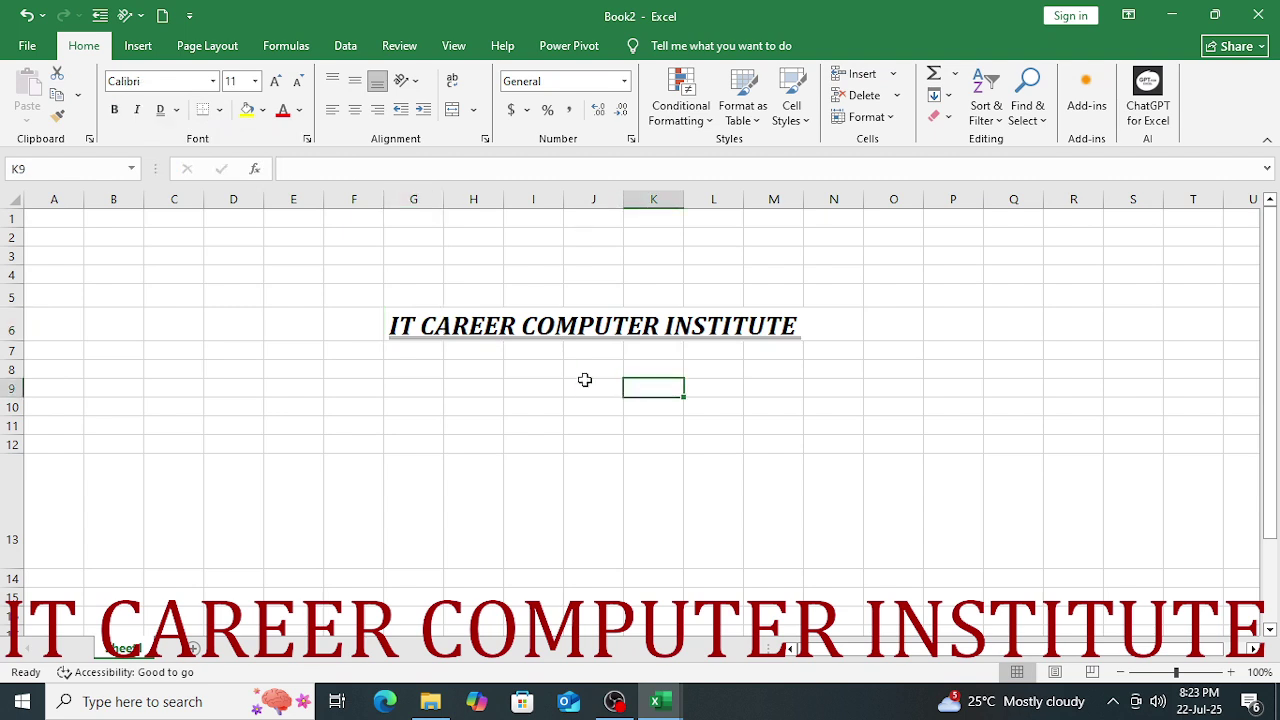
# Toggle the double underline of the text in cell G6 off and back on
pyautogui.click(401, 331)
pyautogui.click(163, 115)
pyautogui.click(162, 115)
pyautogui.click(162, 115)
pyautogui.click(162, 115)
pyautogui.click(518, 292)
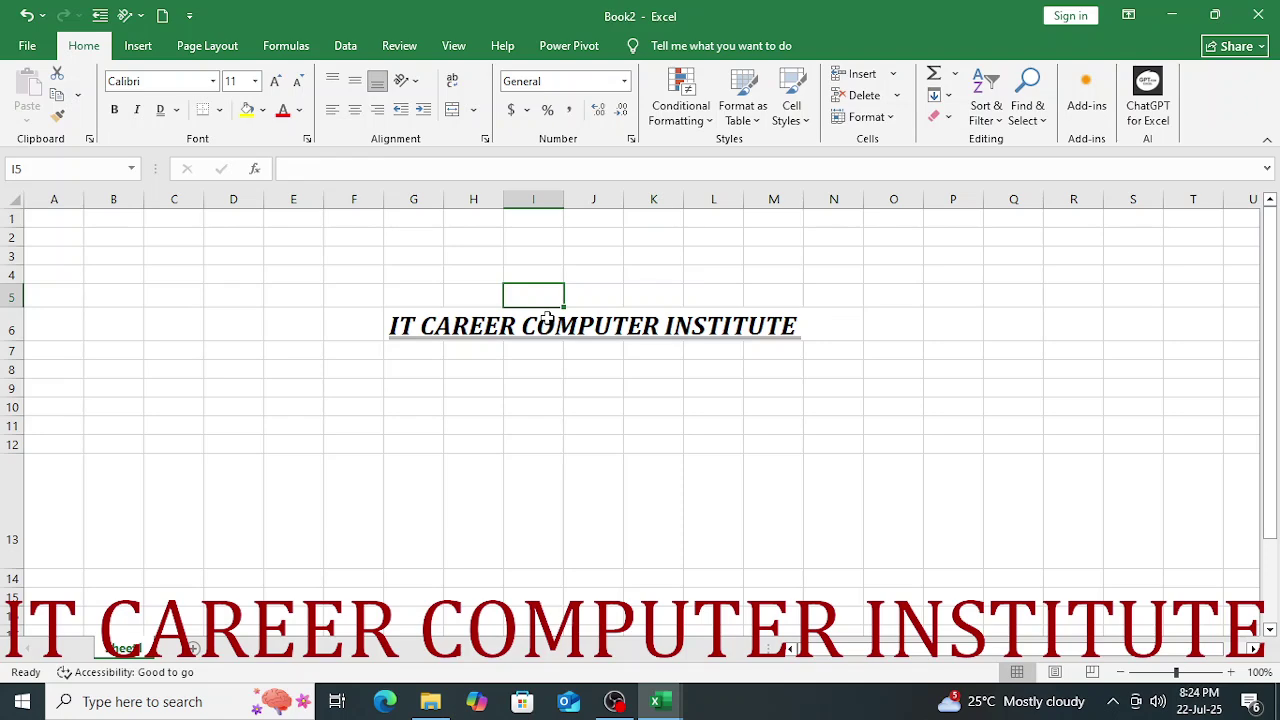
# Create a new blank workbook and apply a bottom border to cell G5
pyautogui.hotkey('ctrl', 'n')
pyautogui.click(428, 300)
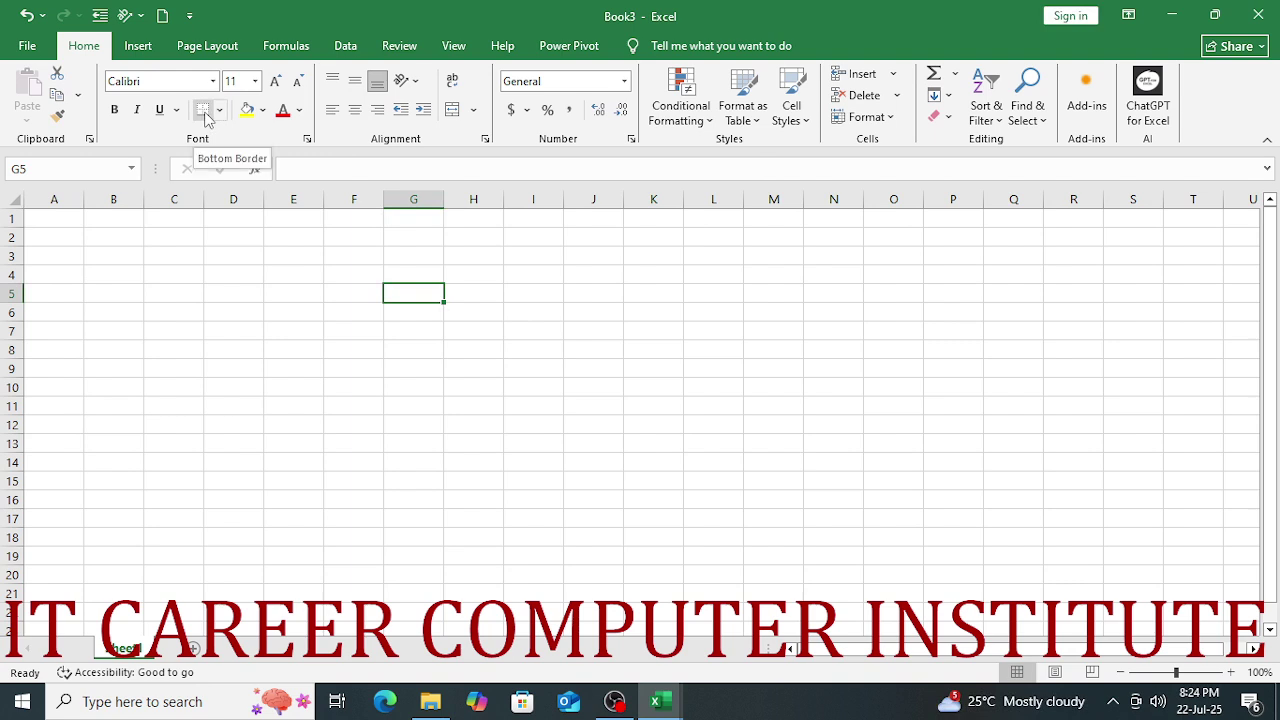
pyautogui.click(220, 110)
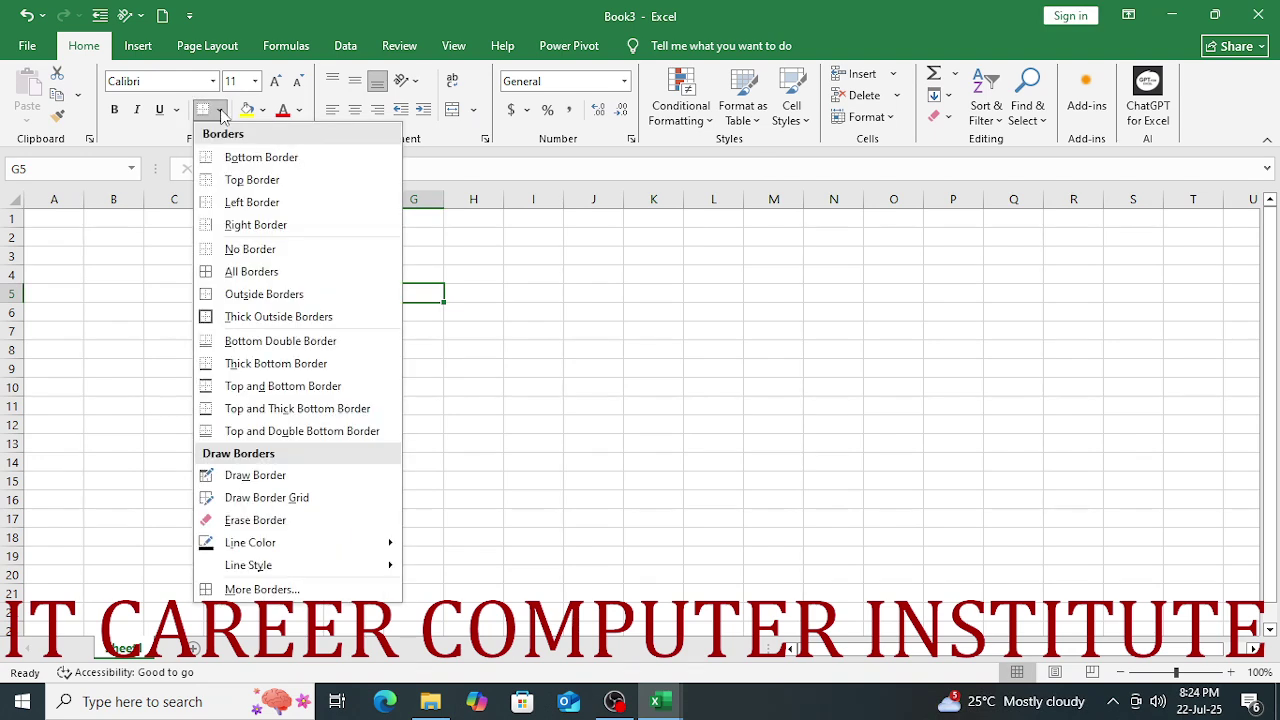
pyautogui.click(235, 160)
pyautogui.click(440, 362)
# Apply a top border to the range D5:J15
pyautogui.moveTo(233, 293); pyautogui.dragTo(597, 478)
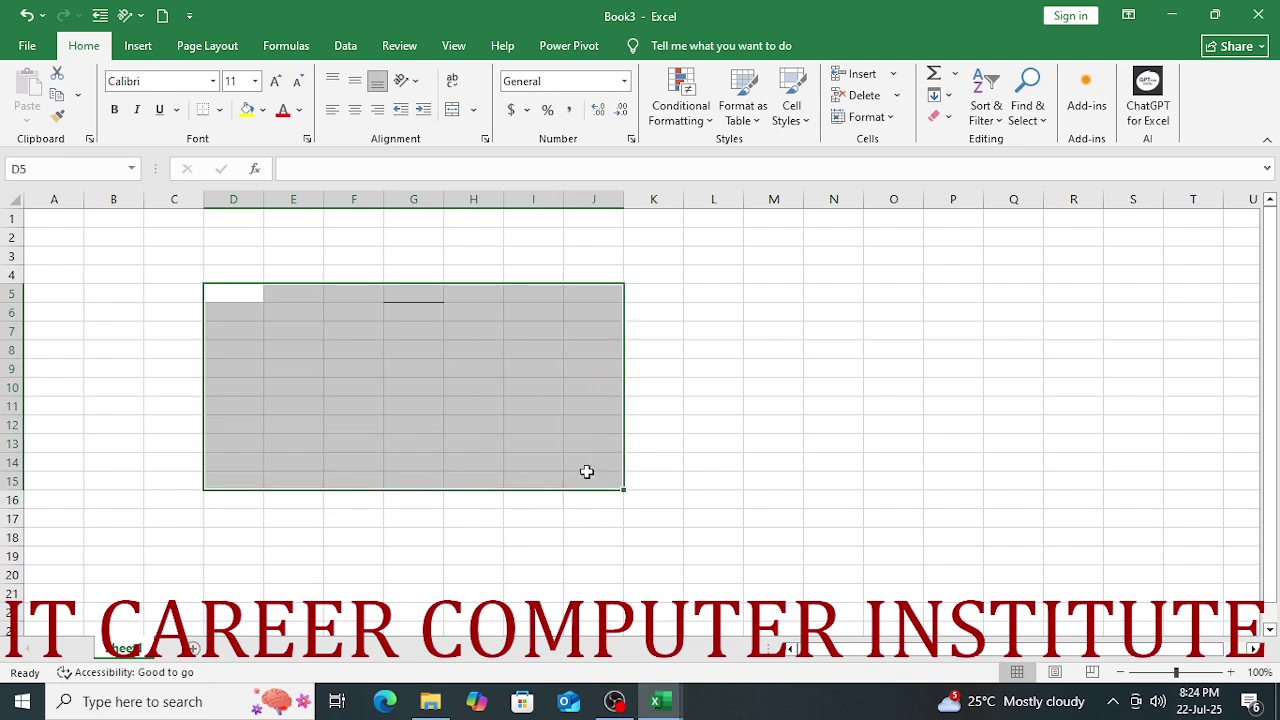
pyautogui.click(221, 111)
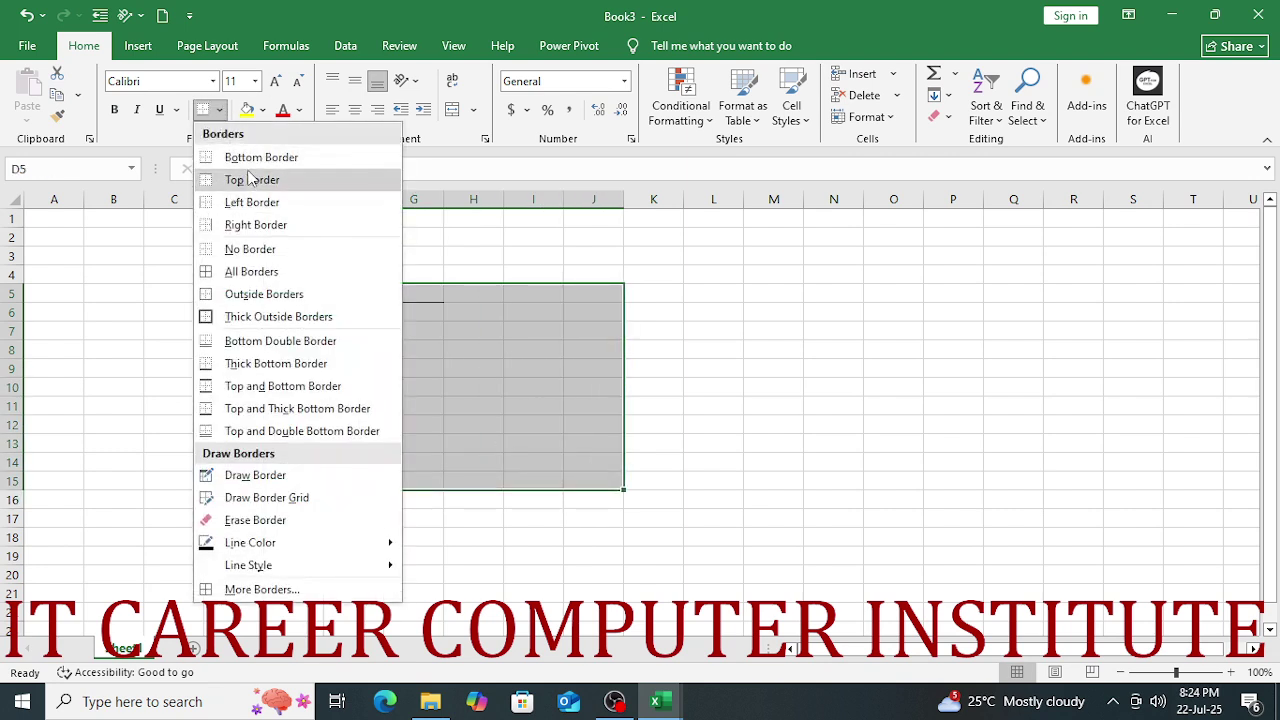
pyautogui.click(250, 179)
pyautogui.click(651, 366)
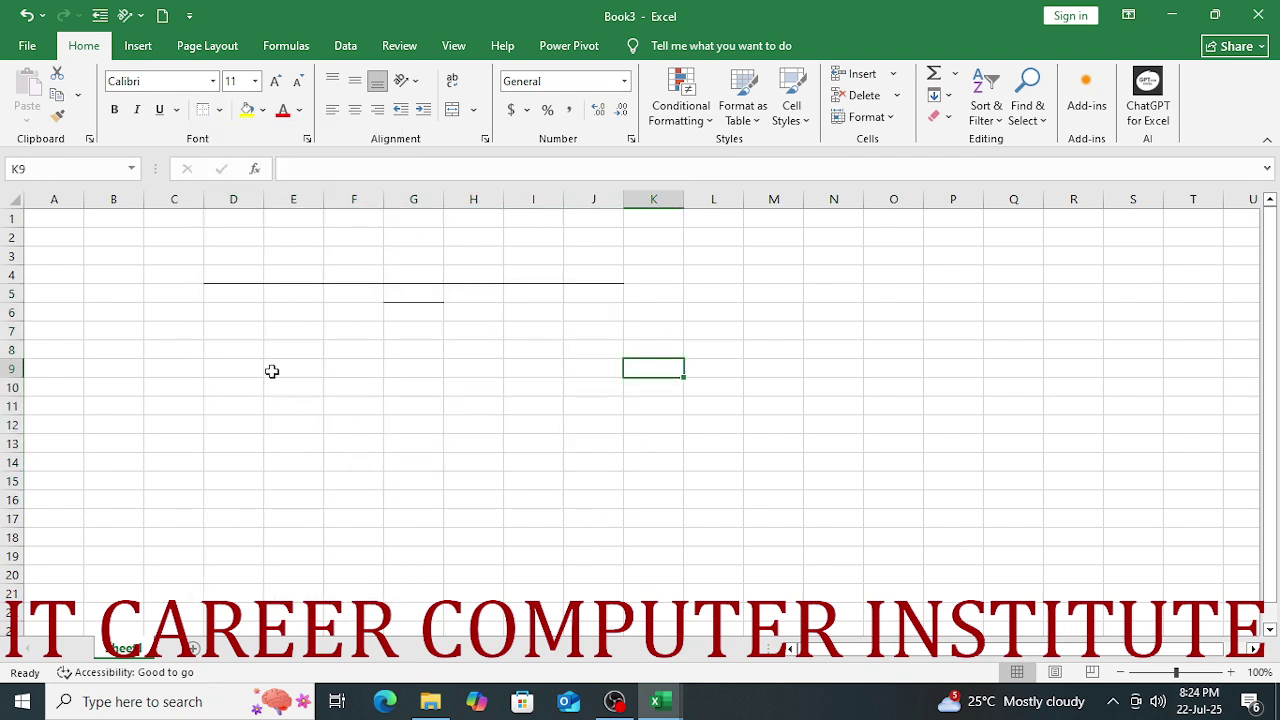
# Apply a right border to the range E9:I13
pyautogui.moveTo(280, 369); pyautogui.dragTo(508, 449)
pyautogui.click(220, 111)
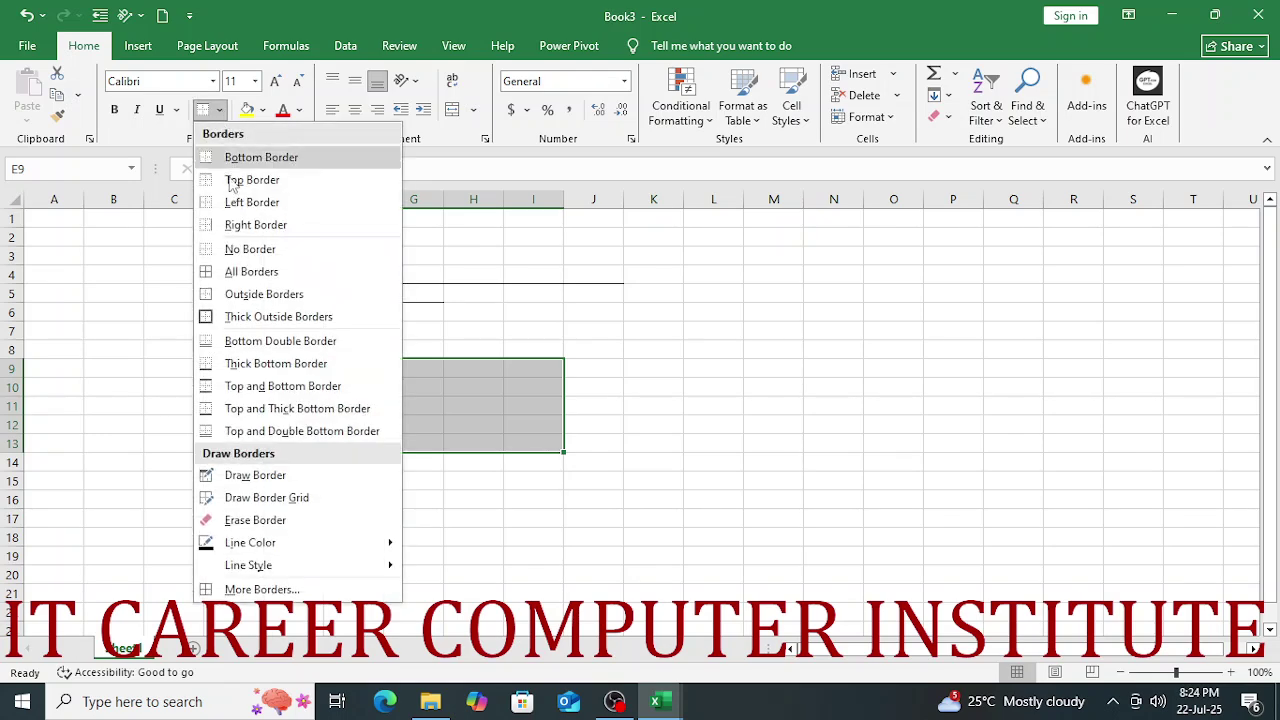
pyautogui.click(242, 224)
pyautogui.click(746, 494)
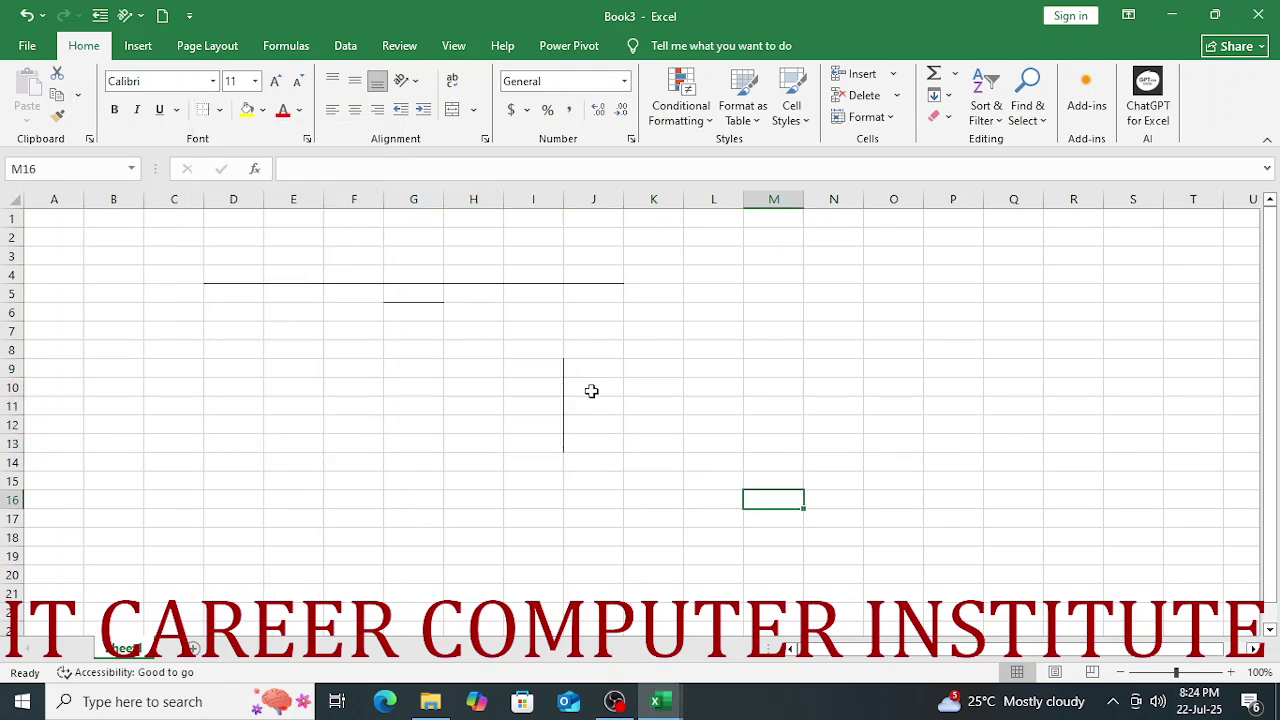
# Apply all borders to the range E8:F13
pyautogui.moveTo(270, 352); pyautogui.dragTo(335, 450)
pyautogui.click(220, 111)
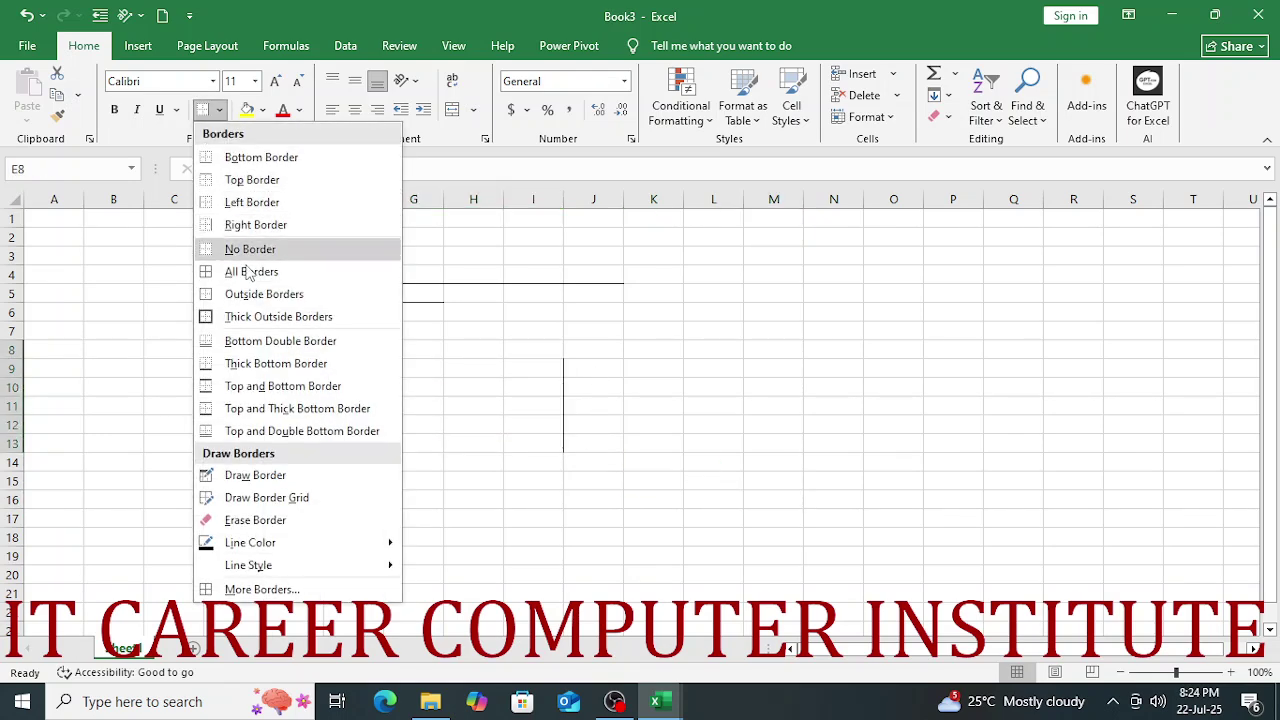
pyautogui.click(246, 270)
pyautogui.click(540, 411)
# Apply thick outside borders to the range L8:O14
pyautogui.moveTo(722, 351); pyautogui.dragTo(884, 460)
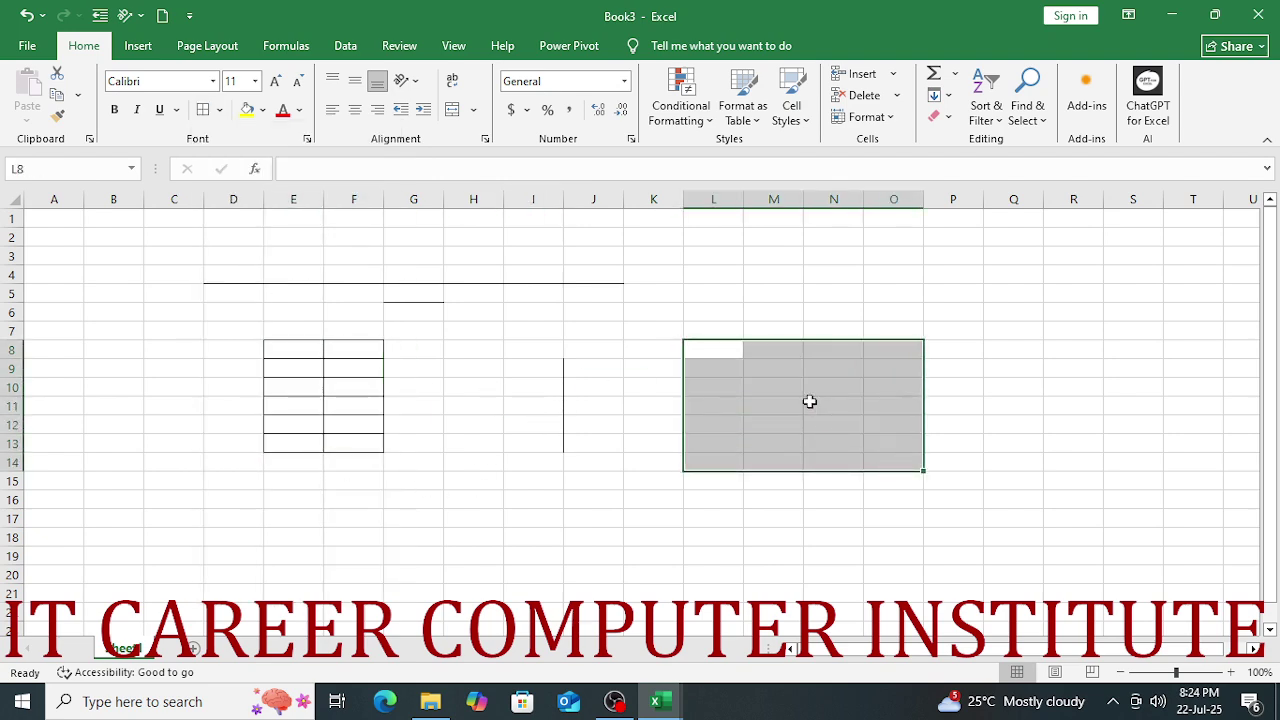
pyautogui.click(219, 110)
pyautogui.click(330, 318)
# Remove the borders from the ranges C4:N20 and L5:Q19
pyautogui.moveTo(833, 576); pyautogui.dragTo(169, 272)
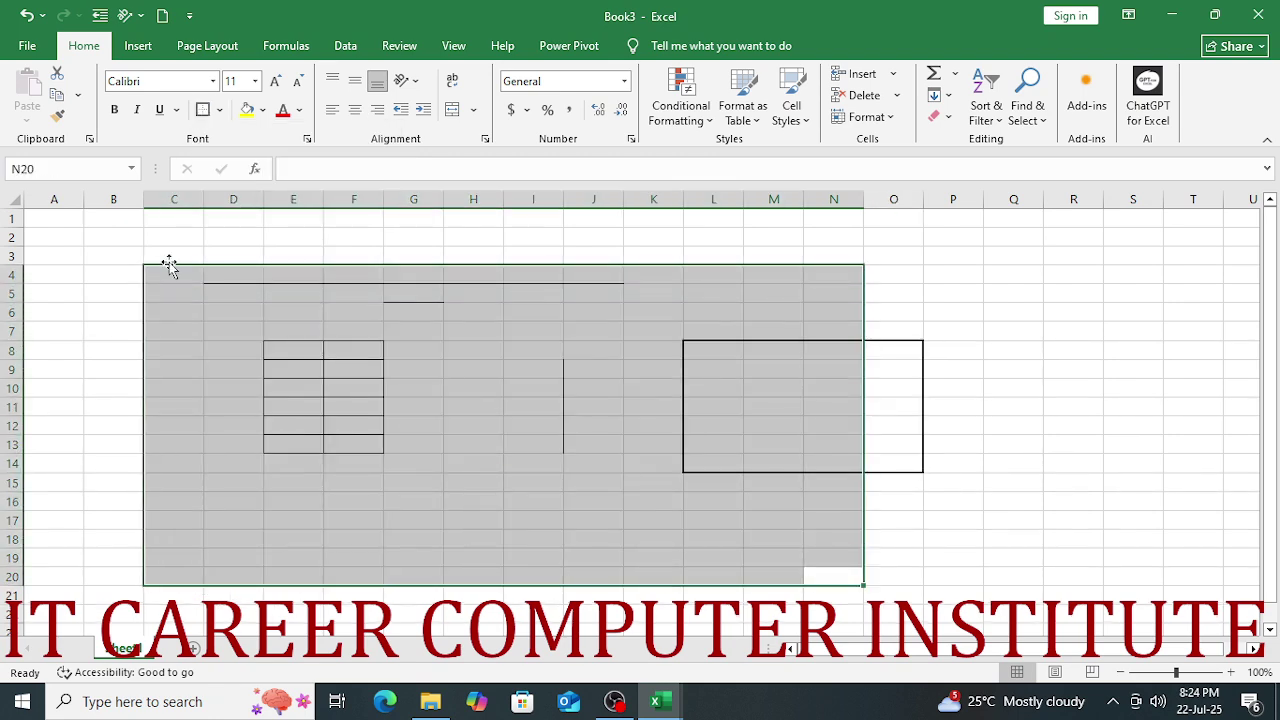
pyautogui.click(219, 110)
pyautogui.click(235, 249)
pyautogui.click(1017, 550)
pyautogui.moveTo(1017, 551); pyautogui.dragTo(714, 292)
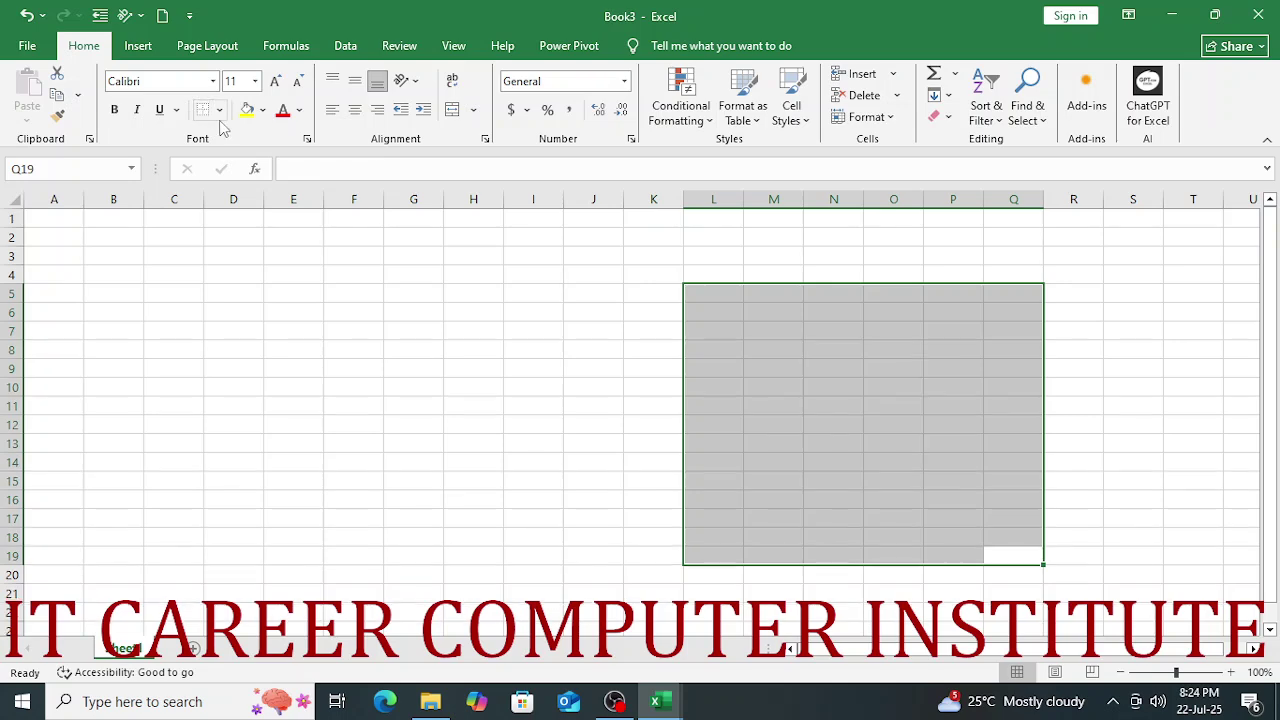
# Apply thick outside borders to the range H6:L13
pyautogui.click(240, 233)
pyautogui.click(219, 110)
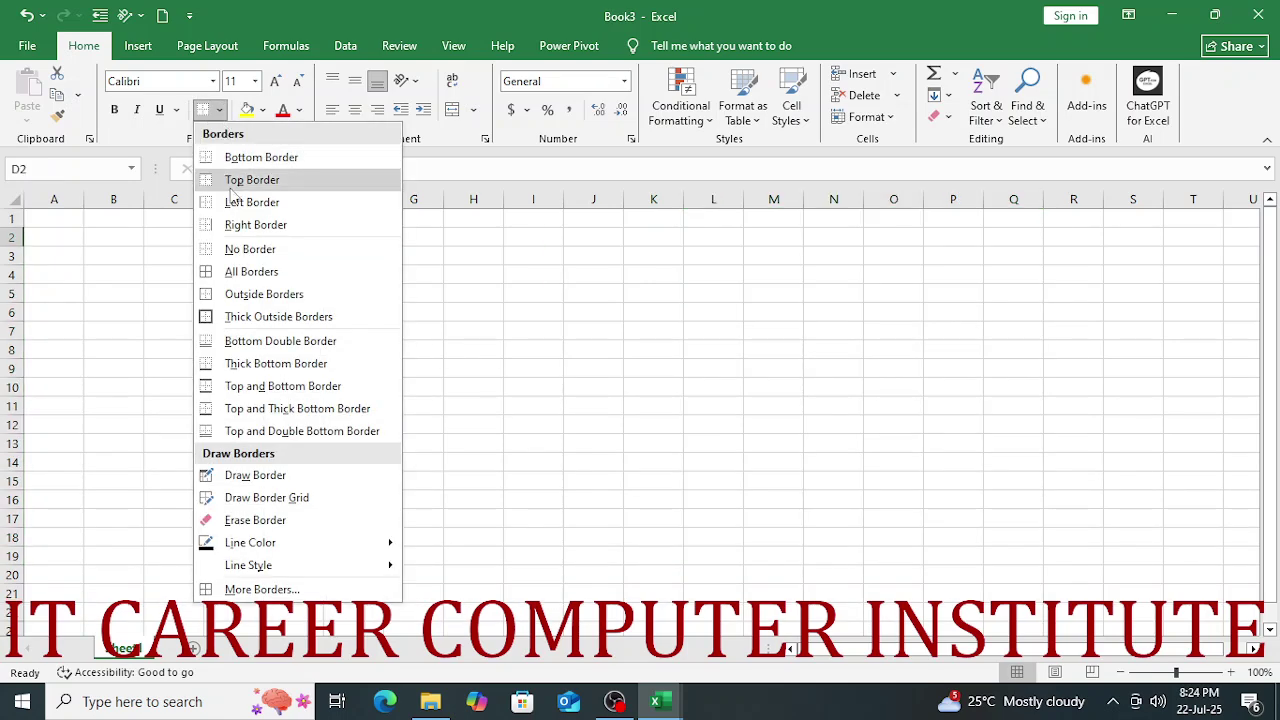
pyautogui.click(287, 318)
pyautogui.moveTo(470, 311); pyautogui.dragTo(695, 432)
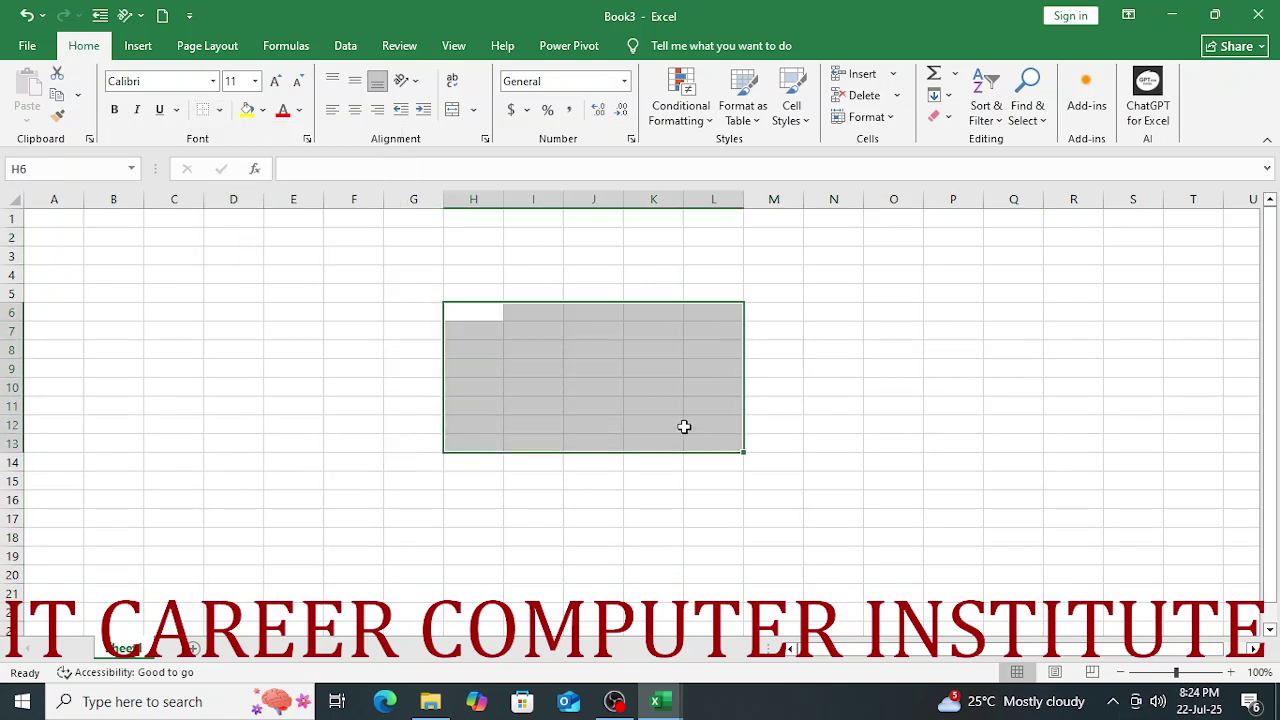
pyautogui.click(219, 110)
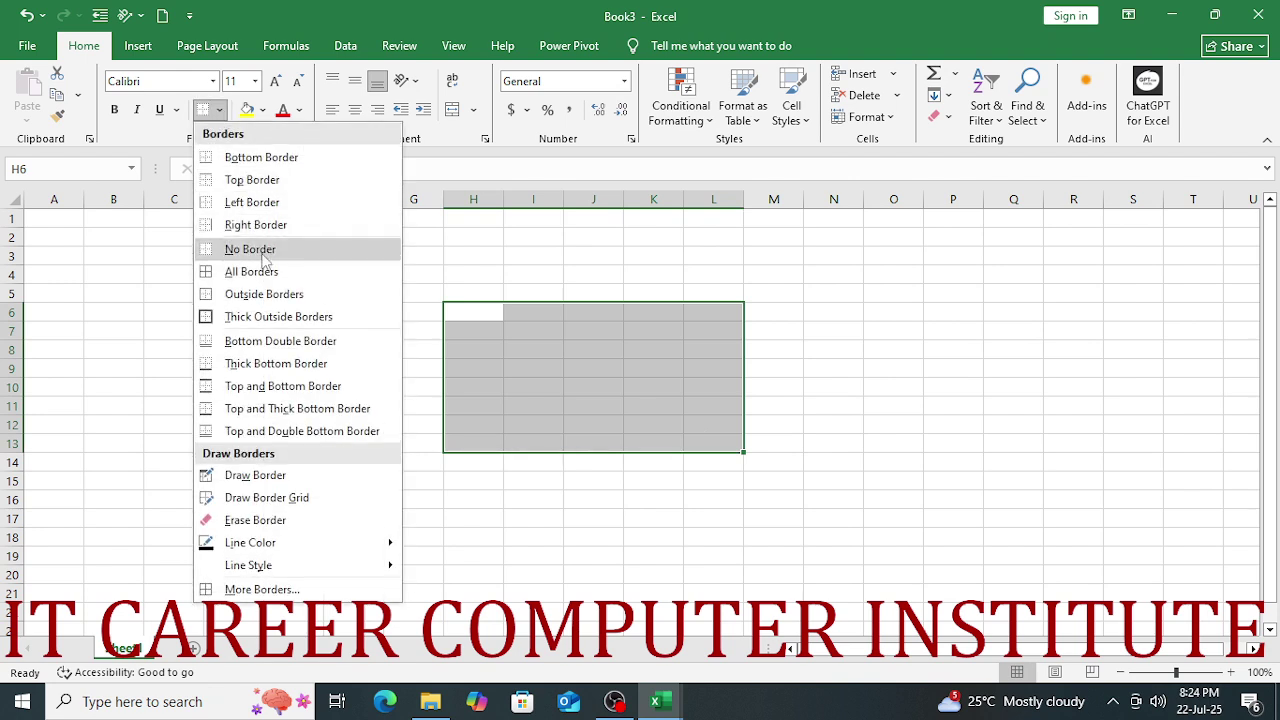
pyautogui.click(285, 318)
pyautogui.click(583, 403)
# Apply thin outside borders to the range I7:K12 inside the thick-bordered box
pyautogui.moveTo(526, 340); pyautogui.dragTo(680, 426)
pyautogui.click(221, 112)
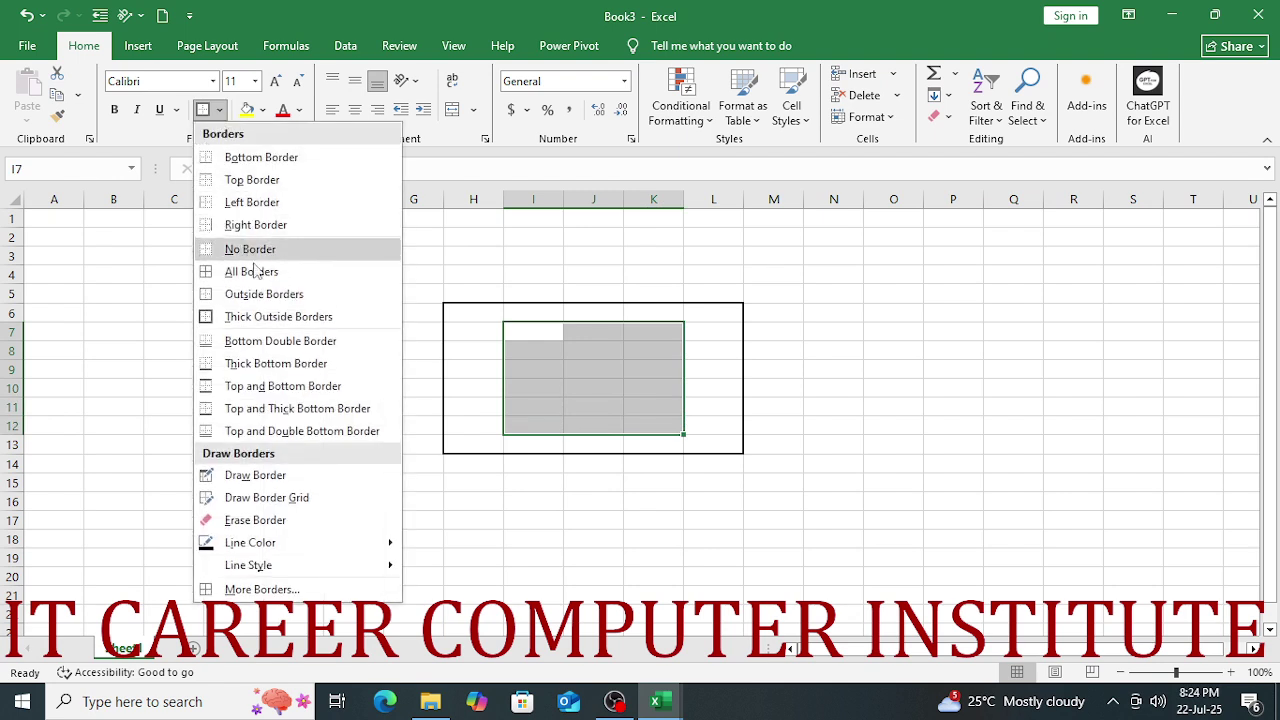
pyautogui.click(272, 291)
pyautogui.click(878, 408)
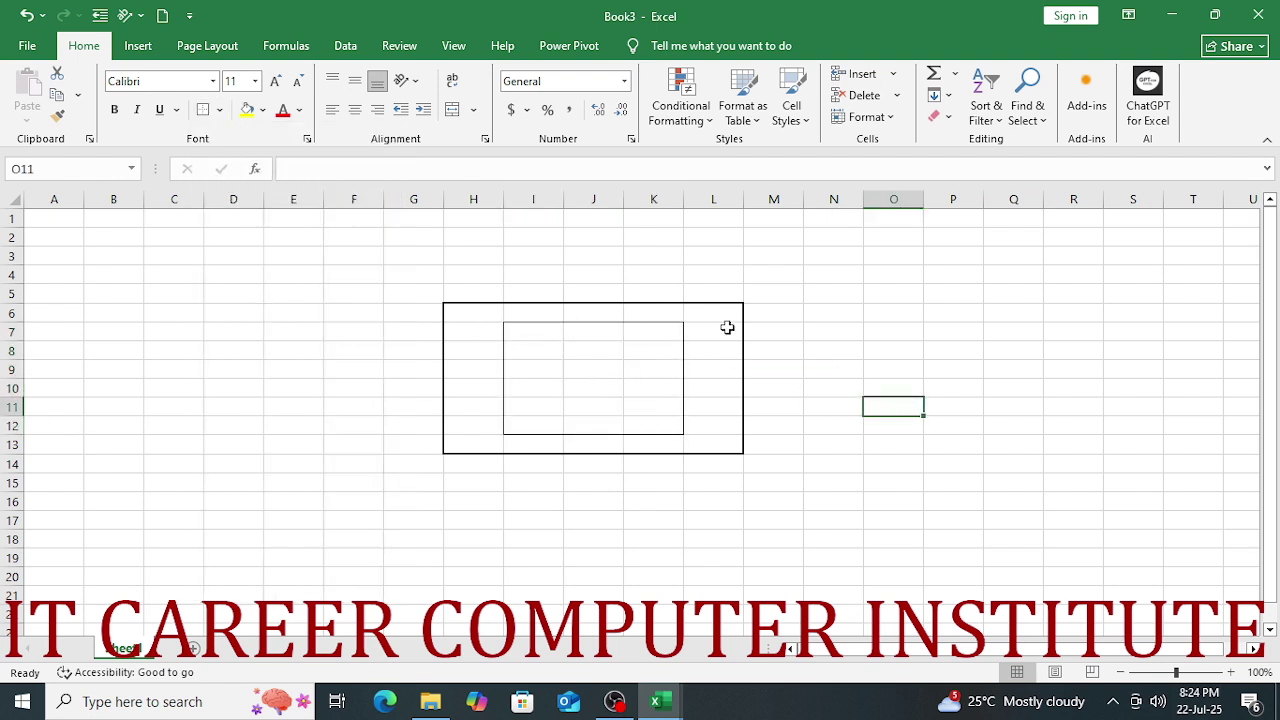
# Apply a bottom double border to the range D5:E9
pyautogui.moveTo(233, 289); pyautogui.dragTo(298, 370)
pyautogui.click(221, 110)
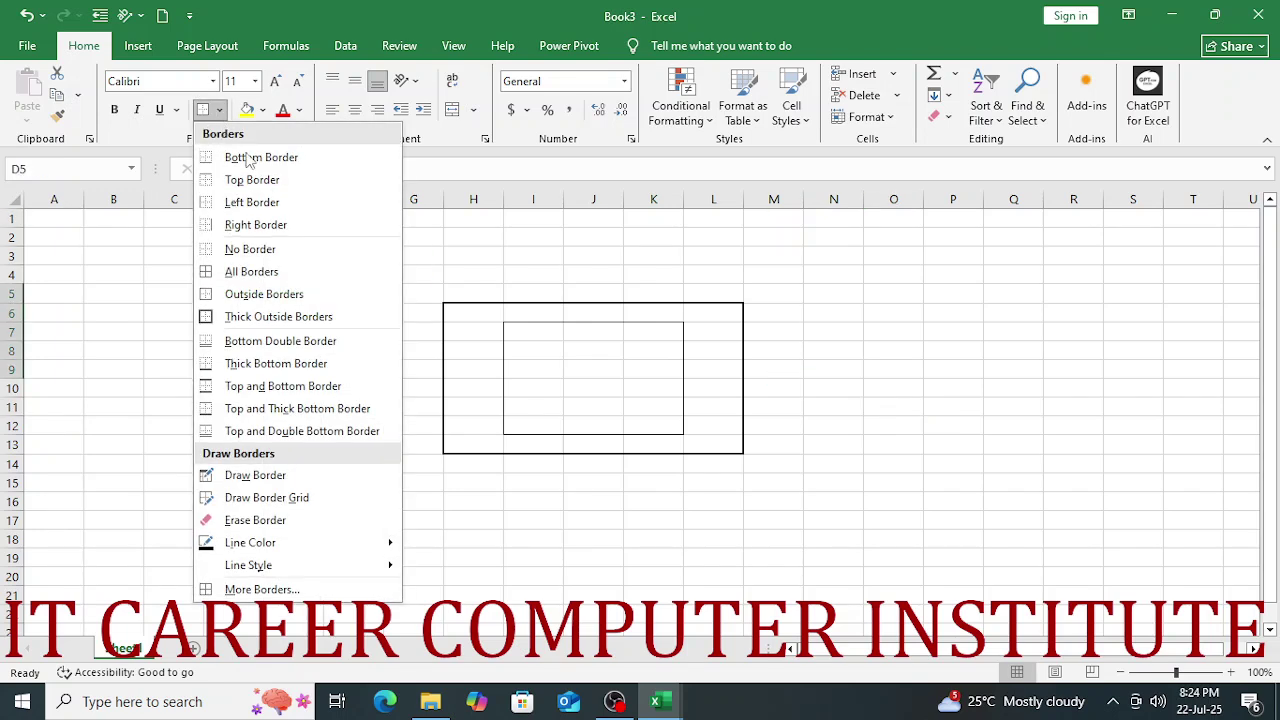
pyautogui.click(278, 343)
pyautogui.click(334, 417)
# Draw a thin border around P2:T9 and a smaller one around Q3:S7 inside it with Draw Border
pyautogui.moveTo(209, 285); pyautogui.dragTo(354, 351)
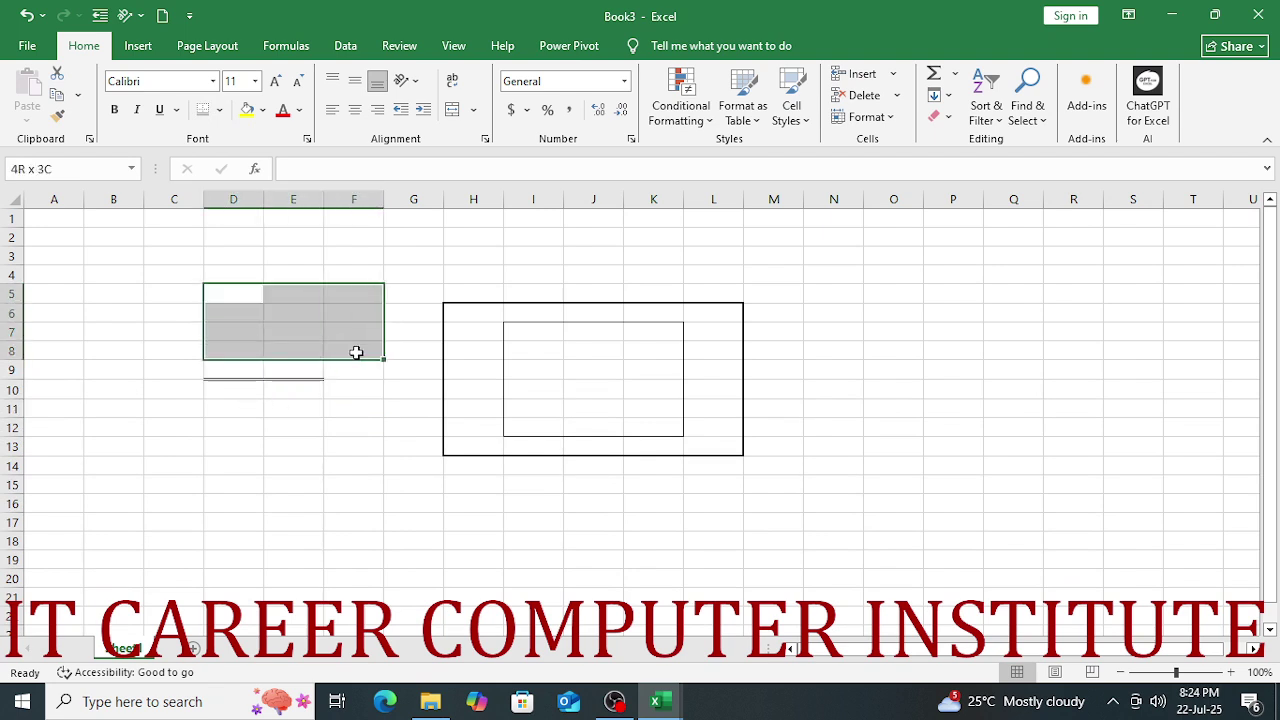
pyautogui.click(220, 110)
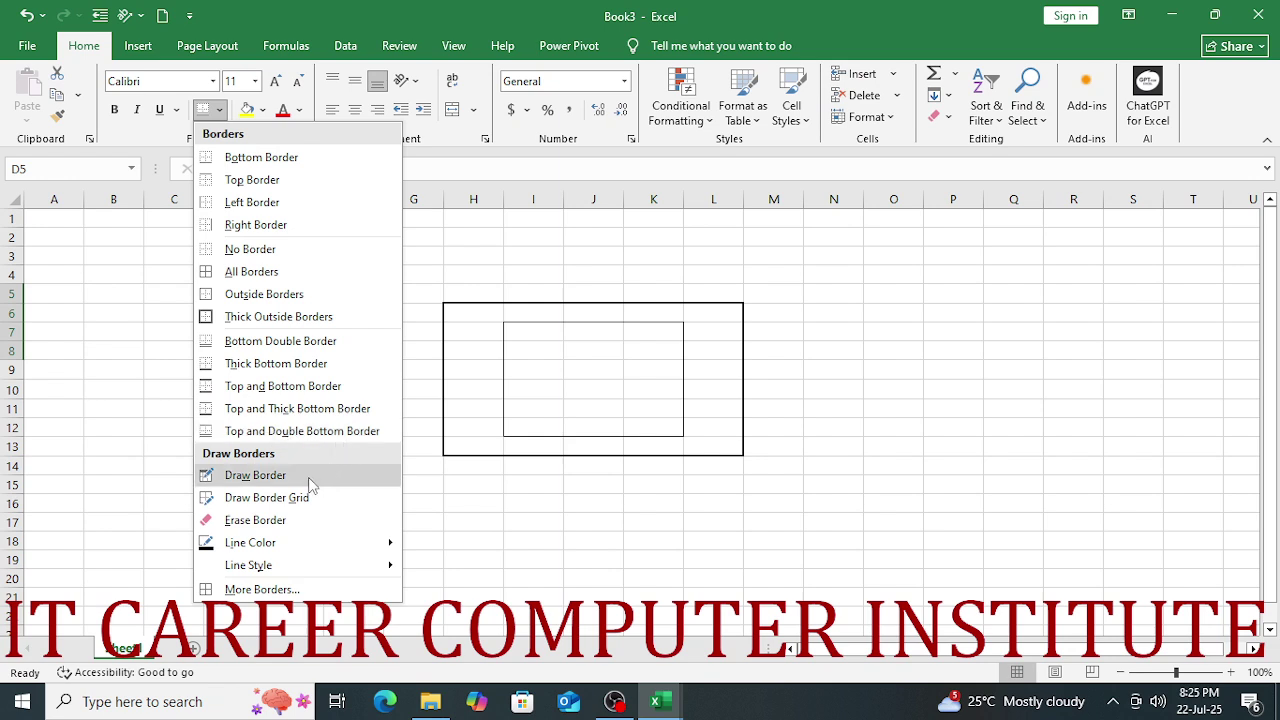
pyautogui.click(276, 477)
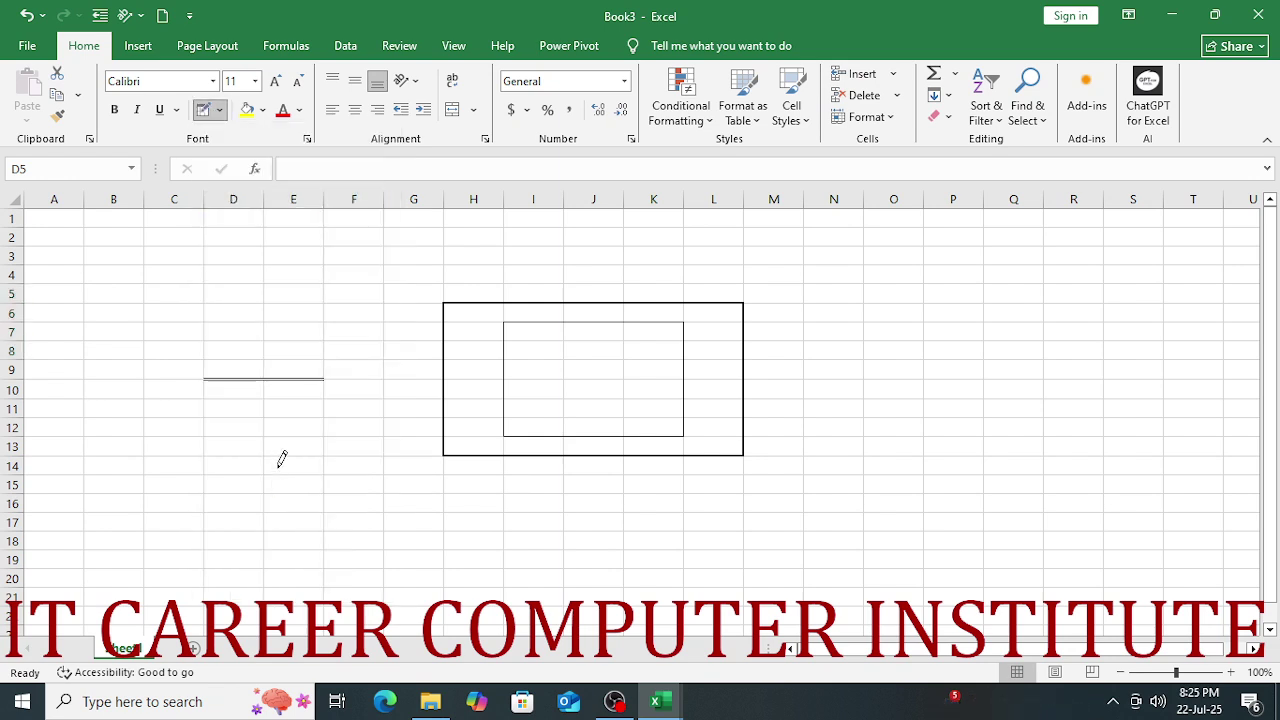
pyautogui.moveTo(928, 224); pyautogui.dragTo(1190, 360)
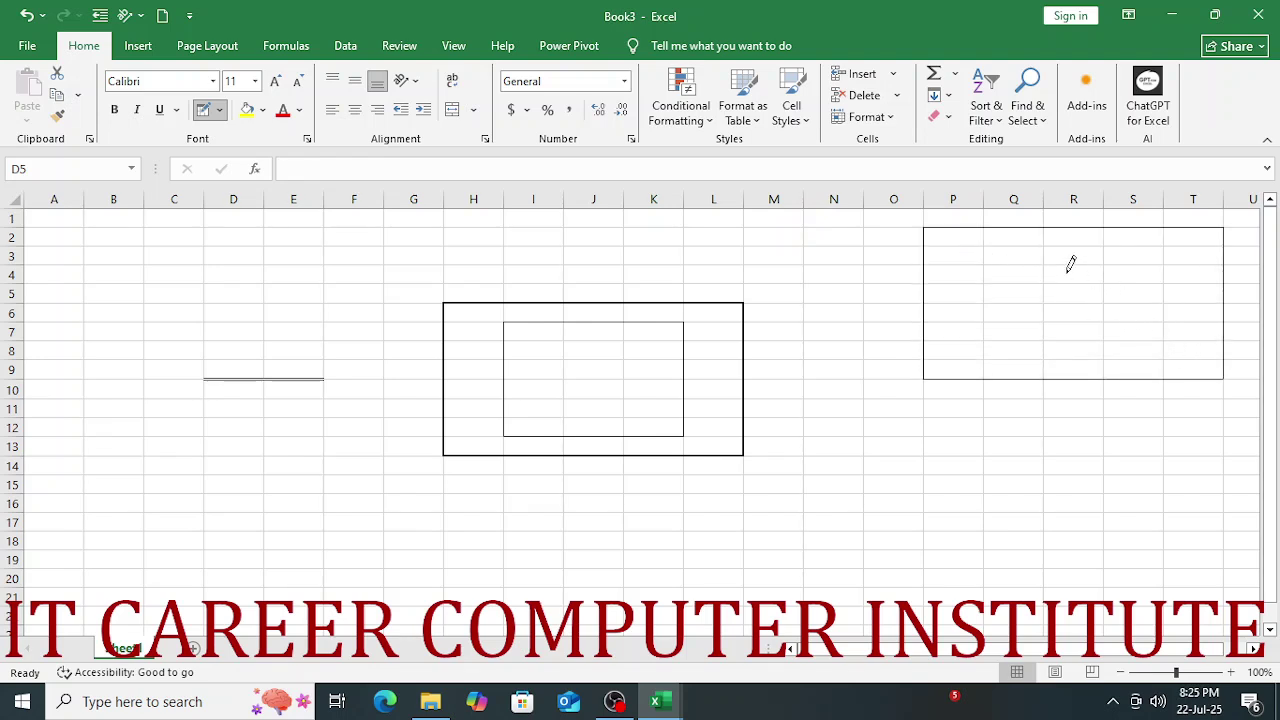
pyautogui.moveTo(1024, 241); pyautogui.dragTo(1149, 327)
# Draw a border grid over the range P11:T17 with Draw Border Grid
pyautogui.click(219, 110)
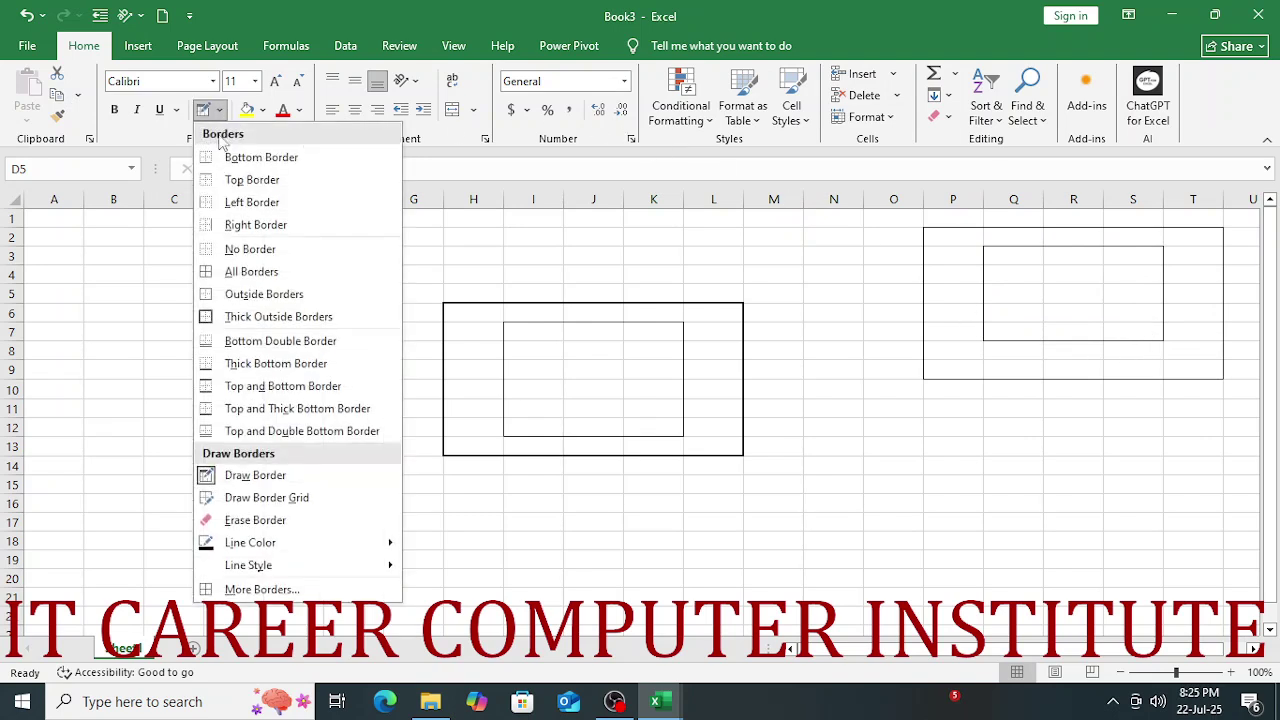
pyautogui.click(266, 497)
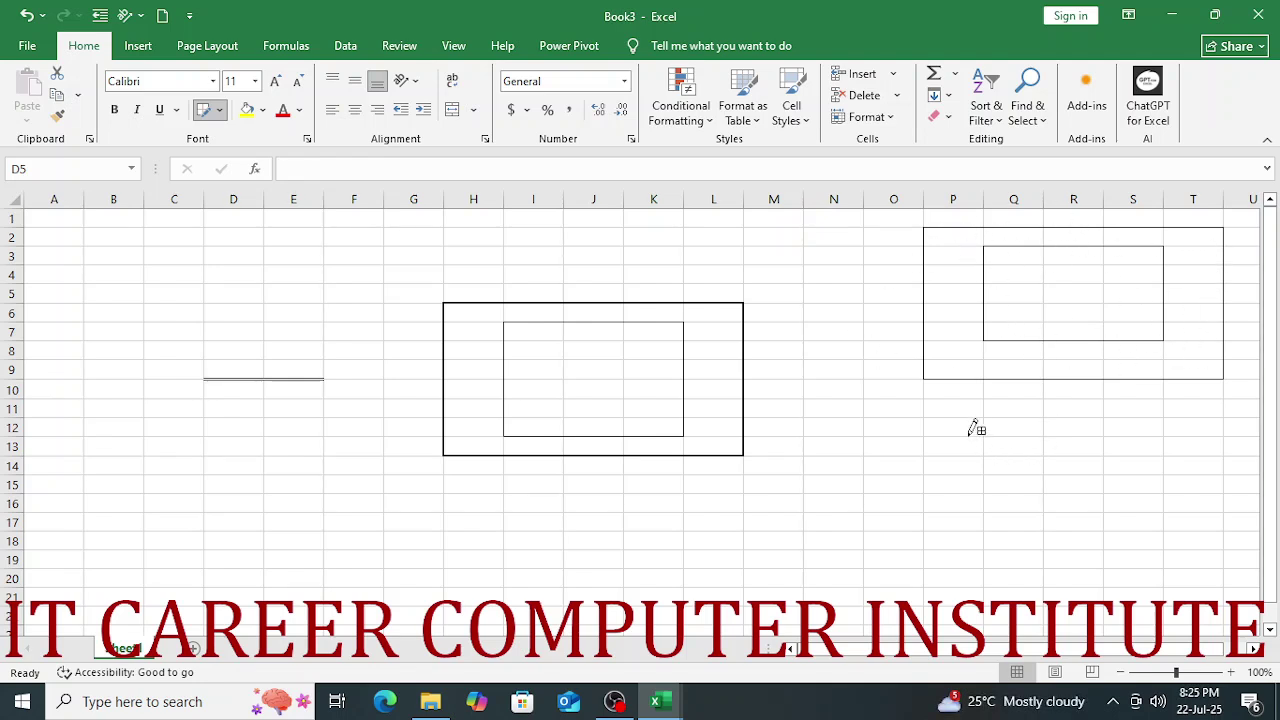
pyautogui.moveTo(955, 402)
pyautogui.mouseDown()
pyautogui.moveTo(991, 423)
pyautogui.moveTo(1174, 449)
pyautogui.moveTo(1193, 463)
pyautogui.moveTo(1193, 511)
pyautogui.mouseUp()
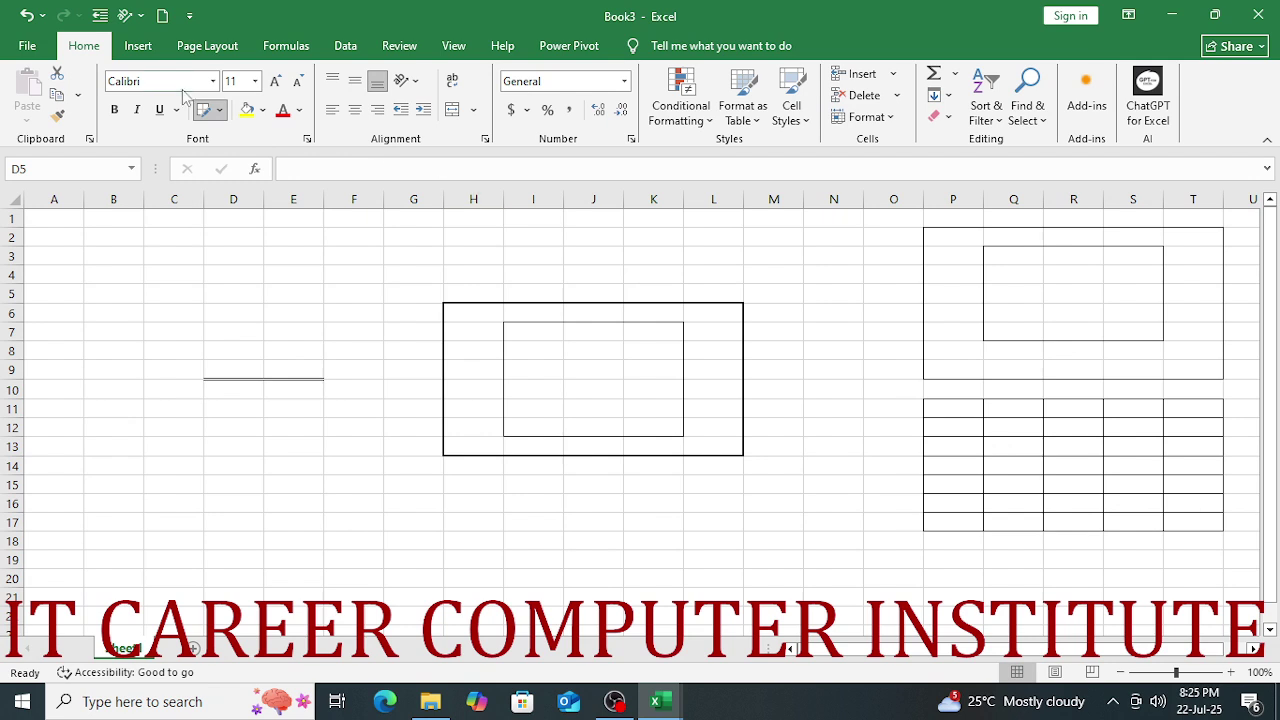
# Erase all borders on the sheet with the Erase Border tool
pyautogui.click(220, 113)
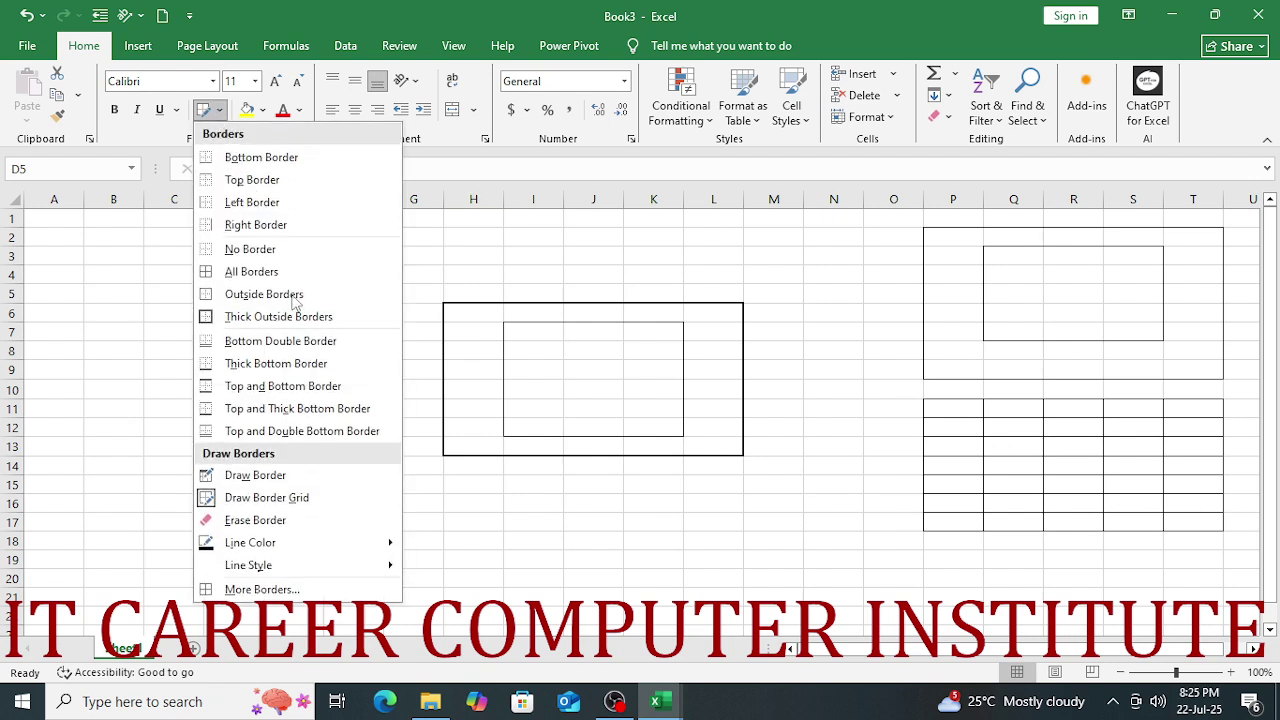
pyautogui.click(262, 517)
pyautogui.moveTo(190, 313)
pyautogui.mouseDown()
pyautogui.moveTo(1060, 500)
pyautogui.moveTo(1177, 563)
pyautogui.mouseUp()
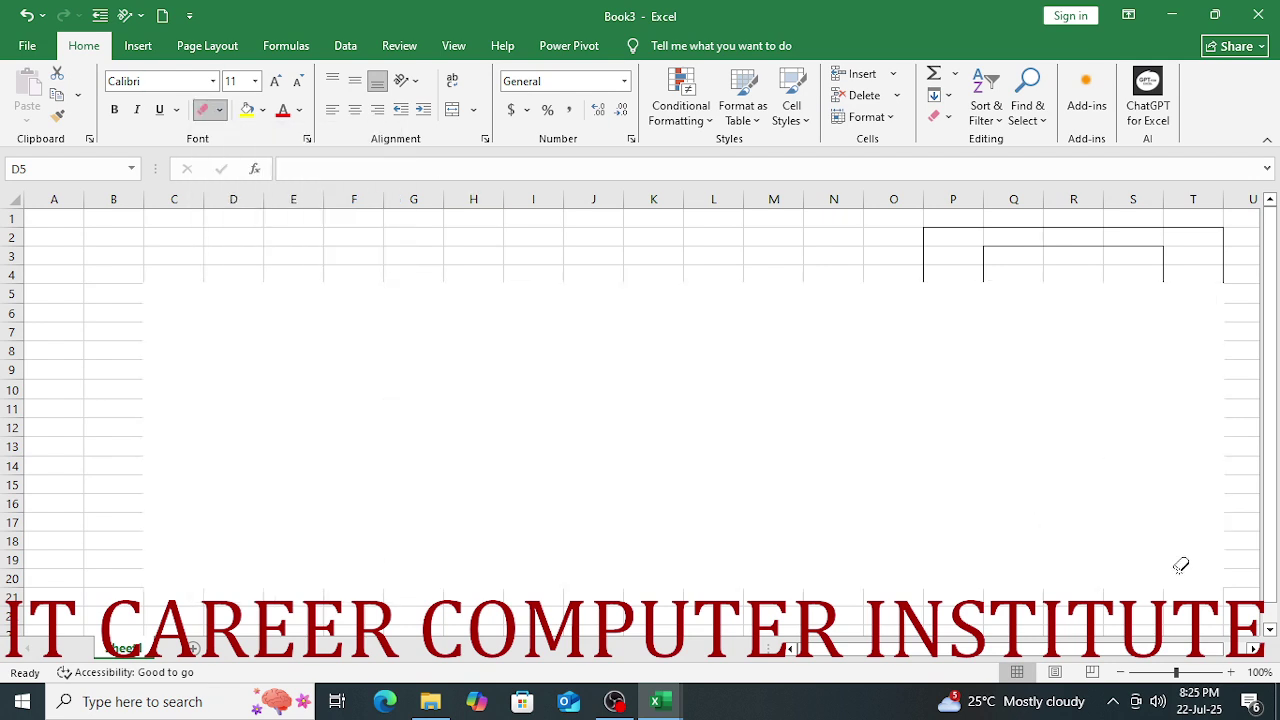
pyautogui.moveTo(1192, 271); pyautogui.dragTo(930, 228)
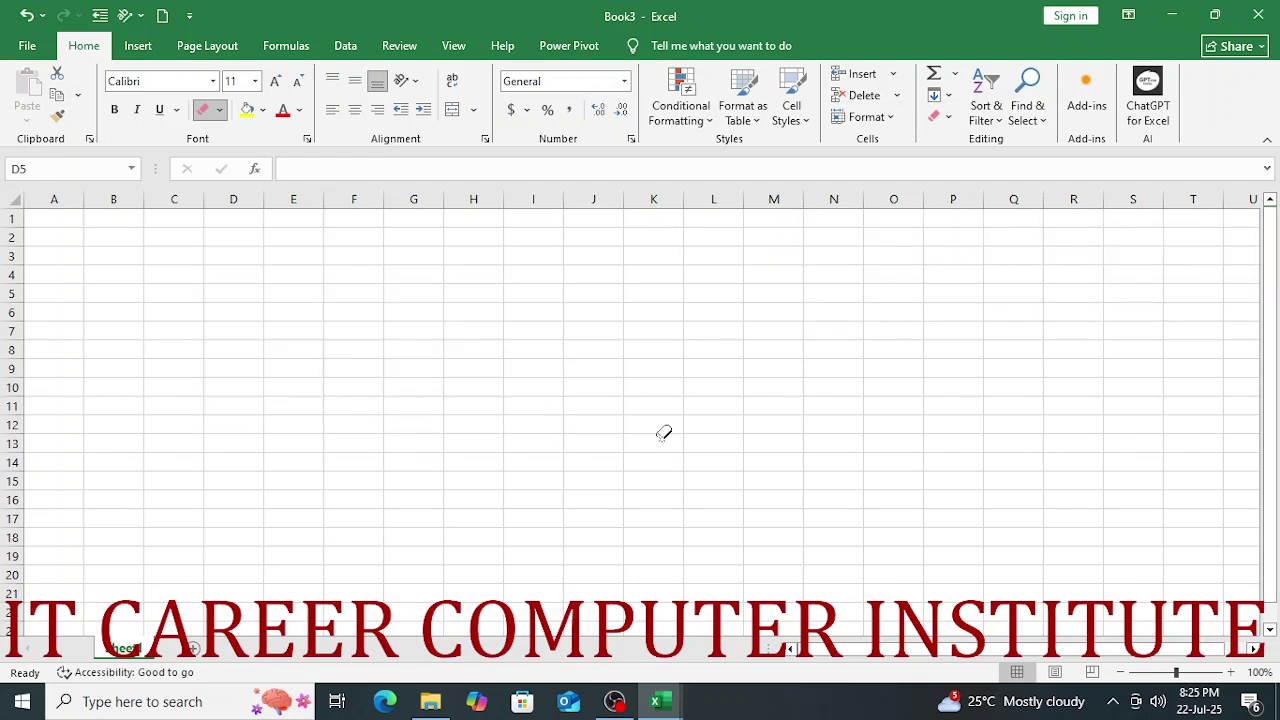
pyautogui.press('Escape')
# Set the border line color to red and draw a border grid over J4:N11
pyautogui.click(220, 110)
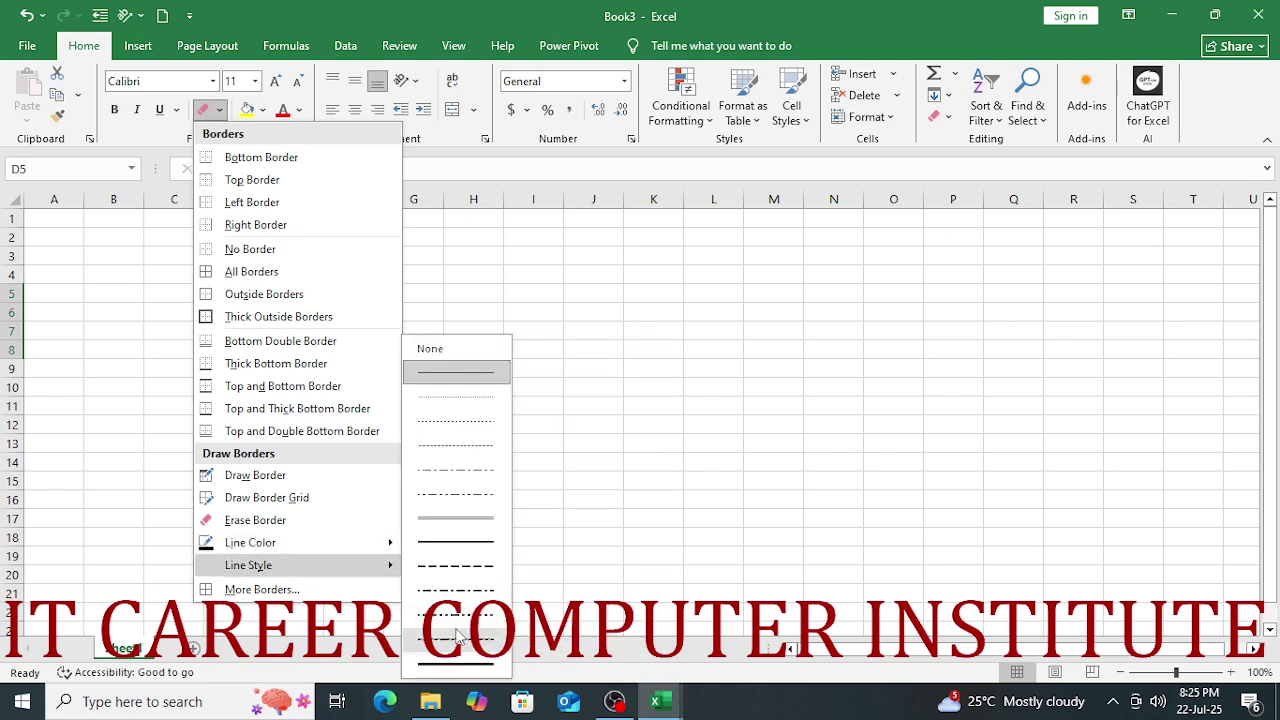
pyautogui.moveTo(344, 542)
pyautogui.click(436, 628)
pyautogui.moveTo(566, 284)
pyautogui.mouseDown()
pyautogui.moveTo(683, 284)
pyautogui.moveTo(830, 400)
pyautogui.mouseUp()
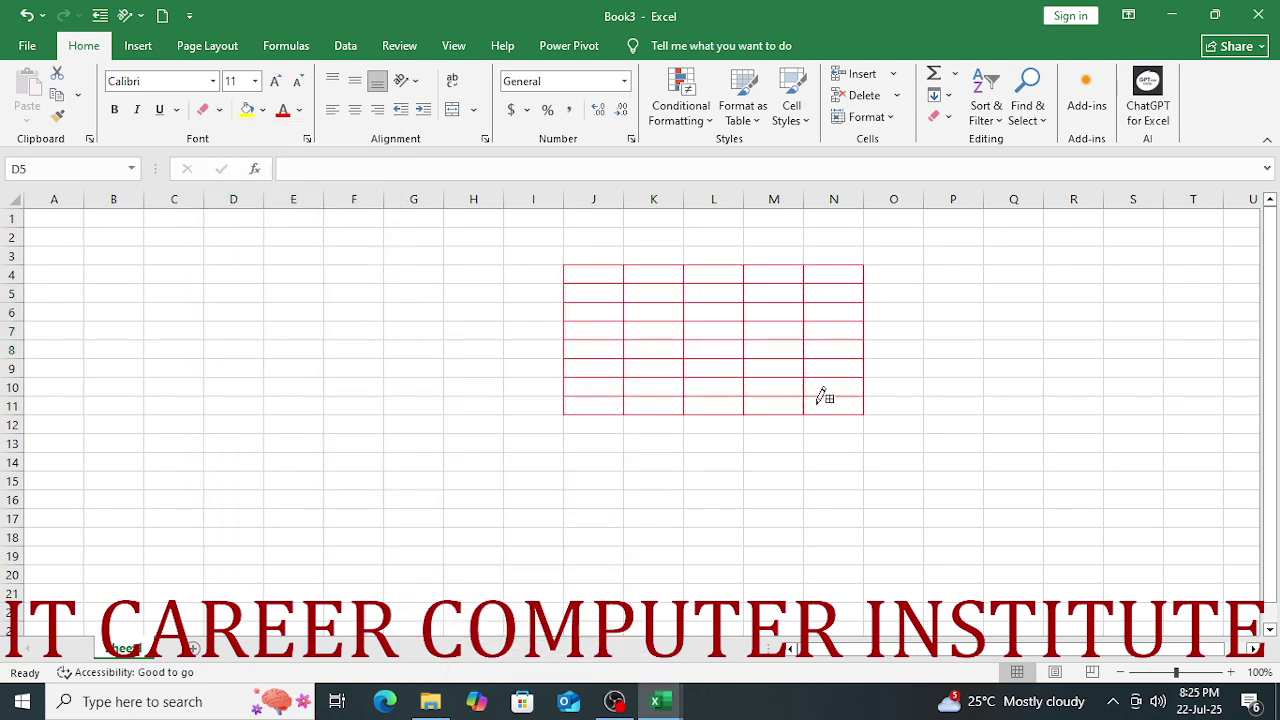
# Set the line style to thick dash-dot and draw border grids over F4:I16, P5:R15, L5:N15 and C3:E10
pyautogui.click(220, 110)
pyautogui.moveTo(255, 565)
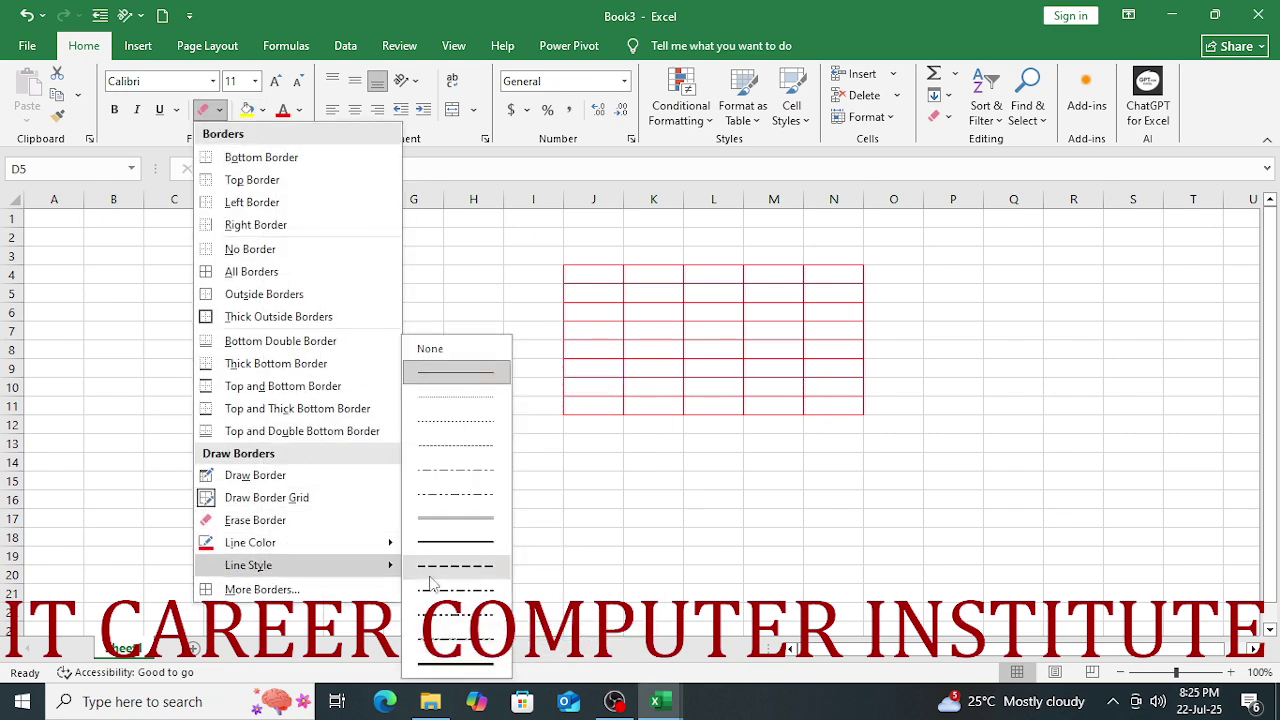
pyautogui.click(443, 590)
pyautogui.moveTo(340, 268); pyautogui.dragTo(550, 512)
pyautogui.moveTo(935, 294); pyautogui.dragTo(1095, 495)
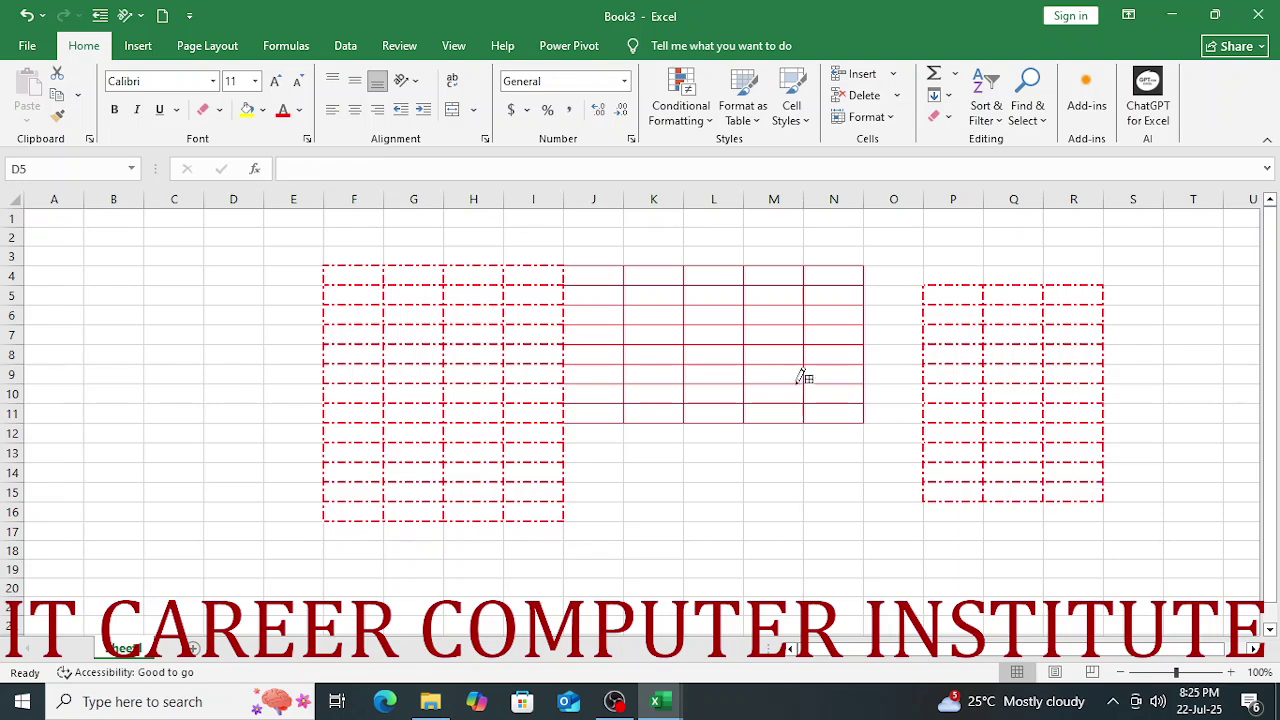
pyautogui.moveTo(689, 284); pyautogui.dragTo(829, 491)
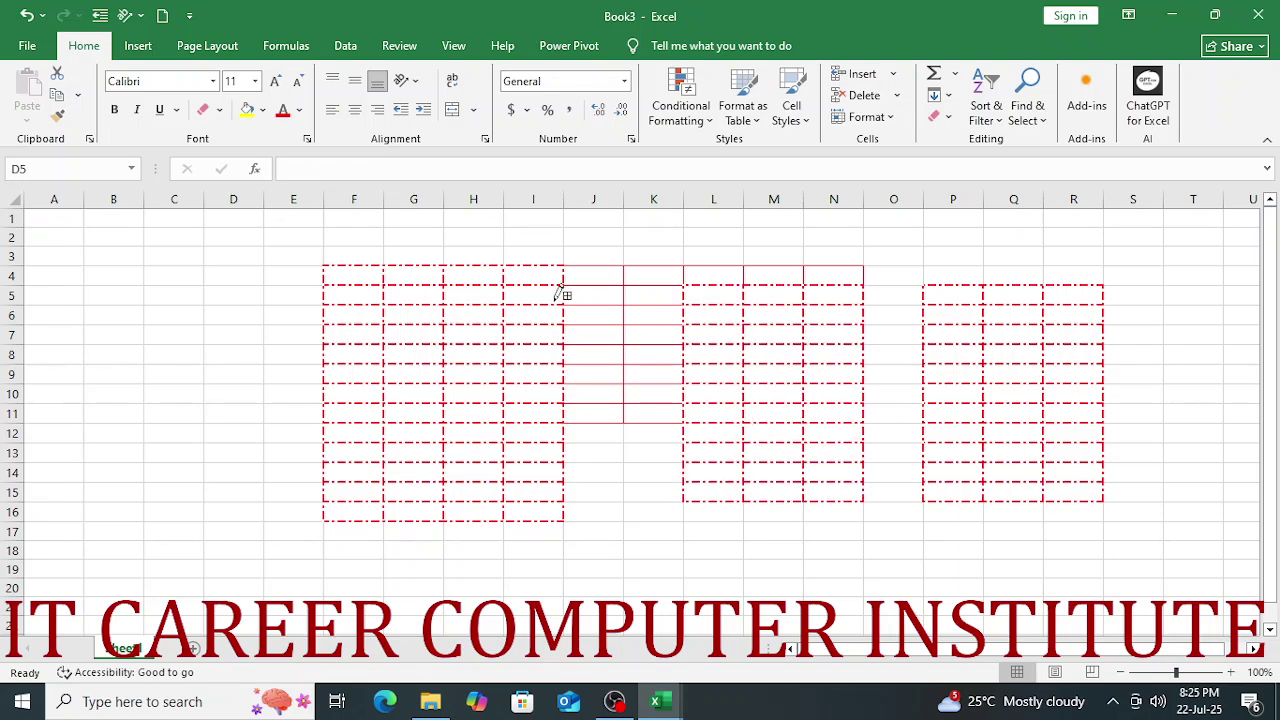
pyautogui.moveTo(151, 254); pyautogui.dragTo(300, 386)
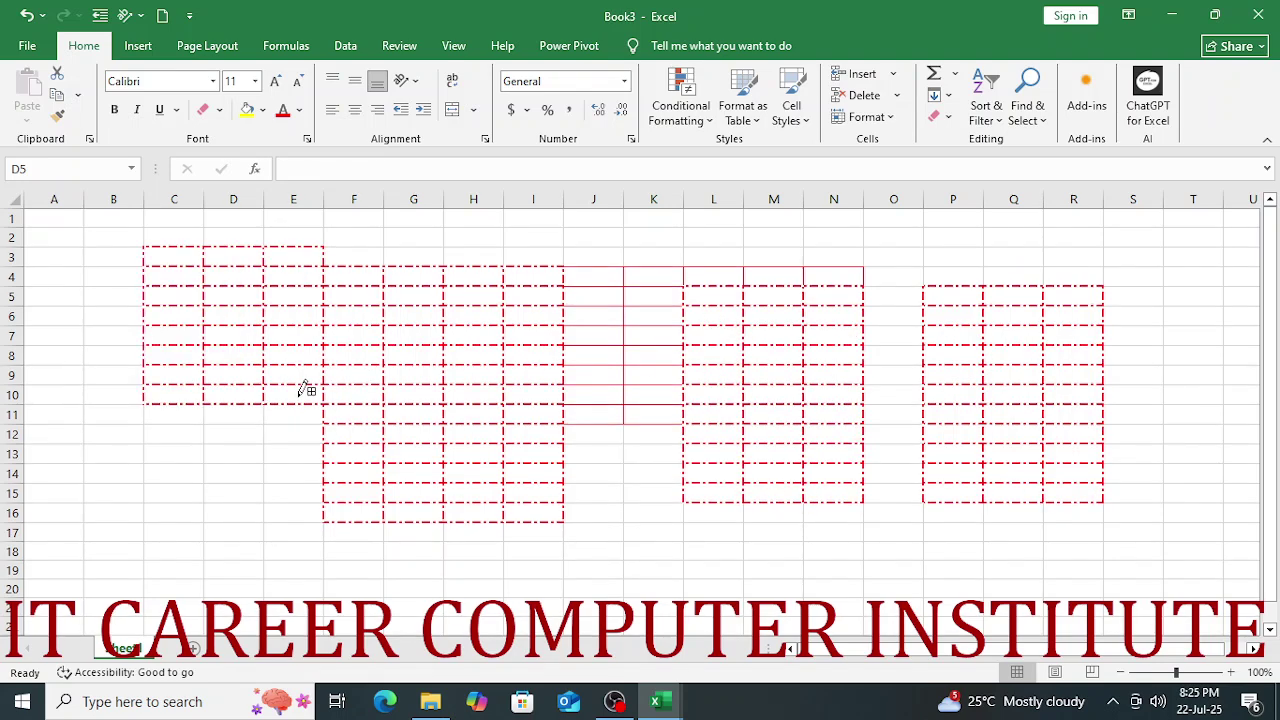
# Erase all the red border grids from the sheet with Erase Border, then leave the tool
pyautogui.click(220, 110)
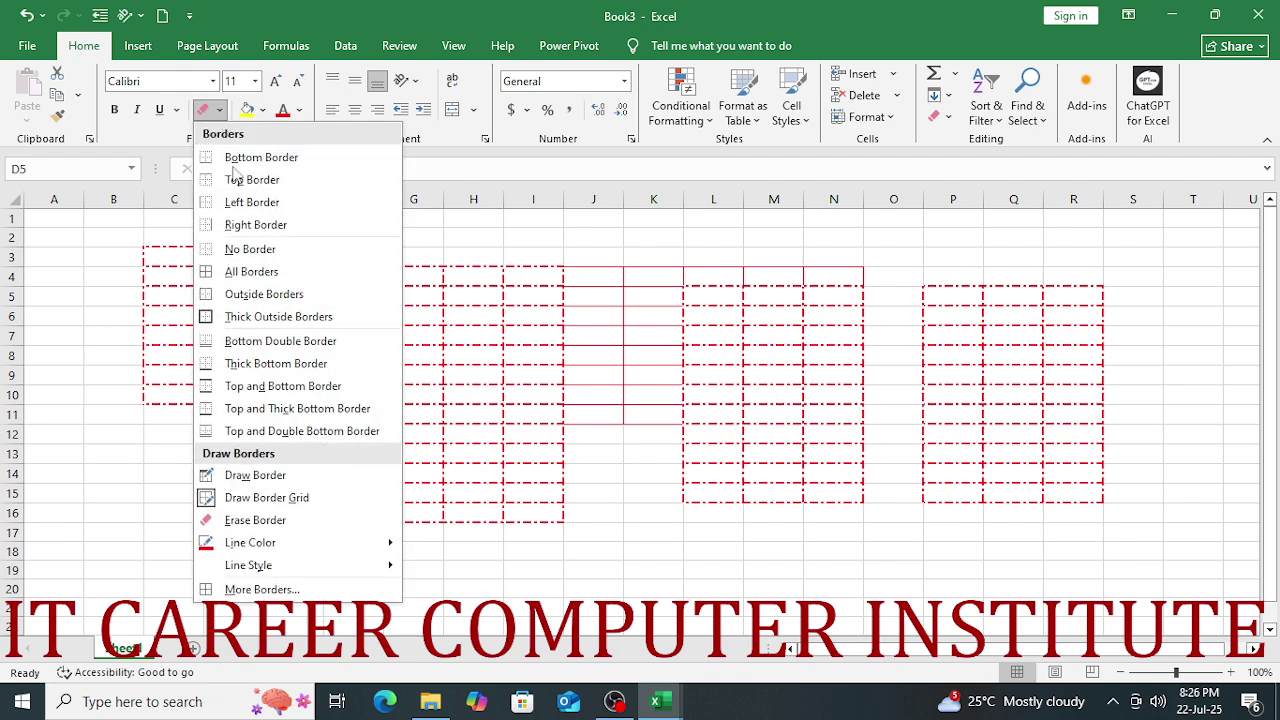
pyautogui.click(278, 520)
pyautogui.moveTo(113, 222)
pyautogui.mouseDown()
pyautogui.moveTo(543, 417)
pyautogui.moveTo(1091, 526)
pyautogui.mouseUp()
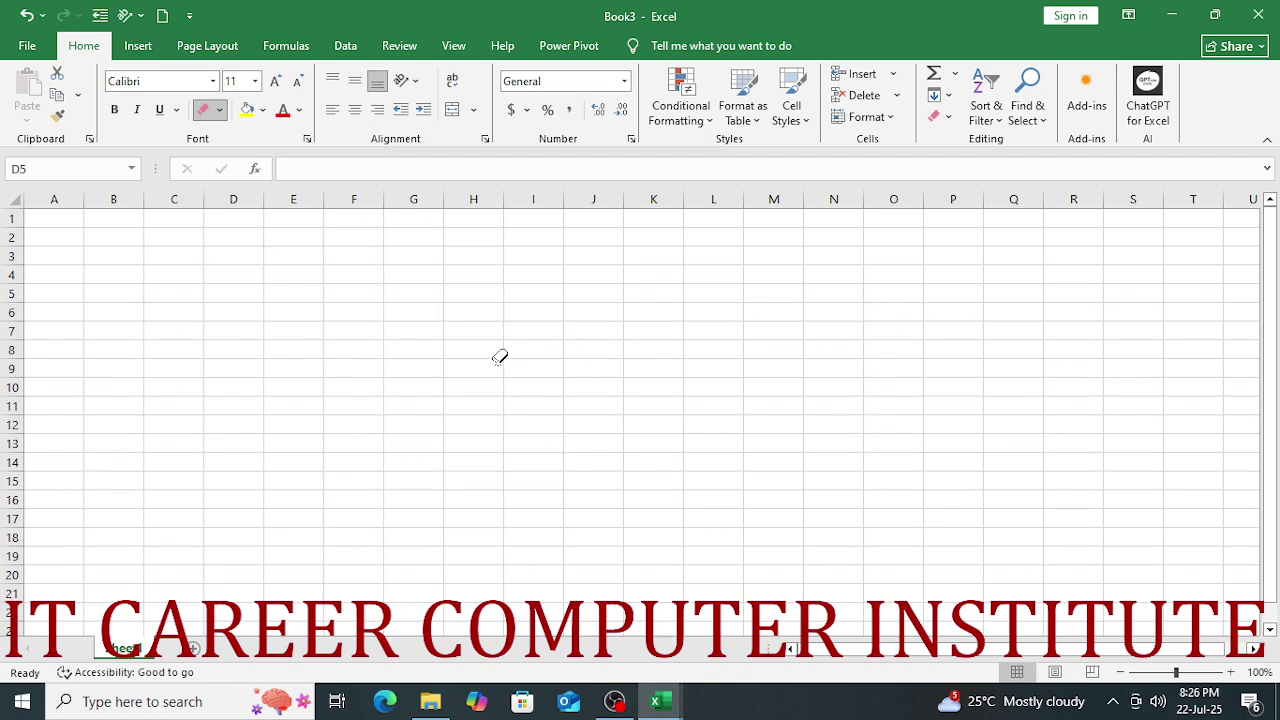
pyautogui.press('Escape')
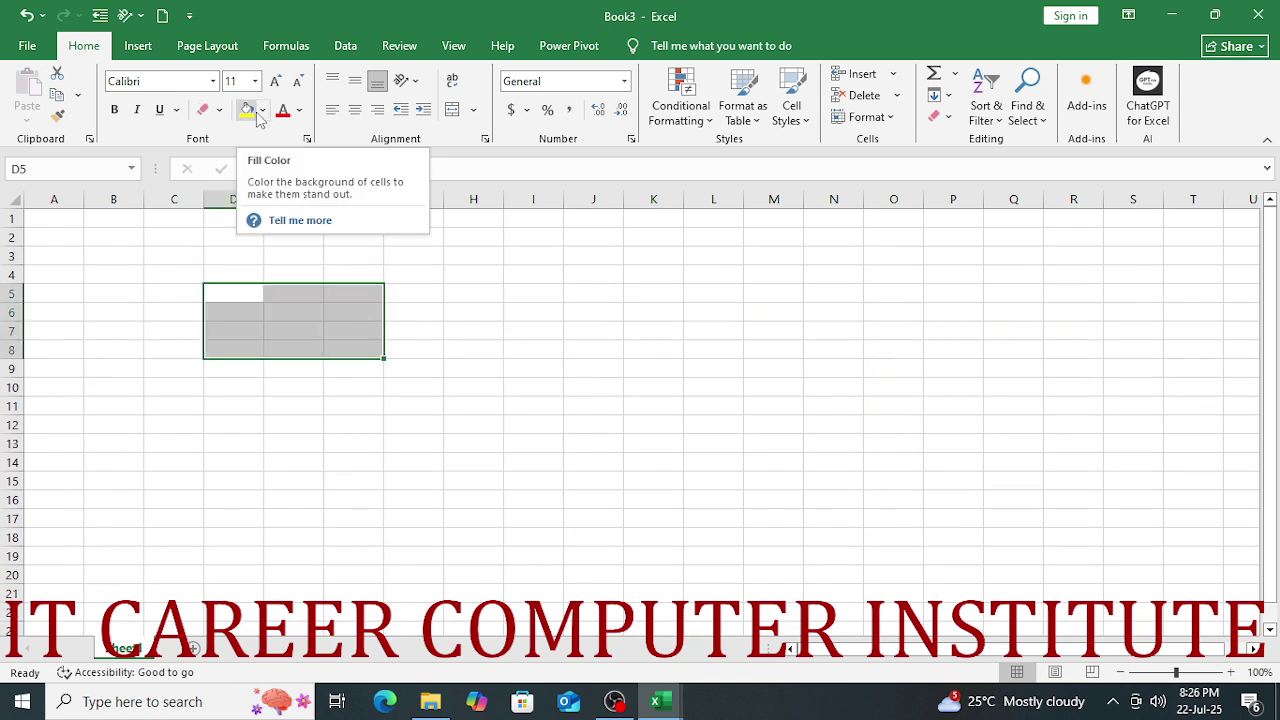
# Enter the numbers 10 to 100 in steps of 10 in H3:H12 and total them in H13 with AutoSum
pyautogui.click(466, 252)
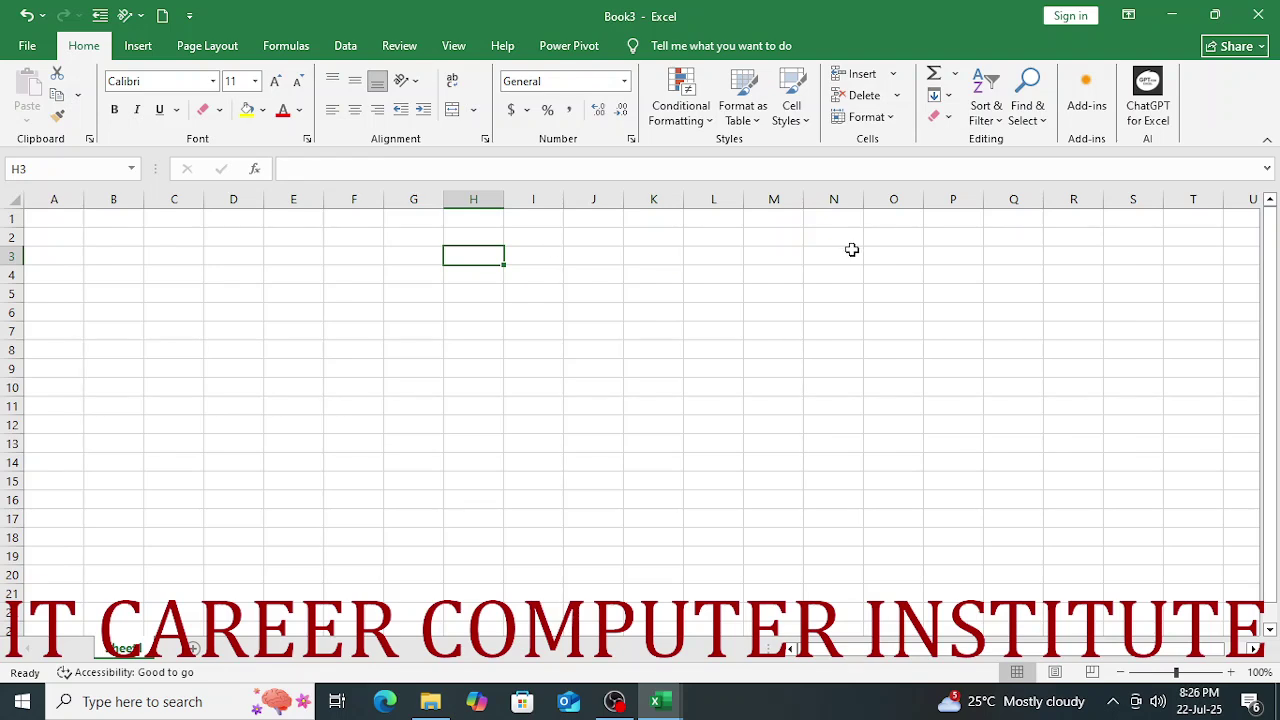
pyautogui.write('10')
pyautogui.press('Return')
pyautogui.write('20')
pyautogui.press('Return')
pyautogui.write('30')
pyautogui.press('Return')
pyautogui.write('40')
pyautogui.press('Return')
pyautogui.write('50')
pyautogui.press('Return')
pyautogui.write('60')
pyautogui.press('Return')
pyautogui.write('70')
pyautogui.press('Return')
pyautogui.write('8')
pyautogui.press('Return')
pyautogui.press('Up')
pyautogui.press('F2')
pyautogui.write('0')
pyautogui.press('Return')
pyautogui.write('90')
pyautogui.press('Return')
pyautogui.write('100')
pyautogui.press('Return')
pyautogui.hotkey('alt', '=')
pyautogui.press('Return')
pyautogui.press('Up')
pyautogui.press('Up')
pyautogui.press('Up')
pyautogui.press('Up')
pyautogui.press('Up')
pyautogui.press('Up')
pyautogui.press('Up')
pyautogui.press('Up')
pyautogui.press('Up')
pyautogui.press('Up')
pyautogui.press('Up')
pyautogui.press('Up')
pyautogui.press('Up')
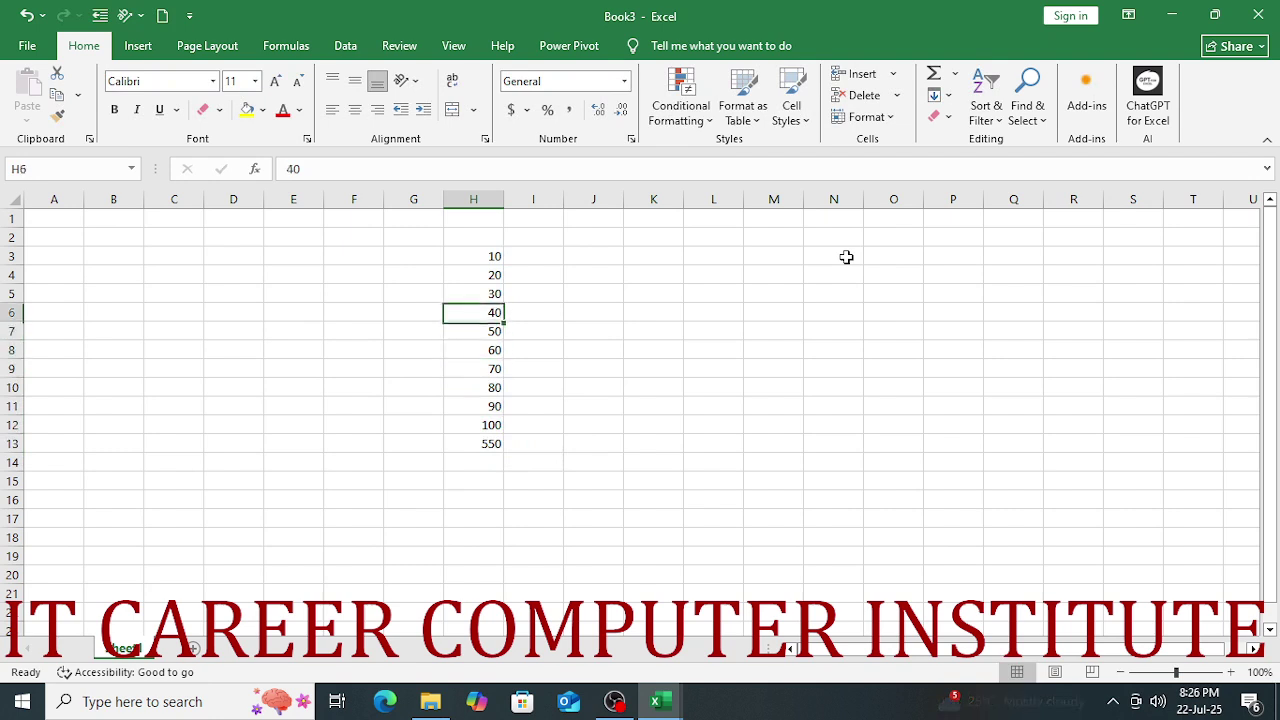
pyautogui.press('Down')
pyautogui.press('Down')
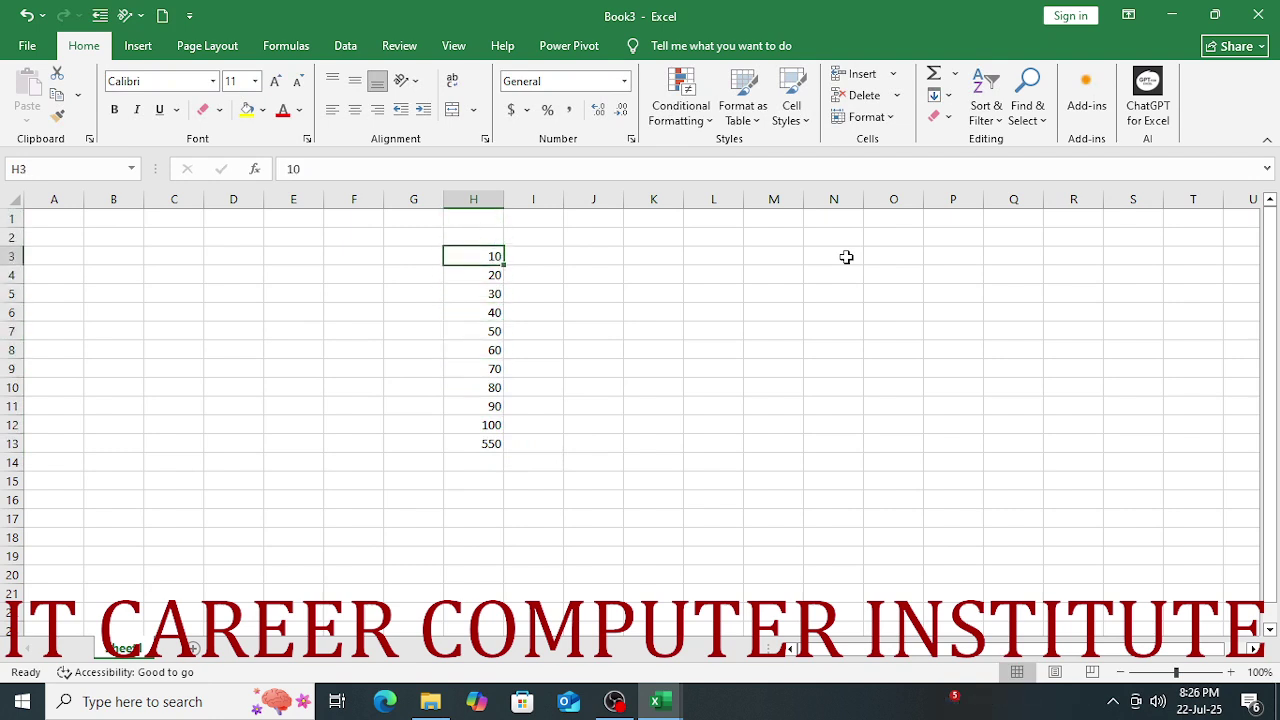
pyautogui.press('Down')
pyautogui.press('Down')
pyautogui.press('Down')
pyautogui.press('Down')
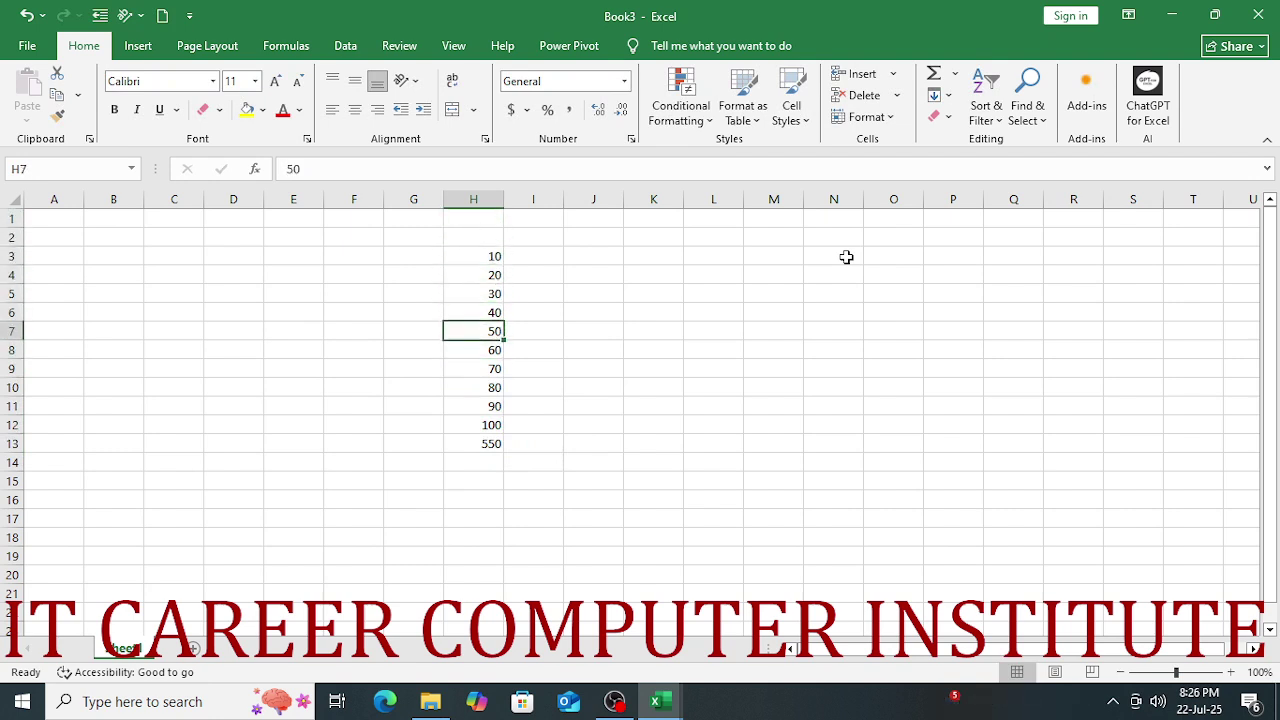
pyautogui.press('Up')
pyautogui.press('Up')
pyautogui.press('Up')
pyautogui.press('Up')
pyautogui.press('Up')
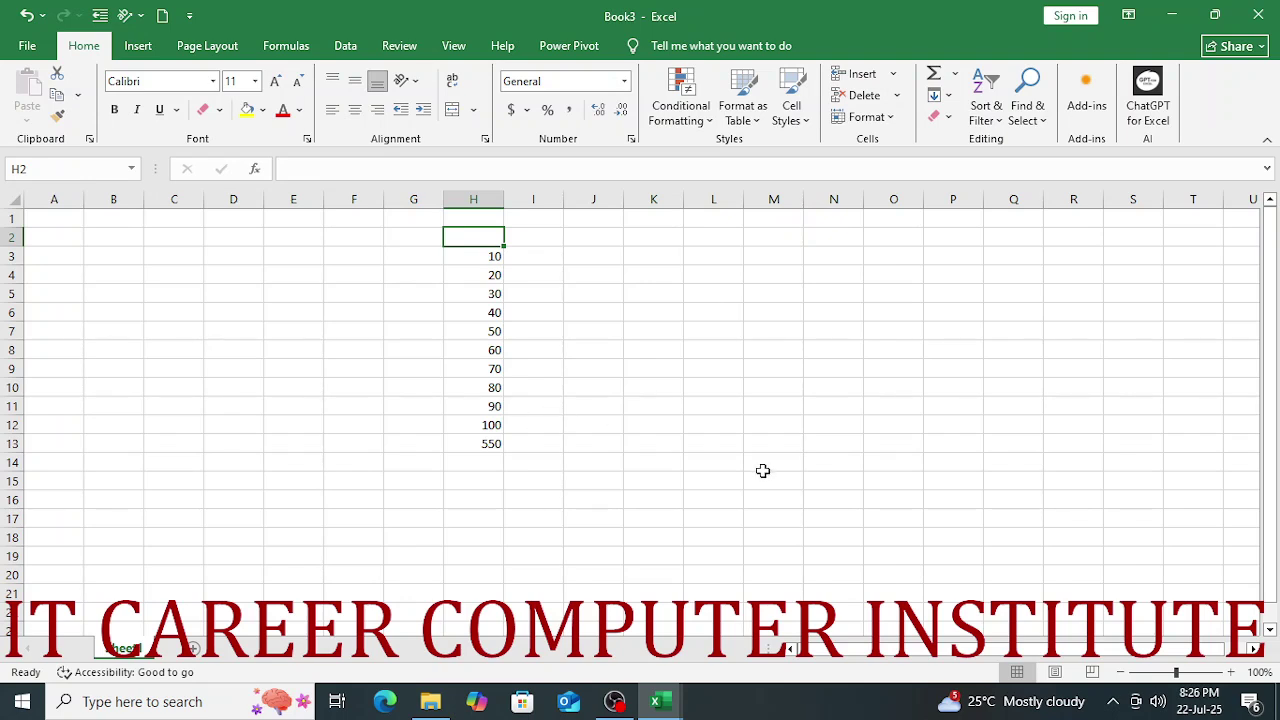
pyautogui.press('Down')
# Fill the total cell H13 with the standard red color
pyautogui.click(491, 443)
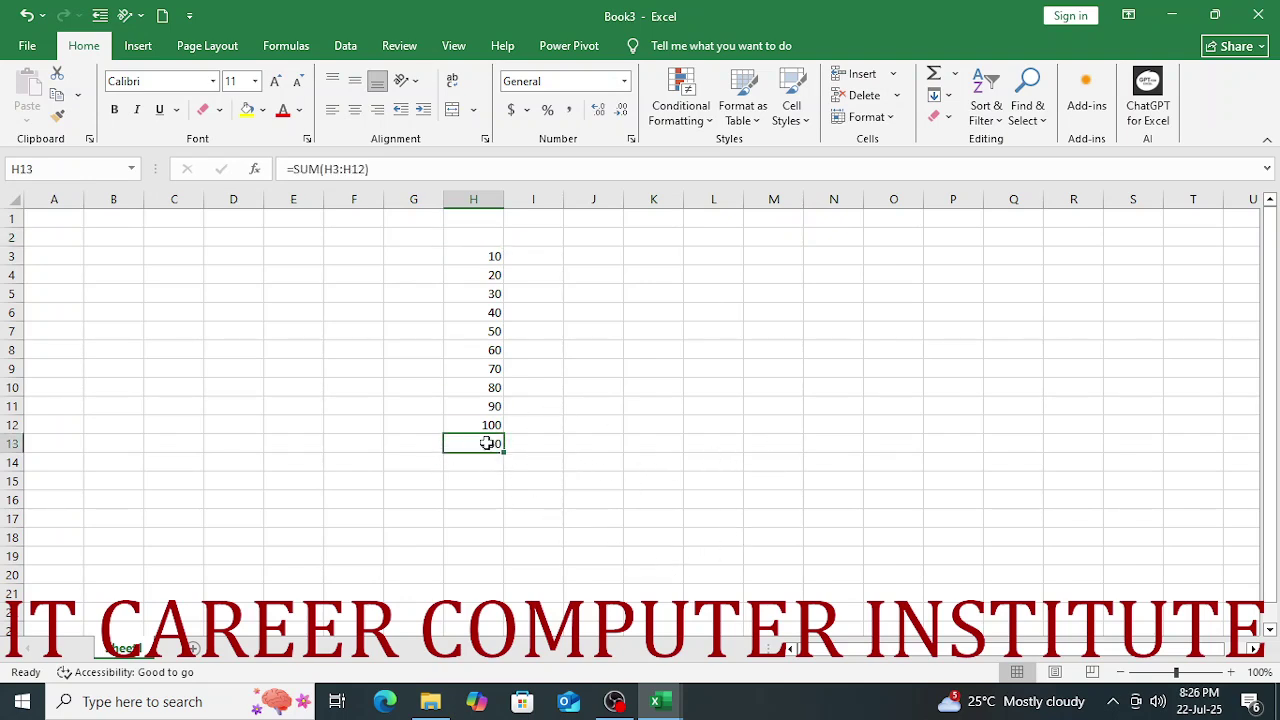
pyautogui.click(264, 110)
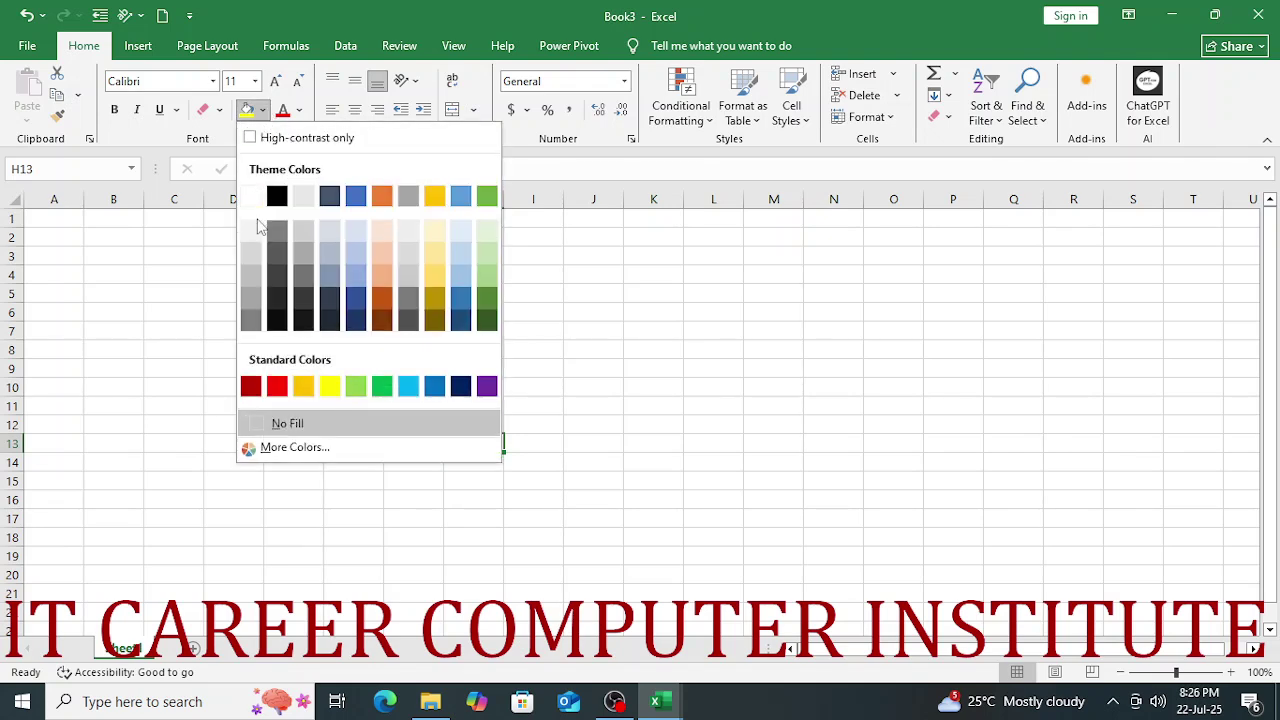
pyautogui.click(266, 380)
pyautogui.click(976, 503)
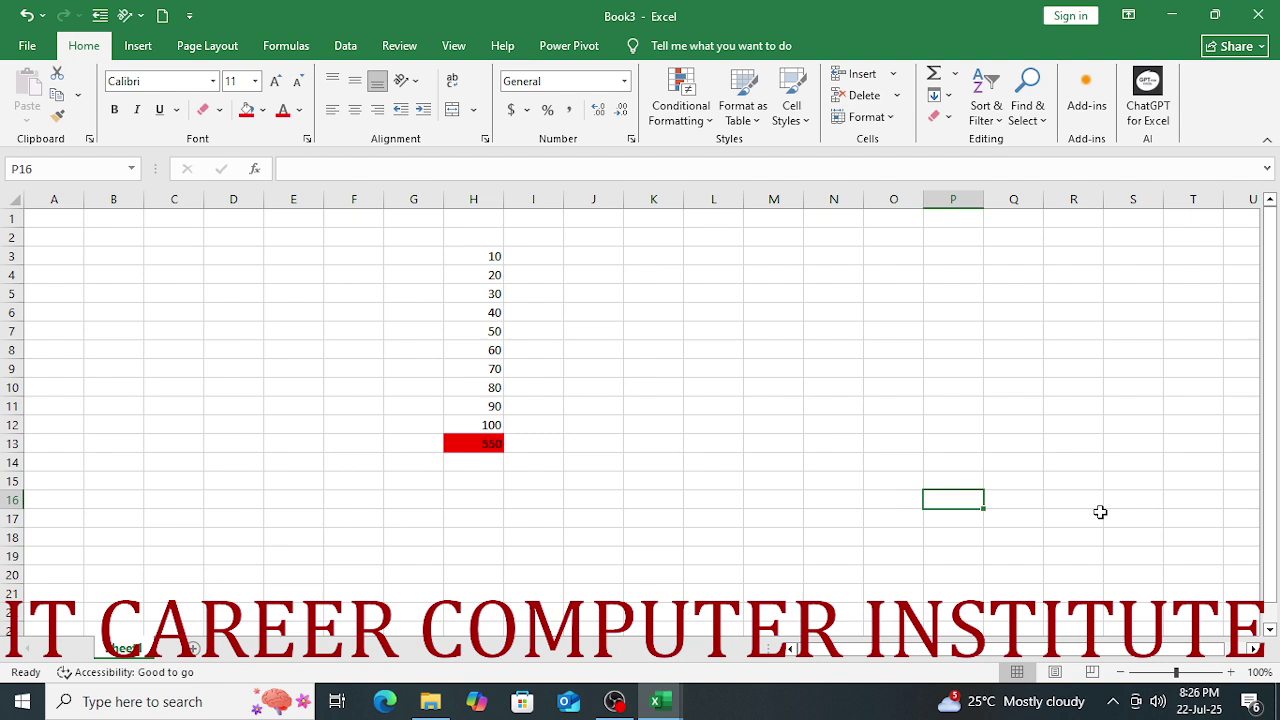
pyautogui.click(872, 446)
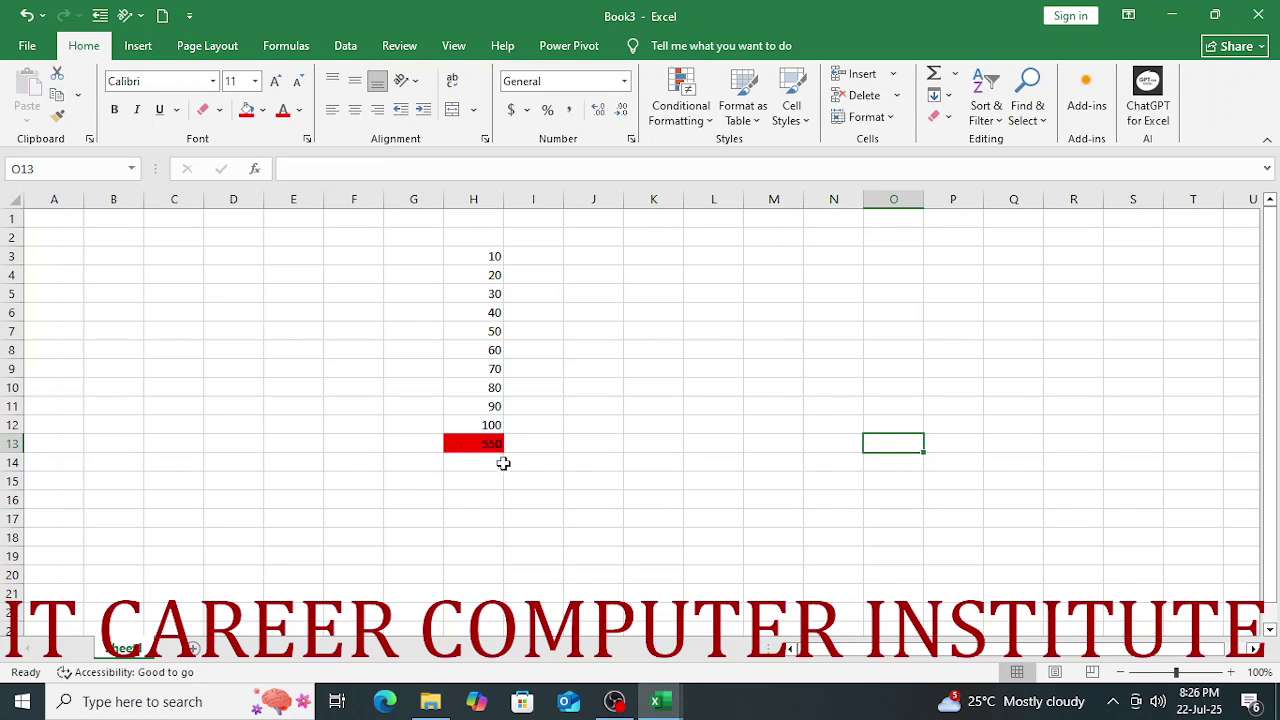
# Change the font color of the total in H13 to white
pyautogui.click(484, 444)
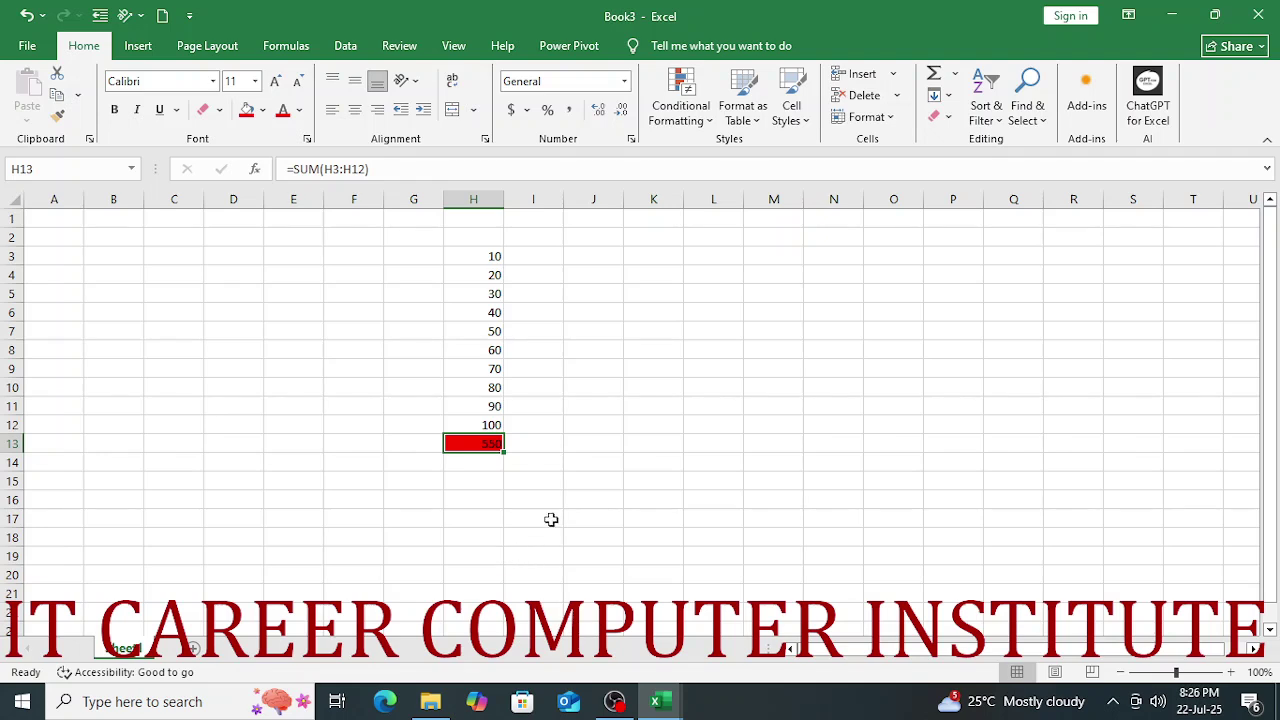
pyautogui.click(298, 110)
pyautogui.click(313, 221)
pyautogui.click(574, 443)
pyautogui.click(485, 446)
pyautogui.click(298, 110)
pyautogui.click(283, 224)
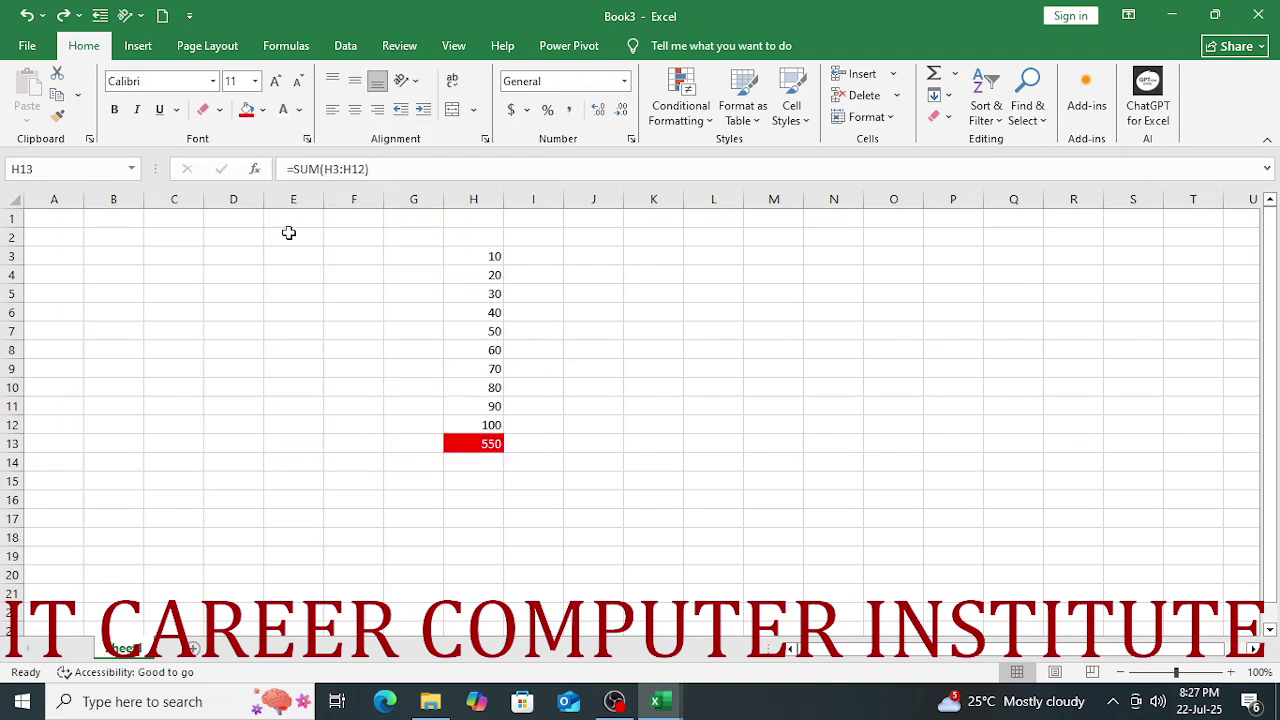
pyautogui.click(526, 456)
pyautogui.click(488, 446)
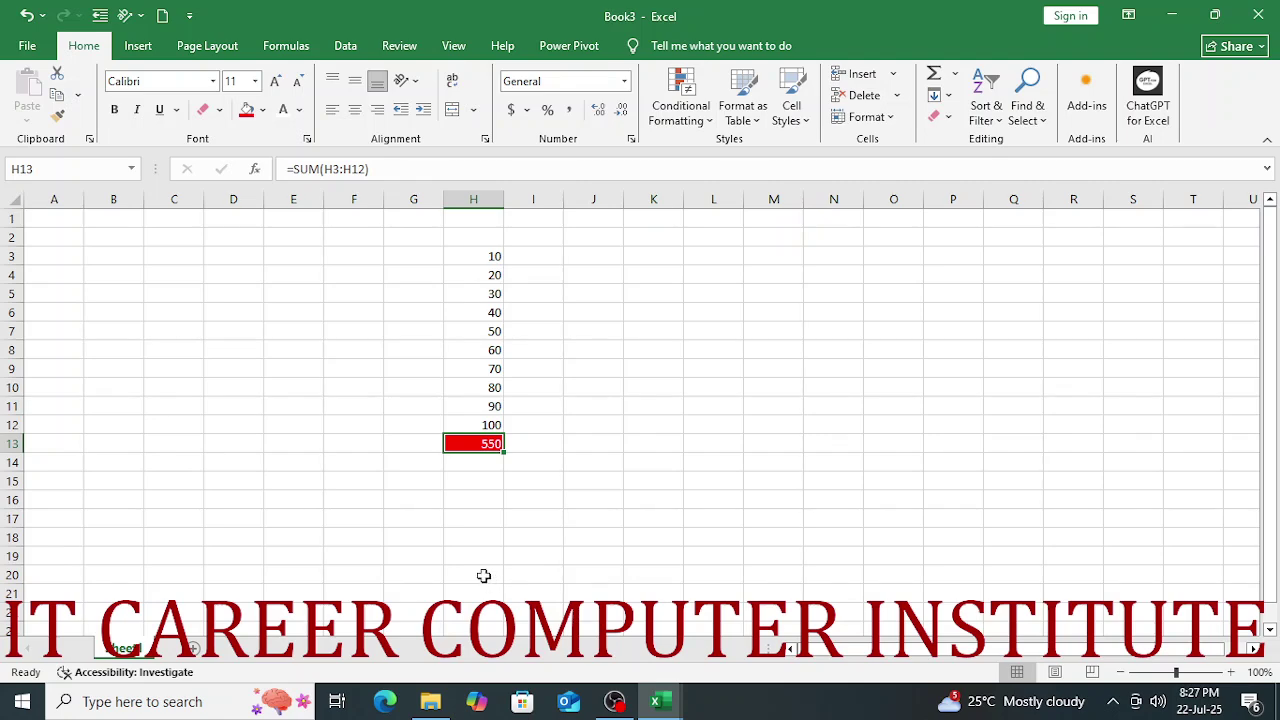
pyautogui.moveTo(582, 508); pyautogui.dragTo(194, 246)
pyautogui.click(190, 240)
pyautogui.click(642, 347)
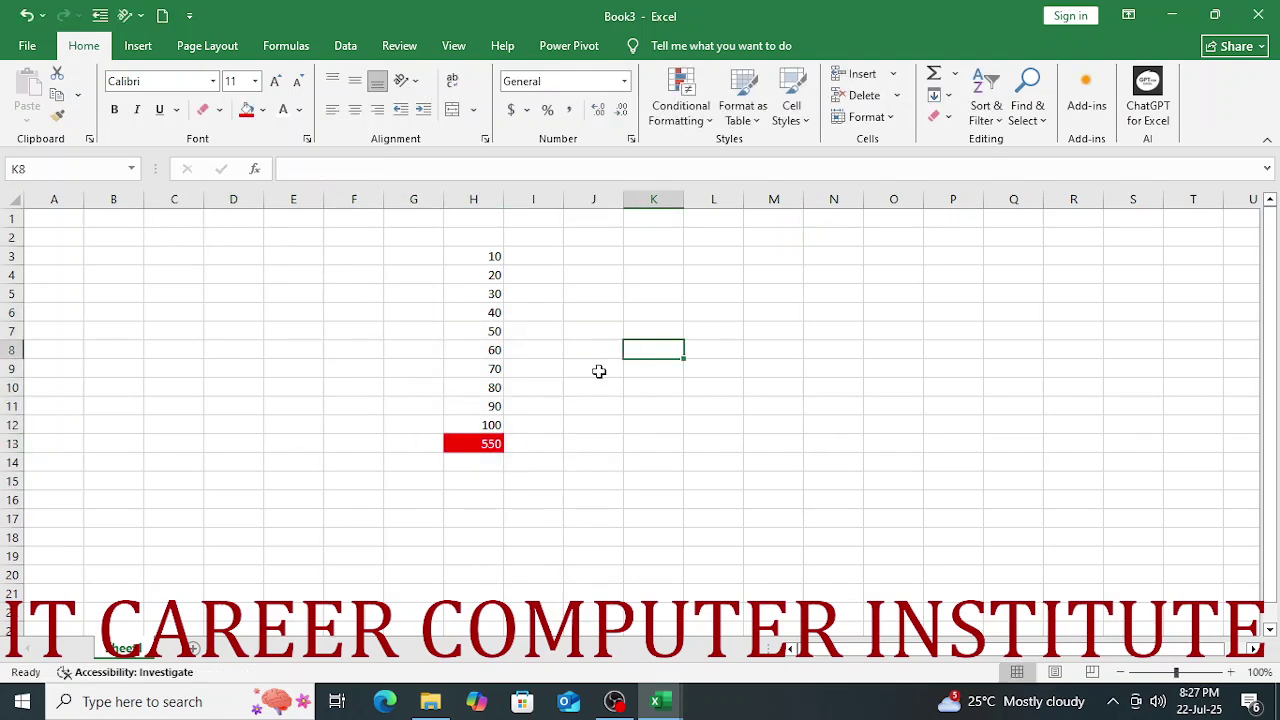
# Create a new blank workbook and enlarge the height of row 5 and the width of column F
pyautogui.hotkey('ctrl', 'n')
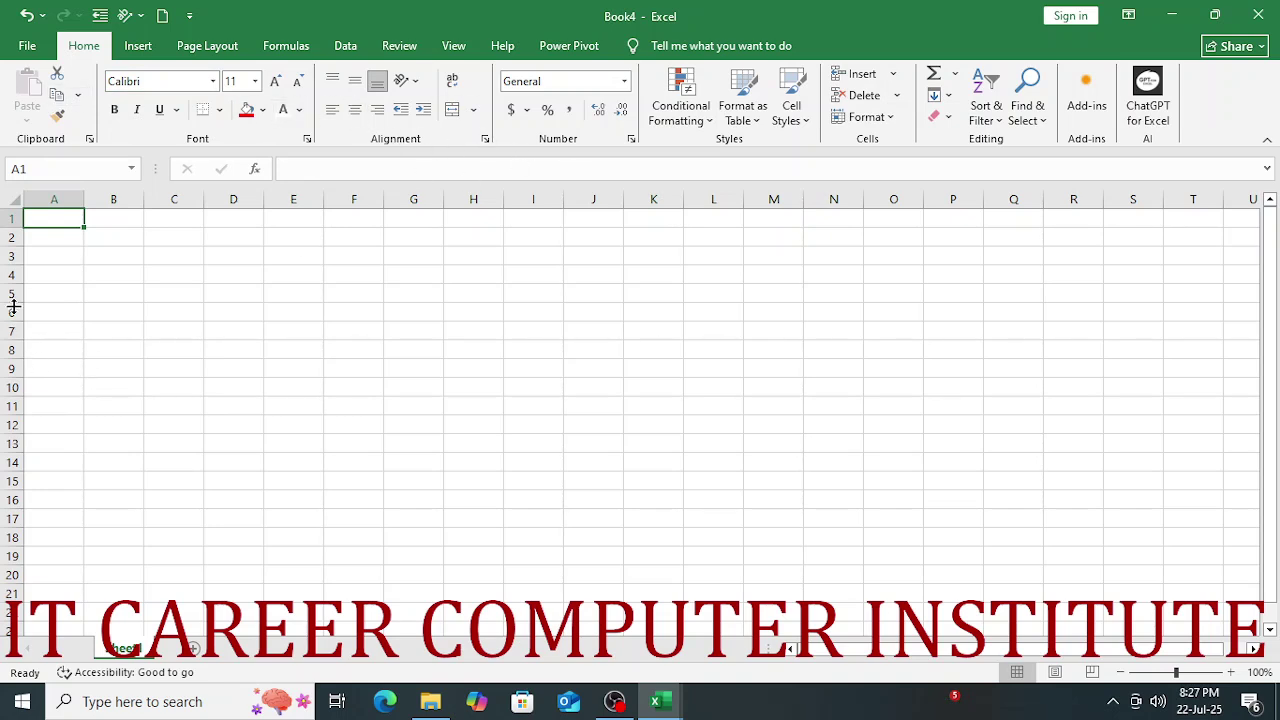
pyautogui.moveTo(13, 303); pyautogui.dragTo(12, 470)
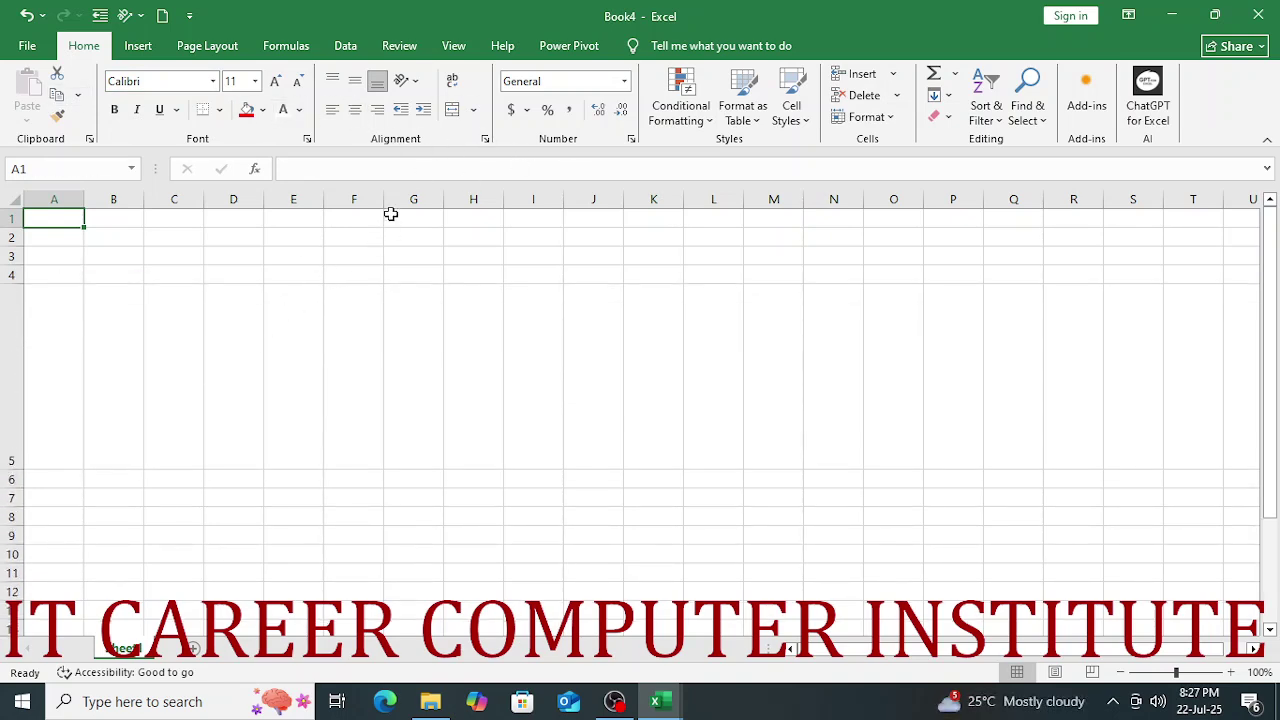
pyautogui.moveTo(386, 197); pyautogui.dragTo(751, 270)
pyautogui.click(781, 274)
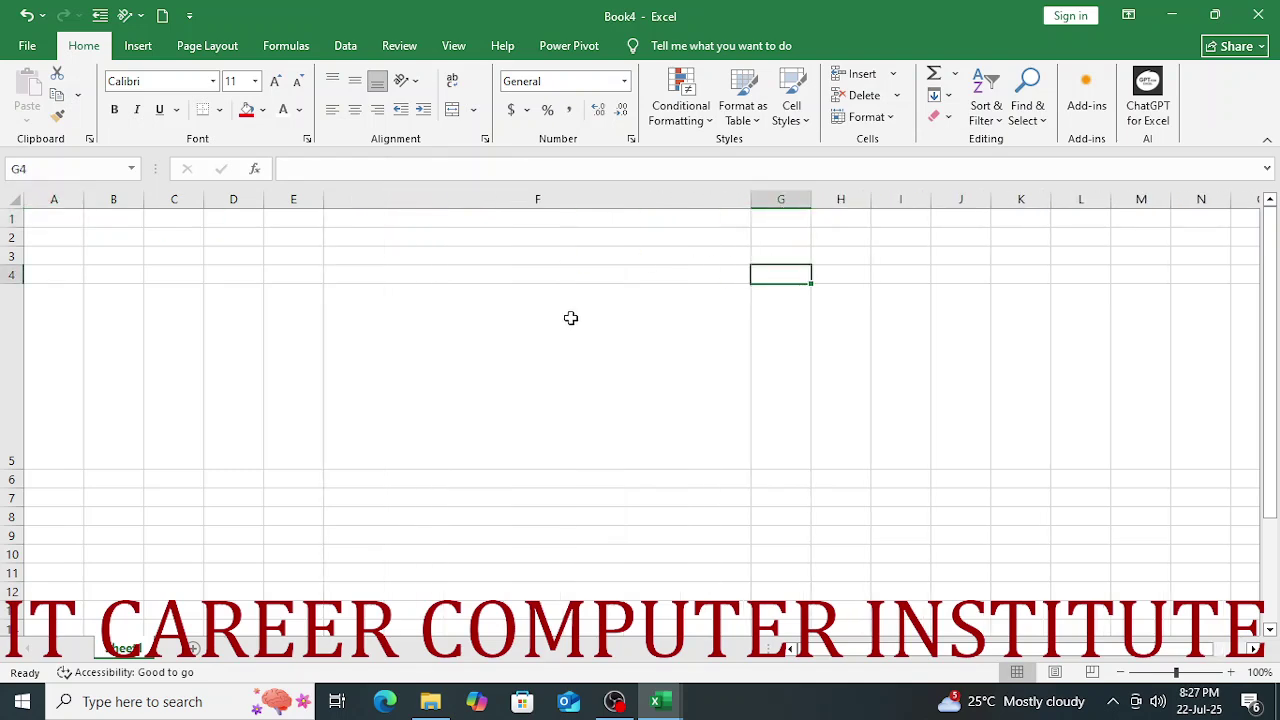
# Enter the text IT CAREER in cell F5 and keep that cell selected
pyautogui.click(571, 317)
pyautogui.write('IT CAREER')
pyautogui.press('Return')
pyautogui.press('Up')
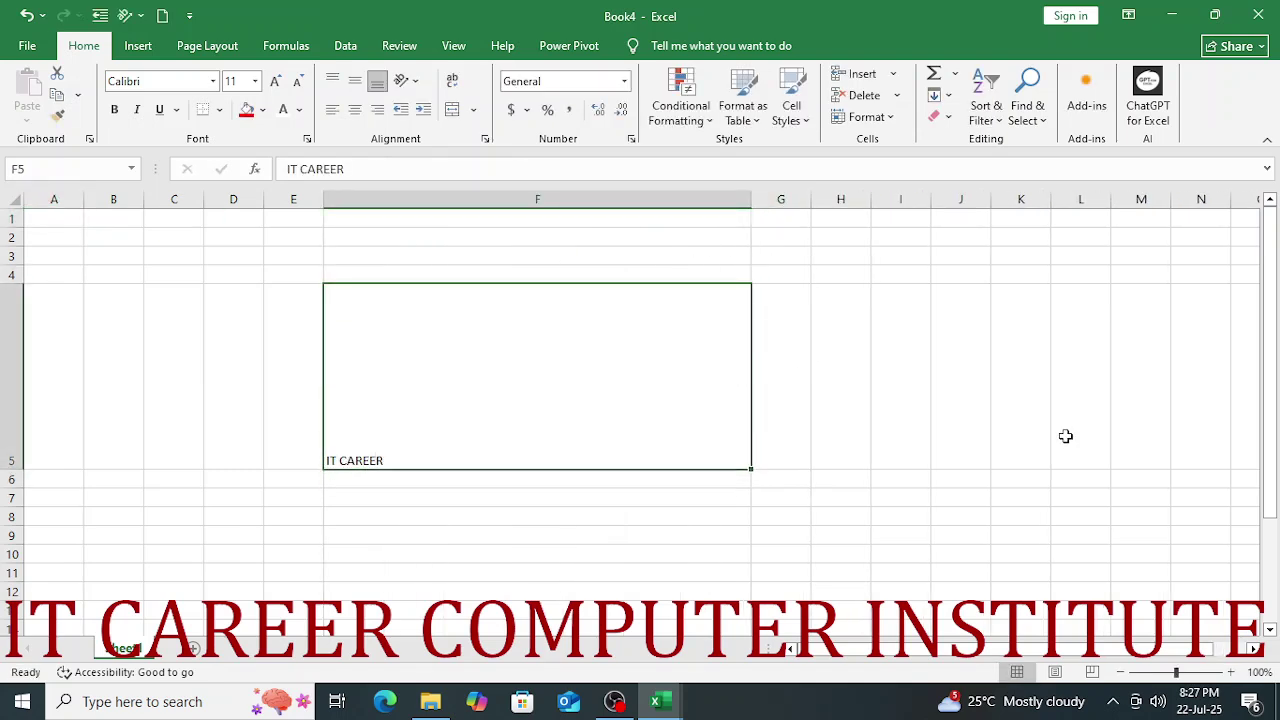
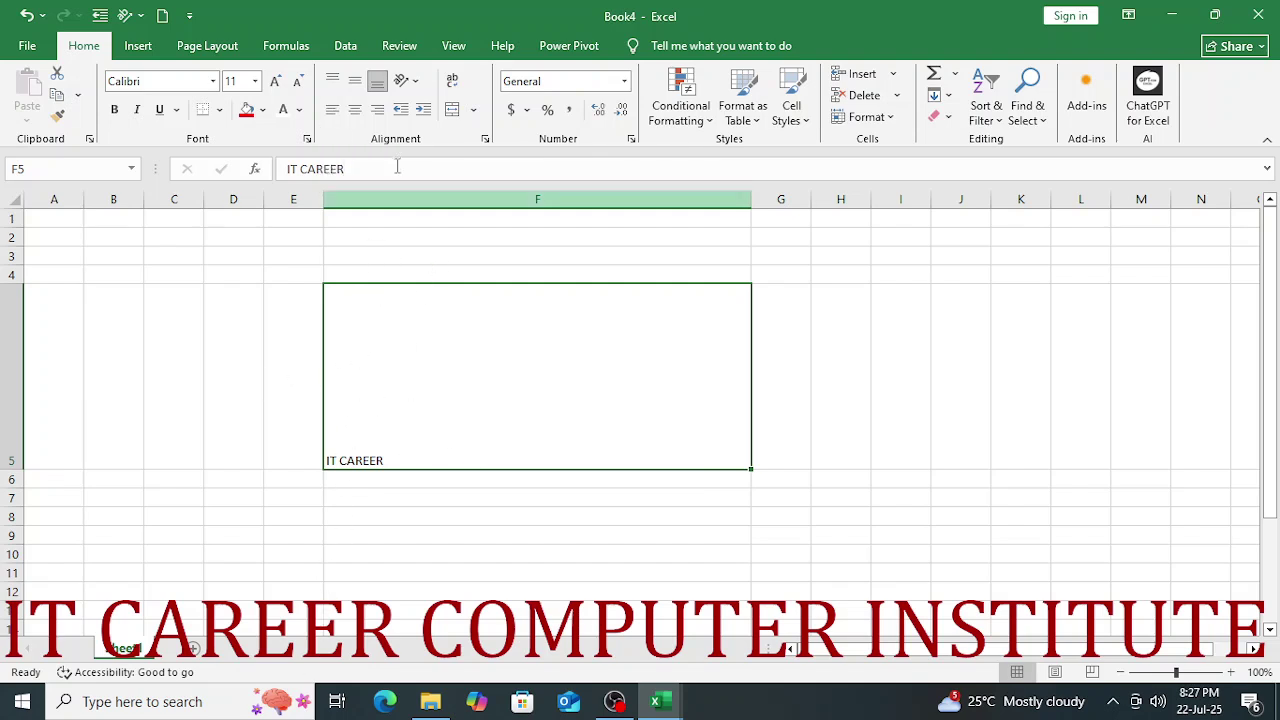
# Try the top, middle and bottom vertical alignments on the text in F5, ending with bottom
pyautogui.click(332, 80)
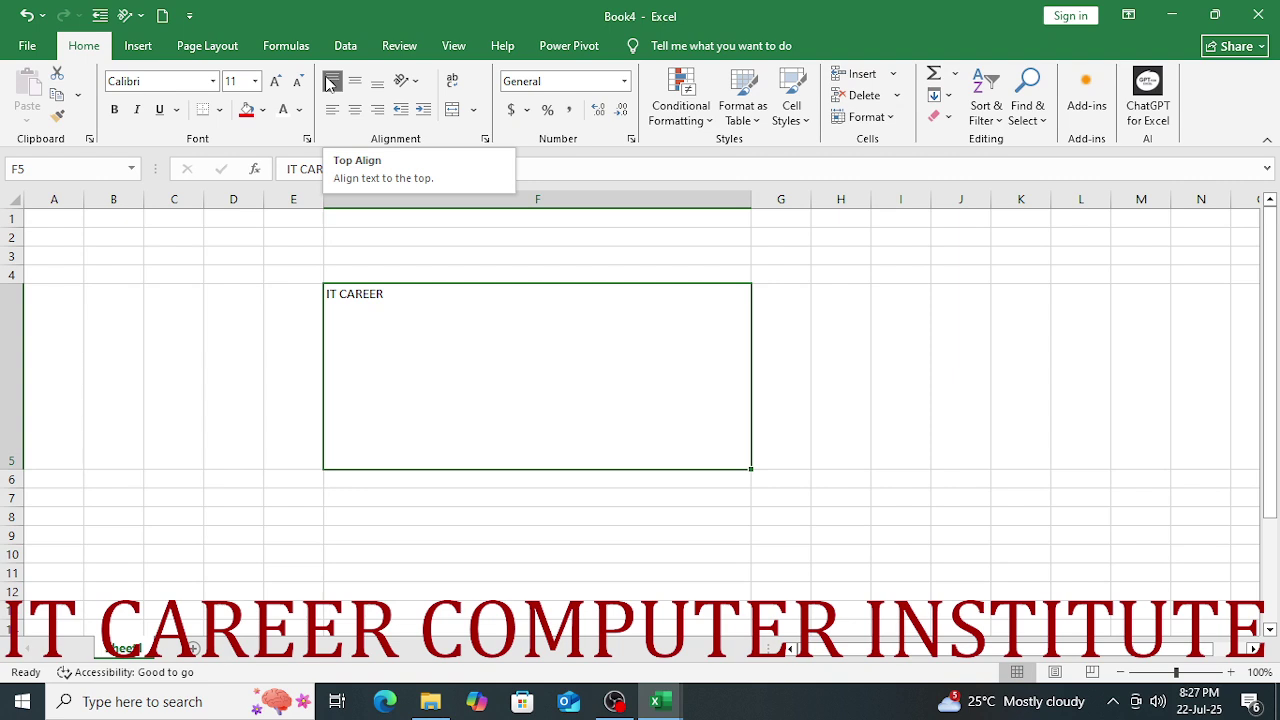
pyautogui.click(377, 81)
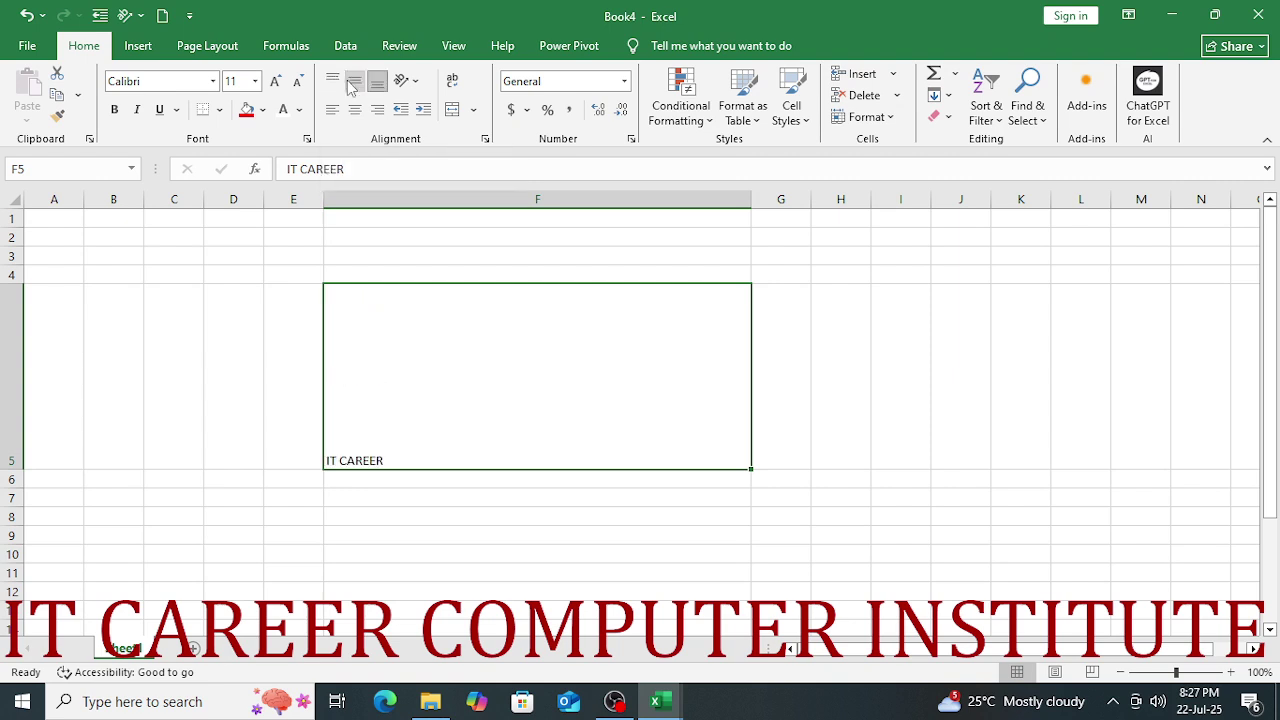
pyautogui.click(354, 81)
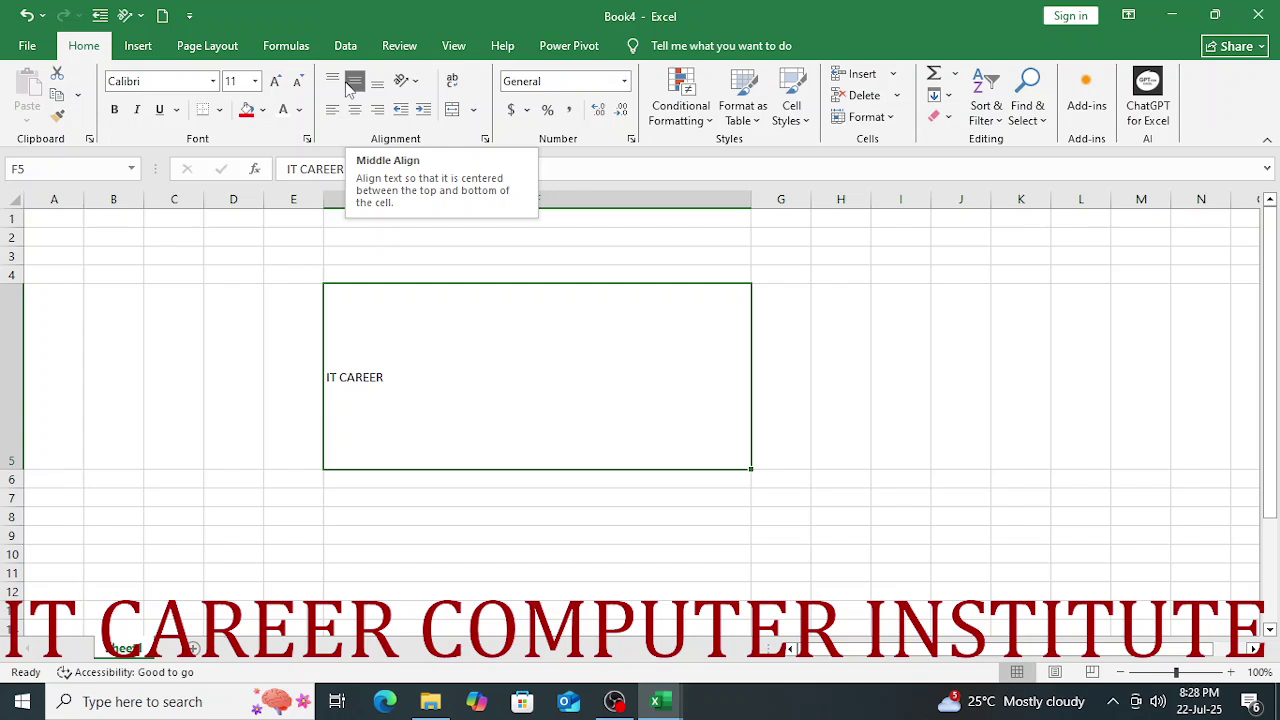
pyautogui.click(378, 88)
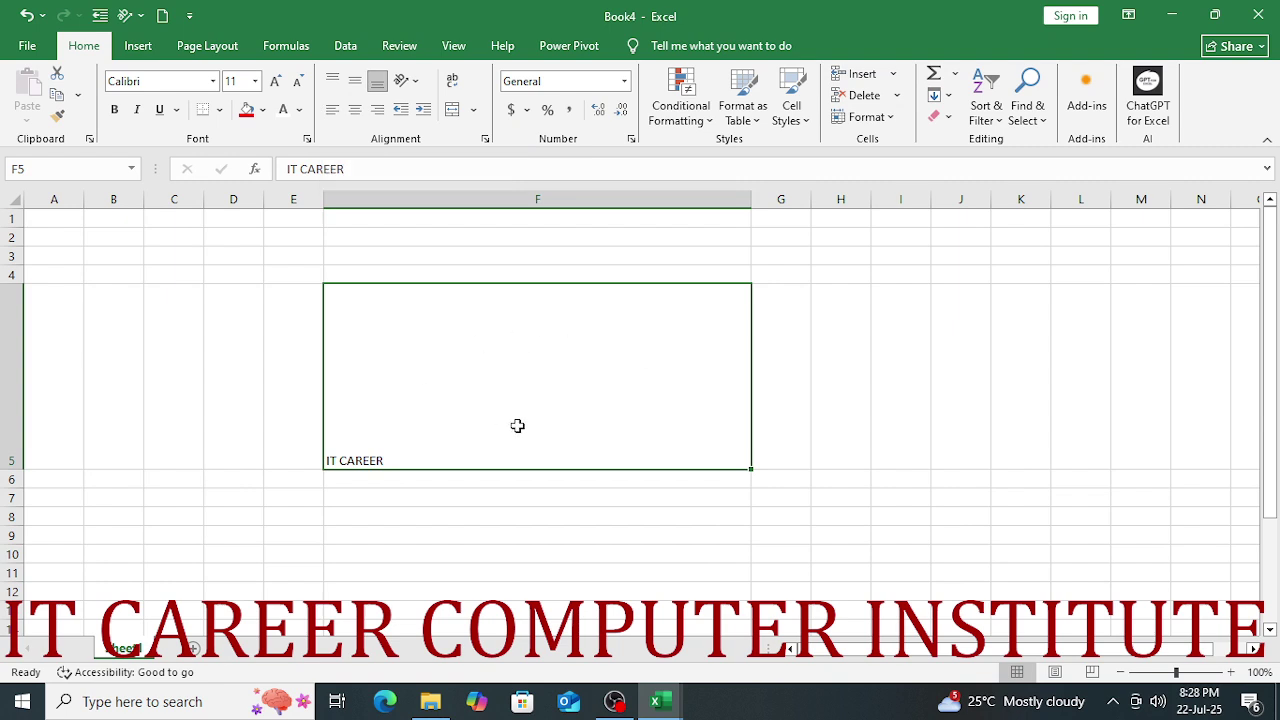
# Center the text in F5 in both directions, and try left and right alignment at middle height
pyautogui.click(354, 110)
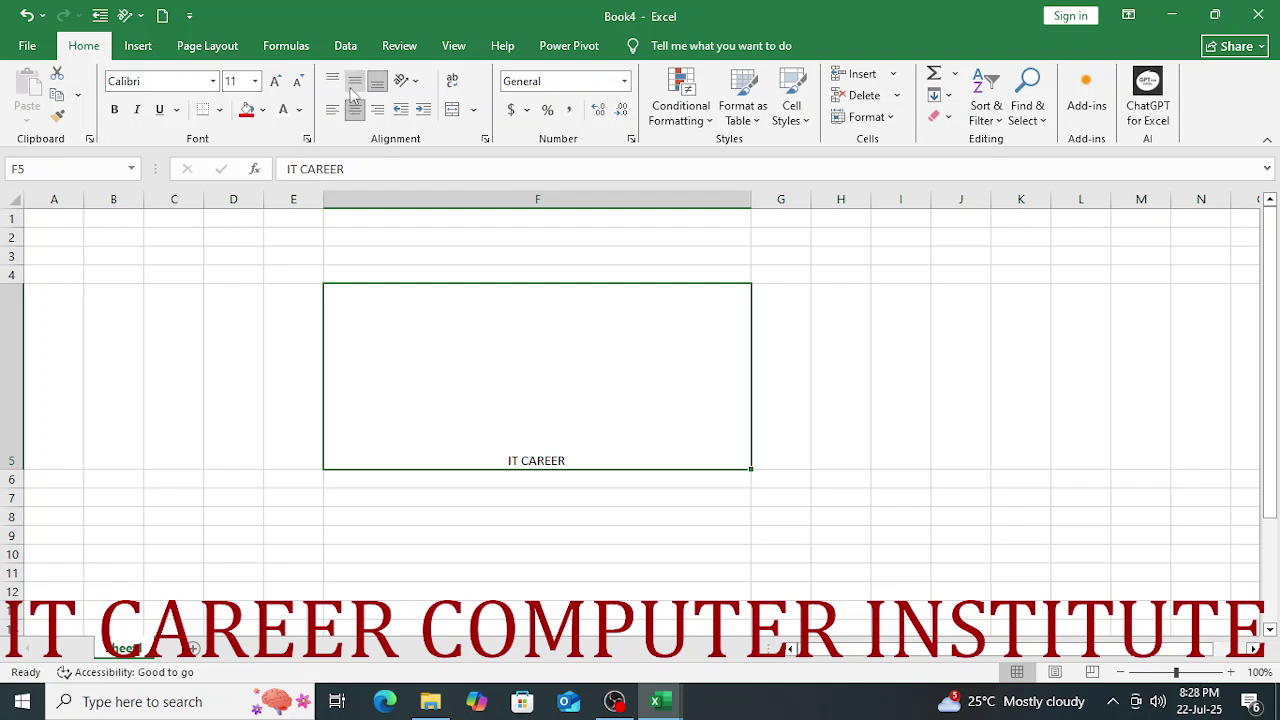
pyautogui.click(355, 84)
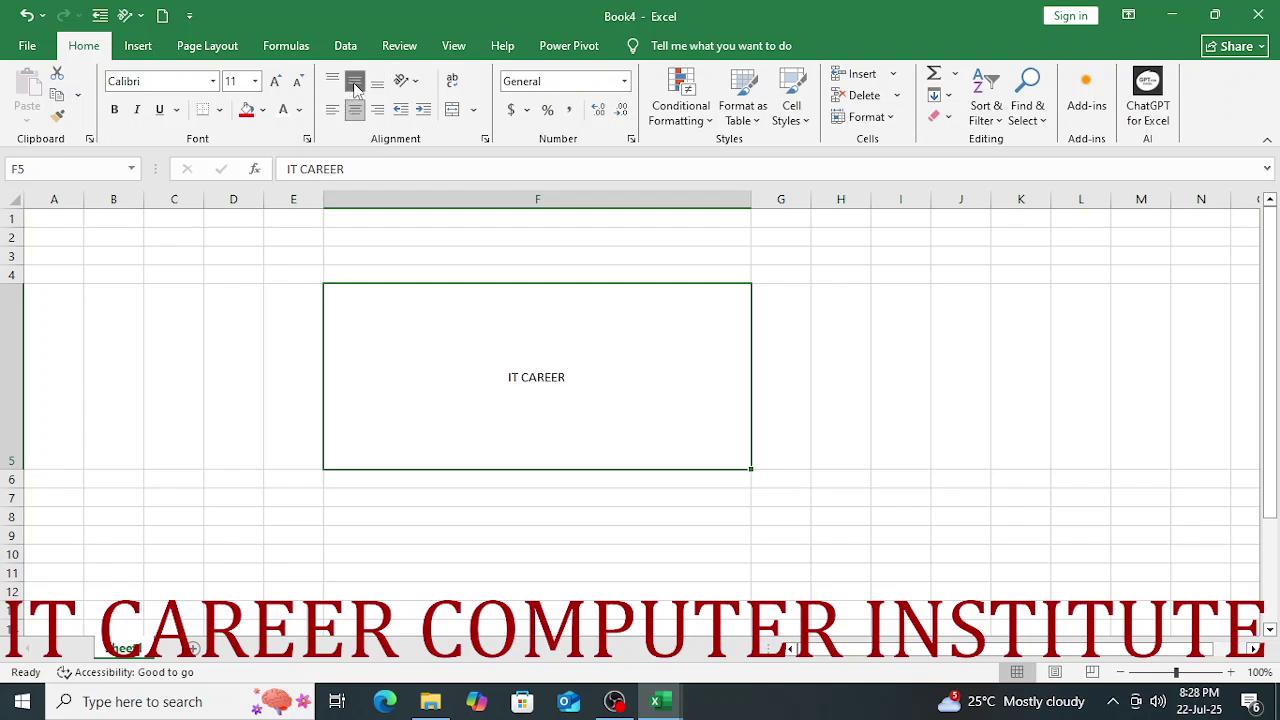
pyautogui.click(333, 110)
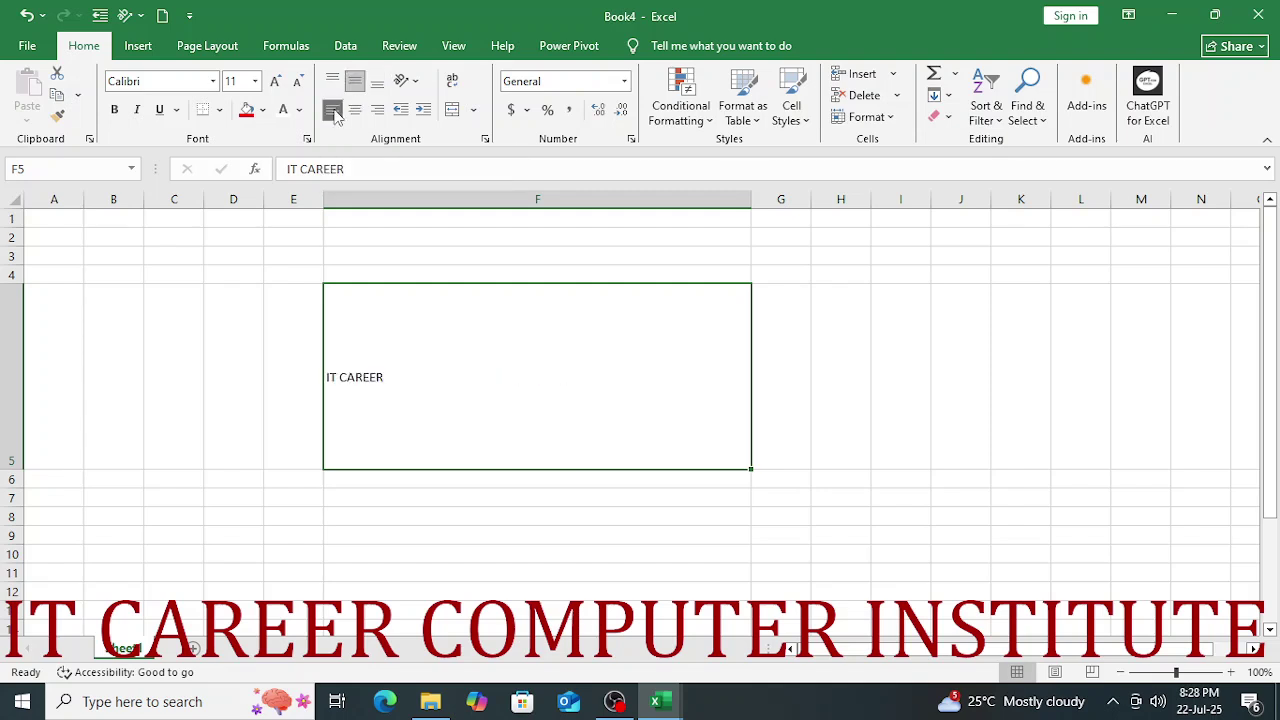
pyautogui.click(379, 111)
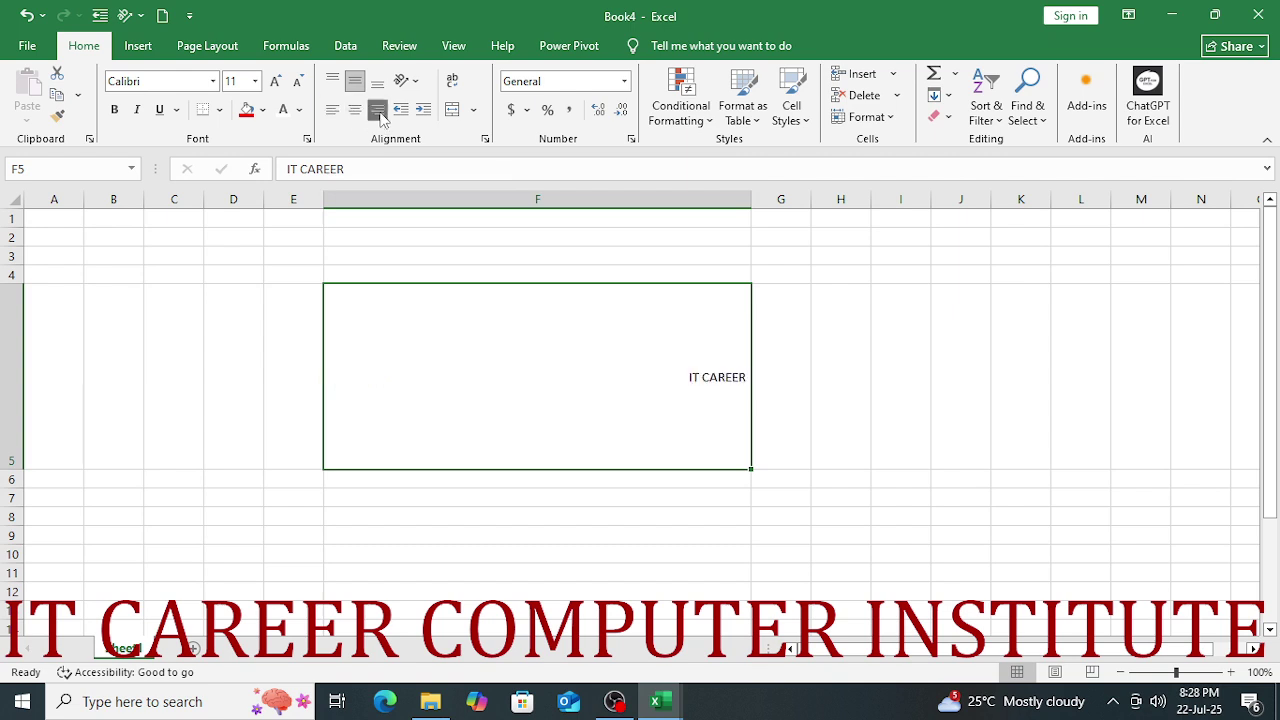
# Try bottom, middle and top vertical alignment on the right-aligned text in F5
pyautogui.click(377, 81)
pyautogui.click(355, 81)
pyautogui.click(333, 81)
pyautogui.click(355, 81)
# Center the text in F5 horizontally and try bottom, middle and top vertical alignment on it
pyautogui.click(355, 110)
pyautogui.click(377, 81)
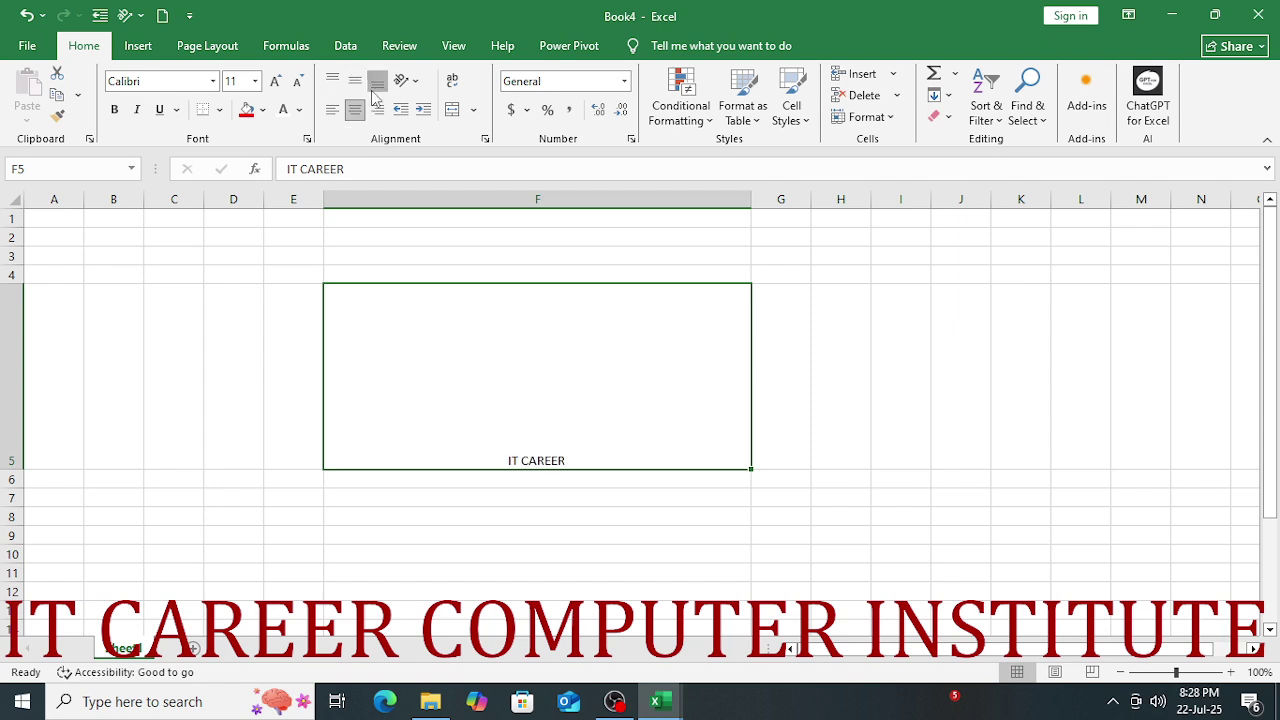
pyautogui.click(355, 81)
pyautogui.click(333, 81)
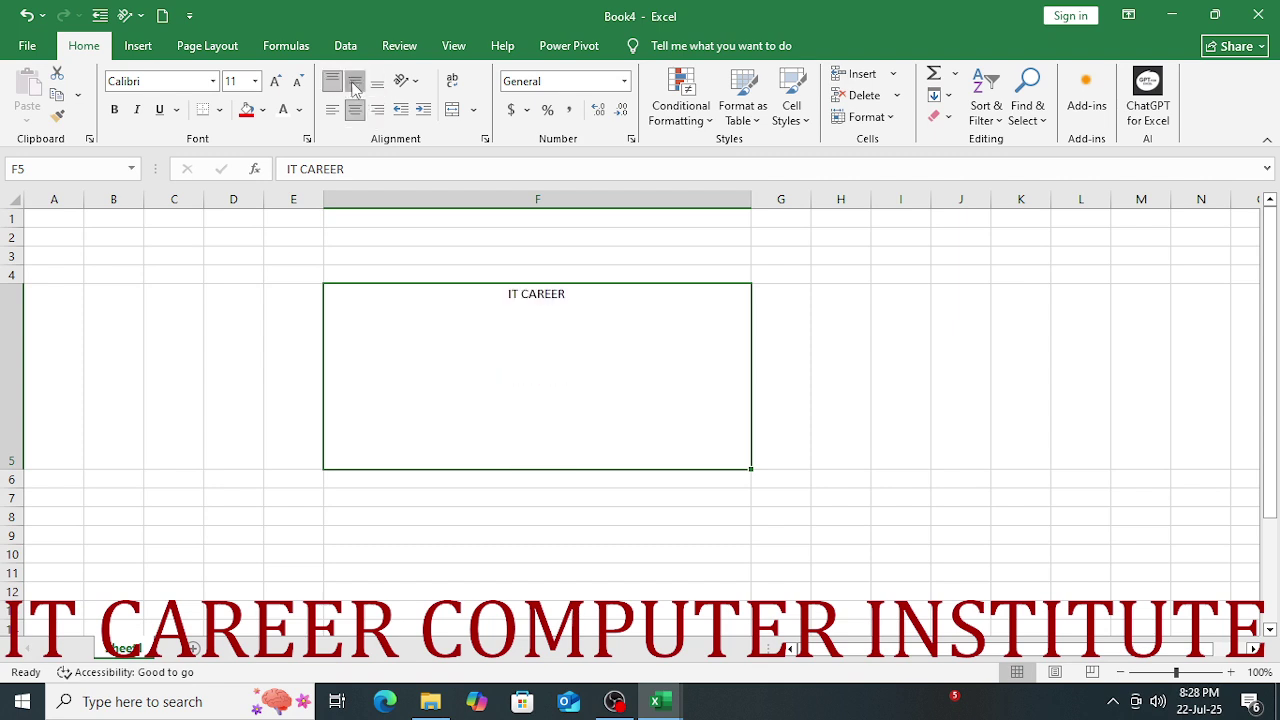
pyautogui.click(377, 81)
# Left-align the text in F5 and try top, middle and bottom vertical alignment, ending with middle
pyautogui.click(333, 110)
pyautogui.click(333, 81)
pyautogui.click(355, 81)
pyautogui.click(377, 81)
pyautogui.click(335, 85)
pyautogui.click(356, 83)
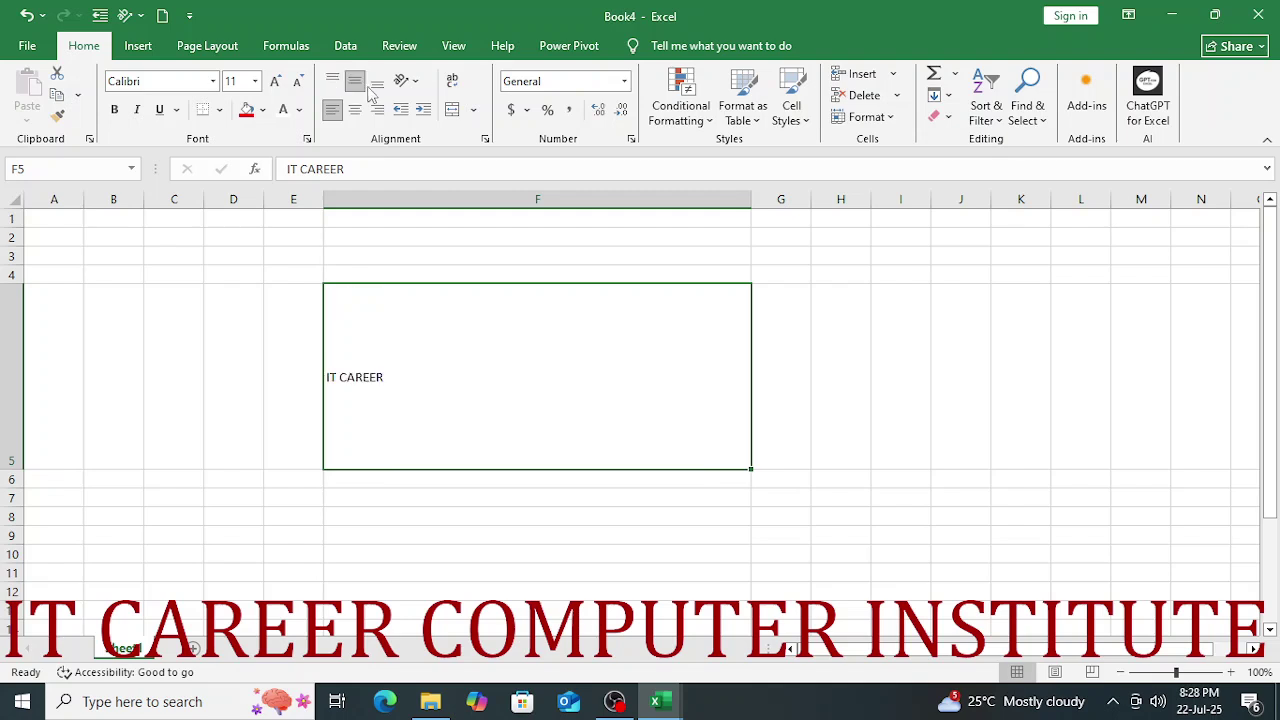
# Right-align the text in F5 and try top, middle and bottom vertical alignment, ending with bottom
pyautogui.click(377, 110)
pyautogui.click(333, 81)
pyautogui.click(355, 81)
pyautogui.click(377, 81)
pyautogui.click(355, 81)
pyautogui.click(333, 81)
pyautogui.click(355, 81)
pyautogui.click(377, 81)
# Center the text in F5 horizontally and align it to the middle vertically
pyautogui.click(355, 110)
pyautogui.click(355, 81)
pyautogui.click(333, 81)
pyautogui.click(355, 82)
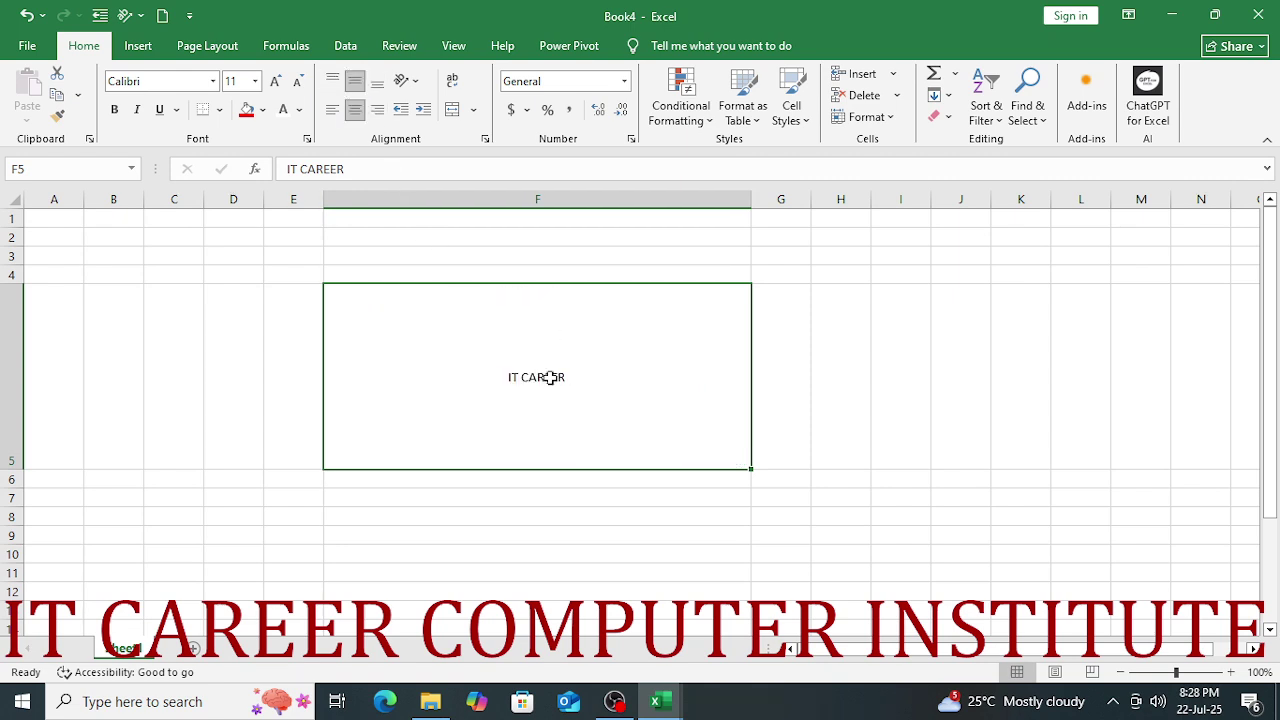
# Try the Angle Counterclockwise, Angle Clockwise and Vertical Text orientations on the text in F5
pyautogui.click(402, 82)
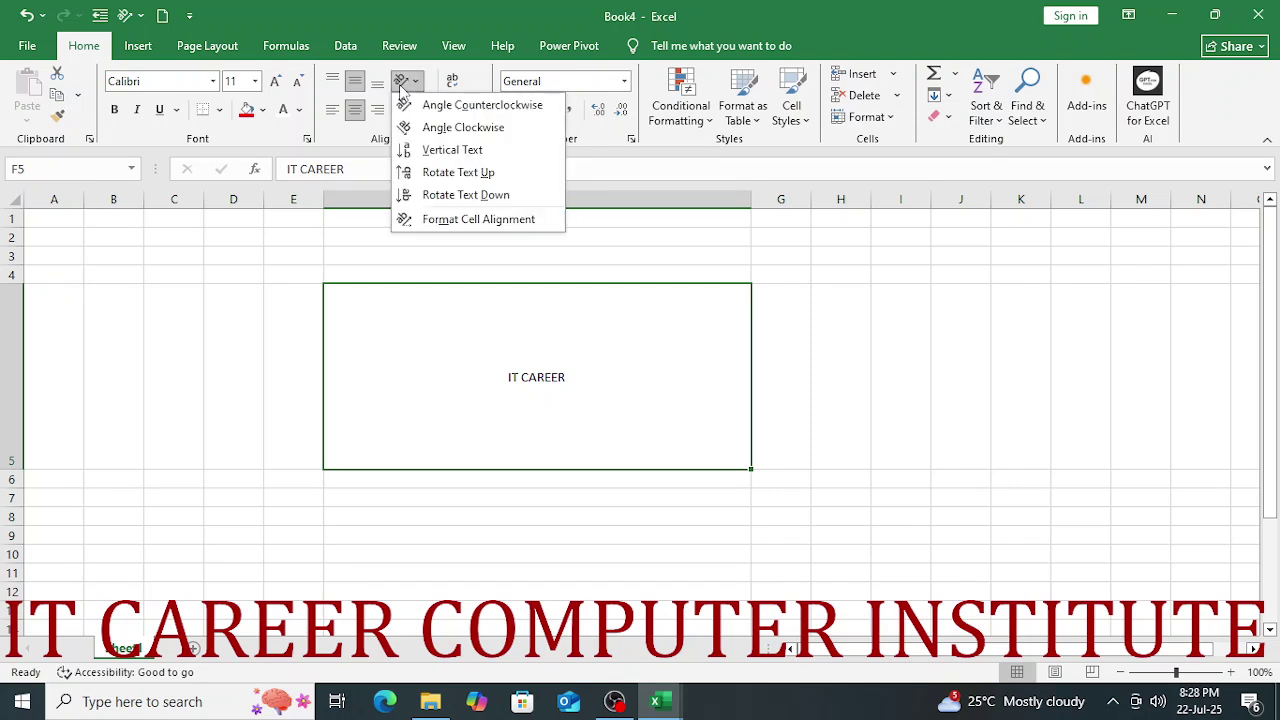
pyautogui.click(500, 110)
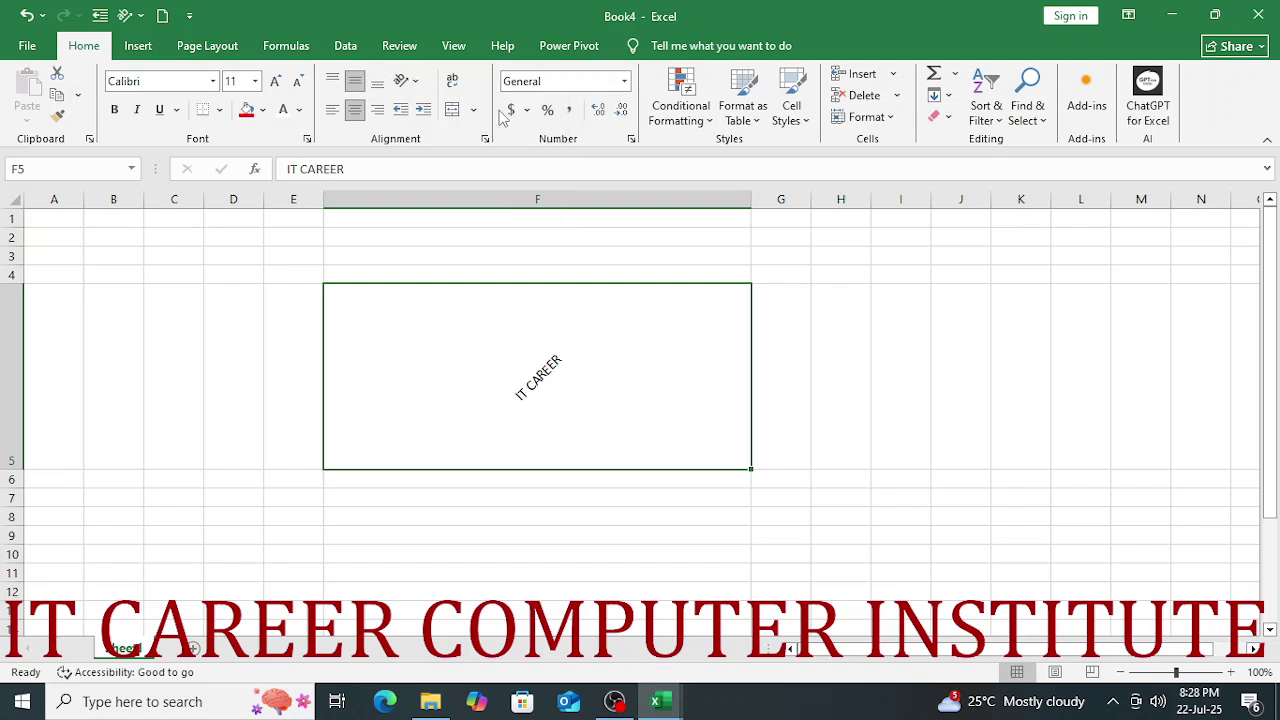
pyautogui.click(404, 82)
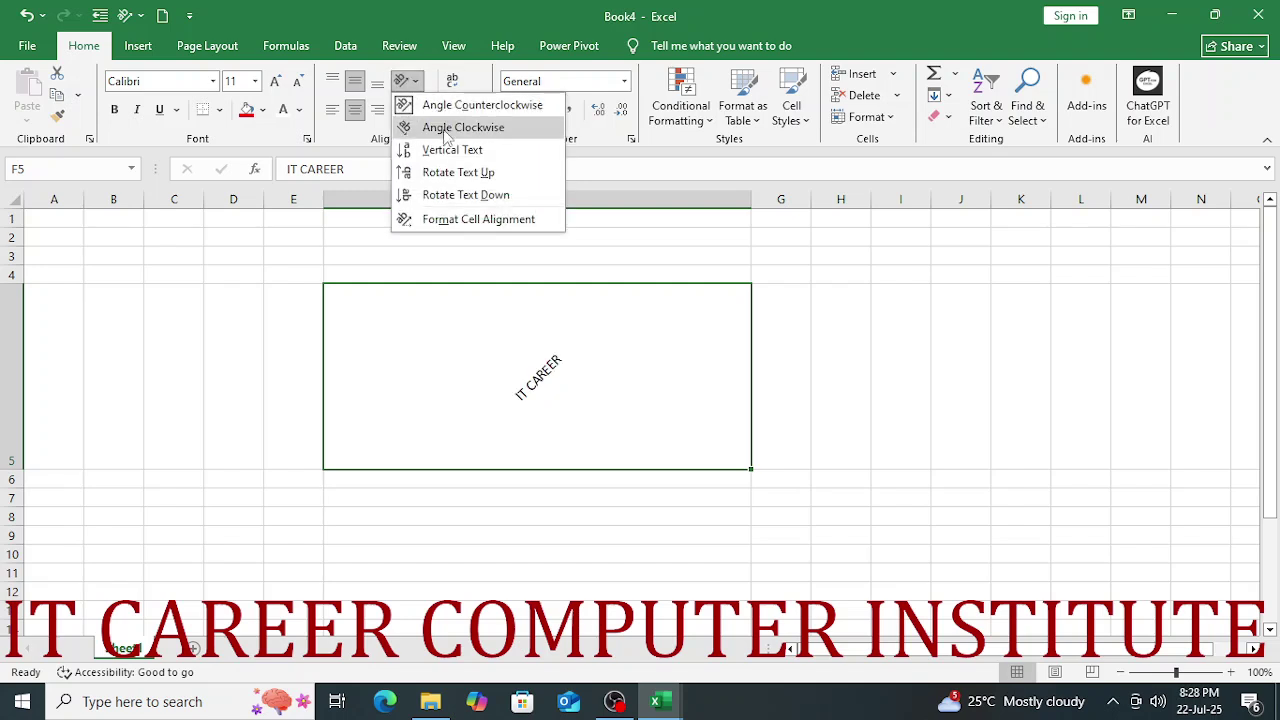
pyautogui.click(446, 128)
pyautogui.click(404, 81)
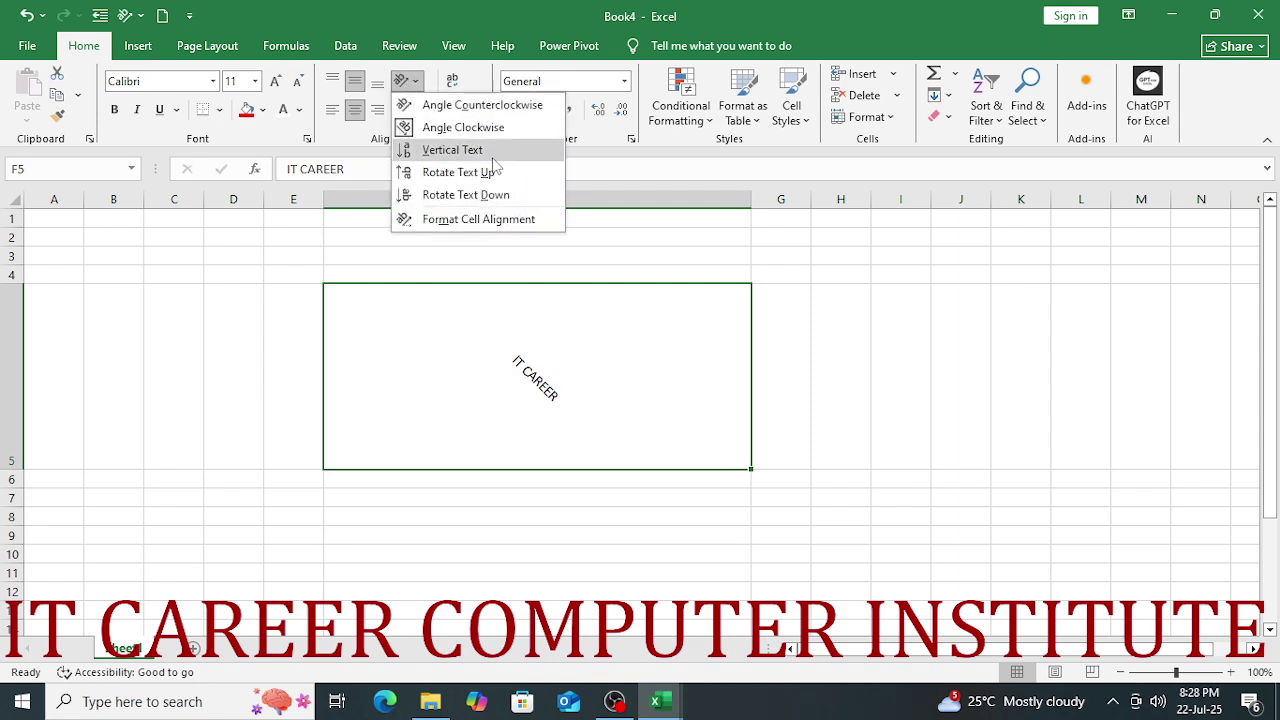
pyautogui.press('Escape')
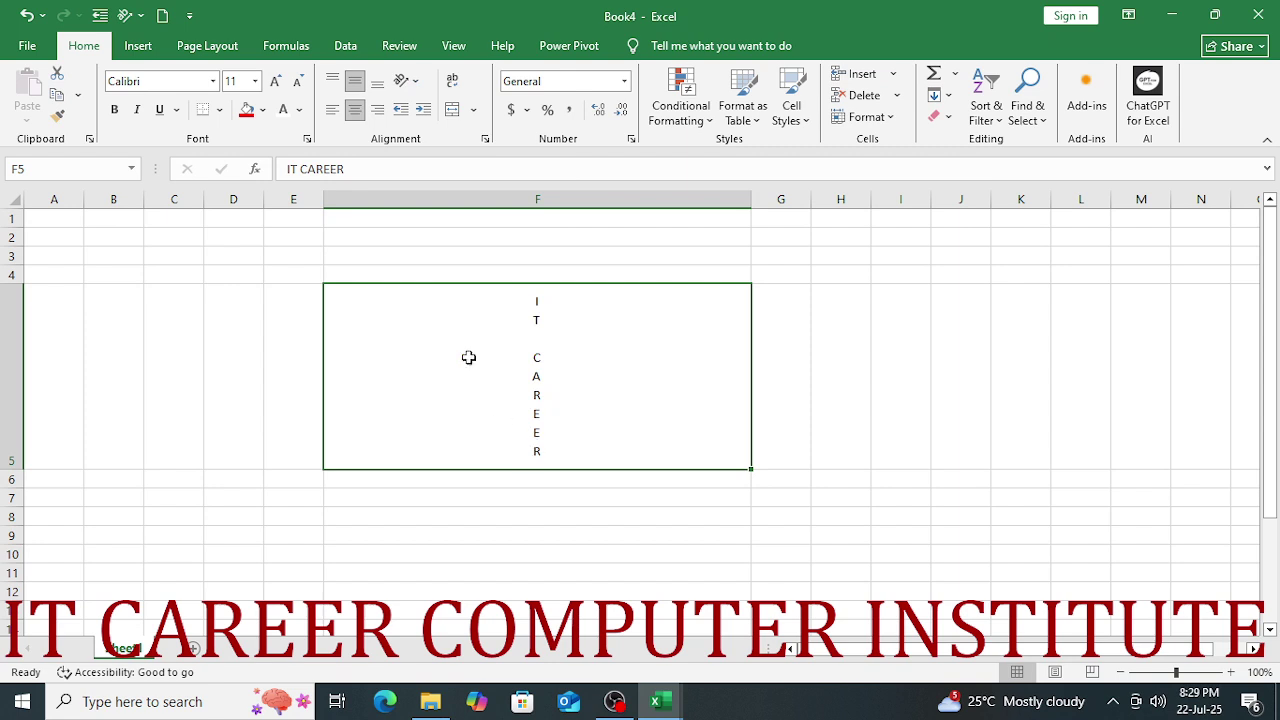
# Try the Rotate Text Up and Rotate Text Down orientations on the text in F5
pyautogui.click(402, 83)
pyautogui.click(450, 172)
pyautogui.click(405, 81)
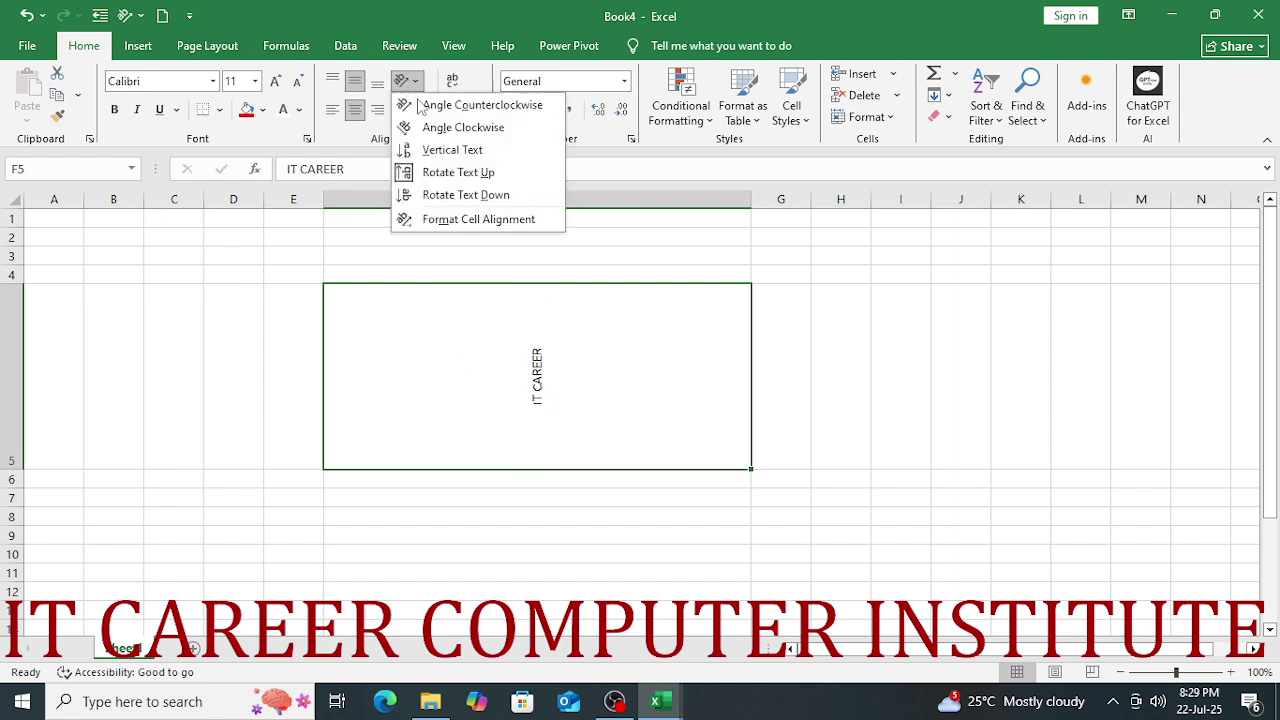
pyautogui.click(458, 196)
# Set the text orientation of F5 to 0 degrees in the cell alignment settings
pyautogui.click(403, 82)
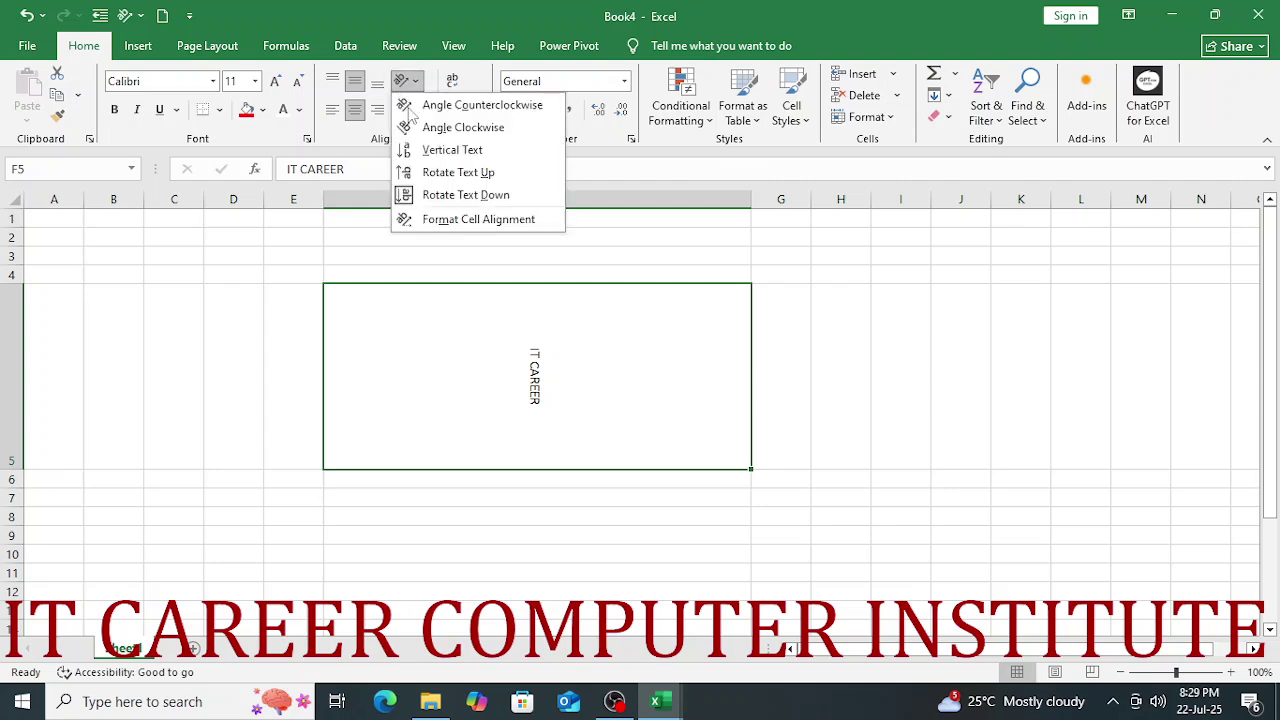
pyautogui.click(452, 220)
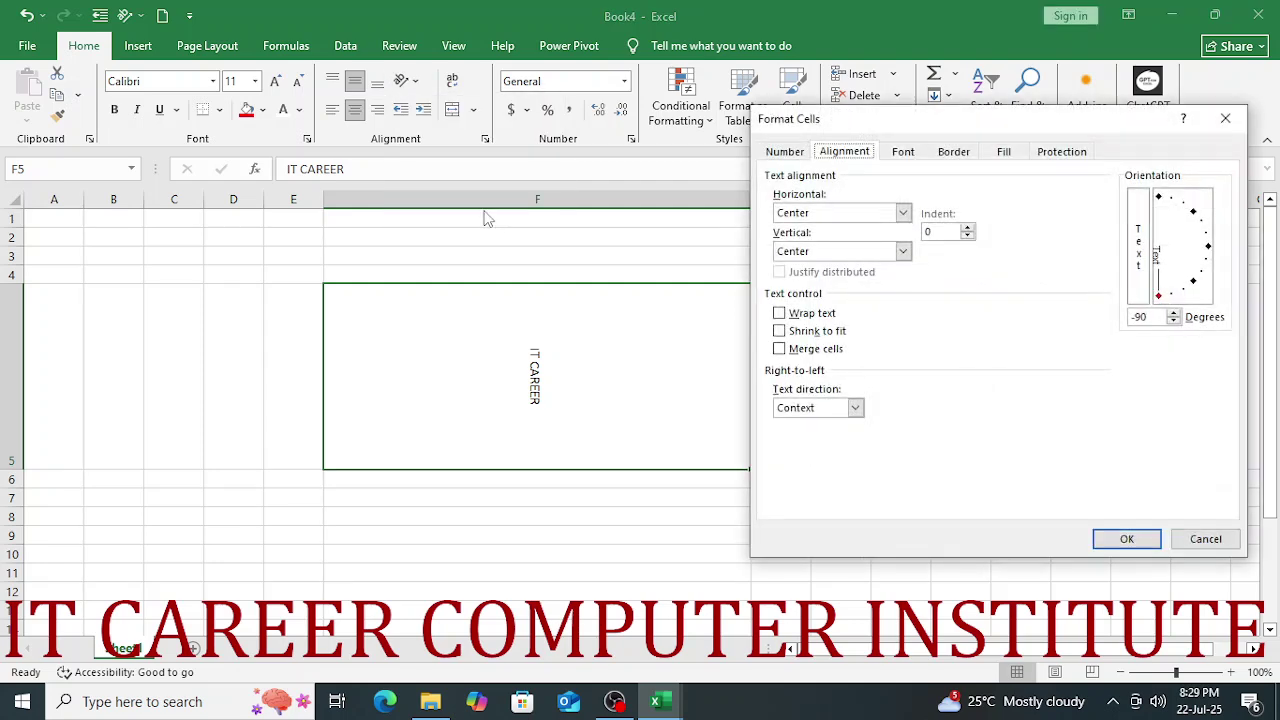
pyautogui.moveTo(985, 132); pyautogui.dragTo(994, 219)
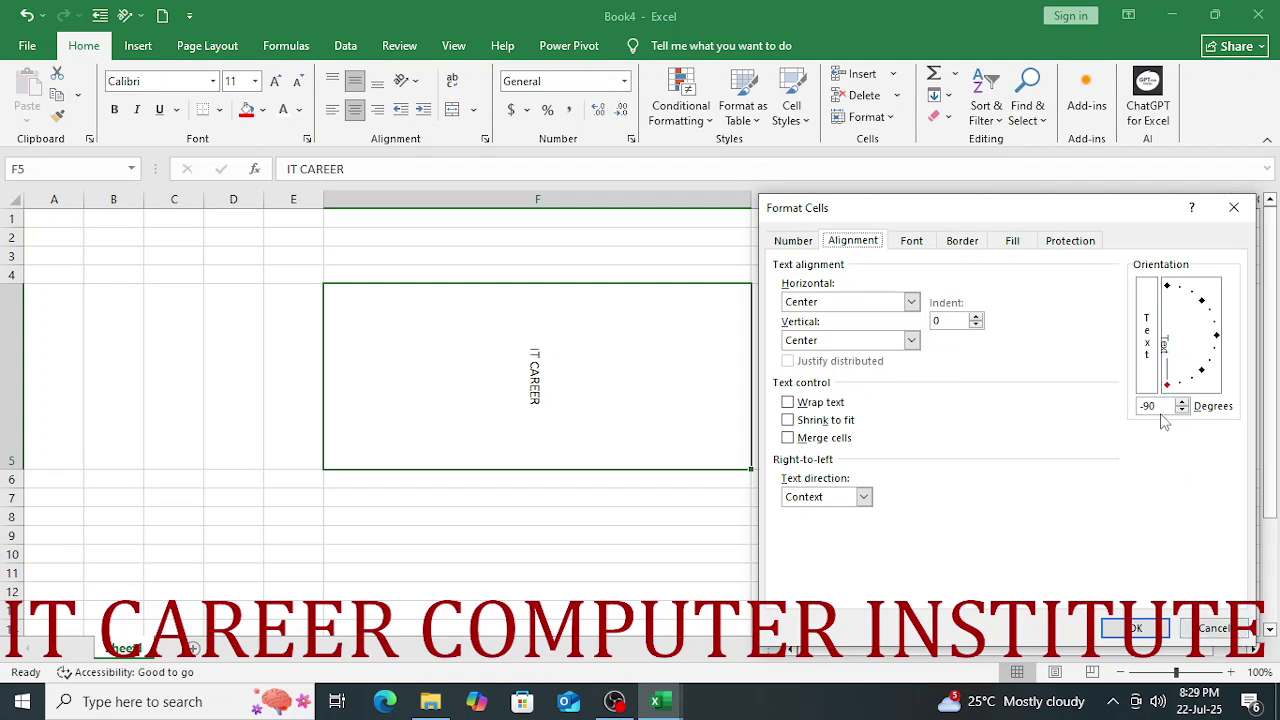
pyautogui.moveTo(1159, 405); pyautogui.dragTo(1122, 406)
pyautogui.write('0')
pyautogui.press('Return')
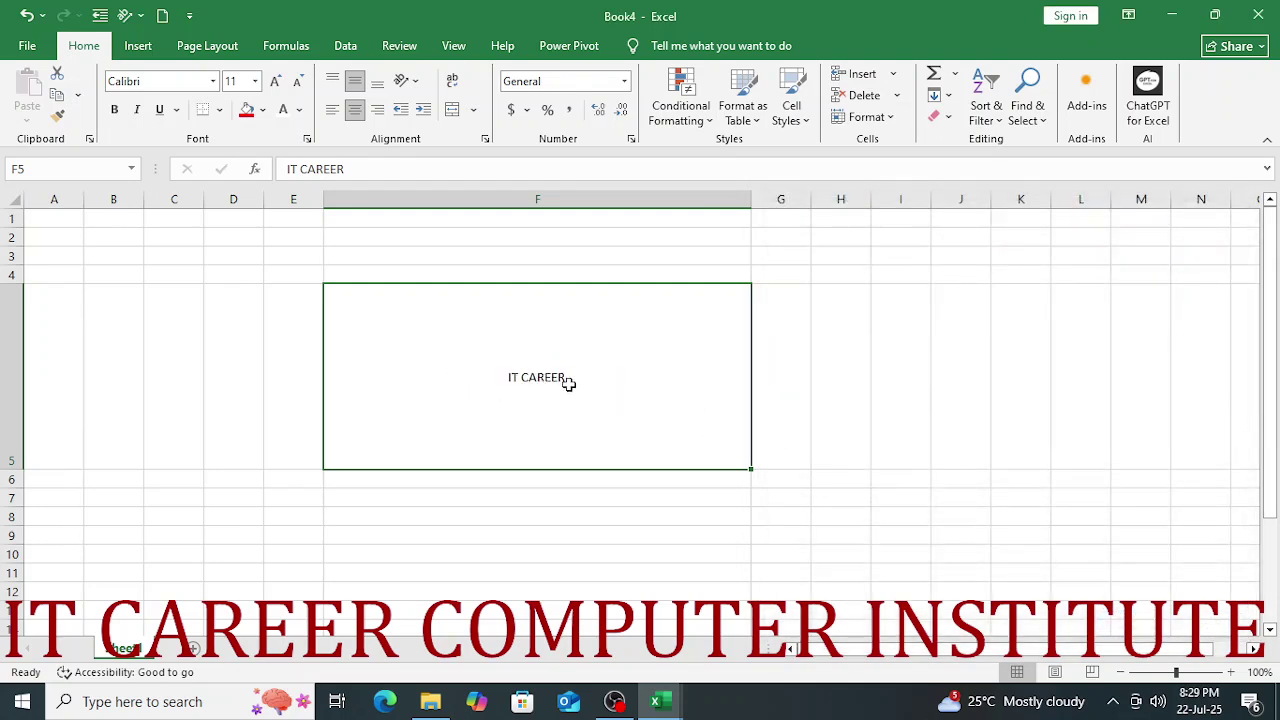
# Review the horizontal and vertical alignment choices for F5 and set its text orientation to 10 degrees
pyautogui.click(408, 88)
pyautogui.click(465, 218)
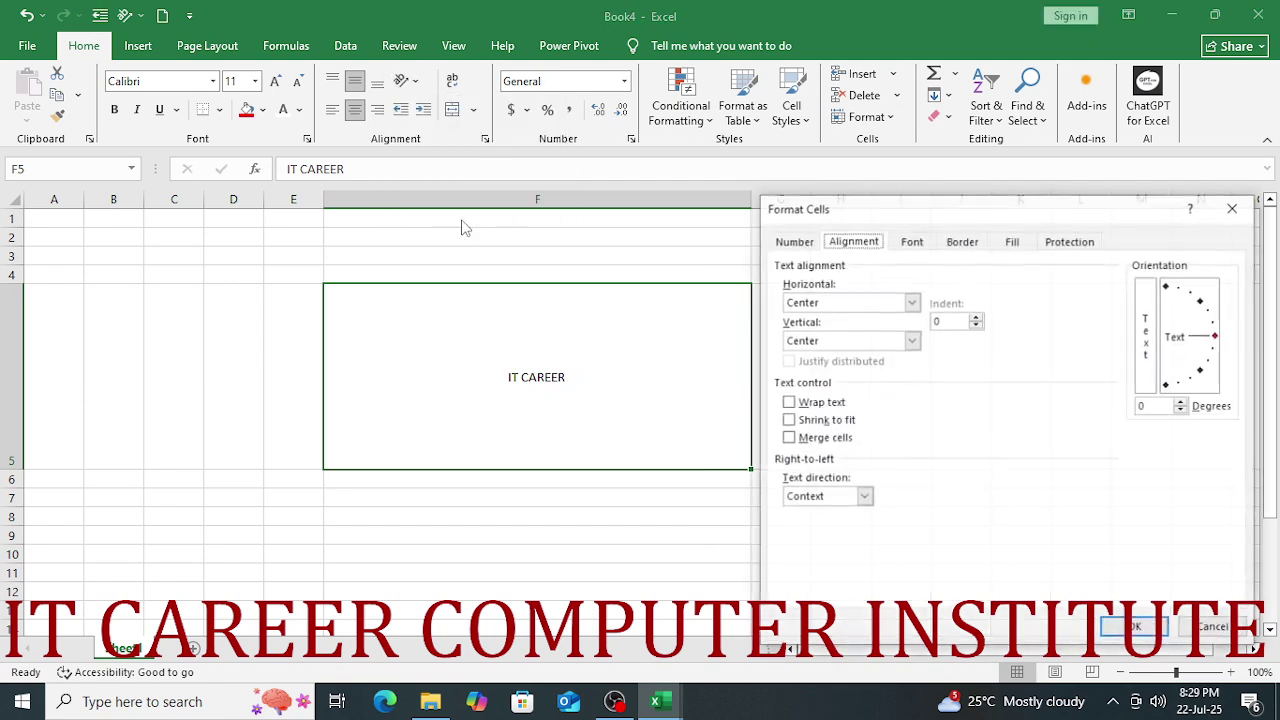
pyautogui.click(847, 302)
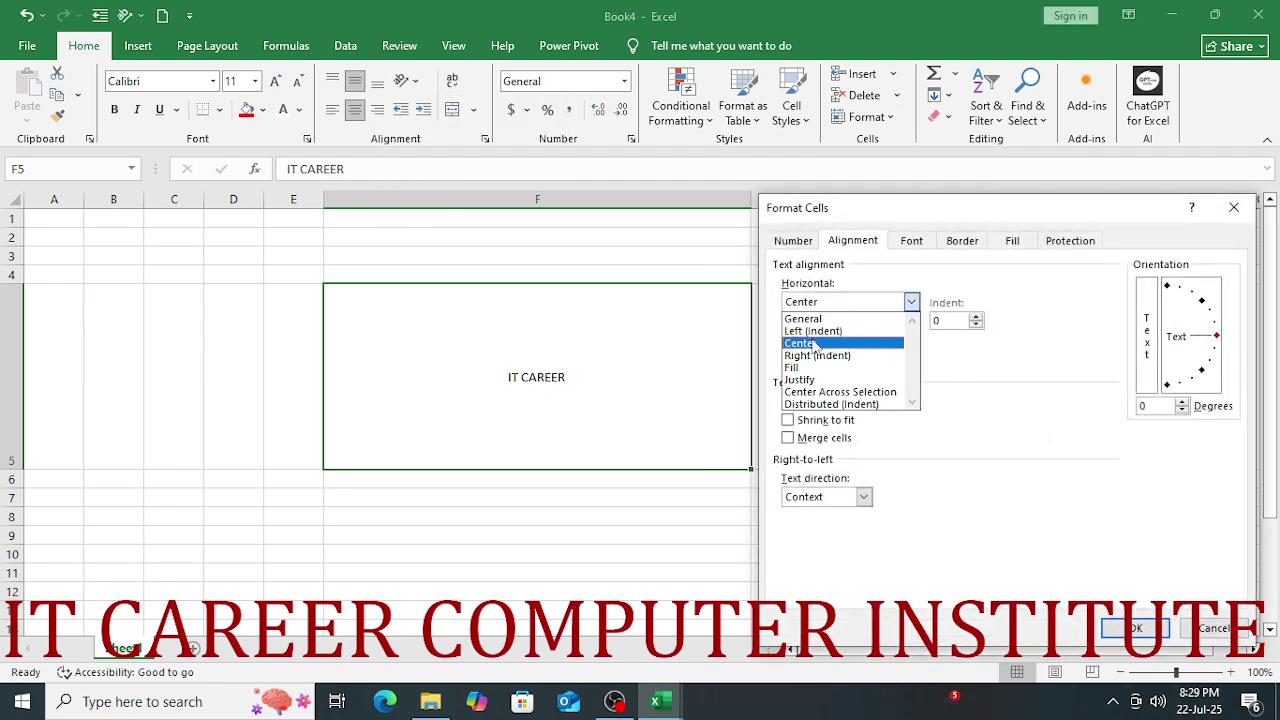
pyautogui.click(956, 373)
pyautogui.click(833, 343)
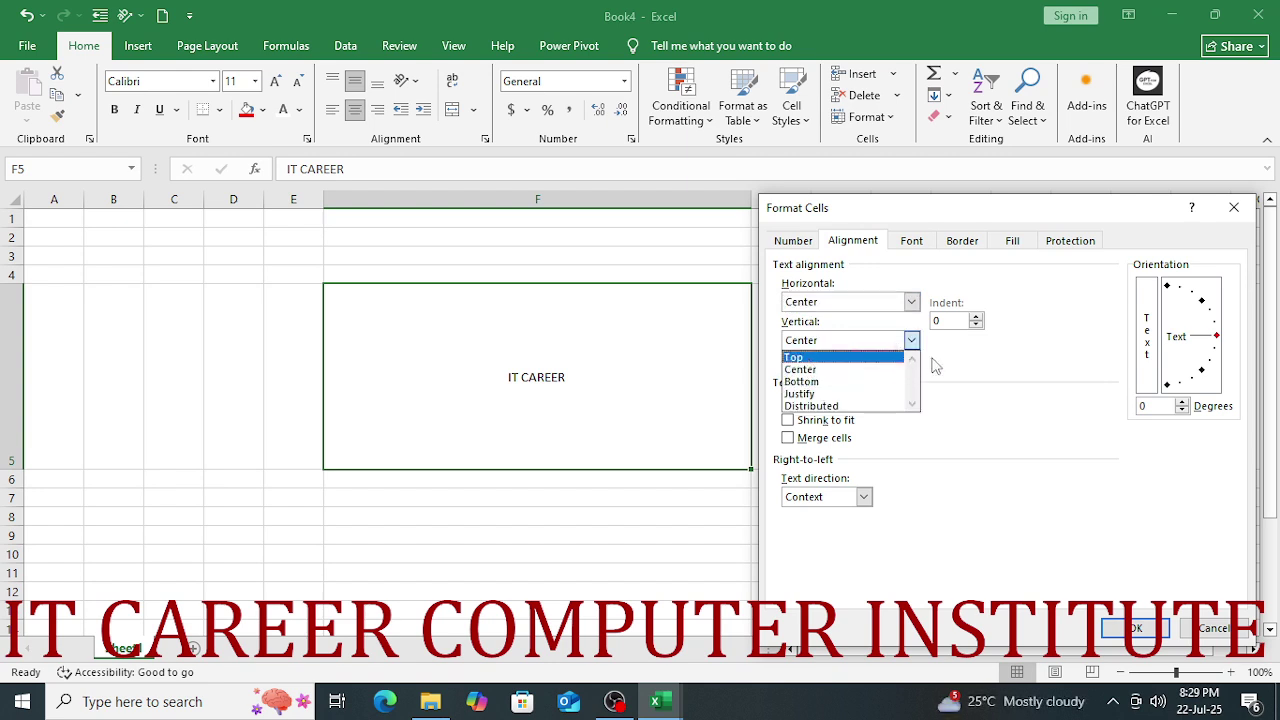
pyautogui.click(975, 361)
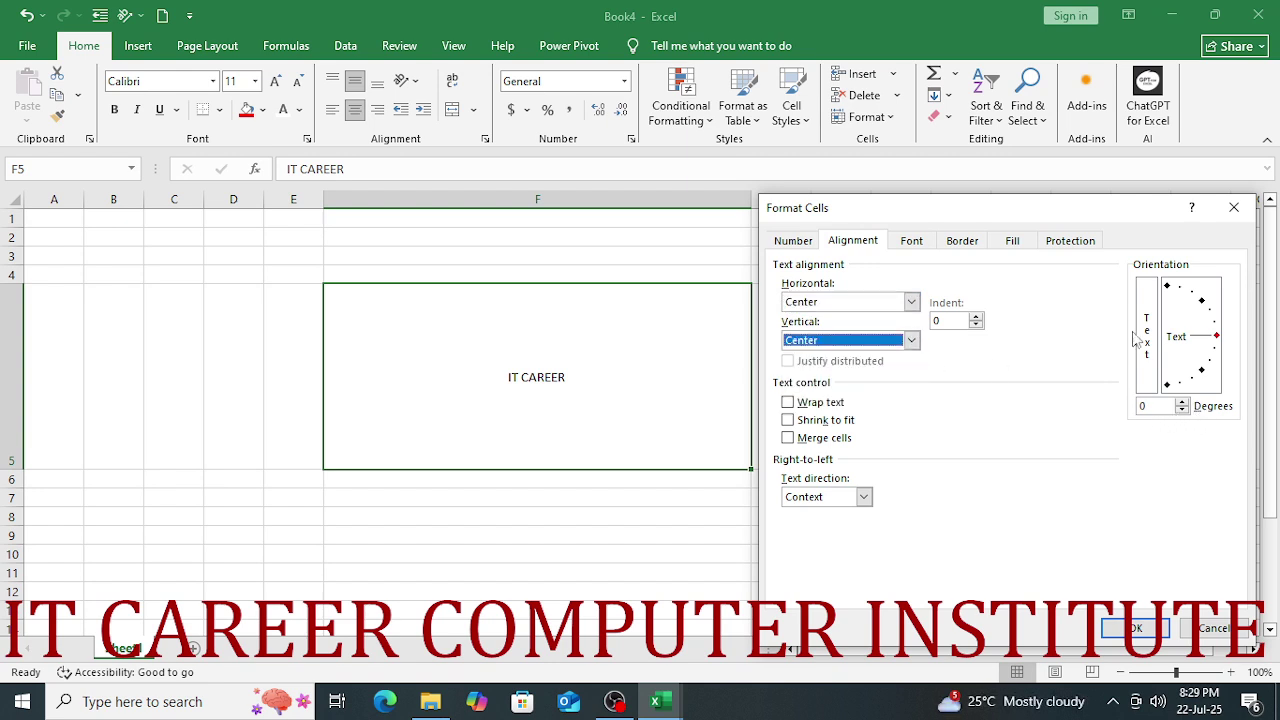
pyautogui.click(1157, 405)
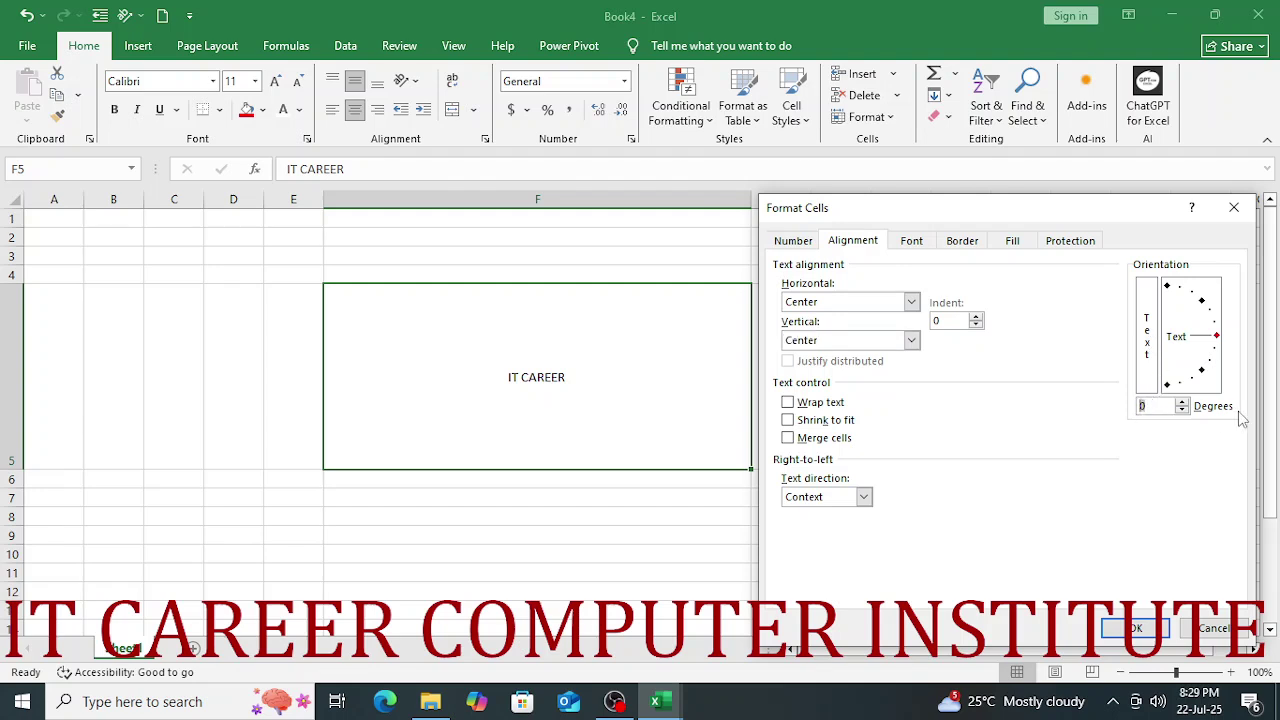
pyautogui.write('10')
pyautogui.press('Return')
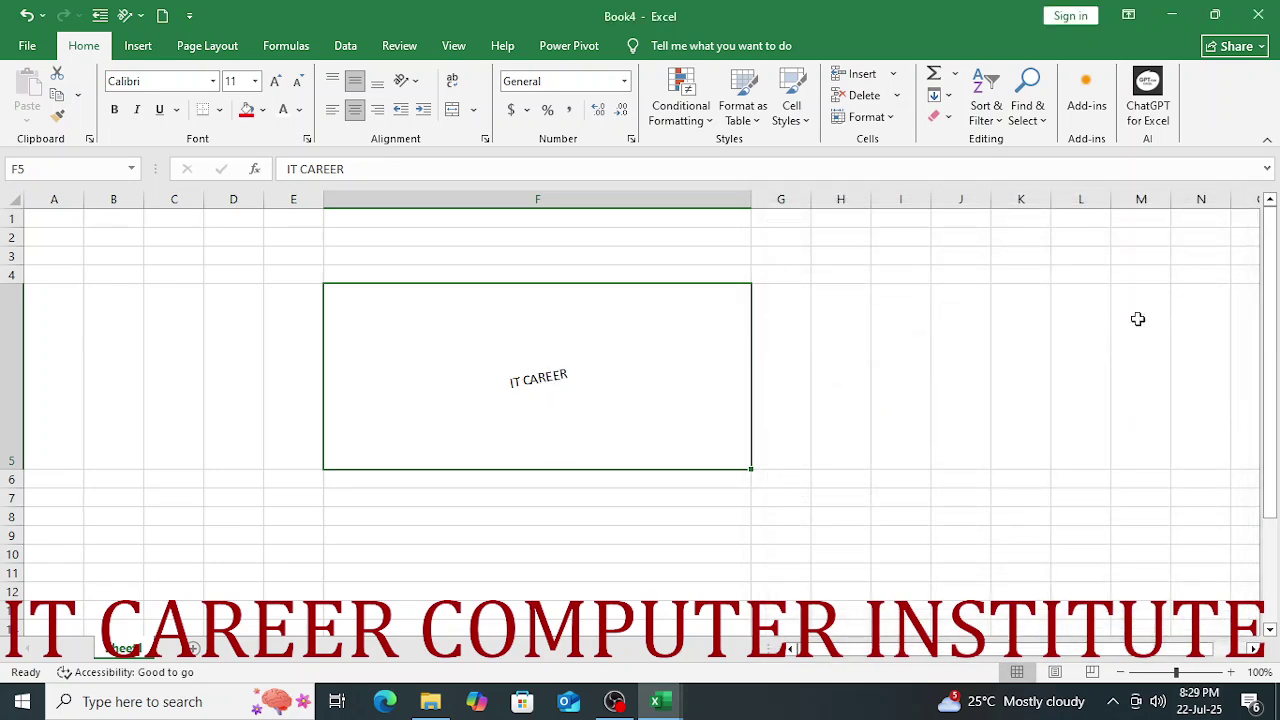
# Set the text orientation of F5 to 50 degrees
pyautogui.click(406, 80)
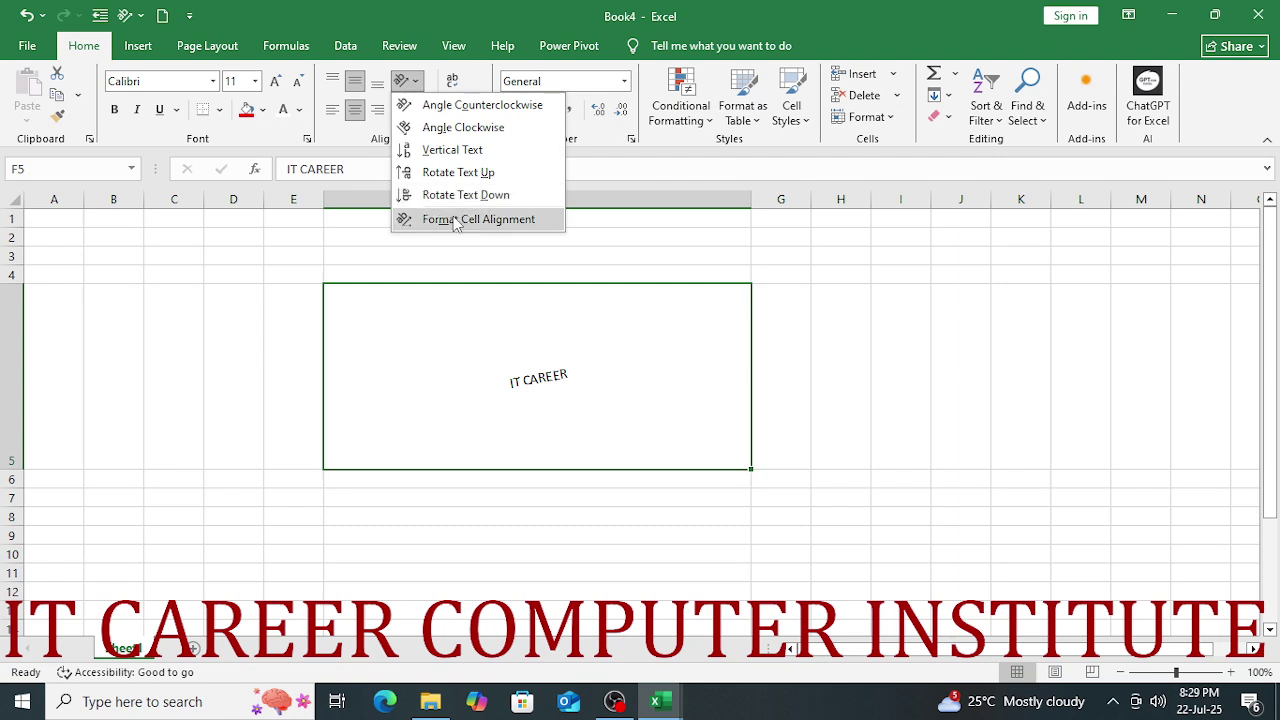
pyautogui.click(453, 219)
pyautogui.doubleClick(1170, 406)
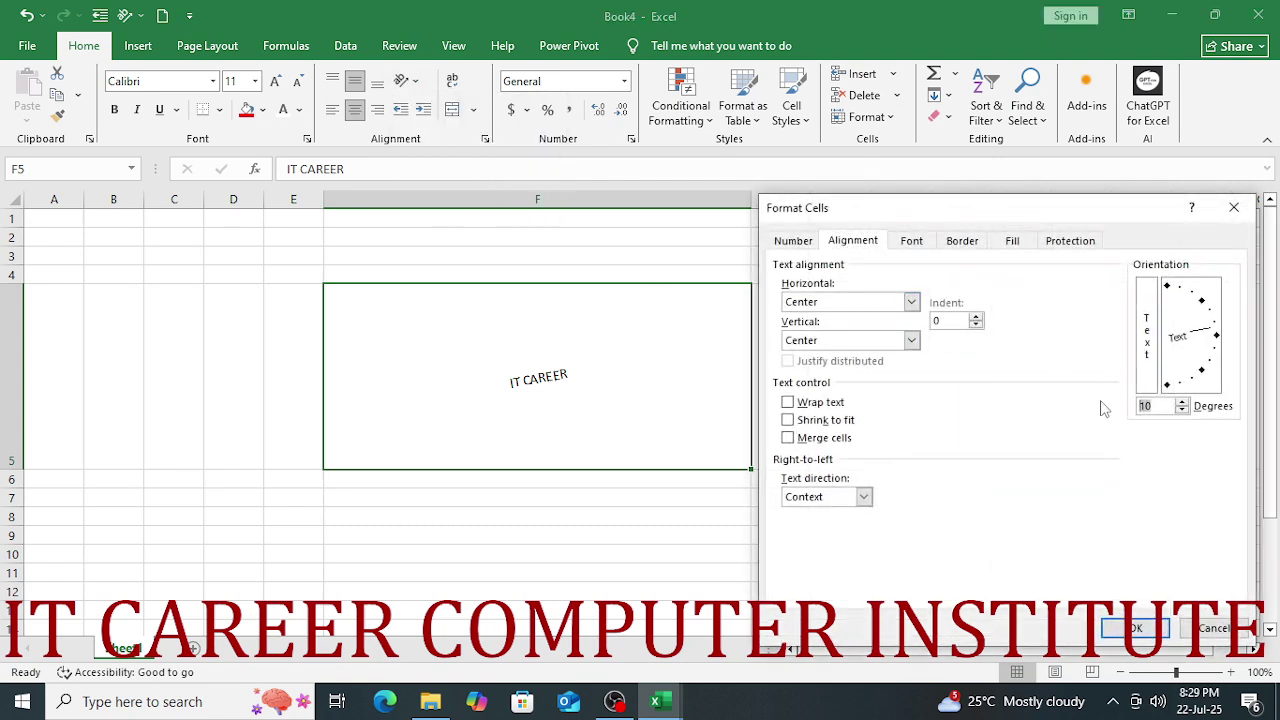
pyautogui.write('50')
pyautogui.press('Return')
# Set the text orientation of F5 to 20 degrees
pyautogui.click(407, 80)
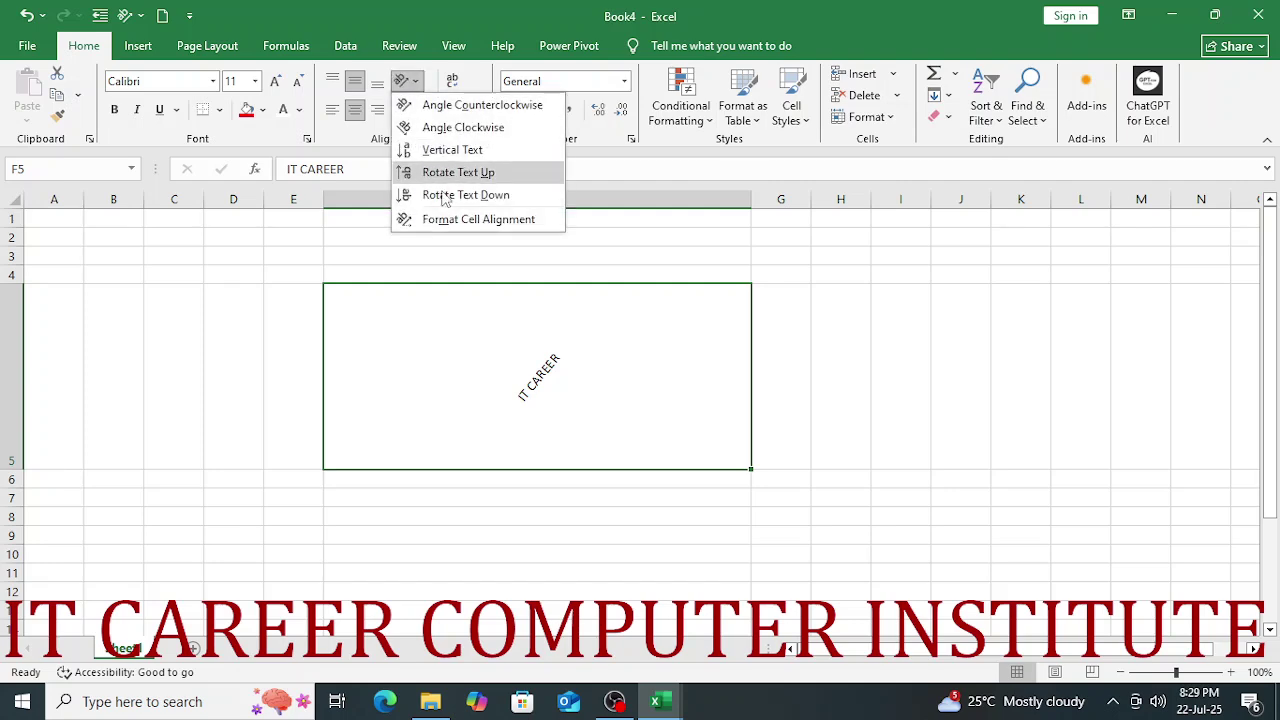
pyautogui.click(437, 222)
pyautogui.moveTo(1157, 403); pyautogui.dragTo(1122, 412)
pyautogui.write('20')
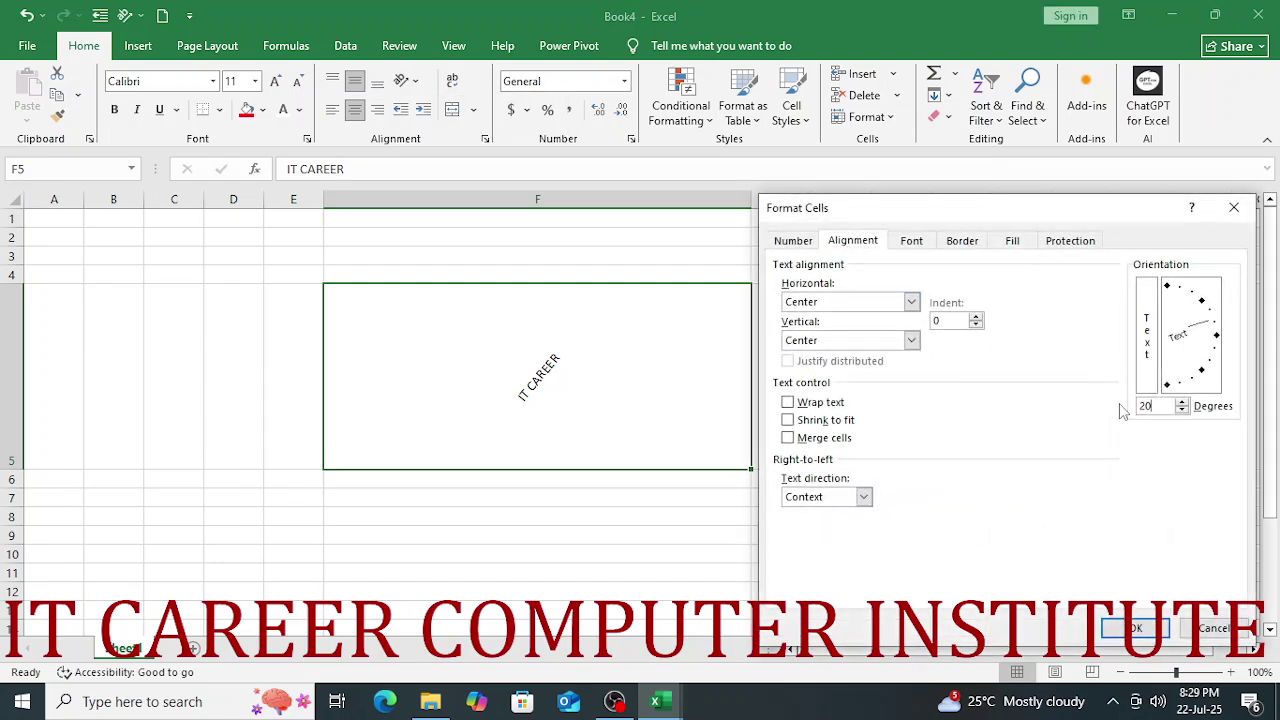
pyautogui.press('Return')
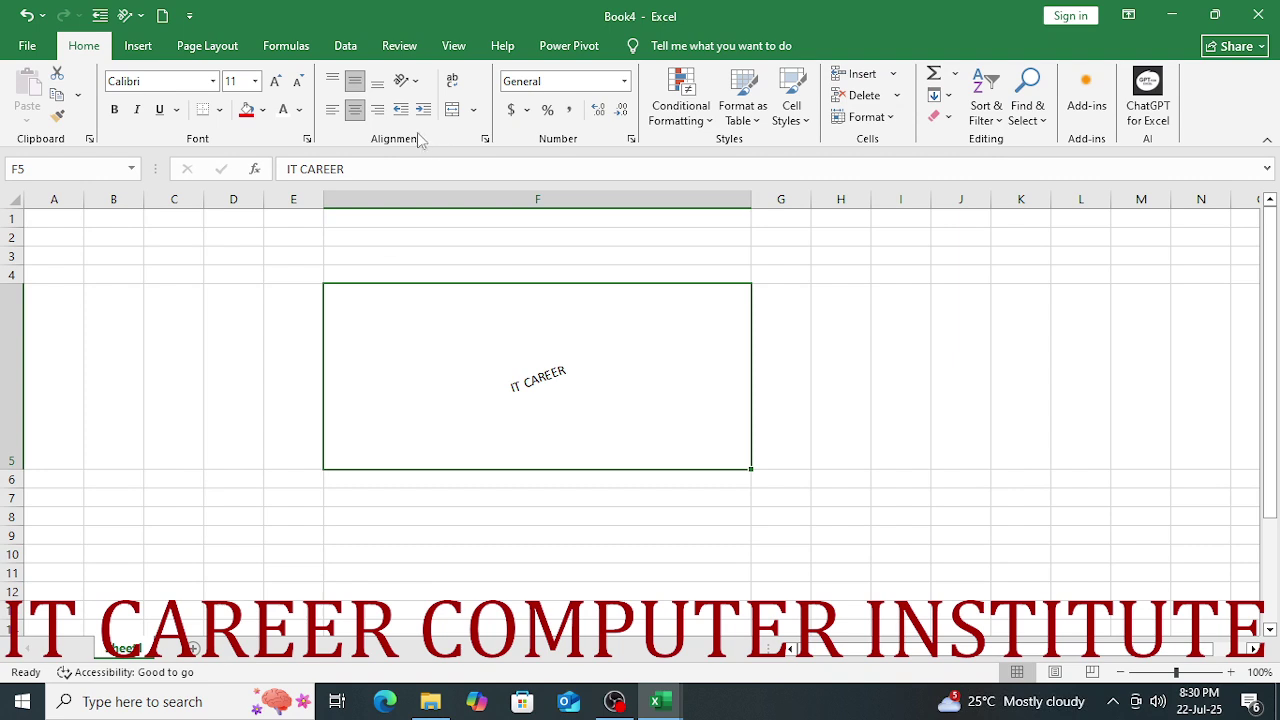
# Try the left, center and right horizontal alignments on F5 and finish with its text left-aligned
pyautogui.click(335, 112)
pyautogui.click(349, 118)
pyautogui.click(333, 112)
pyautogui.click(358, 115)
pyautogui.click(378, 112)
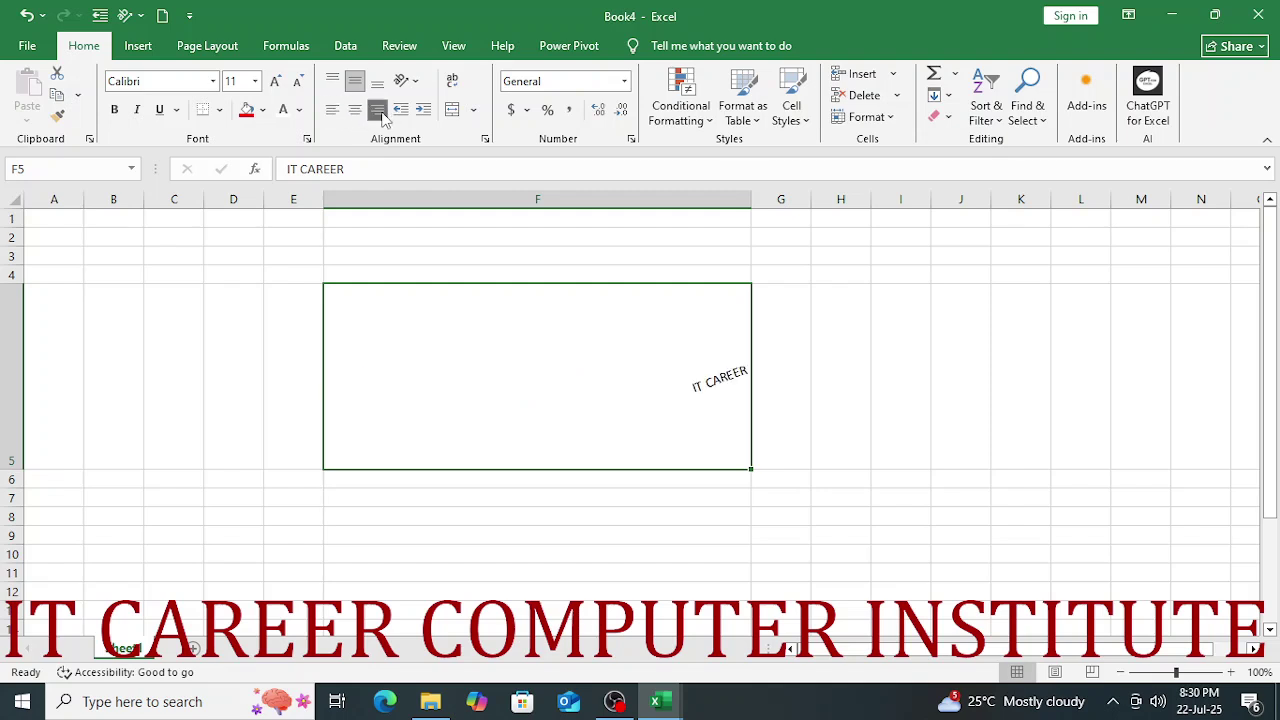
pyautogui.click(355, 110)
pyautogui.click(332, 110)
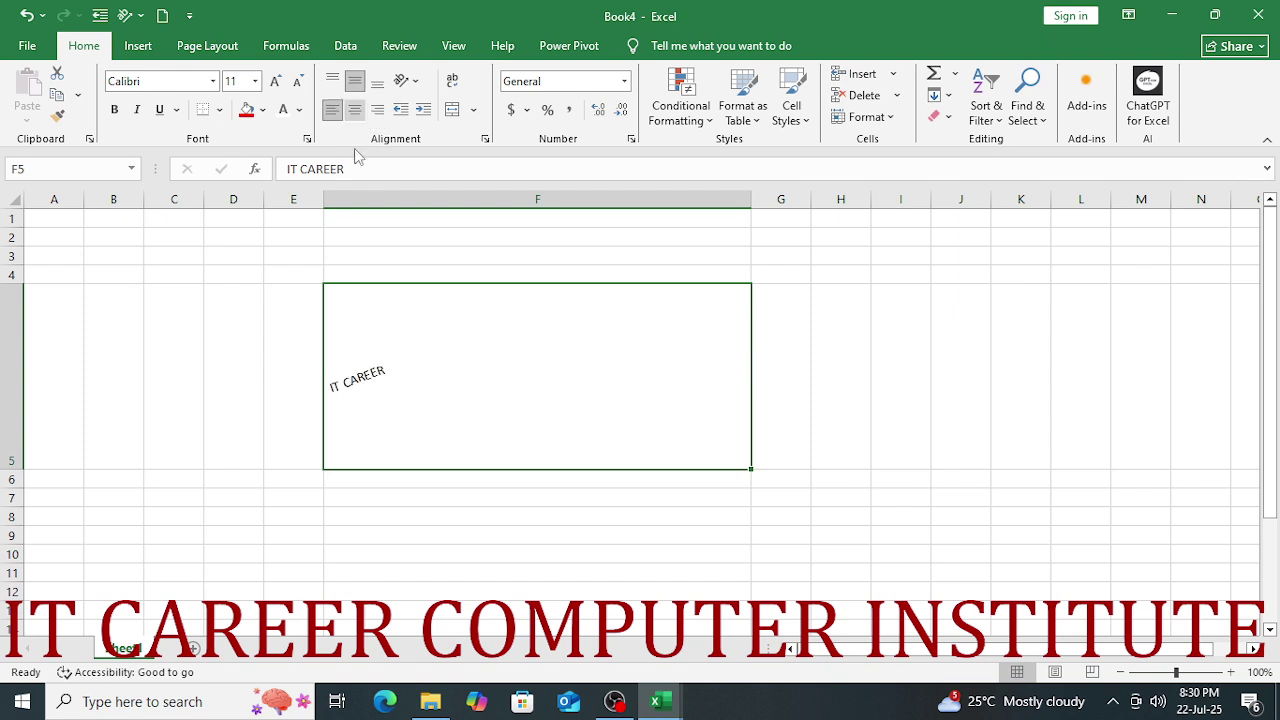
# Increase the indent of F5 repeatedly to move its text well away from the cell's left border
pyautogui.click(425, 111)
pyautogui.click(425, 111)
pyautogui.click(425, 111)
pyautogui.click(425, 111)
pyautogui.click(425, 111)
pyautogui.click(425, 111)
pyautogui.click(425, 111)
pyautogui.click(425, 111)
pyautogui.click(425, 111)
pyautogui.click(425, 111)
pyautogui.click(425, 111)
pyautogui.click(425, 111)
pyautogui.click(425, 111)
pyautogui.click(425, 111)
# Decrease the indent of F5 repeatedly until its text is back at the cell's left border
pyautogui.click(402, 111)
pyautogui.click(407, 115)
pyautogui.click(407, 115)
pyautogui.click(407, 115)
pyautogui.click(407, 115)
pyautogui.click(407, 115)
pyautogui.click(407, 115)
pyautogui.click(407, 115)
pyautogui.click(407, 115)
pyautogui.click(407, 115)
pyautogui.click(407, 115)
pyautogui.click(407, 115)
pyautogui.click(407, 115)
pyautogui.click(407, 115)
pyautogui.click(407, 115)
# Increase the indent of F5 by three levels and remove that indent again
pyautogui.click(420, 116)
pyautogui.click(420, 116)
pyautogui.click(420, 116)
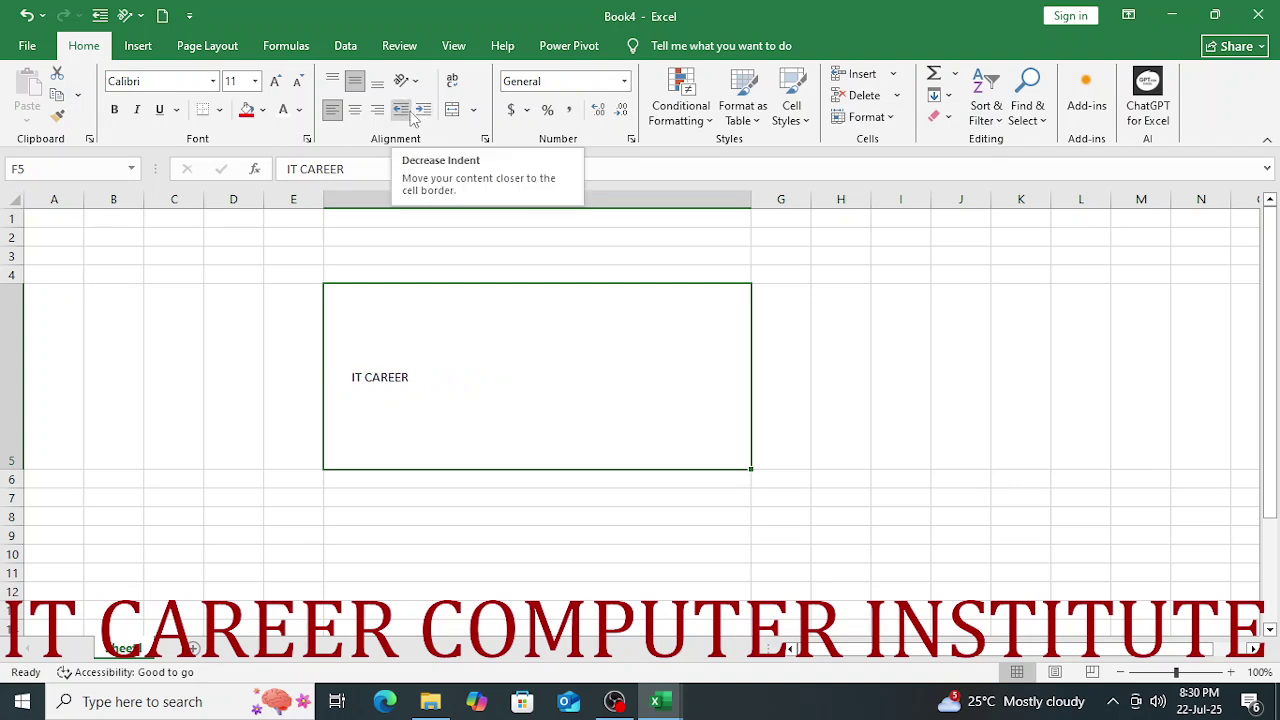
pyautogui.click(406, 115)
pyautogui.click(404, 115)
pyautogui.click(404, 115)
pyautogui.click(401, 115)
pyautogui.click(401, 115)
# Increase the indent of F5 by seven levels and decrease it back to no indent
pyautogui.click(420, 115)
pyautogui.click(417, 114)
pyautogui.click(417, 114)
pyautogui.click(417, 114)
pyautogui.click(417, 114)
pyautogui.click(417, 114)
pyautogui.click(417, 114)
pyautogui.click(407, 113)
pyautogui.click(405, 113)
pyautogui.click(405, 113)
pyautogui.click(405, 113)
pyautogui.click(405, 113)
pyautogui.click(405, 113)
pyautogui.click(405, 113)
pyautogui.click(405, 113)
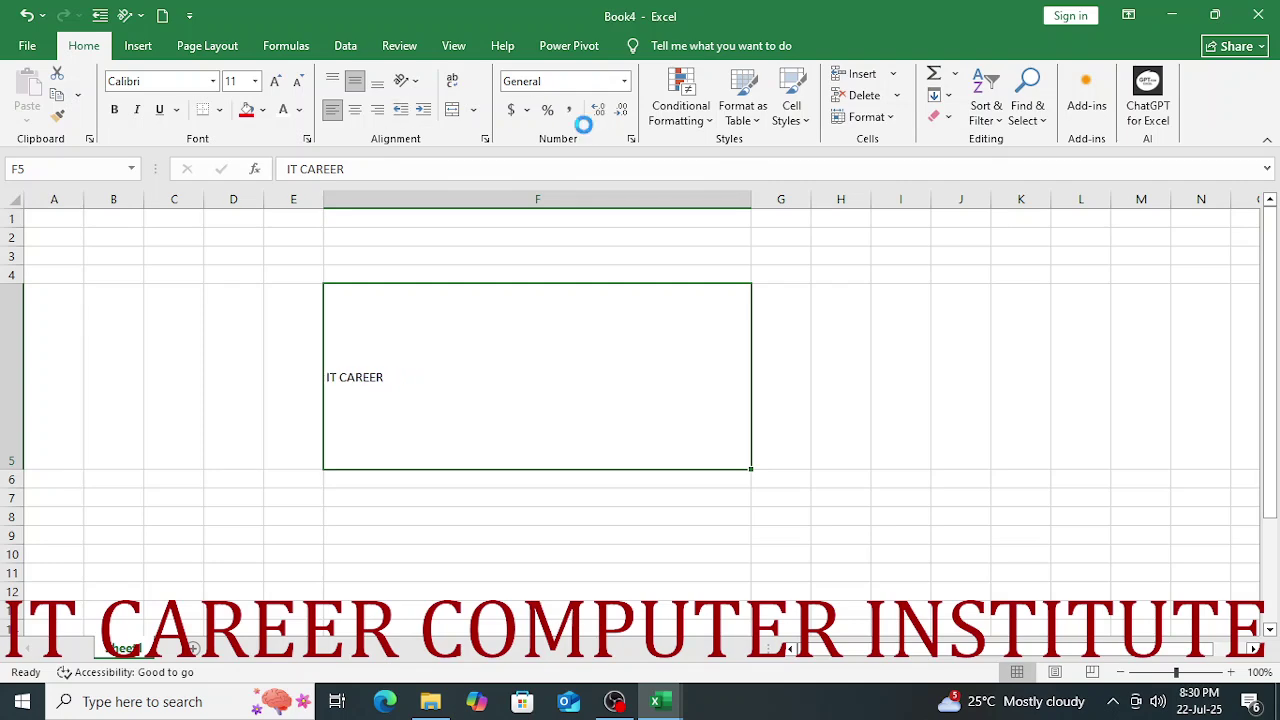
# Create a new blank workbook and enter IT CAREER COMPUTER INSTITUTE in cell F5
pyautogui.hotkey('ctrl', 'n')
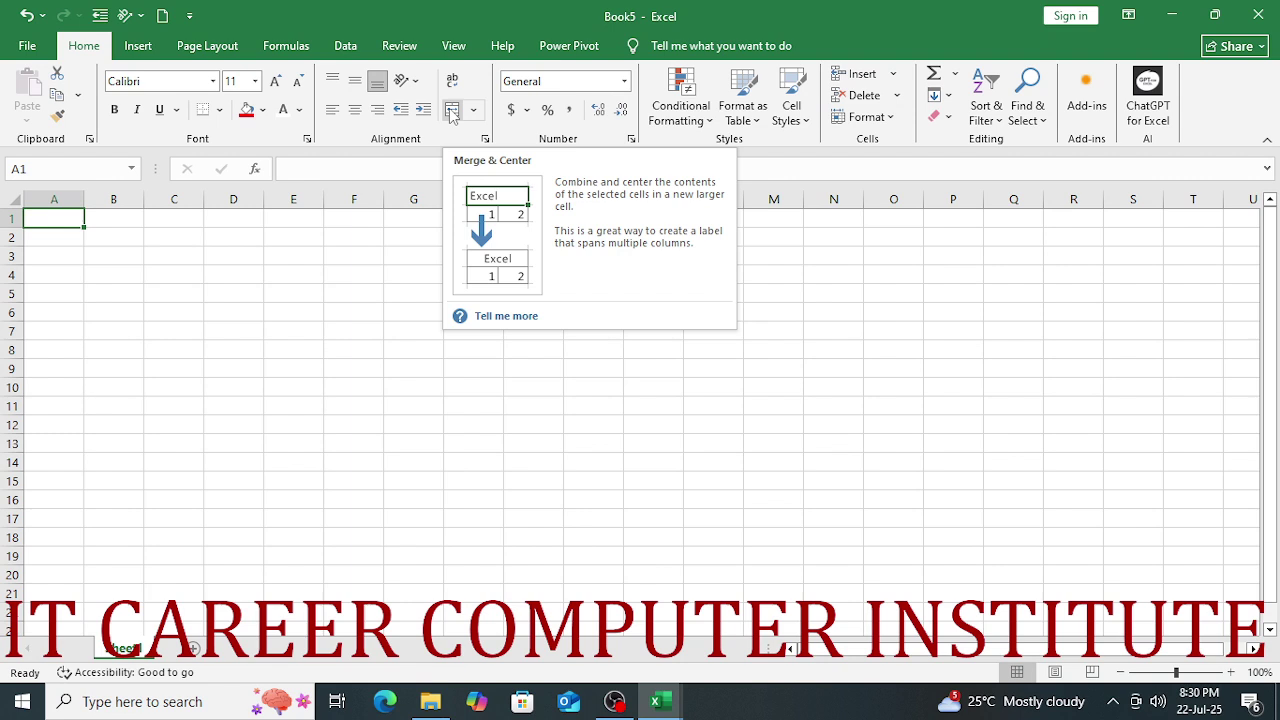
pyautogui.click(303, 294)
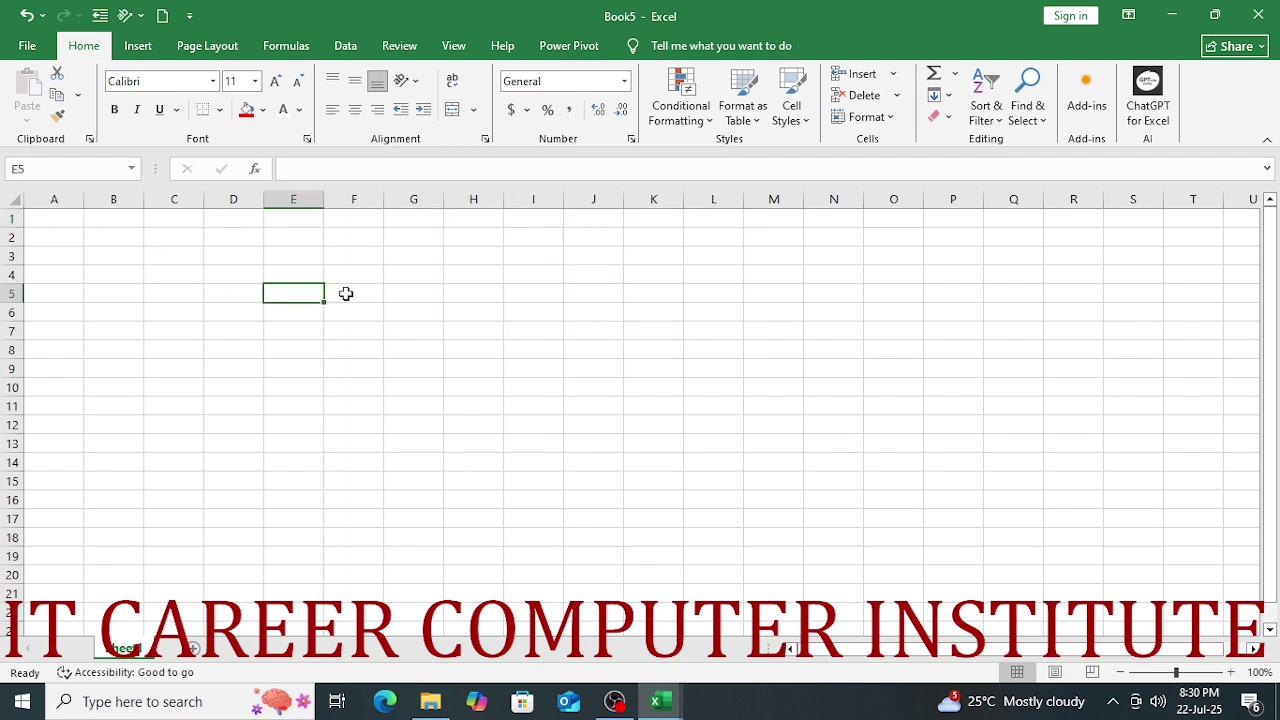
pyautogui.click(342, 293)
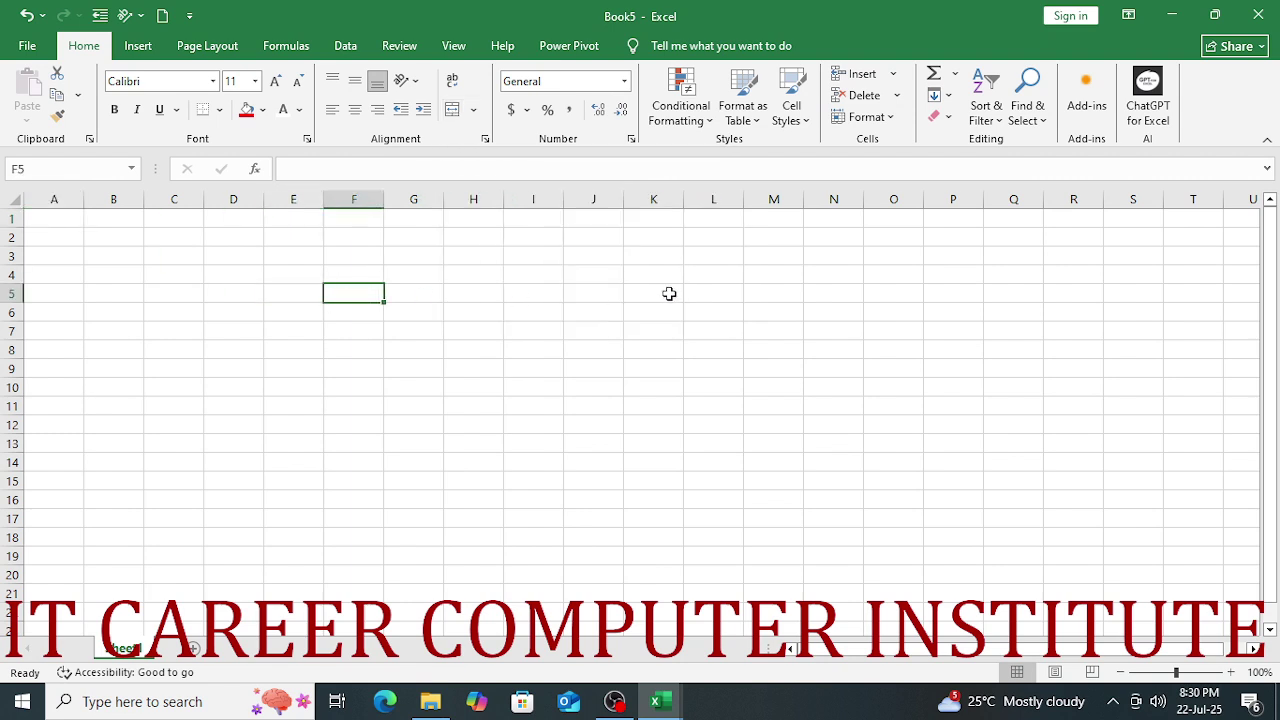
pyautogui.write('IT CAREER')
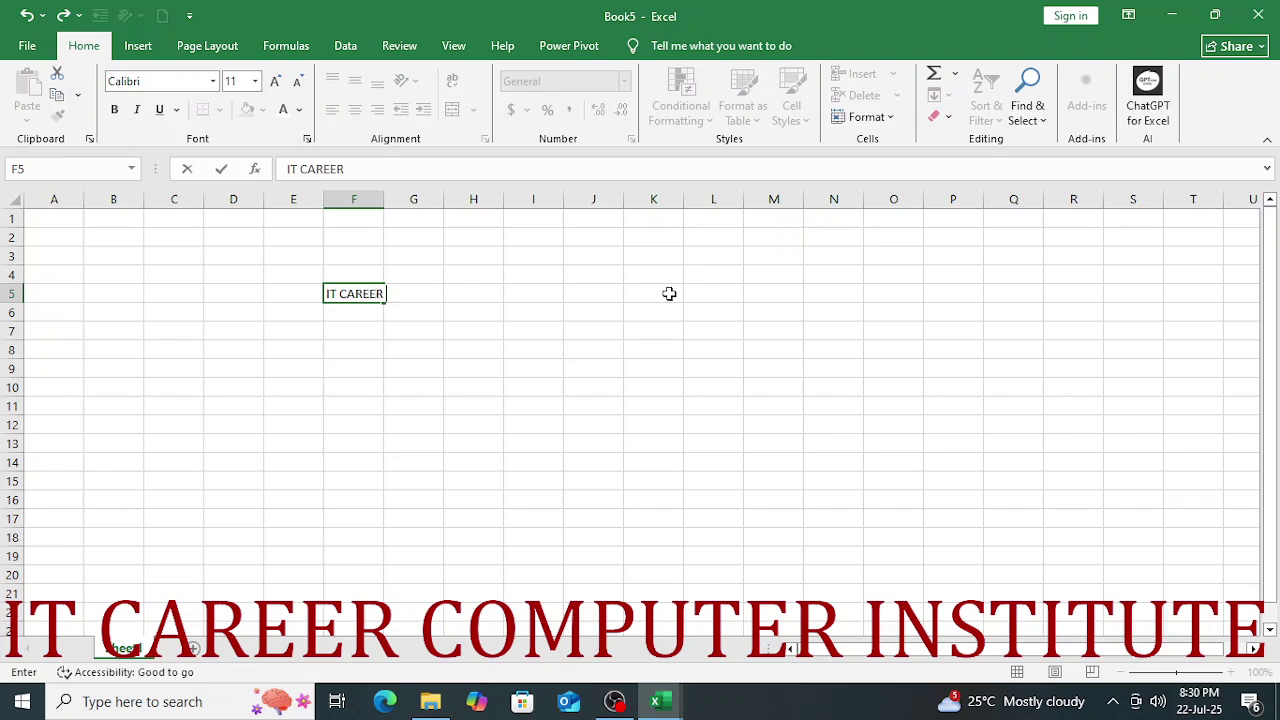
pyautogui.write(' COMPUTE')
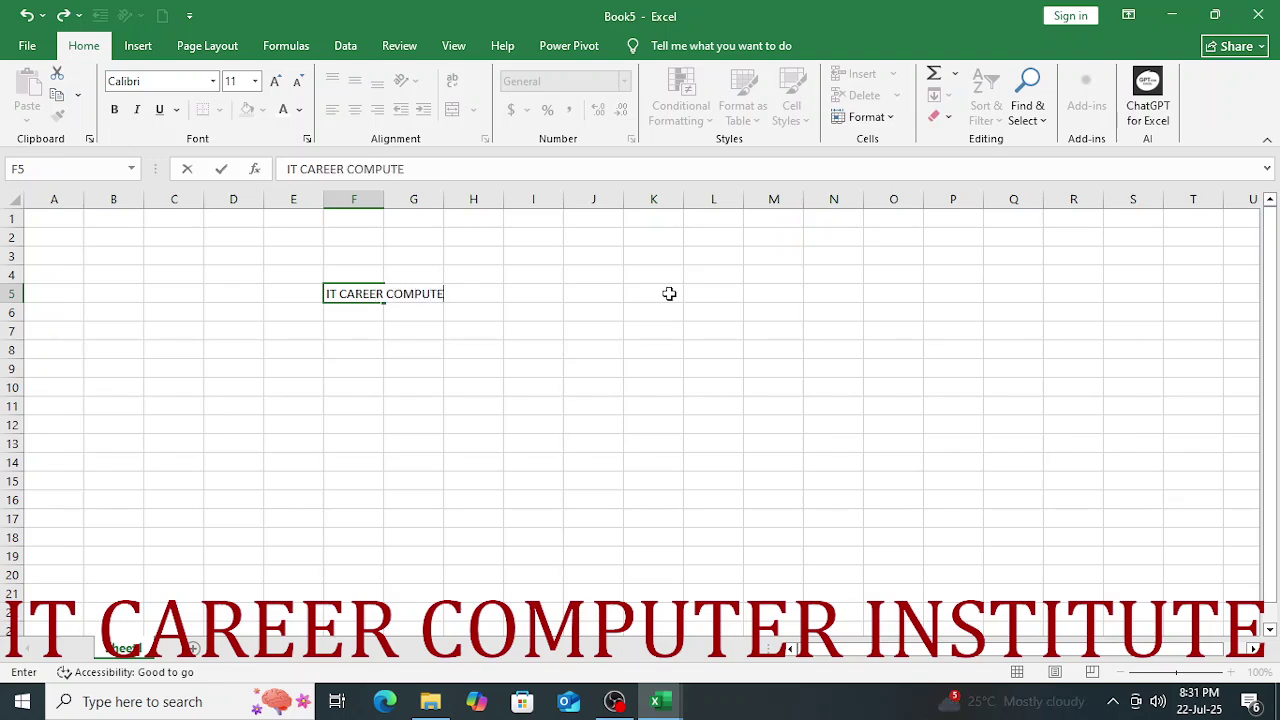
pyautogui.write('R INSTITUTE')
pyautogui.press('Return')
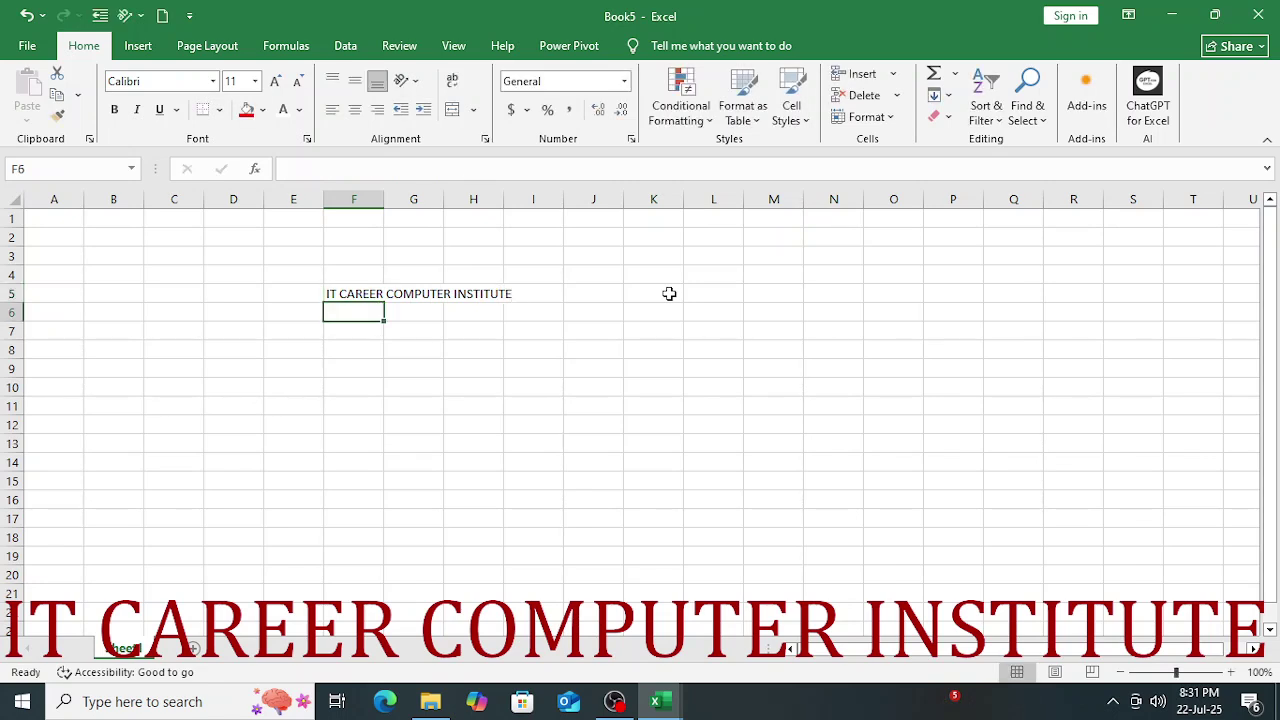
# Examine F5 and the cells to its right to check which cell actually holds the overflowing text
pyautogui.press('Up')
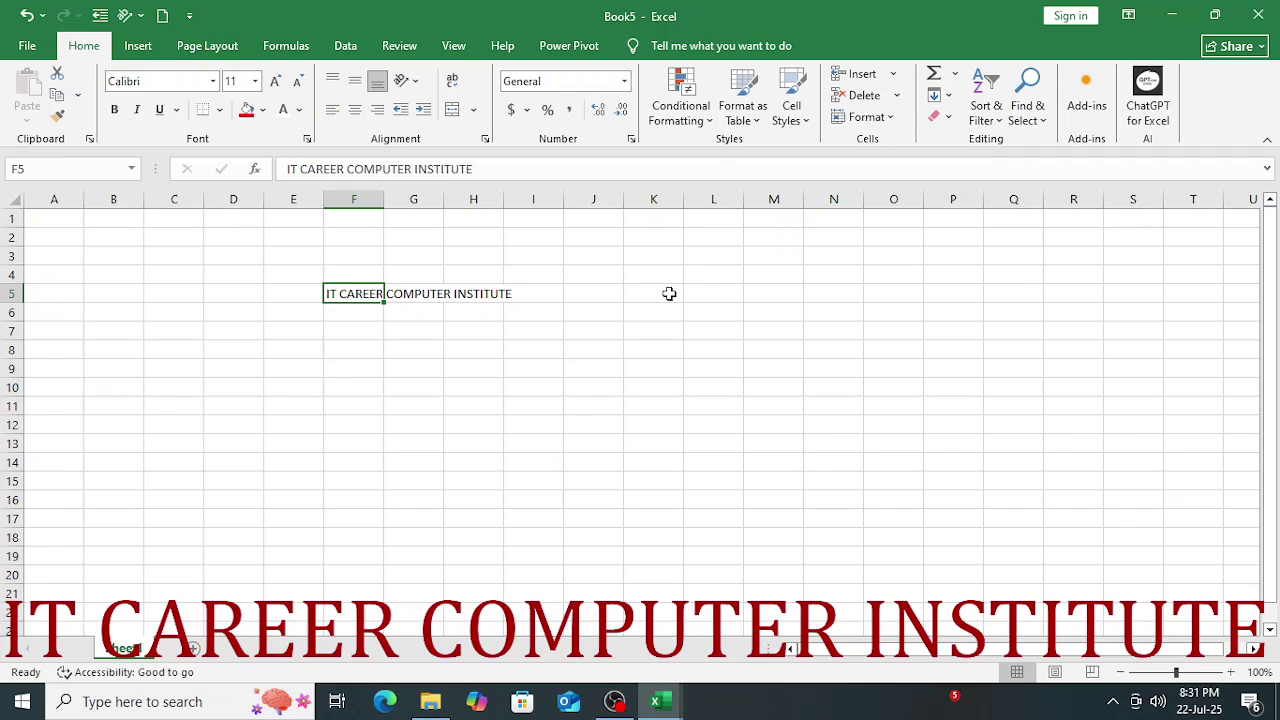
pyautogui.press('Right')
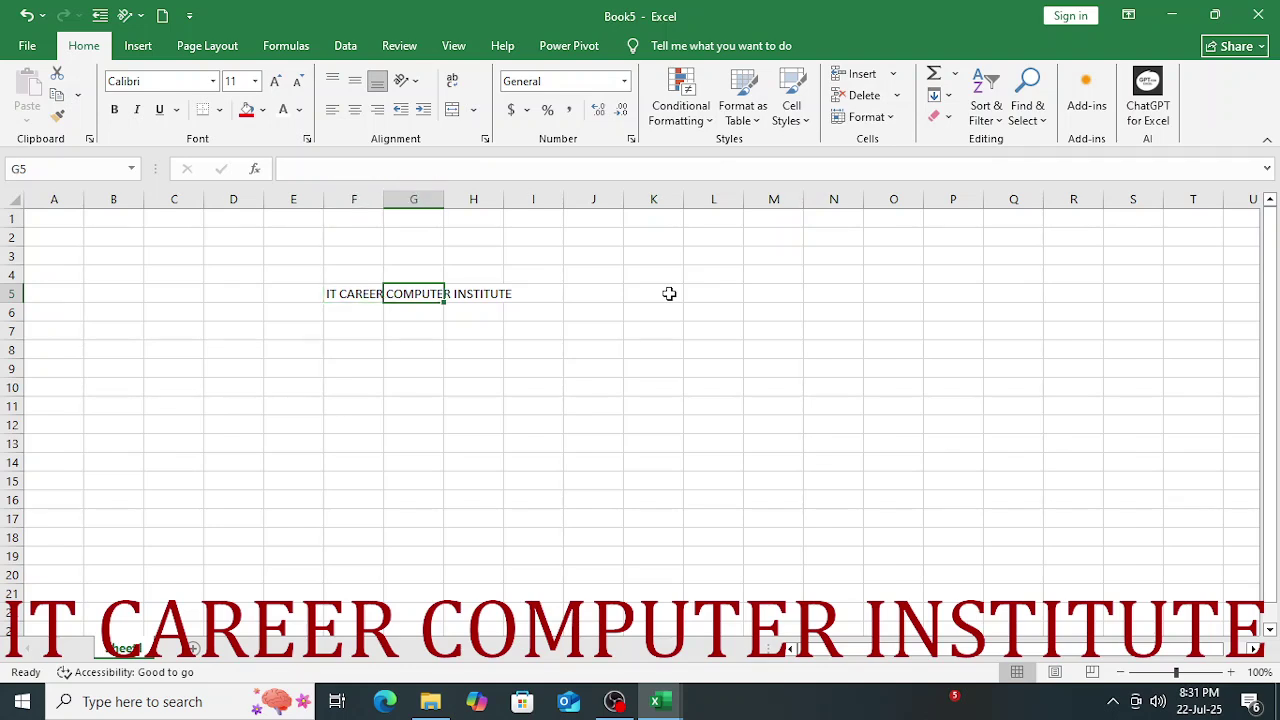
pyautogui.press('Right')
pyautogui.press('Right')
pyautogui.press('Left')
pyautogui.press('Left')
pyautogui.press('Right')
pyautogui.press('Right')
pyautogui.press('Left')
pyautogui.press('Left')
pyautogui.press('Left')
pyautogui.press('Right')
pyautogui.press('Right')
pyautogui.press('Right')
pyautogui.press('Right')
pyautogui.press('Left')
pyautogui.press('Left')
pyautogui.press('Left')
pyautogui.press('Left')
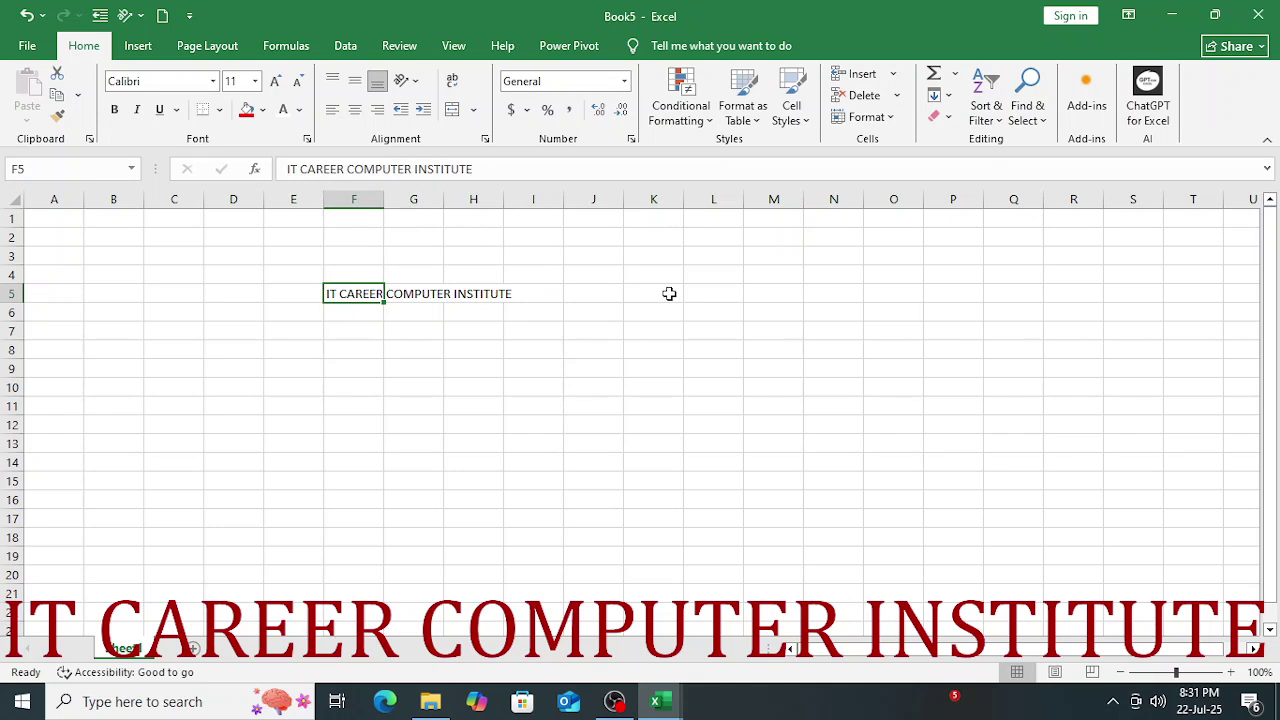
pyautogui.press('Right')
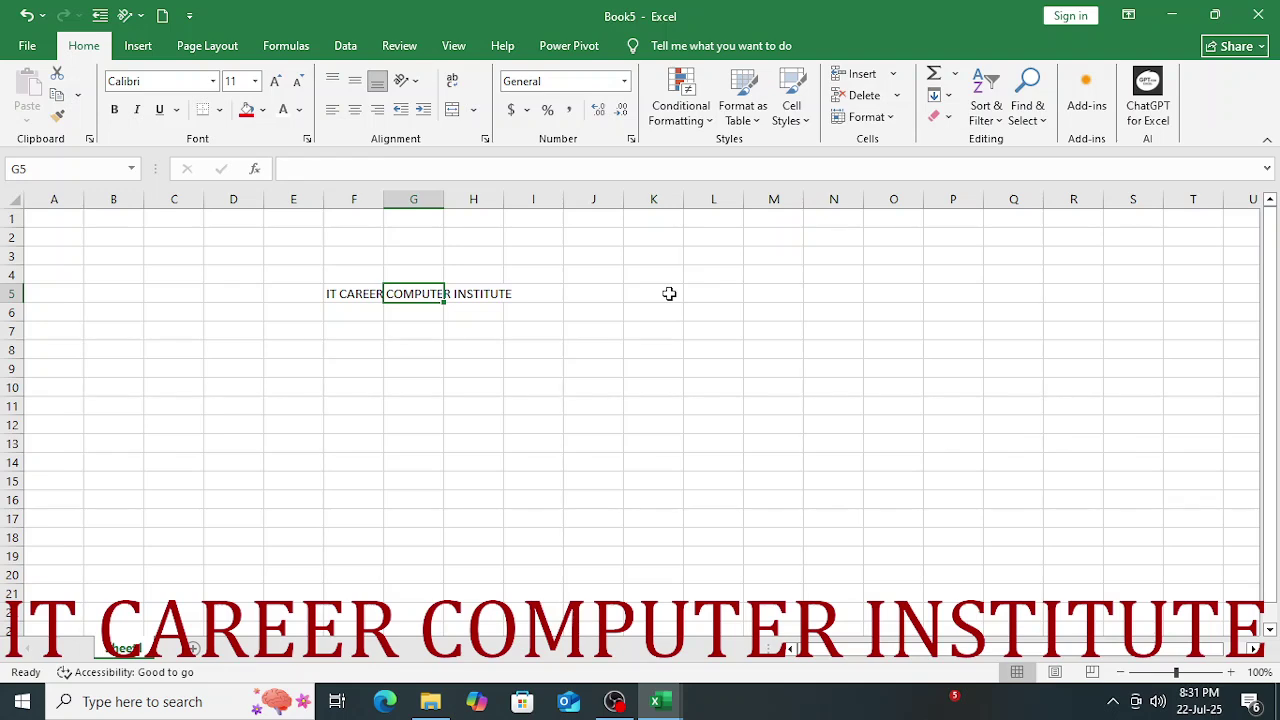
pyautogui.press('Down')
pyautogui.press('Down')
pyautogui.press('Down')
pyautogui.press('Down')
pyautogui.write('171798')
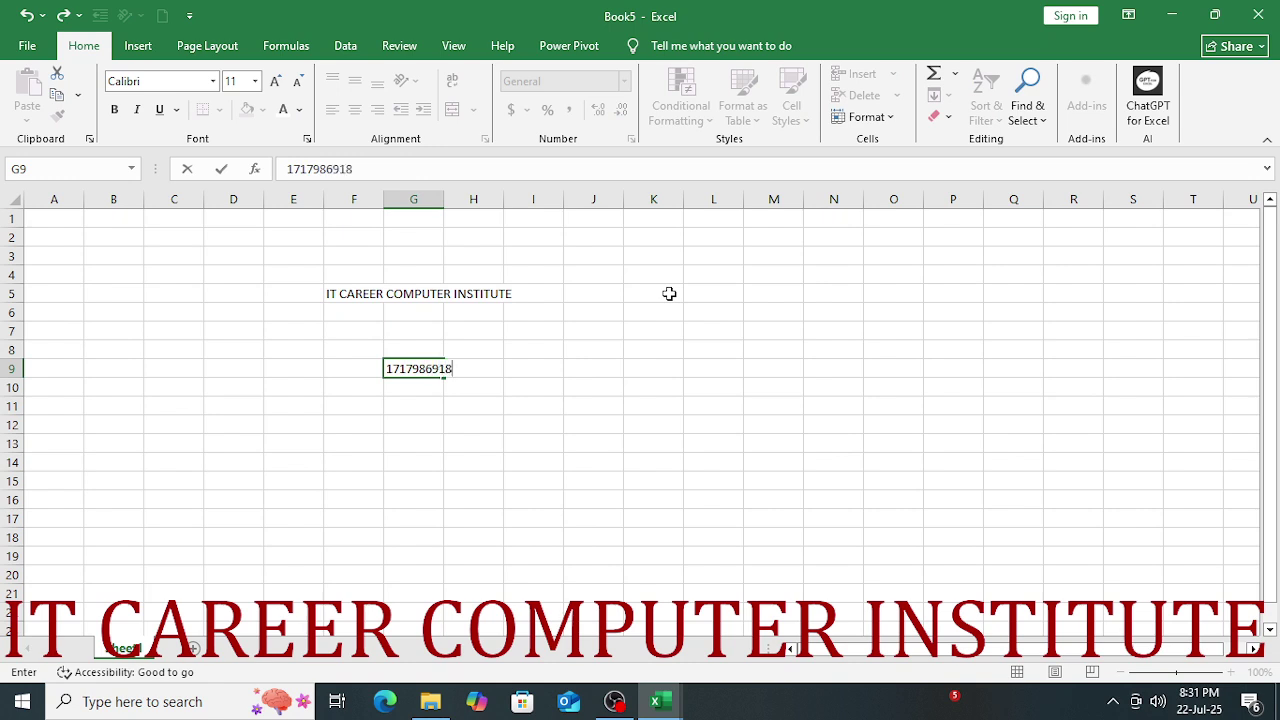
pyautogui.press('Return')
pyautogui.press('Up')
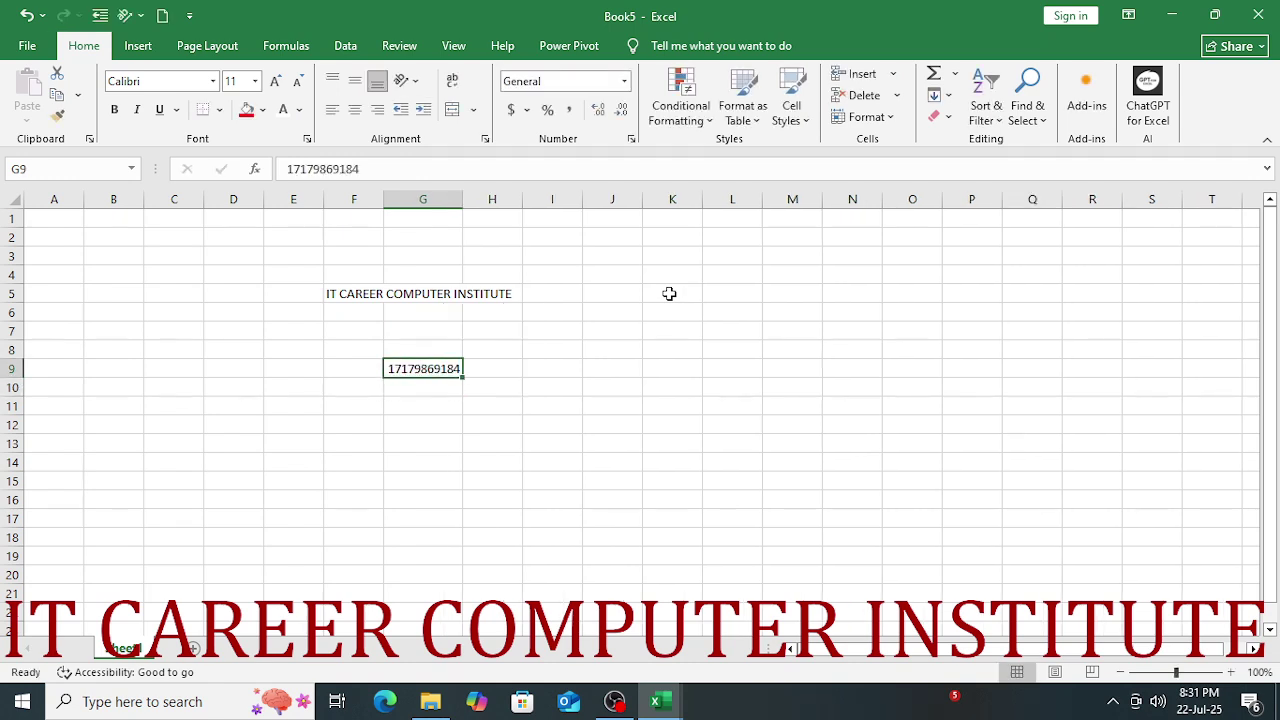
# Compare how the text in F5 and the number in G9 fit their columns
pyautogui.press('Up')
pyautogui.press('Up')
pyautogui.press('Left')
pyautogui.press('Up')
pyautogui.press('Up')
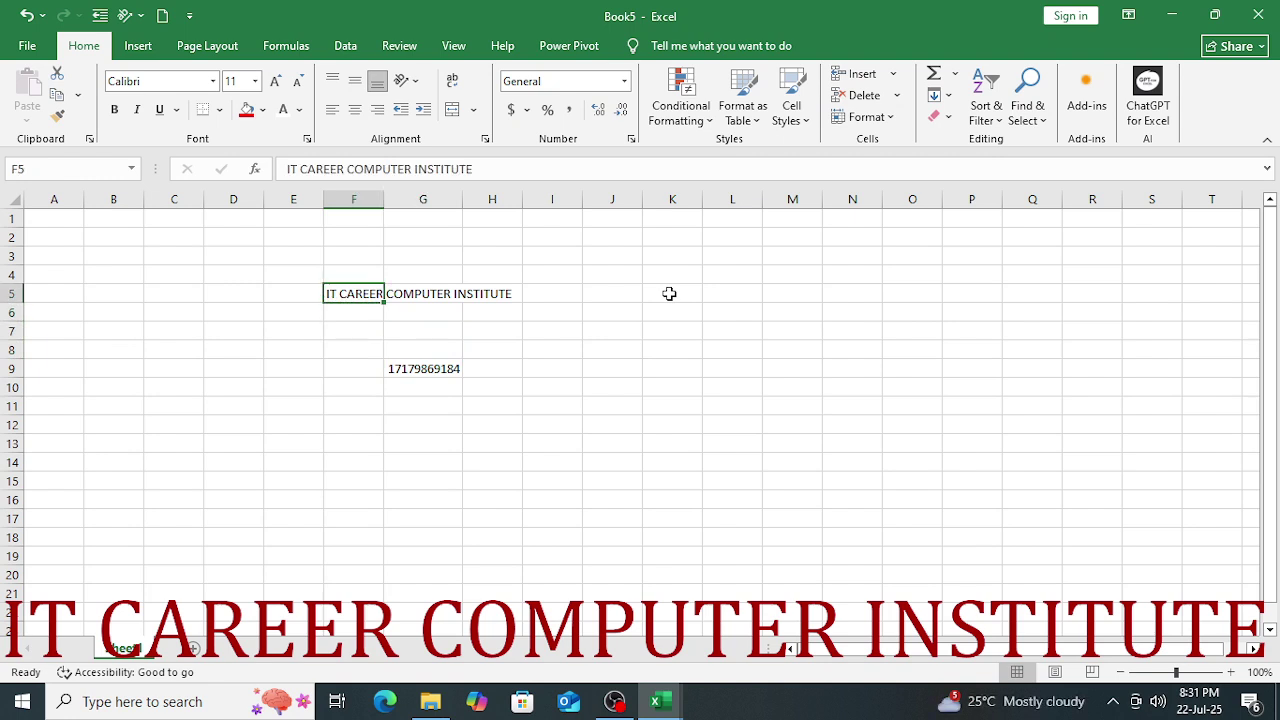
pyautogui.press('Right')
pyautogui.press('Down')
pyautogui.press('Down')
pyautogui.press('Down')
pyautogui.press('Down')
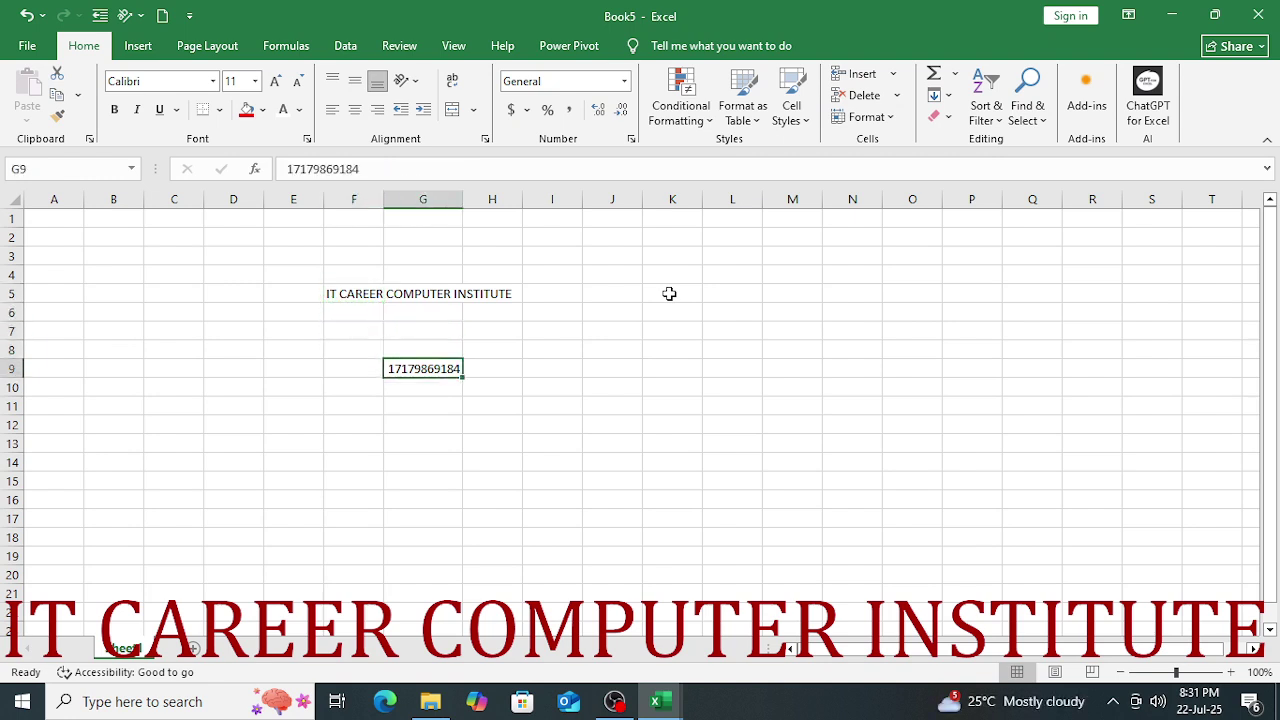
# Undo the number entry in G9 and return to cell F5
pyautogui.hotkey('ctrl', 'z')
pyautogui.press('Up')
pyautogui.press('Up')
pyautogui.press('Up')
pyautogui.press('Up')
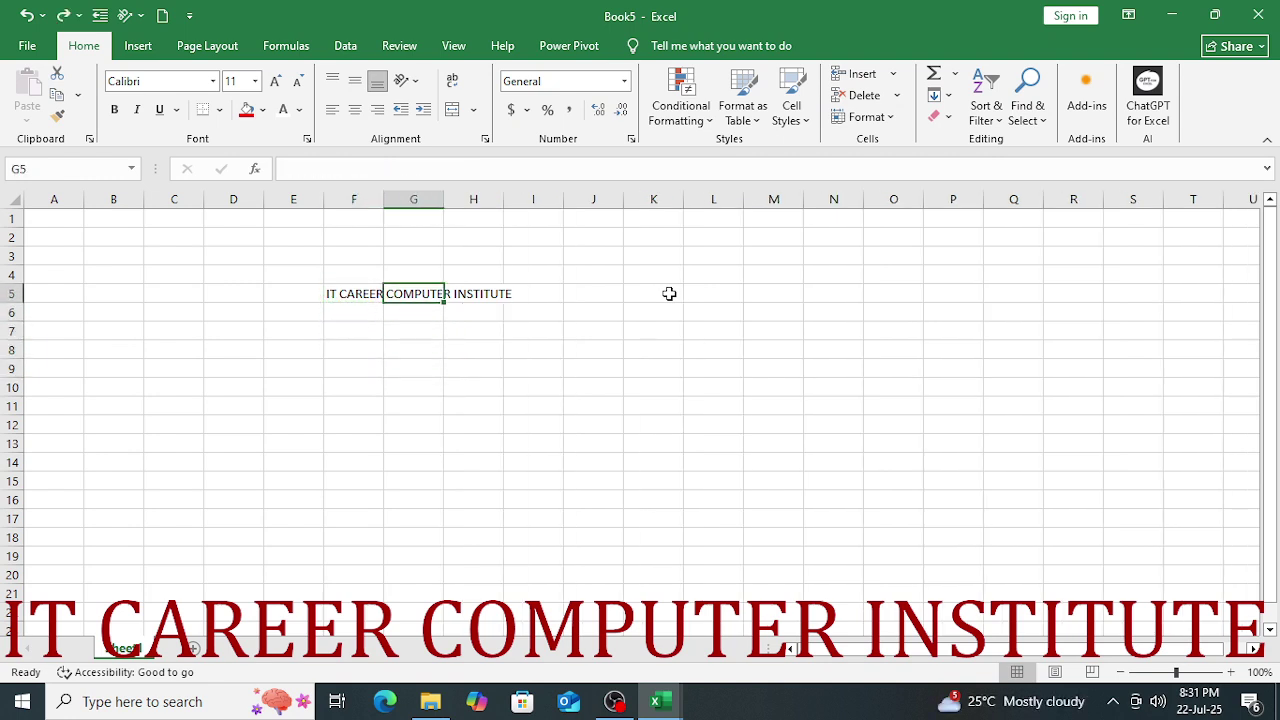
pyautogui.press('Left')
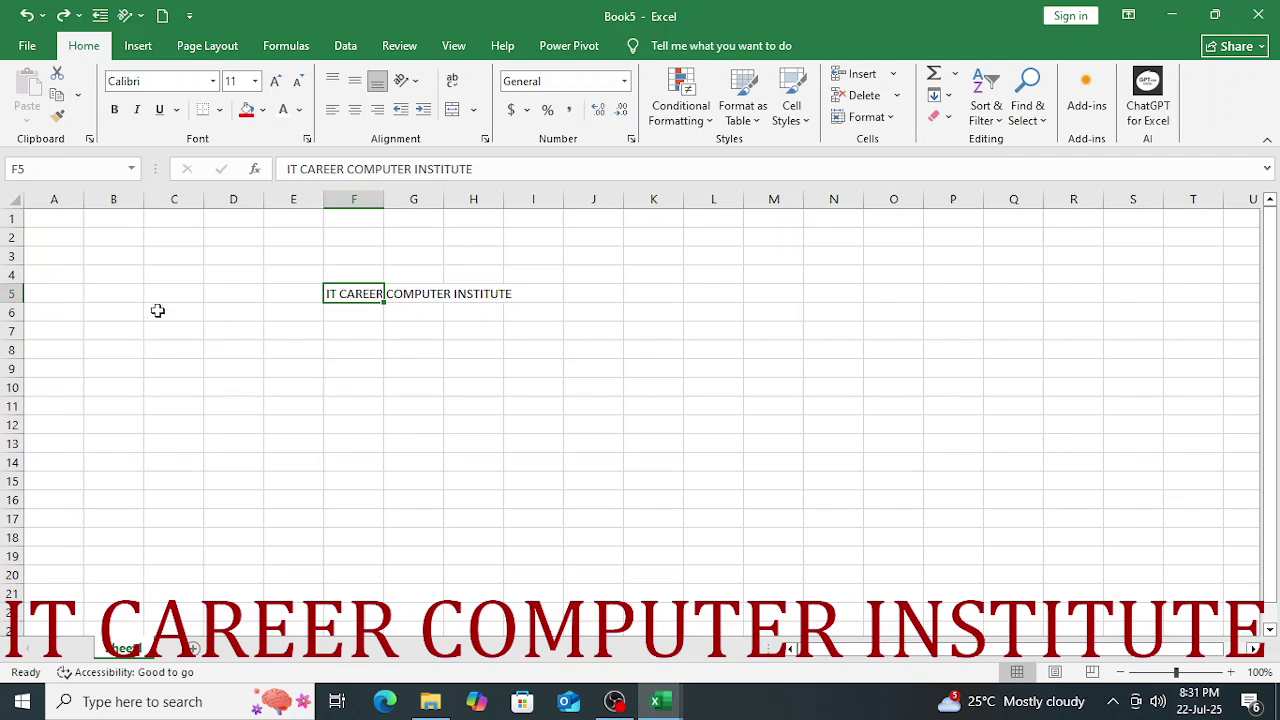
# Enter a person's first name in cell G5, beside the long text in F5
pyautogui.click(434, 293)
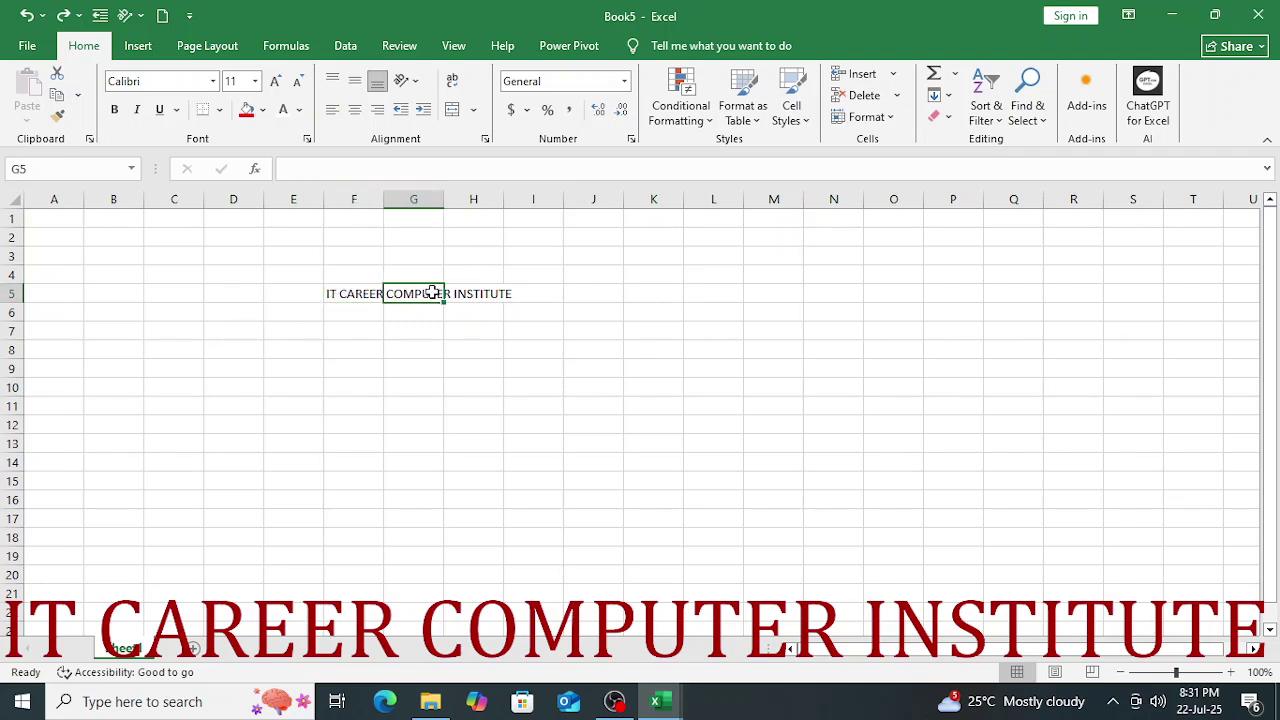
pyautogui.write('KRISHNA')
pyautogui.press('Return')
# Examine the contents of F5, G5 and the neighbouring cells to see how the long text is cut off
pyautogui.press('Down')
pyautogui.press('Down')
pyautogui.press('Up')
pyautogui.press('Up')
pyautogui.press('Up')
pyautogui.press('Up')
pyautogui.press('Right')
pyautogui.press('Right')
pyautogui.press('Down')
pyautogui.press('Down')
pyautogui.press('Left')
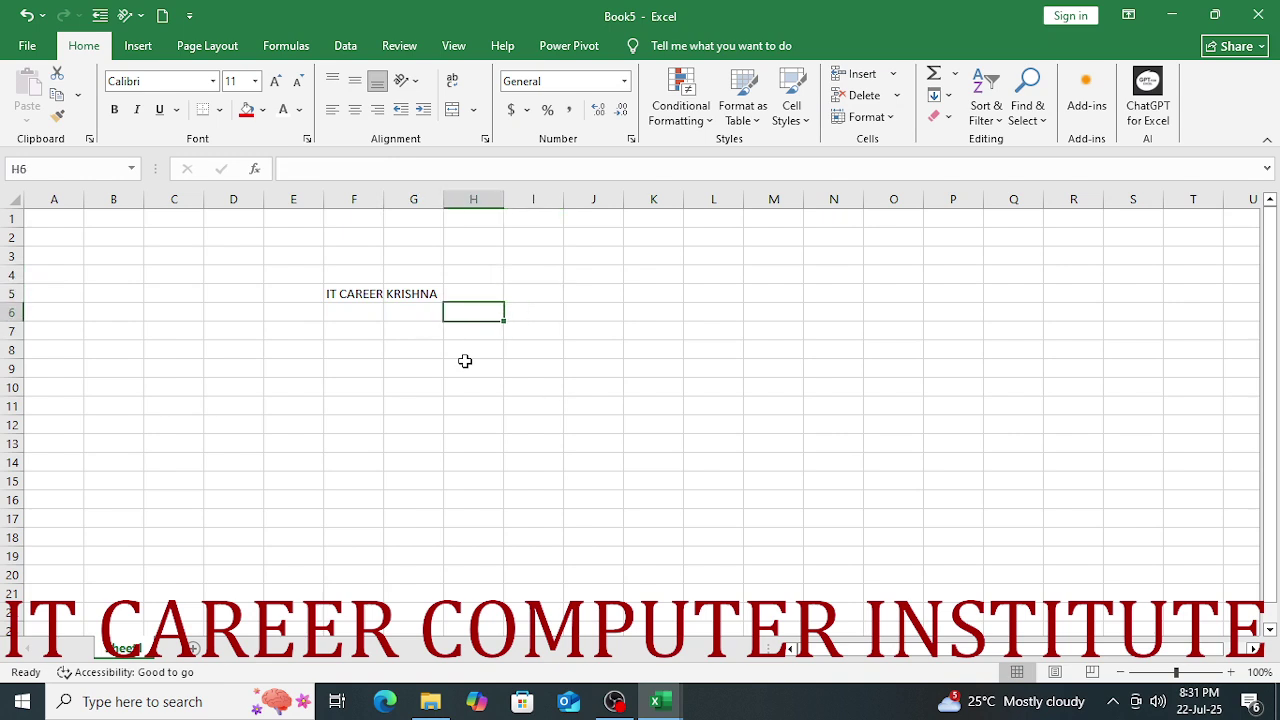
pyautogui.press('Left')
pyautogui.press('Up')
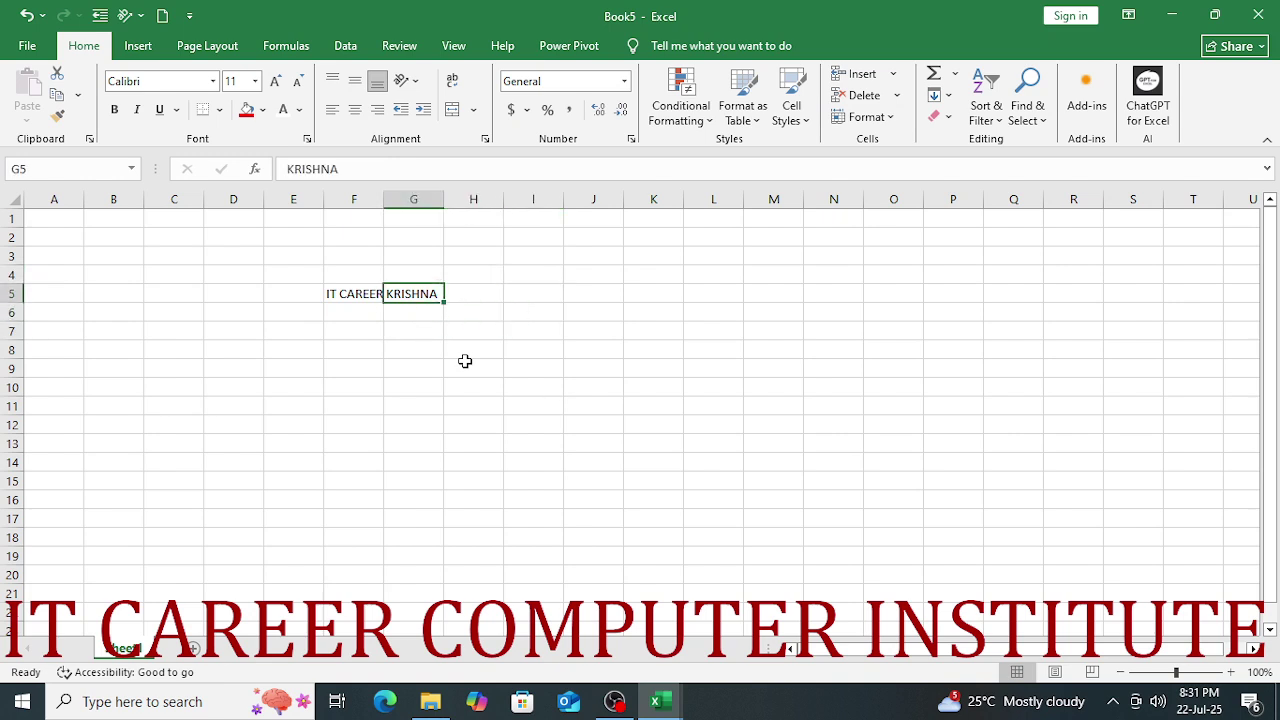
pyautogui.press('Left')
pyautogui.press('Right')
pyautogui.press('Right')
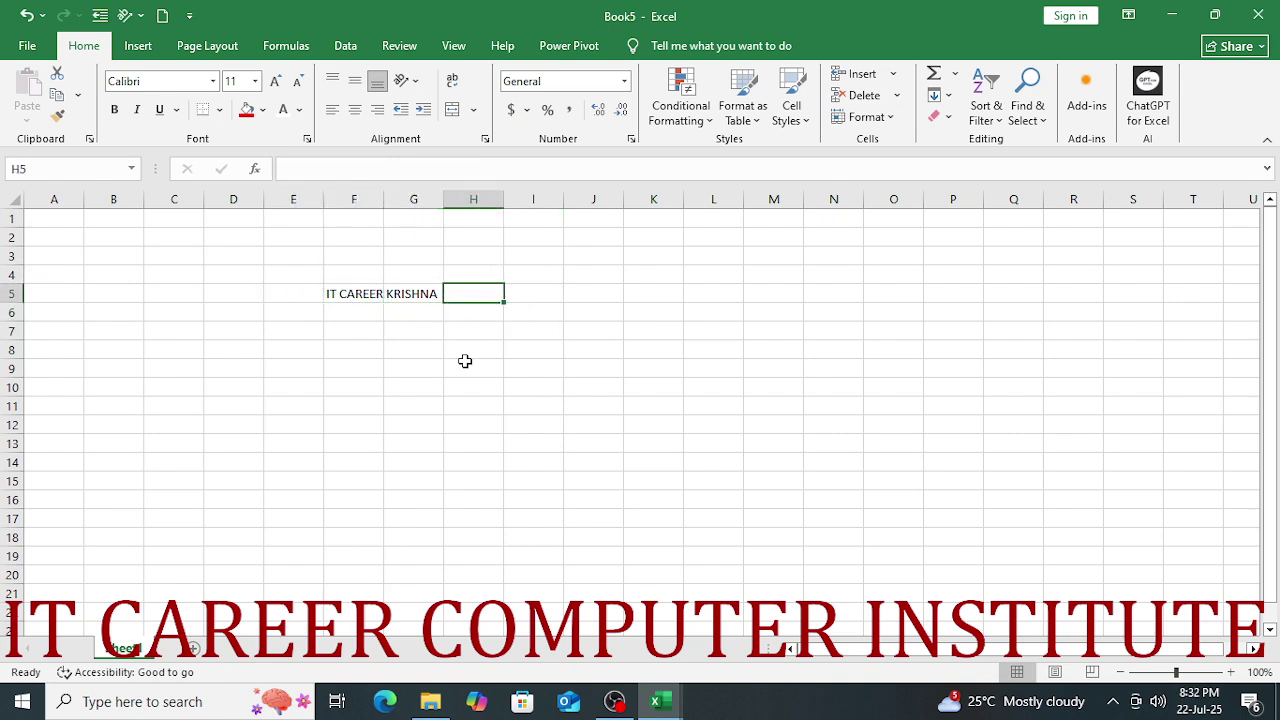
pyautogui.press('Left')
pyautogui.press('Left')
pyautogui.press('Right')
pyautogui.press('Right')
pyautogui.press('Right')
pyautogui.press('Left')
pyautogui.press('Left')
pyautogui.press('Right')
pyautogui.press('Left')
pyautogui.press('Left')
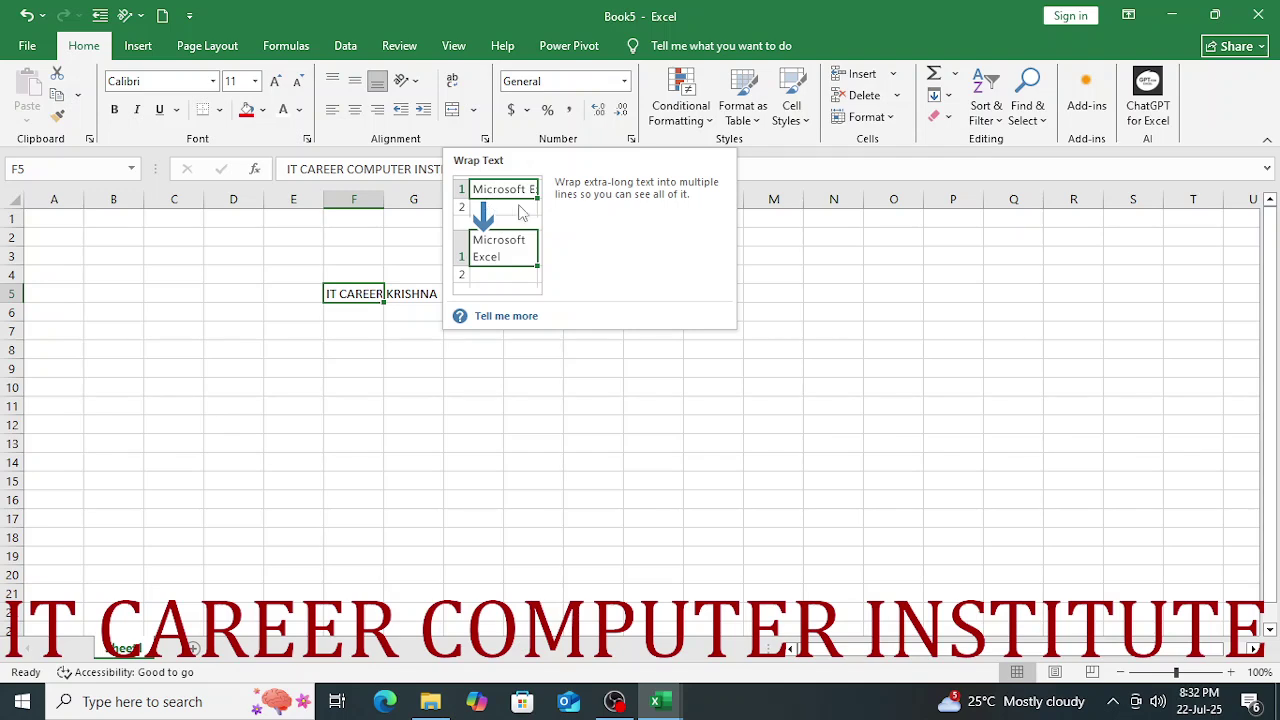
# Wrap the text in F5 and adjust the column F width and row 5 height to fit the three lines
pyautogui.click(454, 84)
pyautogui.moveTo(385, 200); pyautogui.dragTo(396, 212)
pyautogui.moveTo(18, 398); pyautogui.dragTo(18, 360)
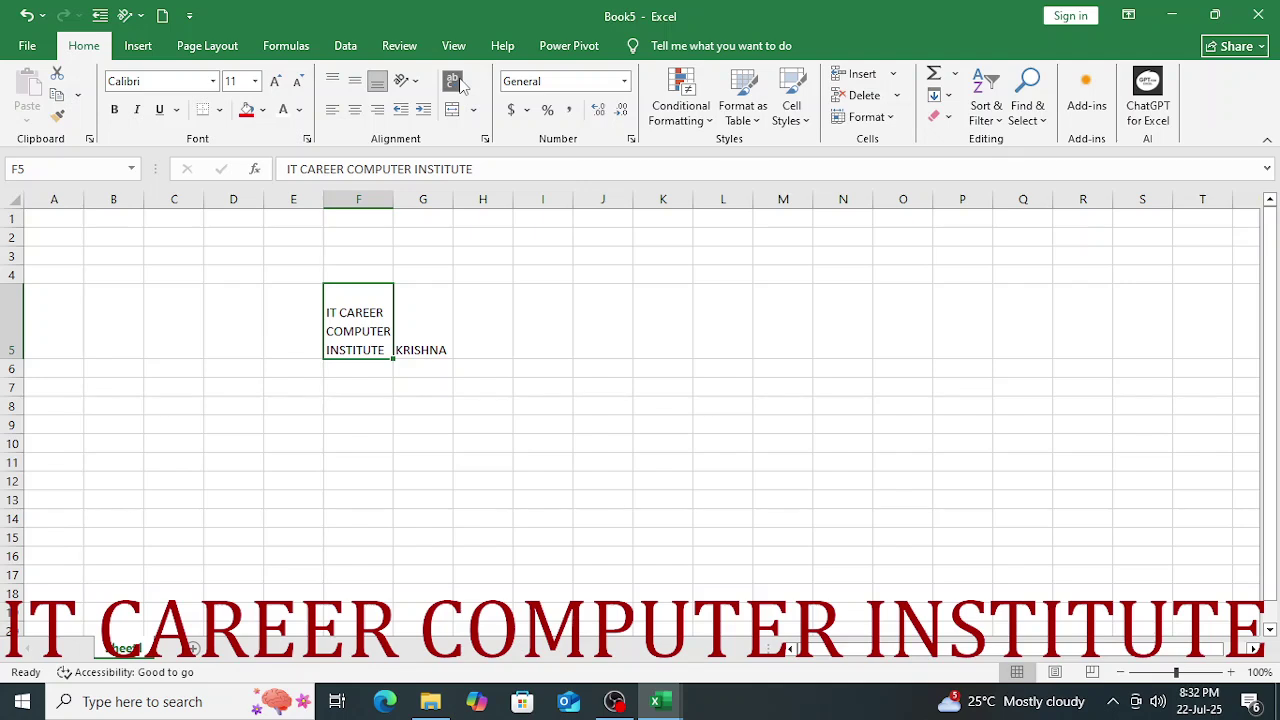
# Undo the row and column resizing, the text wrapping in F5 and the name entry in G5
pyautogui.hotkey('ctrl', 'z')
pyautogui.hotkey('ctrl', 'z')
pyautogui.hotkey('ctrl', 'z')
pyautogui.hotkey('ctrl', 'z')
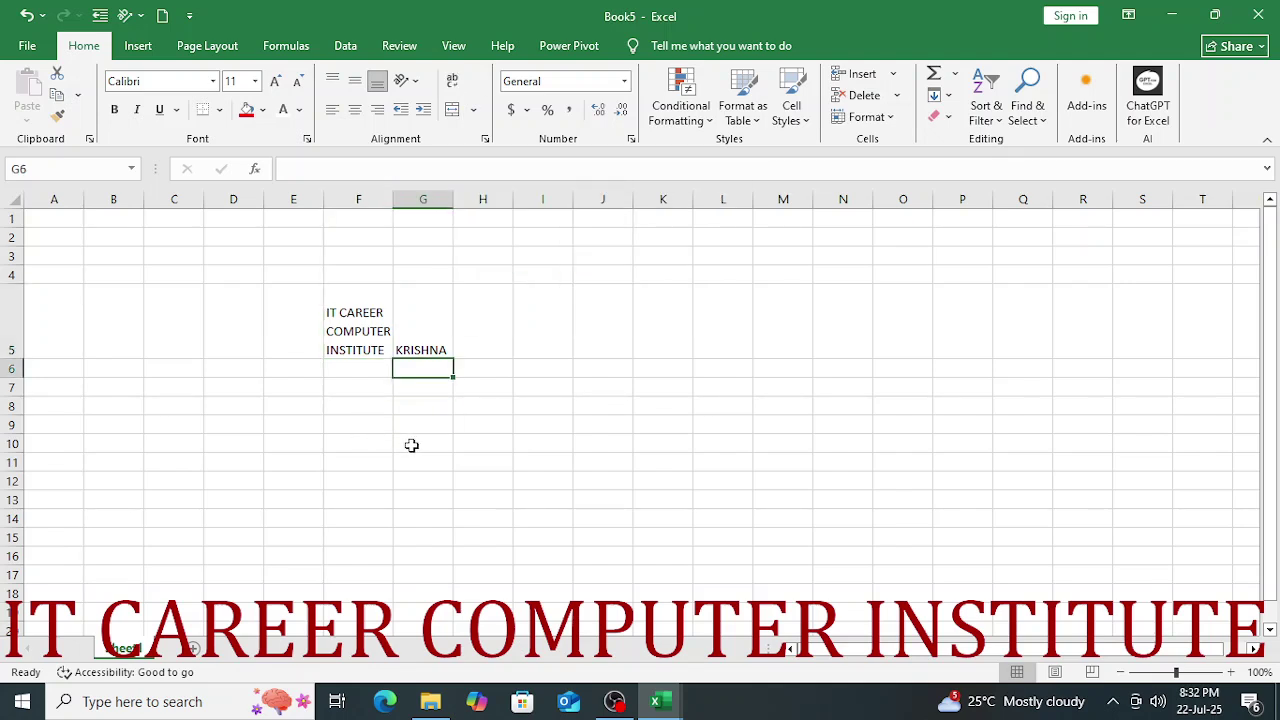
pyautogui.hotkey('ctrl', 'z')
pyautogui.hotkey('ctrl', 'z')
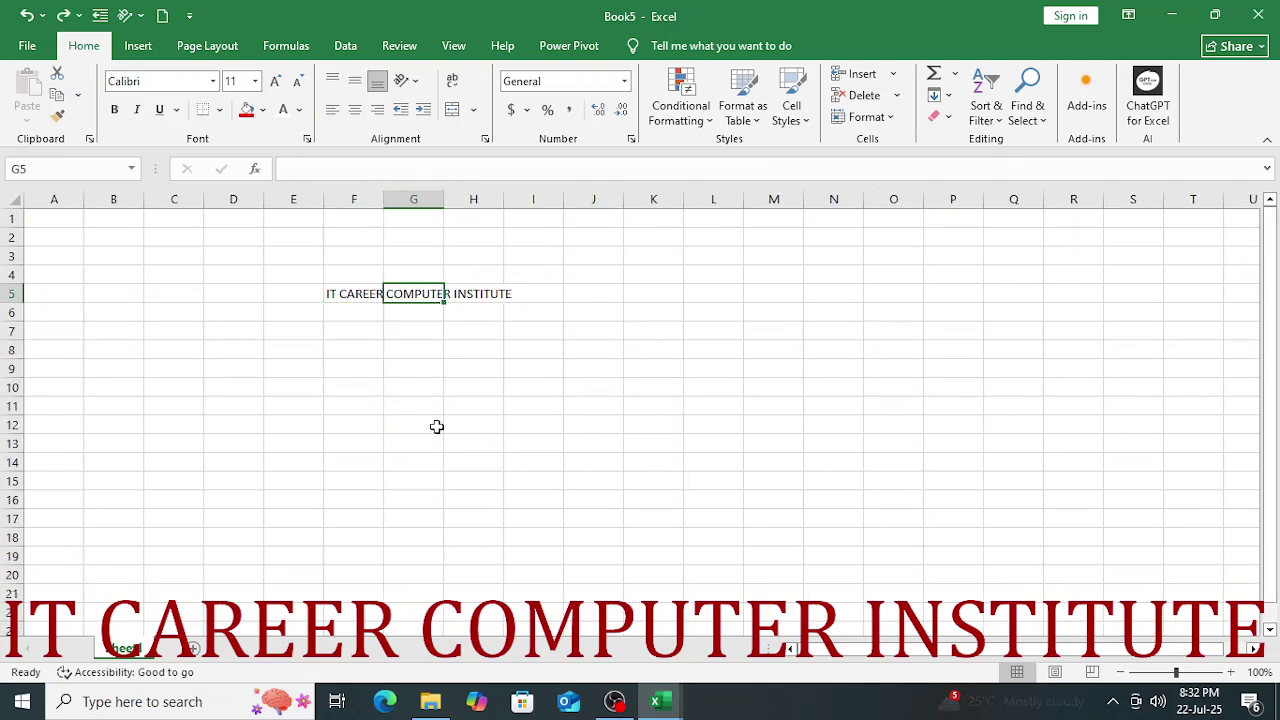
# Select F5:I5 to check the cells the text spans, and reselect F5 alone
pyautogui.click(418, 360)
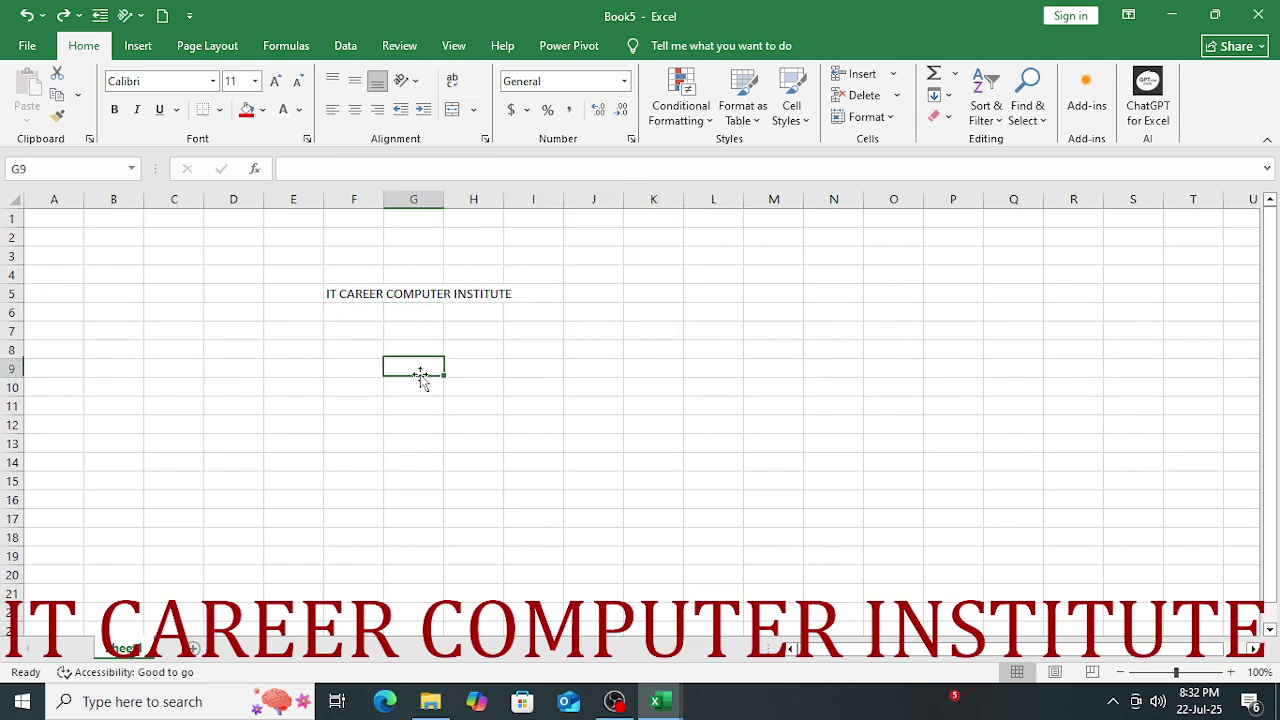
pyautogui.moveTo(351, 289); pyautogui.dragTo(517, 291)
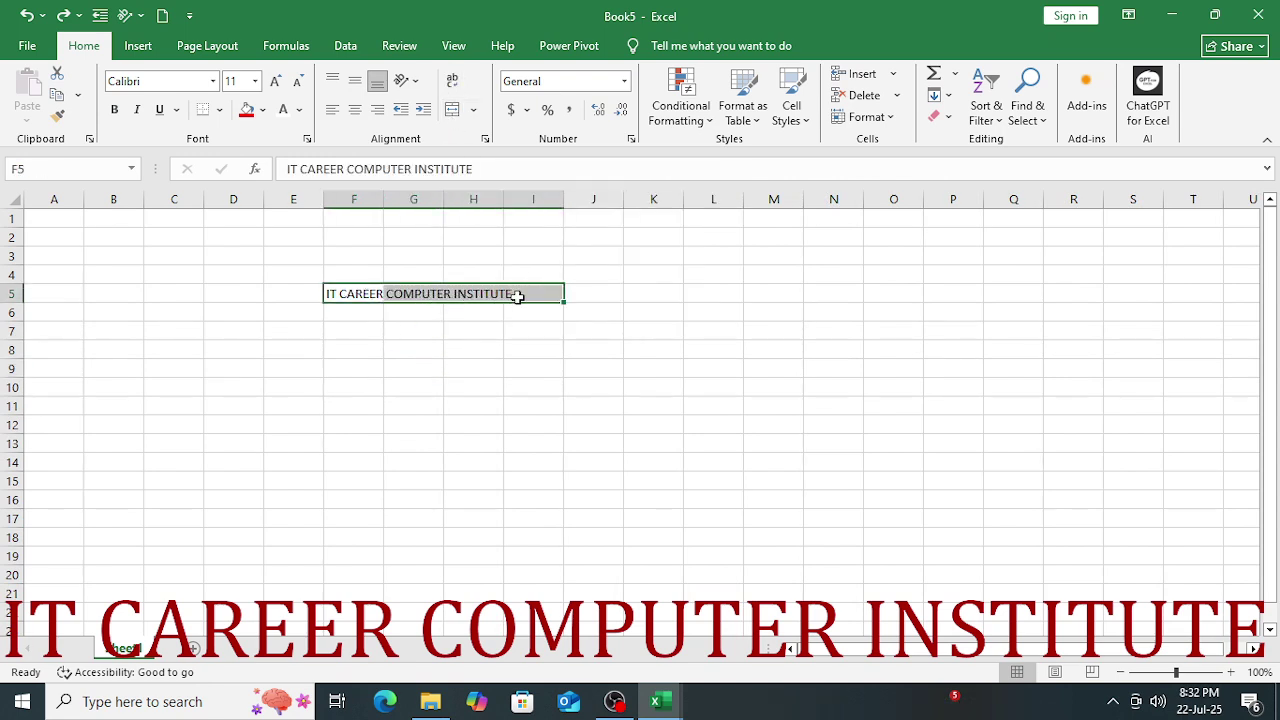
pyautogui.click(514, 291)
pyautogui.click(370, 295)
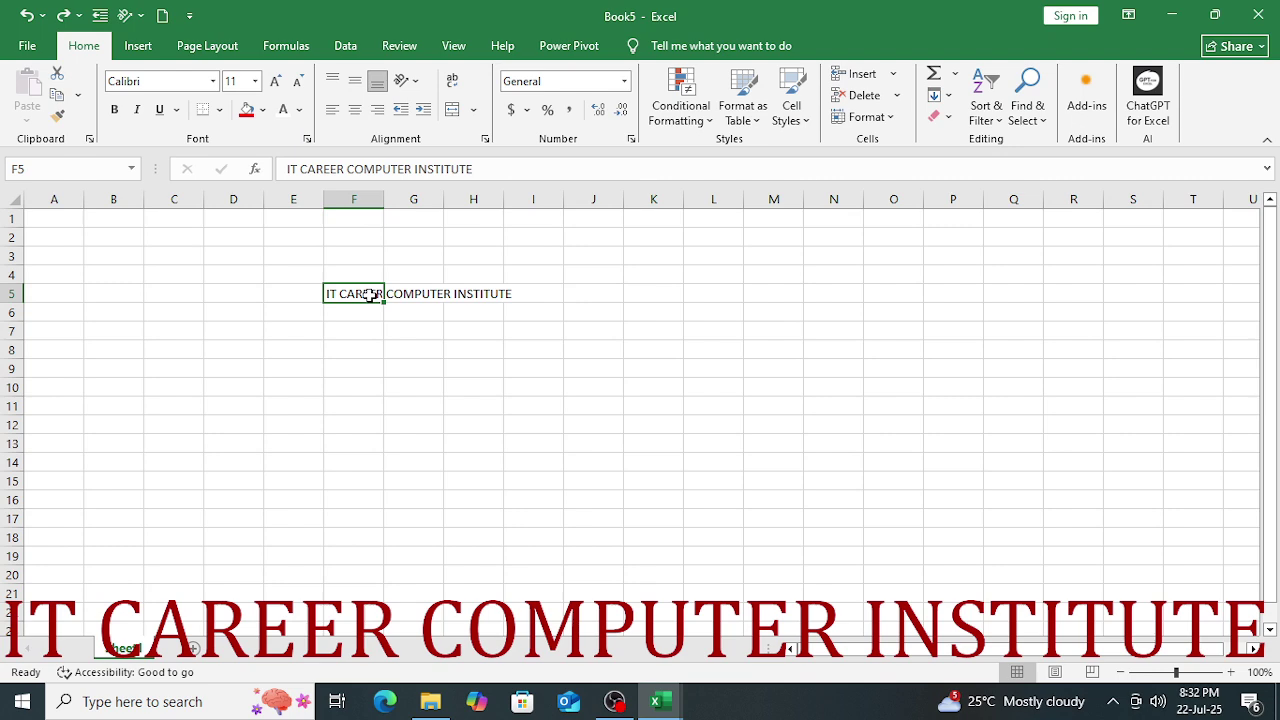
# Examine the row 5 cells on both sides of F5 to see which cell holds the long text
pyautogui.hotkey('ctrl', 'shift', 'Right')
pyautogui.hotkey('ctrl', 'shift', 'Left')
pyautogui.press('Right')
pyautogui.press('Right')
pyautogui.press('Left')
pyautogui.press('Left')
pyautogui.press('Left')
pyautogui.press('Right')
pyautogui.press('Left')
pyautogui.press('Left')
pyautogui.press('Left')
pyautogui.press('Left')
pyautogui.press('Left')
pyautogui.press('Right')
pyautogui.press('Right')
pyautogui.press('Right')
pyautogui.press('Right')
pyautogui.press('Right')
# Merge F5:I5 into one cell and center the text IT CAREER COMPUTER INSTITUTE in it
pyautogui.hotkey('shift', 'Right')
pyautogui.hotkey('shift', 'Right')
pyautogui.hotkey('shift', 'Right')
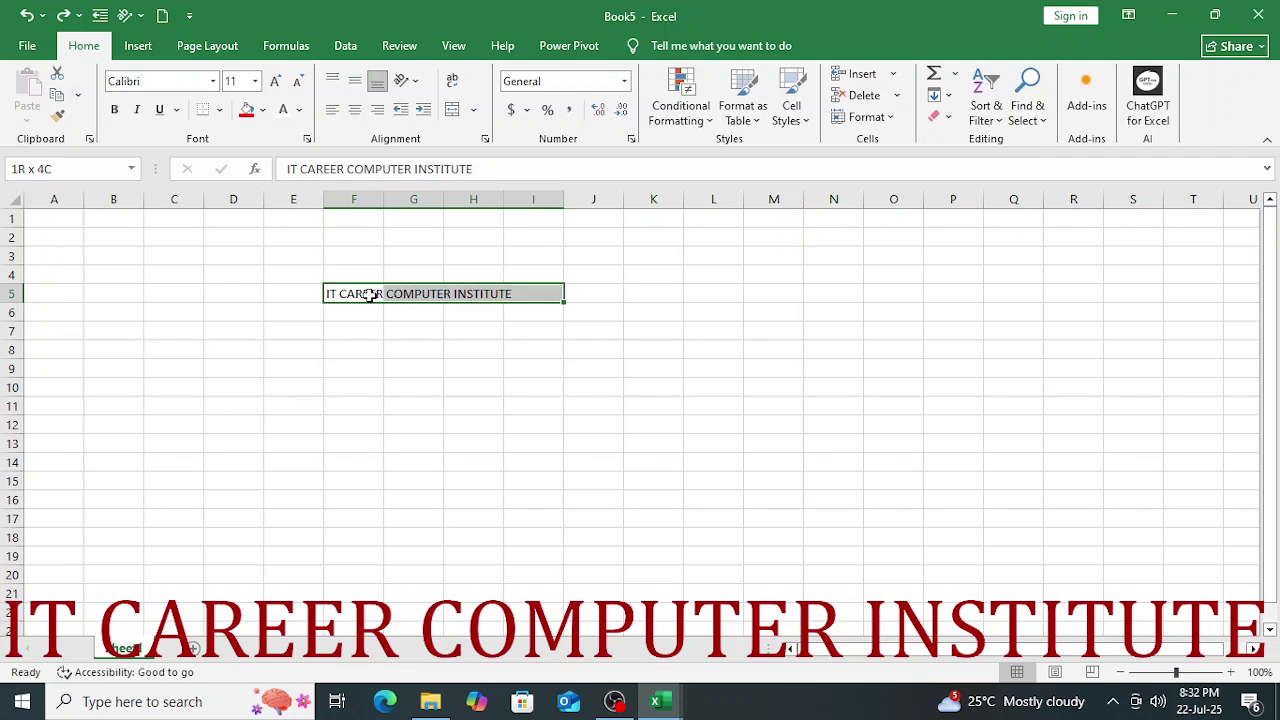
pyautogui.click(474, 110)
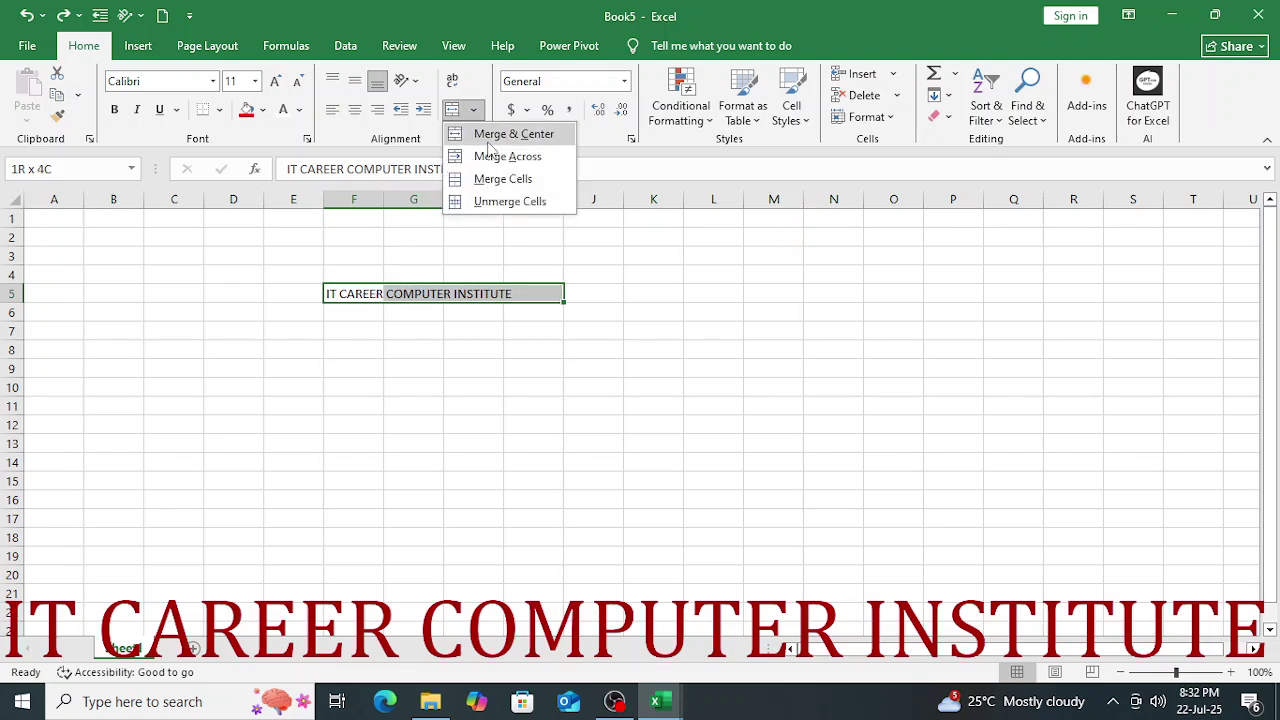
pyautogui.click(490, 134)
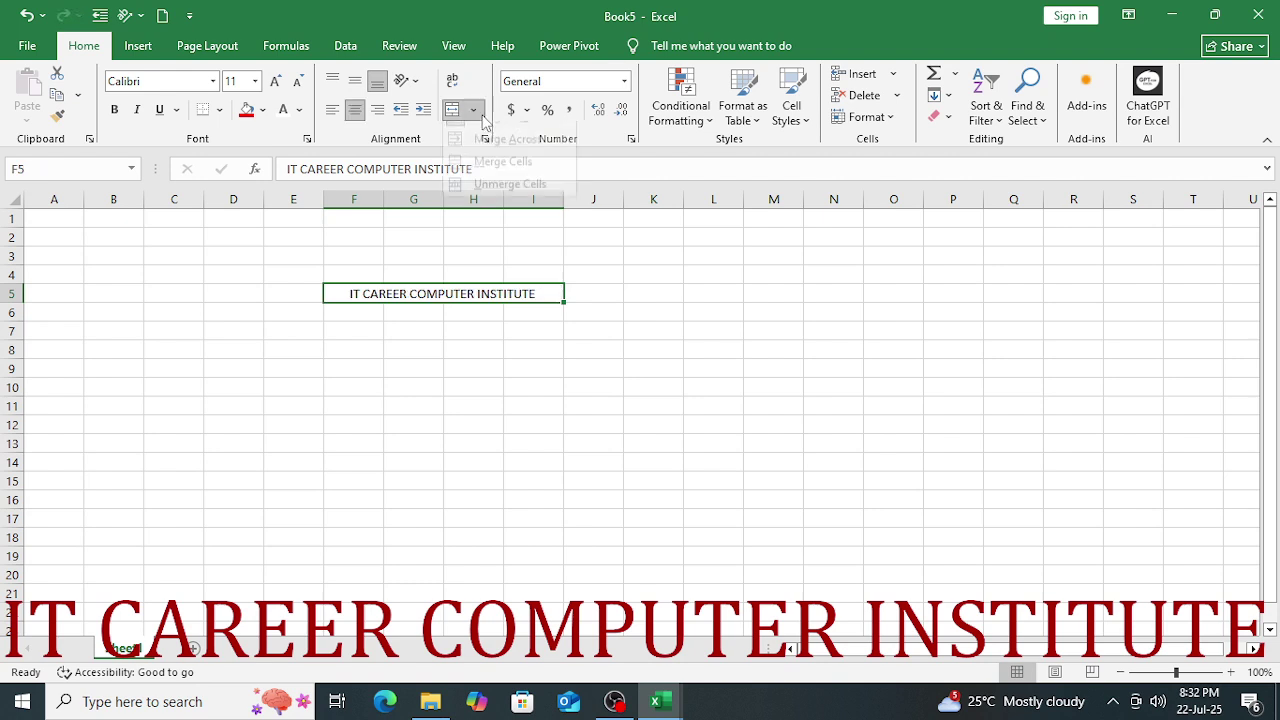
# Merge L5:Q16 across so each row becomes a single cell, and select several of the merged rows to check them
pyautogui.click(474, 110)
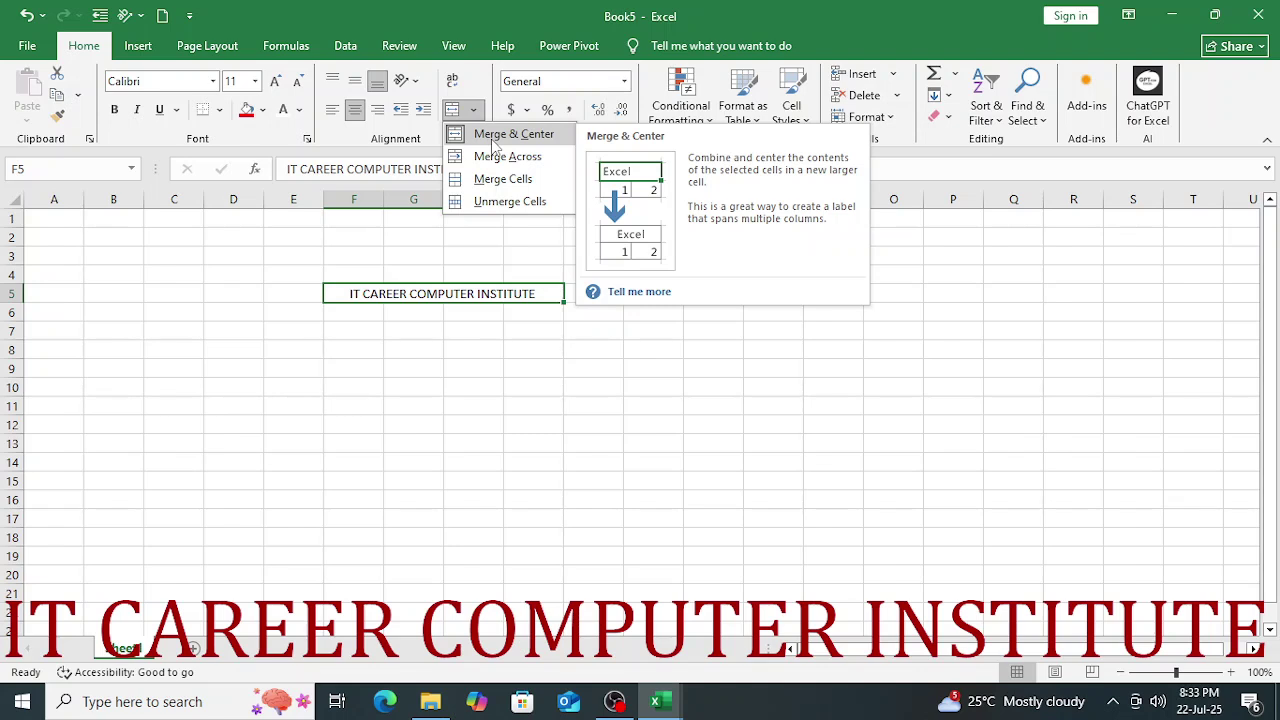
pyautogui.click(515, 160)
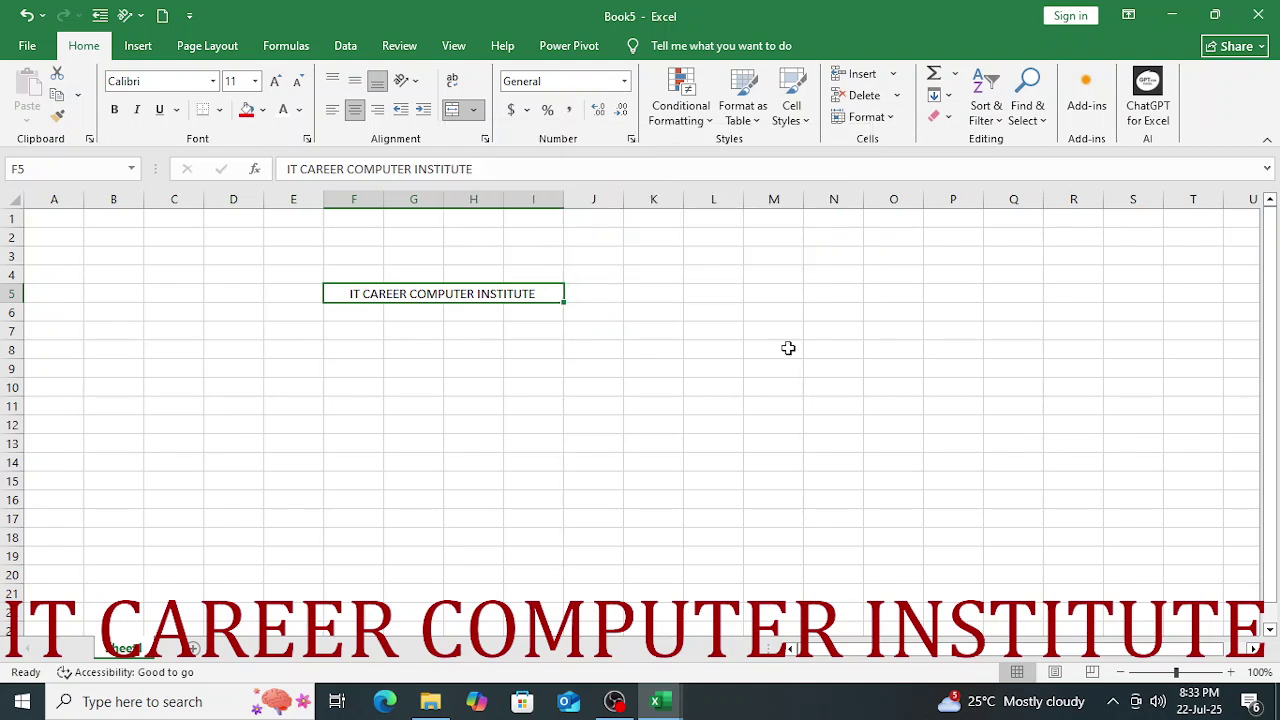
pyautogui.moveTo(743, 292); pyautogui.dragTo(1044, 495)
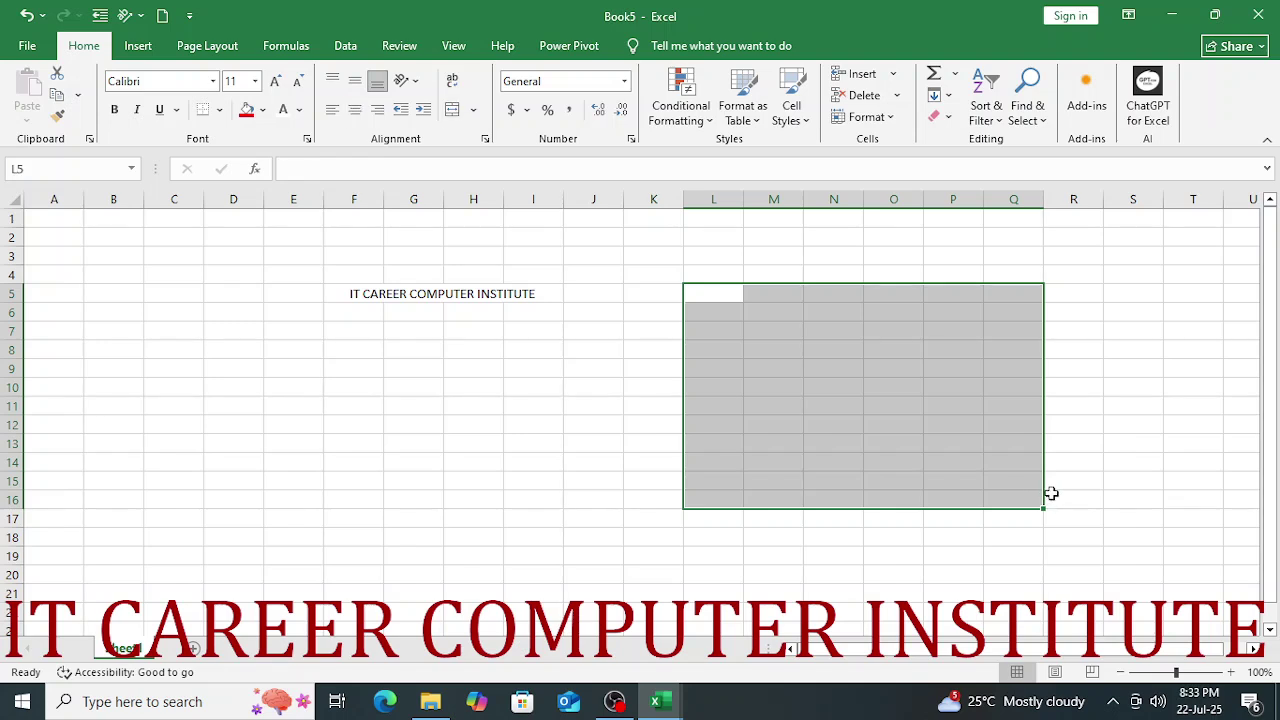
pyautogui.click(473, 110)
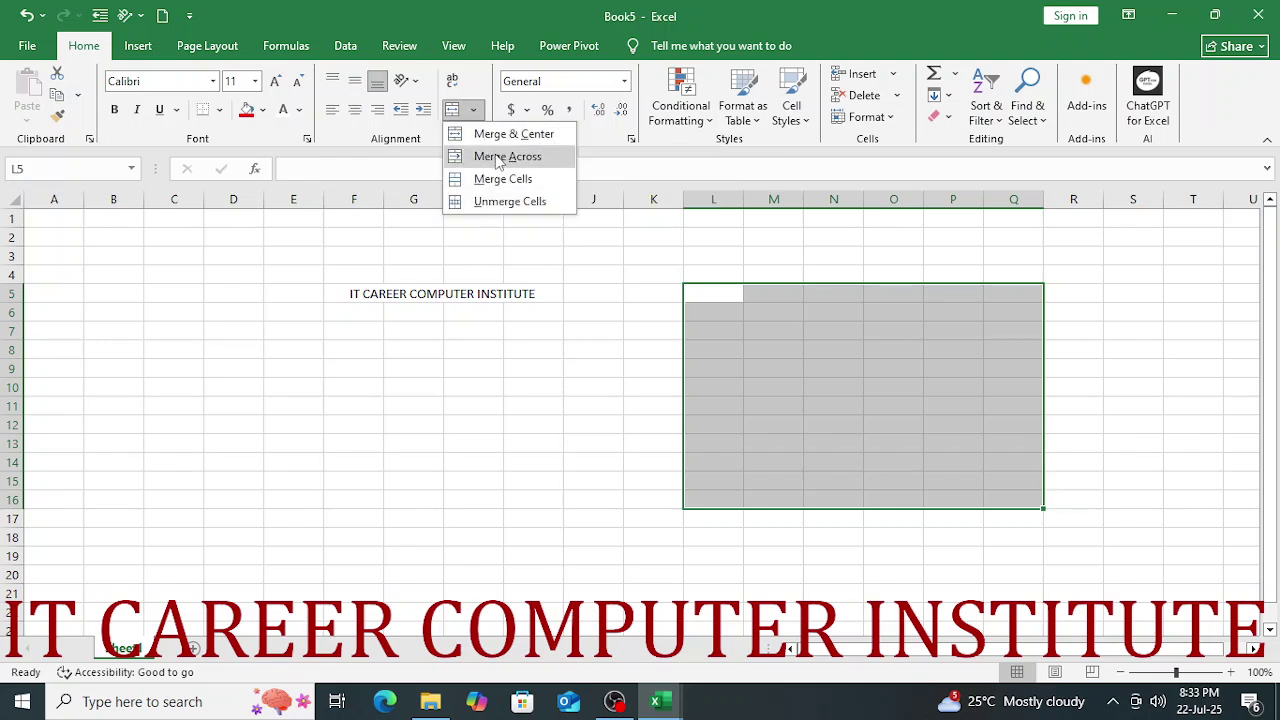
pyautogui.click(497, 158)
pyautogui.click(890, 336)
pyautogui.moveTo(890, 480); pyautogui.dragTo(905, 528)
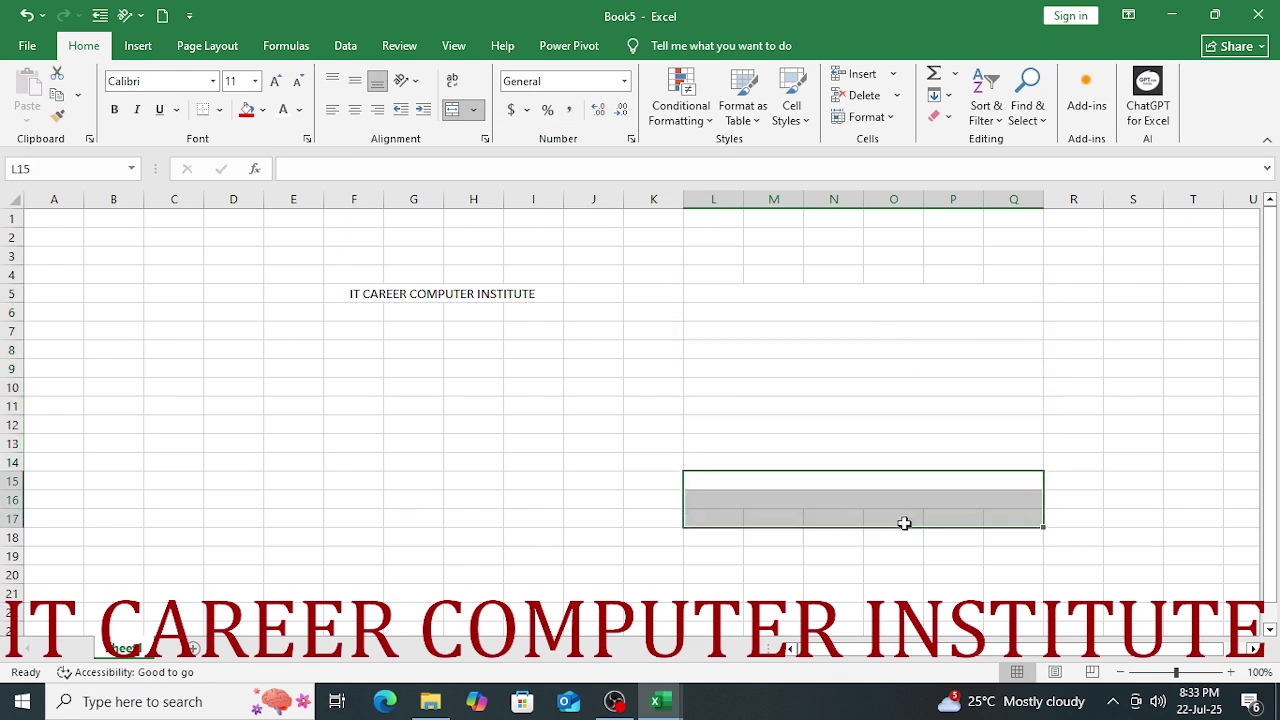
pyautogui.moveTo(780, 299); pyautogui.dragTo(803, 514)
# Merge F8:J20 into one cell without centering, and select part of the row-wise merged block to compare
pyautogui.moveTo(360, 347); pyautogui.dragTo(596, 575)
pyautogui.click(473, 110)
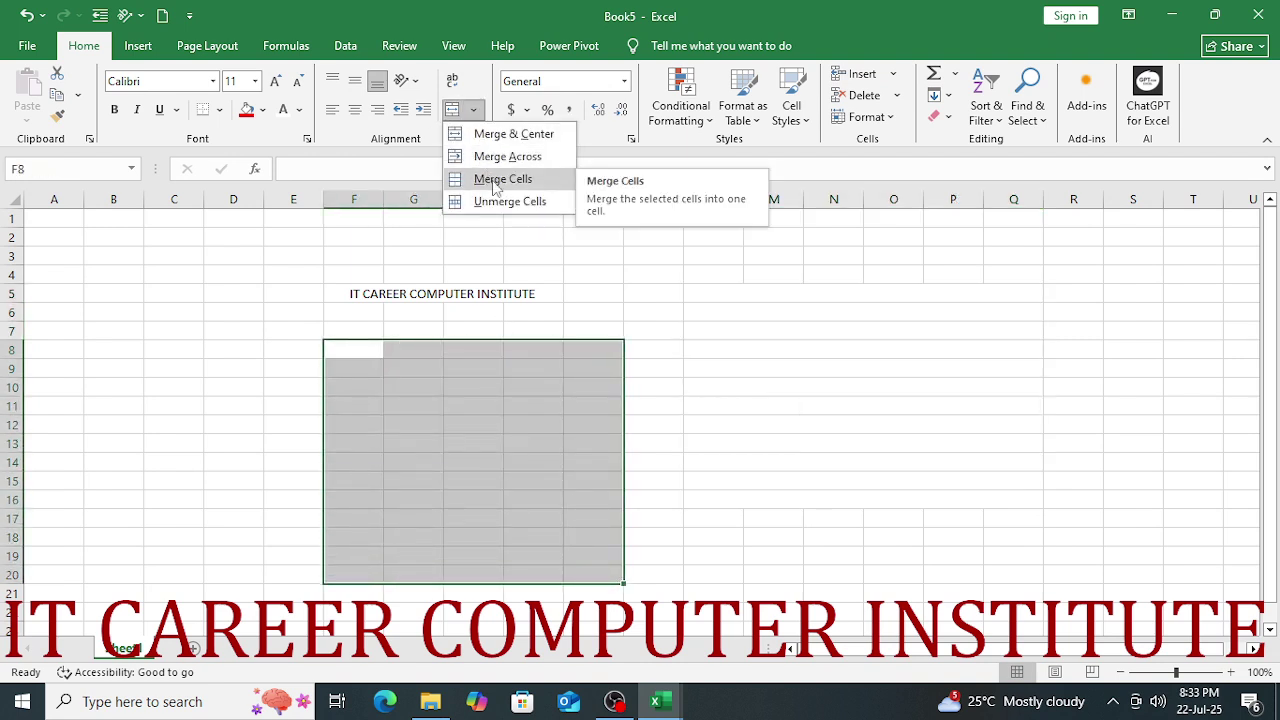
pyautogui.click(502, 179)
pyautogui.moveTo(846, 346); pyautogui.dragTo(876, 430)
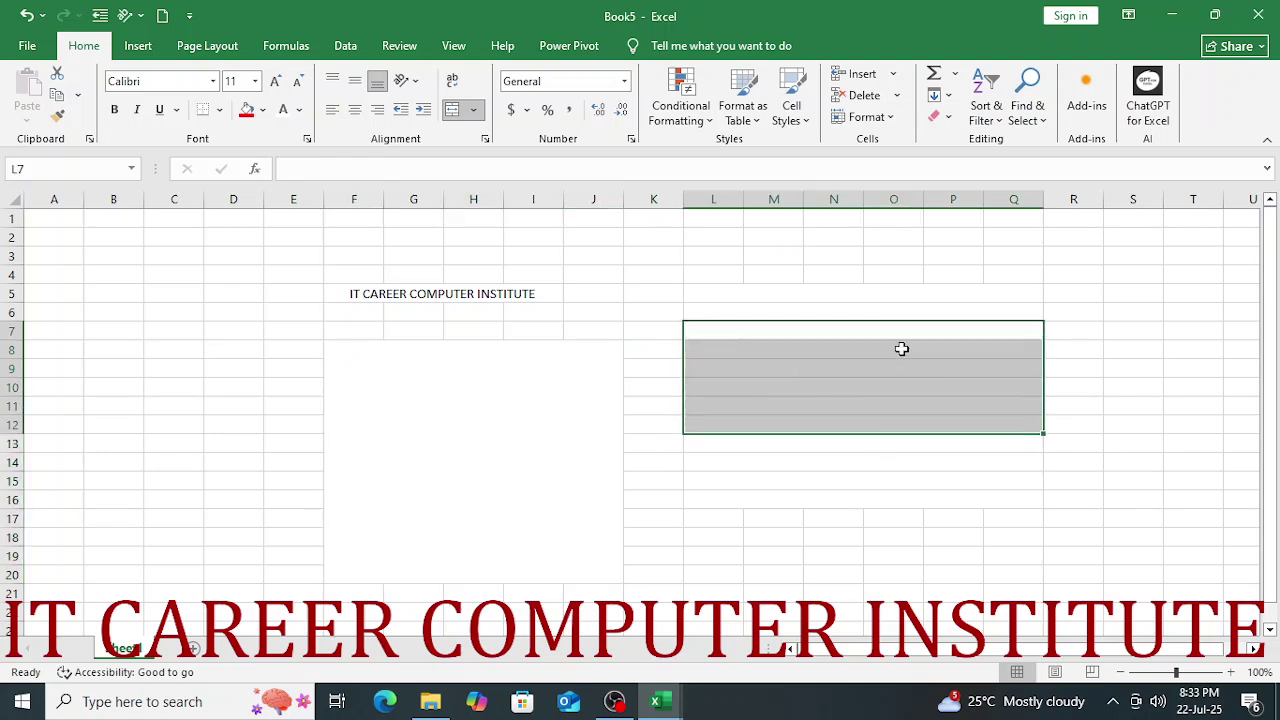
# Unmerge the large merged cell F8:J20 back into individual cells
pyautogui.click(437, 404)
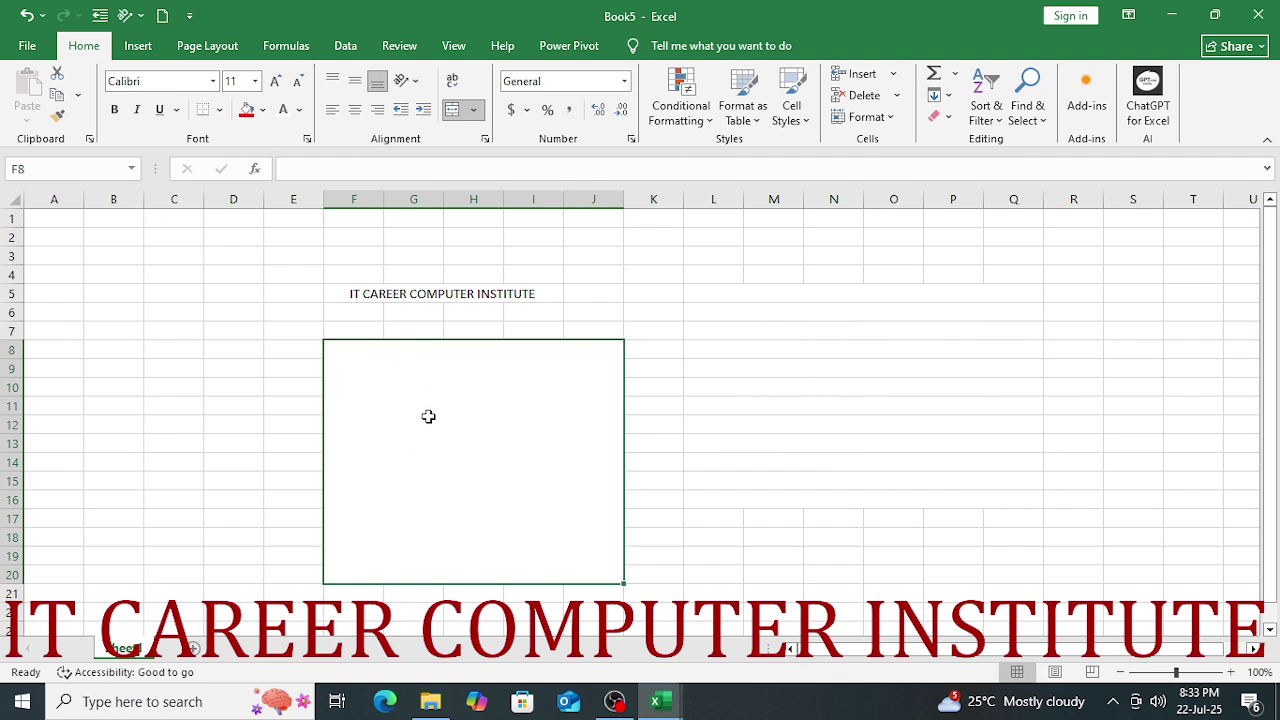
pyautogui.click(474, 110)
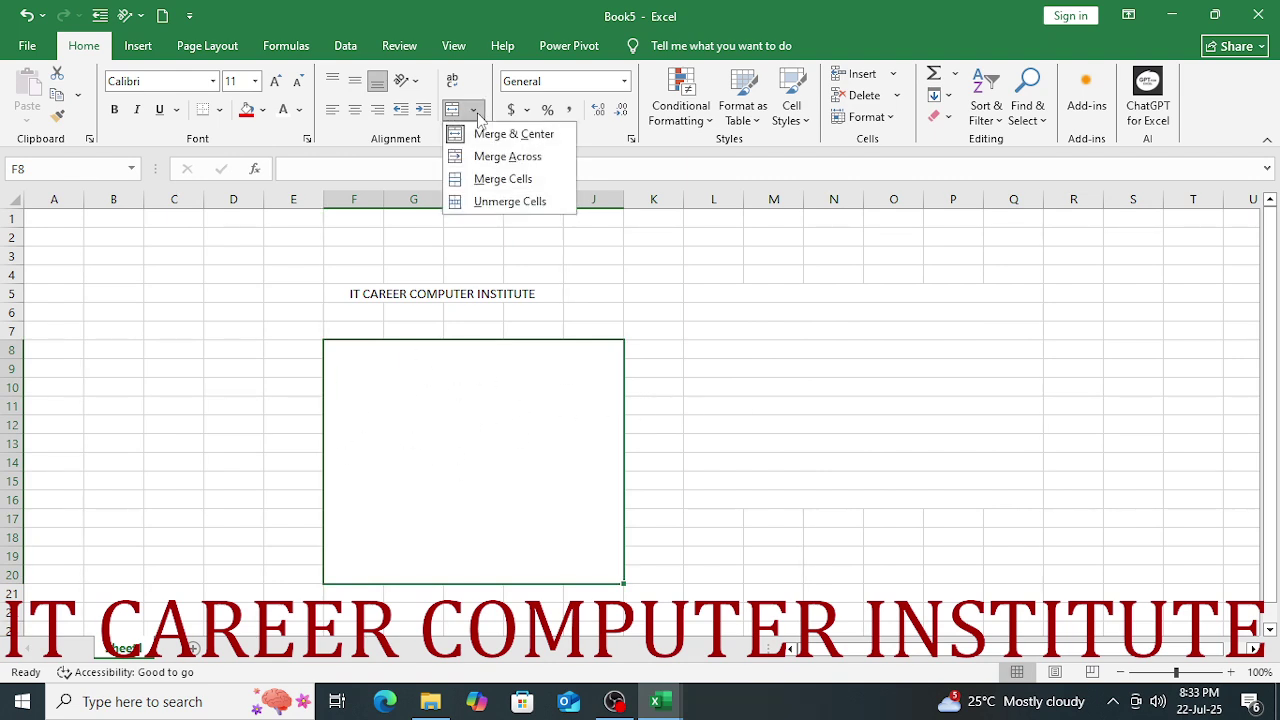
pyautogui.click(503, 201)
pyautogui.moveTo(1034, 574); pyautogui.dragTo(642, 312)
pyautogui.click(527, 280)
pyautogui.moveTo(520, 284); pyautogui.dragTo(418, 284)
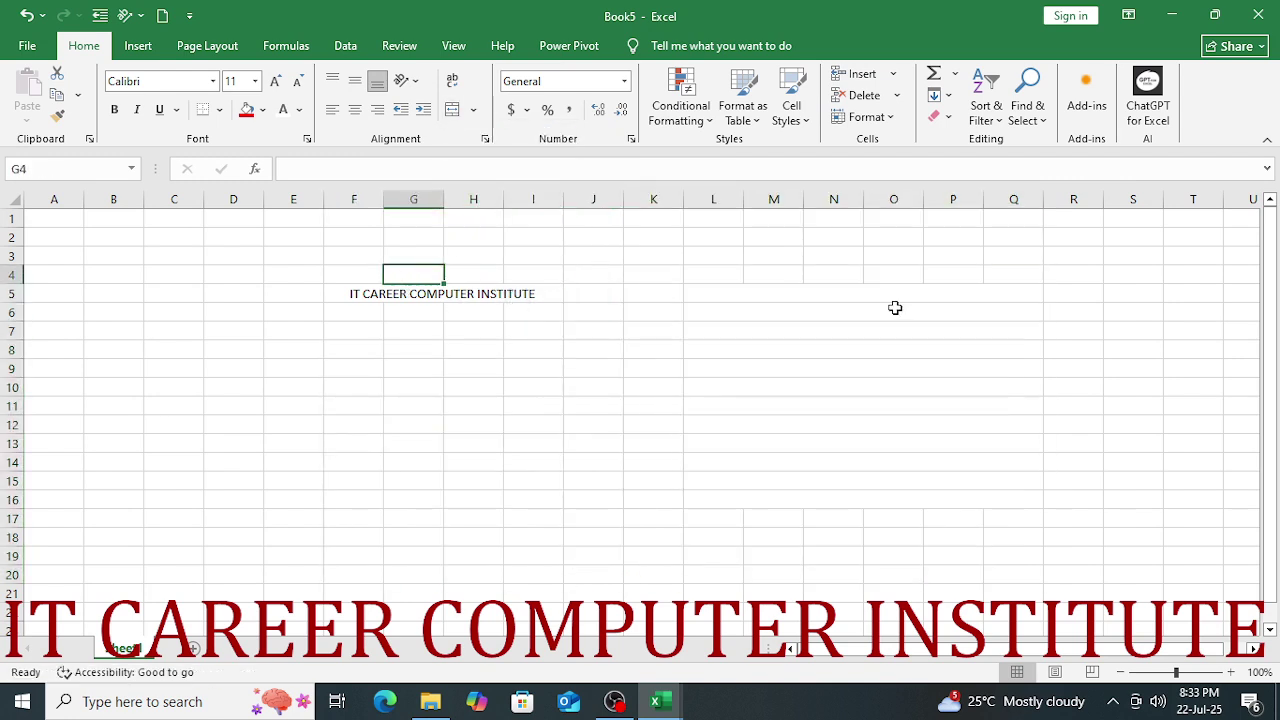
# Unmerge the row-wise merged cells in L5:Q16
pyautogui.moveTo(957, 537); pyautogui.dragTo(710, 258)
pyautogui.click(474, 110)
pyautogui.click(495, 200)
pyautogui.click(838, 425)
# Remove the merge and centering from F5:I5, and check the separated cells around the text
pyautogui.moveTo(482, 348); pyautogui.dragTo(425, 272)
pyautogui.hotkey('ctrl', 'z')
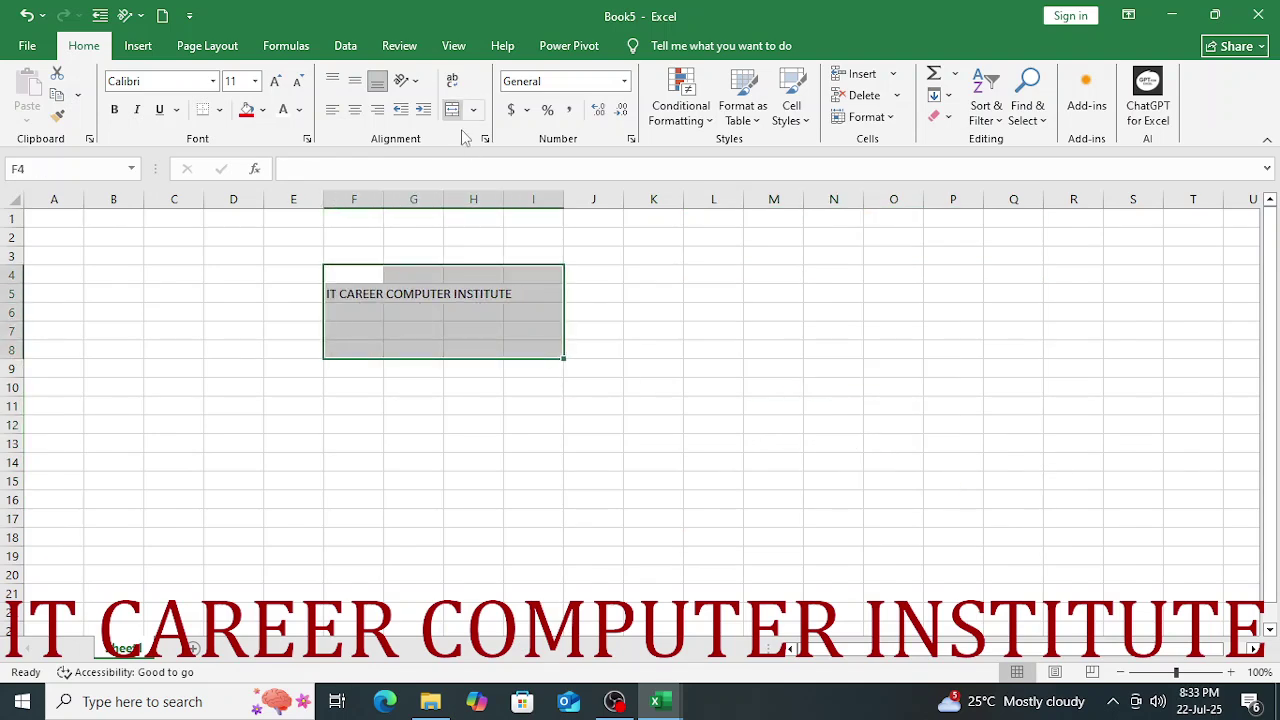
pyautogui.click(629, 366)
pyautogui.click(365, 282)
pyautogui.click(494, 305)
pyautogui.moveTo(695, 388); pyautogui.dragTo(256, 242)
pyautogui.click(450, 328)
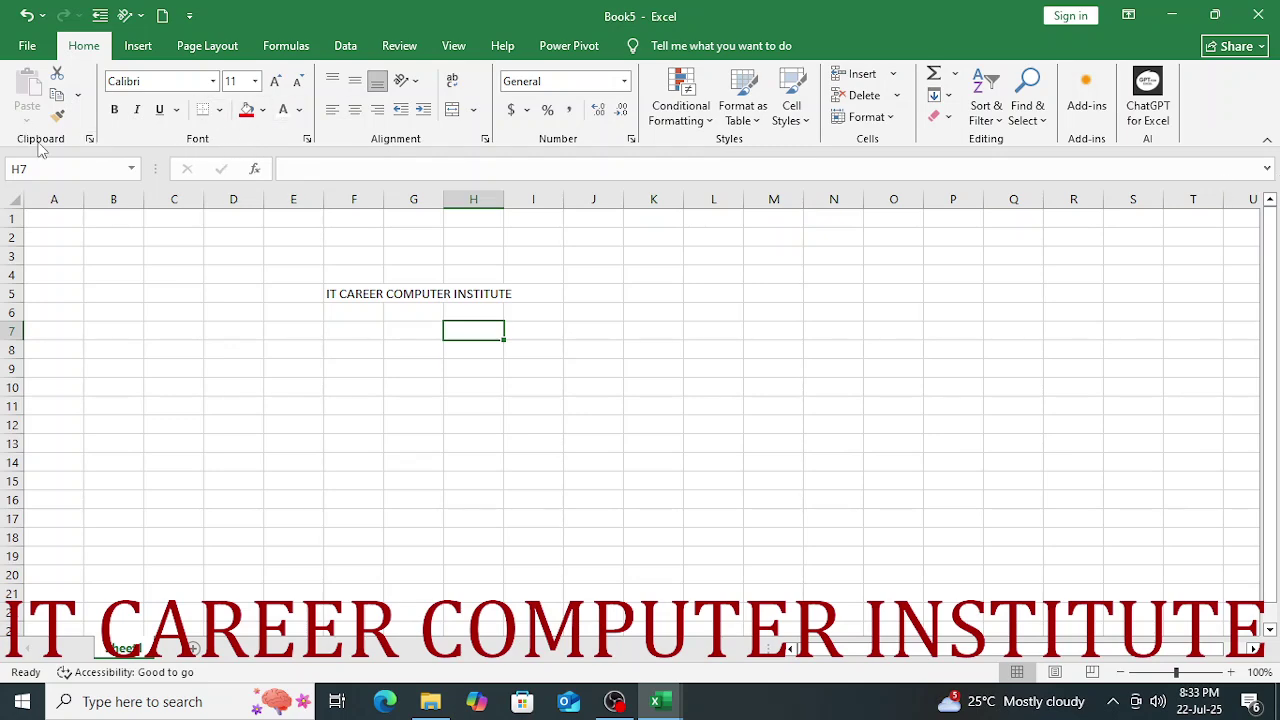
pyautogui.click(30, 50)
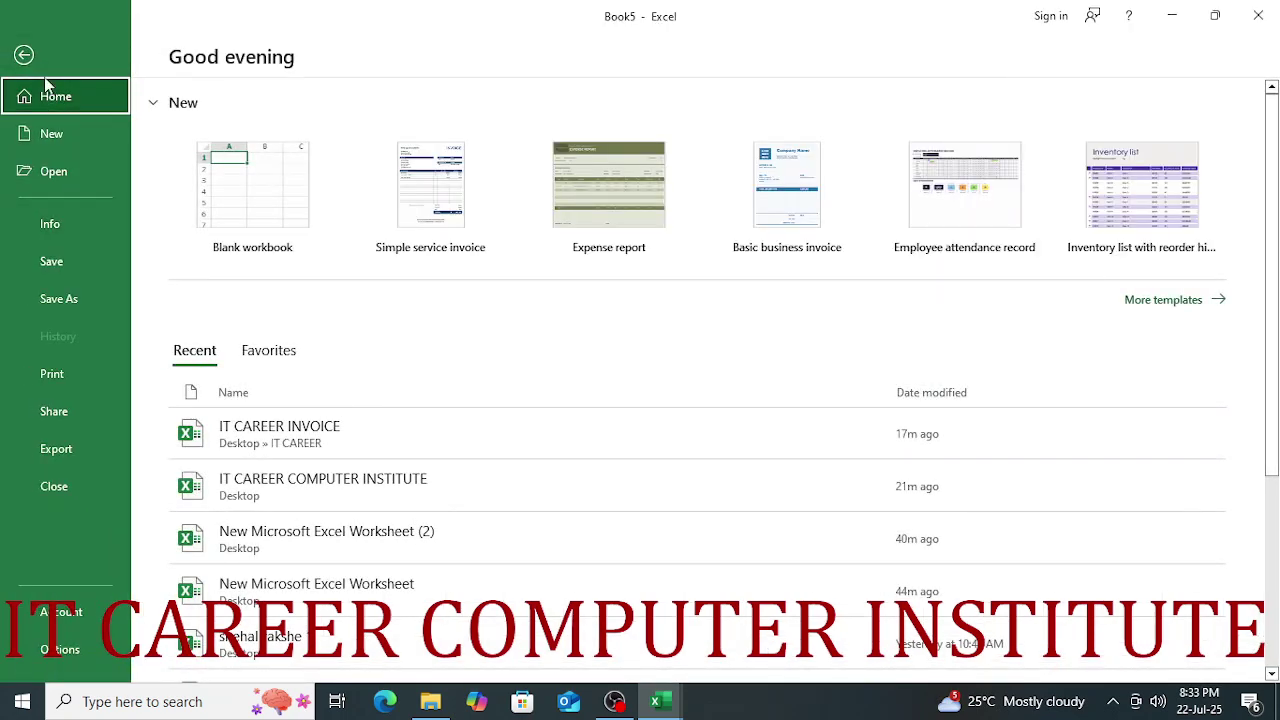
pyautogui.press('Escape')
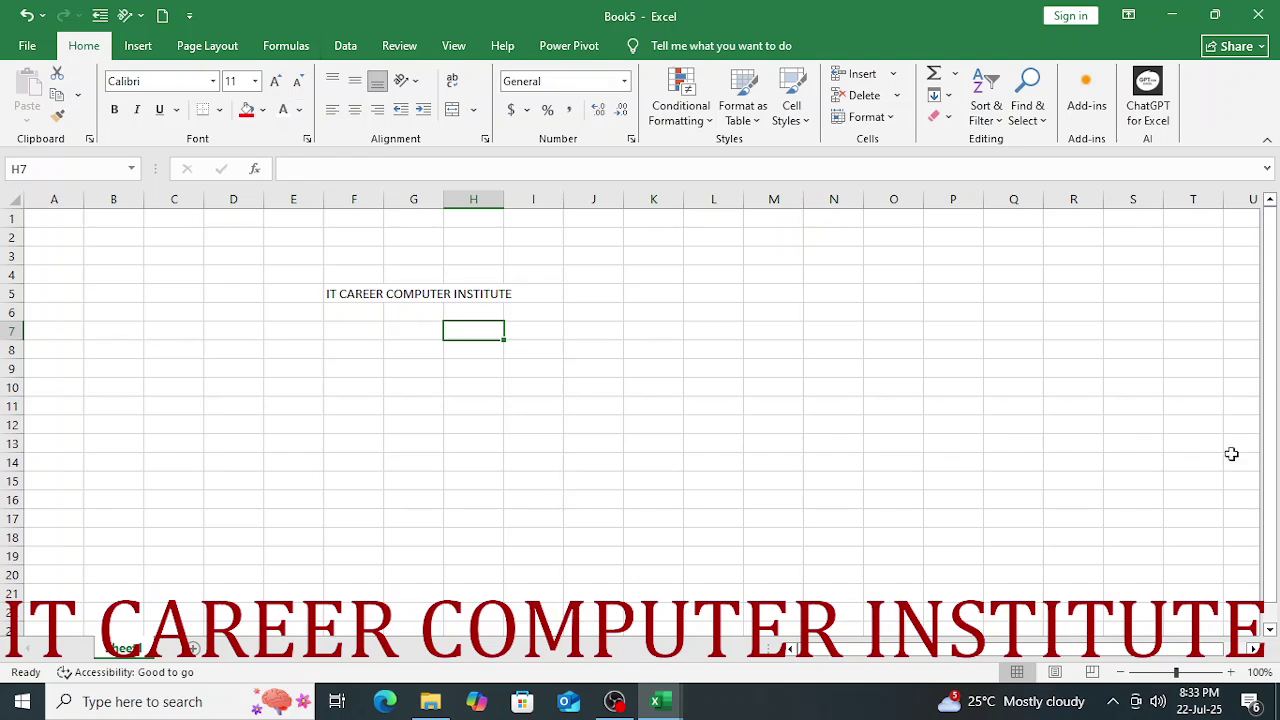